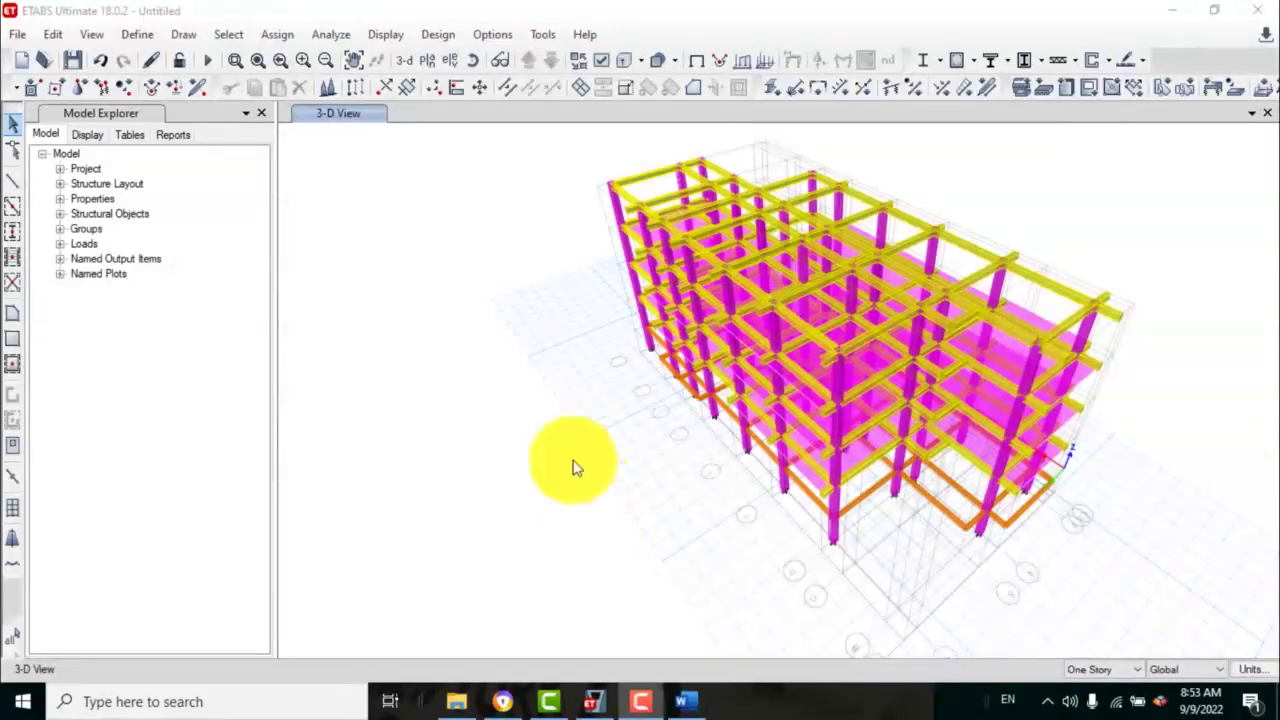
# - Add a load pattern named Floor finish with the type Super Dead to the load pattern definitions
pyautogui.click(137, 36)
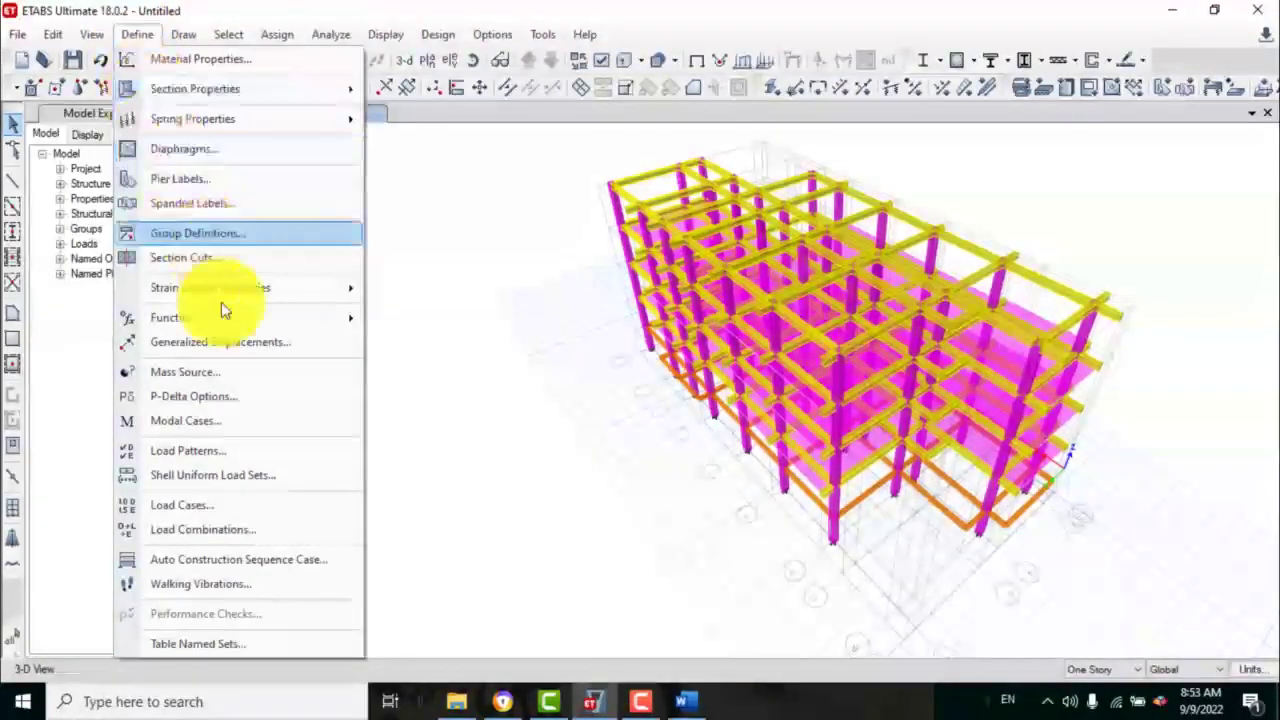
pyautogui.click(219, 453)
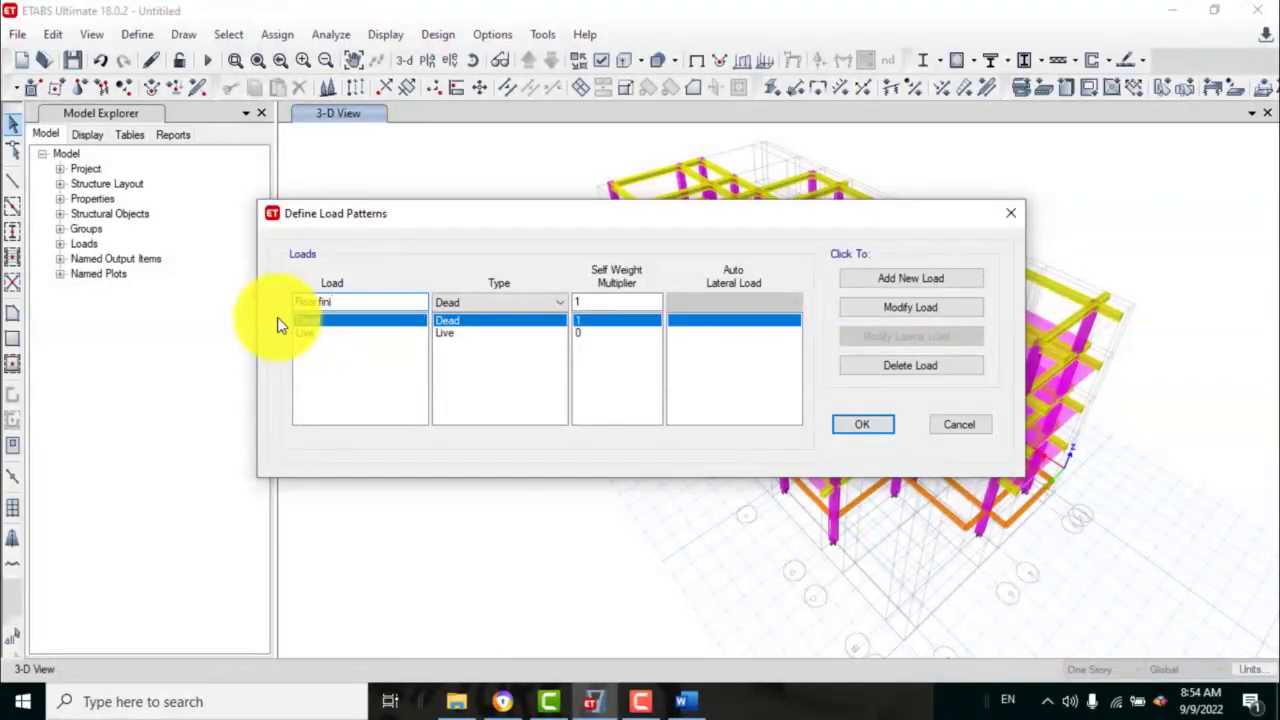
pyautogui.write('sh')
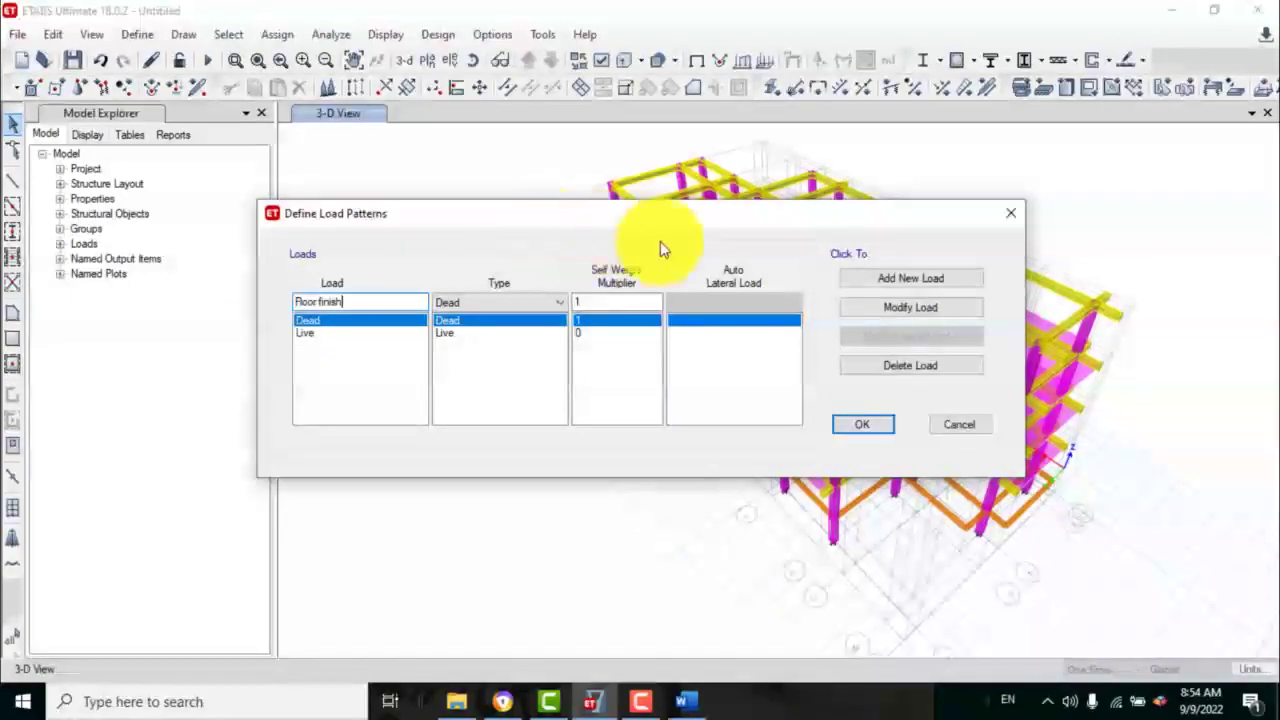
pyautogui.click(560, 303)
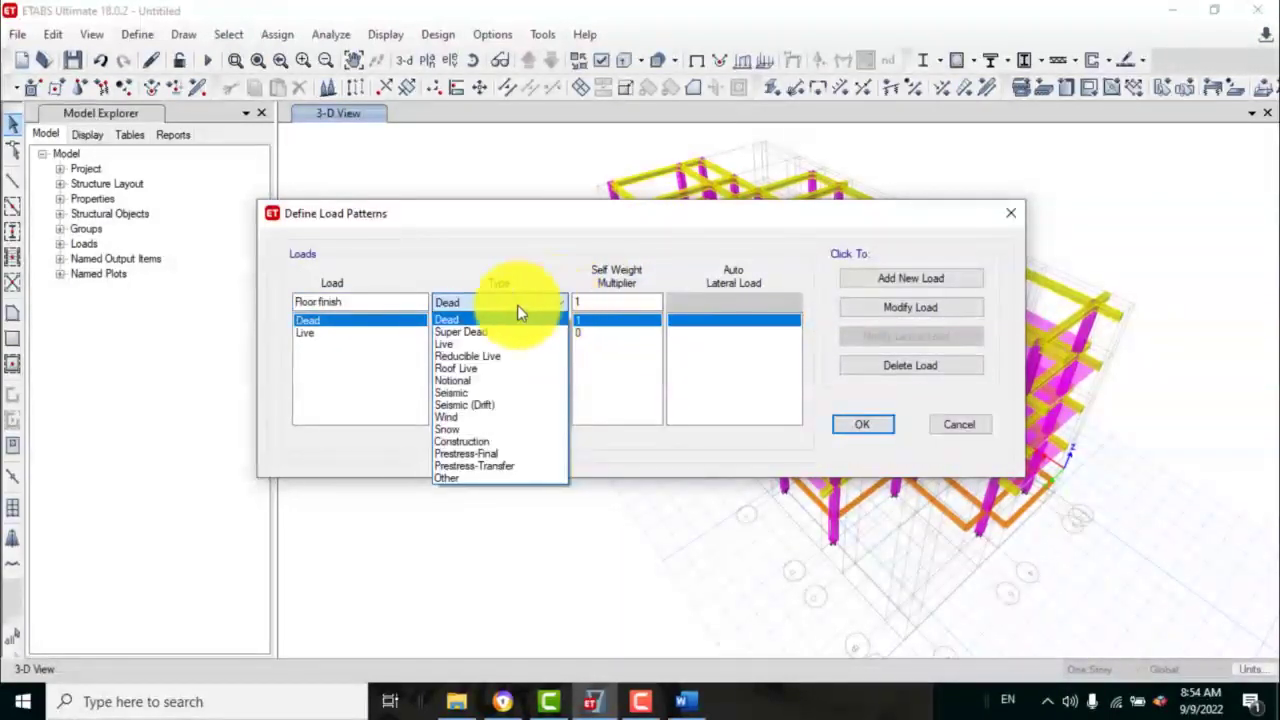
pyautogui.click(471, 335)
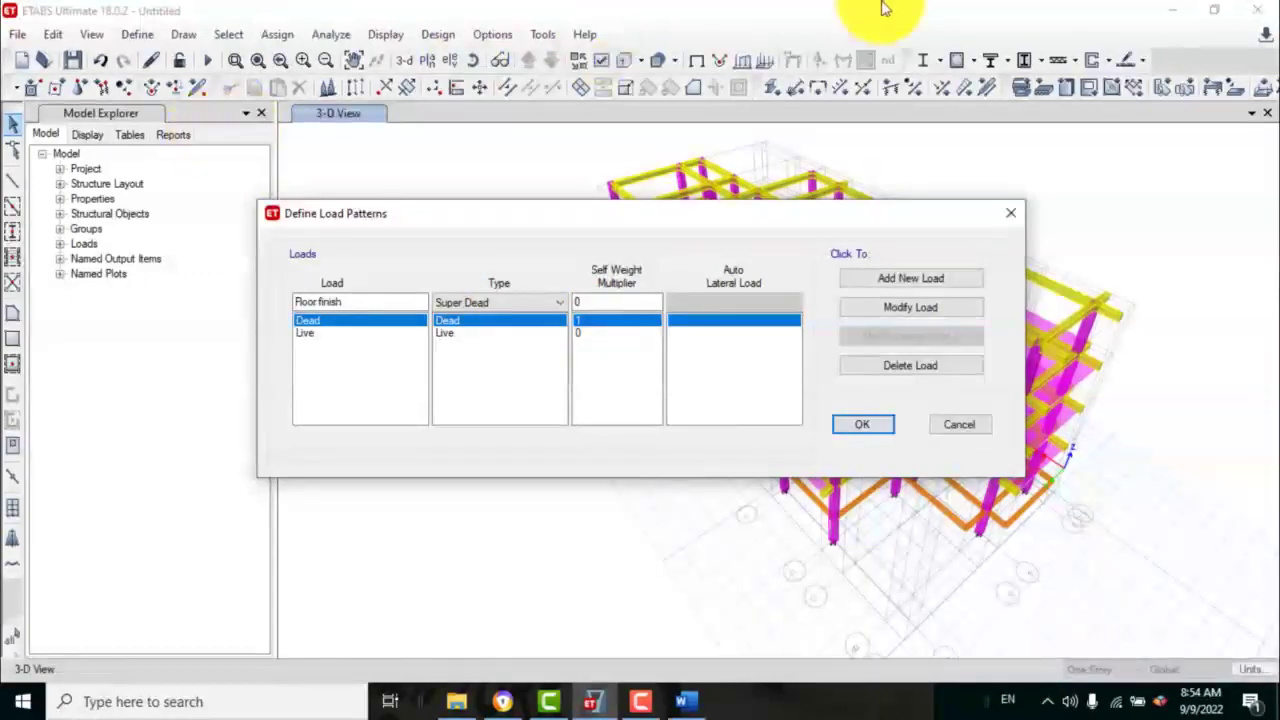
pyautogui.click(893, 279)
# - Add another Super Dead load pattern named Partition load
pyautogui.moveTo(411, 303); pyautogui.dragTo(266, 294)
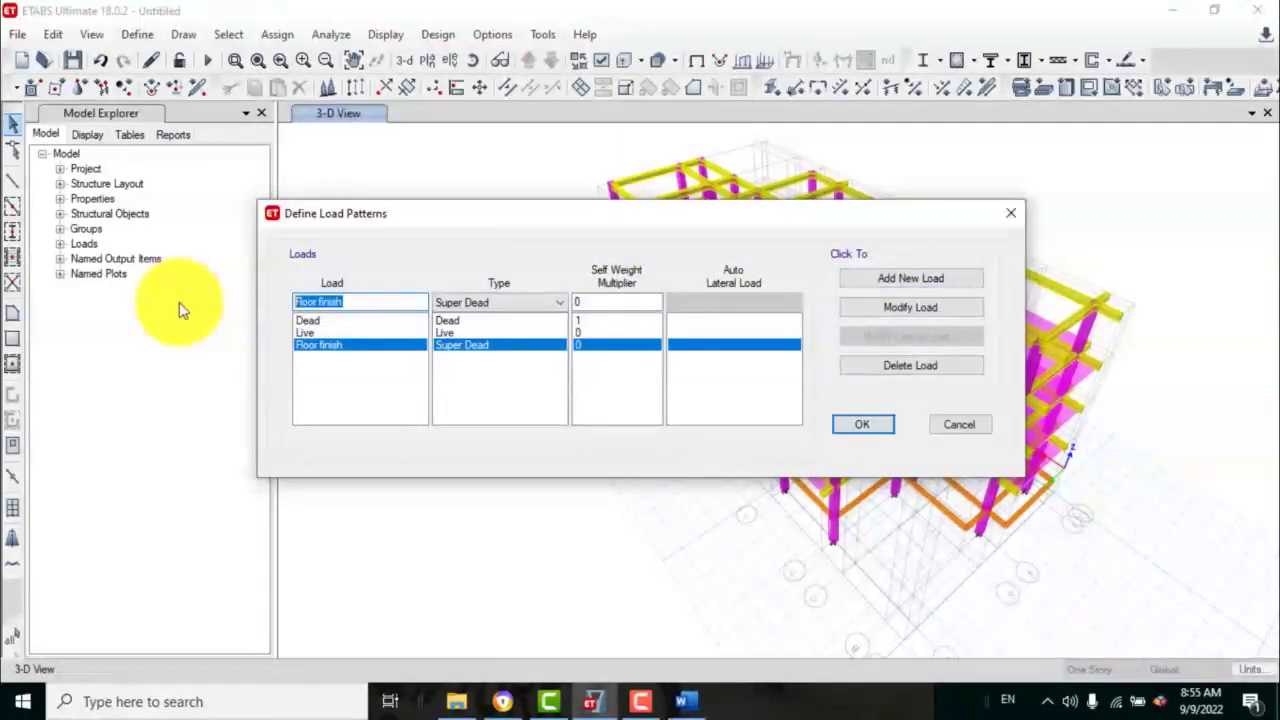
pyautogui.write('PA')
pyautogui.press('BackSpace')
pyautogui.write('art')
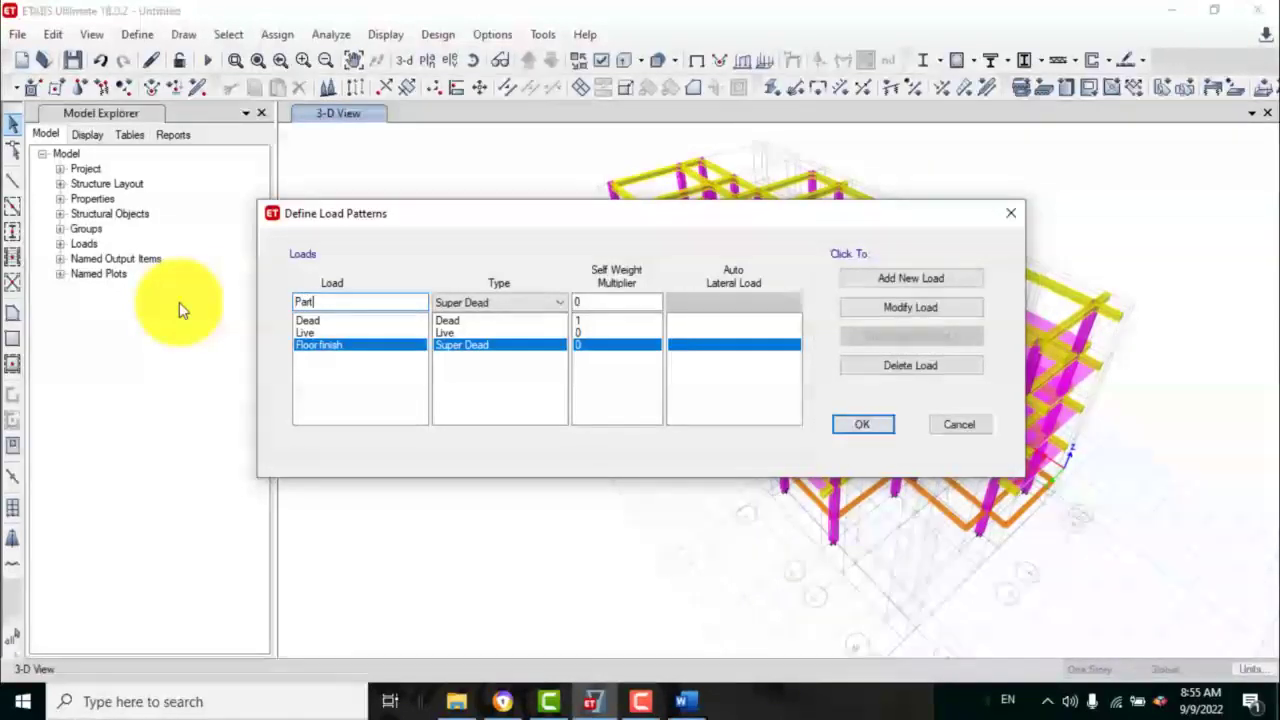
pyautogui.write('ition ')
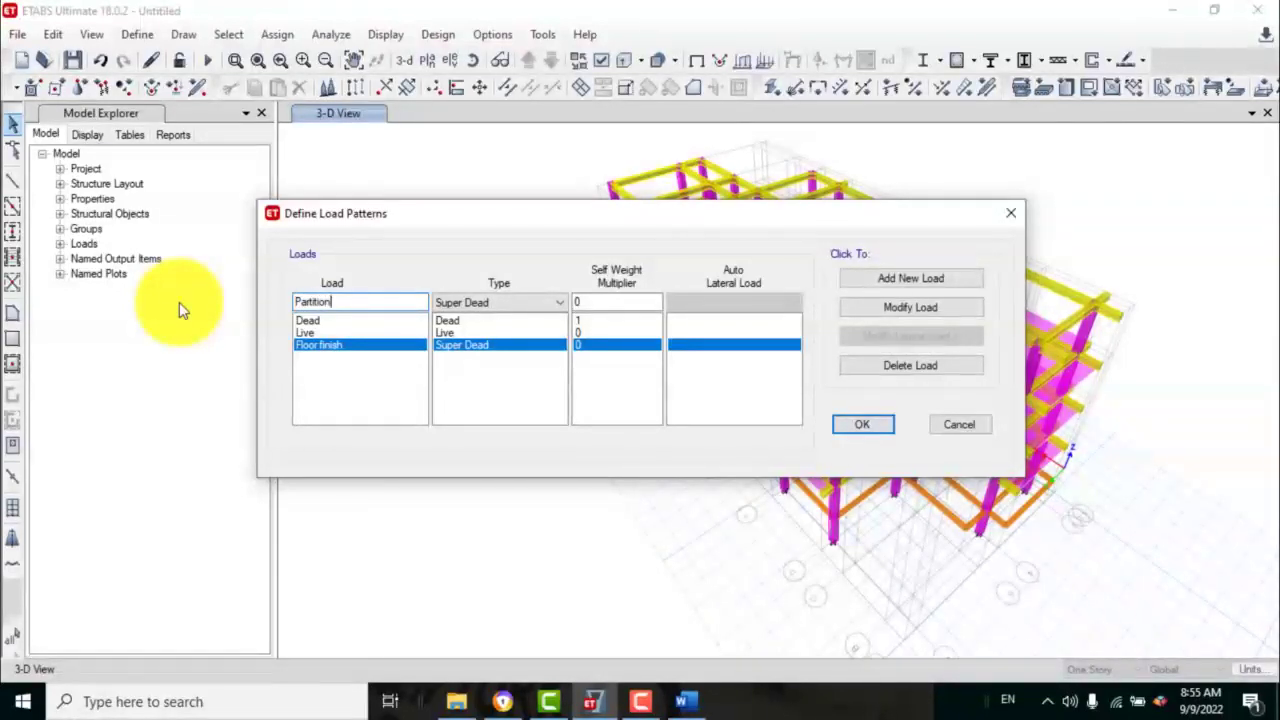
pyautogui.write('load')
pyautogui.press('Tab')
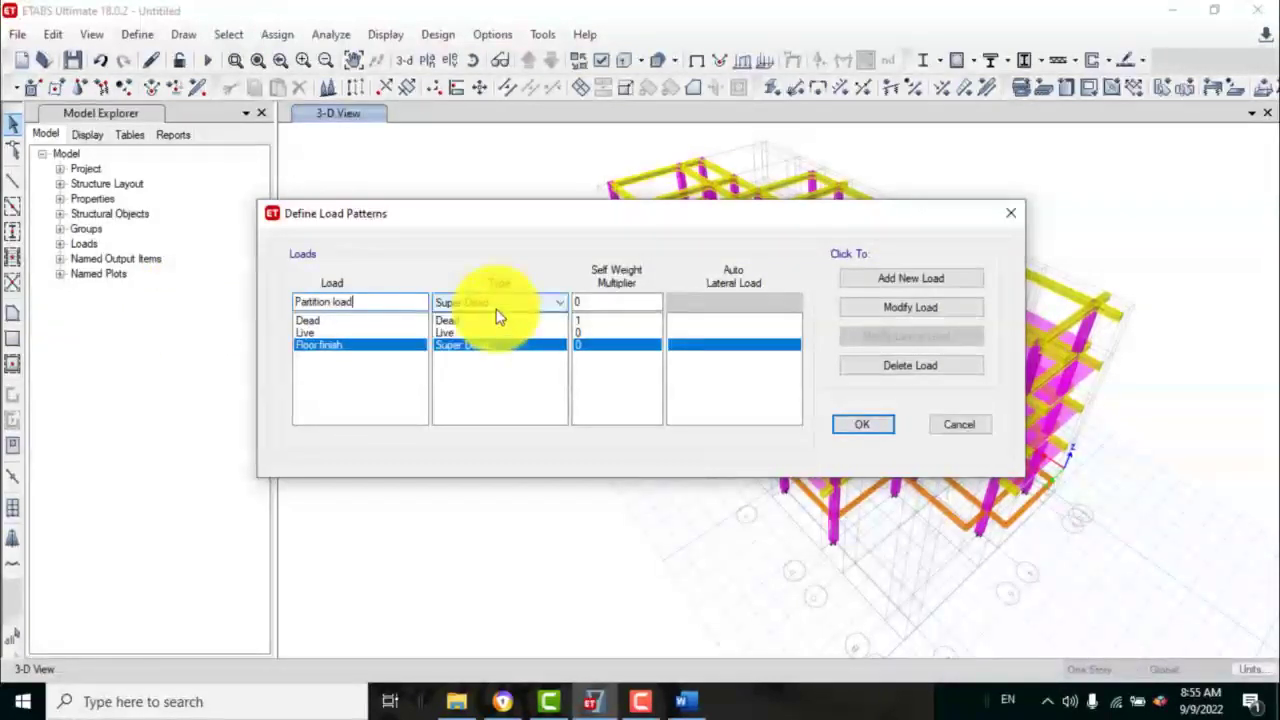
pyautogui.click(925, 278)
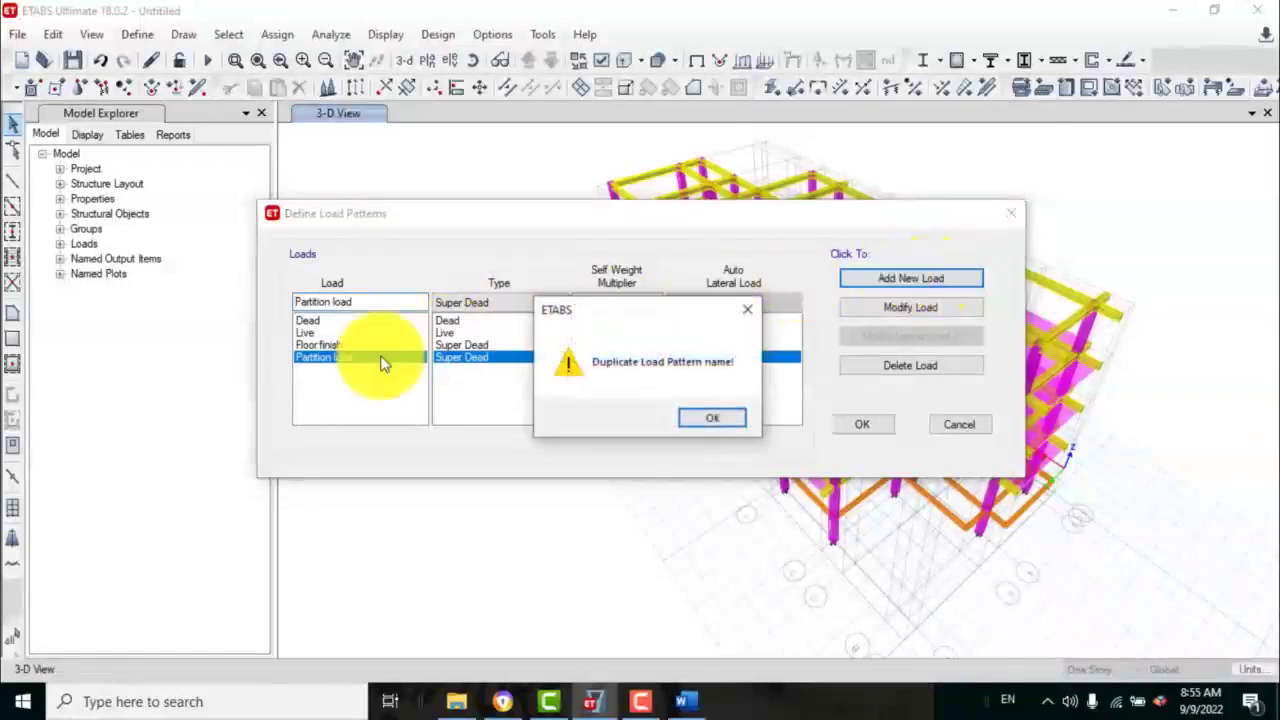
pyautogui.click(747, 310)
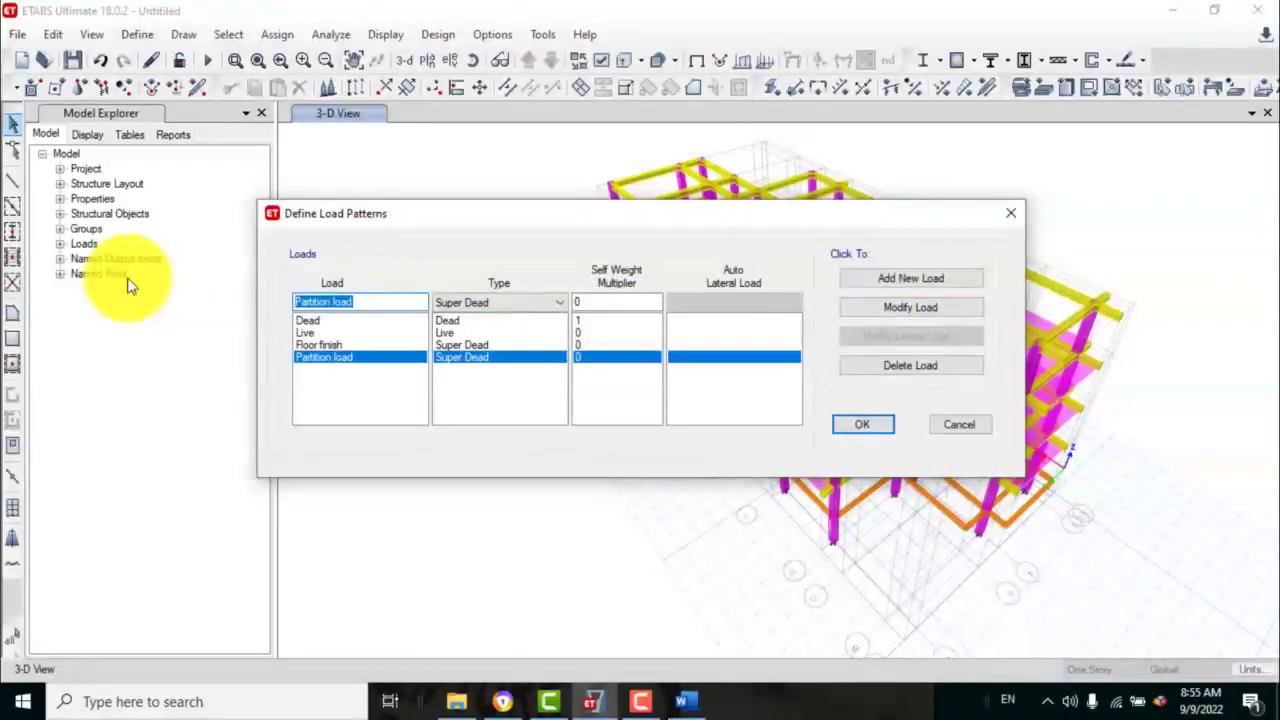
# - Add a Super Dead load pattern named Wall load
pyautogui.write('Wall load')
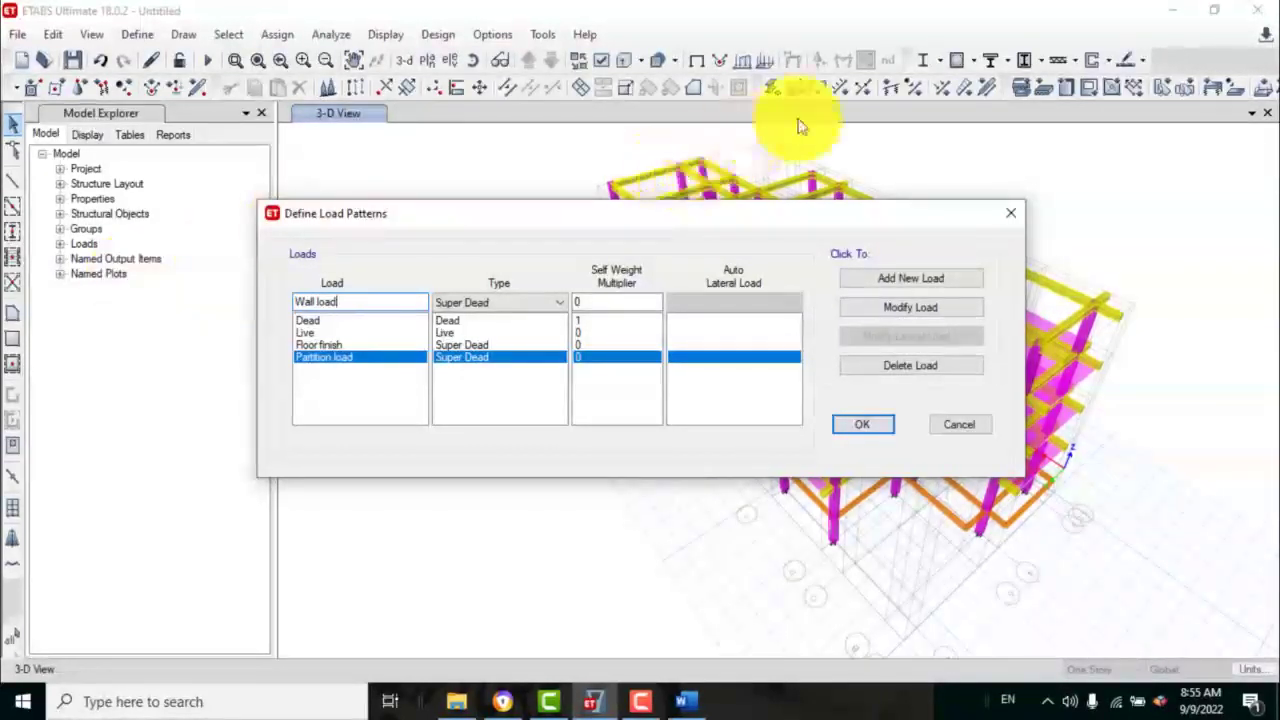
pyautogui.click(905, 272)
pyautogui.click(905, 272)
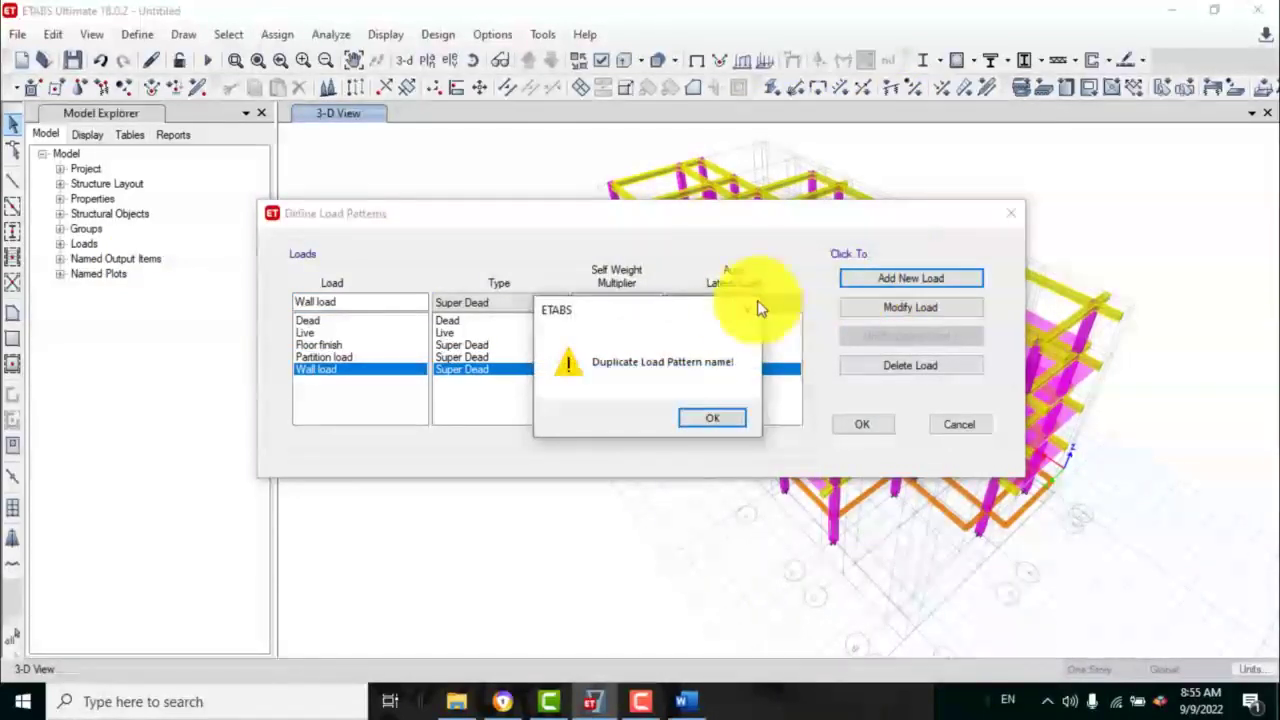
pyautogui.click(712, 417)
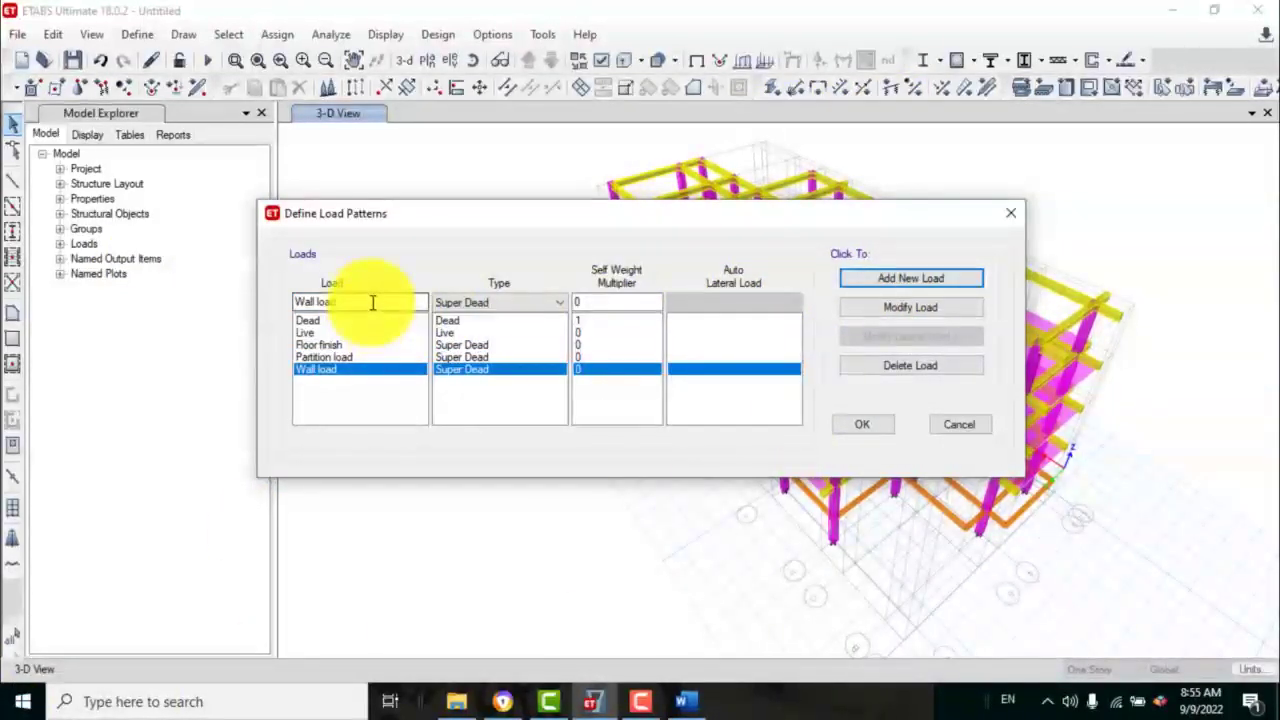
# - Add a Seismic load pattern named EQX(+) with EUROCODE8 2004 as its auto lateral load
pyautogui.moveTo(371, 303); pyautogui.dragTo(237, 302)
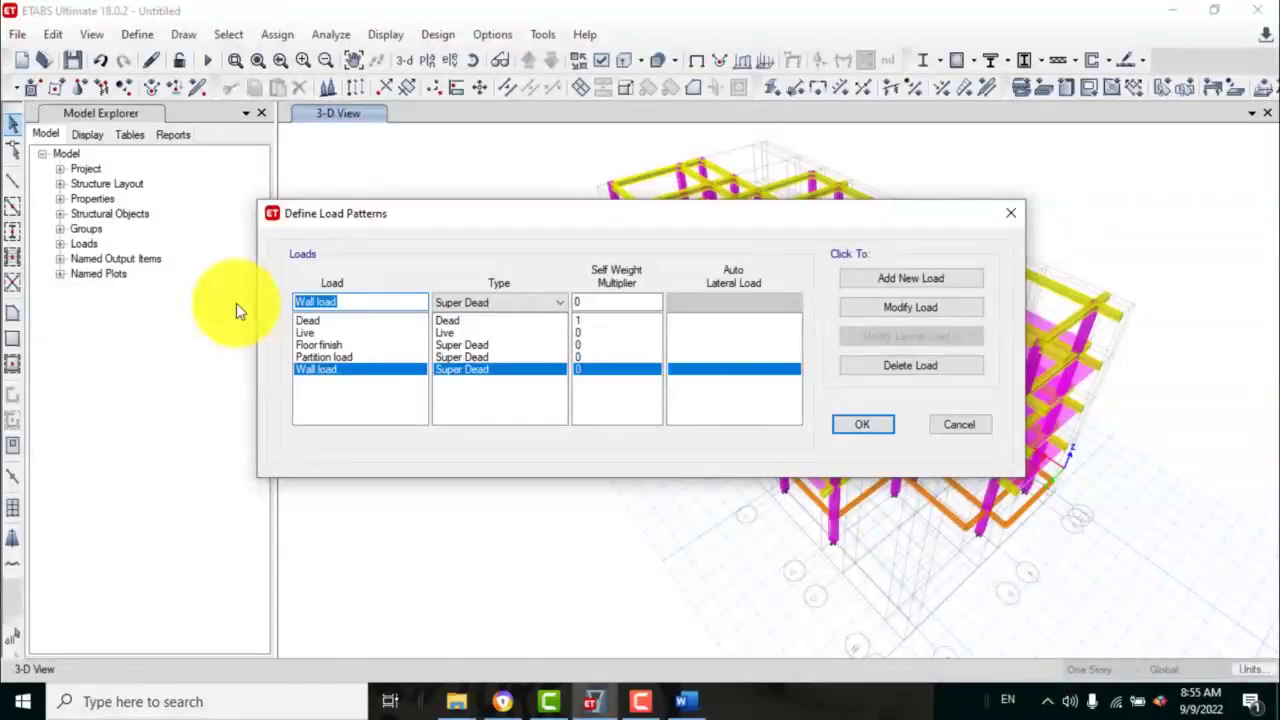
pyautogui.write('EQX')
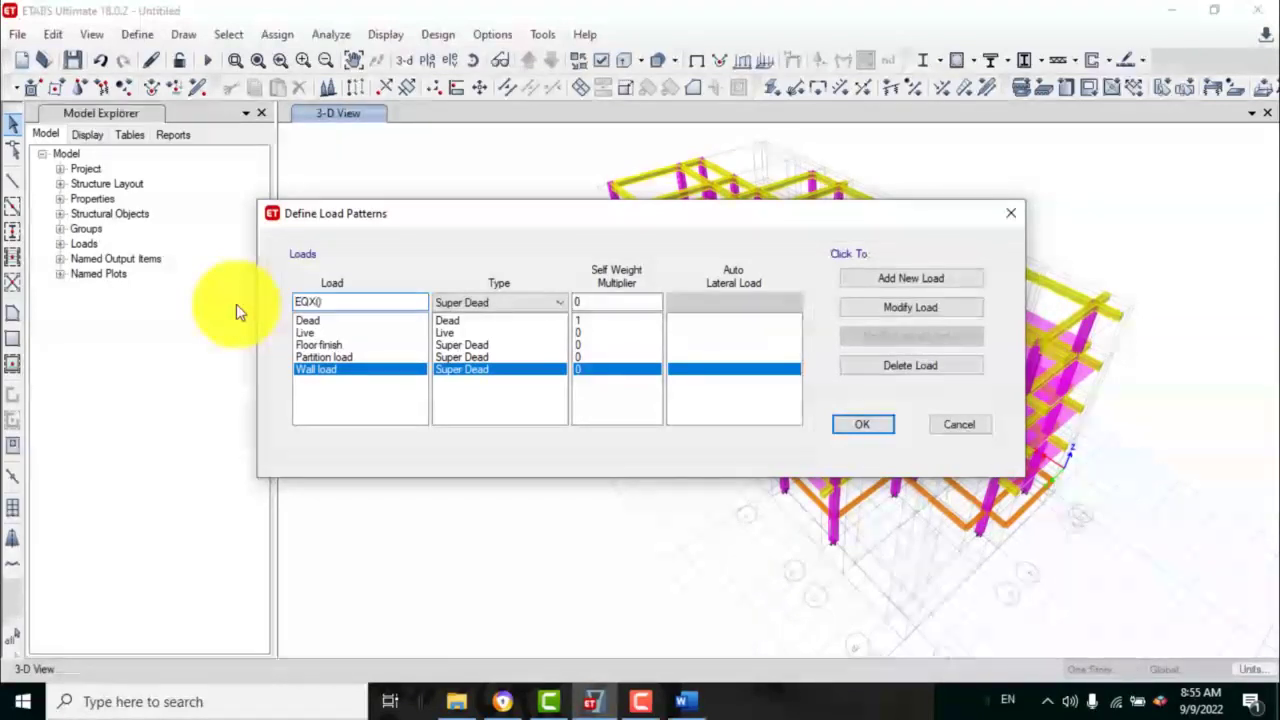
pyautogui.write('()')
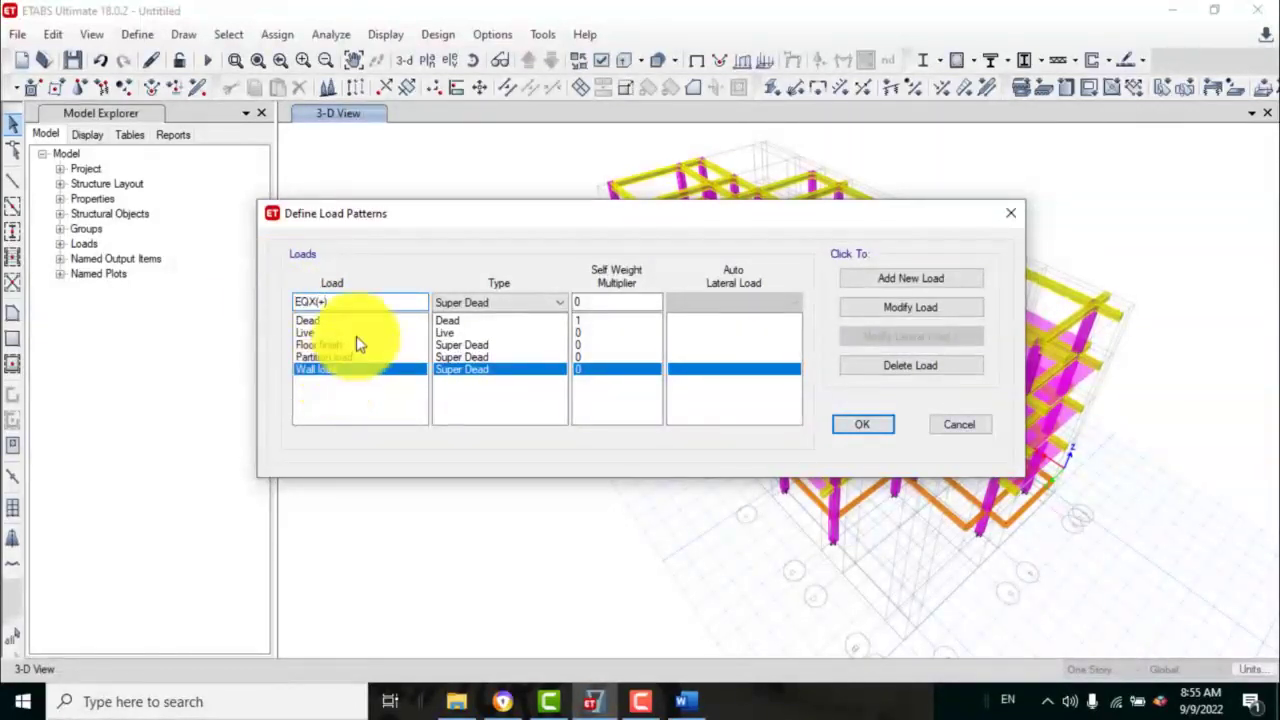
pyautogui.write(')')
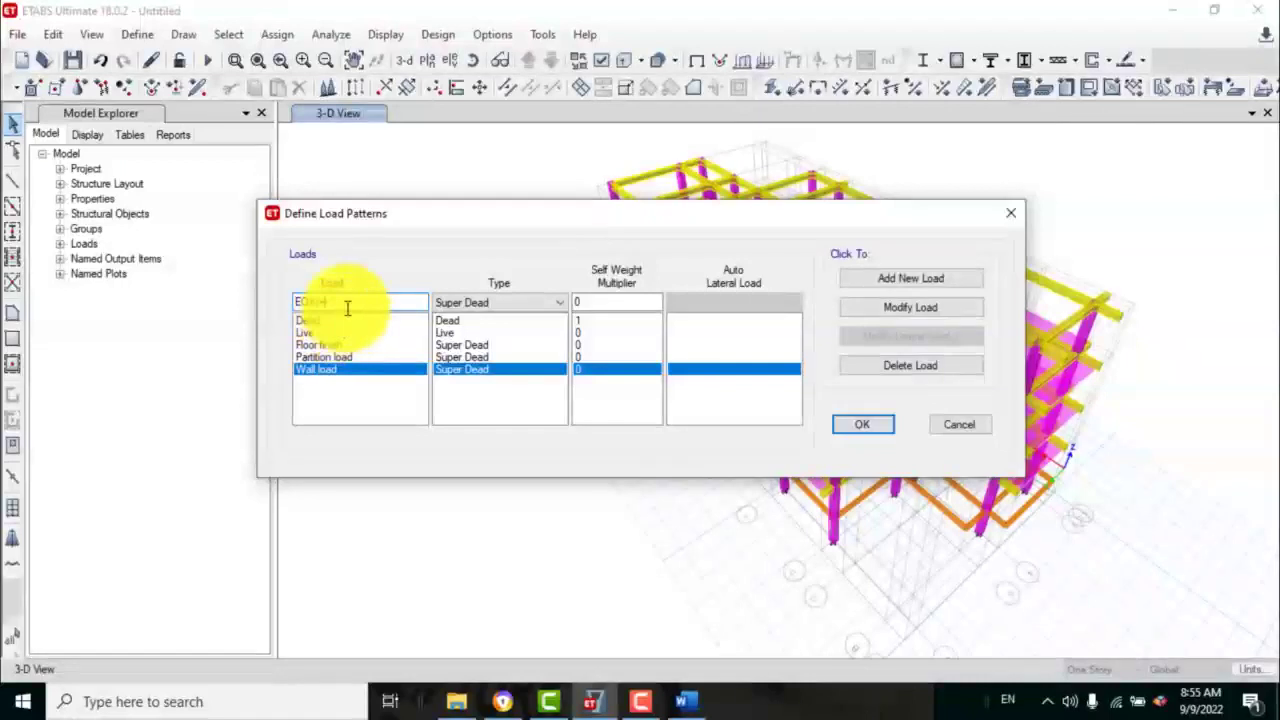
pyautogui.click(530, 306)
pyautogui.click(530, 306)
pyautogui.click(532, 308)
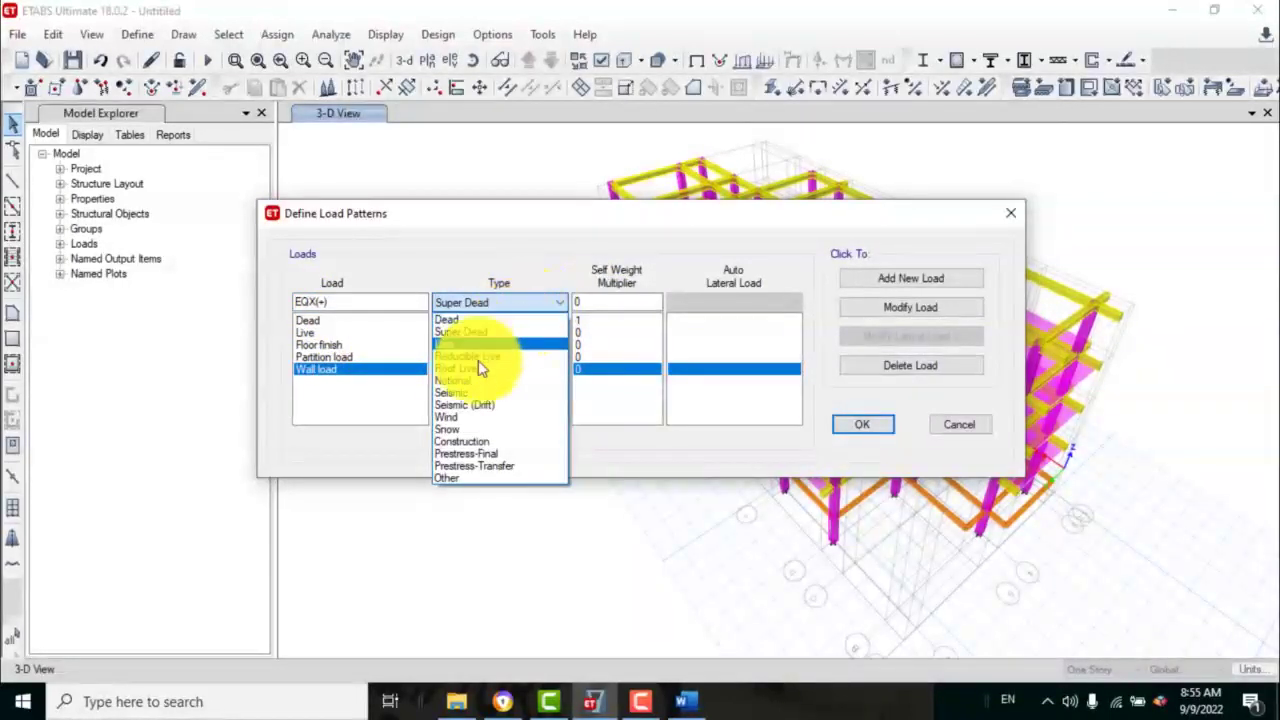
pyautogui.click(461, 393)
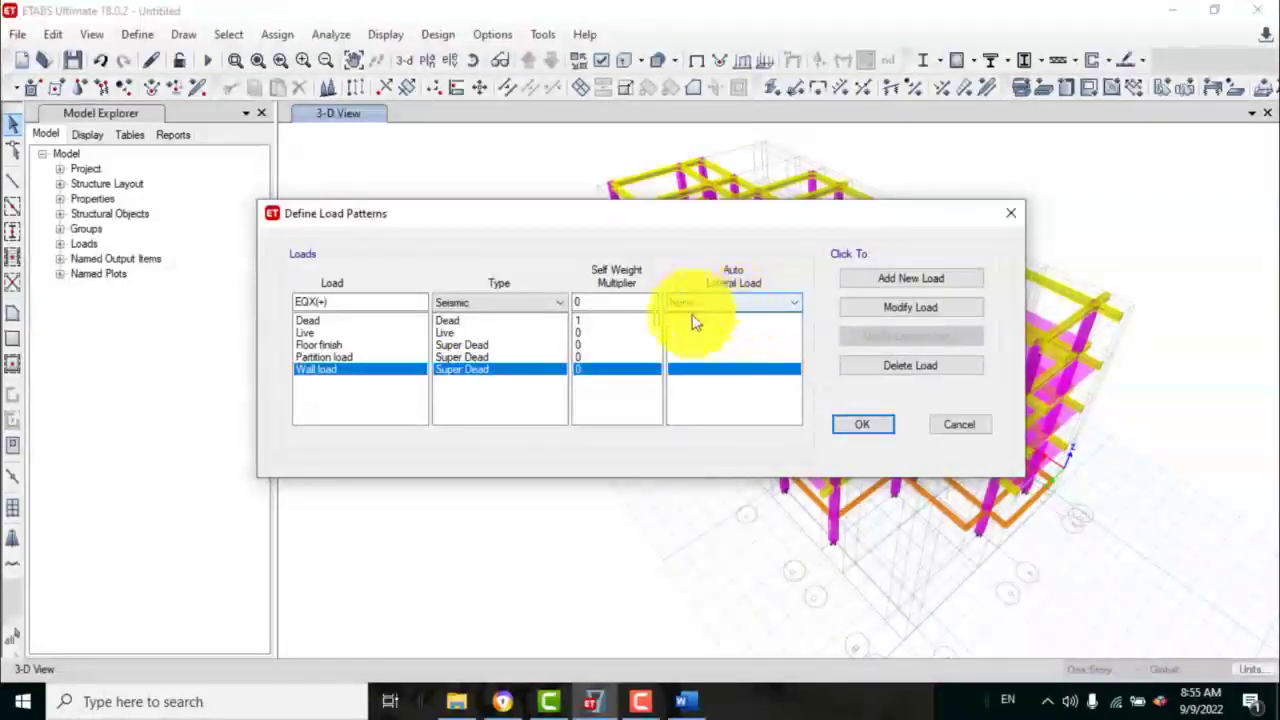
pyautogui.click(779, 302)
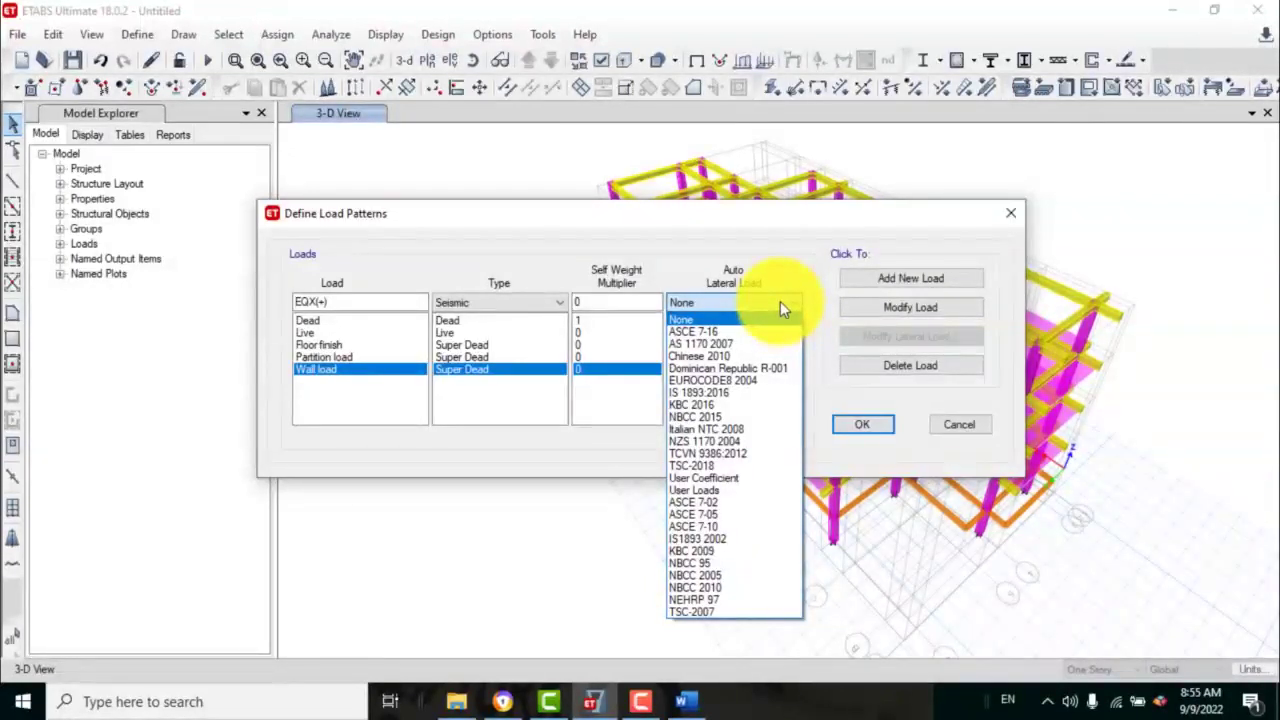
pyautogui.click(747, 380)
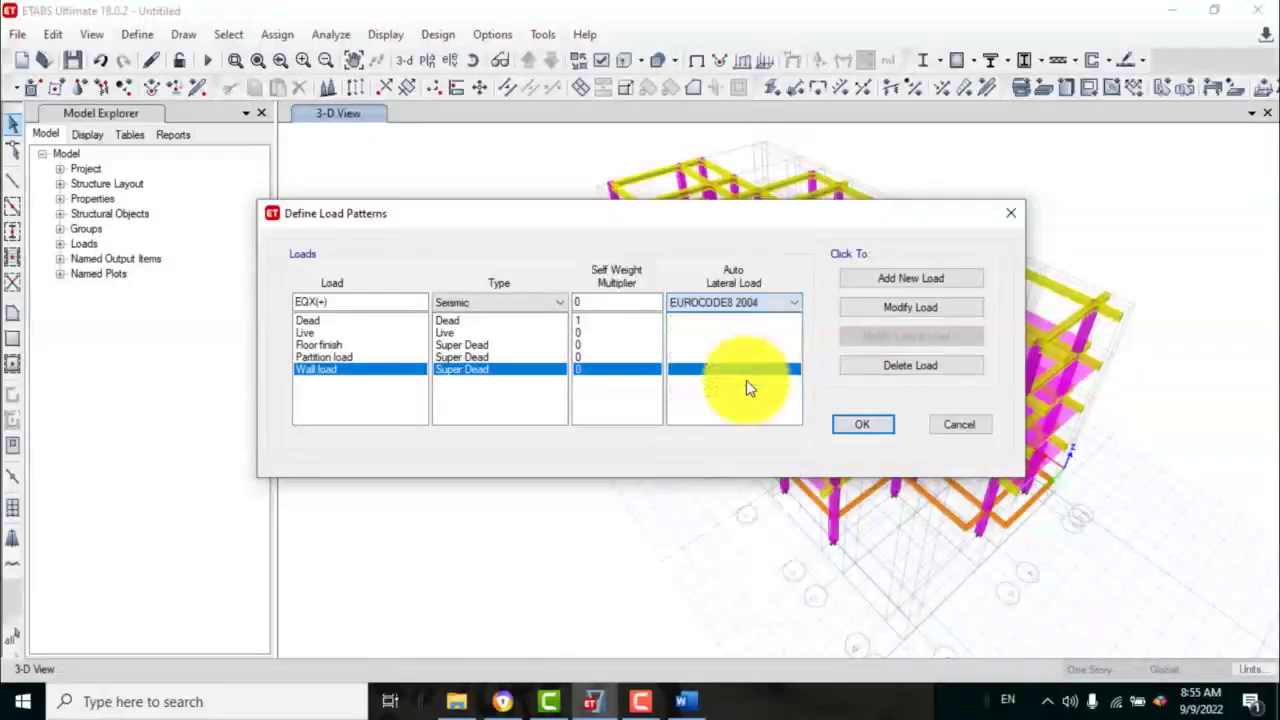
pyautogui.click(884, 278)
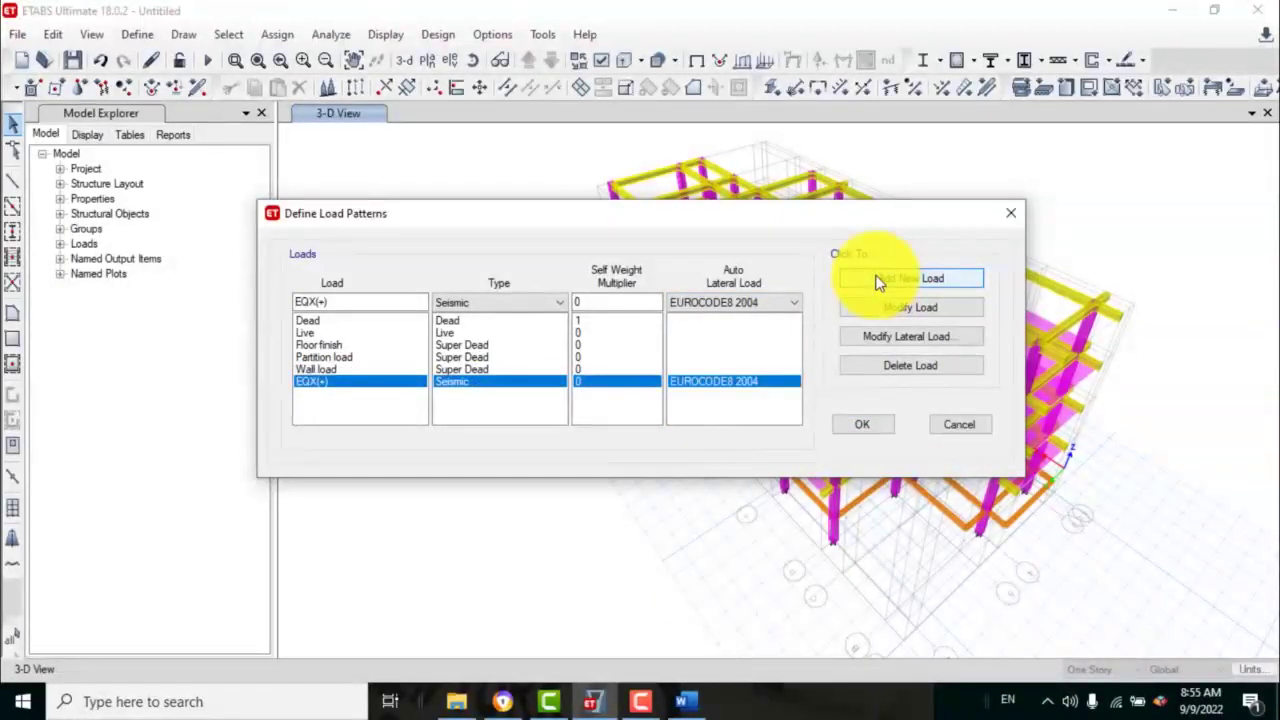
# - Add a second X-direction seismic load pattern named EQX(-), keeping the EUROCODE8 2004 lateral load
pyautogui.click(329, 302)
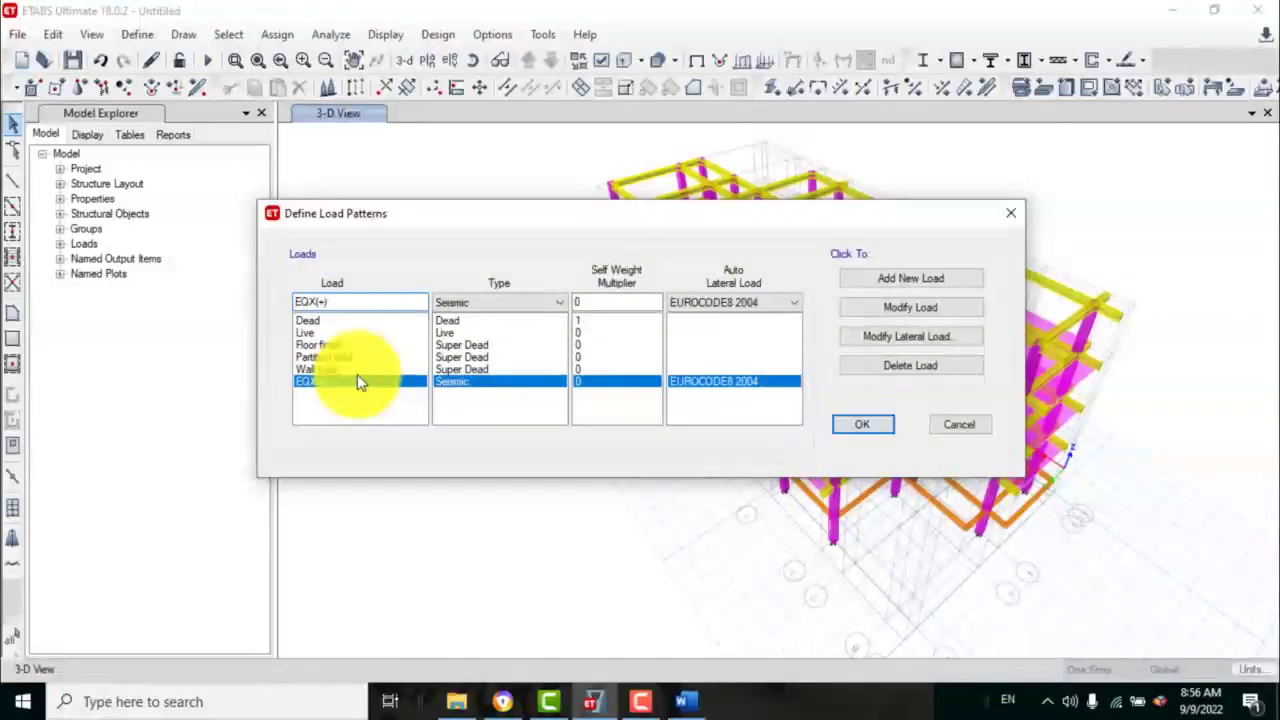
pyautogui.press('BackSpace')
pyautogui.write('_')
pyautogui.press('BackSpace')
pyautogui.write('-')
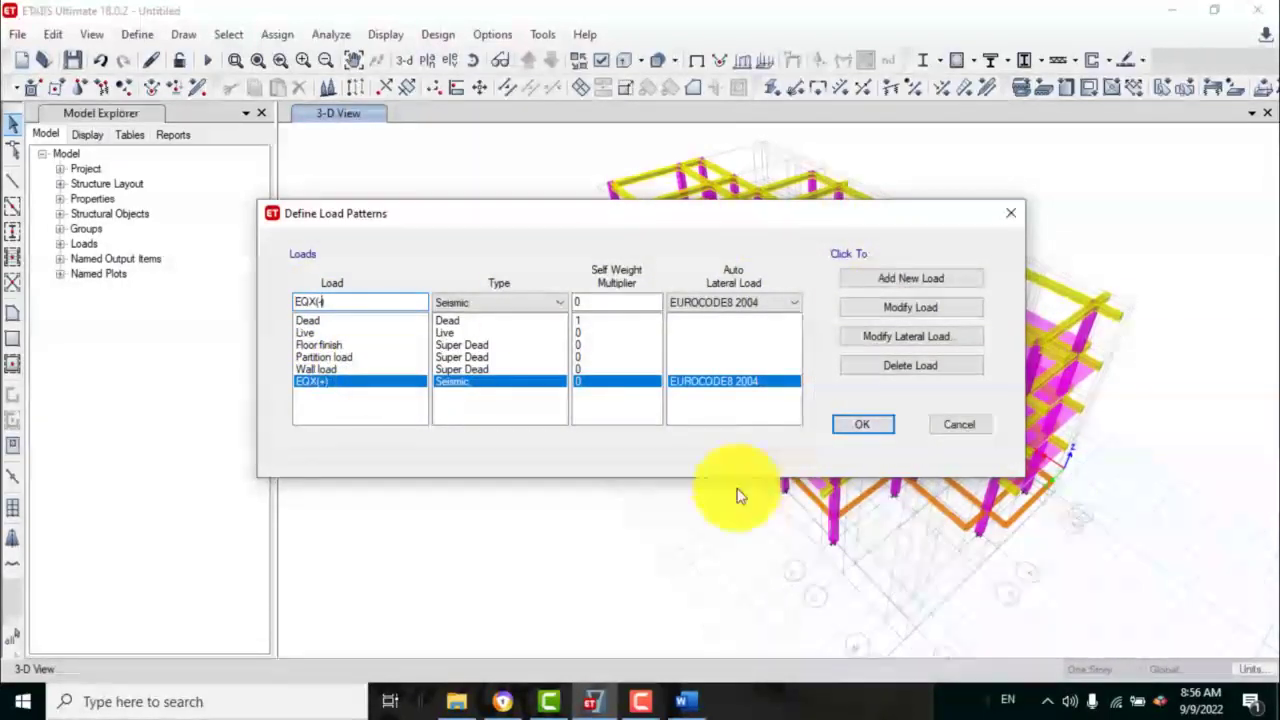
pyautogui.click(880, 279)
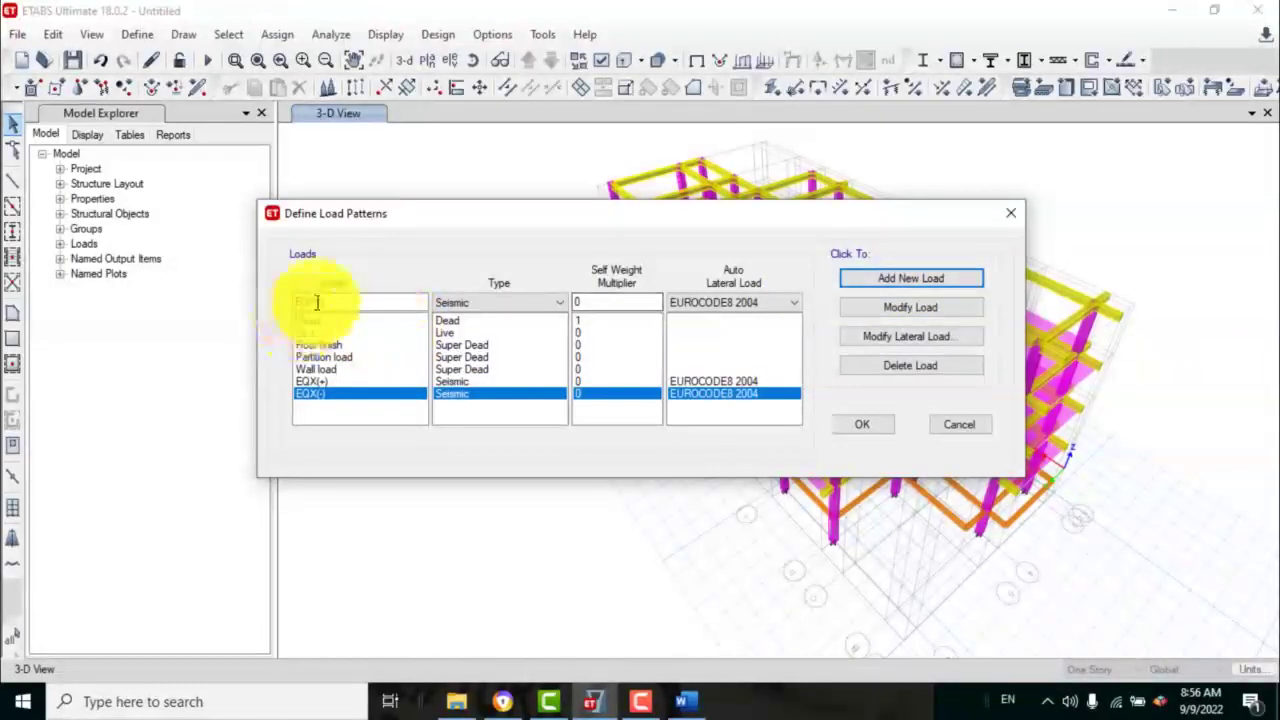
# - Add a Y-direction seismic load pattern named EQY(-) with the EUROCODE8 2004 lateral load
pyautogui.moveTo(308, 301); pyautogui.dragTo(318, 301)
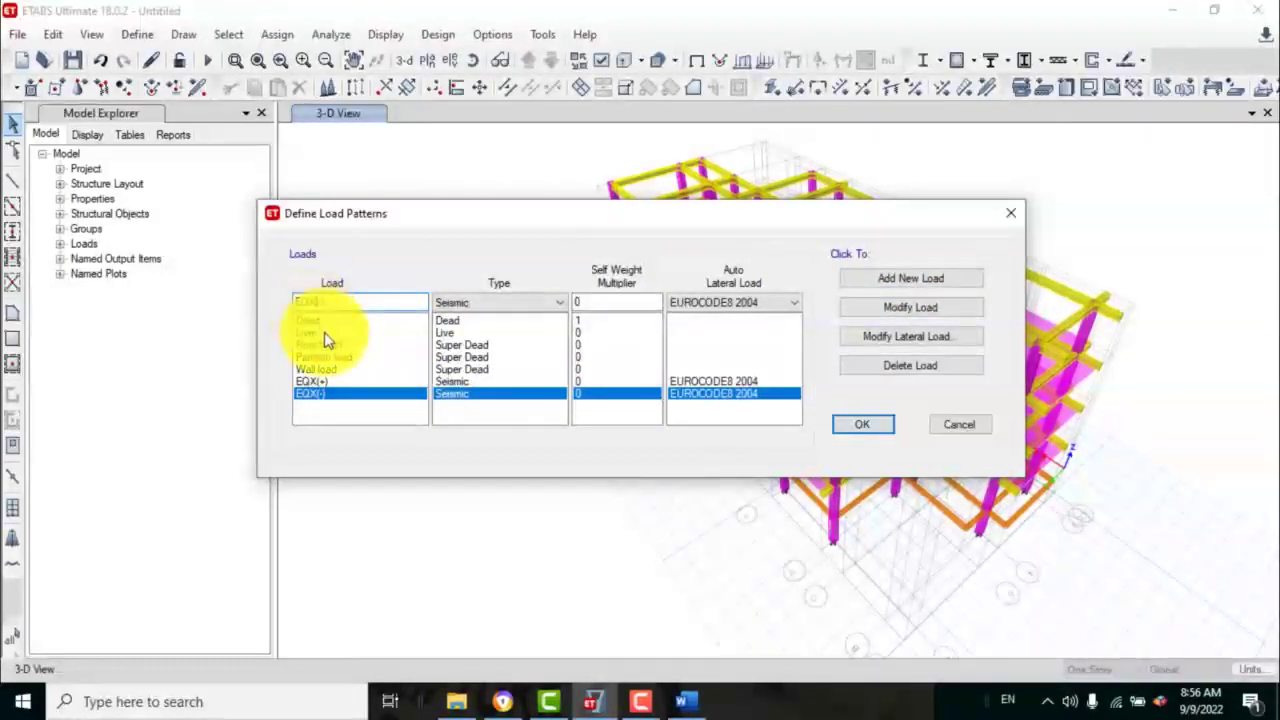
pyautogui.write('Y')
pyautogui.click(904, 288)
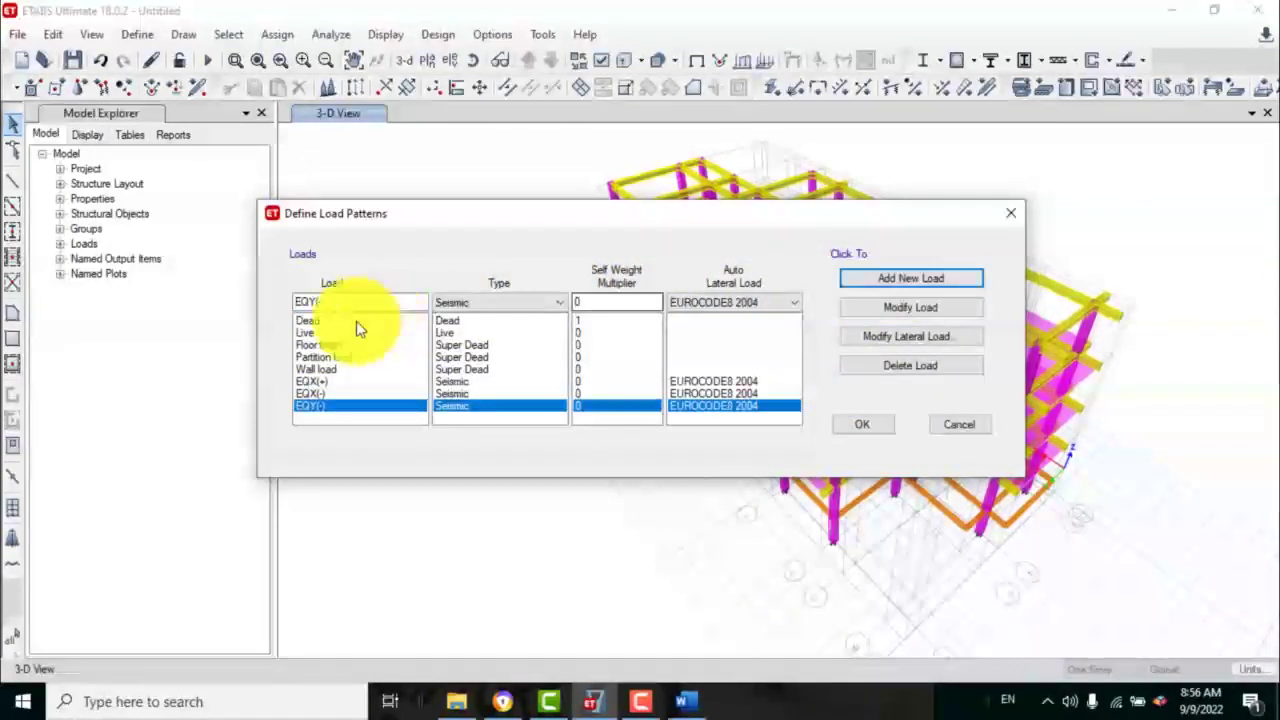
# - Add the seismic load pattern EQY(+) with the EUROCODE8 2004 lateral load
pyautogui.click(321, 301)
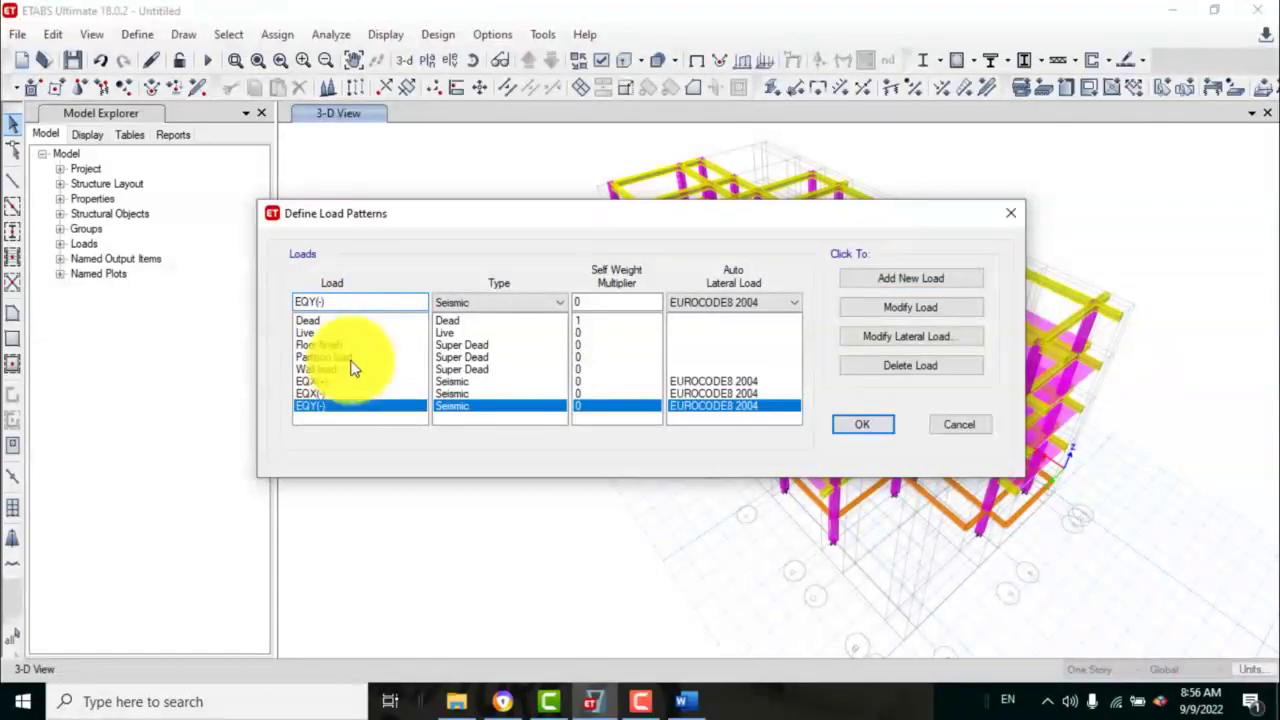
pyautogui.press('BackSpace')
pyautogui.press('BackSpace')
pyautogui.write('+)')
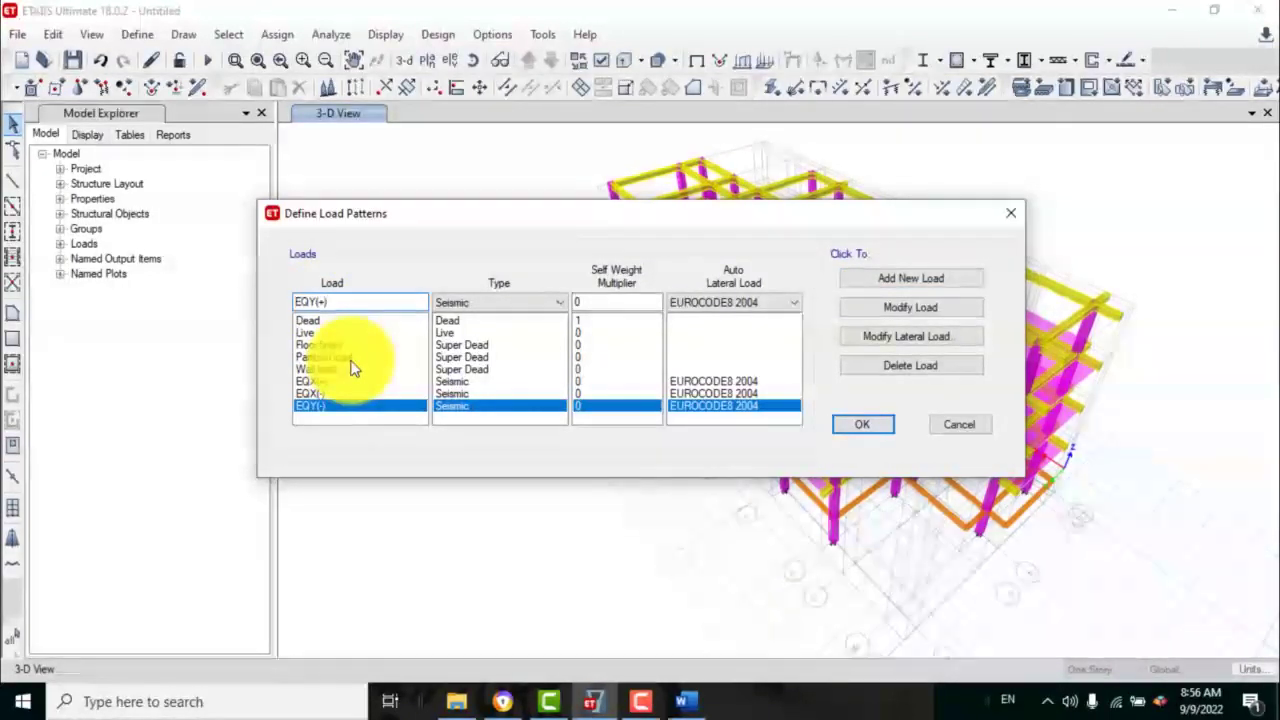
pyautogui.click(891, 278)
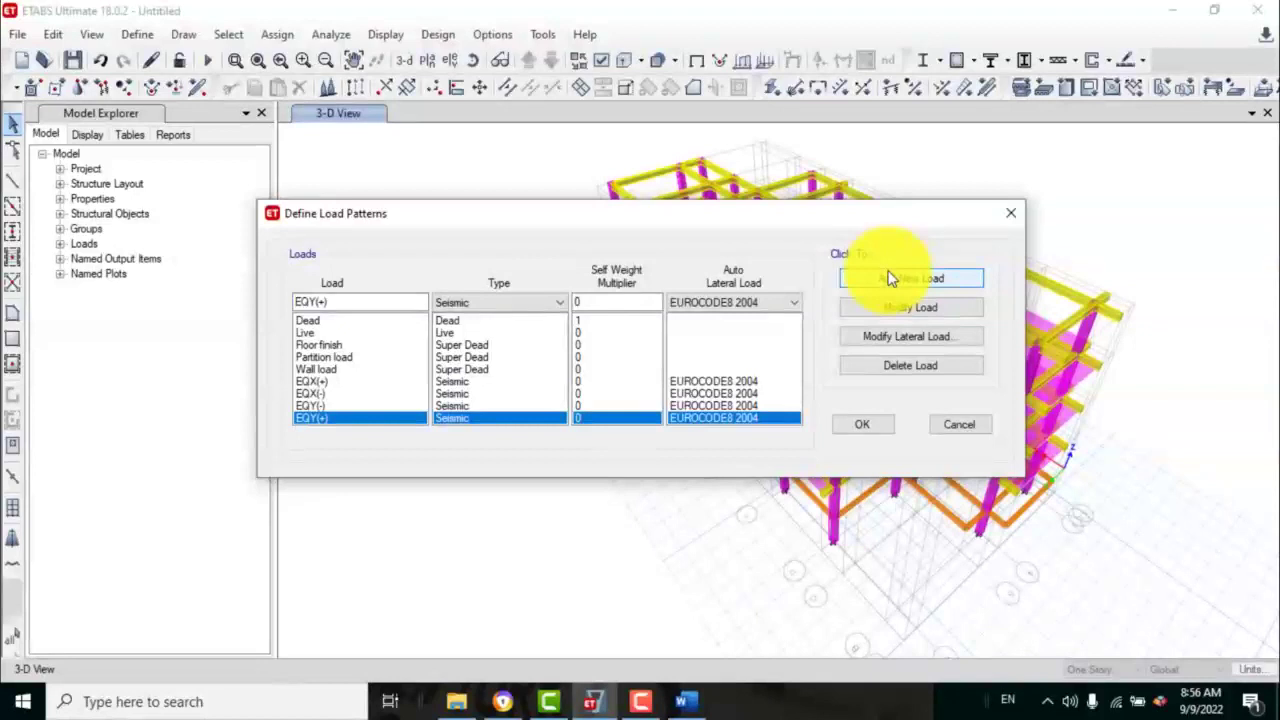
# - Modify the lateral load of EQX(+) so that only X Dir + Eccentricity is enabled among the directions
pyautogui.click(343, 384)
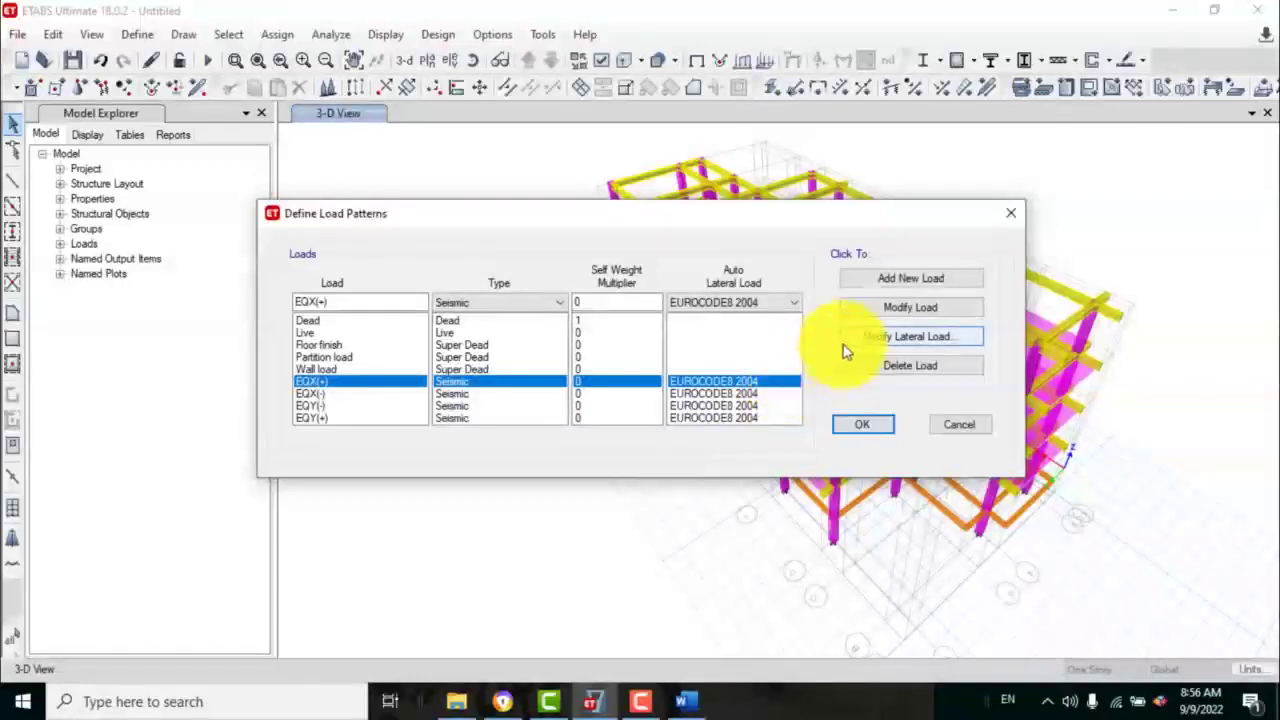
pyautogui.click(881, 339)
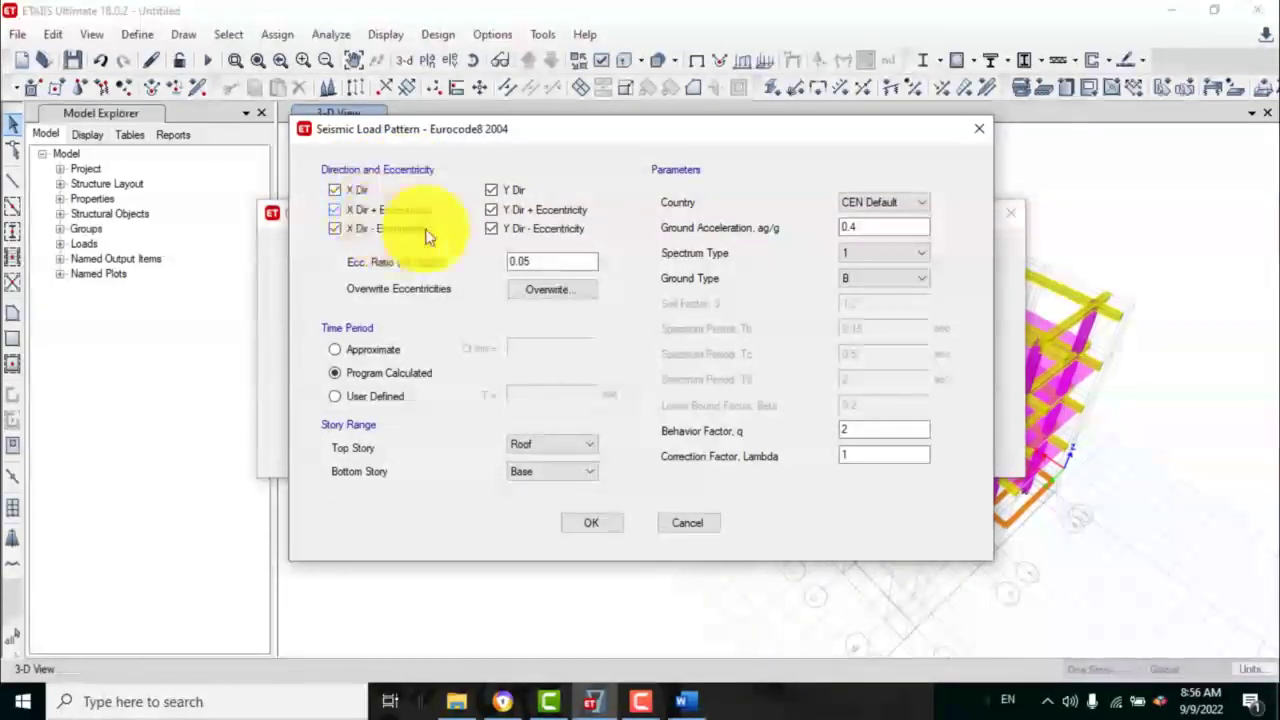
pyautogui.click(334, 228)
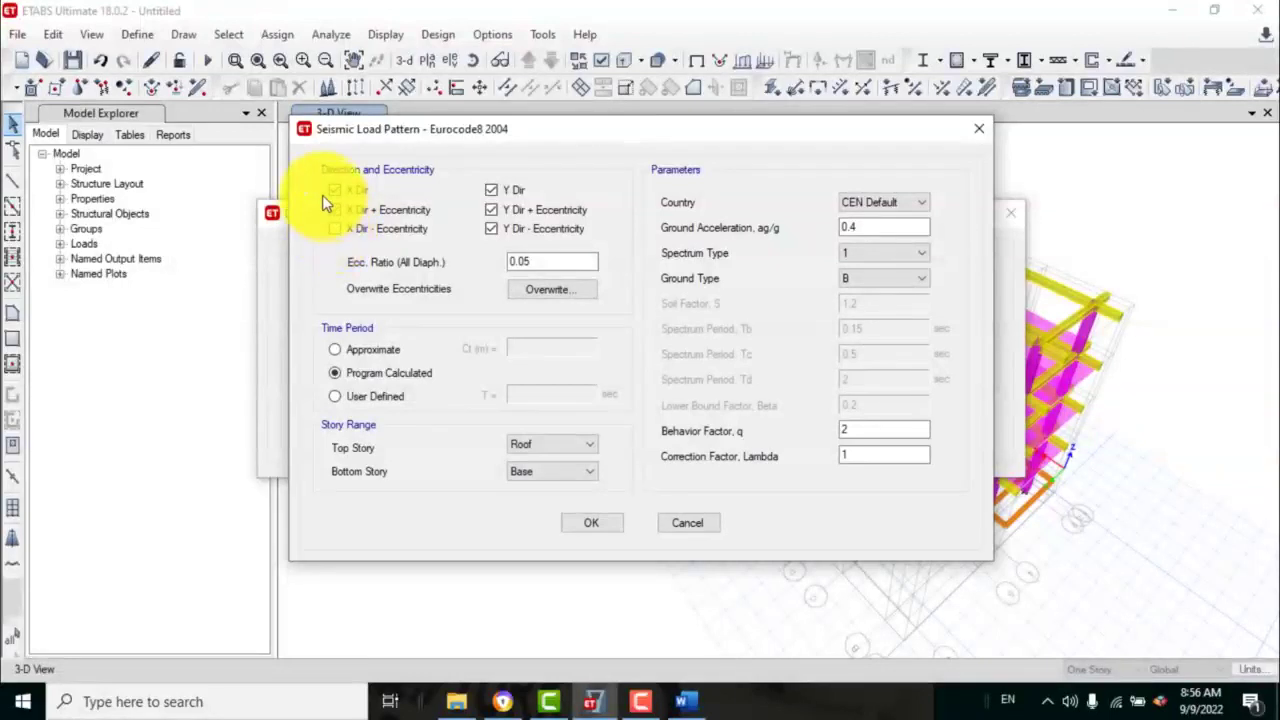
pyautogui.click(335, 191)
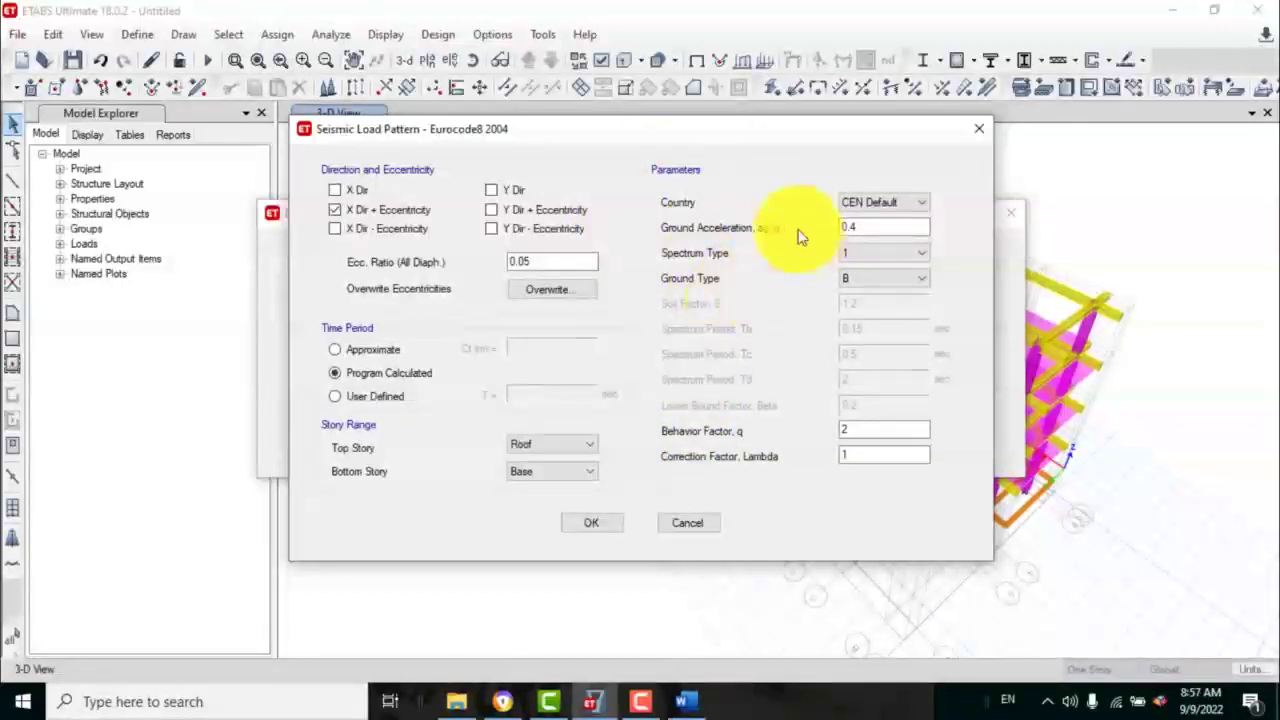
# - Keep CEN Default as the country for EQX(+) and set its ground acceleration ag/g to 0.1
pyautogui.click(906, 206)
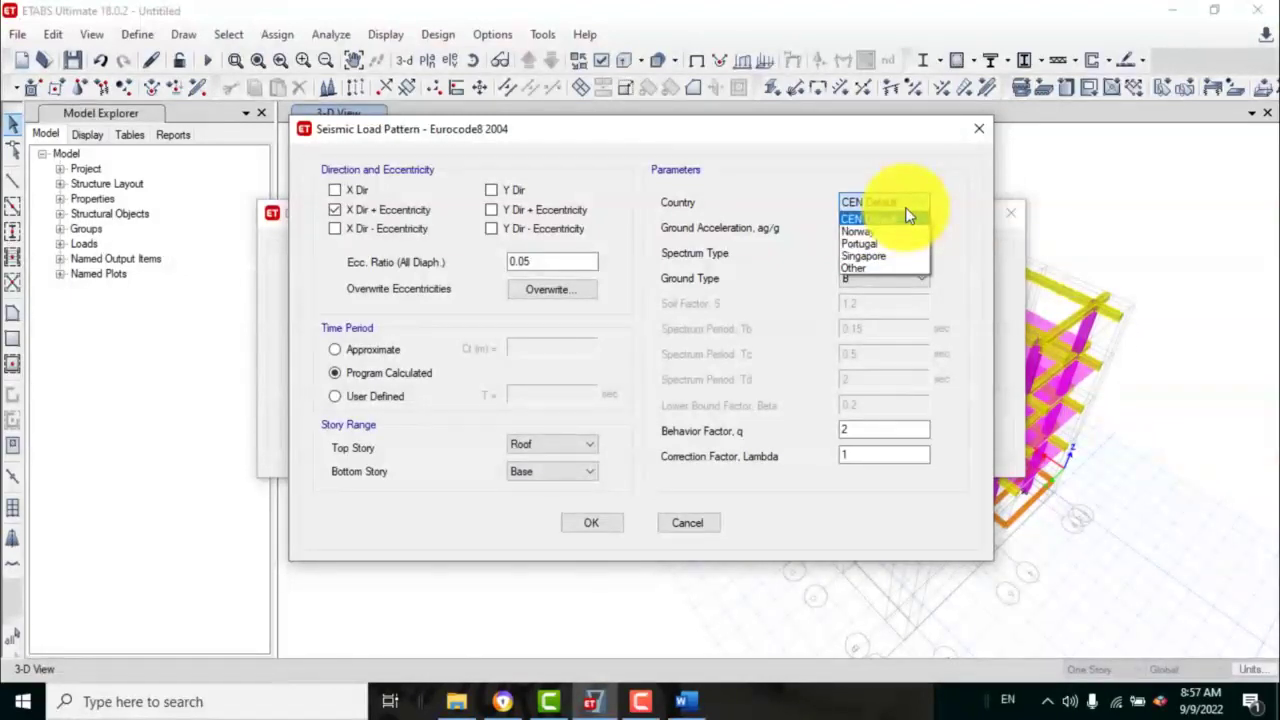
pyautogui.click(906, 216)
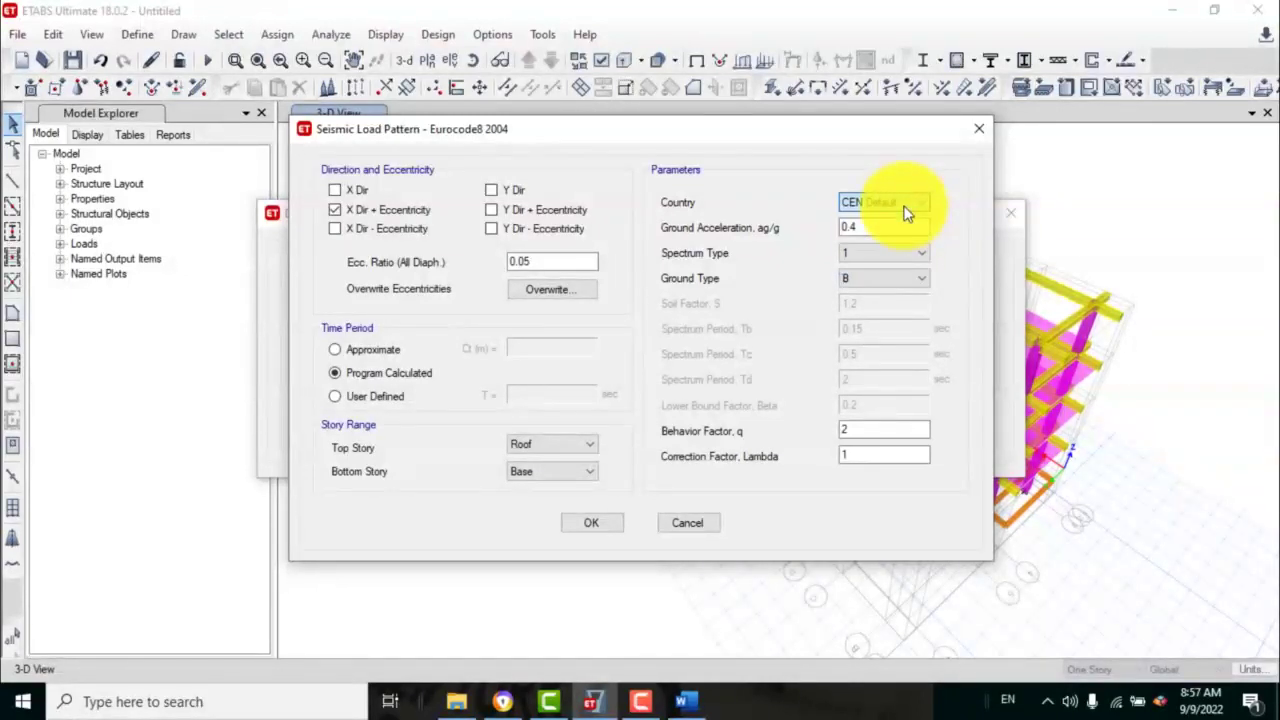
pyautogui.click(906, 206)
pyautogui.click(901, 210)
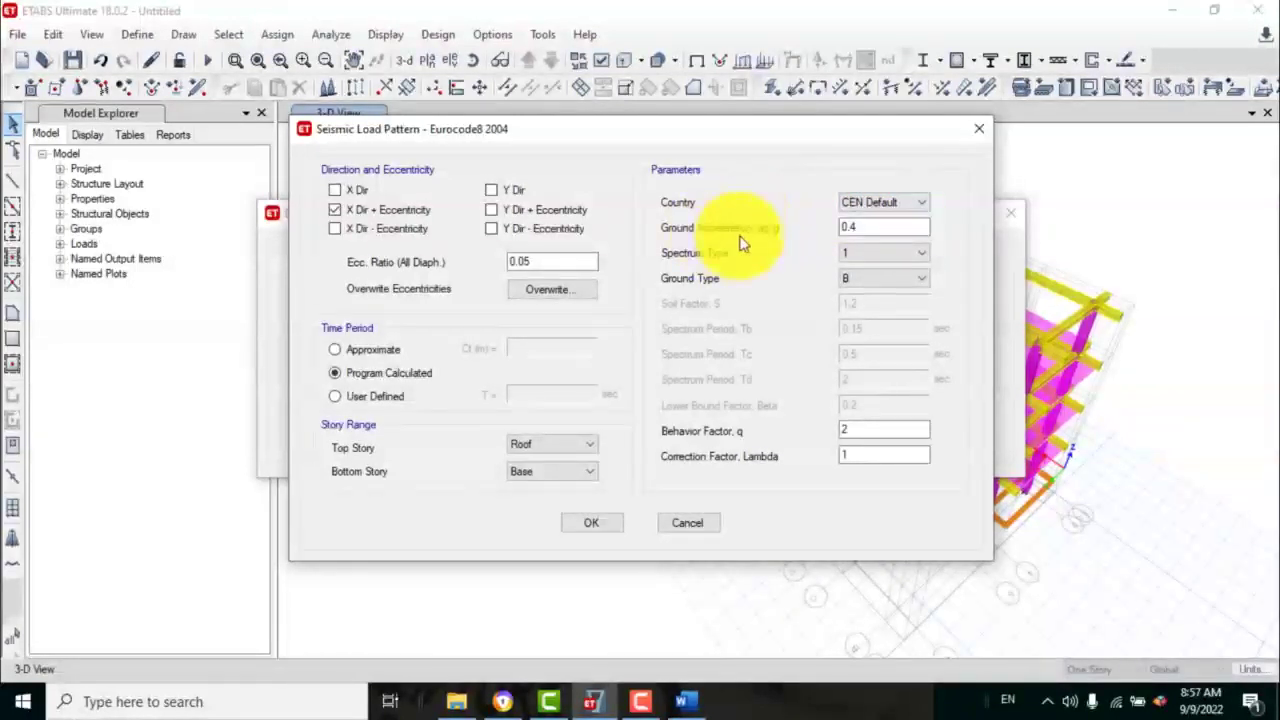
pyautogui.doubleClick(871, 227)
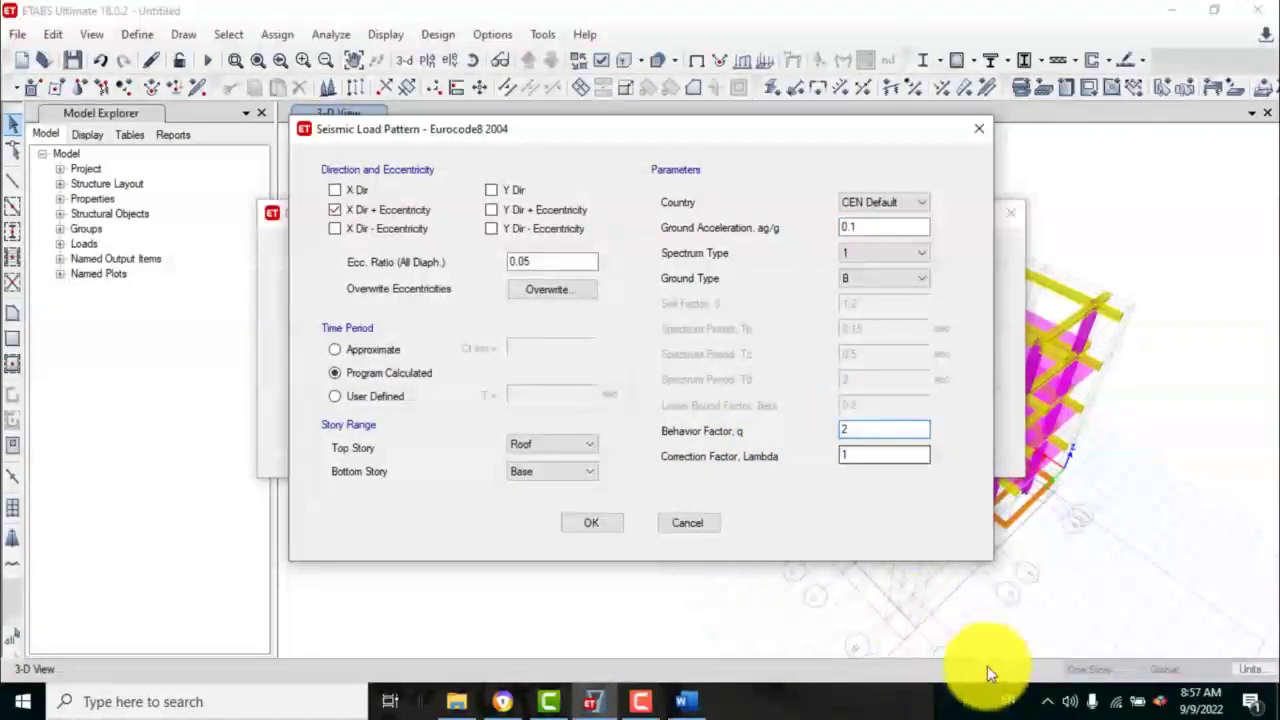
pyautogui.click(849, 455)
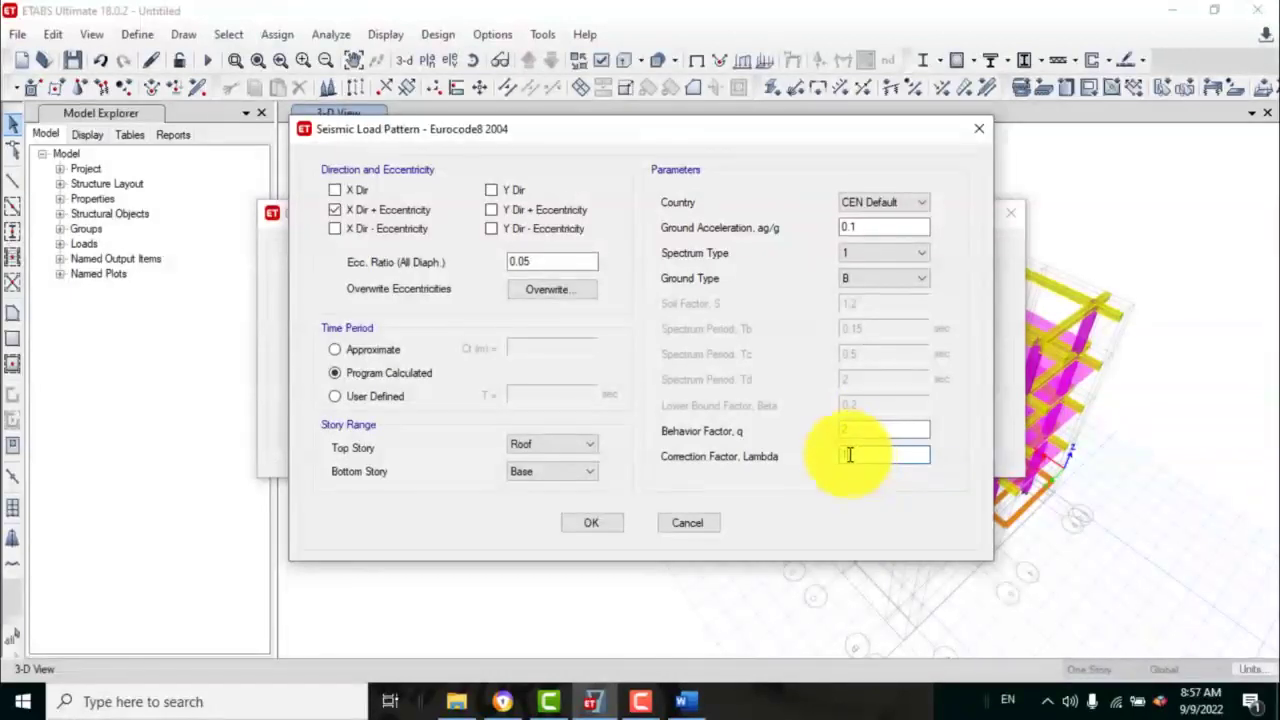
# - Consult the Behavioral factor section of Design reports.docx in Word, return to ETABS and accept EQX(+) with a behavior factor q of 3.45
pyautogui.click(682, 699)
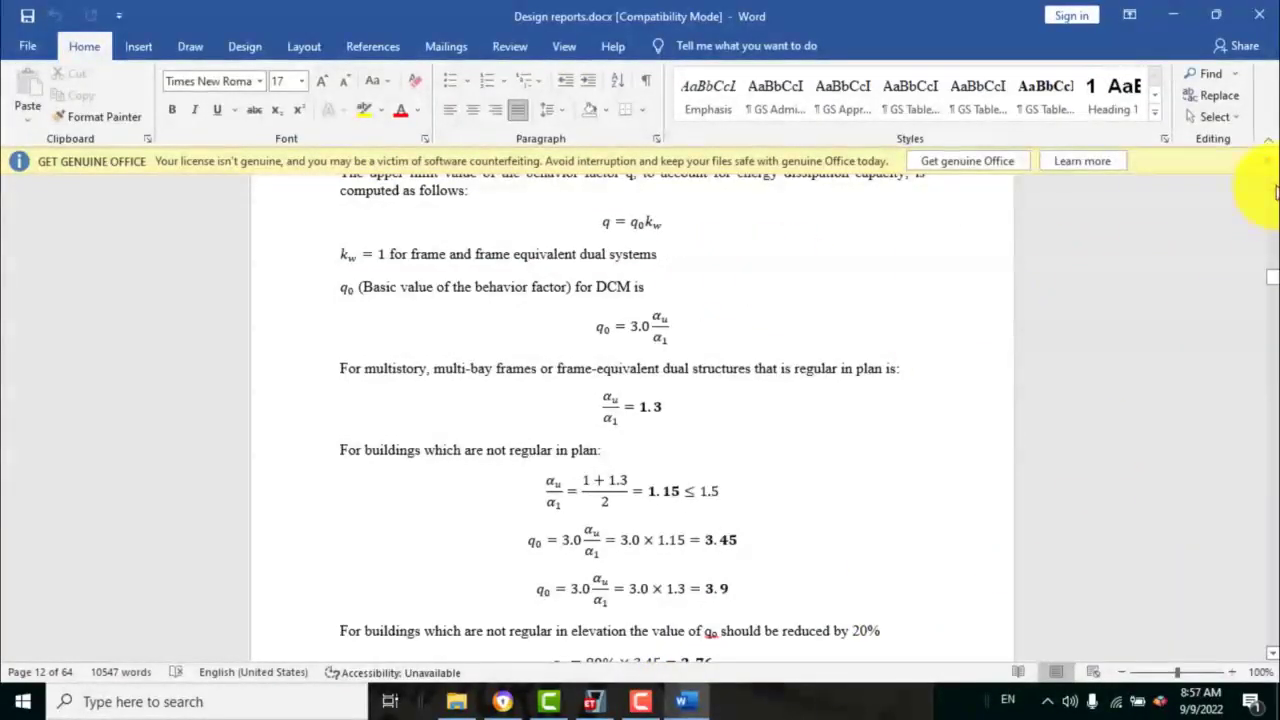
pyautogui.scroll(1, 1262, 180)
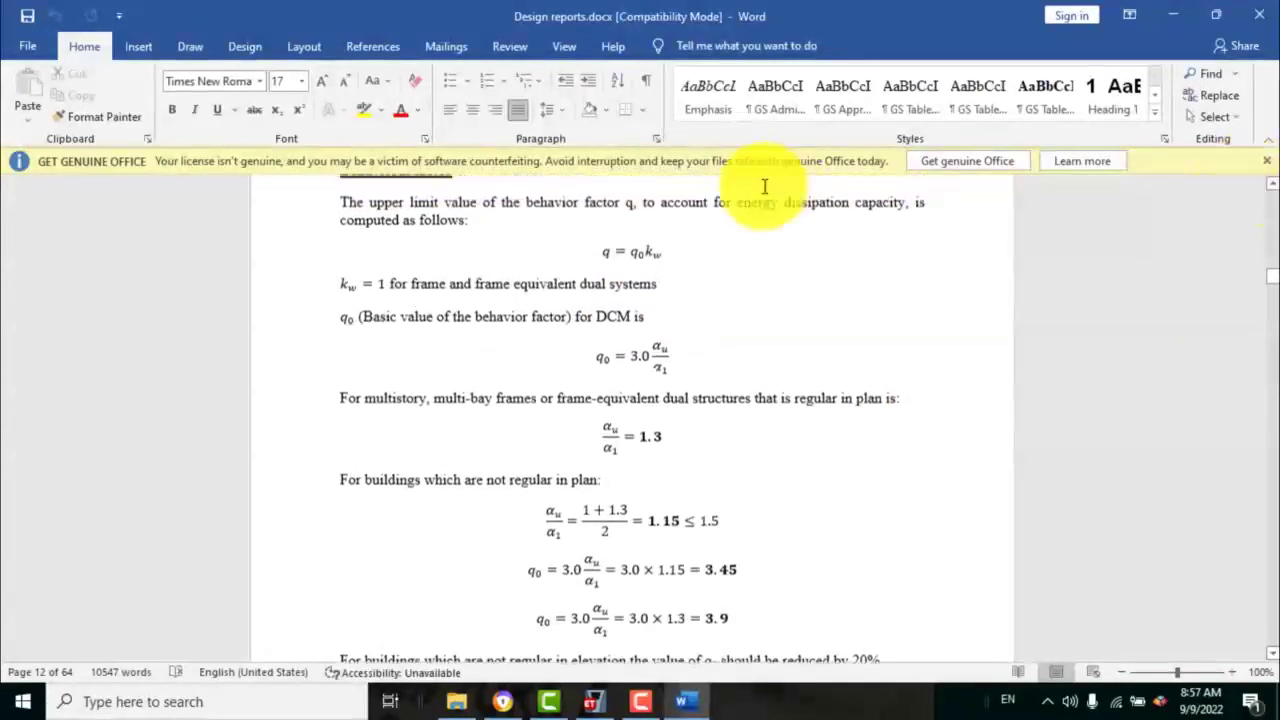
pyautogui.scroll(1, 1262, 188)
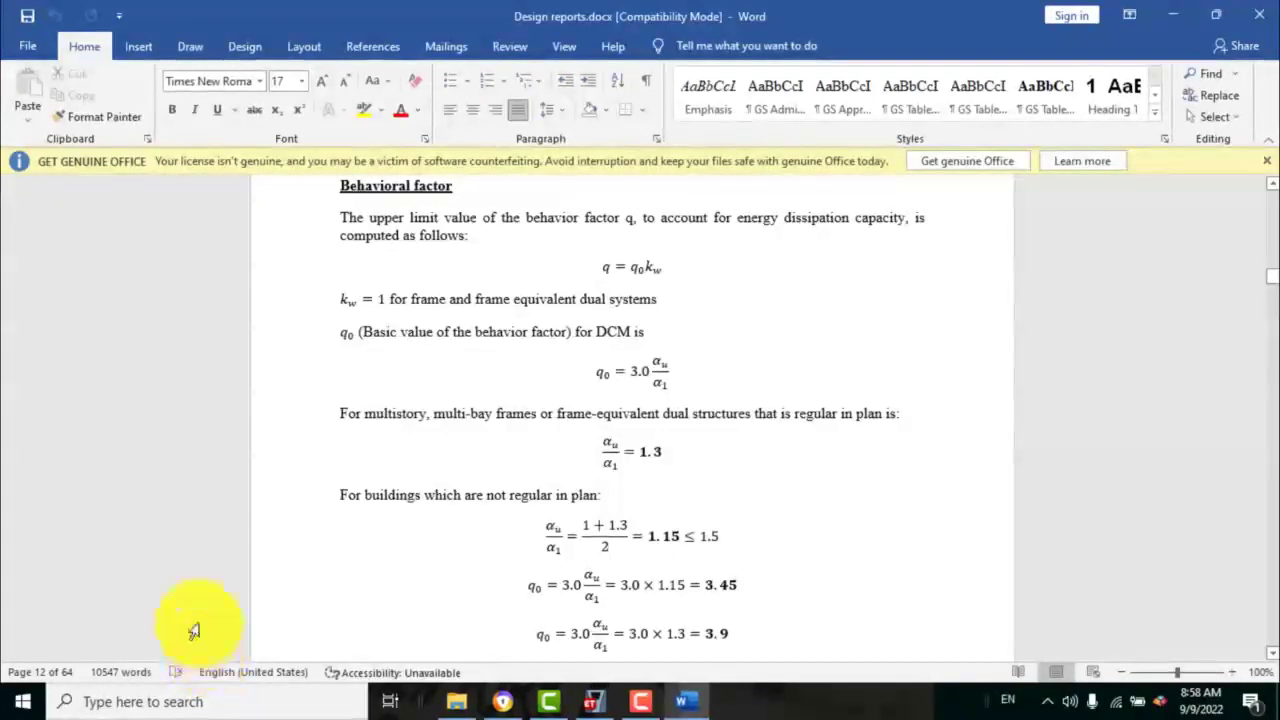
pyautogui.click(648, 274)
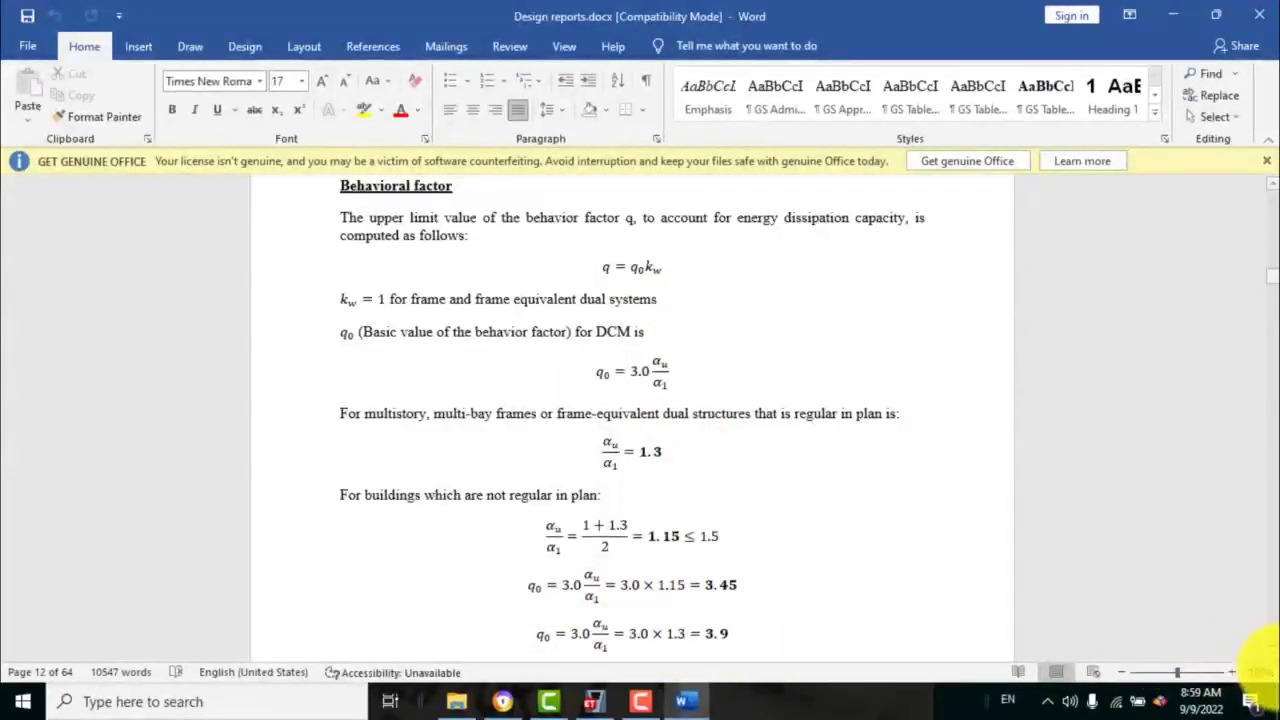
pyautogui.scroll(-2, 1272, 652)
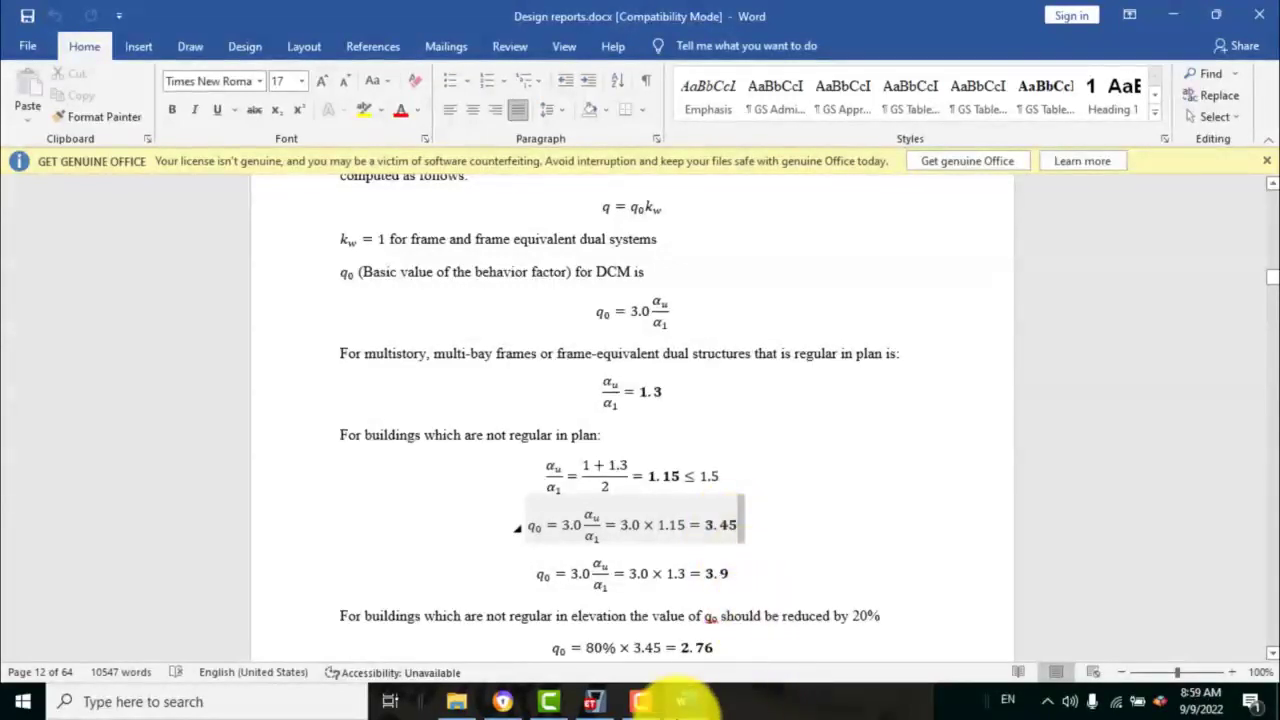
pyautogui.click(590, 703)
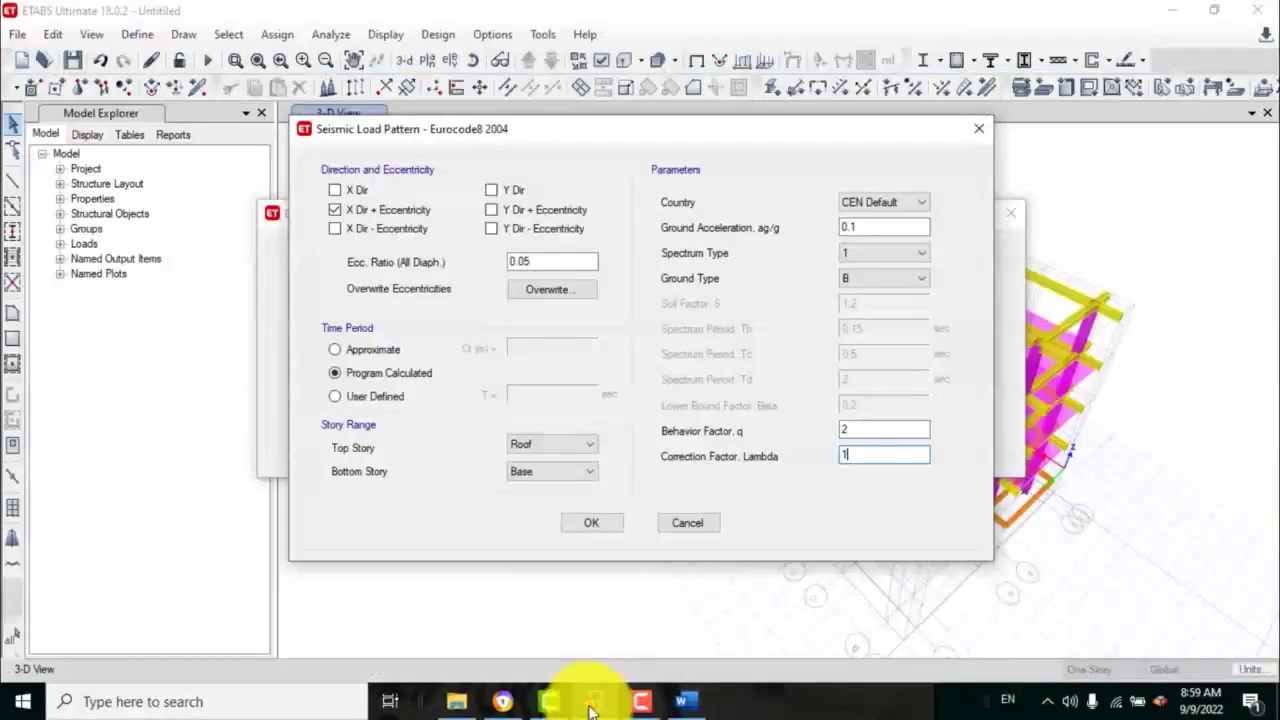
pyautogui.doubleClick(871, 429)
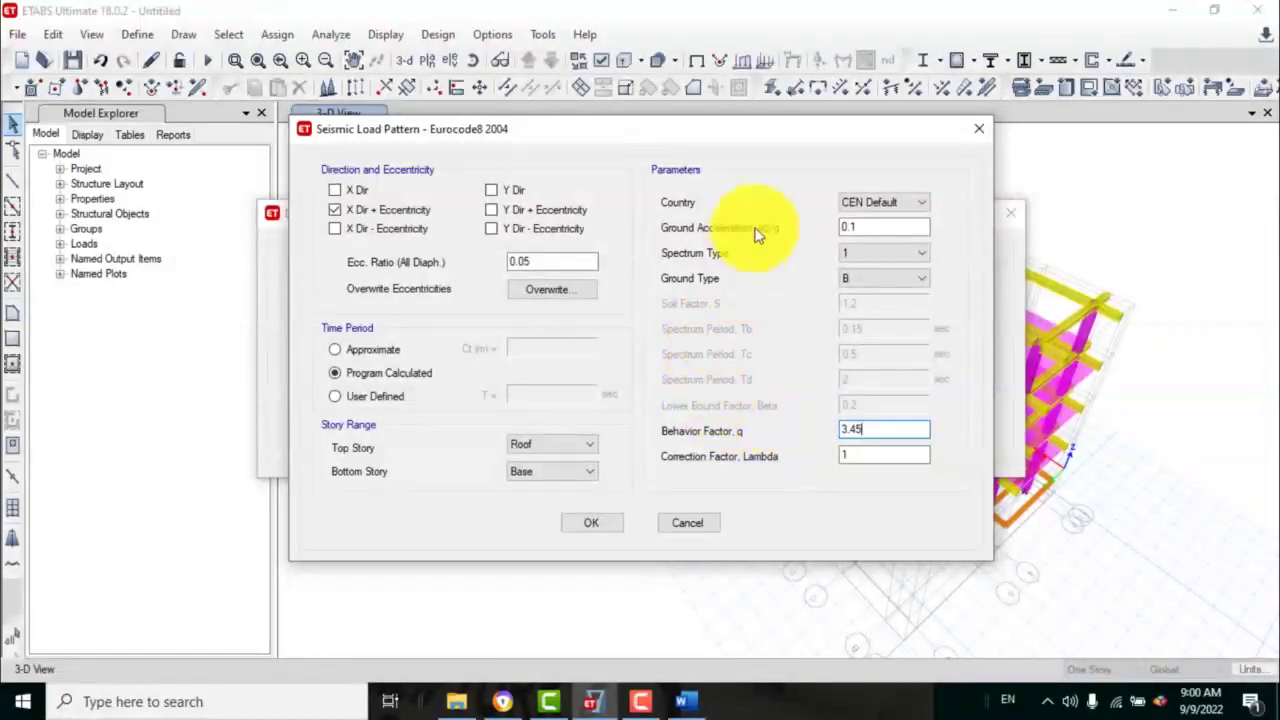
pyautogui.click(592, 522)
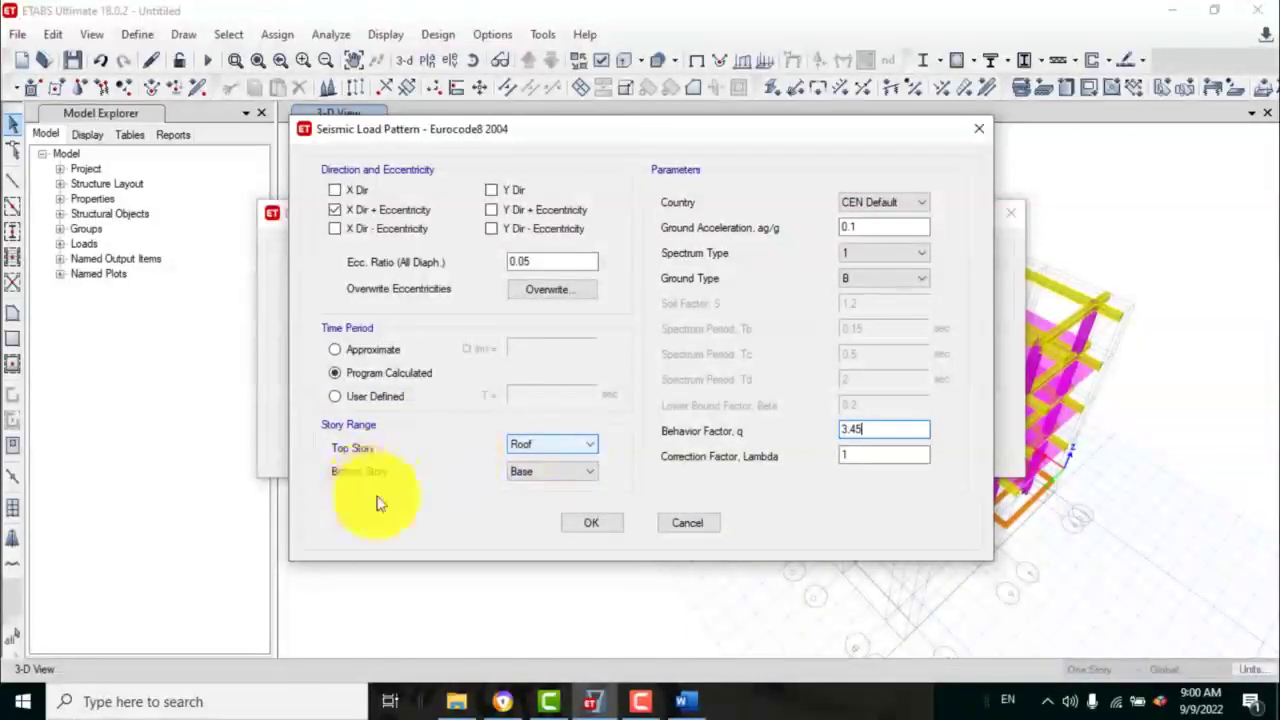
pyautogui.click(602, 530)
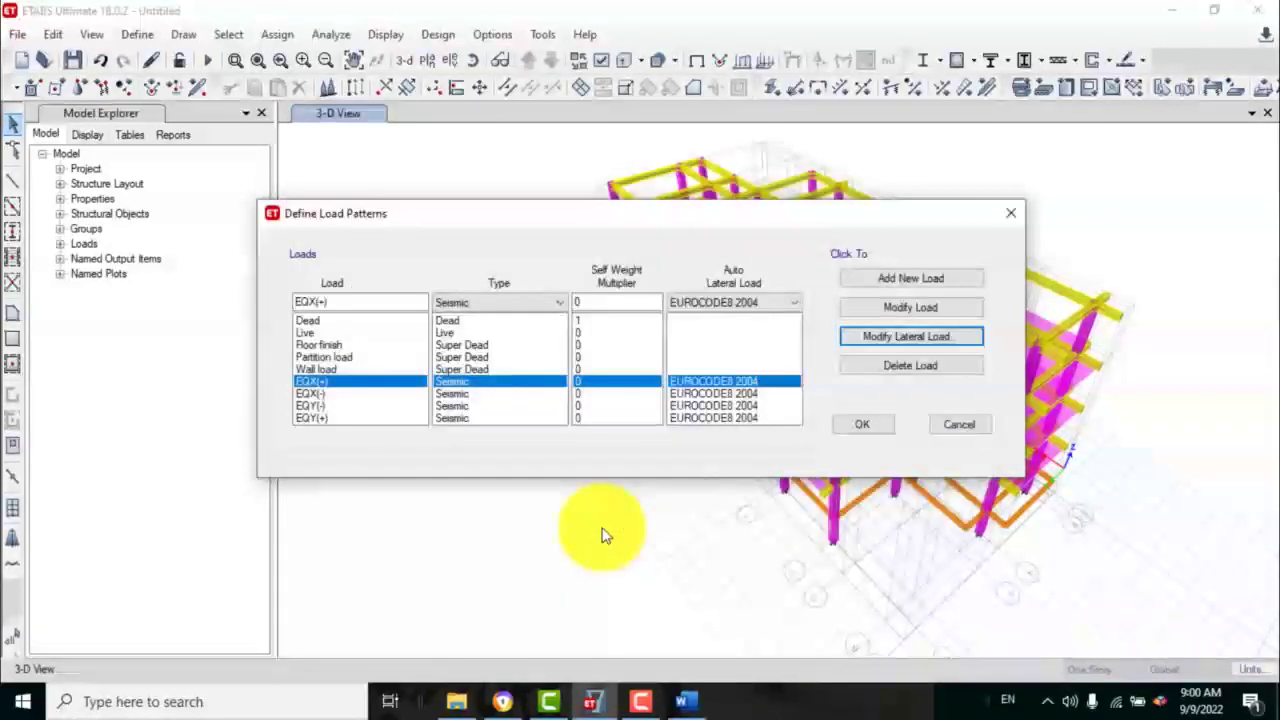
# - Modify the lateral load of EQX(-) so that only X Dir - Eccentricity is enabled among the directions
pyautogui.click(337, 396)
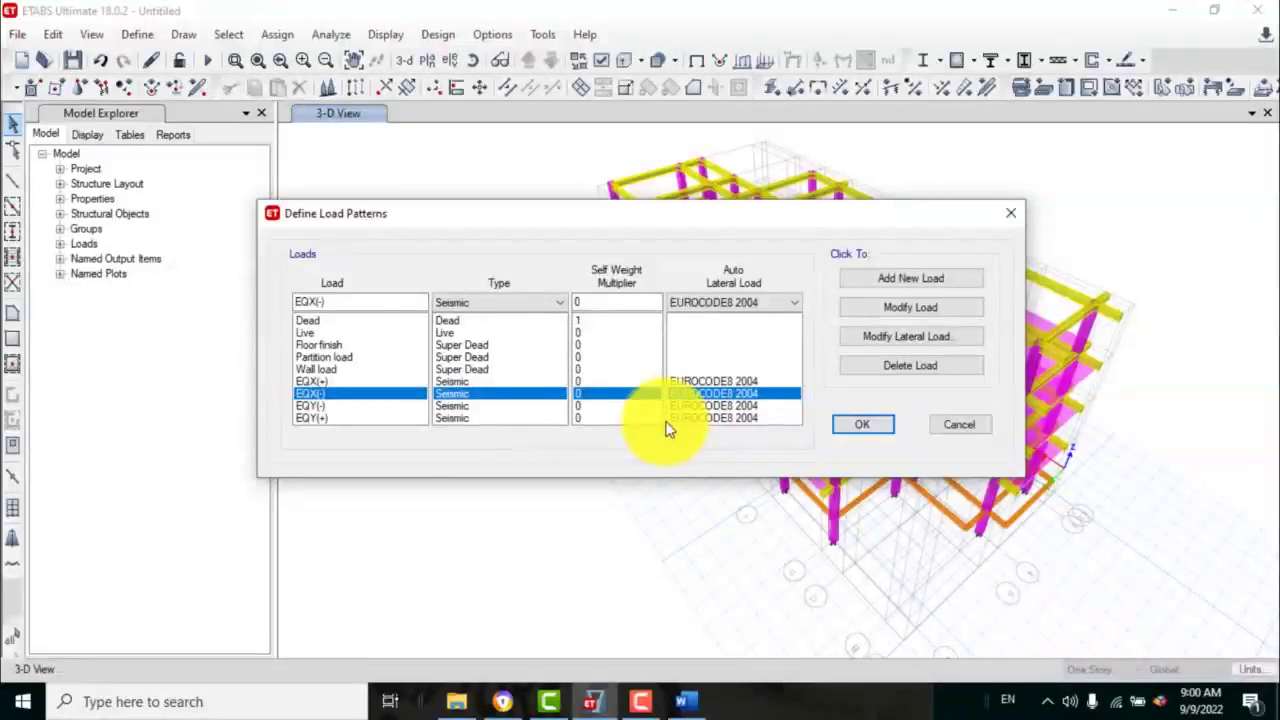
pyautogui.click(914, 336)
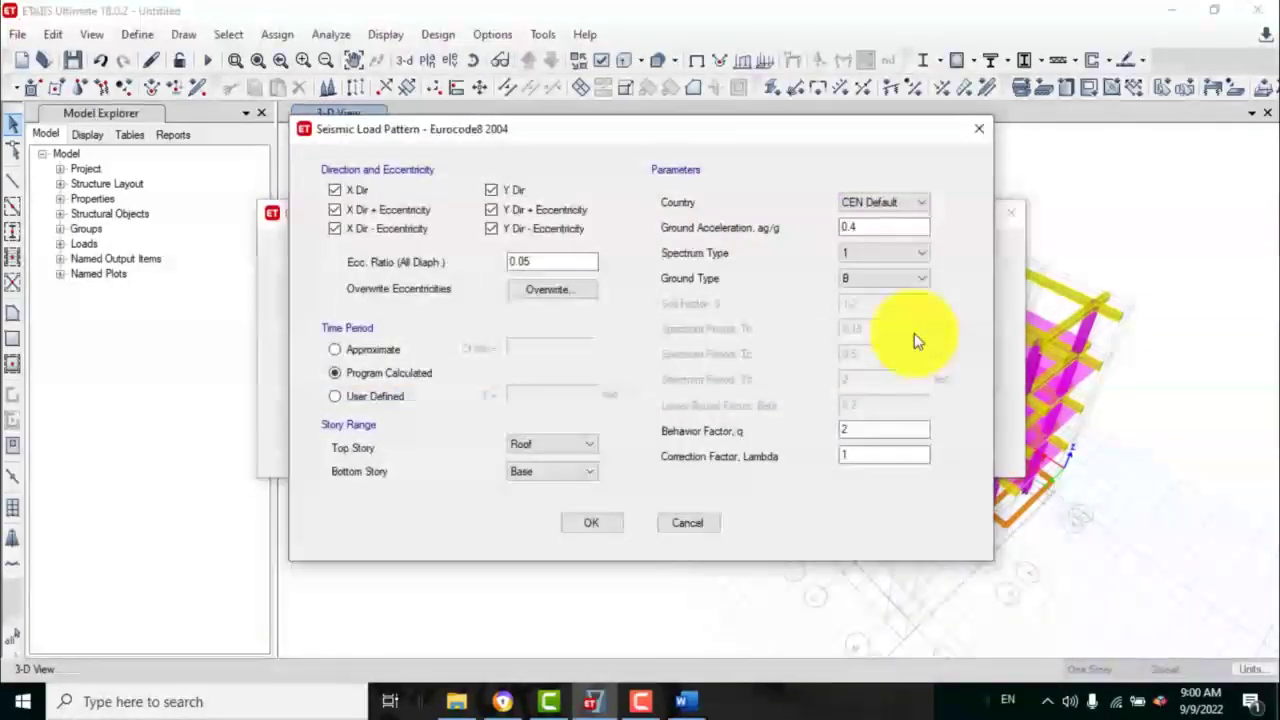
pyautogui.click(335, 209)
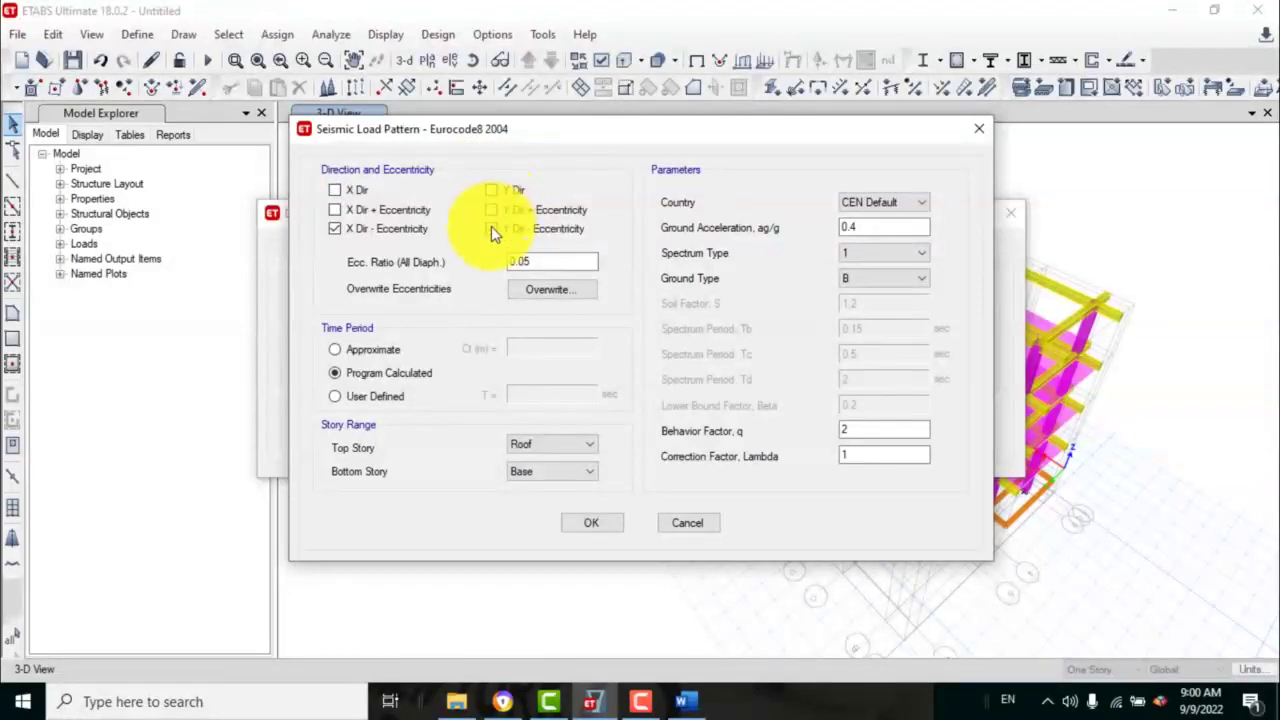
pyautogui.click(335, 228)
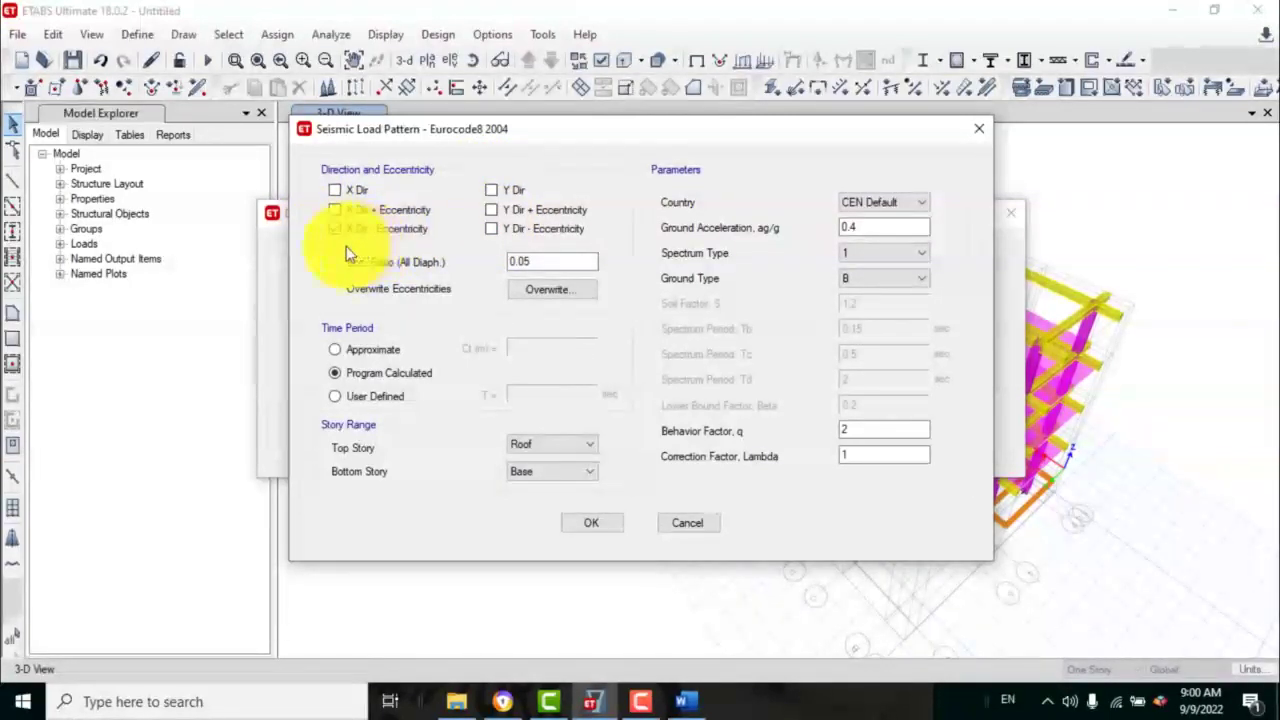
pyautogui.click(340, 230)
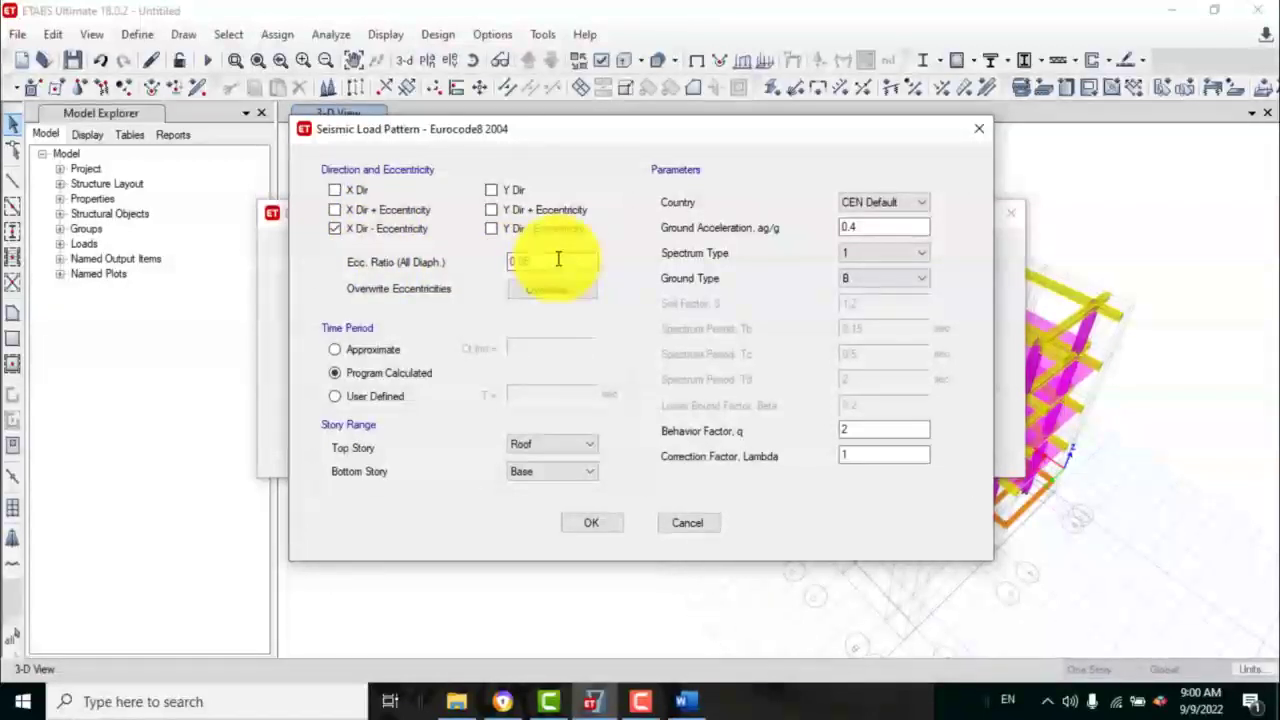
# - Set the EQX(-) ground acceleration to 0.1 and behavior factor q to 3.45, and accept the lateral load
pyautogui.doubleClick(868, 224)
pyautogui.write('0.1')
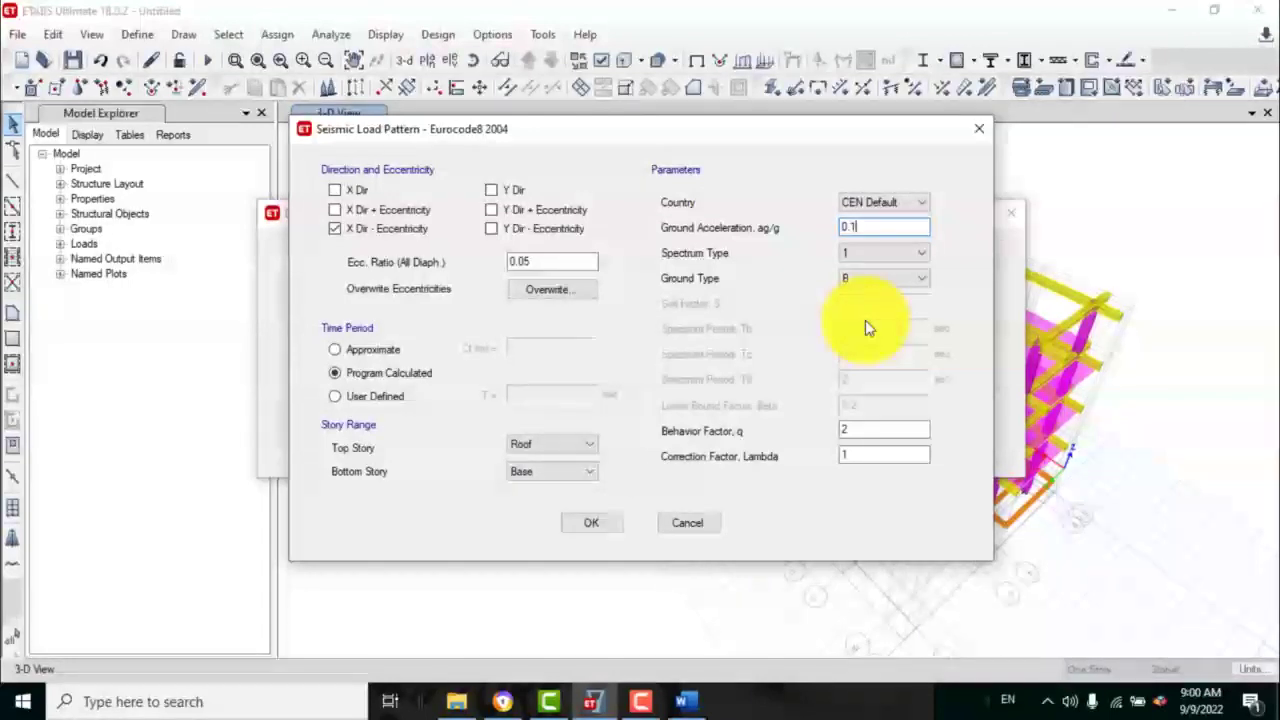
pyautogui.doubleClick(841, 427)
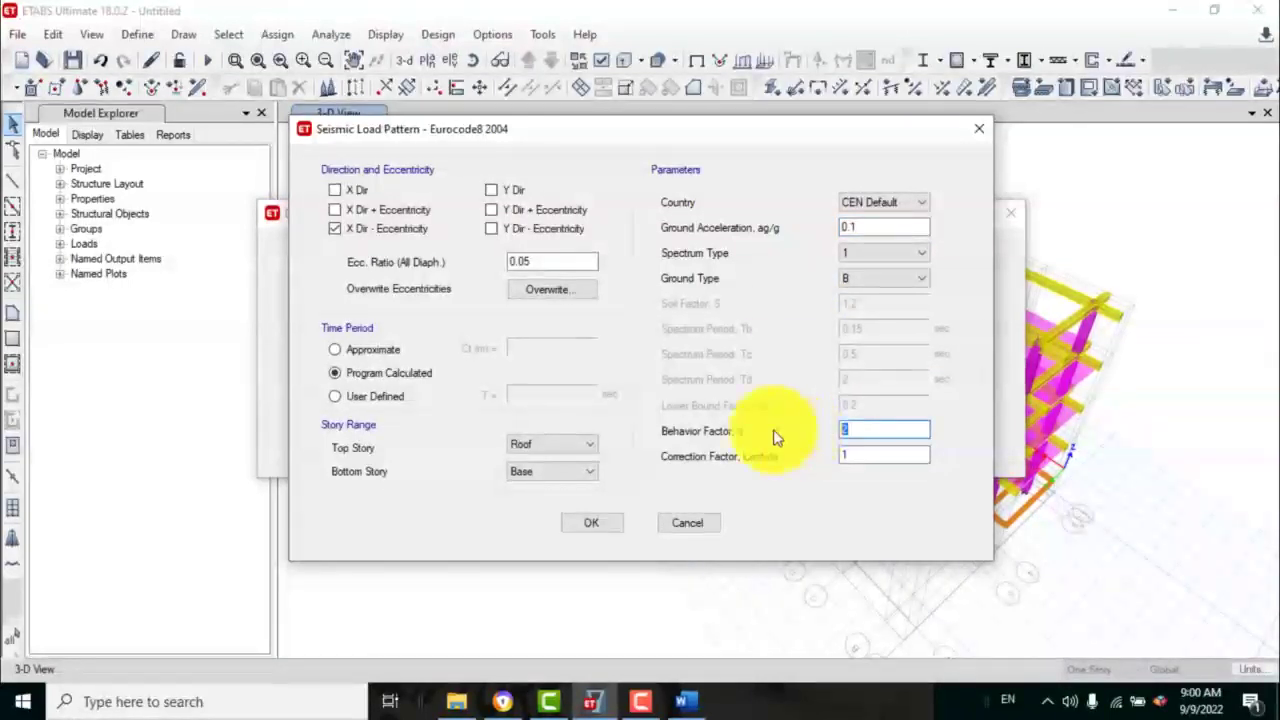
pyautogui.write('3.45')
pyautogui.click(600, 526)
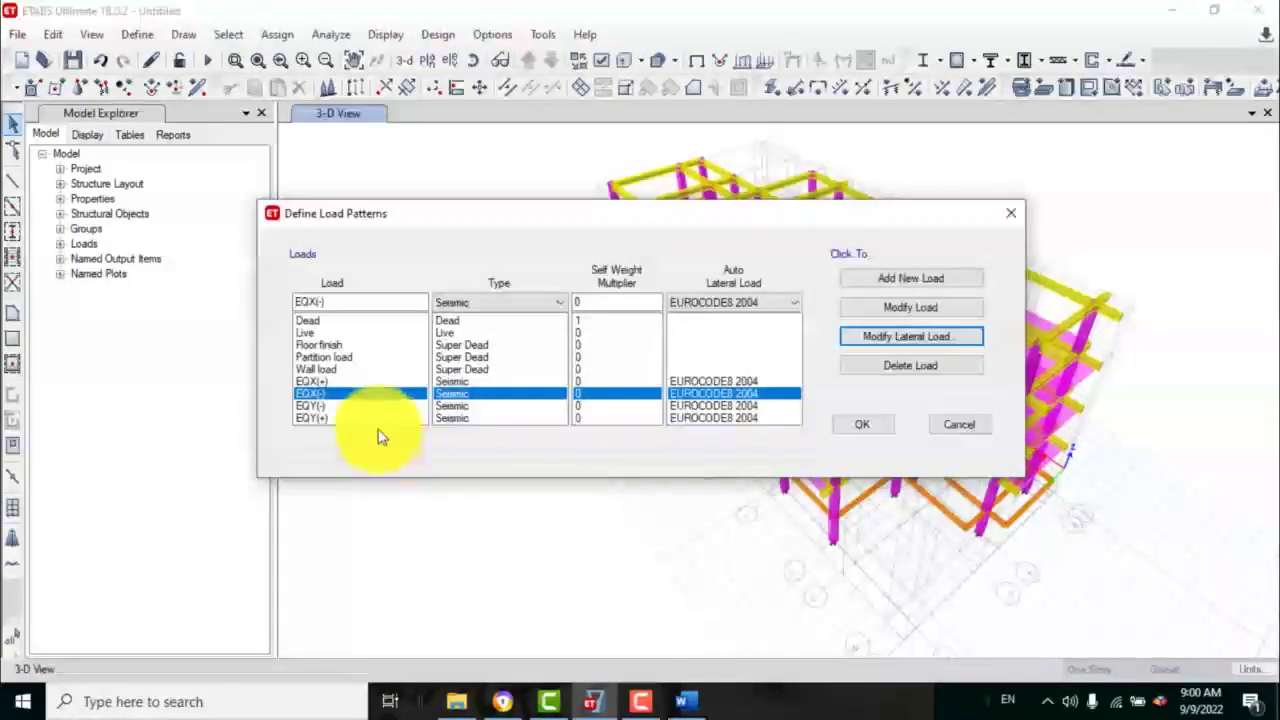
# - Modify the lateral load of EQY(-) so that only Y Dir - Eccentricity is enabled among the directions
pyautogui.click(357, 405)
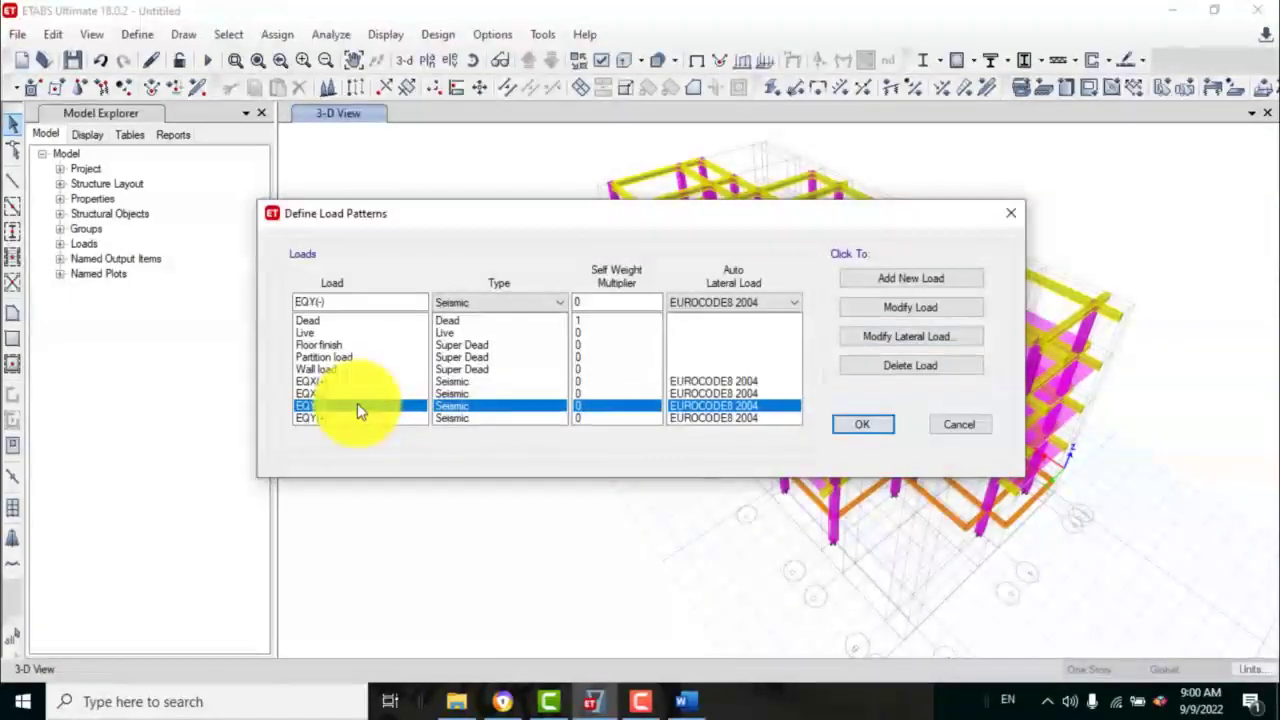
pyautogui.click(860, 340)
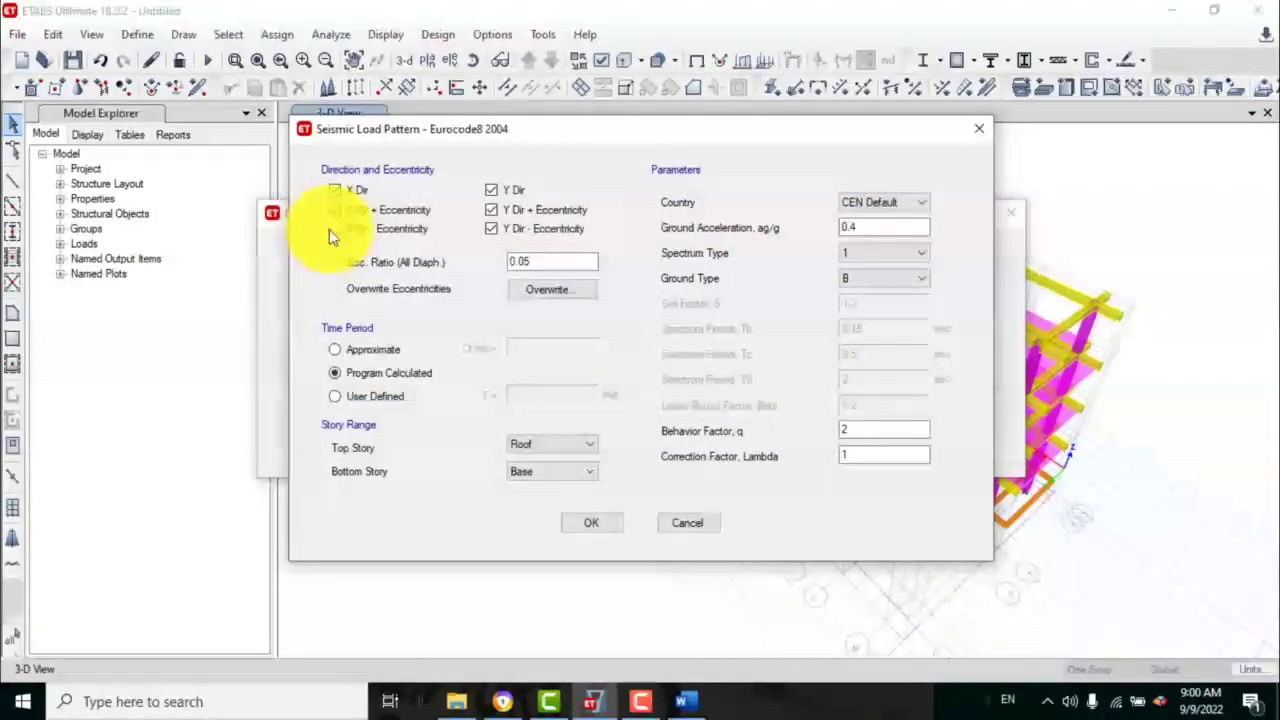
pyautogui.click(490, 191)
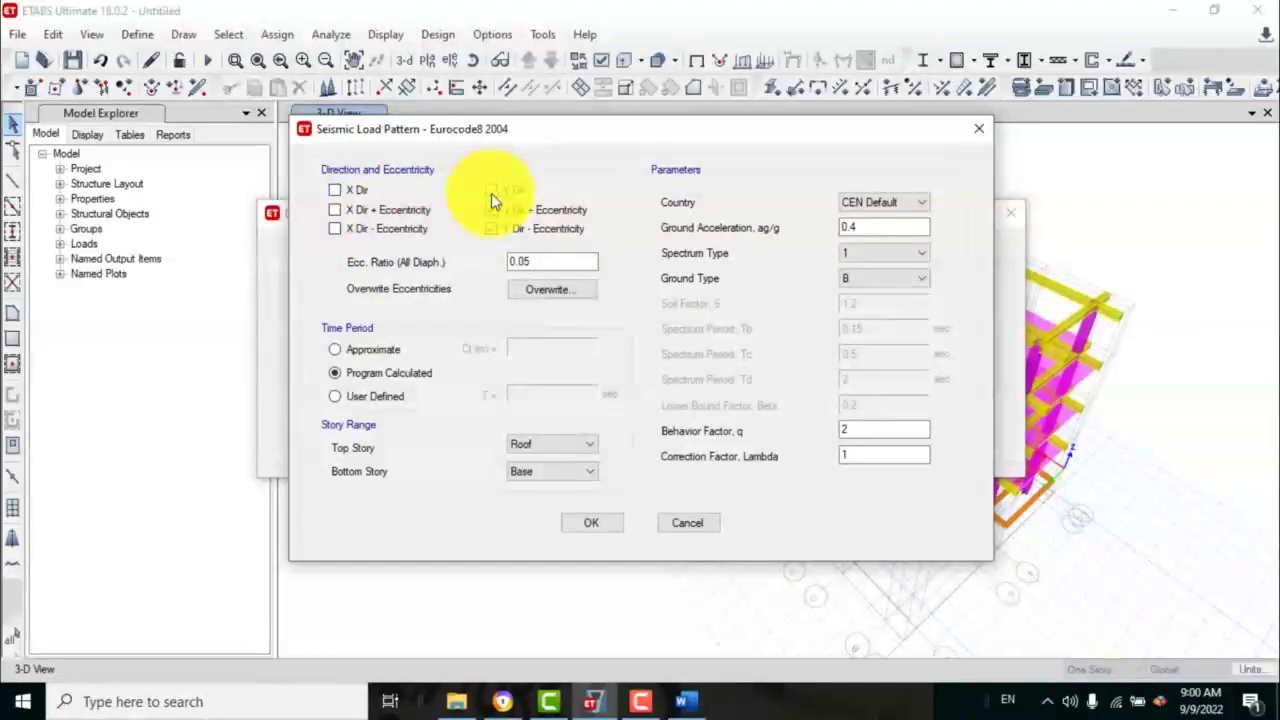
pyautogui.click(491, 228)
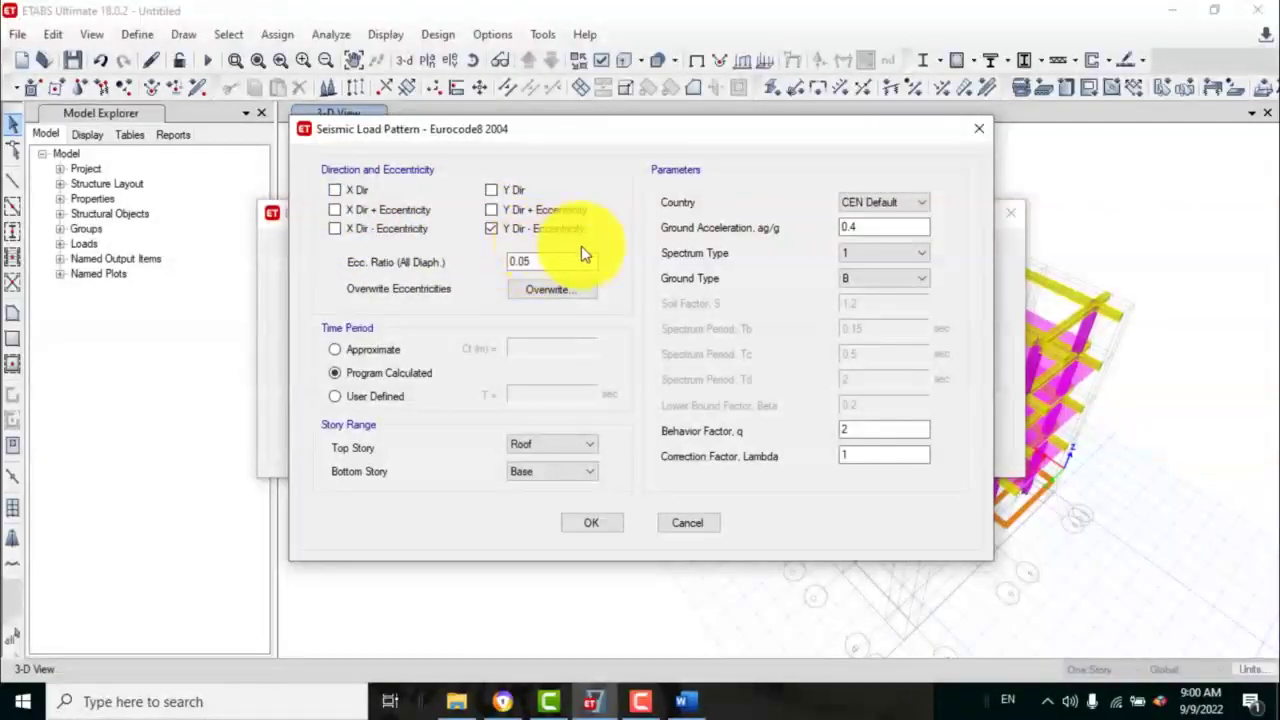
# - Set the EQY(-) ground acceleration to 0.1 and behavior factor q to 3.45, and accept the lateral load
pyautogui.click(866, 227)
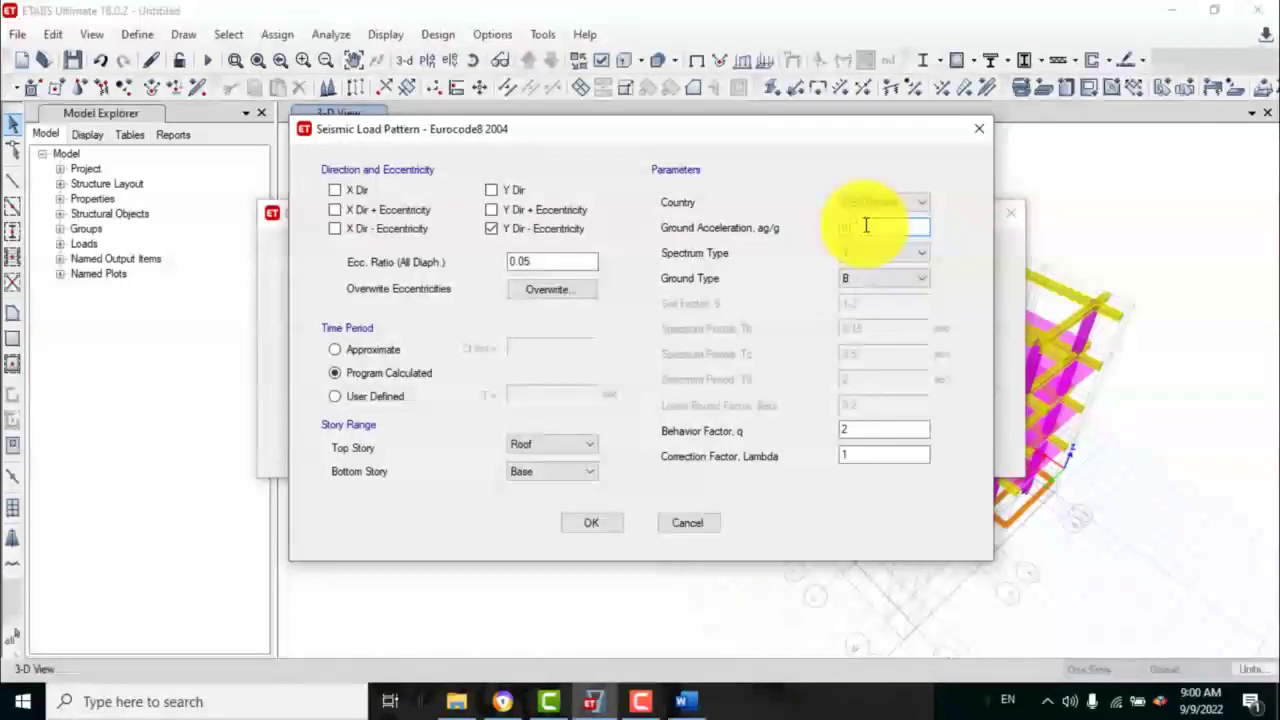
pyautogui.doubleClick(860, 430)
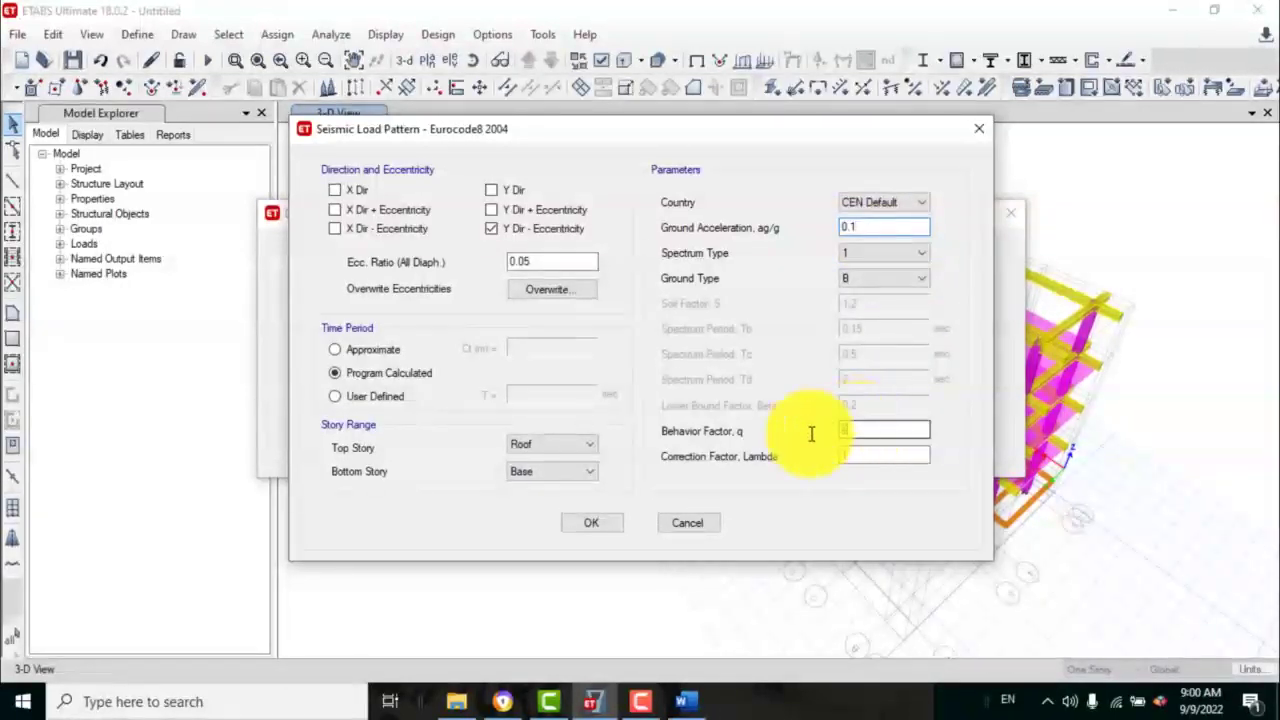
pyautogui.write('3.45')
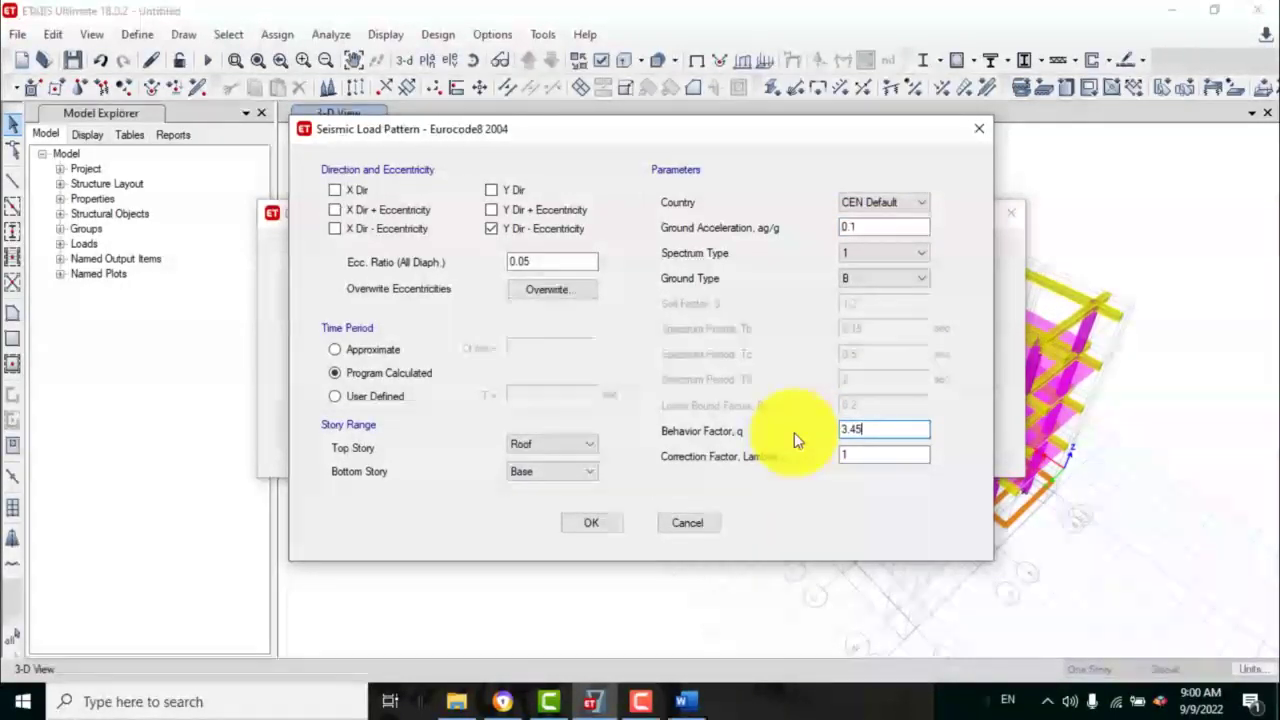
pyautogui.click(603, 522)
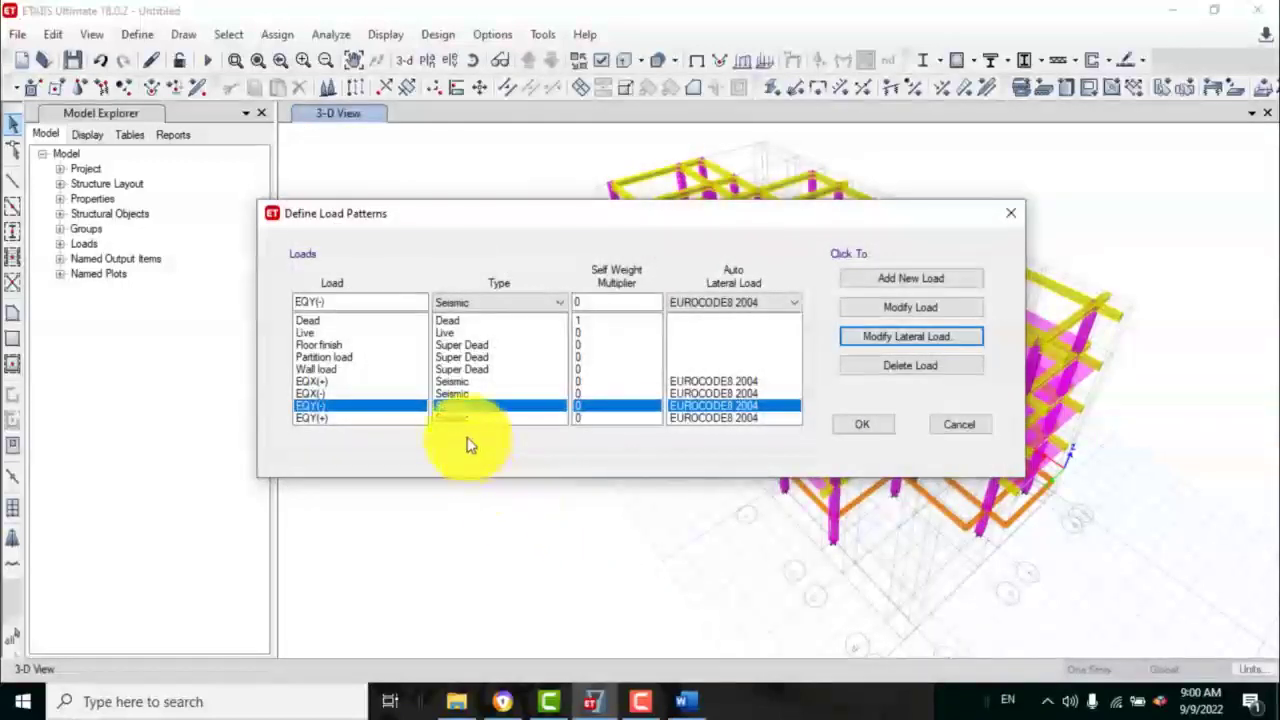
# - Modify the lateral load of EQY(+) so that only Y Dir + Eccentricity is enabled among the directions
pyautogui.click(455, 419)
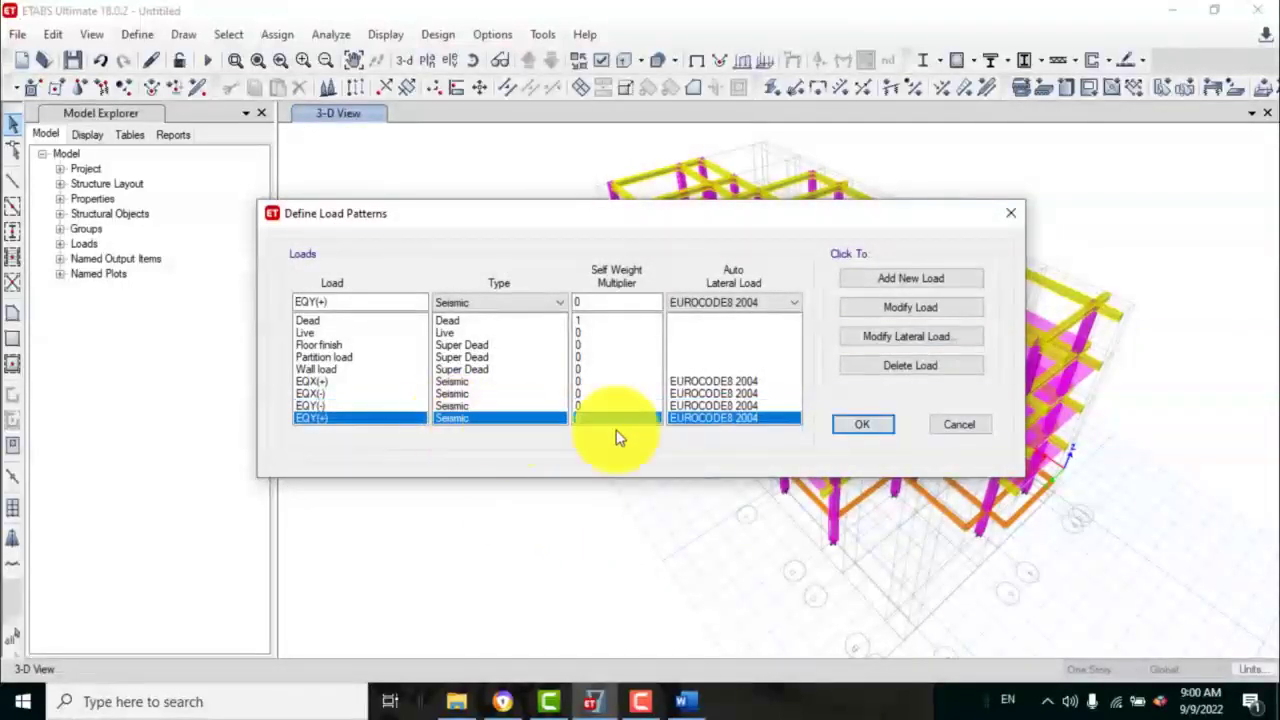
pyautogui.click(880, 337)
pyautogui.click(334, 228)
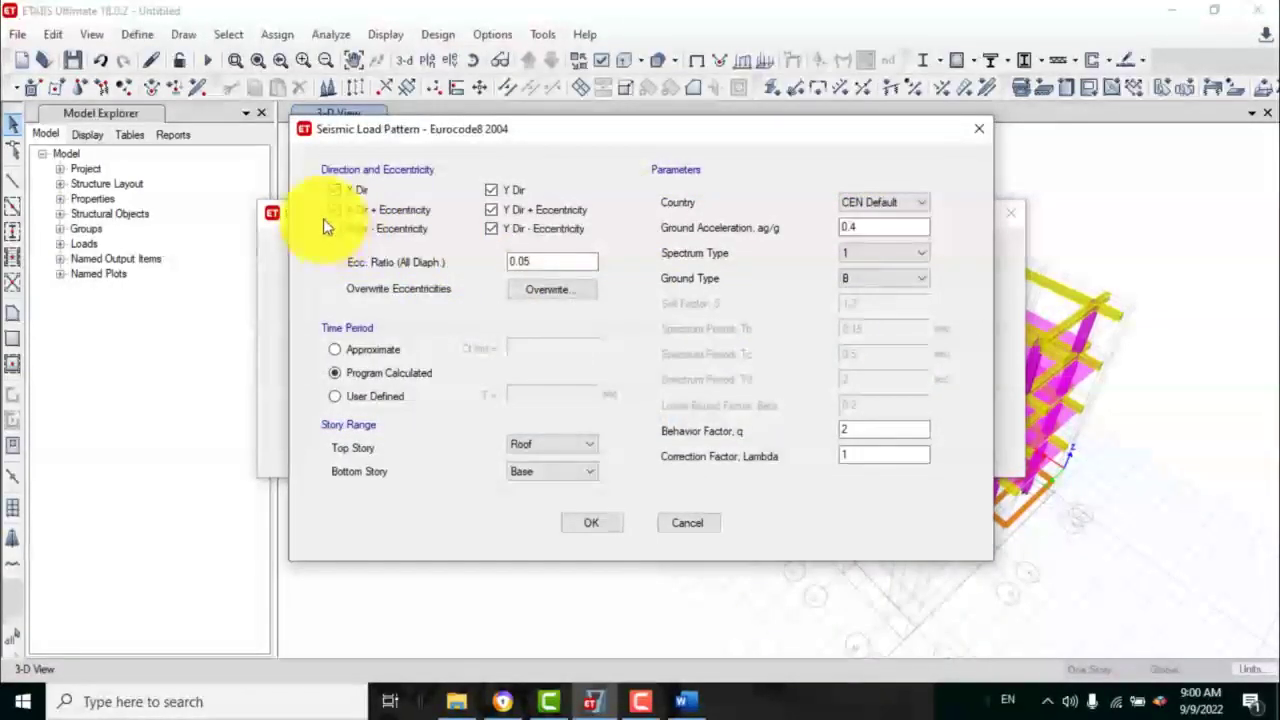
pyautogui.click(334, 209)
pyautogui.click(334, 189)
pyautogui.click(491, 228)
pyautogui.click(491, 209)
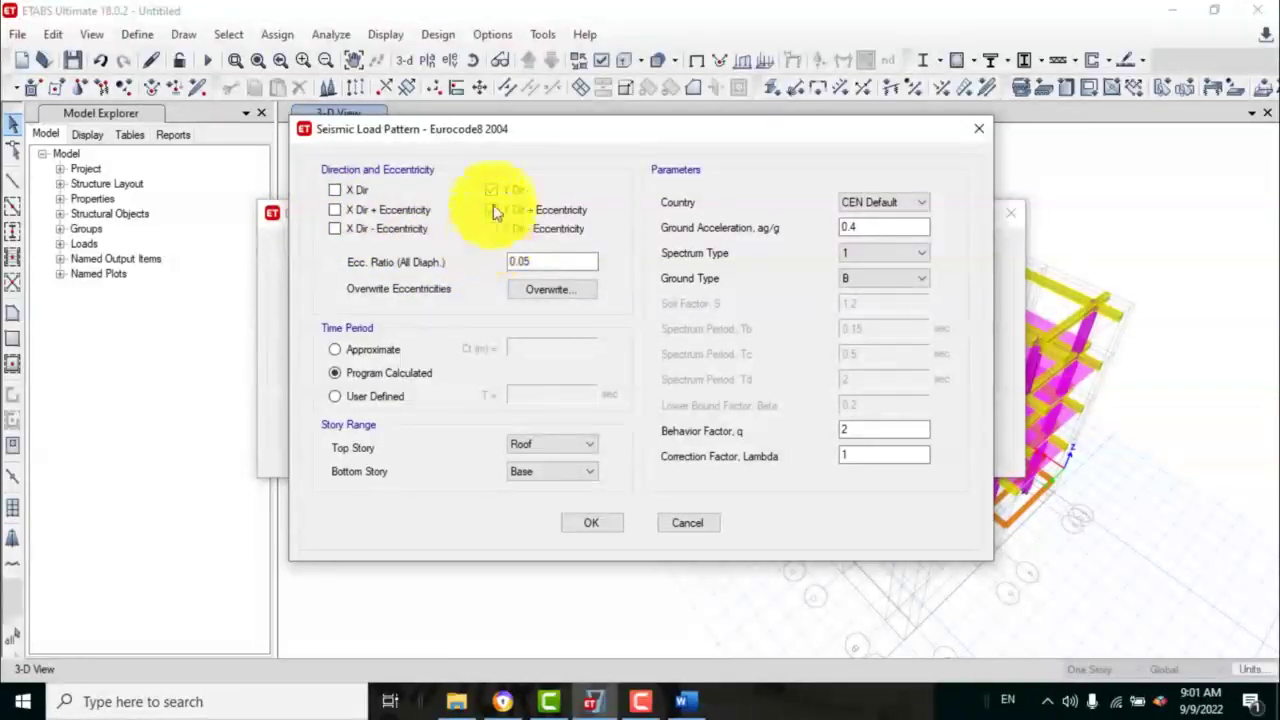
pyautogui.click(491, 189)
pyautogui.click(491, 209)
# - Set the EQY(+) ground acceleration to 0.1 and behavior factor q to 3.45
pyautogui.click(910, 226)
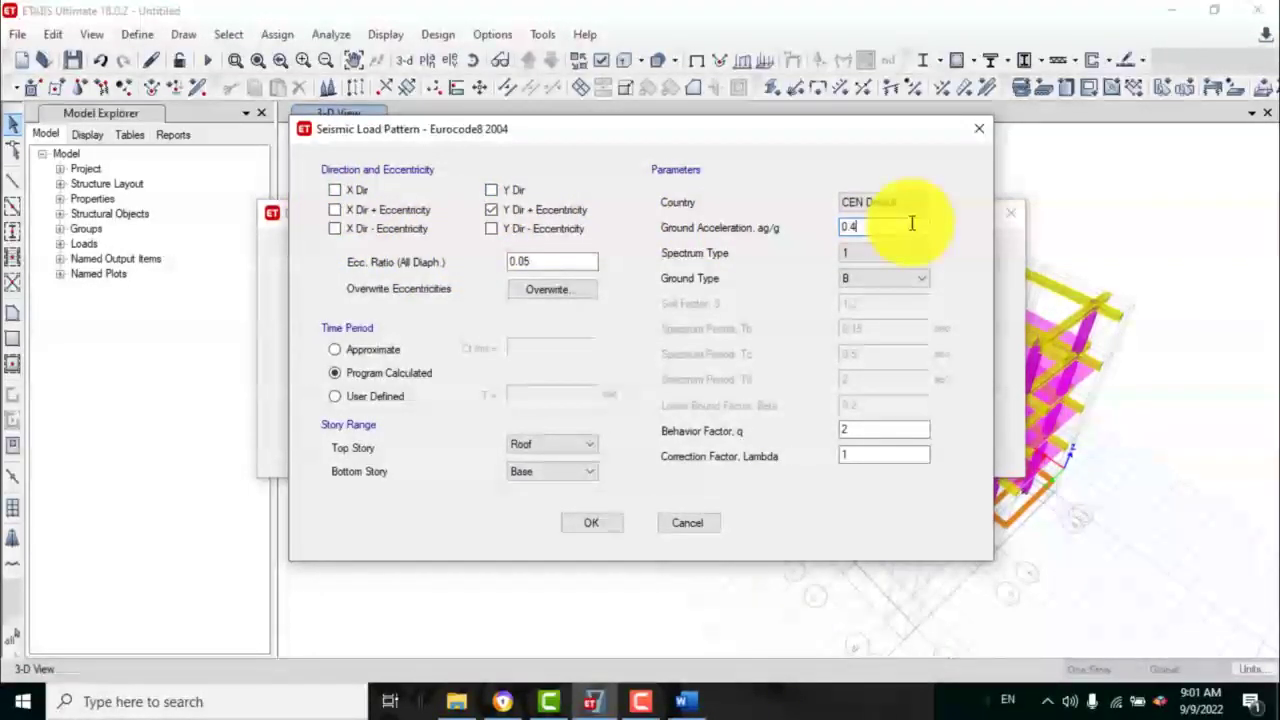
pyautogui.doubleClick(886, 429)
pyautogui.write('3.45')
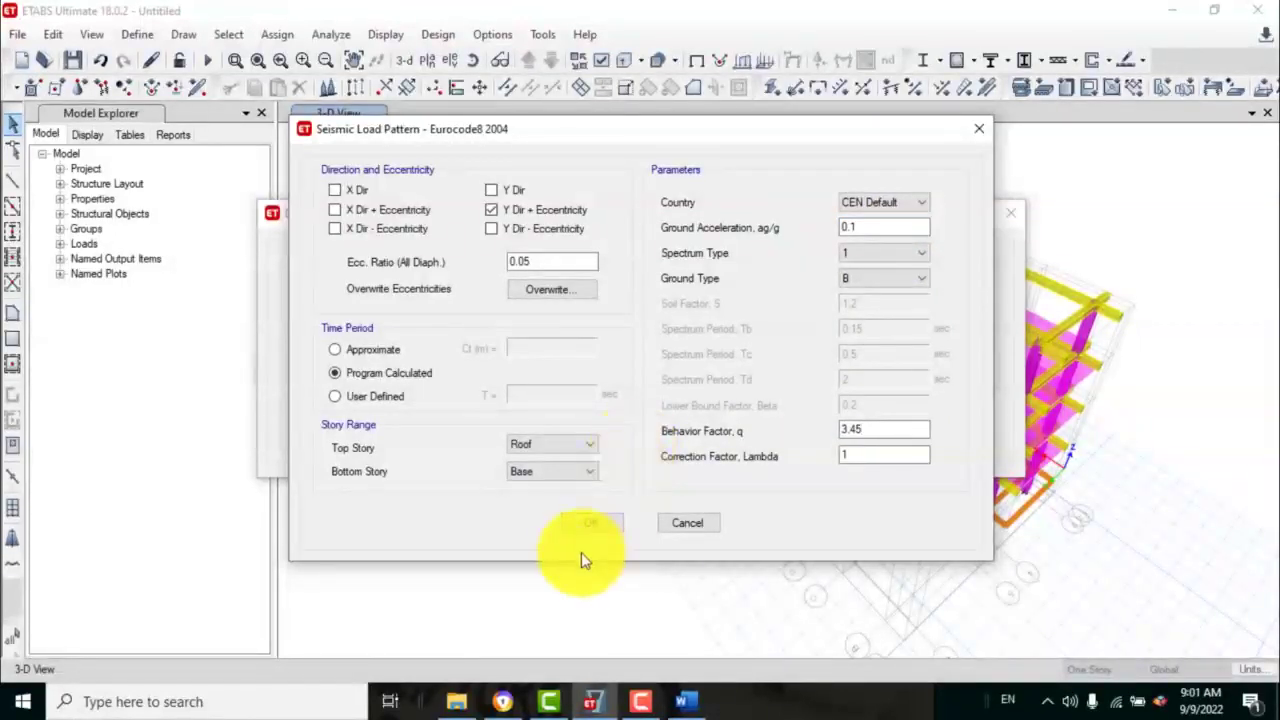
# - Accept the EQY(+) seismic settings and the load pattern definitions
pyautogui.click(582, 522)
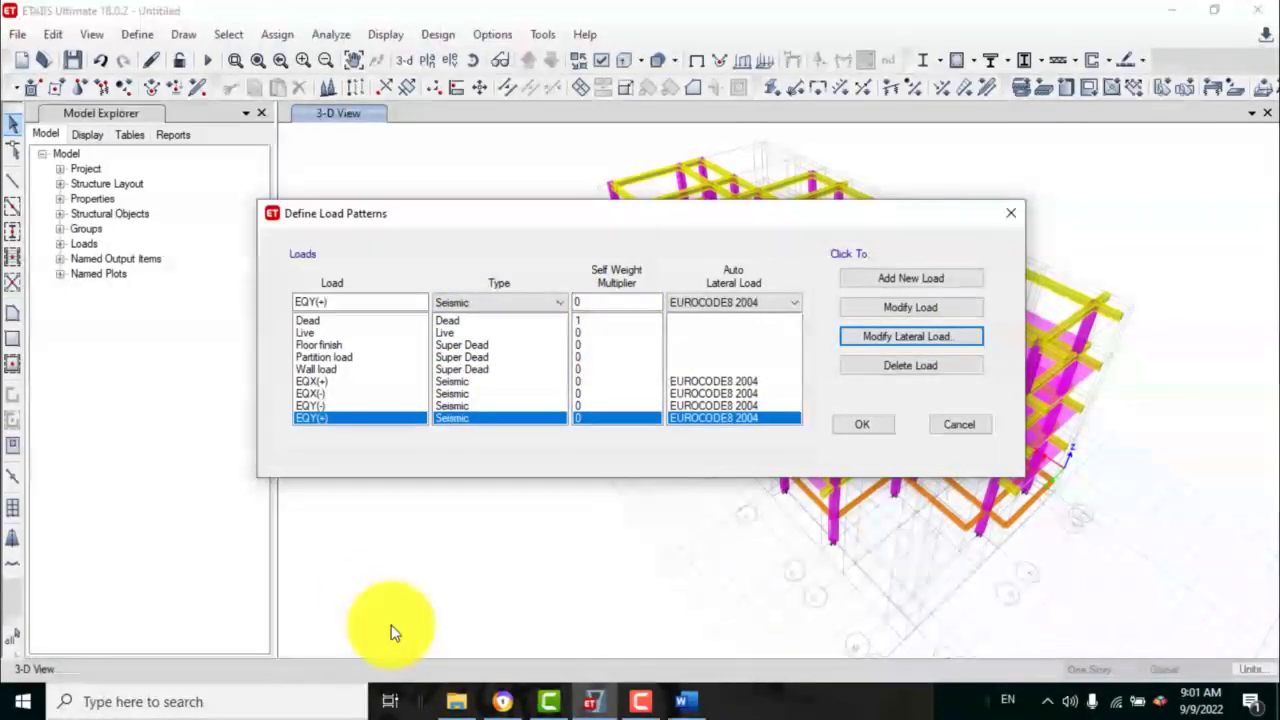
pyautogui.click(888, 427)
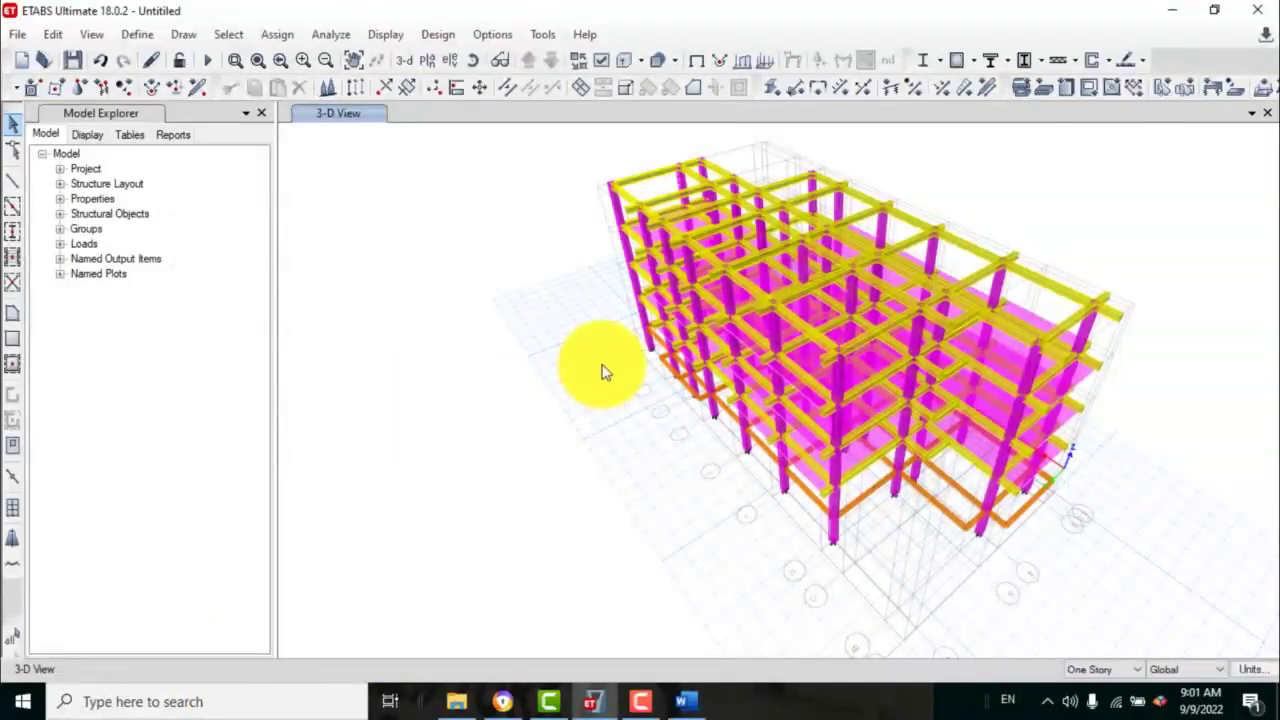
# - Modify mass source MsSrc1 to use only Specified Load Patterns, with Element Self Mass and Additional Mass disabled
pyautogui.click(137, 35)
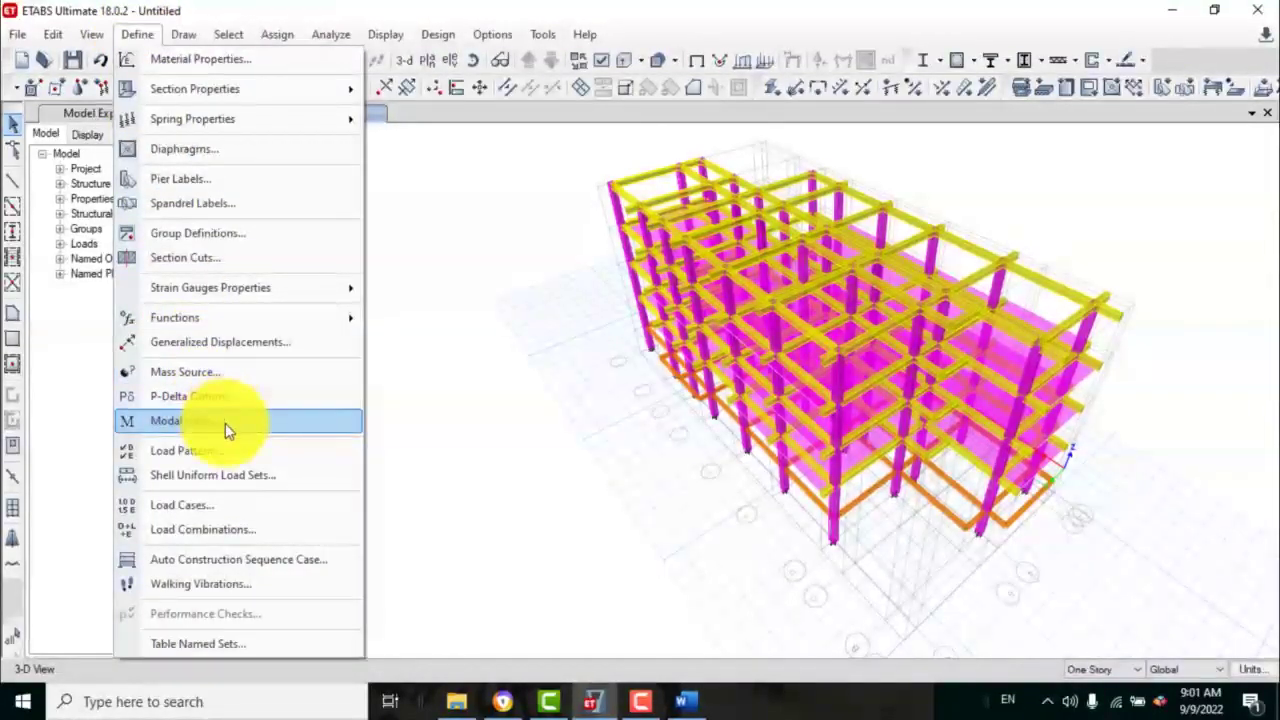
pyautogui.click(265, 372)
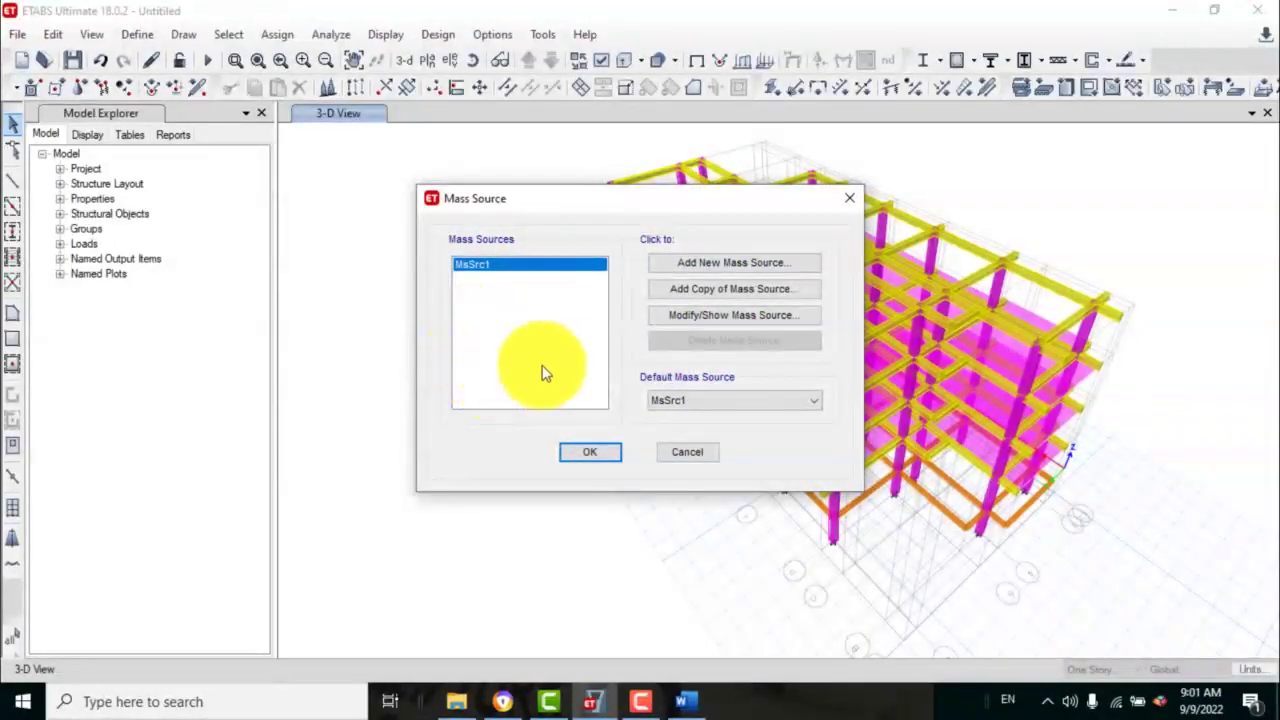
pyautogui.click(687, 318)
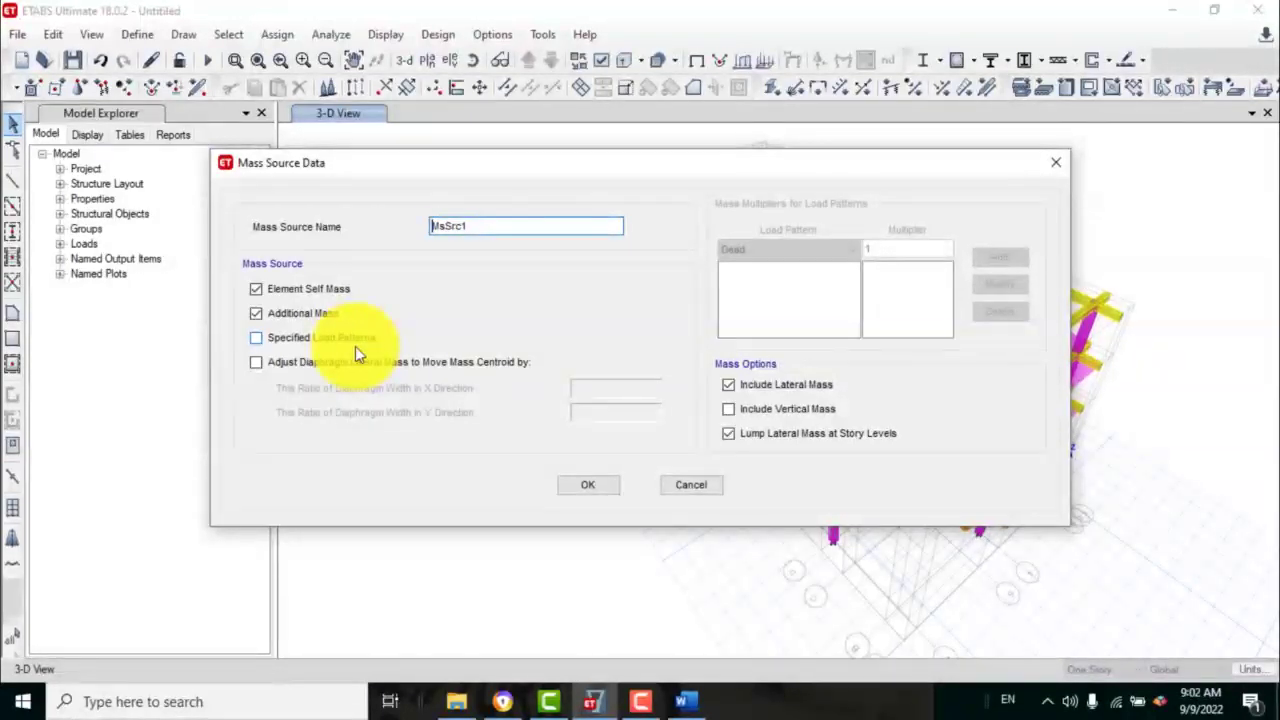
pyautogui.click(257, 342)
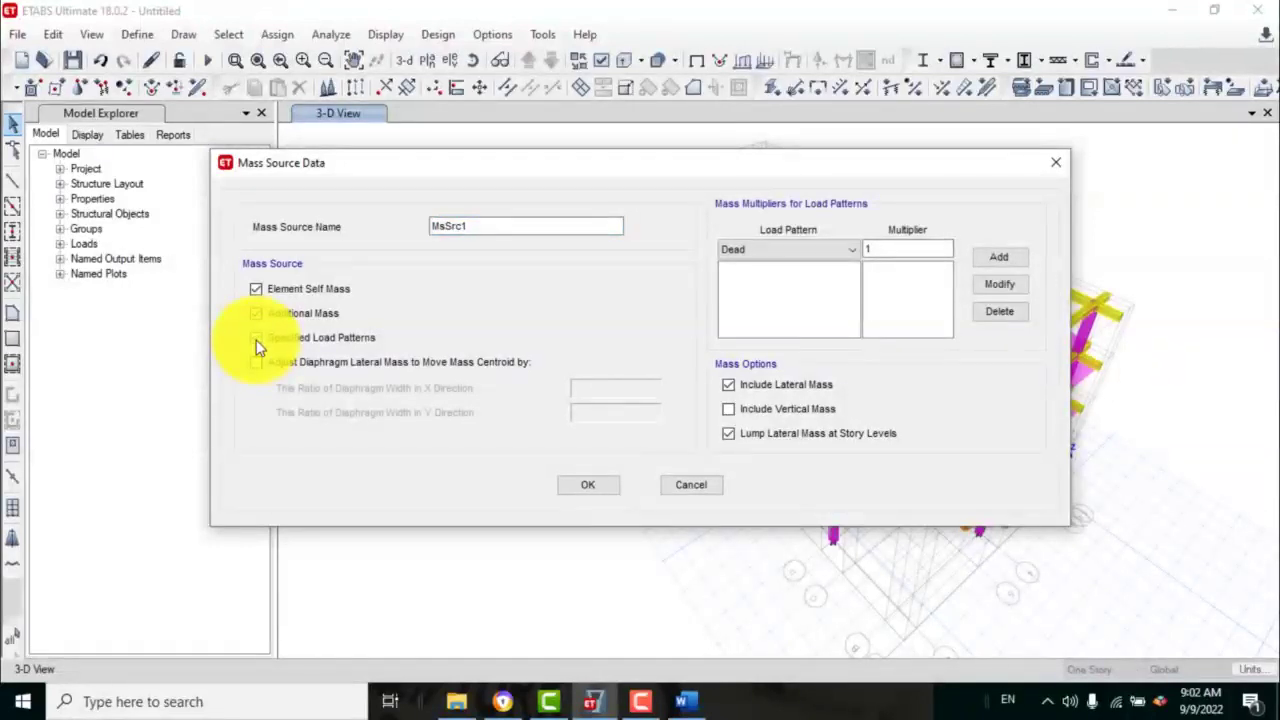
pyautogui.click(256, 290)
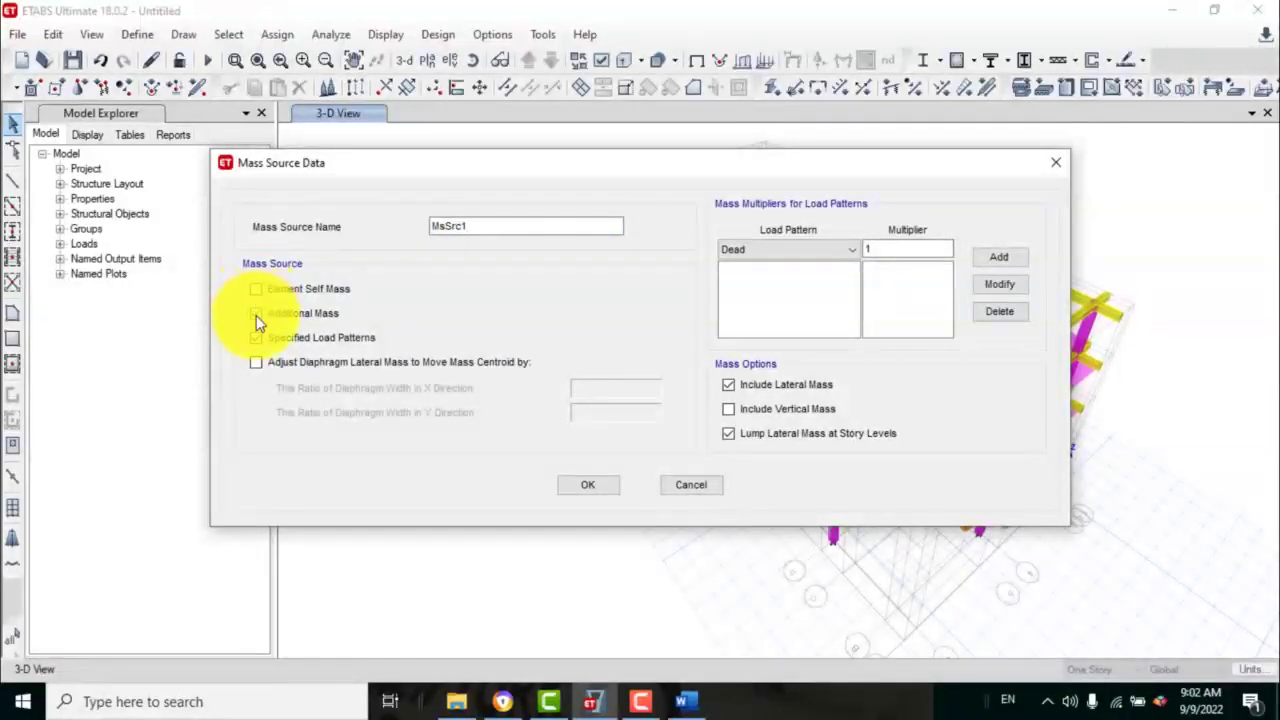
pyautogui.click(256, 314)
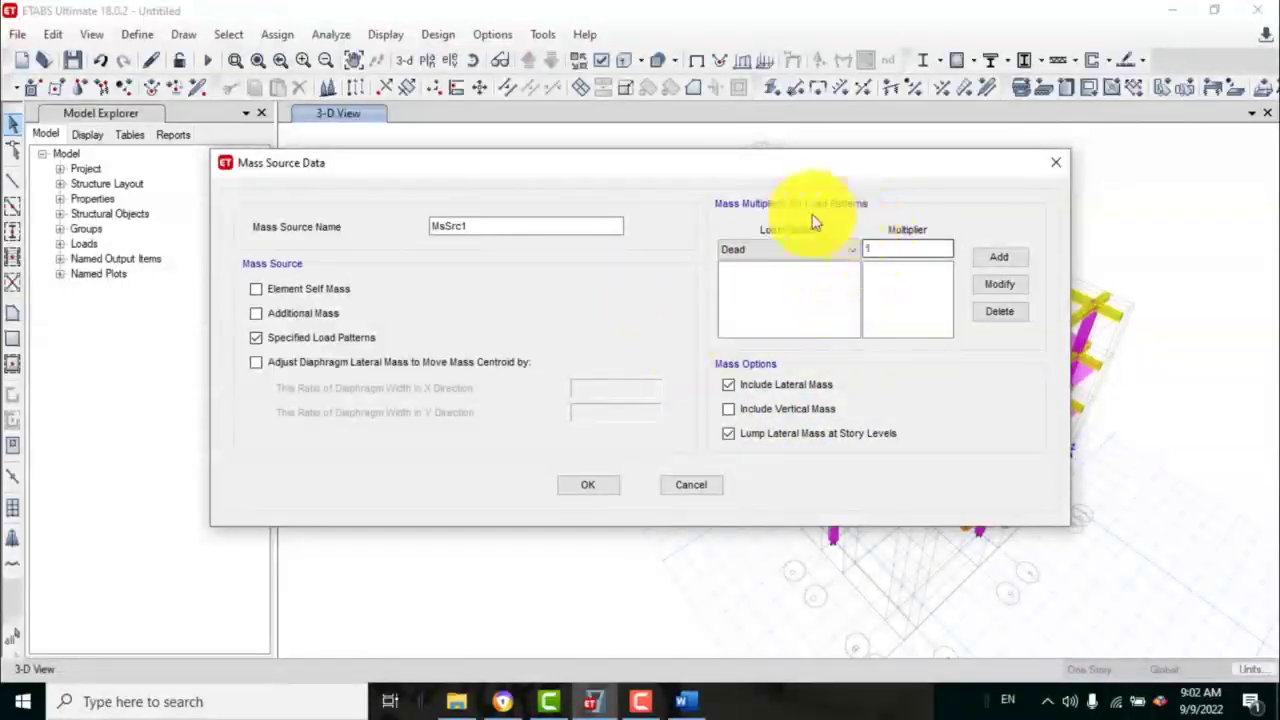
pyautogui.click(257, 338)
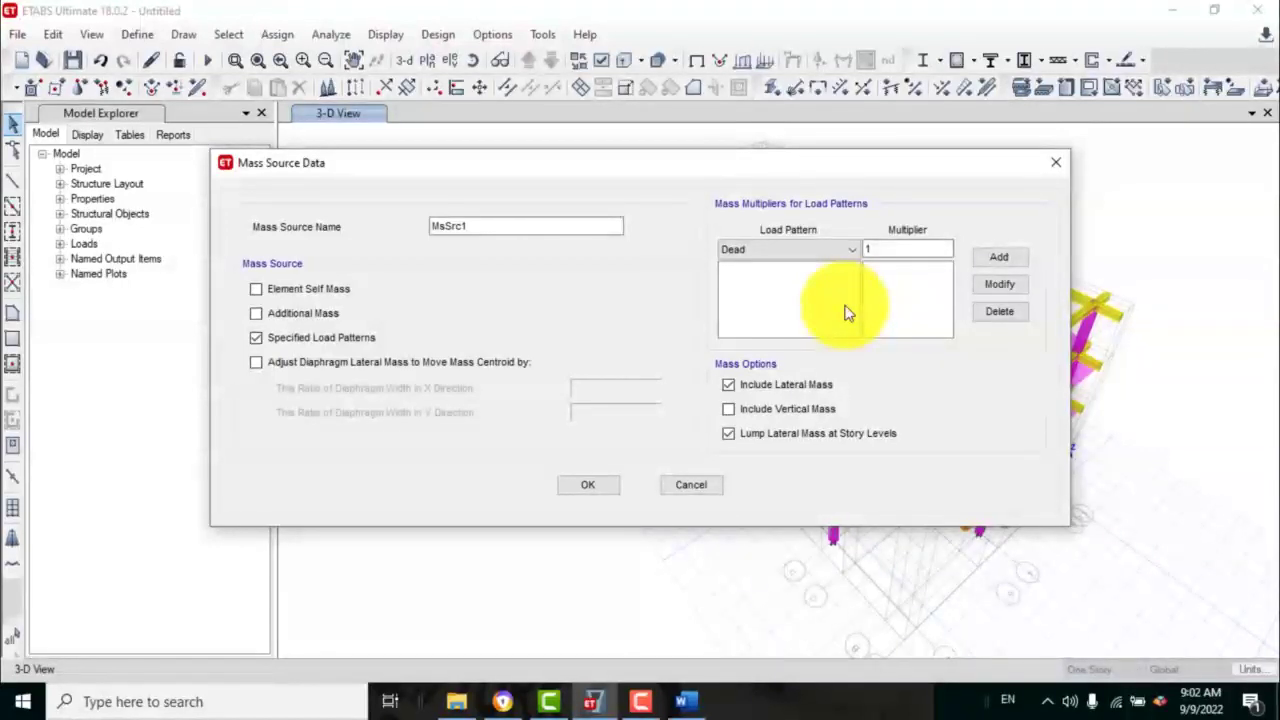
# - Add the Dead and Floor finish load patterns to the mass source, each with a multiplier of 1
pyautogui.click(1000, 257)
pyautogui.click(845, 250)
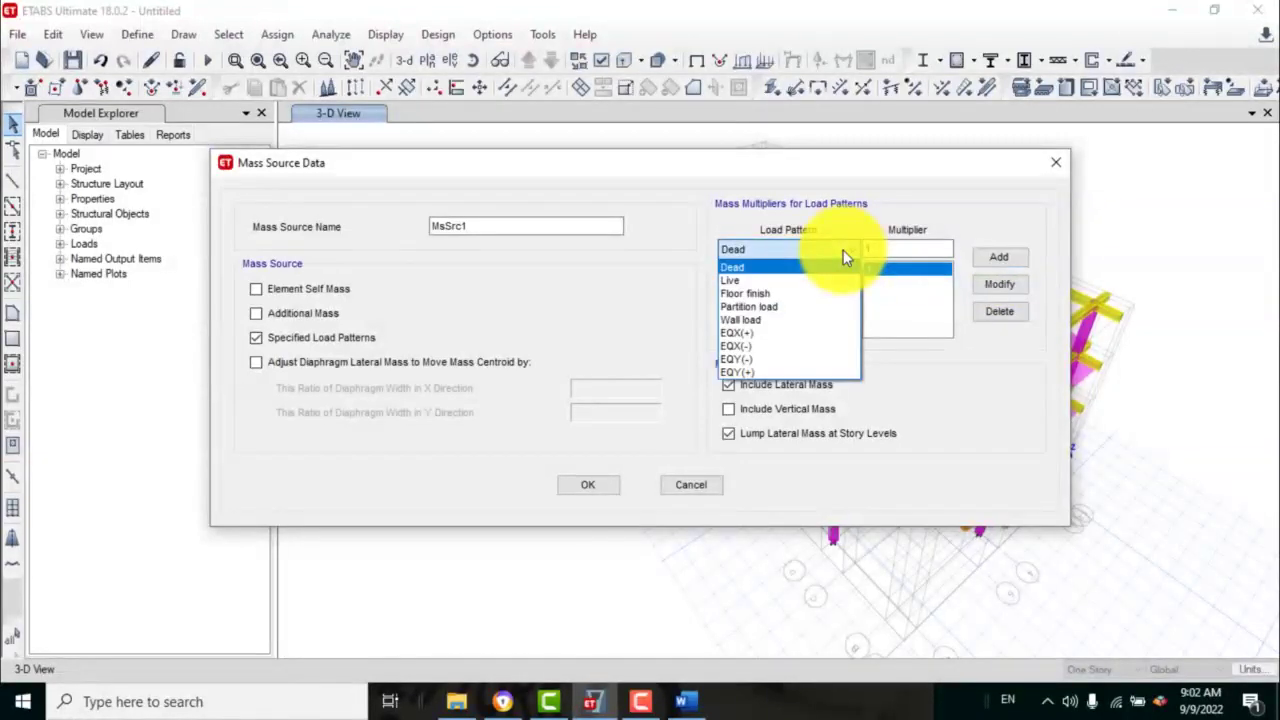
pyautogui.click(755, 296)
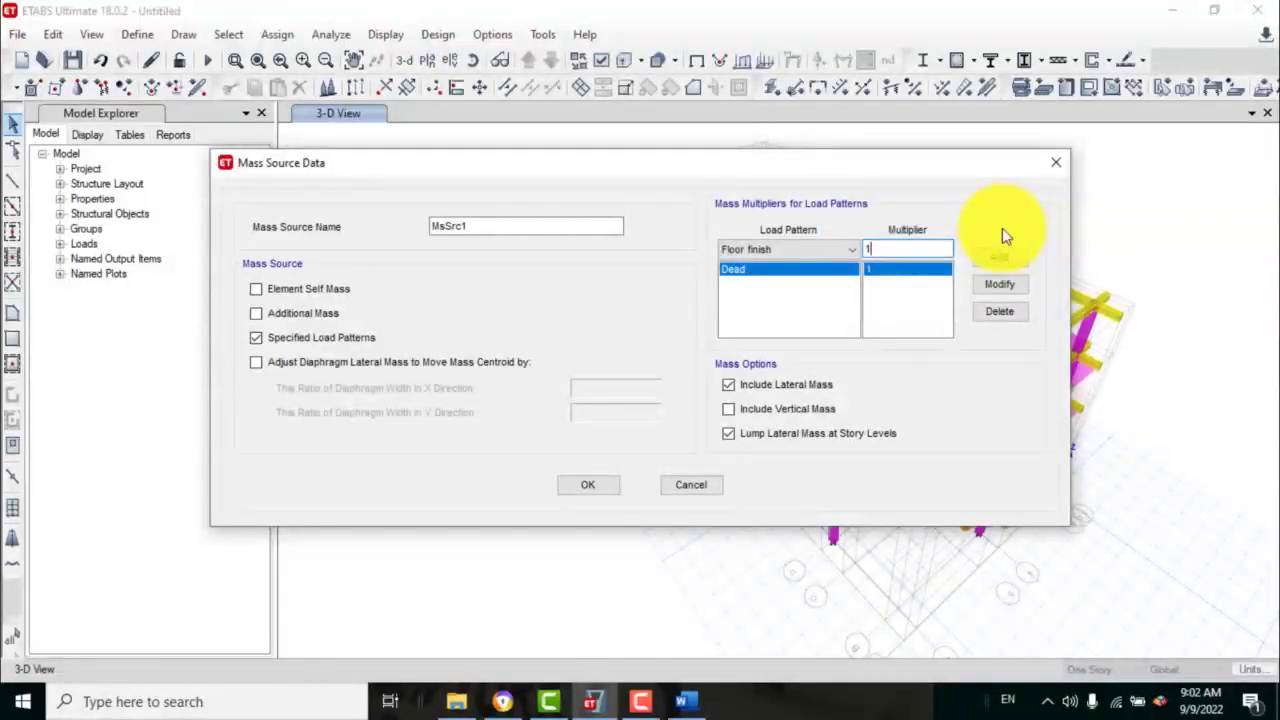
pyautogui.click(985, 262)
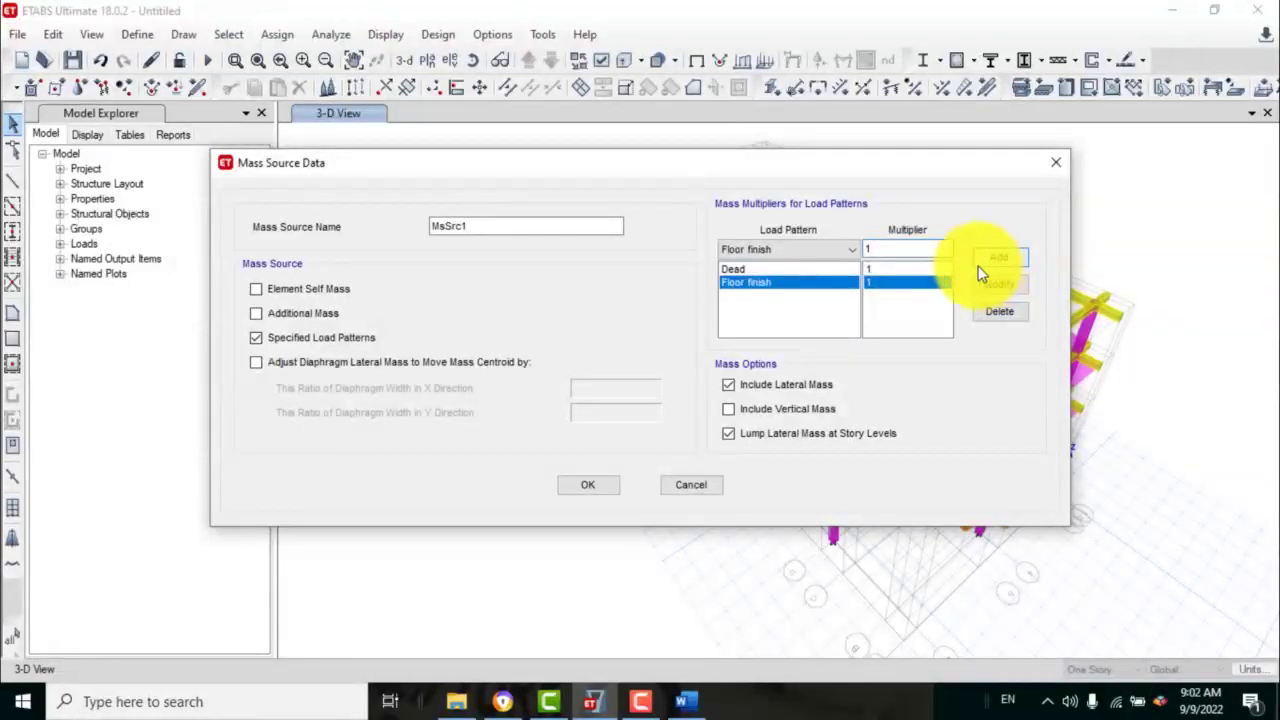
pyautogui.click(828, 258)
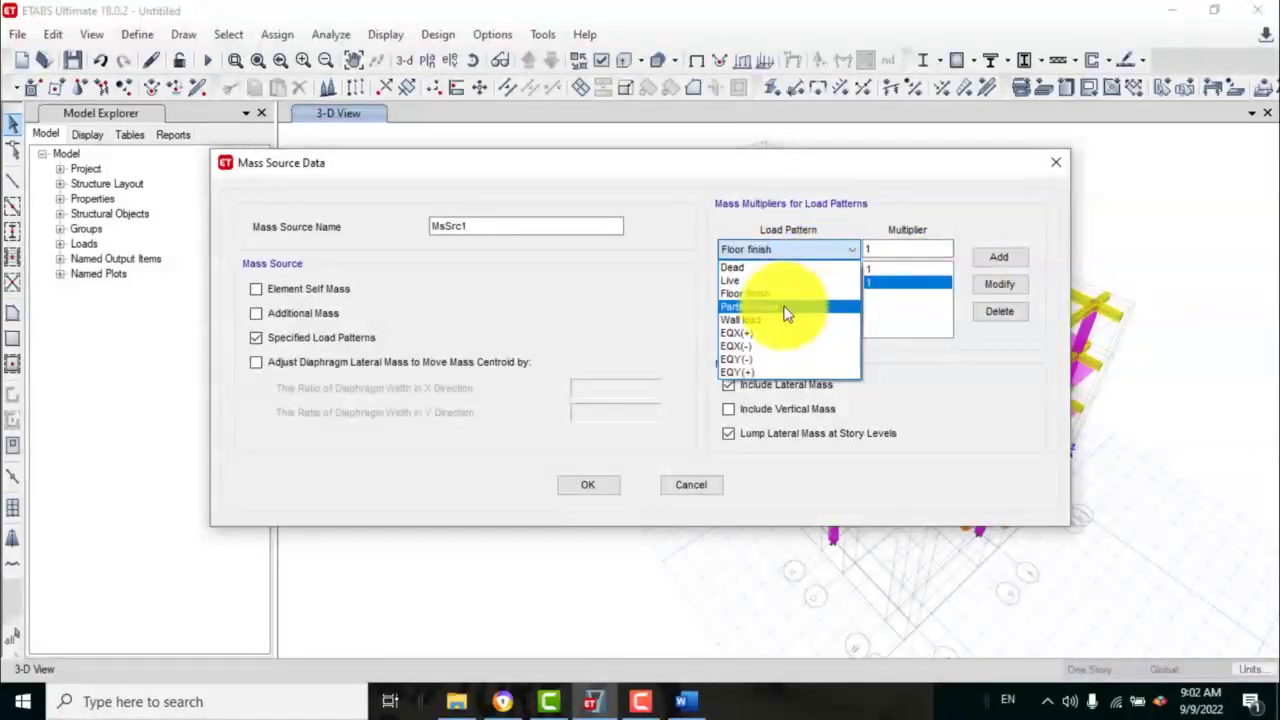
pyautogui.click(880, 249)
pyautogui.click(1000, 258)
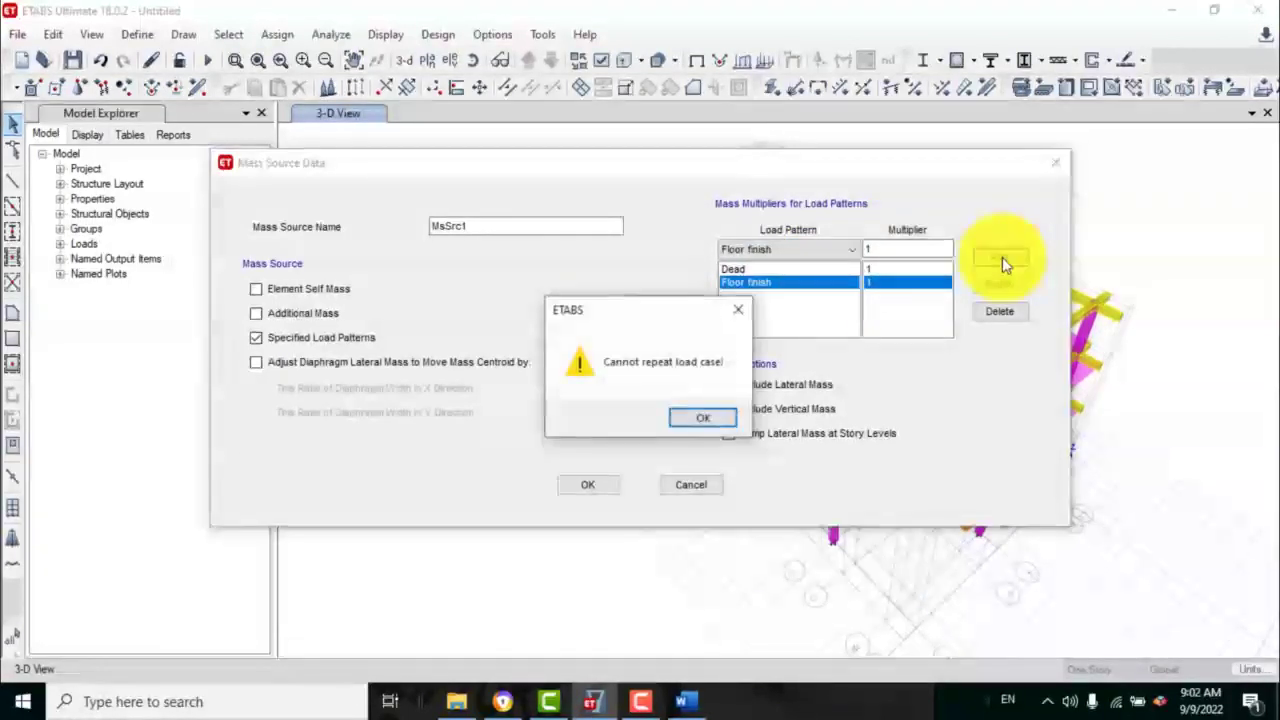
pyautogui.click(740, 309)
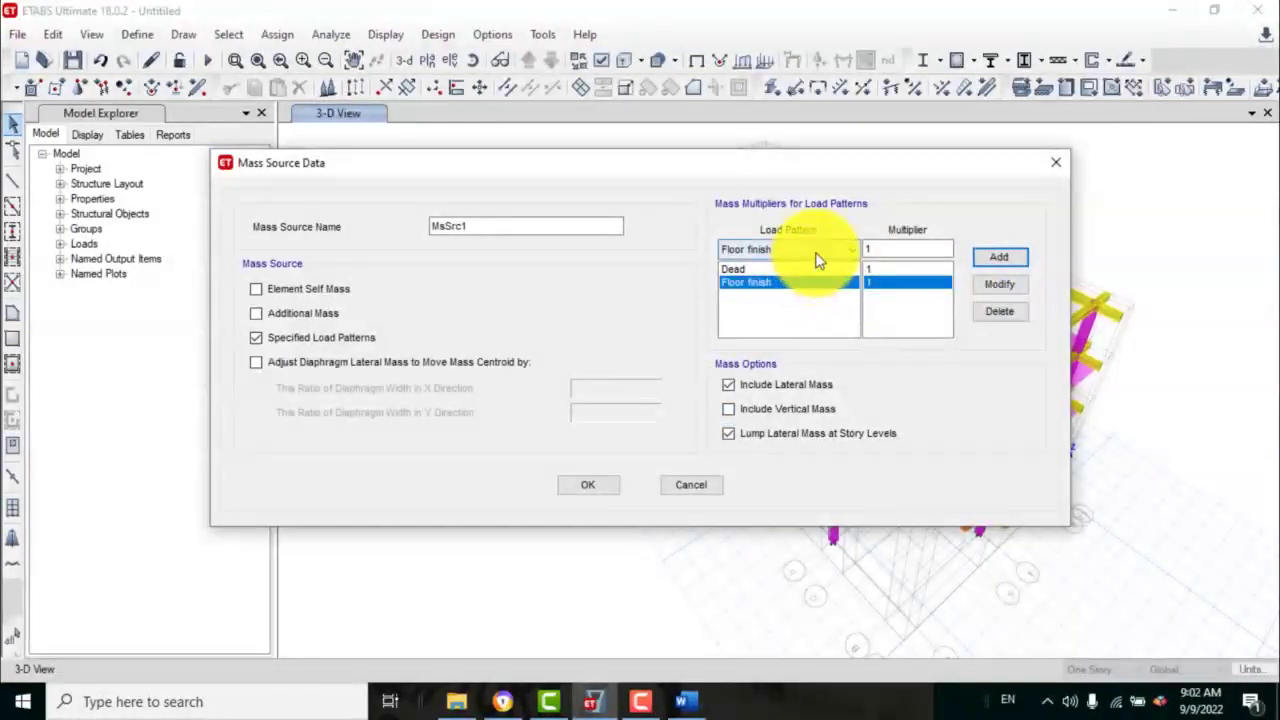
# - Add the Partition load and Wall load patterns to the mass source, each with a multiplier of 1
pyautogui.click(818, 258)
pyautogui.click(760, 312)
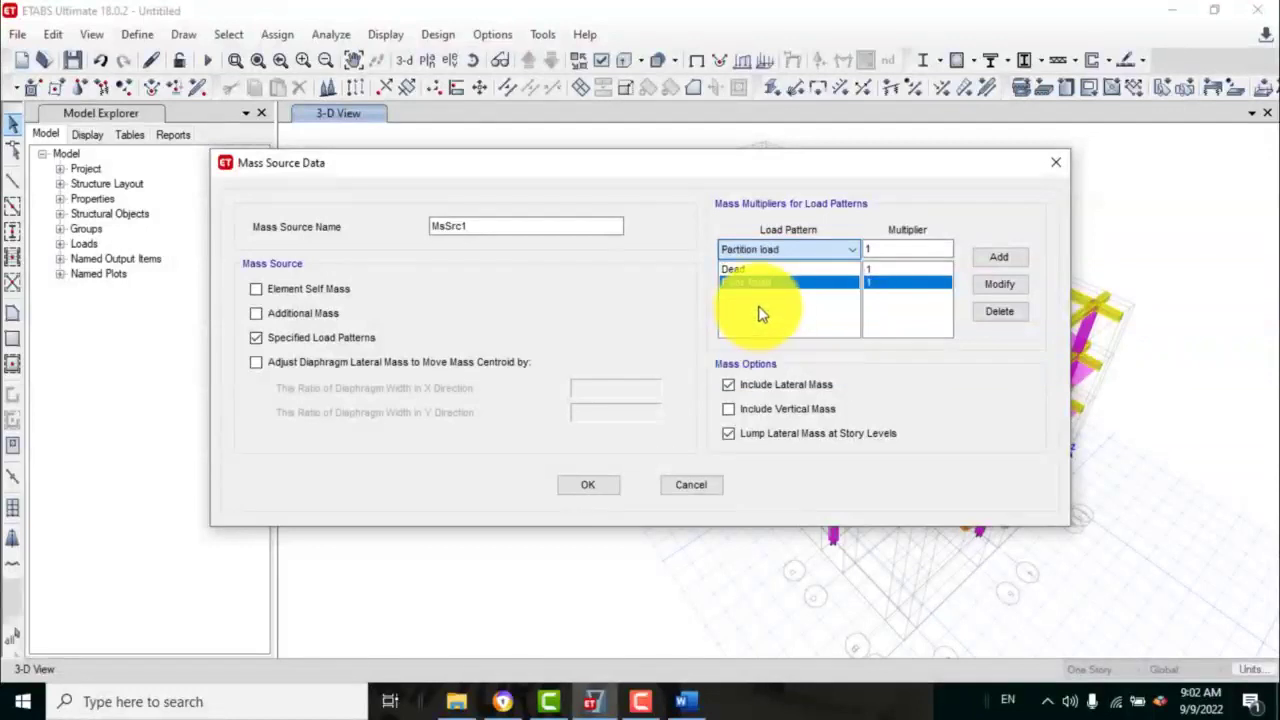
pyautogui.click(992, 260)
pyautogui.click(814, 258)
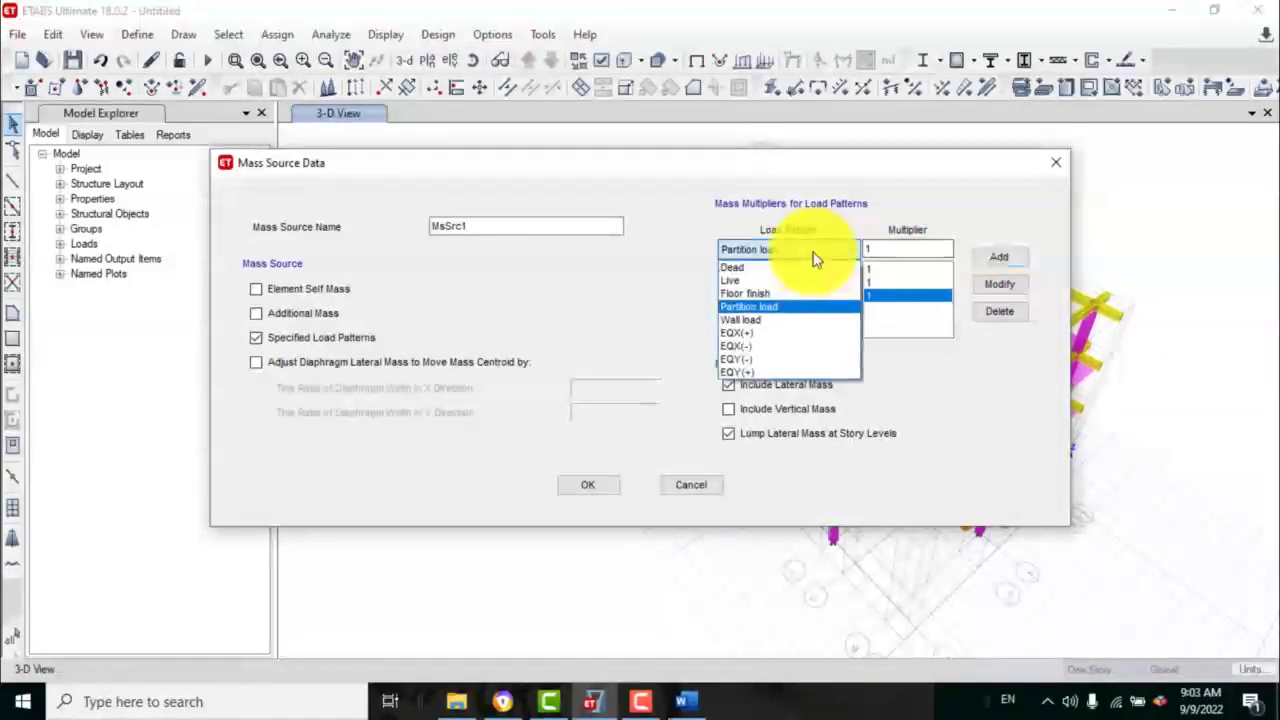
pyautogui.click(765, 318)
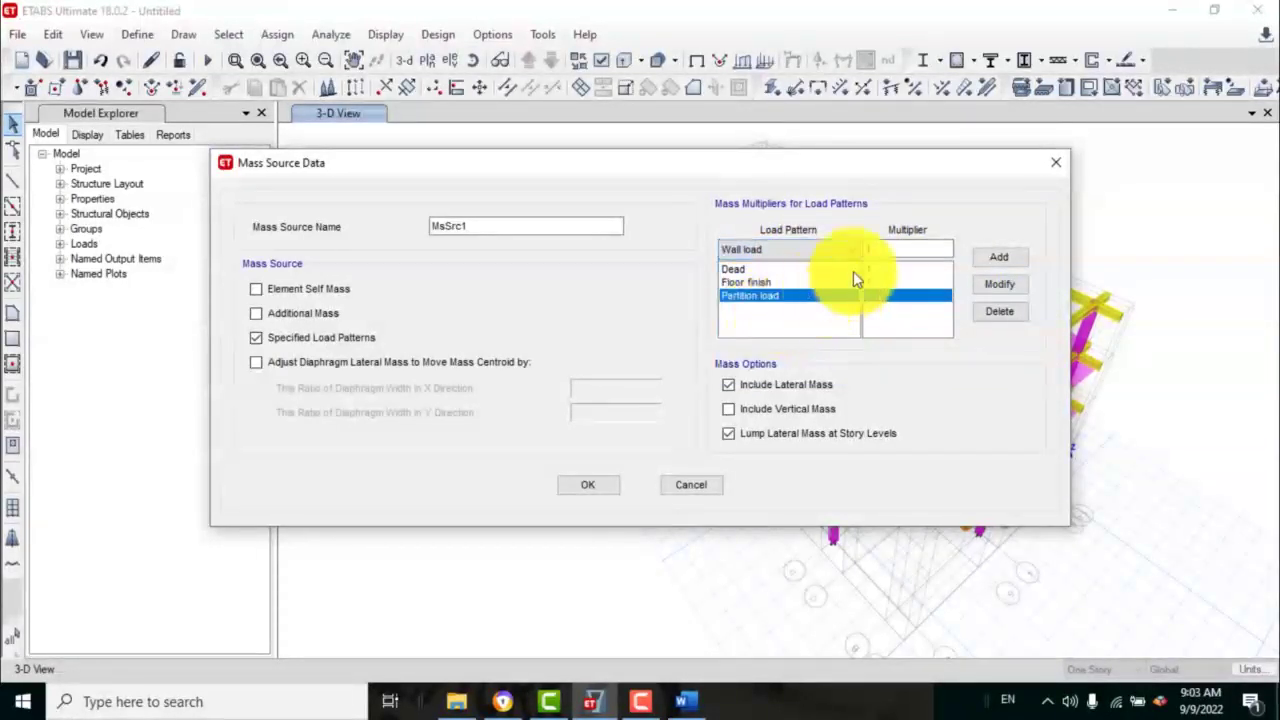
pyautogui.click(984, 256)
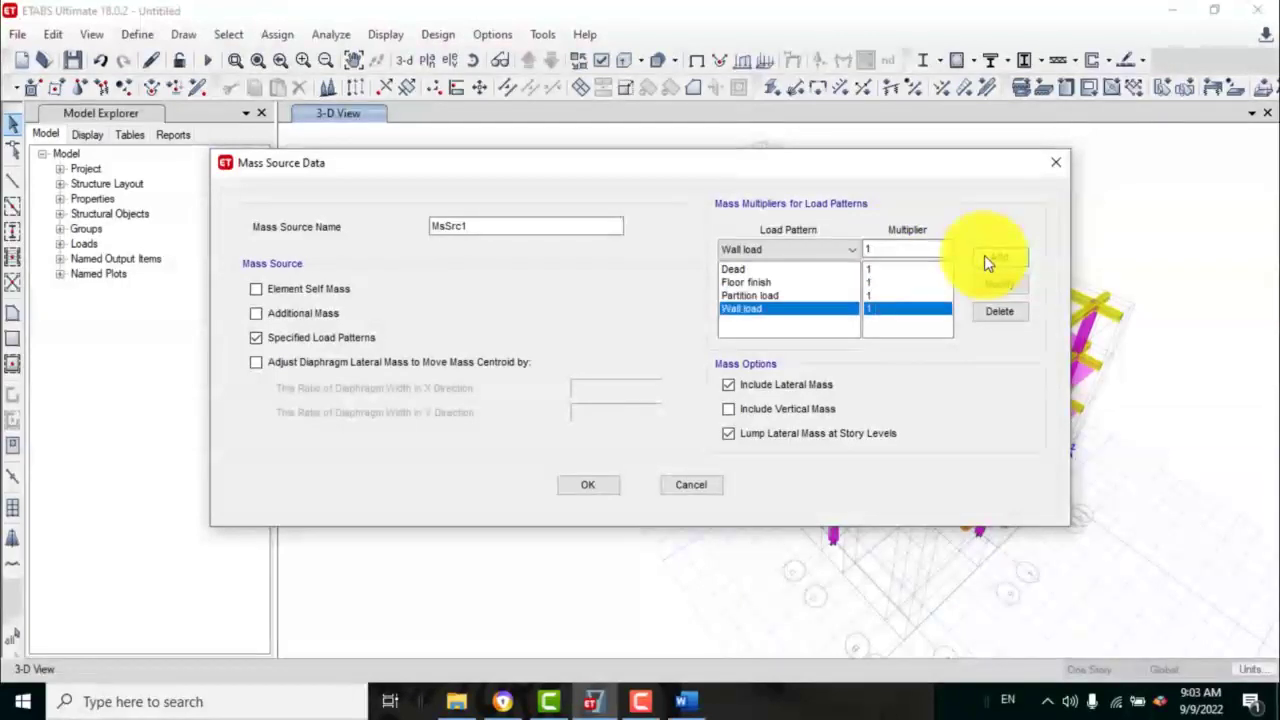
# - Add the Live load pattern with a multiplier of 0.5 and accept the mass source definition
pyautogui.click(845, 252)
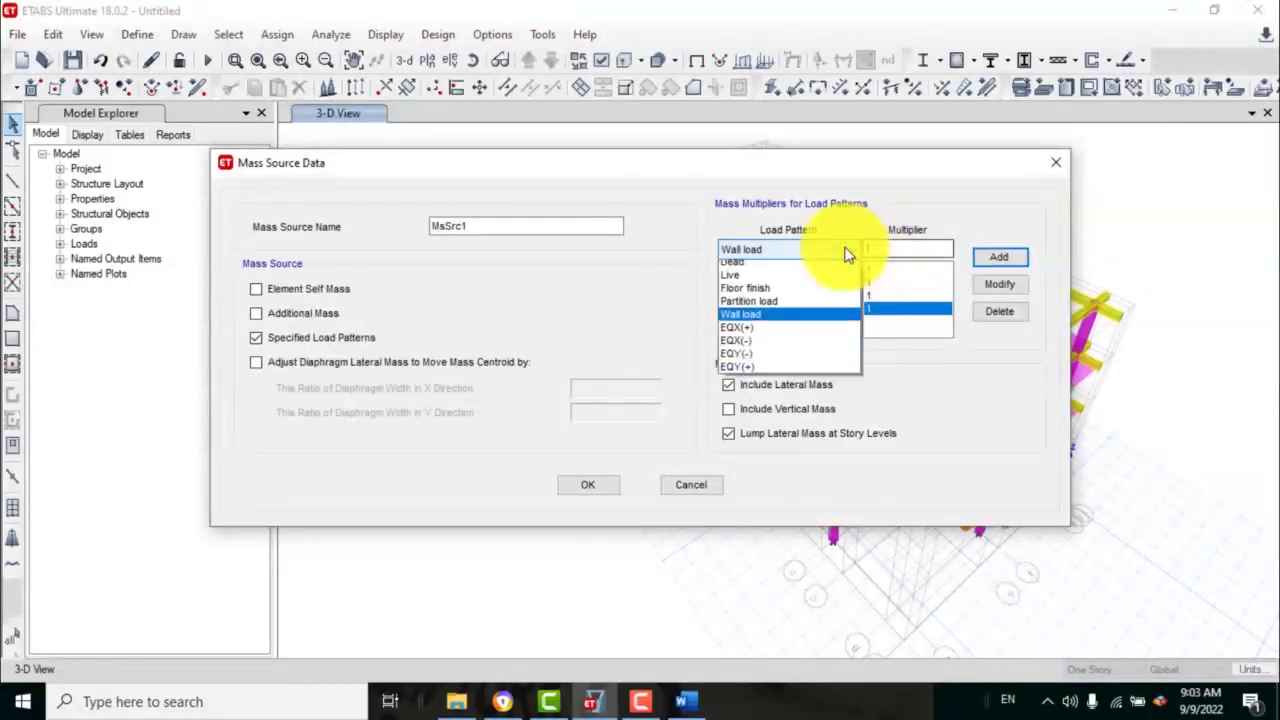
pyautogui.click(758, 280)
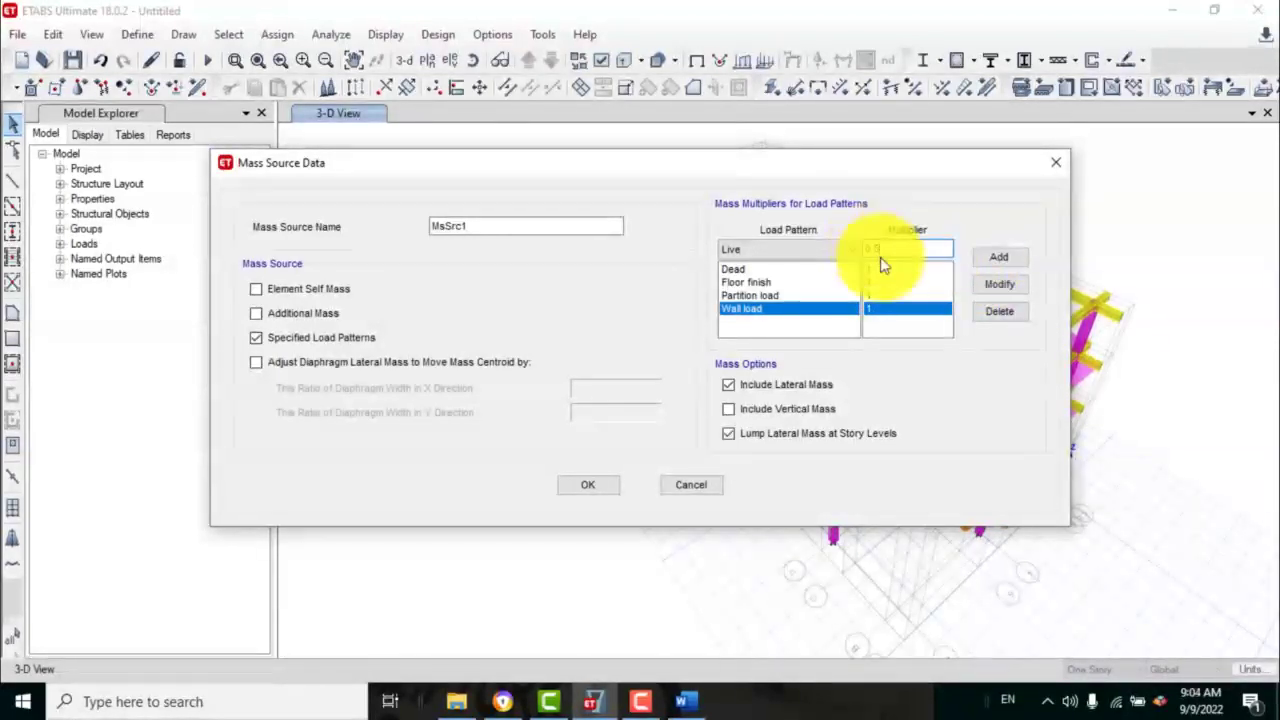
pyautogui.click(998, 258)
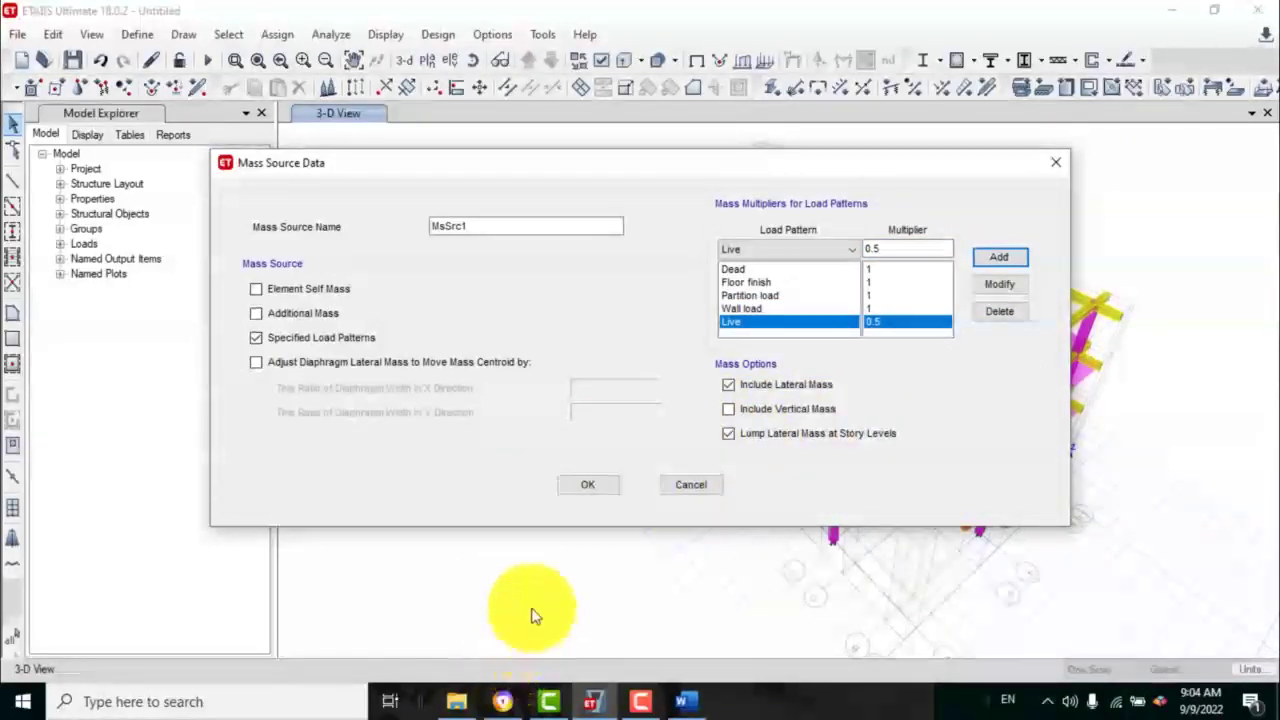
pyautogui.click(608, 489)
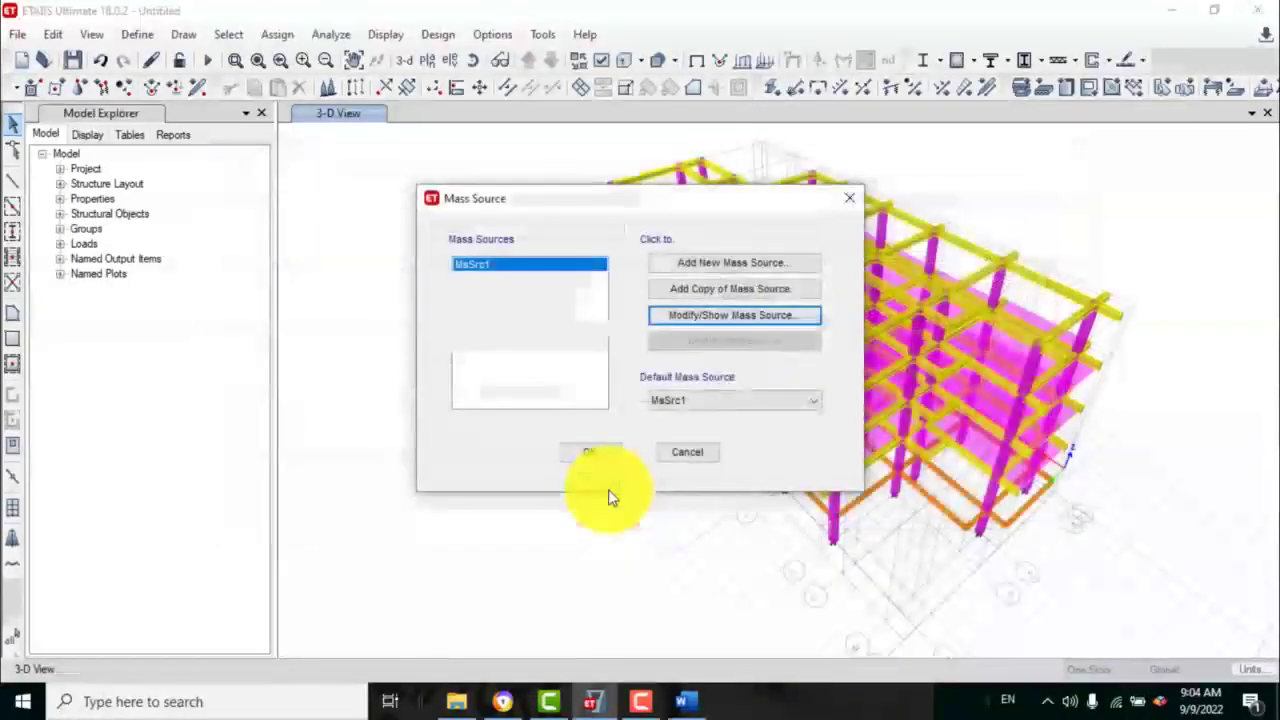
pyautogui.click(587, 456)
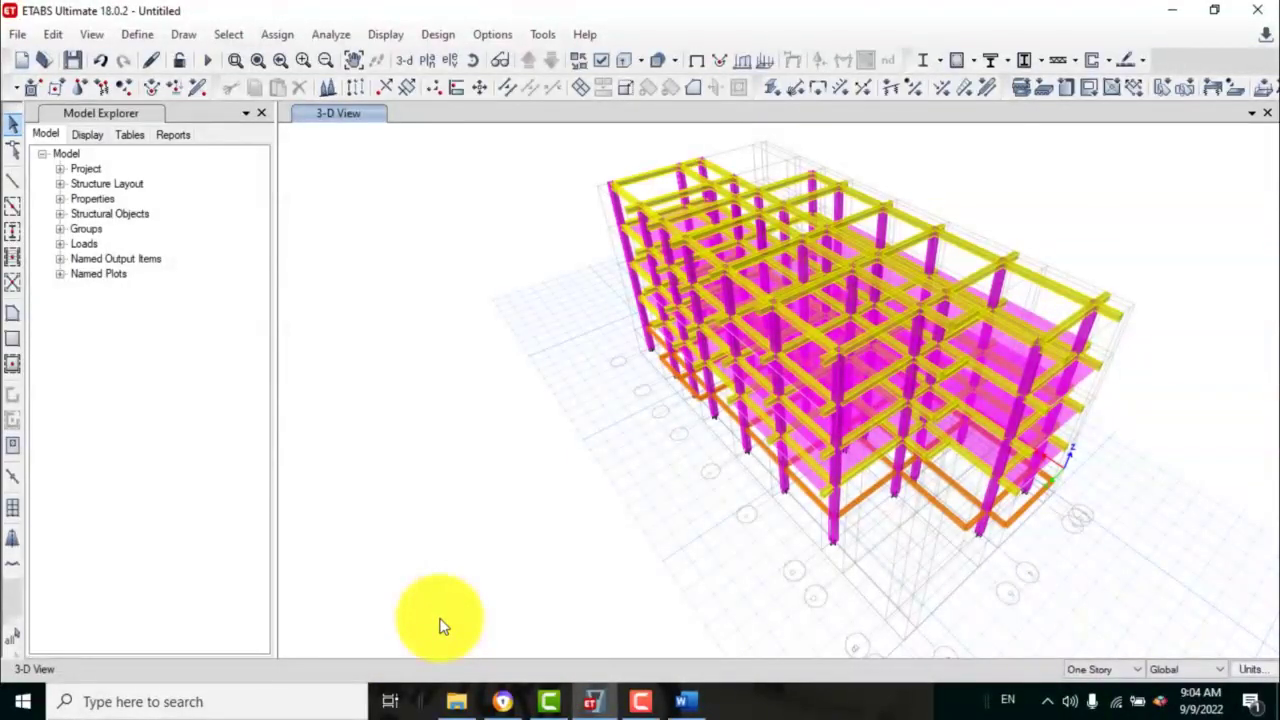
# - Open the load combinations and view the data form for a new combination, closing it without adding one
pyautogui.click(144, 40)
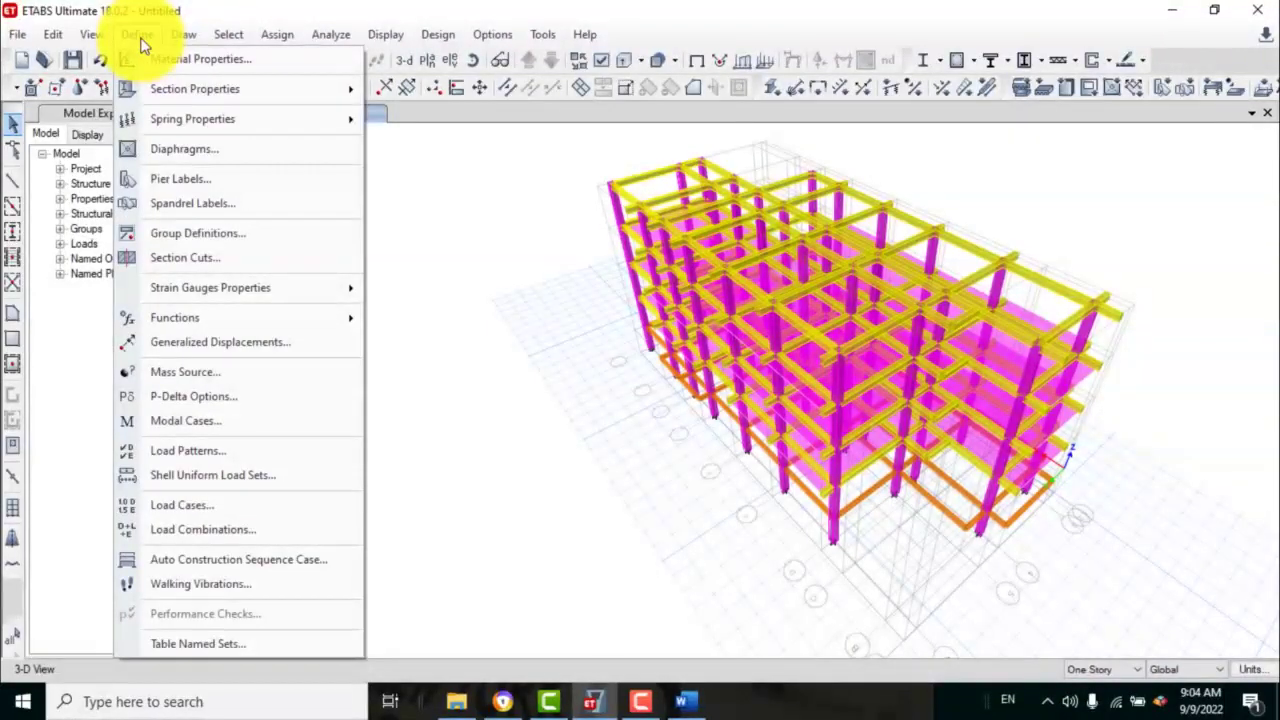
pyautogui.click(204, 530)
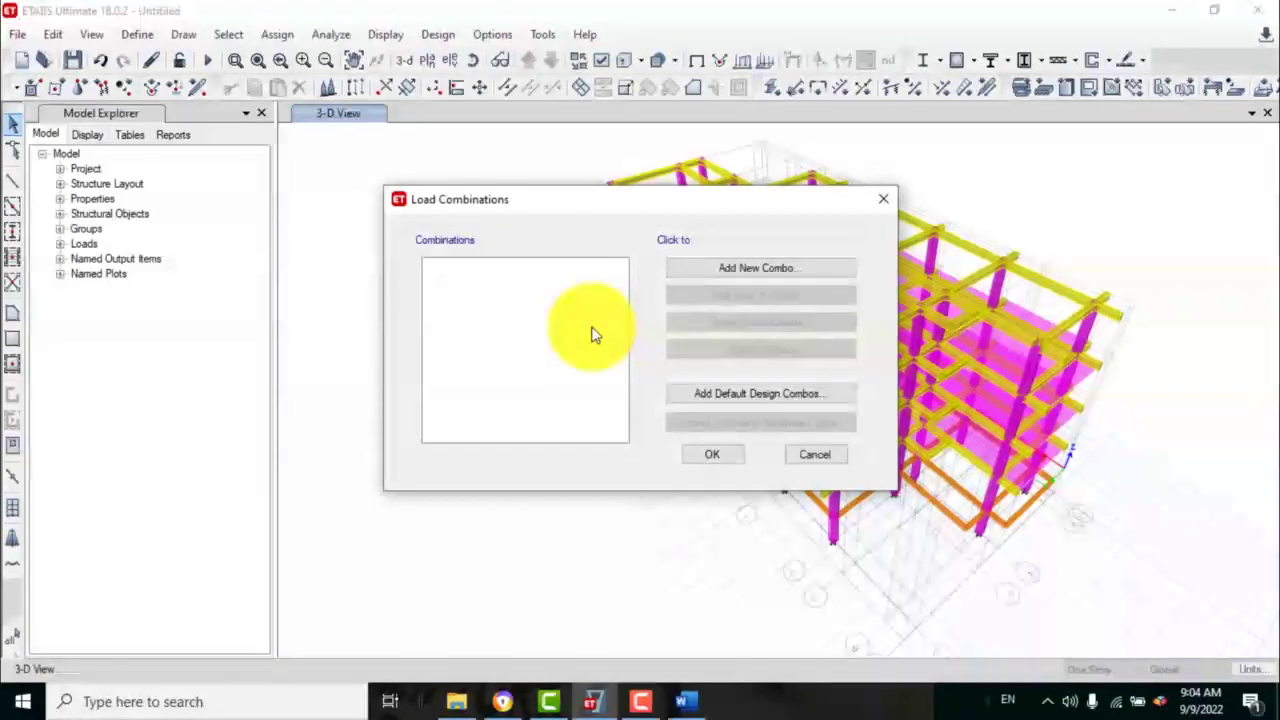
pyautogui.click(776, 274)
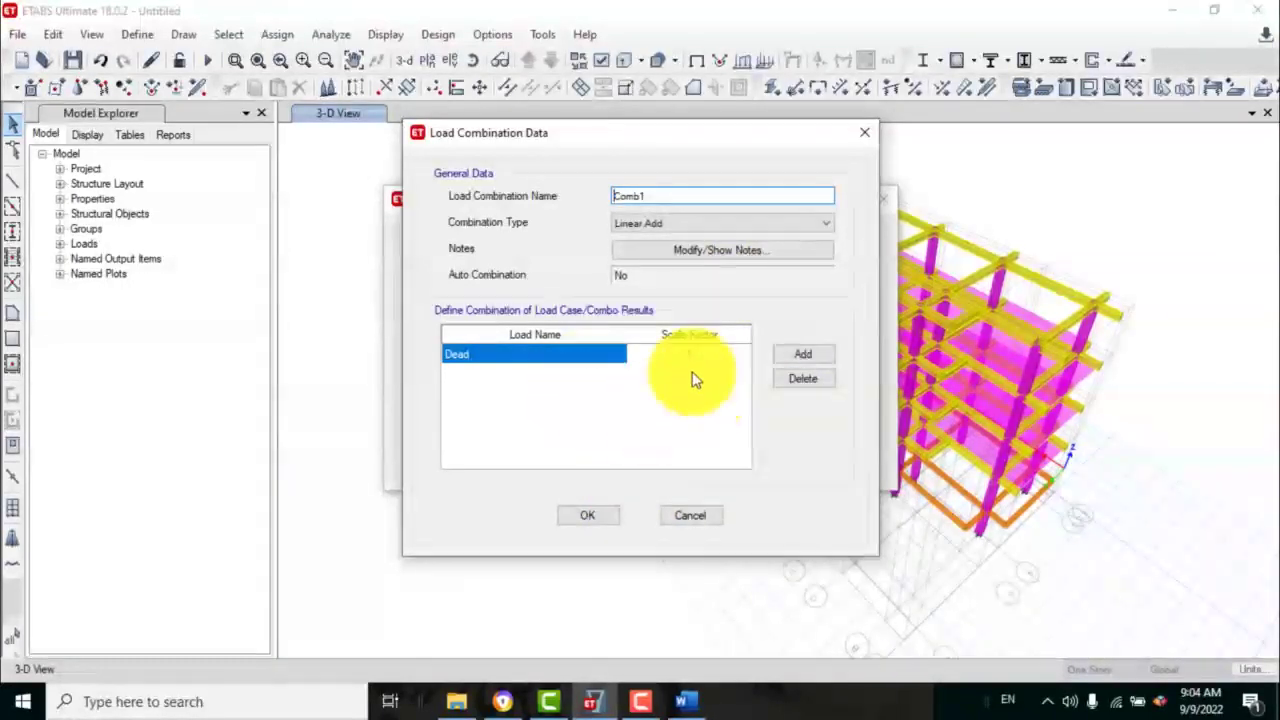
pyautogui.click(866, 134)
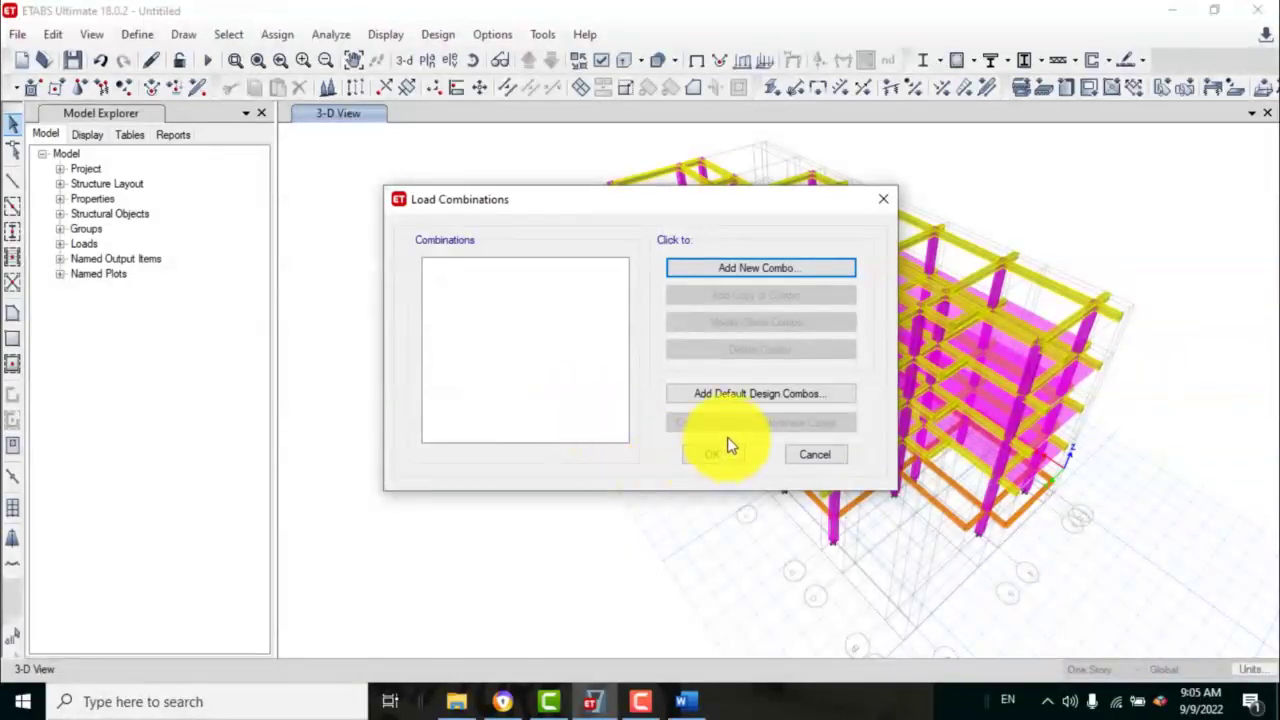
# - Add default design combinations for Concrete Frame Design and Concrete Slab Design, converted to editable user combinations
pyautogui.click(766, 402)
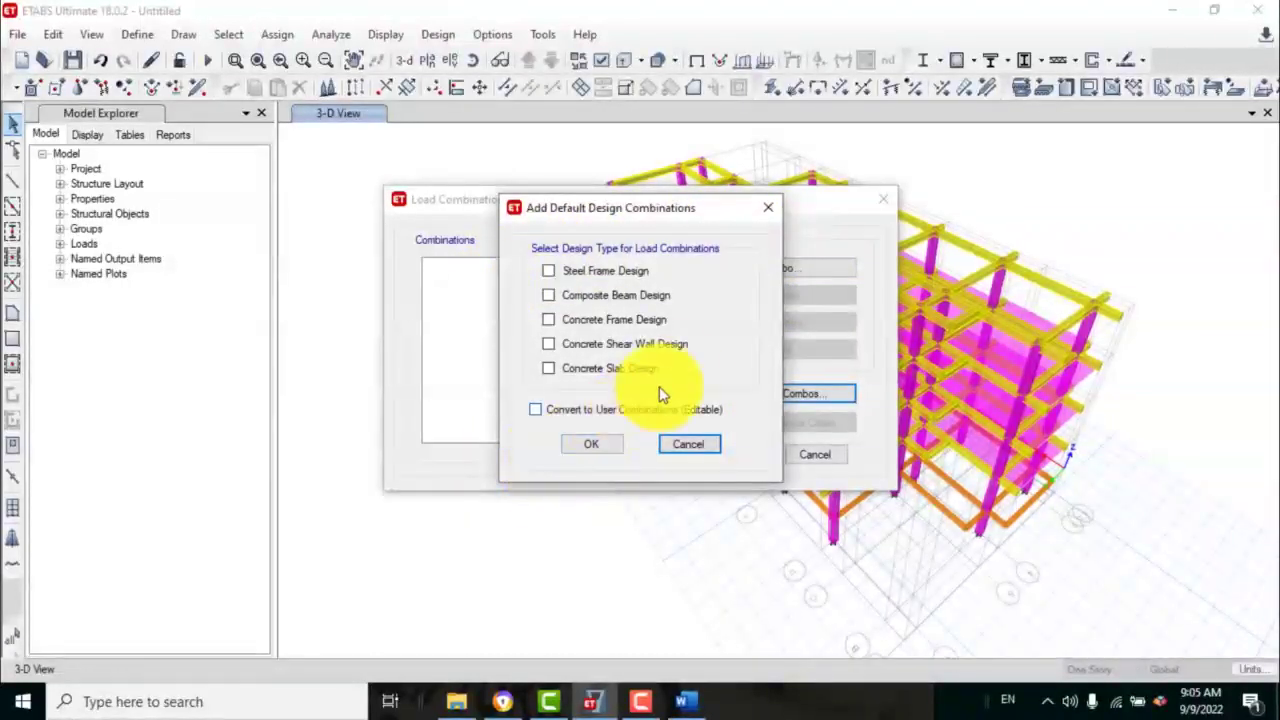
pyautogui.click(585, 320)
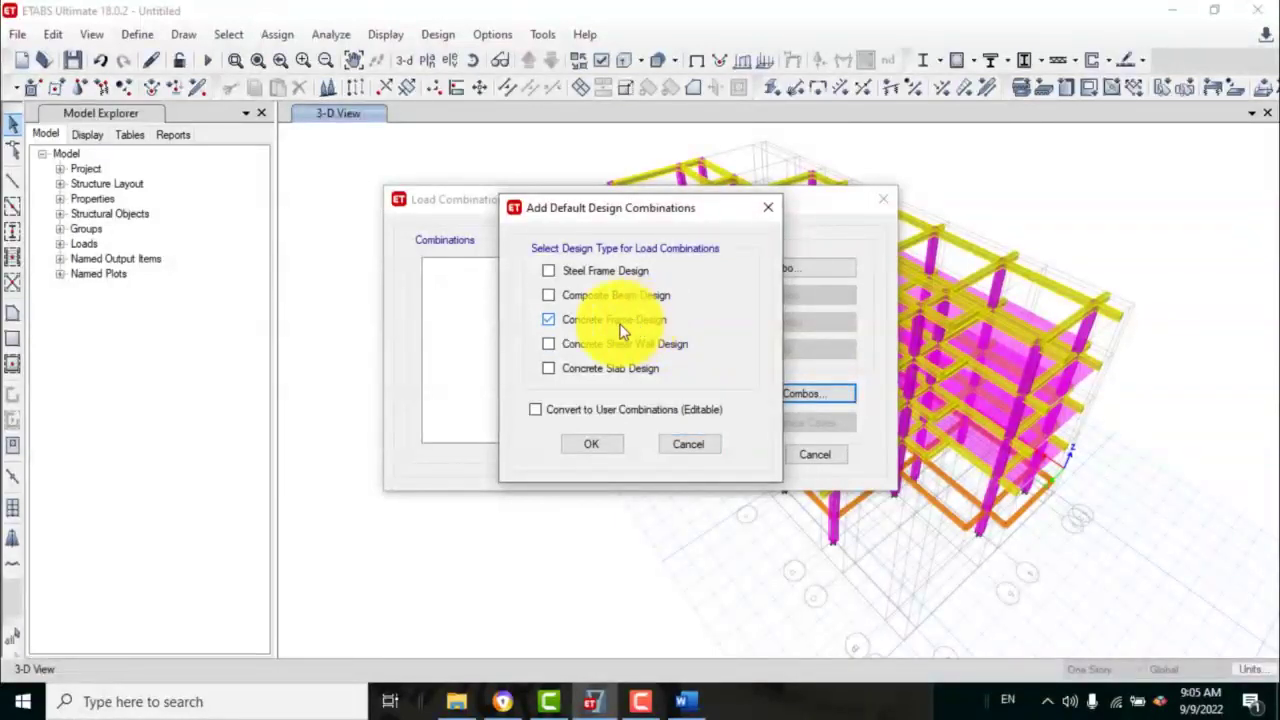
pyautogui.click(563, 374)
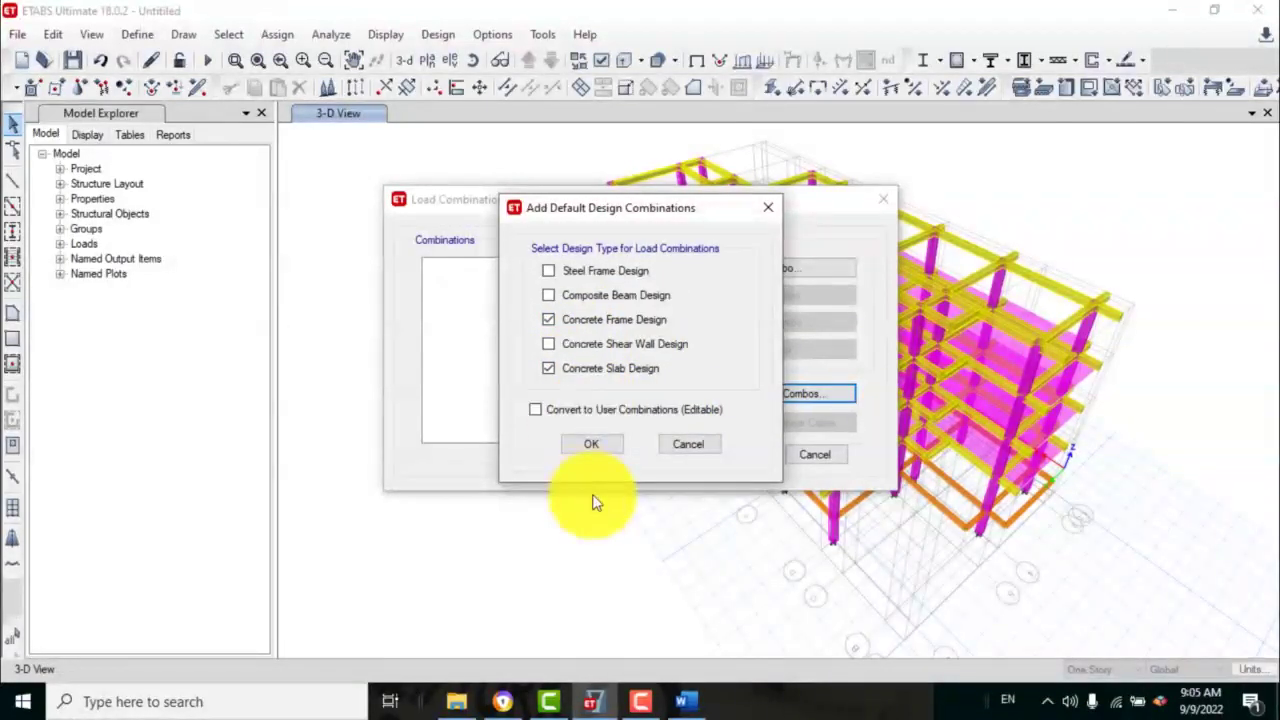
pyautogui.click(544, 418)
pyautogui.moveTo(592, 702)
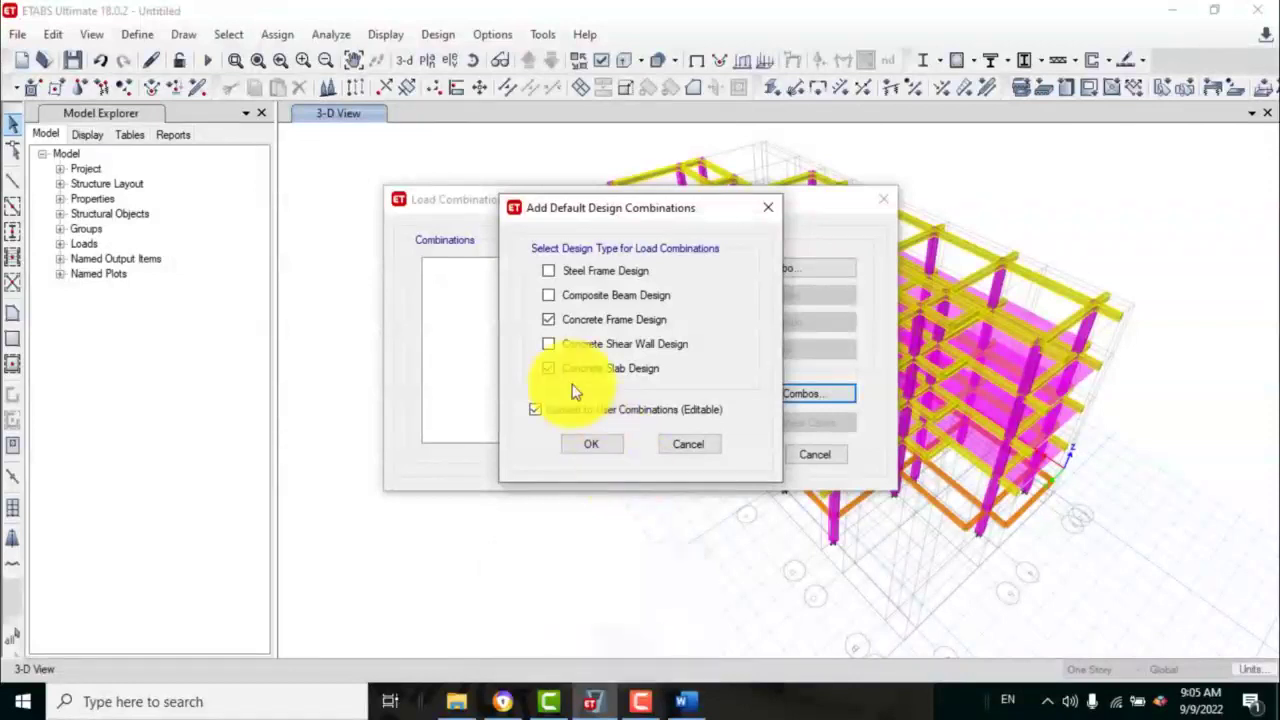
pyautogui.click(606, 444)
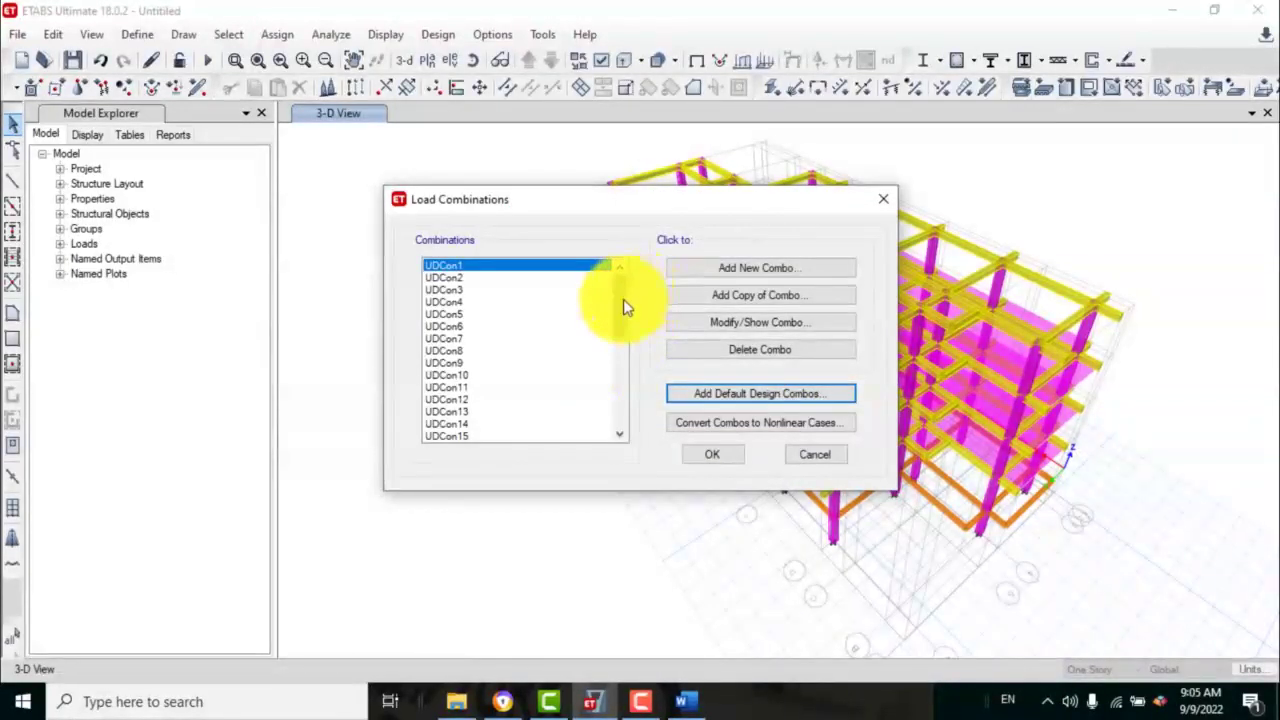
# - View the load cases and scale factors of combinations UDCon12 and UDCon13, closing each without changes
pyautogui.moveTo(623, 301); pyautogui.dragTo(543, 320)
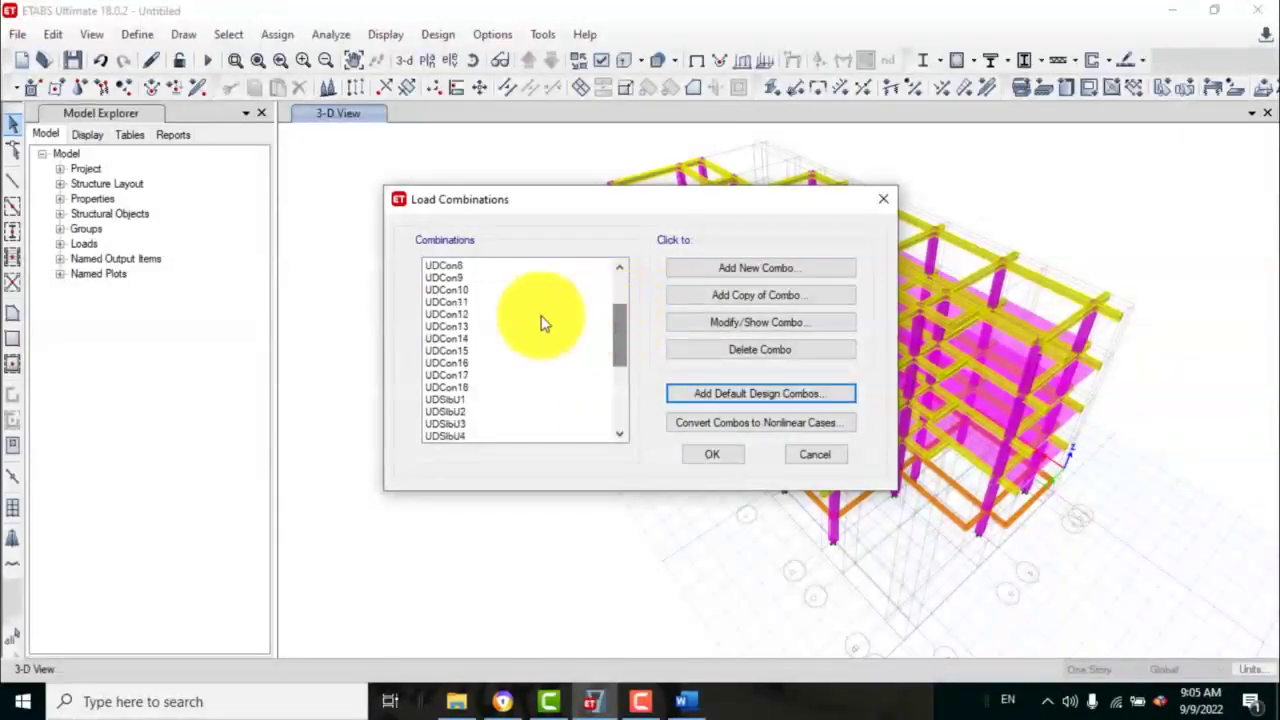
pyautogui.click(442, 313)
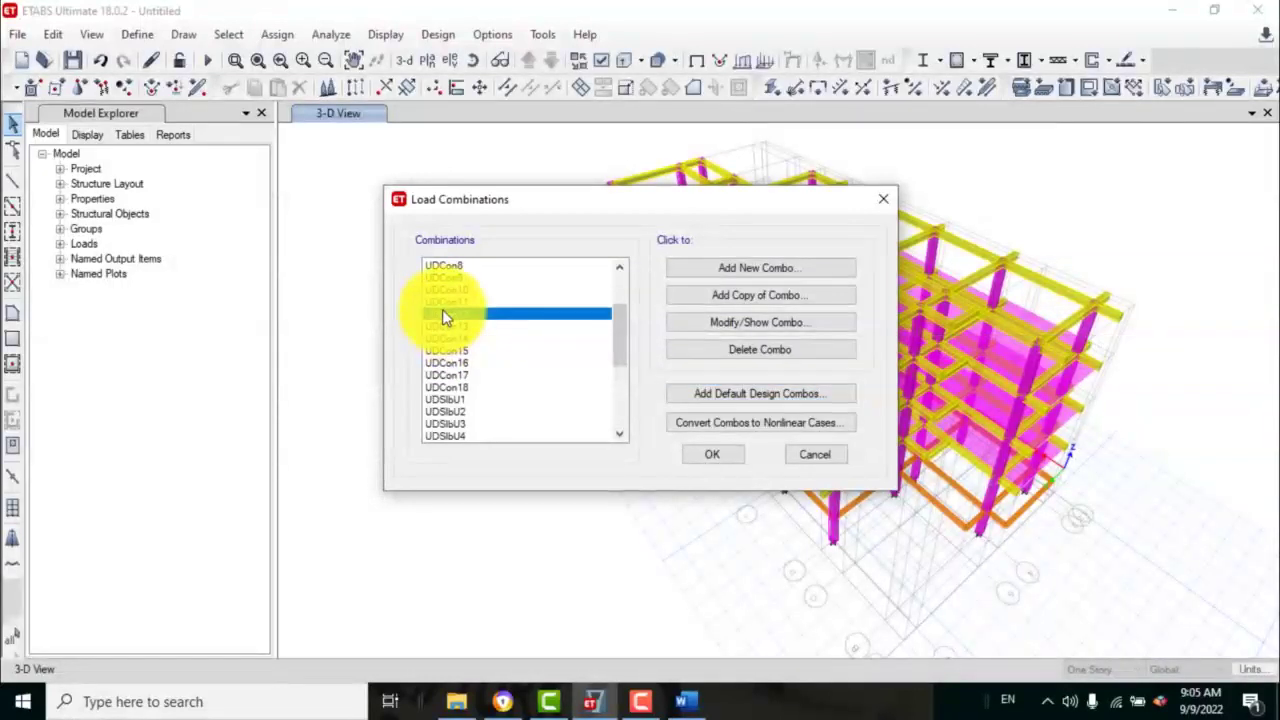
pyautogui.click(699, 325)
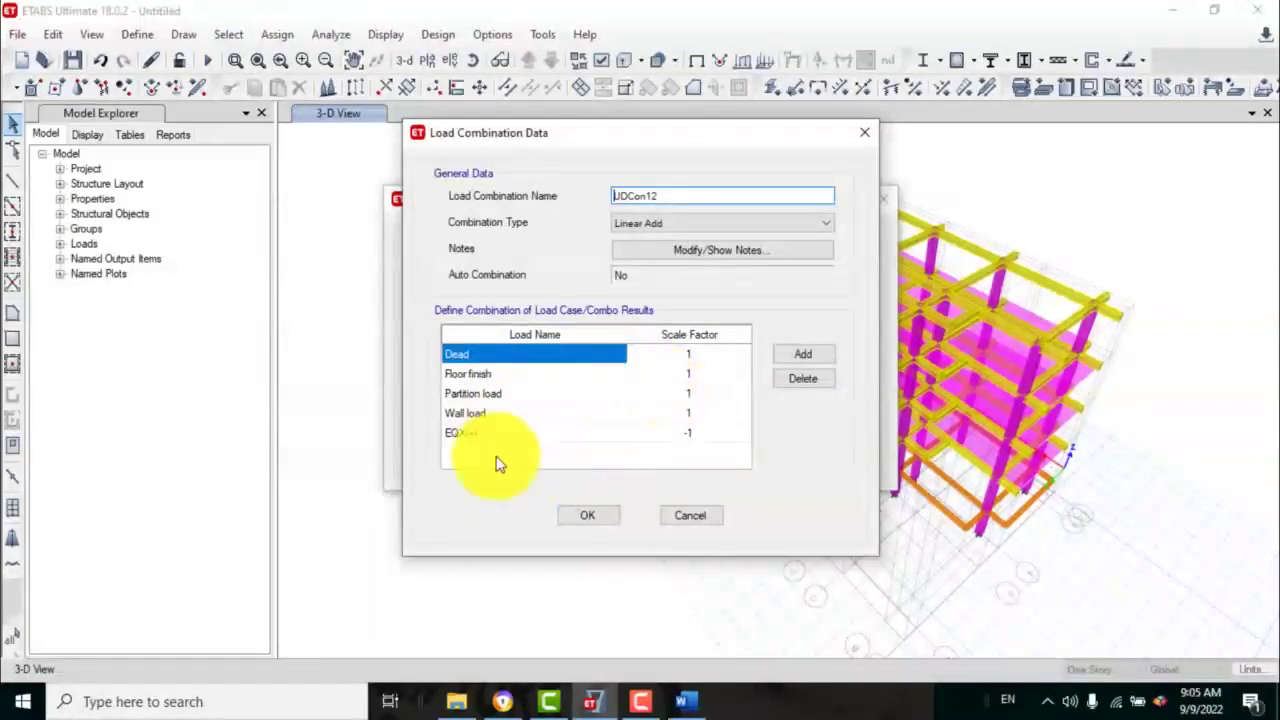
pyautogui.click(671, 525)
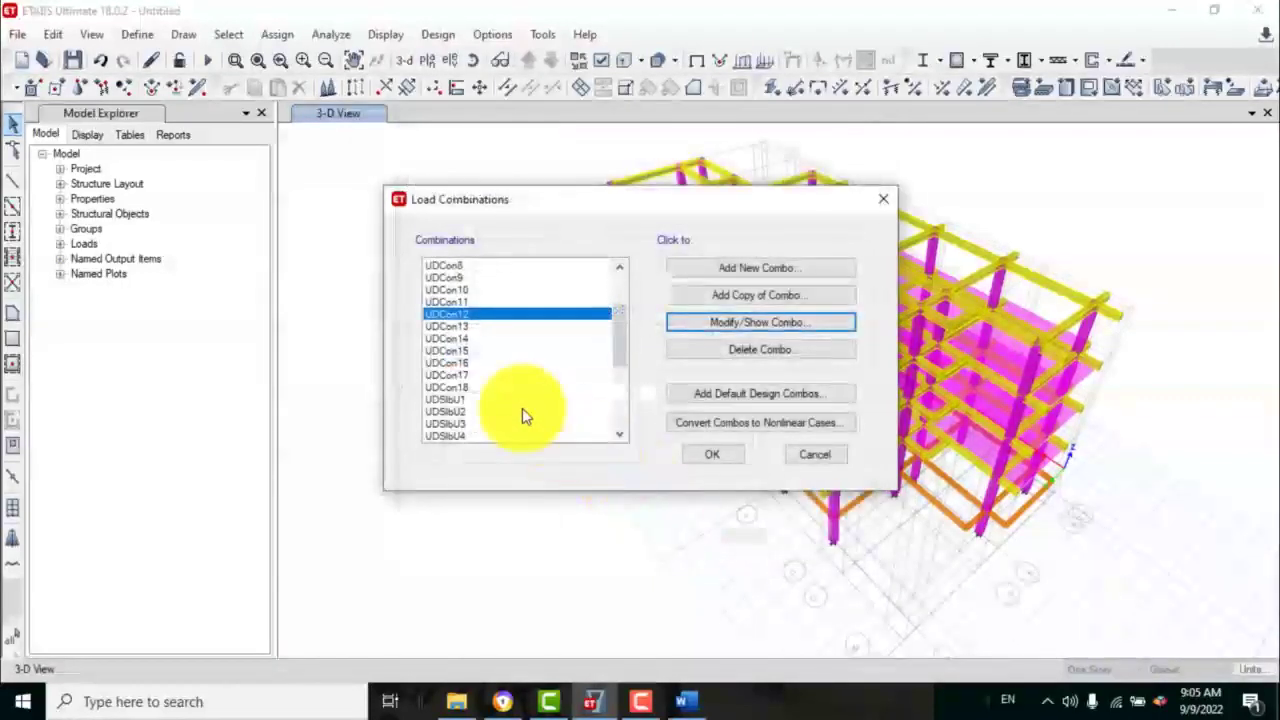
pyautogui.click(443, 325)
pyautogui.click(748, 320)
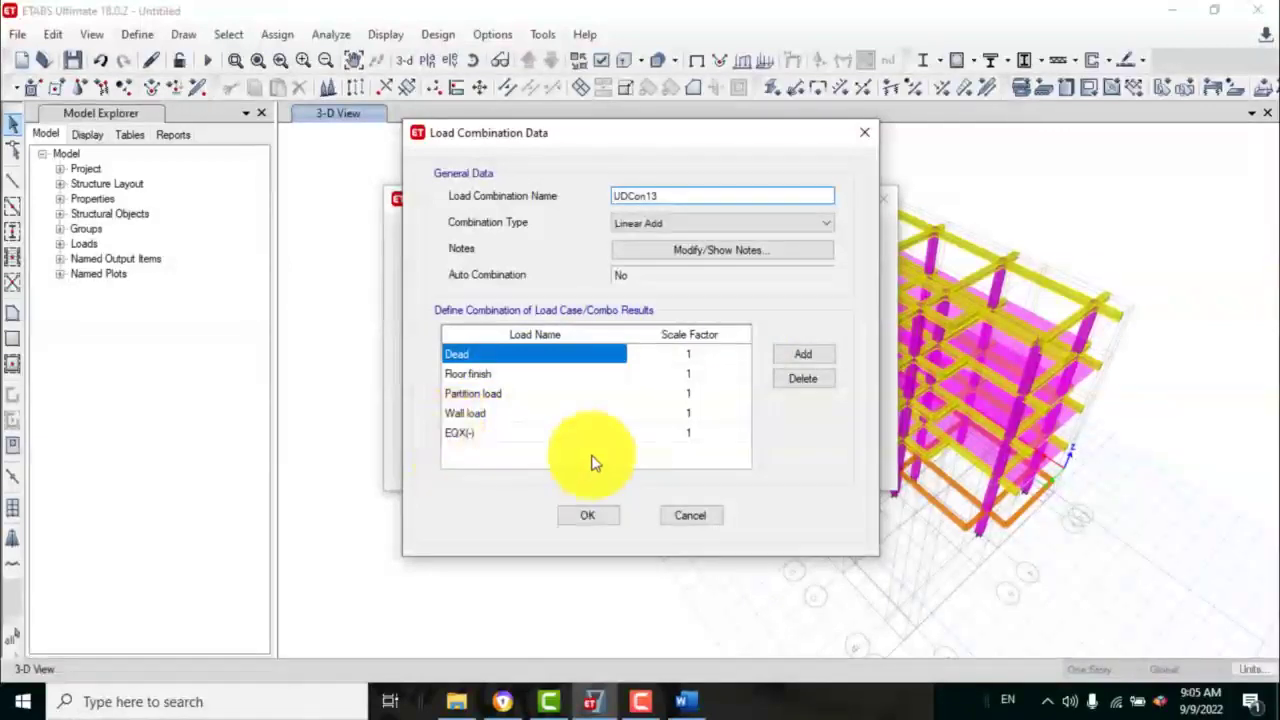
pyautogui.click(690, 515)
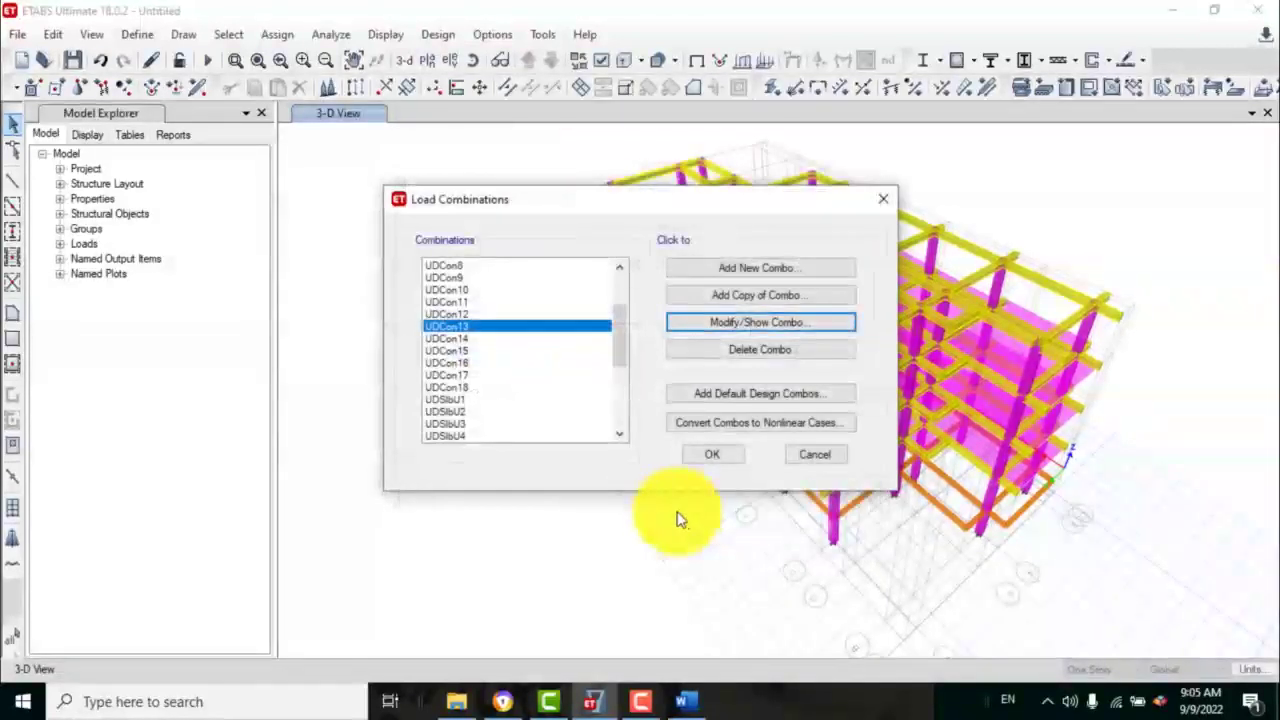
# - View the load cases and scale factors of combination UDCon9, check the rest of the list and accept the load combinations
pyautogui.click(443, 277)
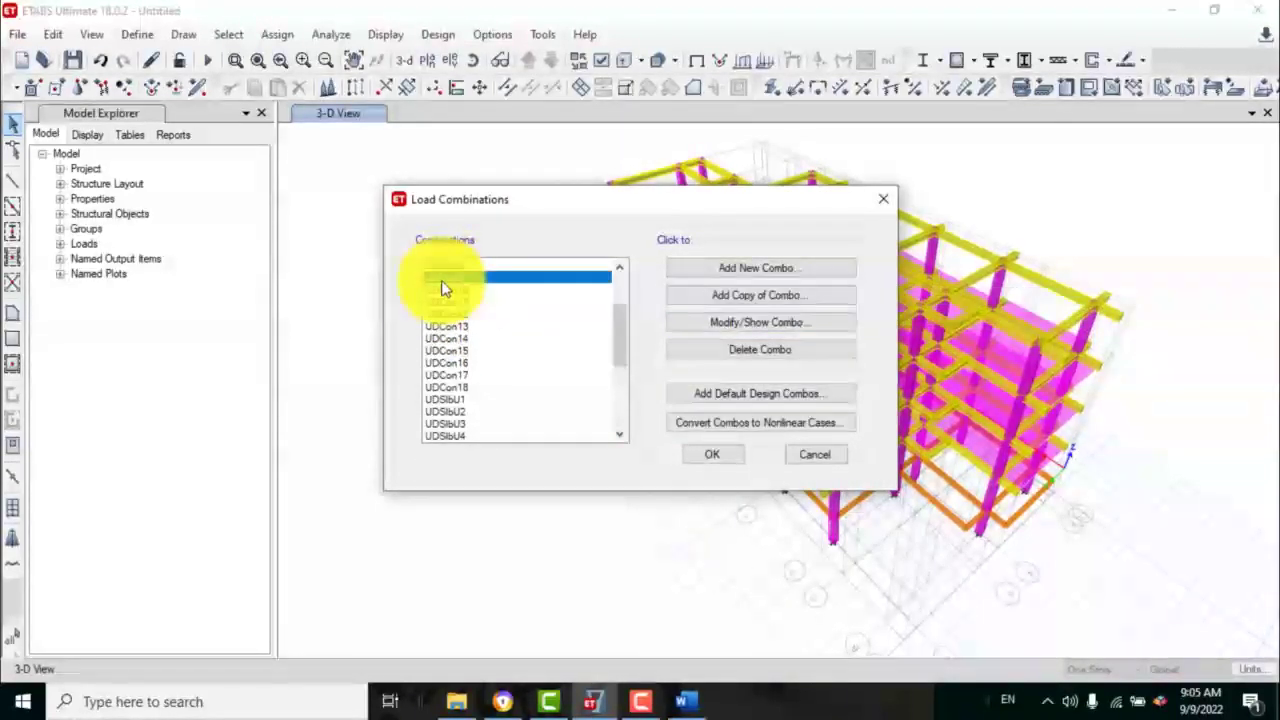
pyautogui.click(728, 462)
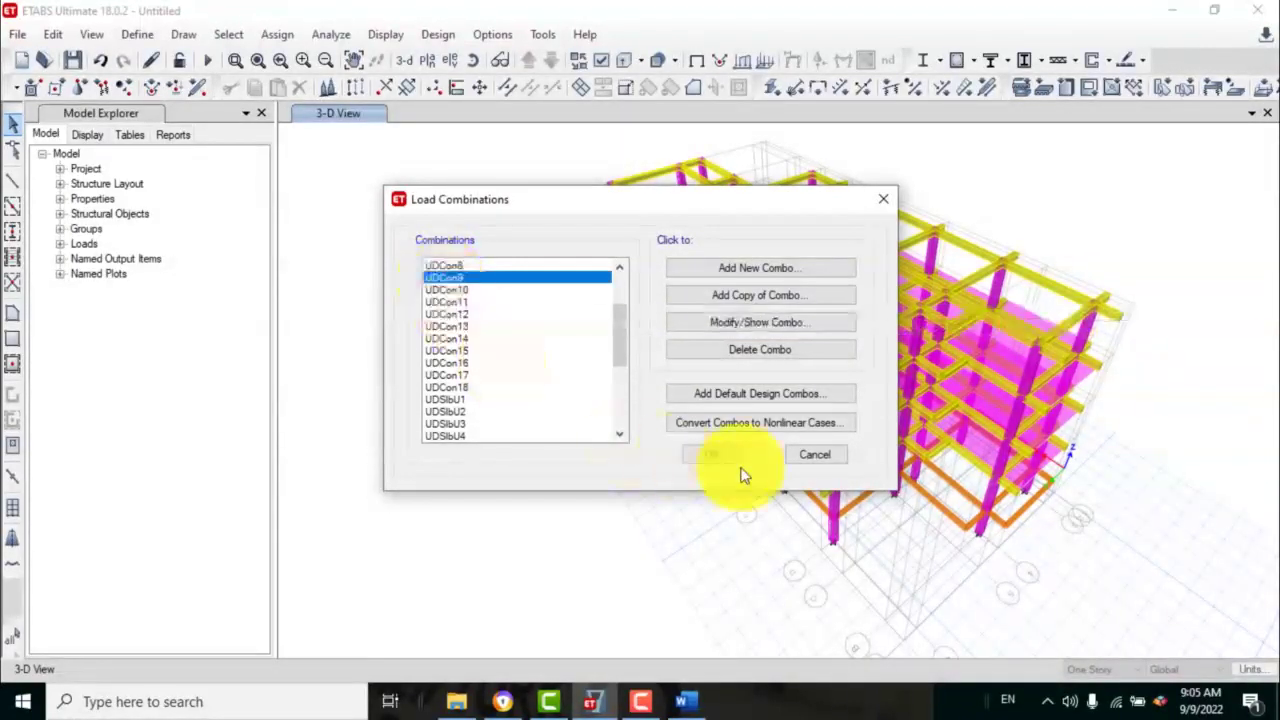
pyautogui.click(737, 322)
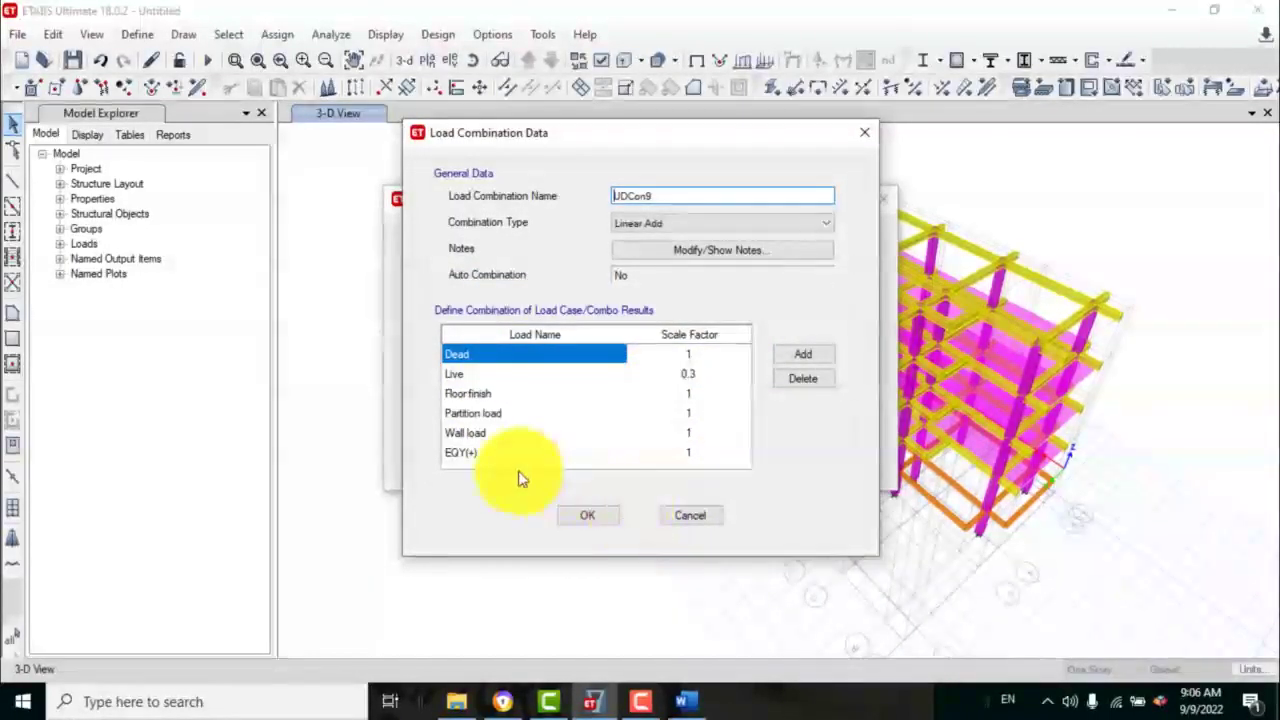
pyautogui.click(688, 516)
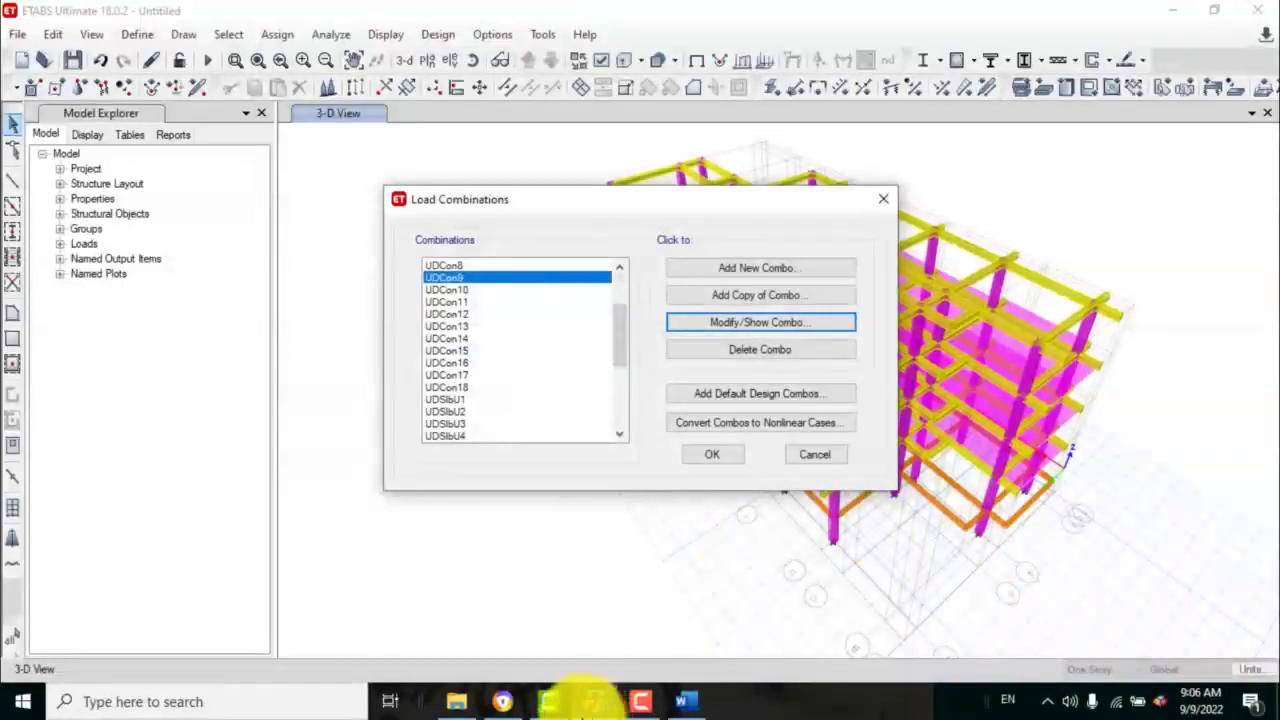
pyautogui.moveTo(617, 323); pyautogui.dragTo(622, 398)
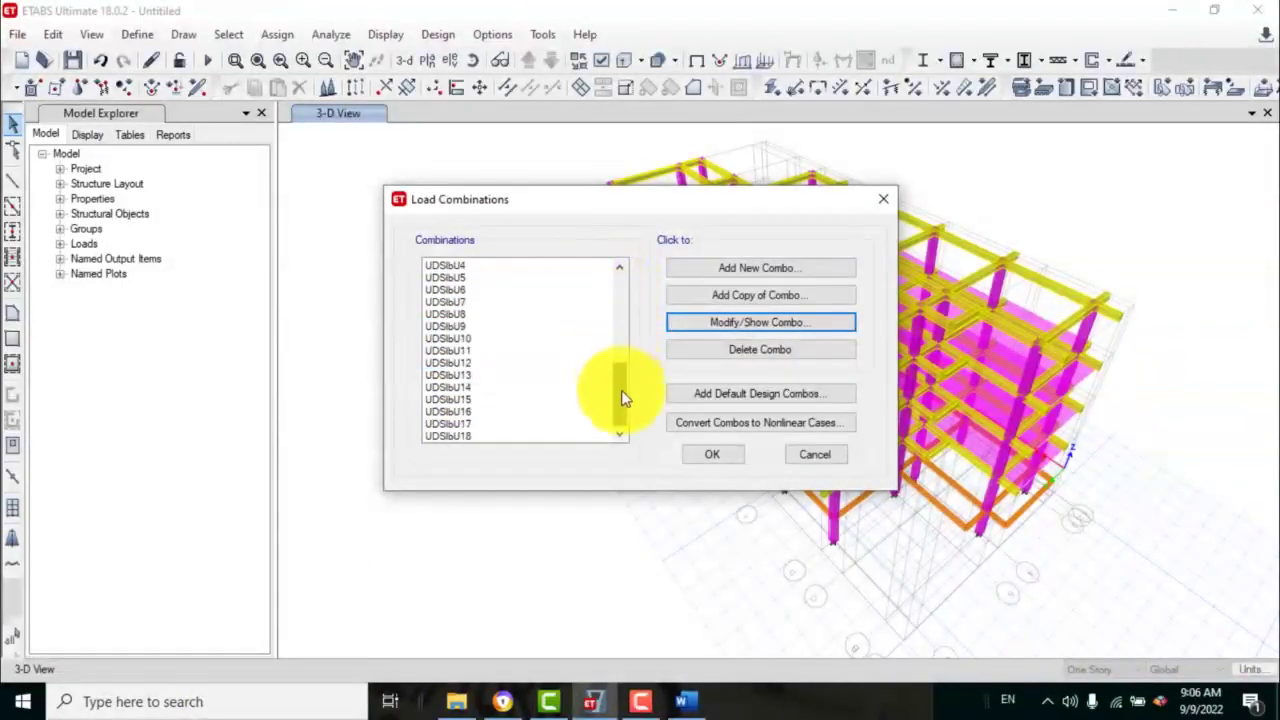
pyautogui.click(688, 461)
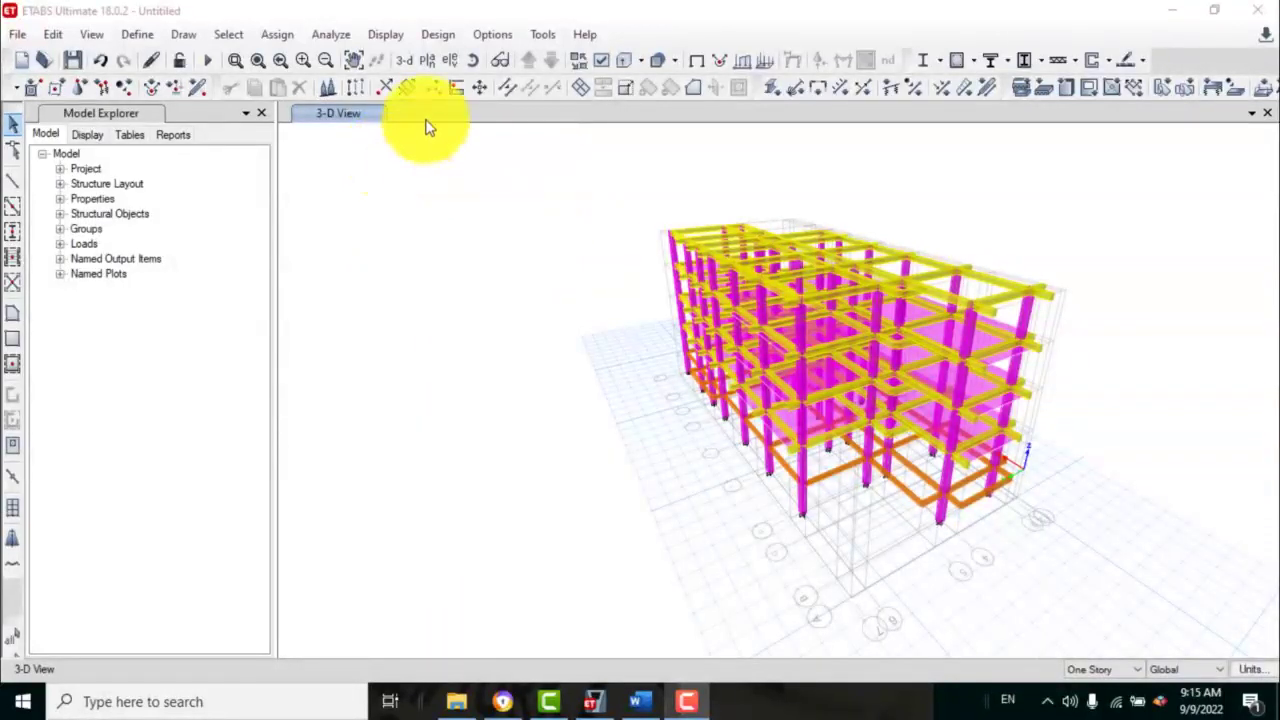
# - Show the First Floor in plan view
pyautogui.click(429, 66)
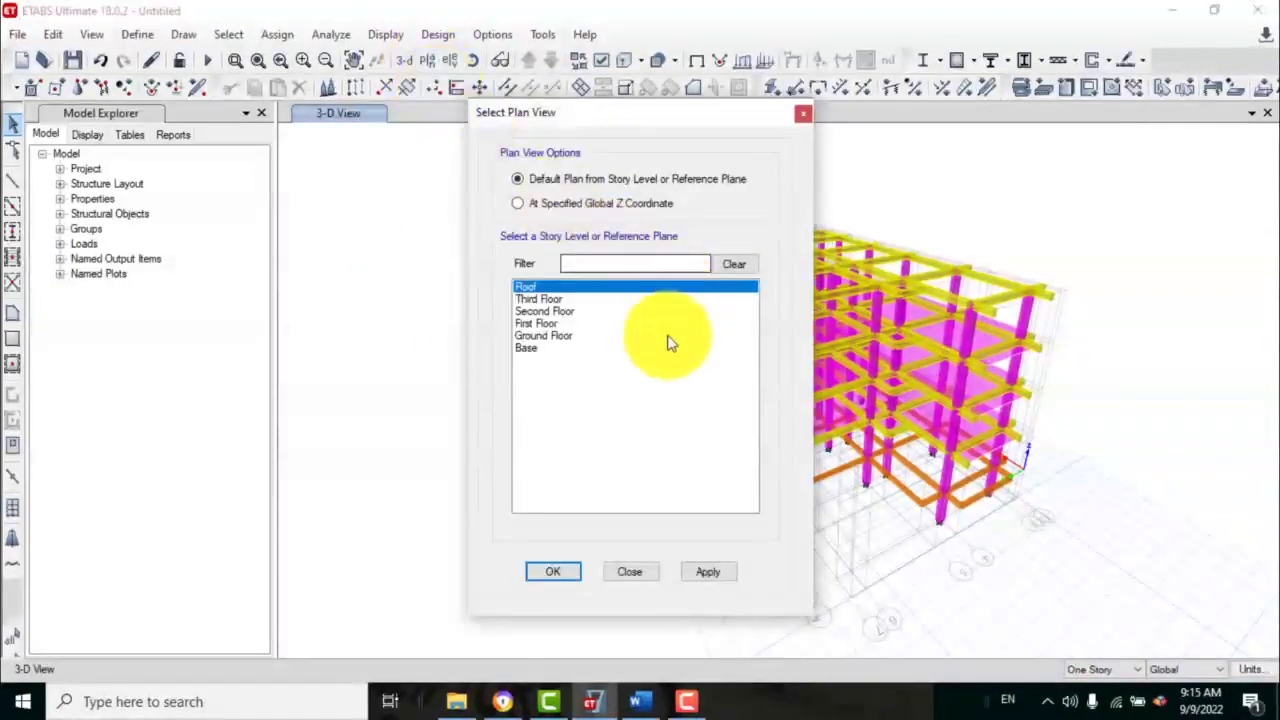
pyautogui.click(551, 323)
pyautogui.click(550, 571)
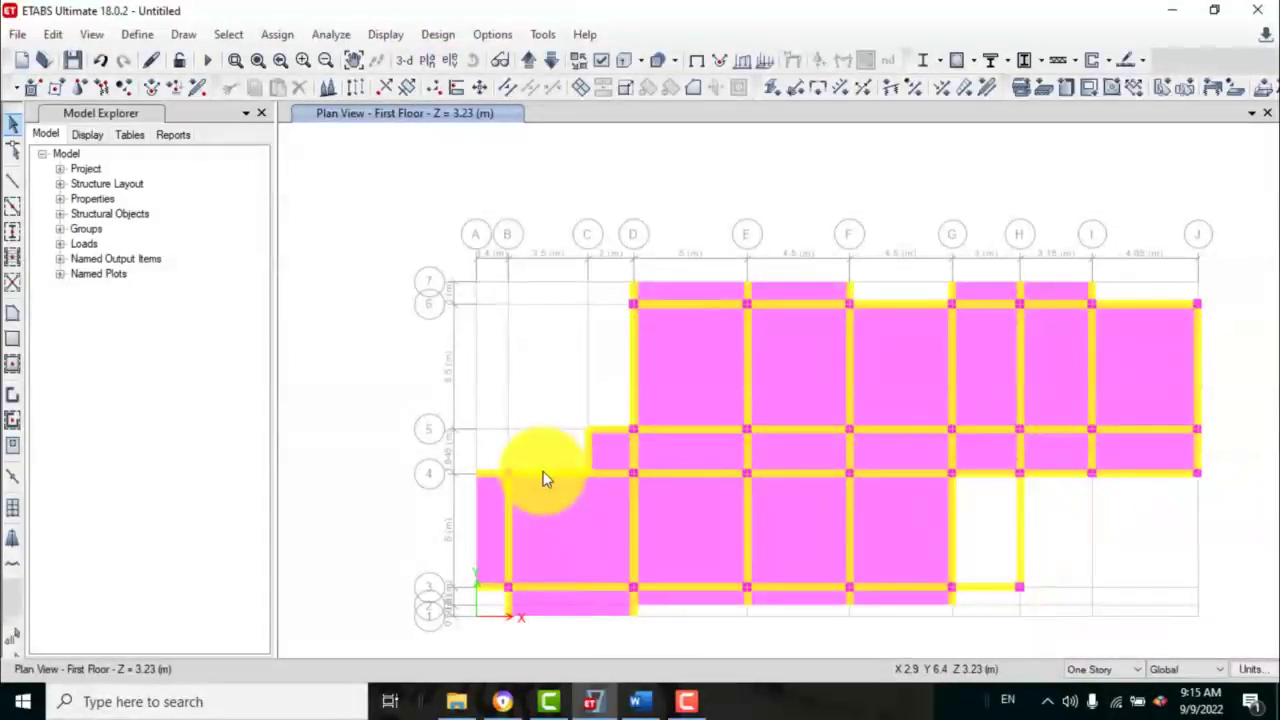
pyautogui.click(273, 48)
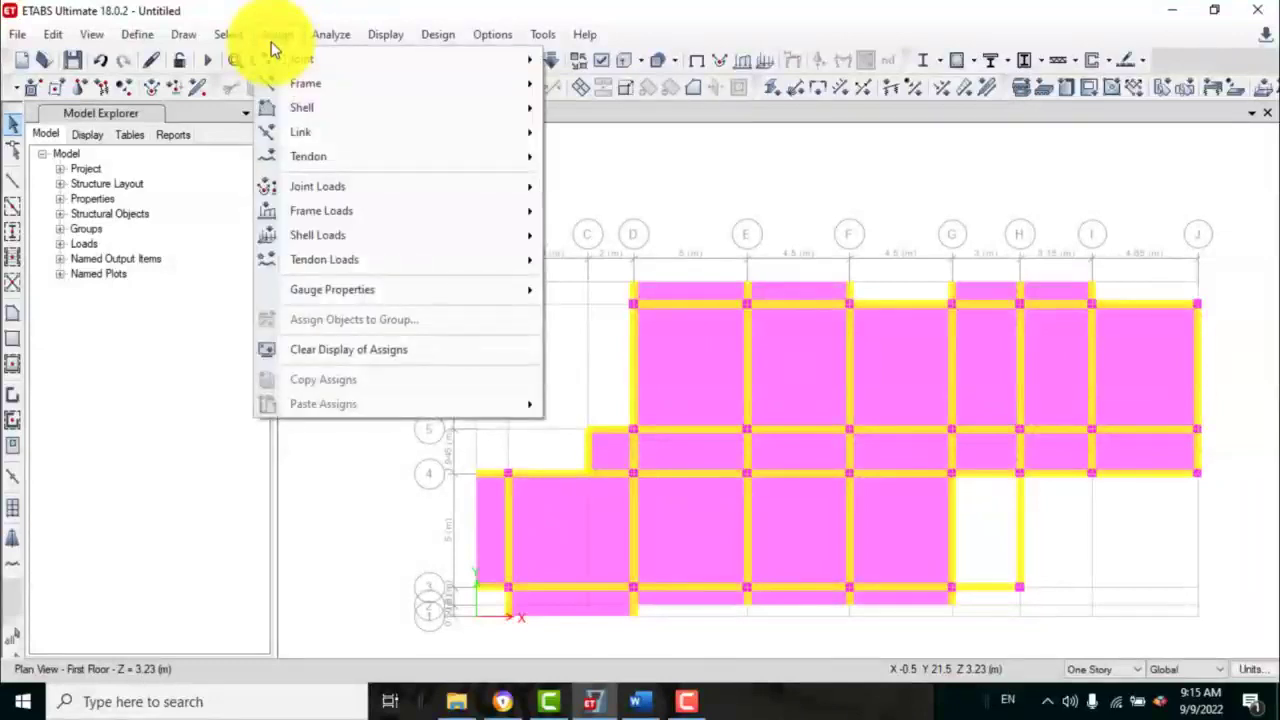
pyautogui.moveTo(310, 112)
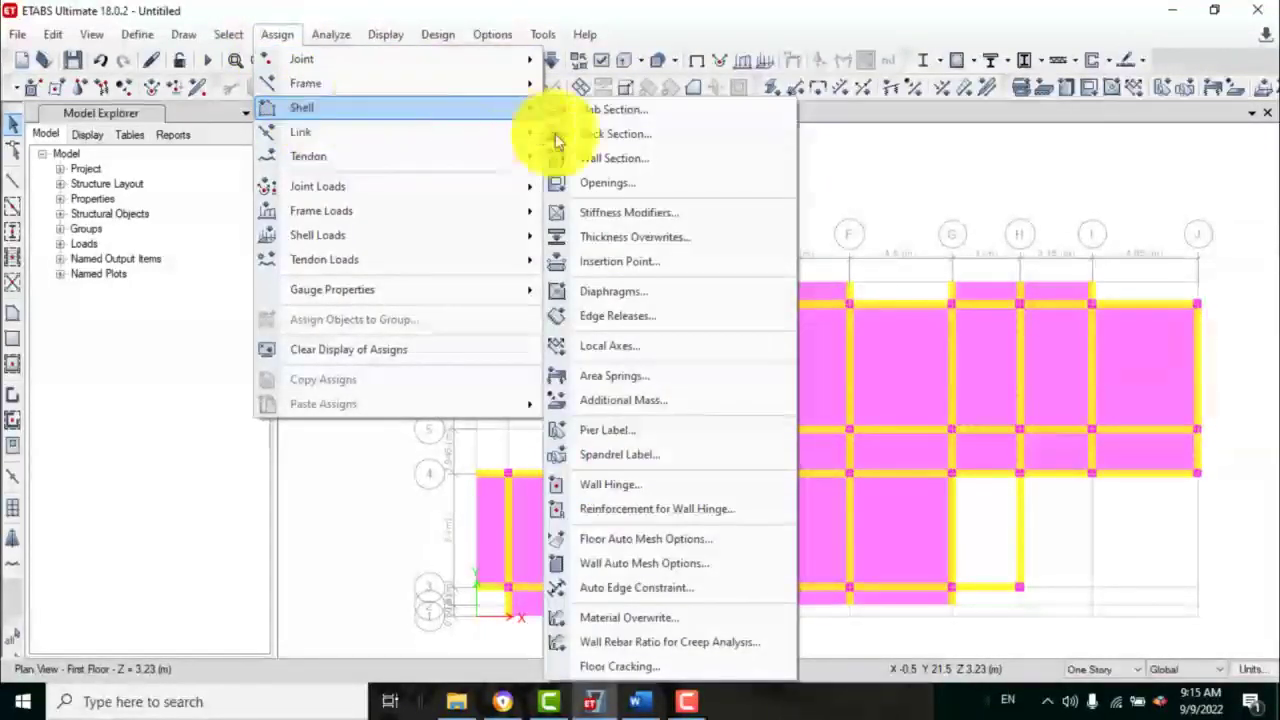
pyautogui.click(677, 292)
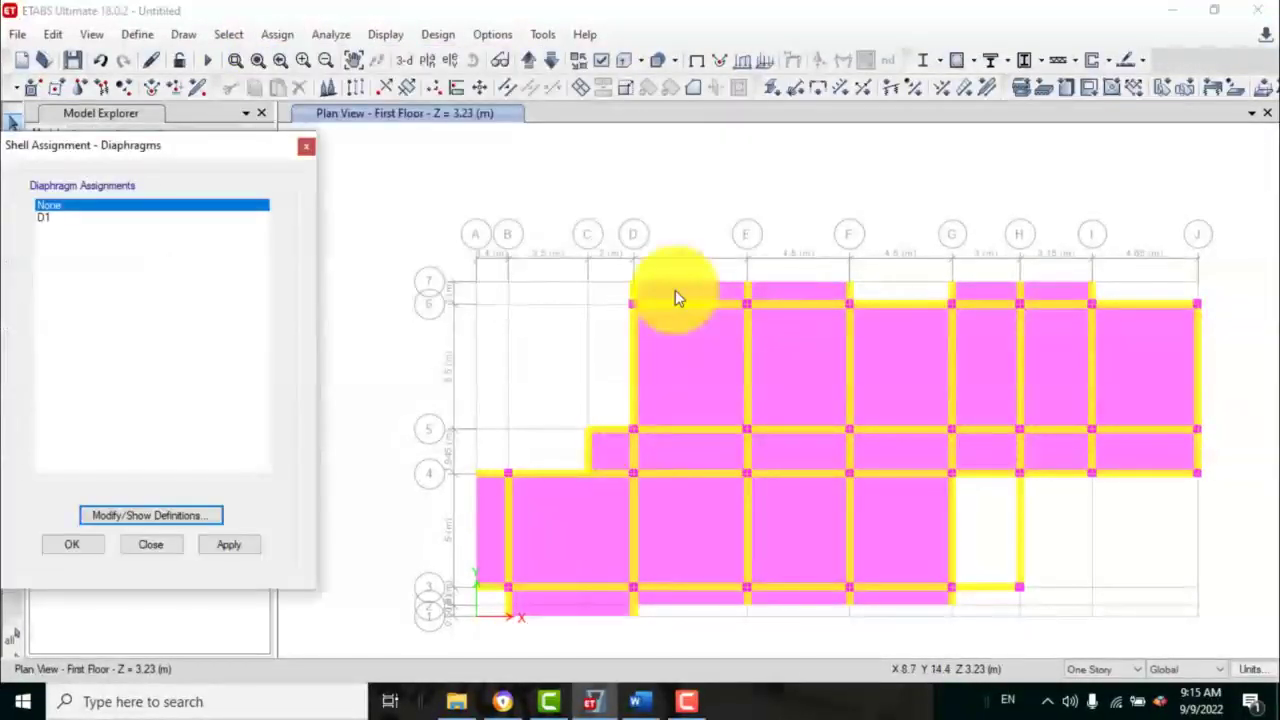
pyautogui.moveTo(200, 145); pyautogui.dragTo(258, 90)
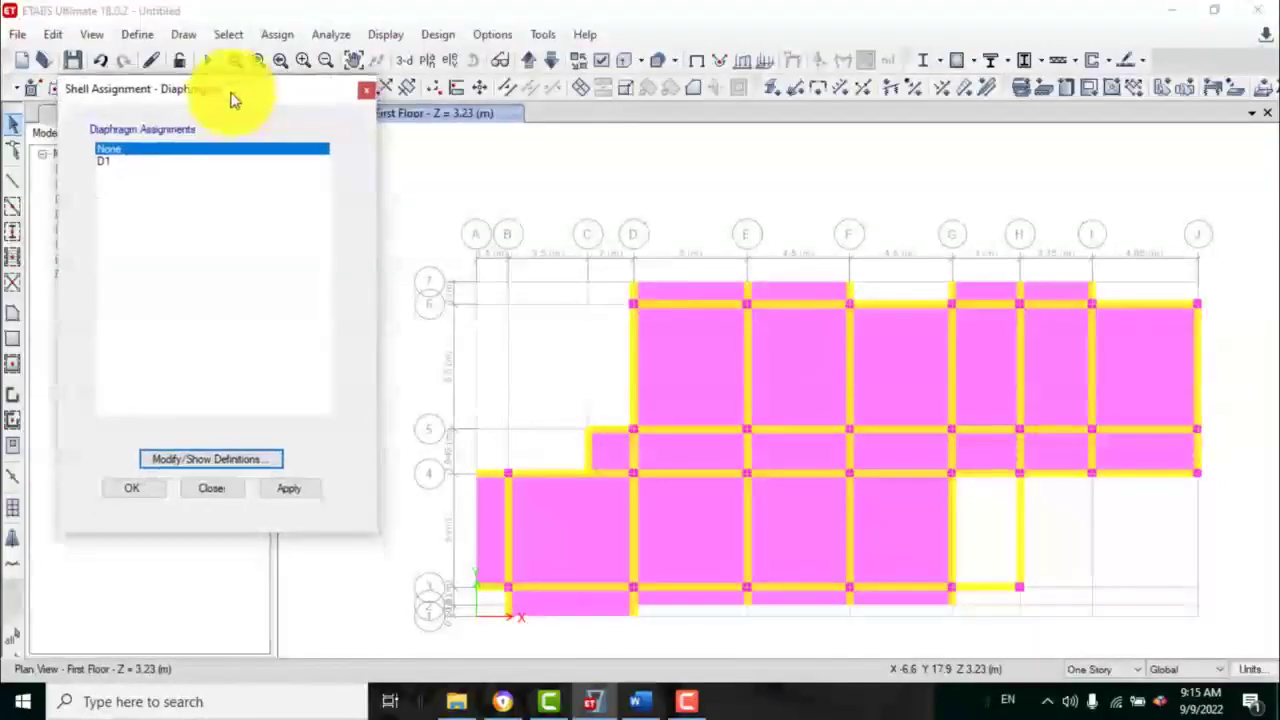
pyautogui.doubleClick(114, 161)
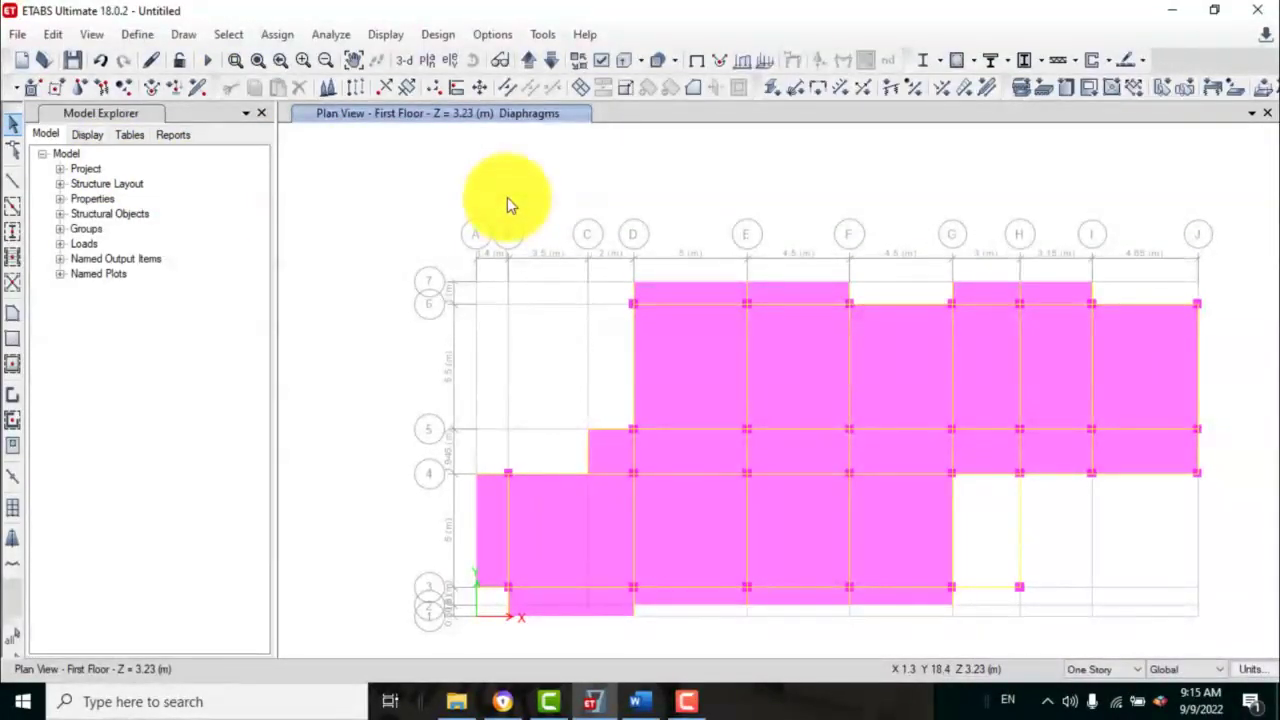
# - Open the shell diaphragm assignment and define a new rigid diaphragm named D2
pyautogui.click(289, 38)
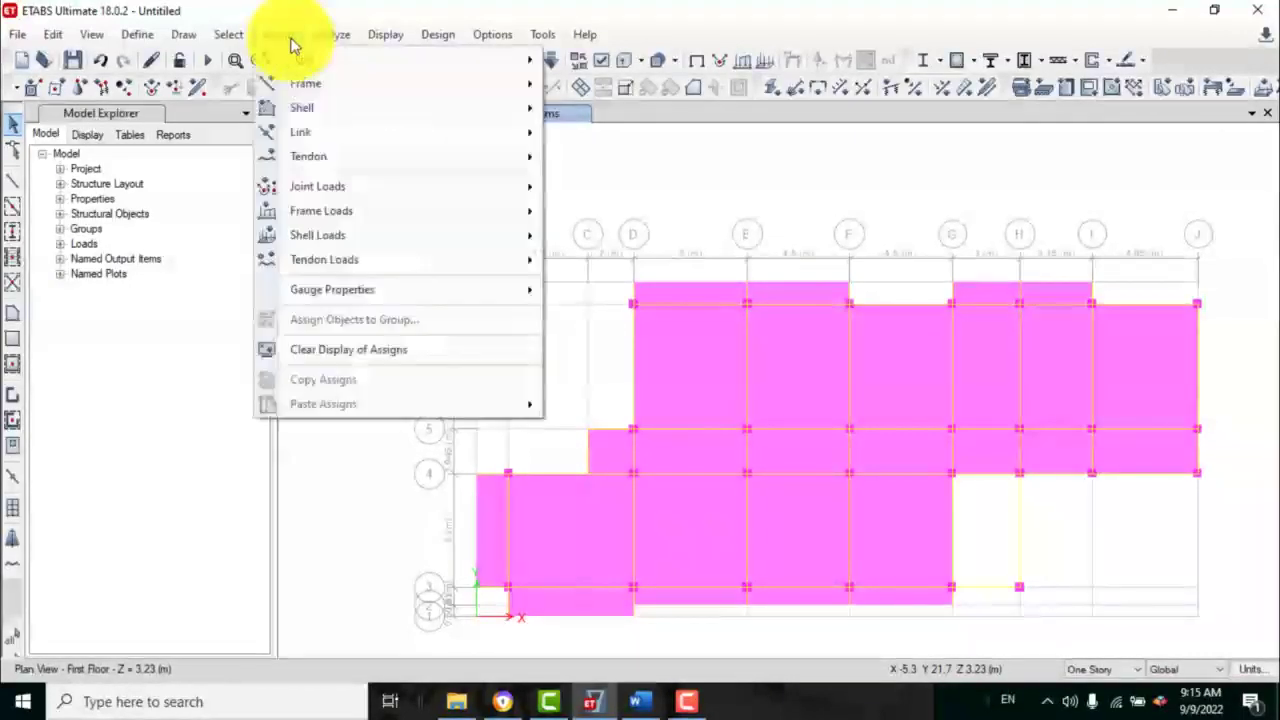
pyautogui.click(292, 38)
pyautogui.click(286, 38)
pyautogui.moveTo(299, 112)
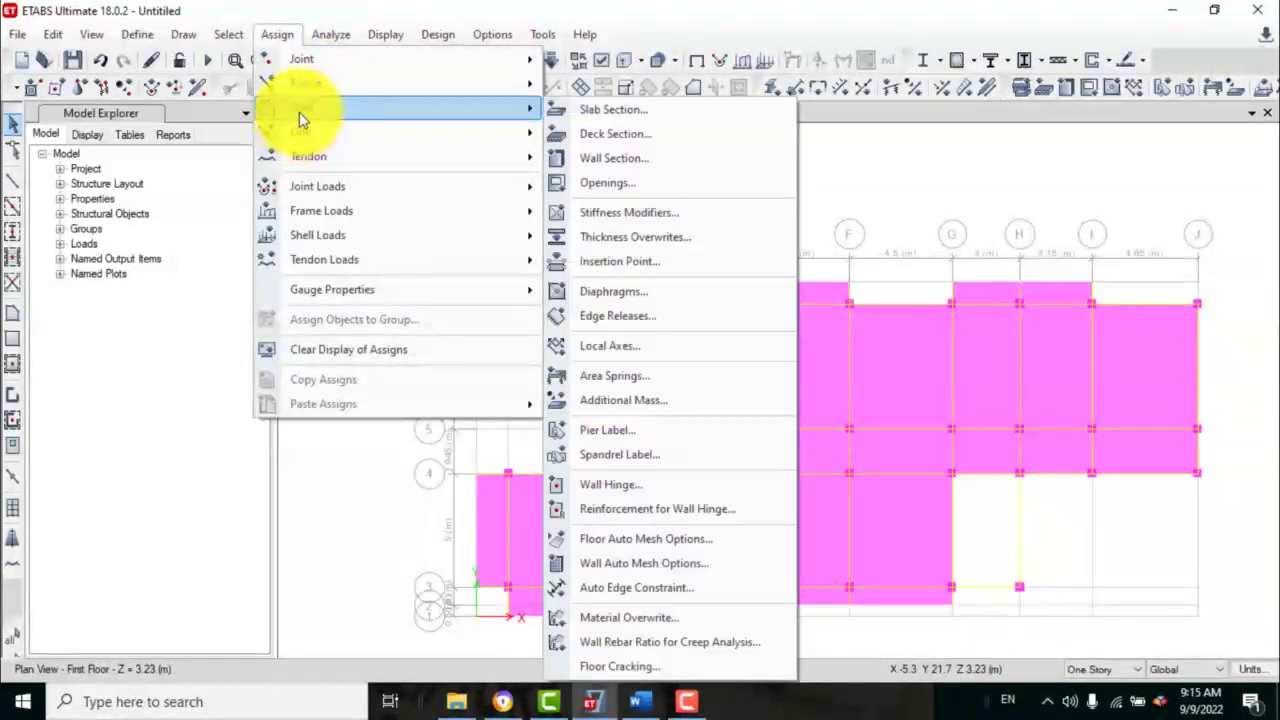
pyautogui.click(630, 292)
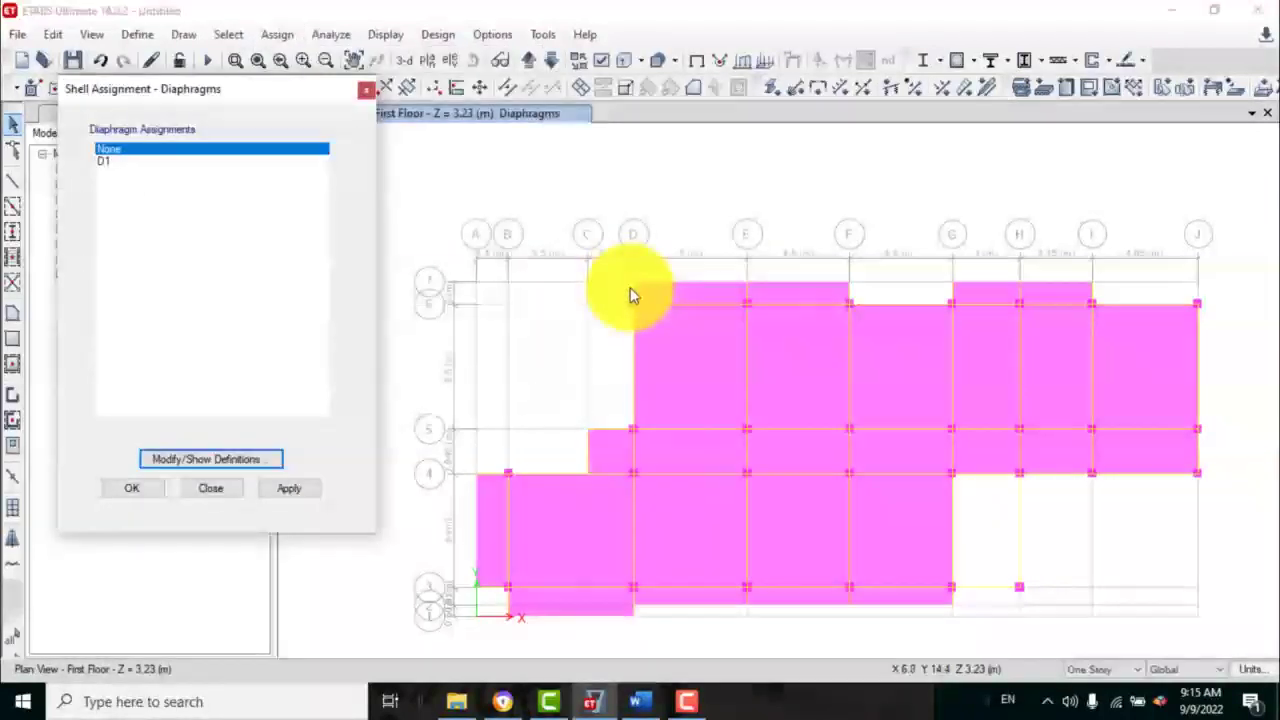
pyautogui.click(128, 161)
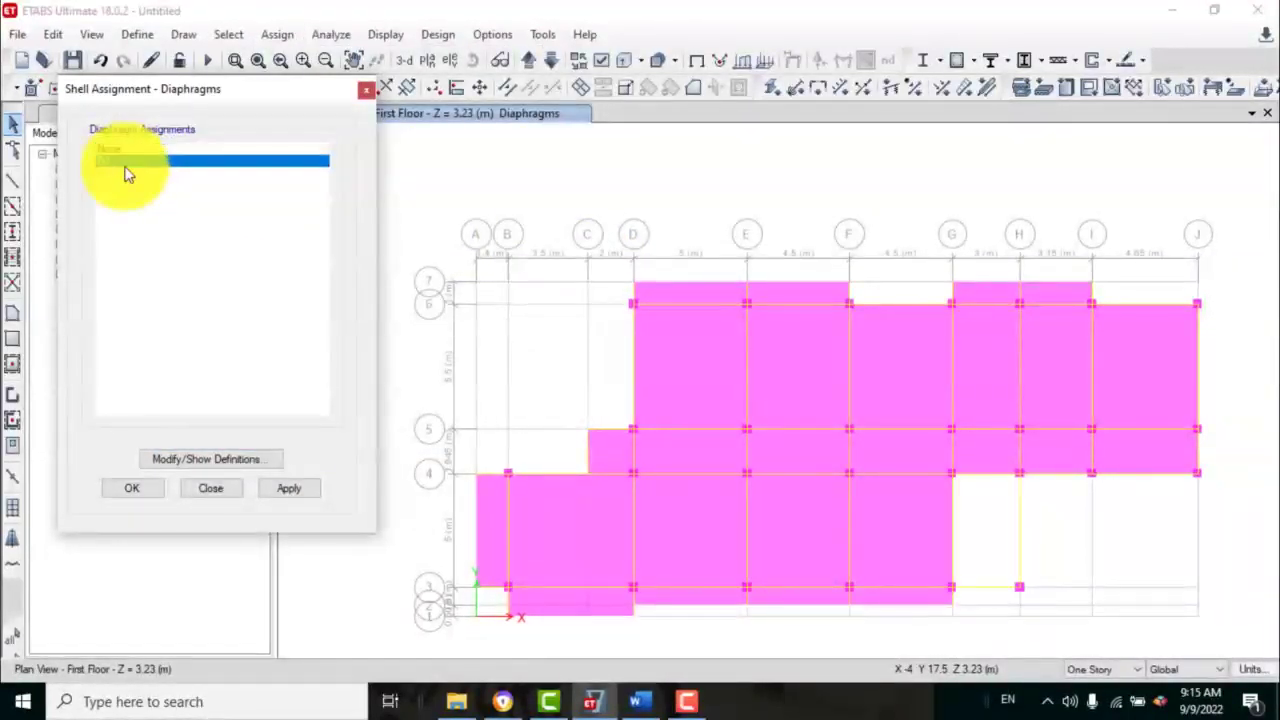
pyautogui.click(194, 459)
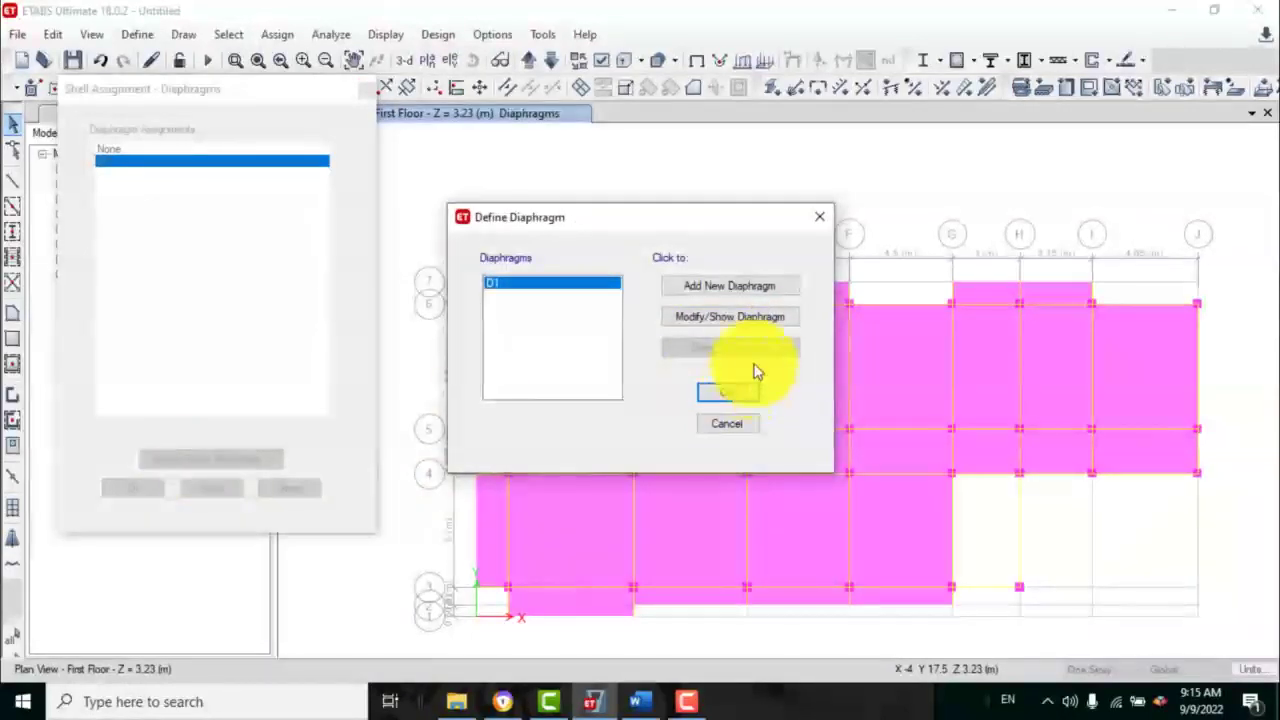
pyautogui.click(695, 290)
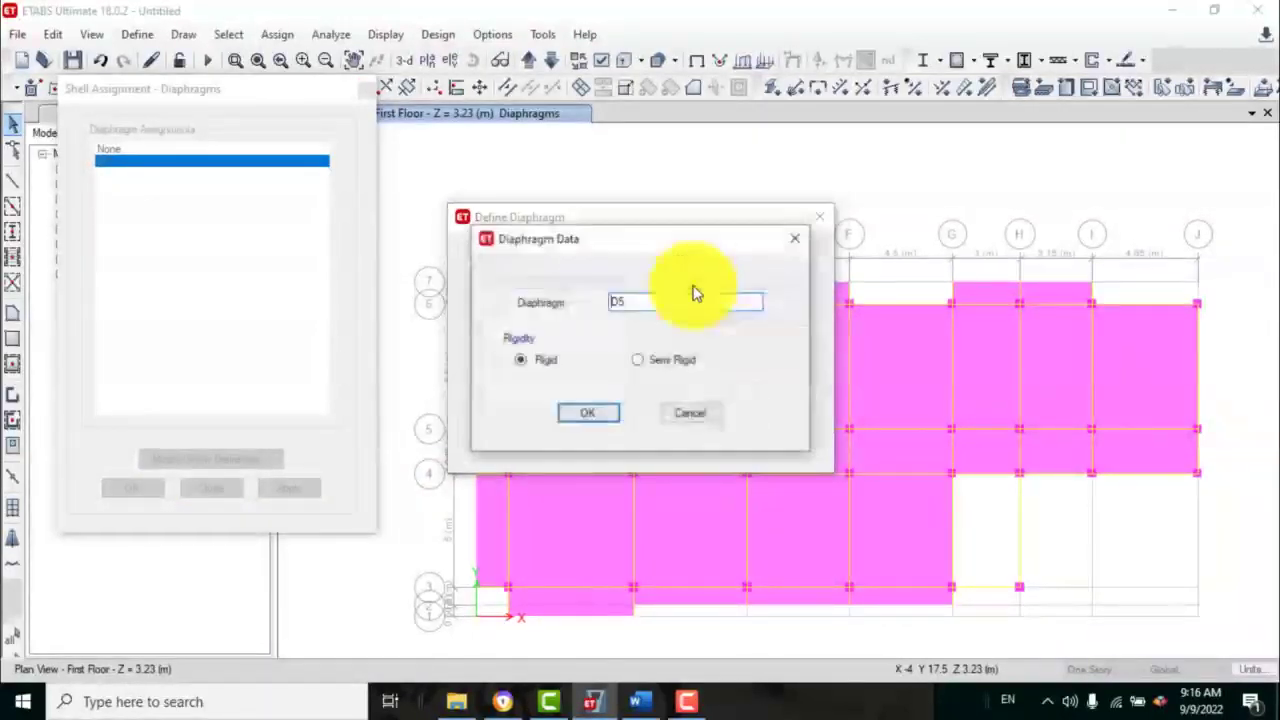
pyautogui.doubleClick(634, 300)
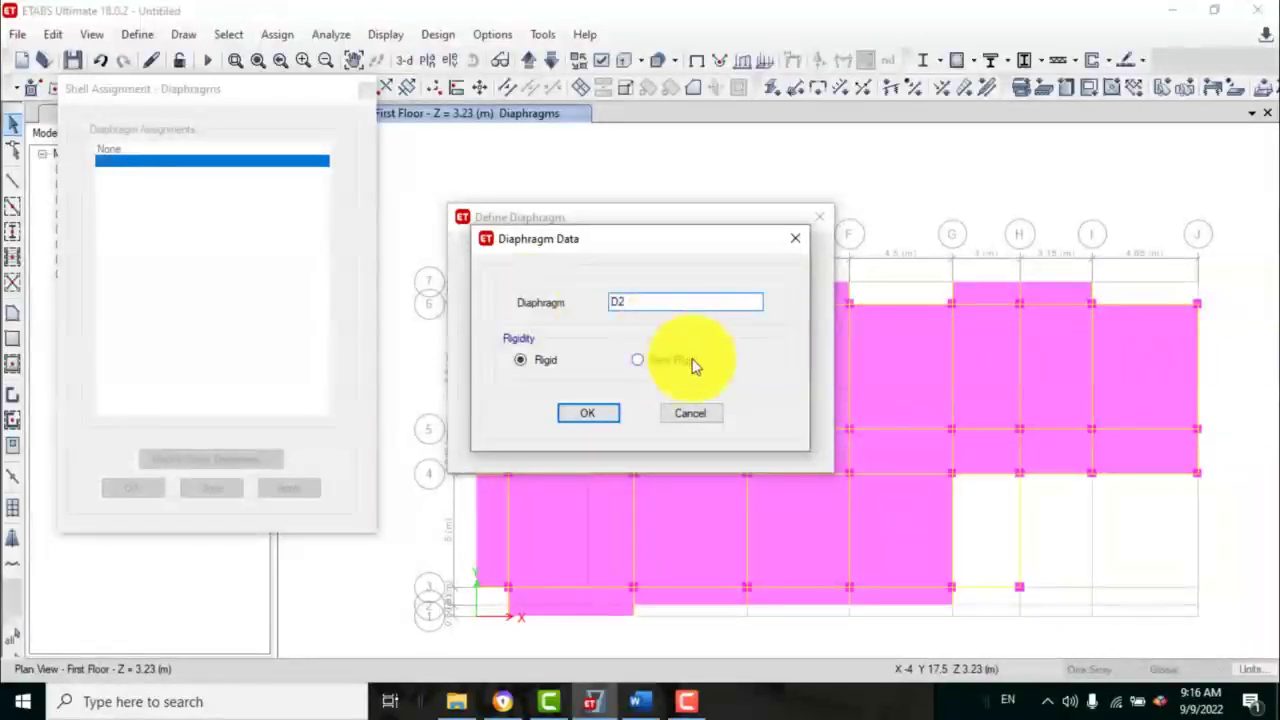
pyautogui.click(587, 413)
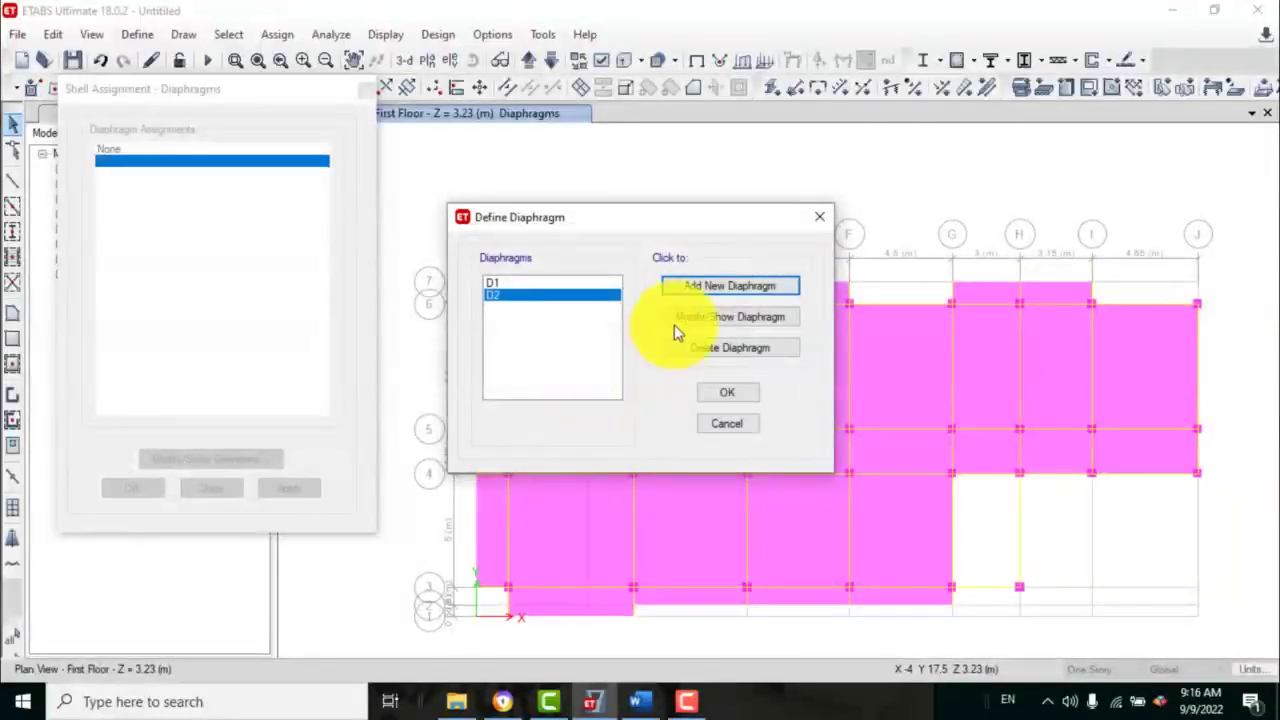
# - Add another rigid diaphragm named D3 and accept the diaphragm definitions
pyautogui.click(689, 290)
pyautogui.moveTo(685, 300); pyautogui.dragTo(500, 308)
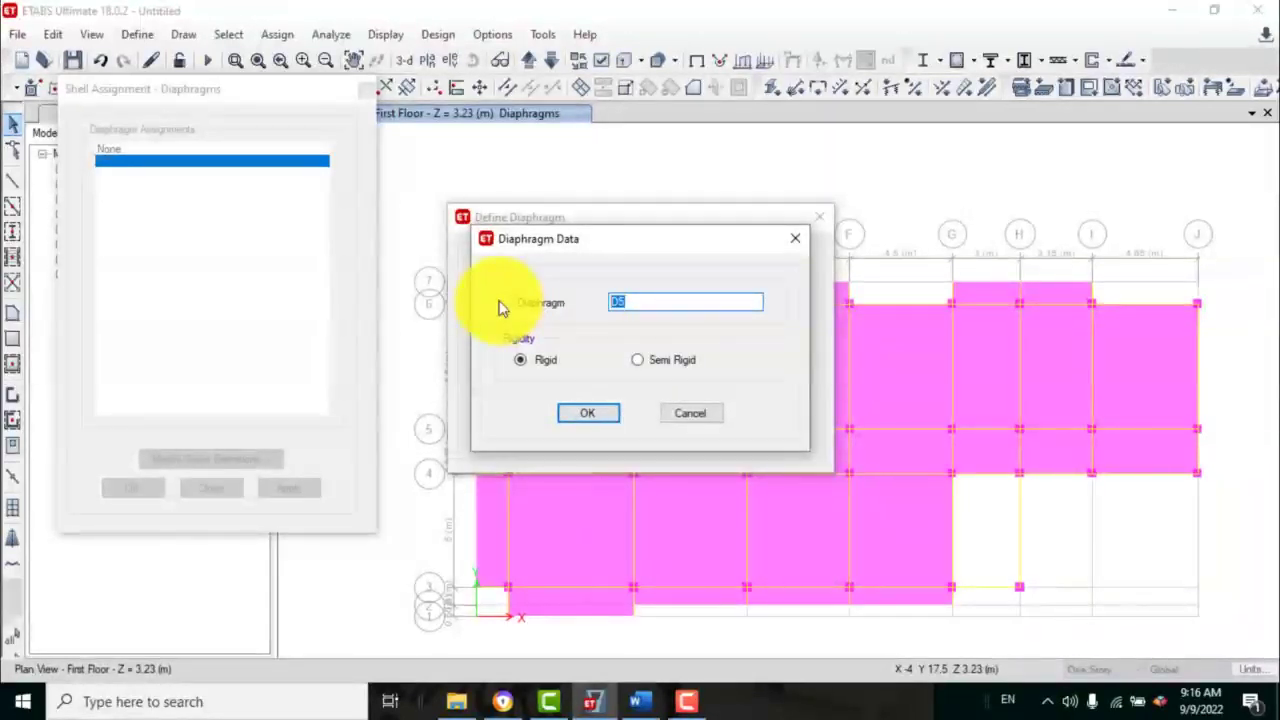
pyautogui.write('D3')
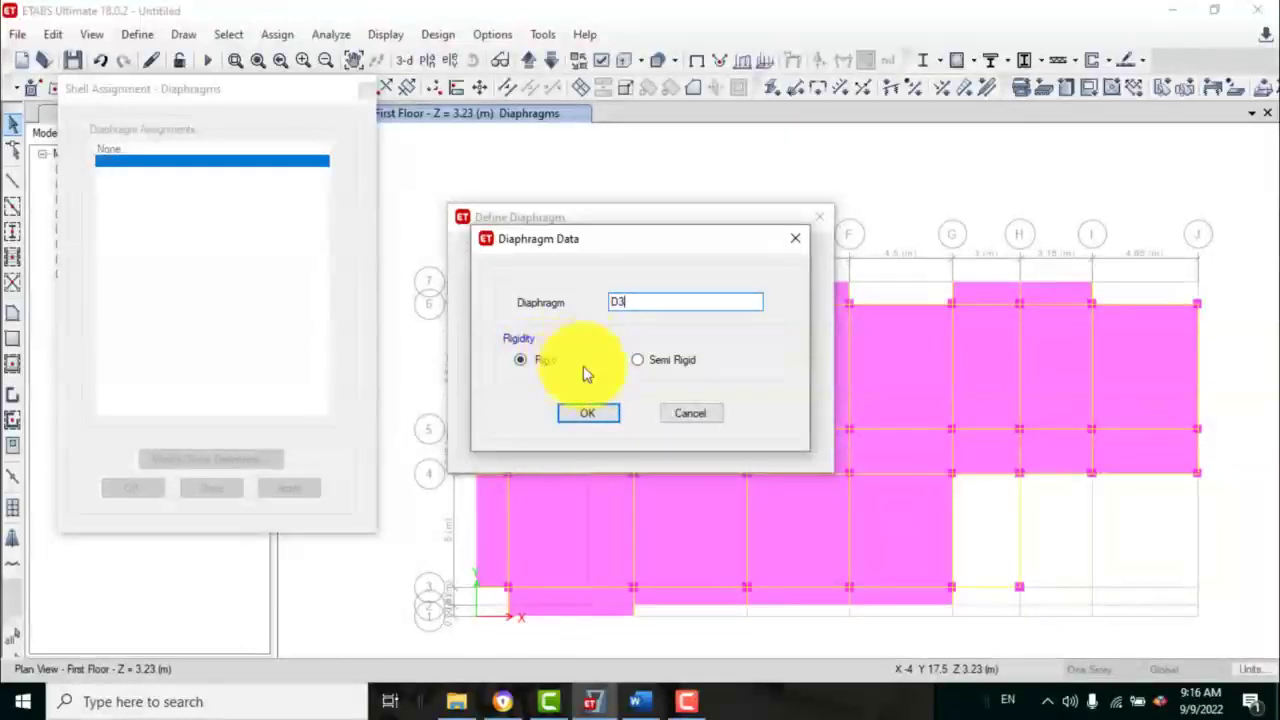
pyautogui.click(599, 416)
pyautogui.click(500, 285)
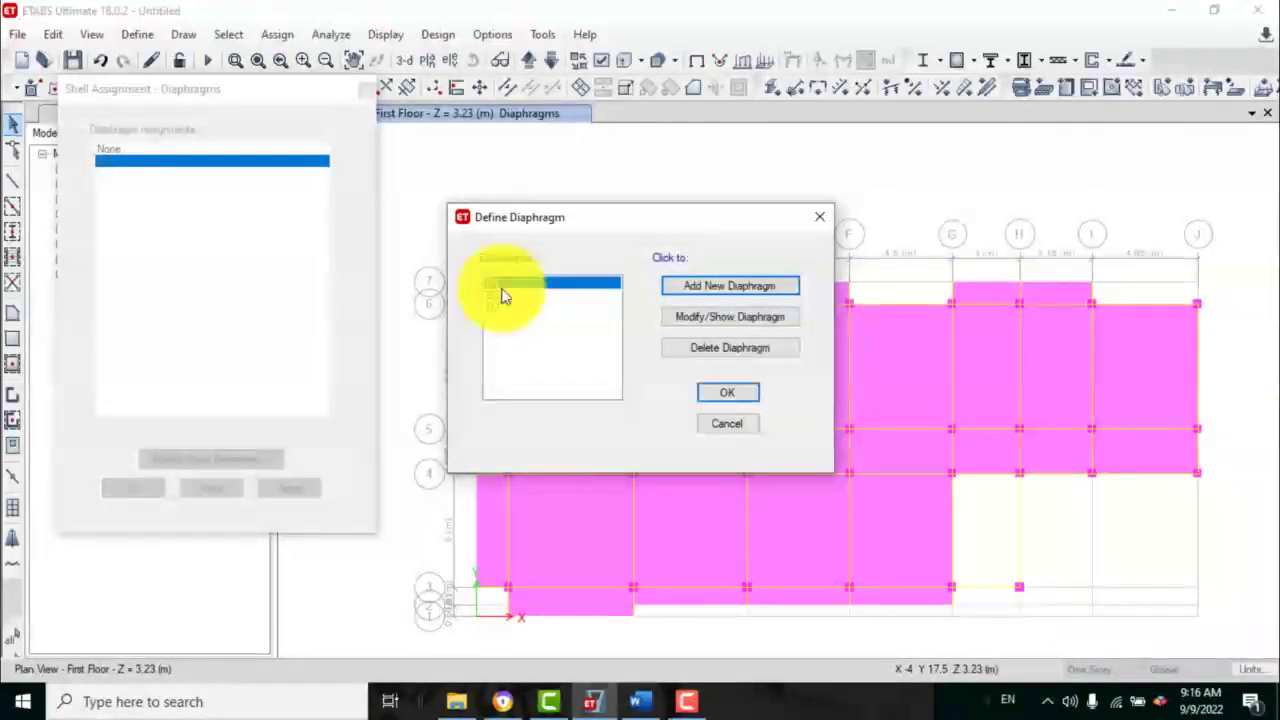
pyautogui.click(505, 297)
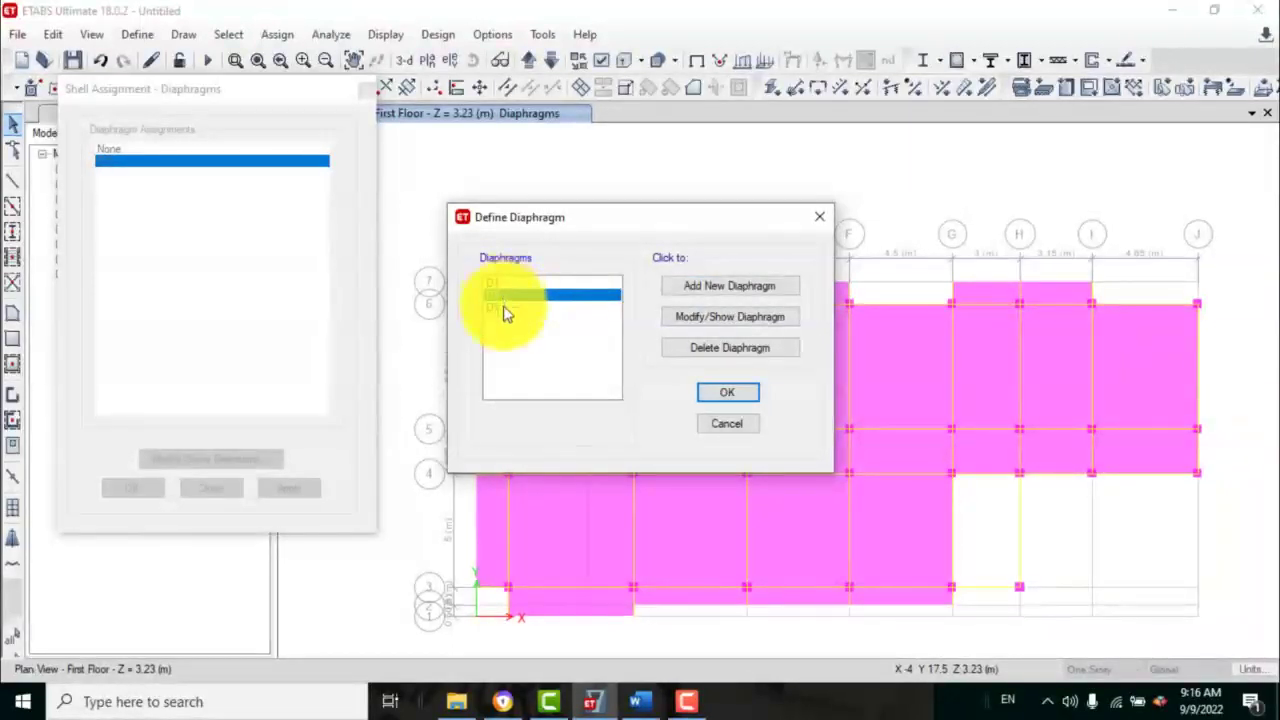
pyautogui.click(506, 308)
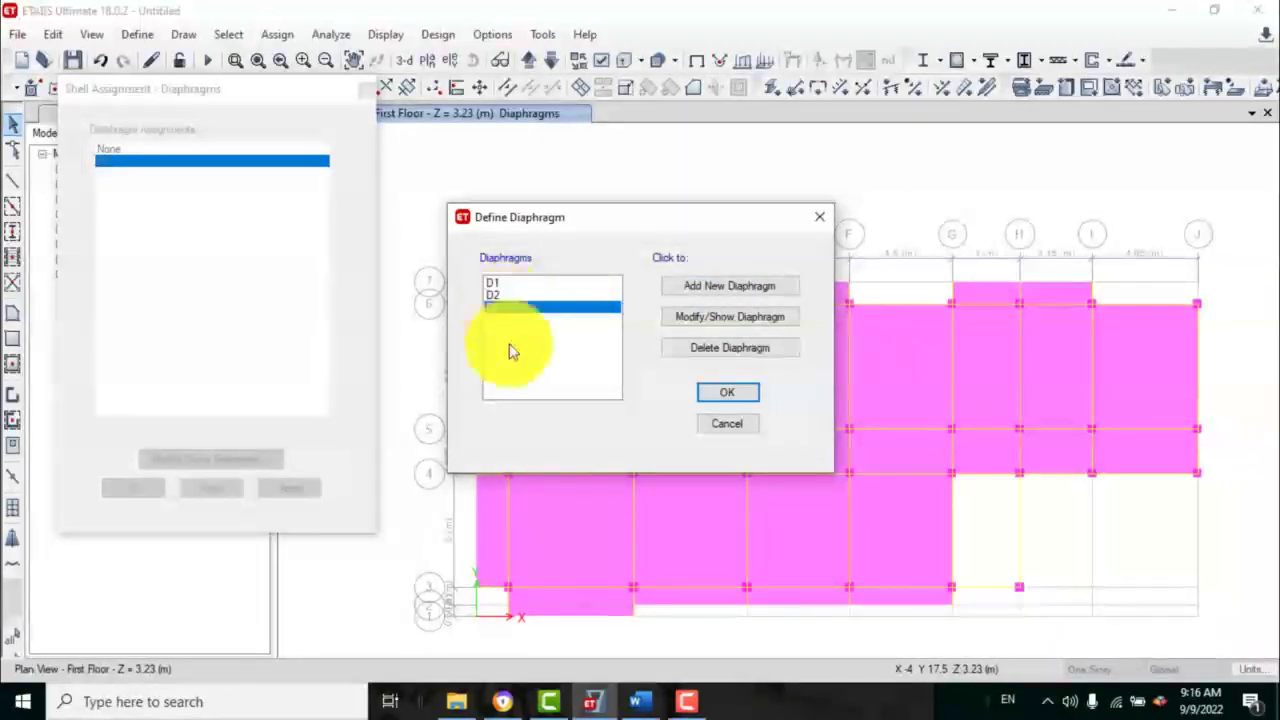
pyautogui.click(727, 394)
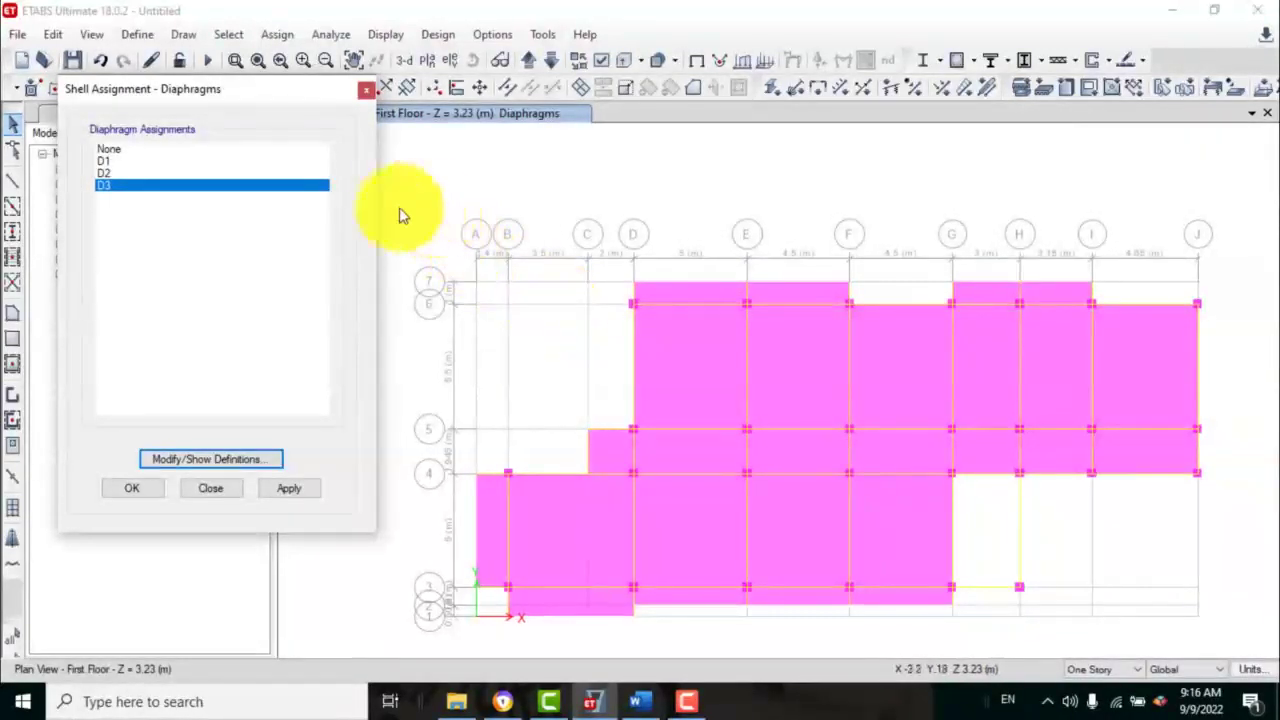
# - Select everything on the First Floor plan and assign rigid diaphragm D1 to its slabs
pyautogui.moveTo(393, 208); pyautogui.dragTo(1225, 648)
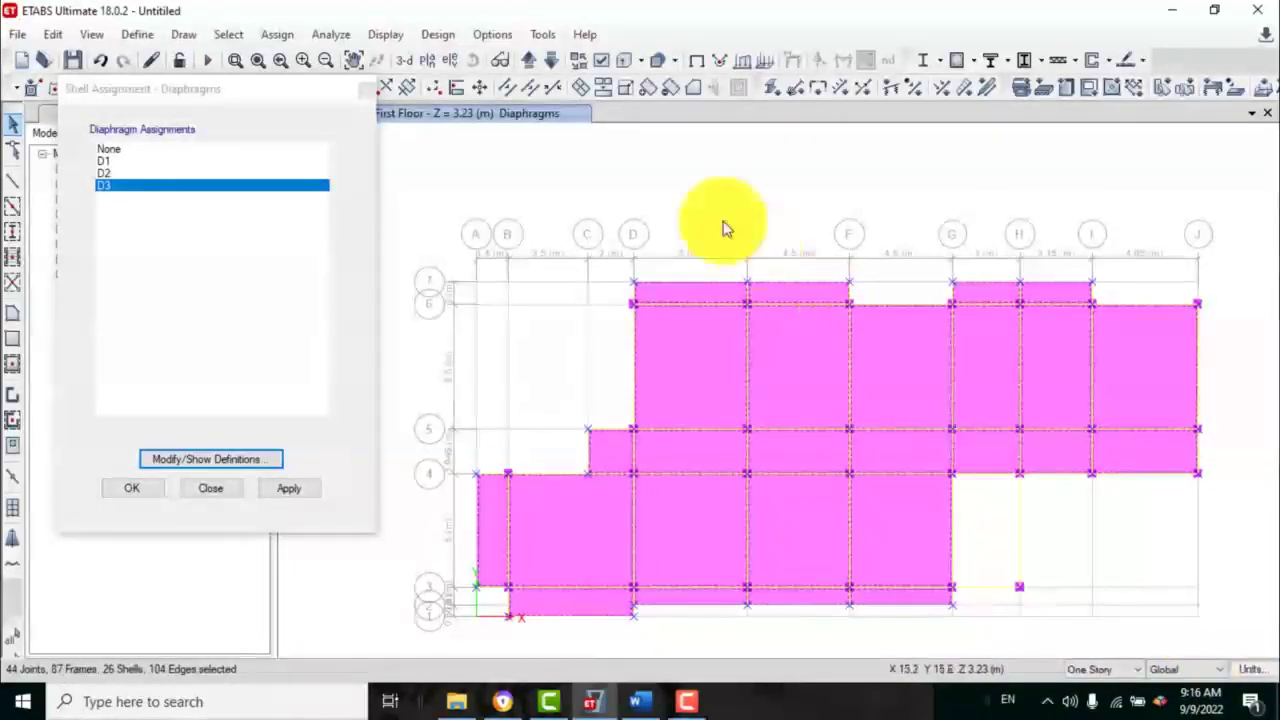
pyautogui.moveTo(230, 98); pyautogui.dragTo(164, 110)
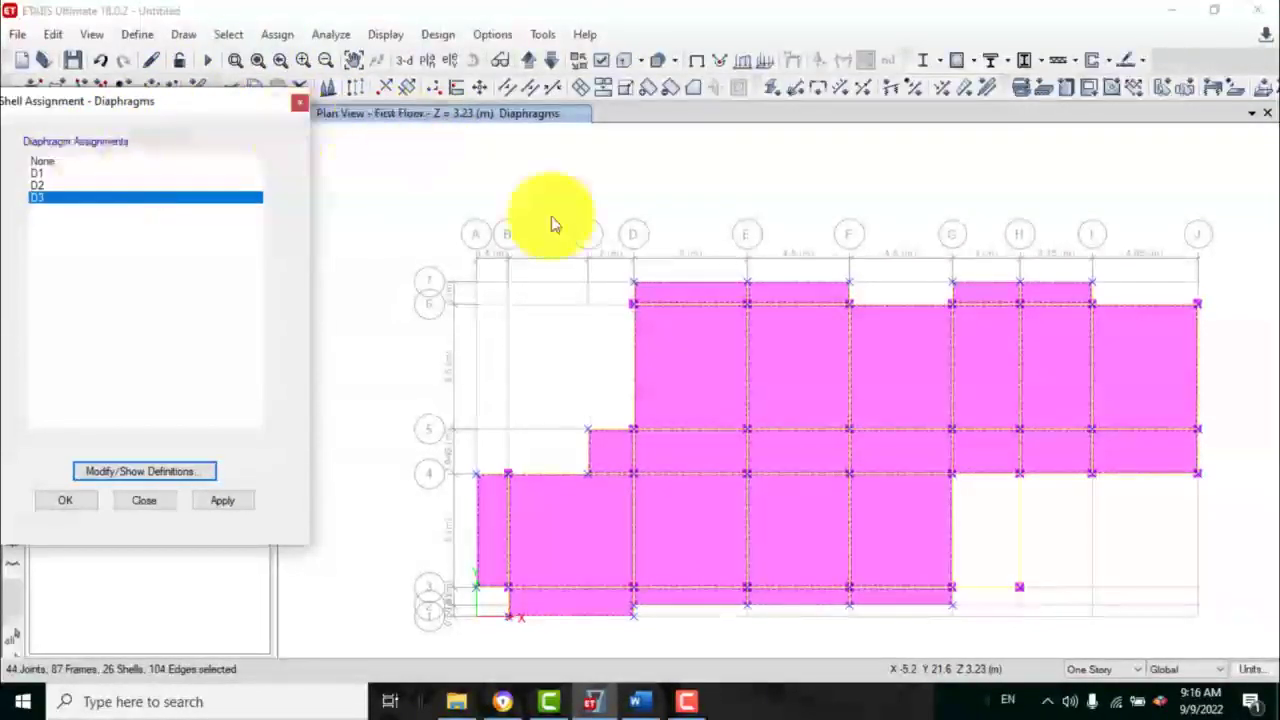
pyautogui.click(47, 173)
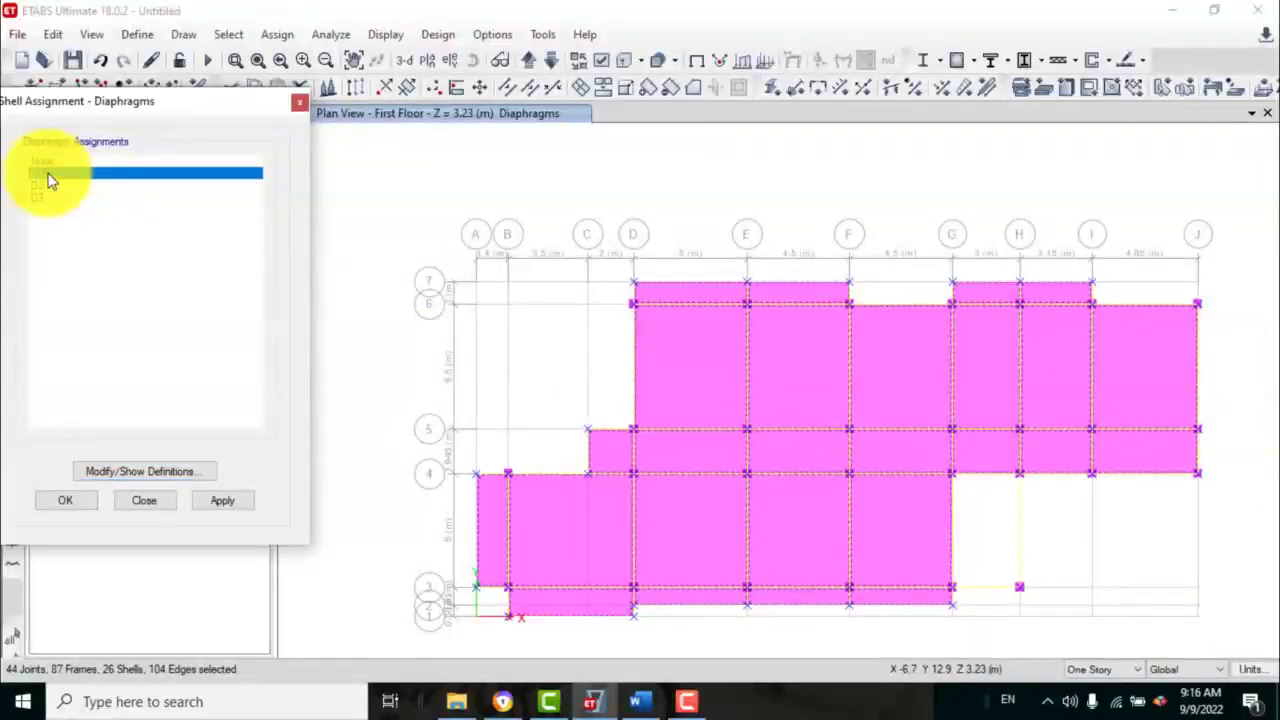
pyautogui.click(203, 499)
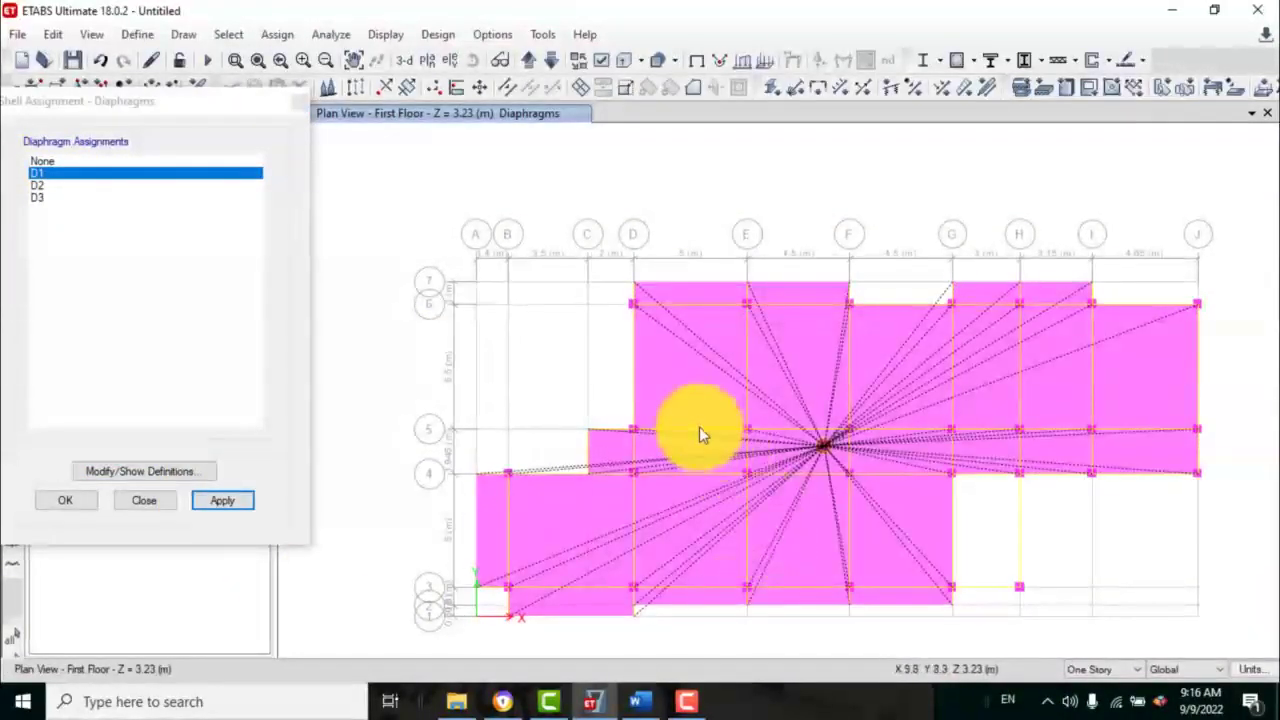
# - Move up to the Second Floor plan, select the whole floor and assign diaphragm D2
pyautogui.click(528, 62)
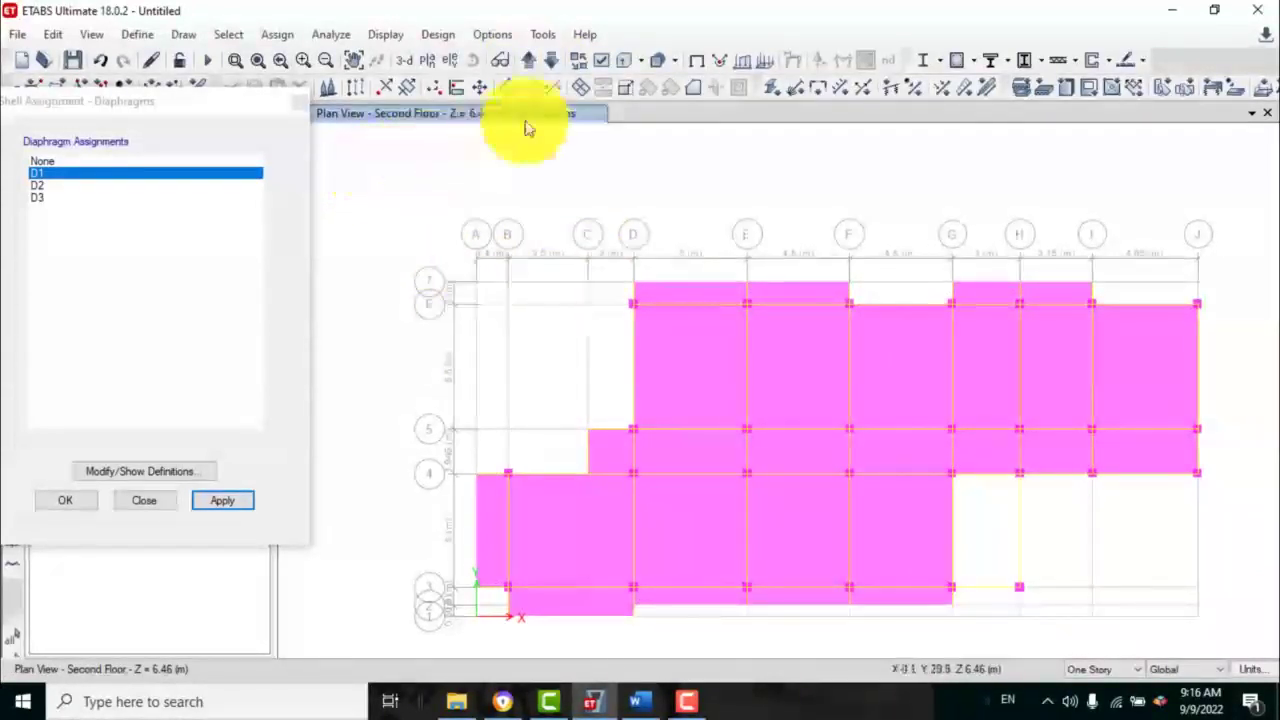
pyautogui.moveTo(376, 190); pyautogui.dragTo(1216, 645)
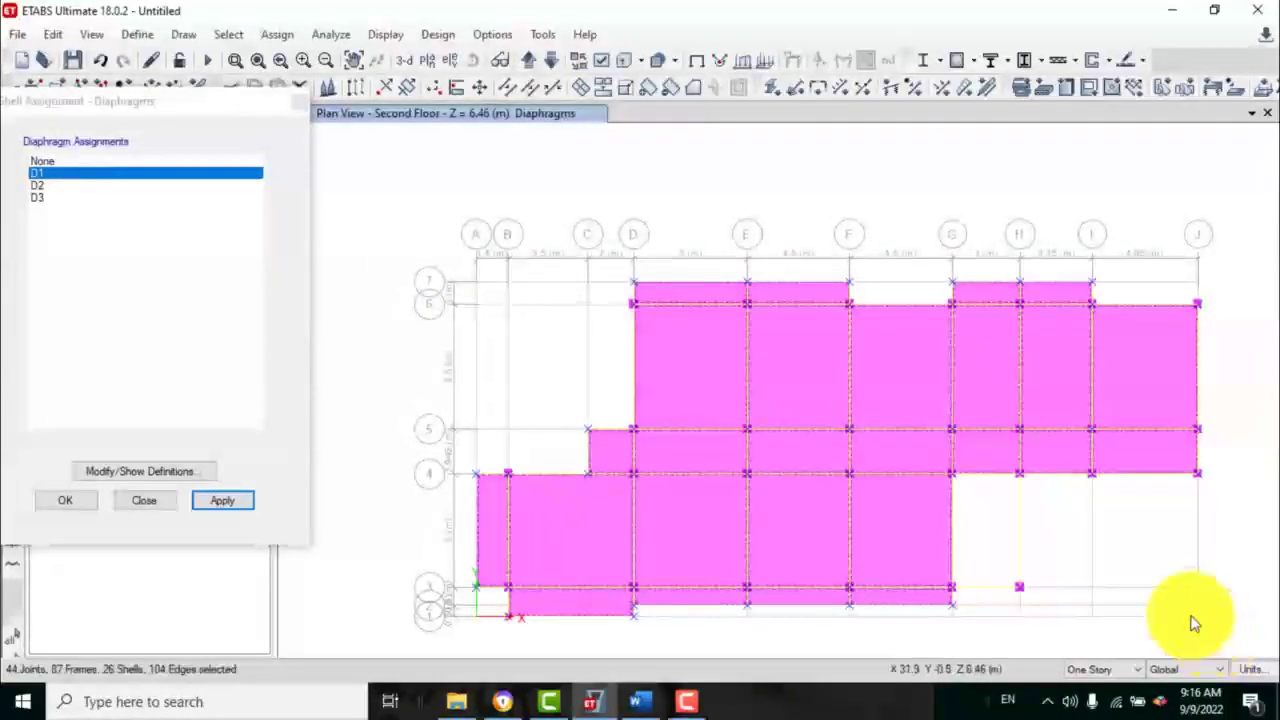
pyautogui.click(35, 187)
pyautogui.click(226, 500)
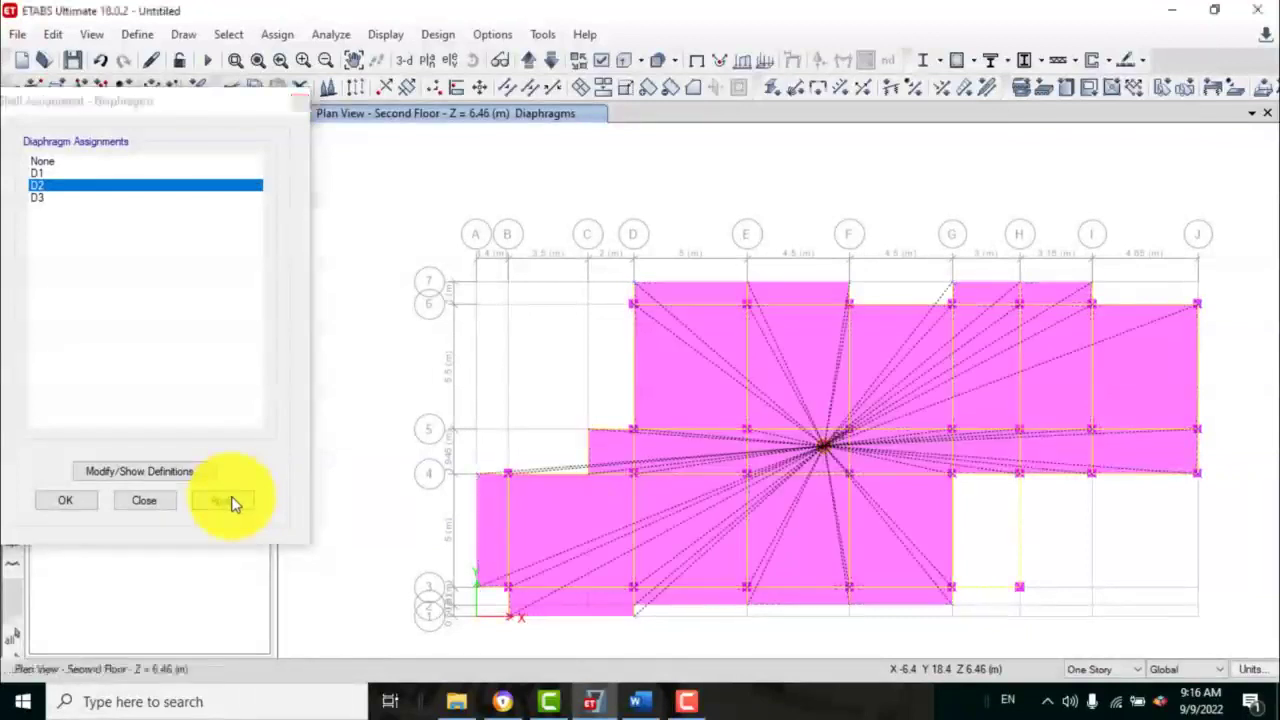
# - Move up to the Third Floor plan, assign diaphragm D3 to the whole floor and finish the diaphragm assignment
pyautogui.click(524, 60)
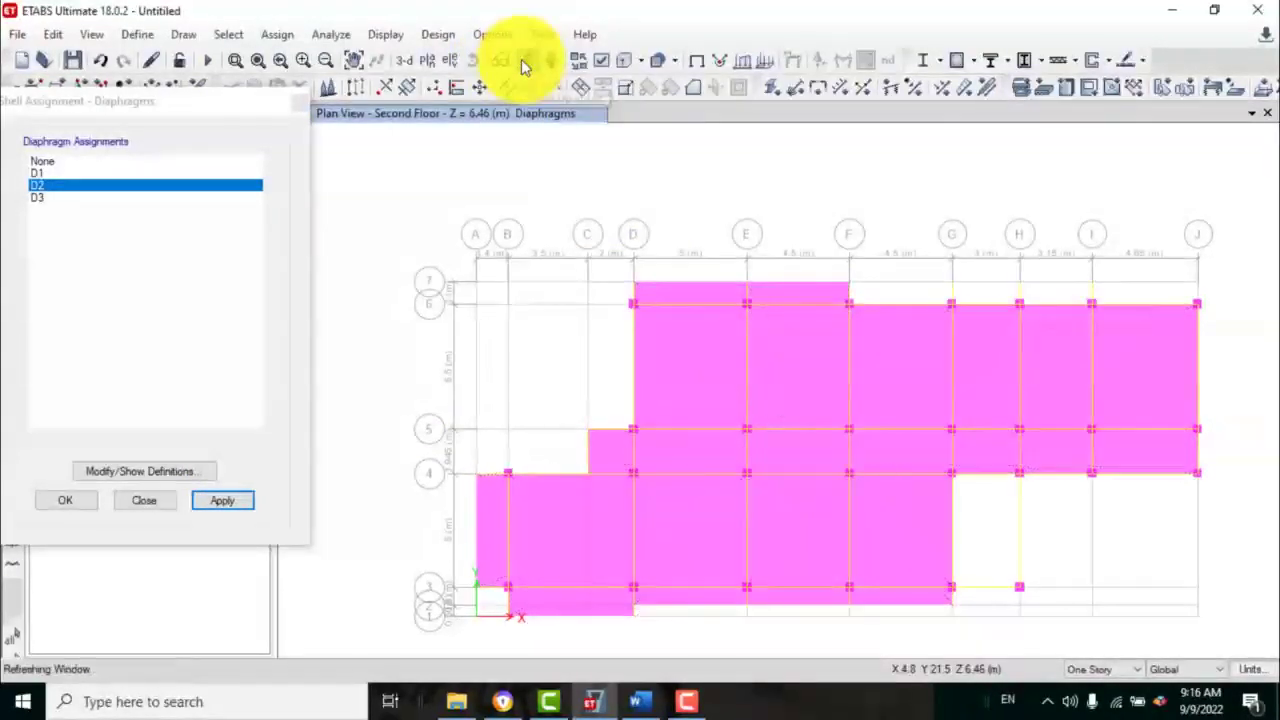
pyautogui.moveTo(394, 198); pyautogui.dragTo(1229, 643)
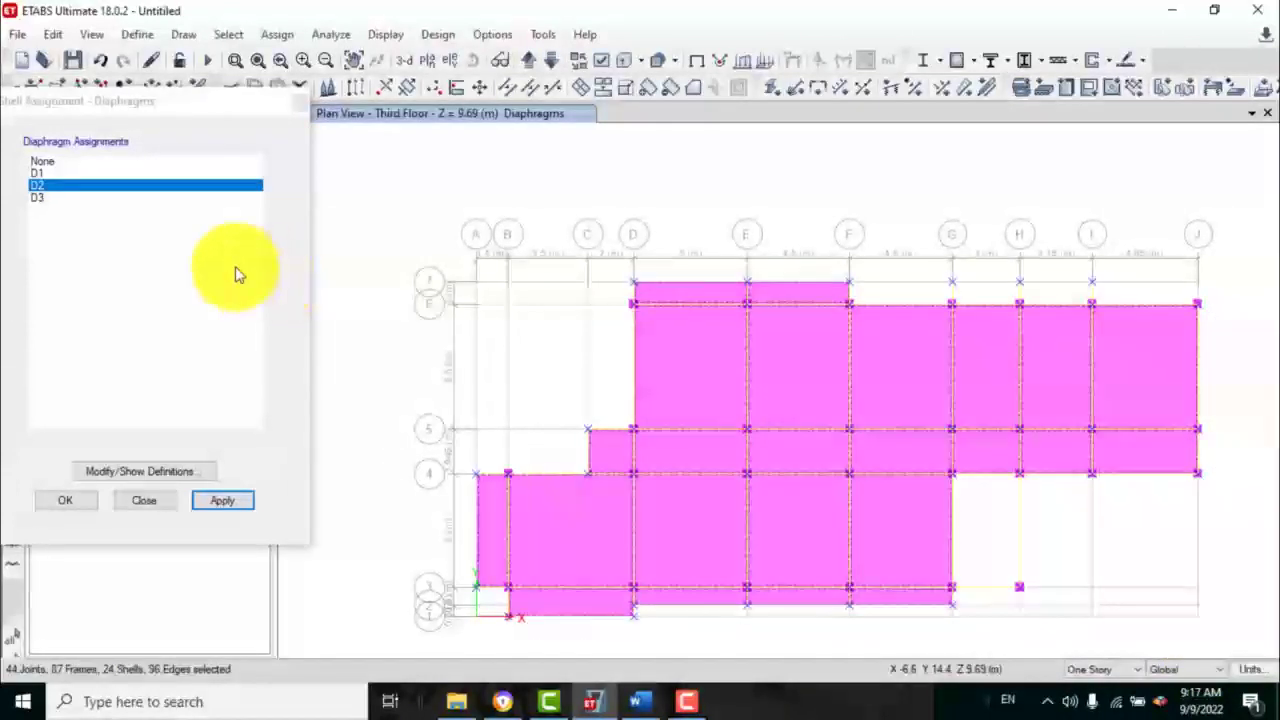
pyautogui.click(37, 198)
pyautogui.click(216, 503)
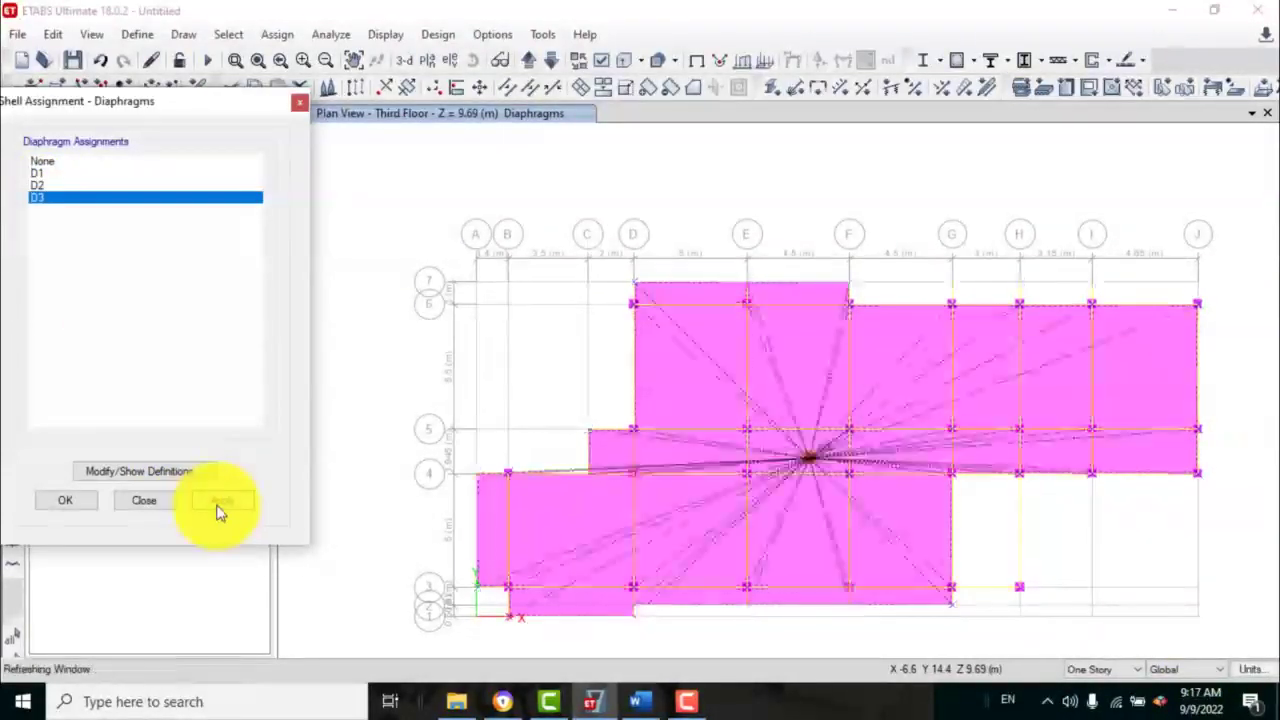
pyautogui.click(85, 507)
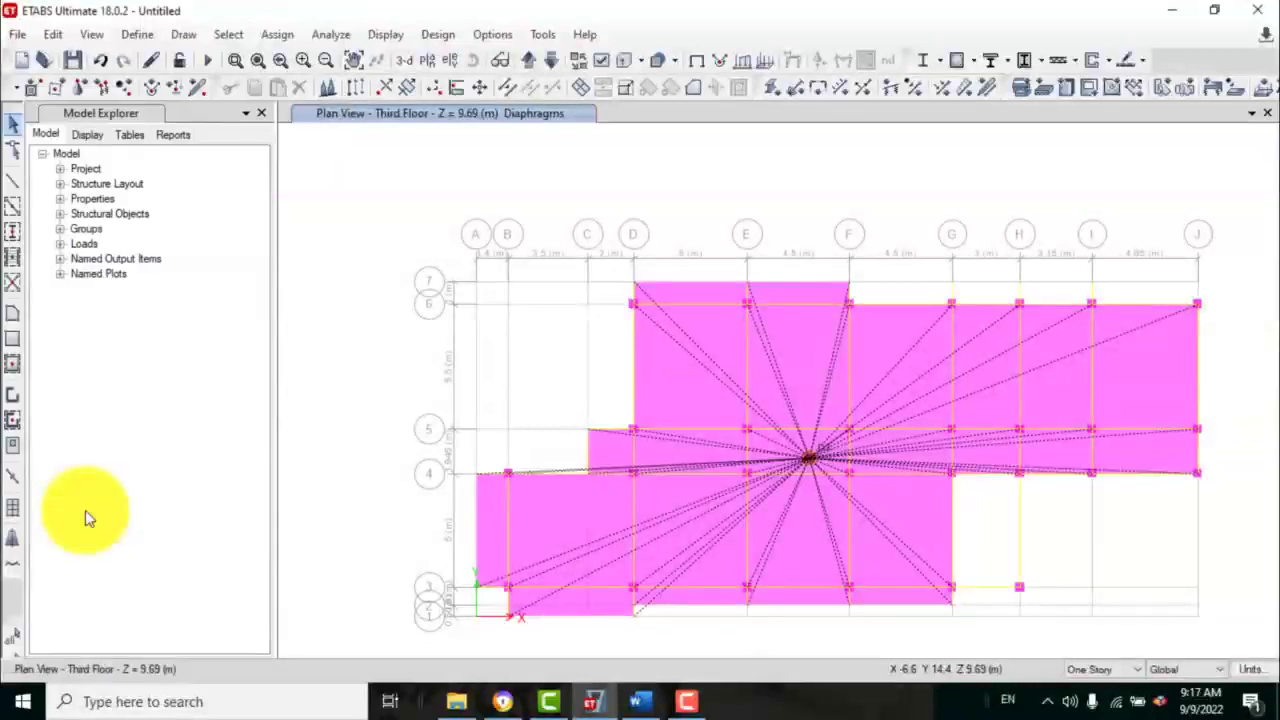
# - Show the model in 3D and clear the display of the diaphragm assignments
pyautogui.click(402, 66)
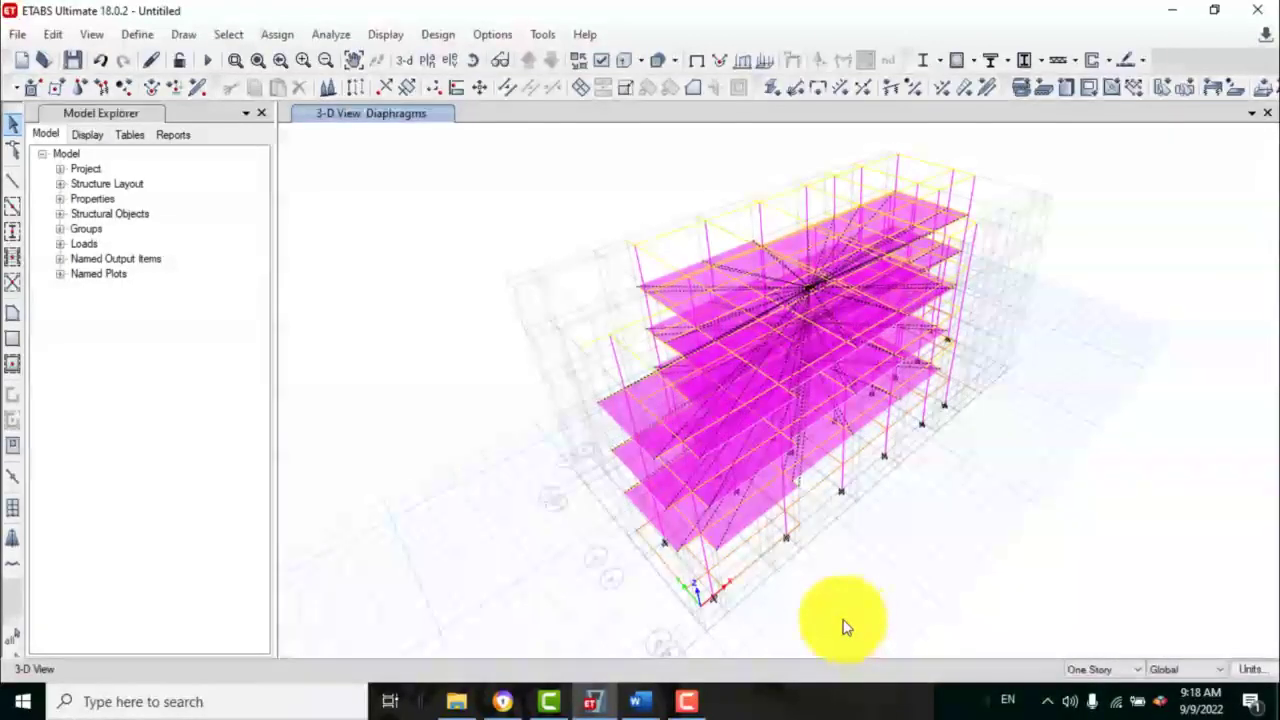
pyautogui.click(343, 36)
pyautogui.moveTo(286, 34)
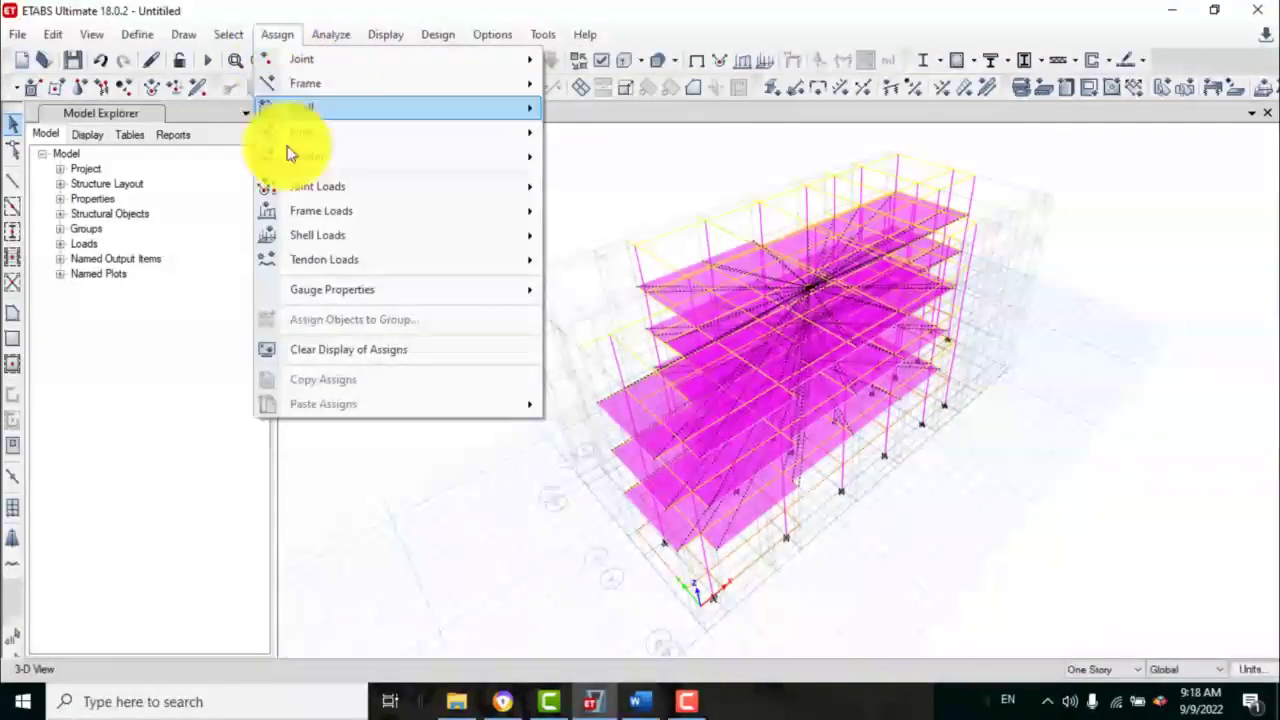
pyautogui.click(306, 353)
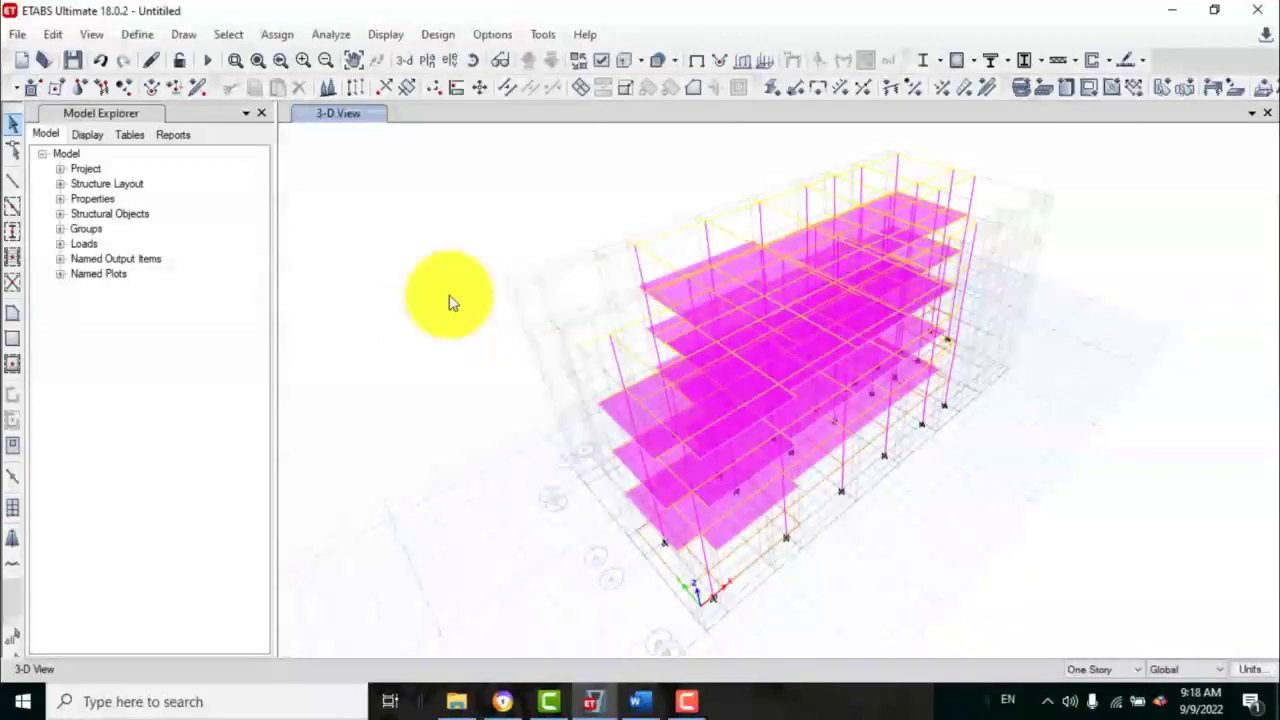
# - Open the First Floor in plan view
pyautogui.click(432, 60)
pyautogui.click(530, 323)
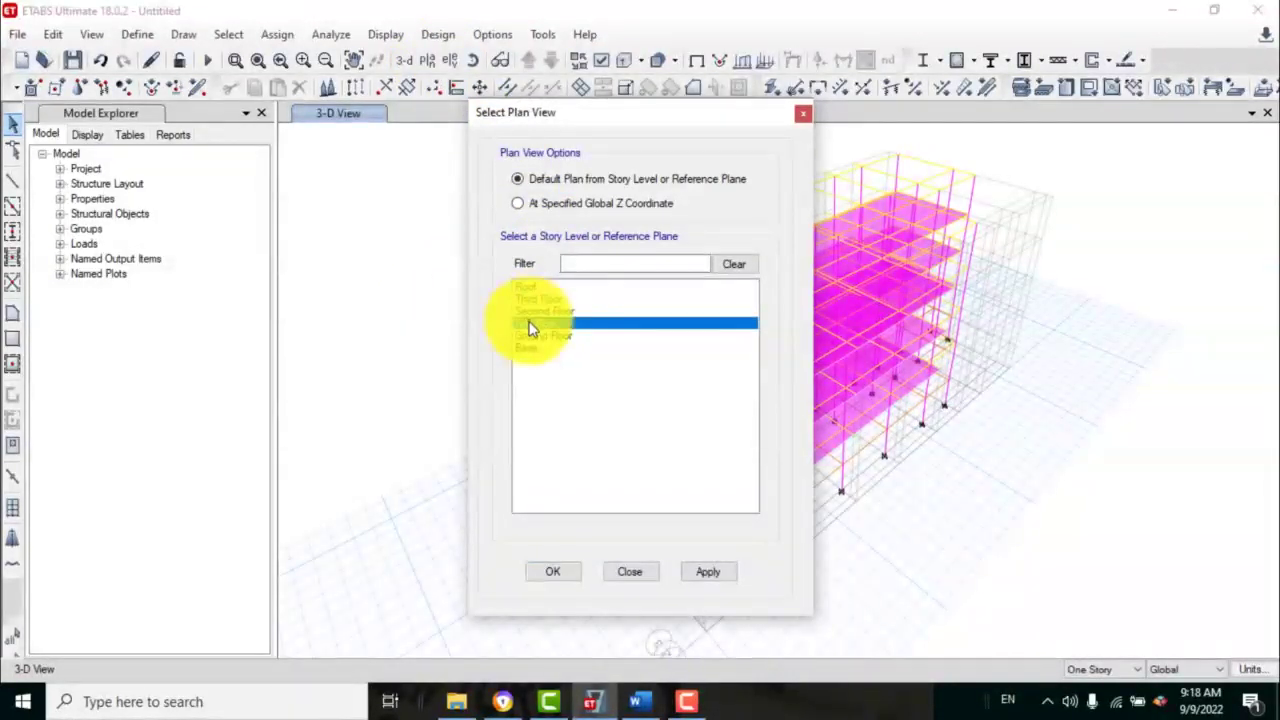
pyautogui.click(553, 571)
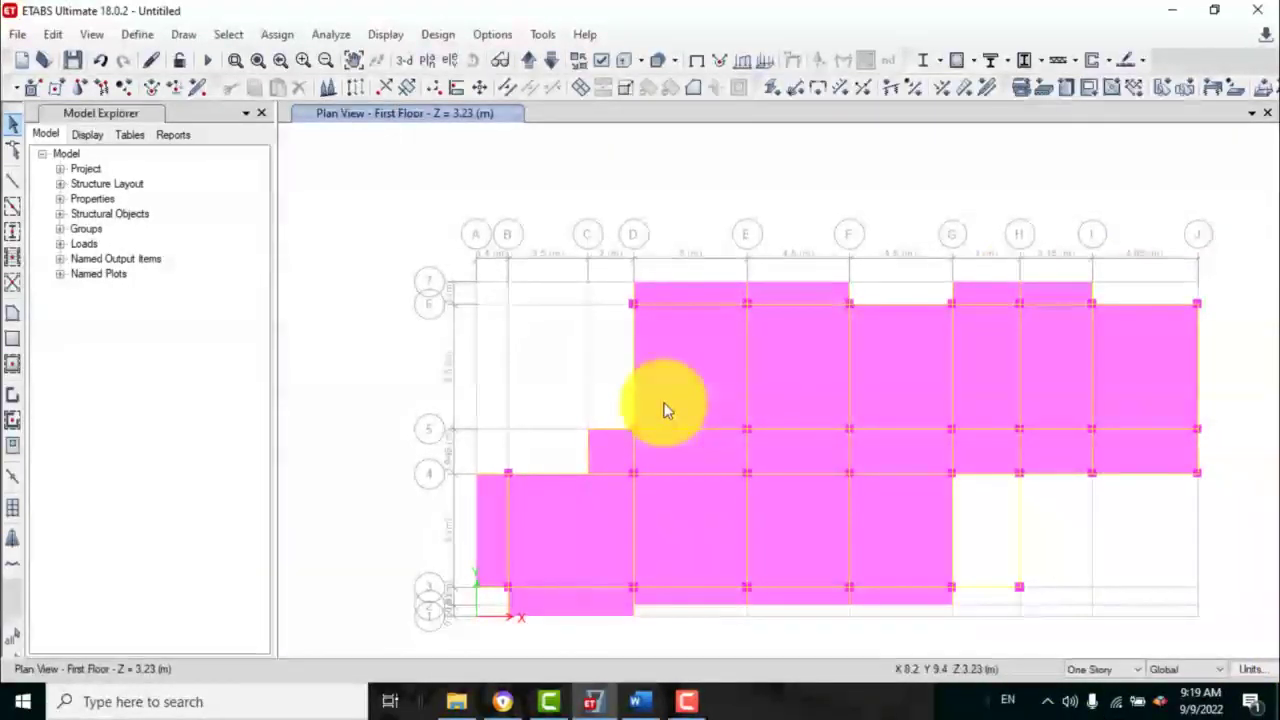
# - Turn on the display of the shell analysis mesh and apply the view options to all windows
pyautogui.click(597, 62)
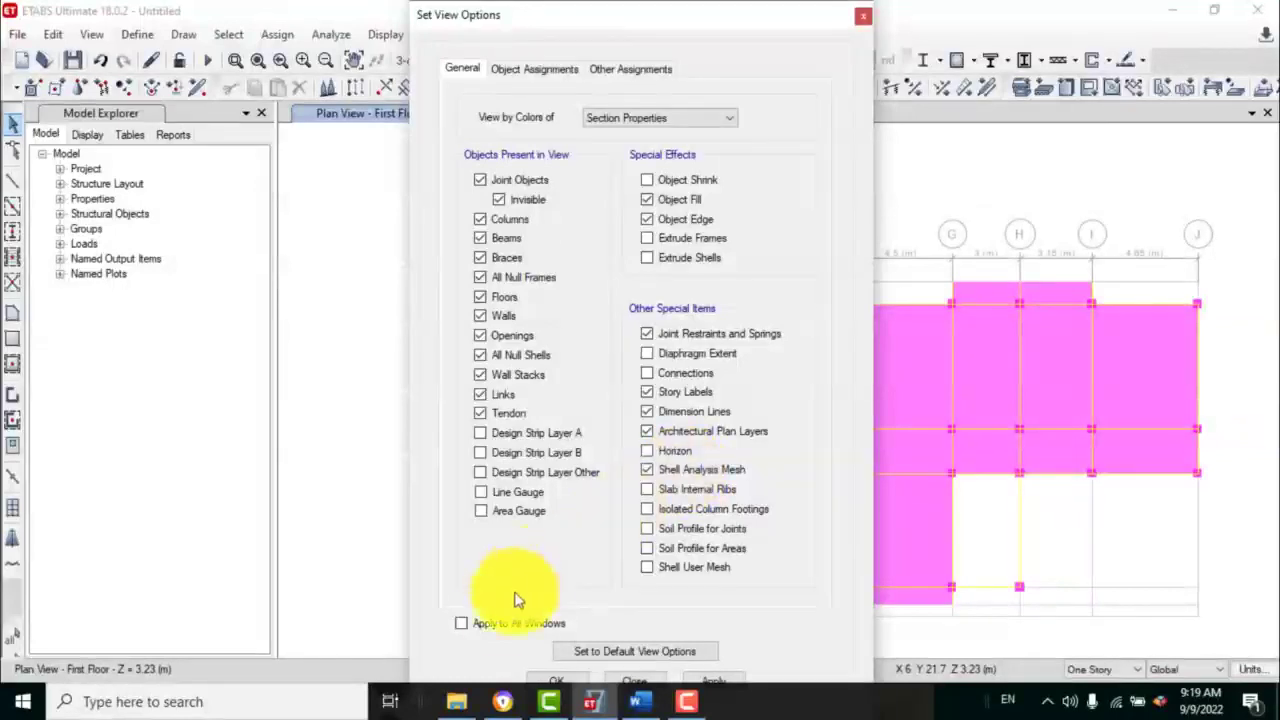
pyautogui.click(461, 623)
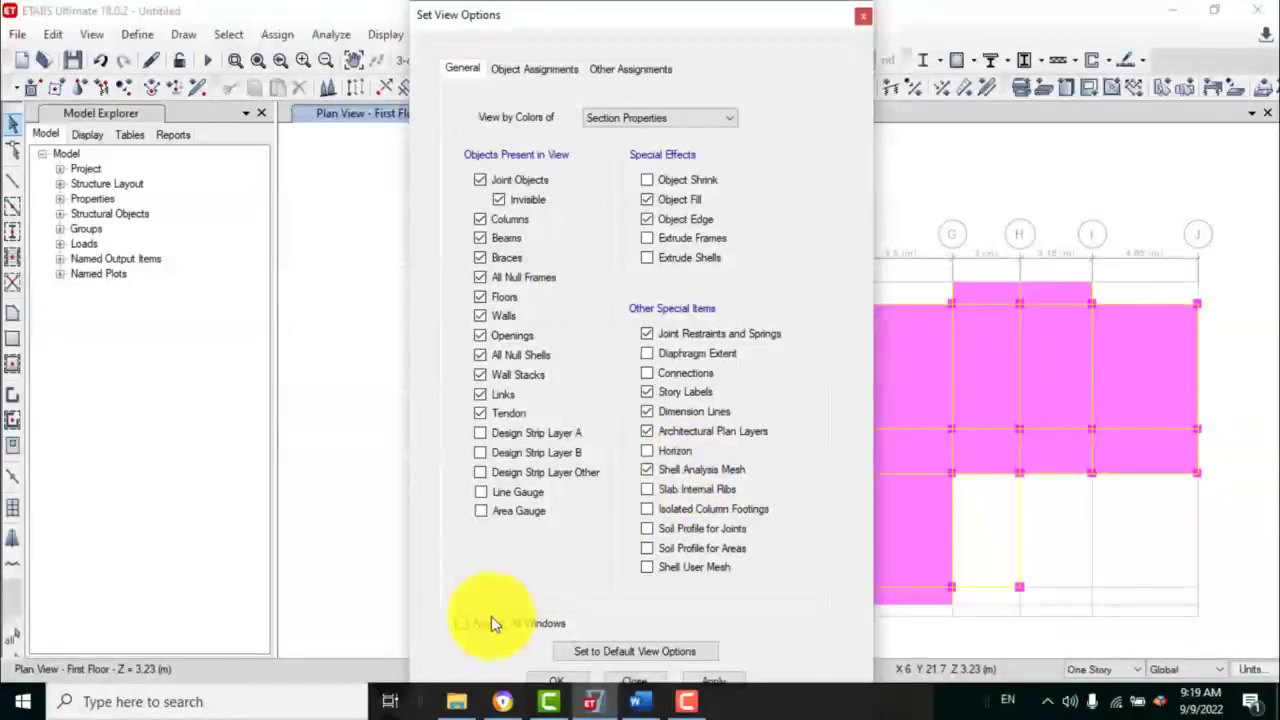
pyautogui.click(586, 680)
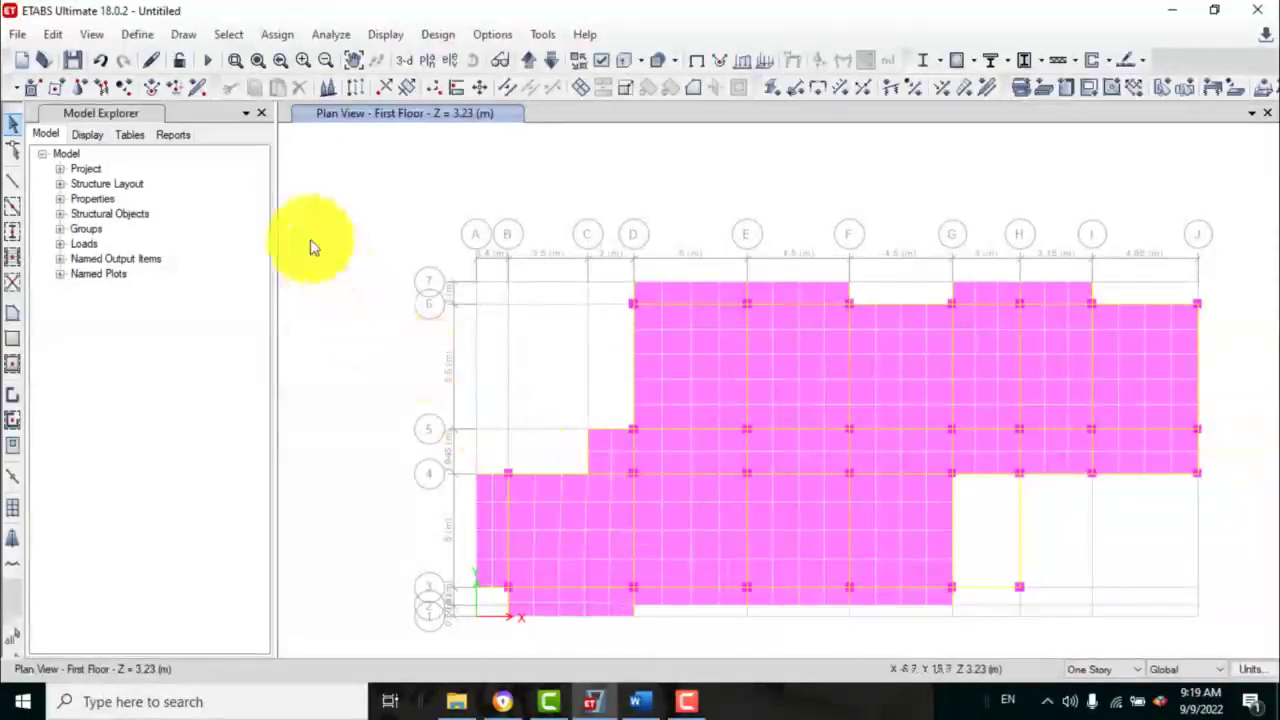
# - Set the approximate maximum mesh size for automatic floor meshing to 0.5 m, using the general mesh
pyautogui.click(323, 40)
pyautogui.click(323, 40)
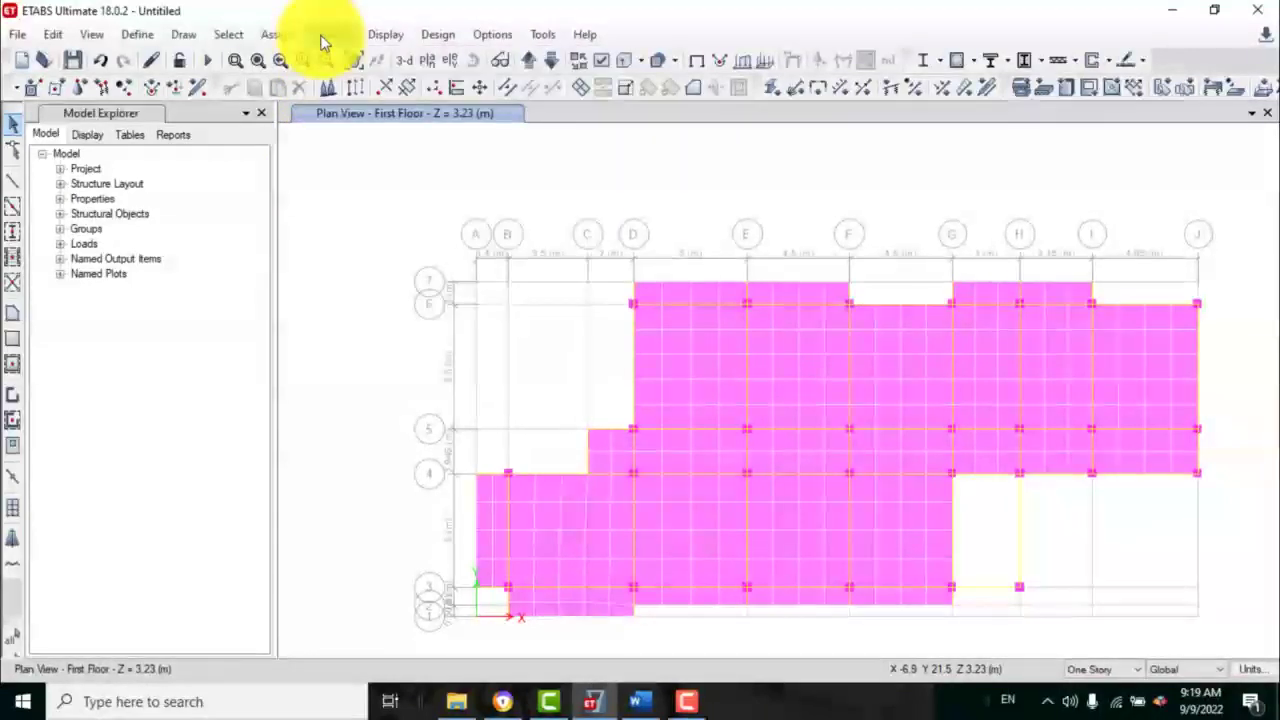
pyautogui.click(322, 40)
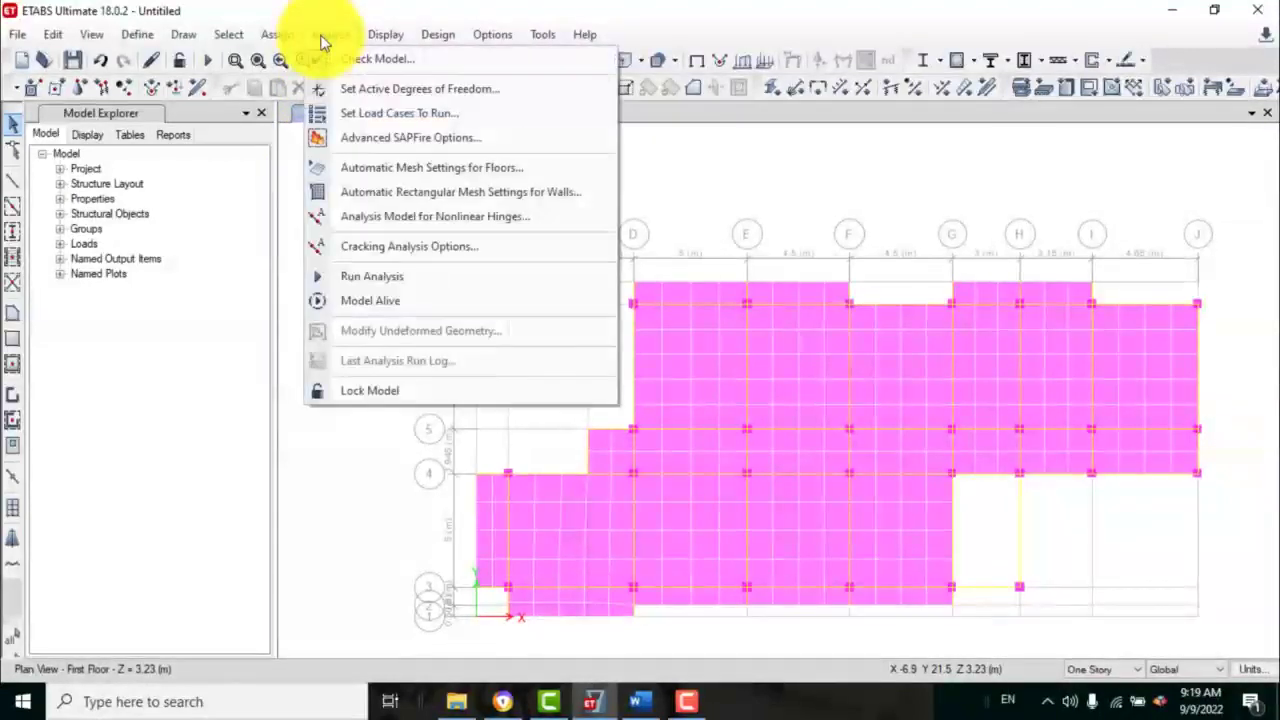
pyautogui.click(369, 177)
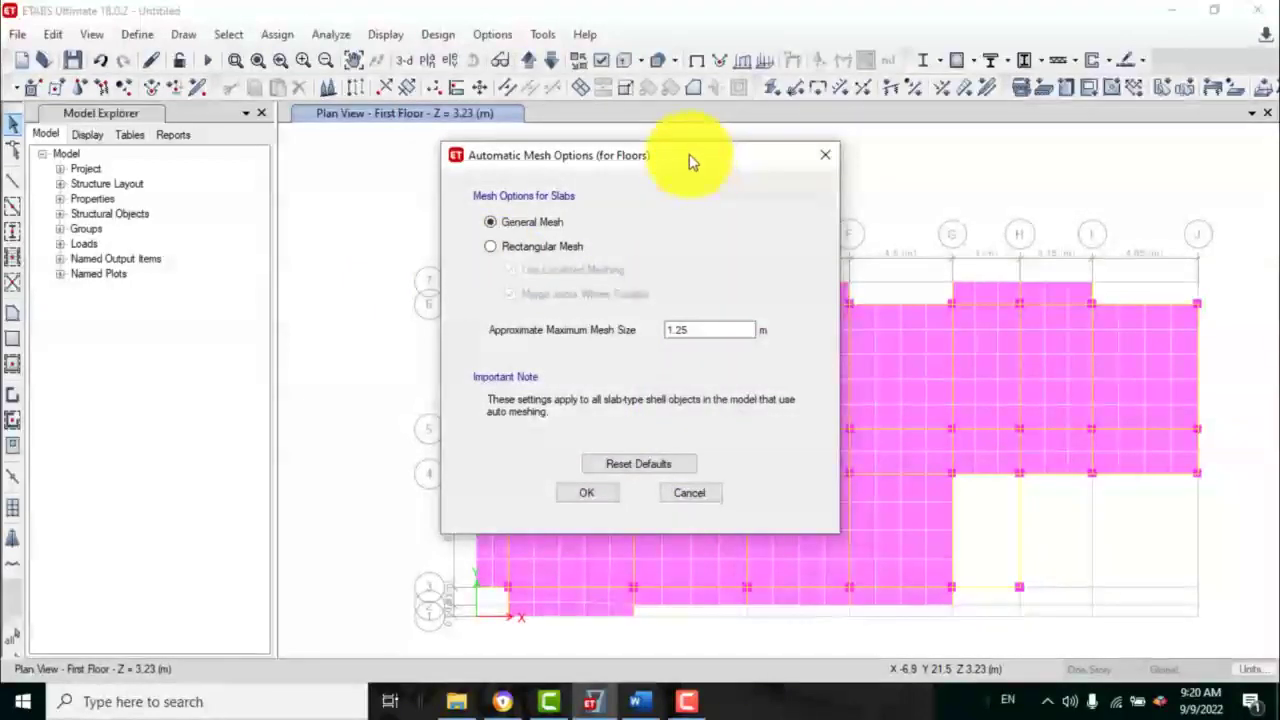
pyautogui.moveTo(697, 168); pyautogui.dragTo(345, 183)
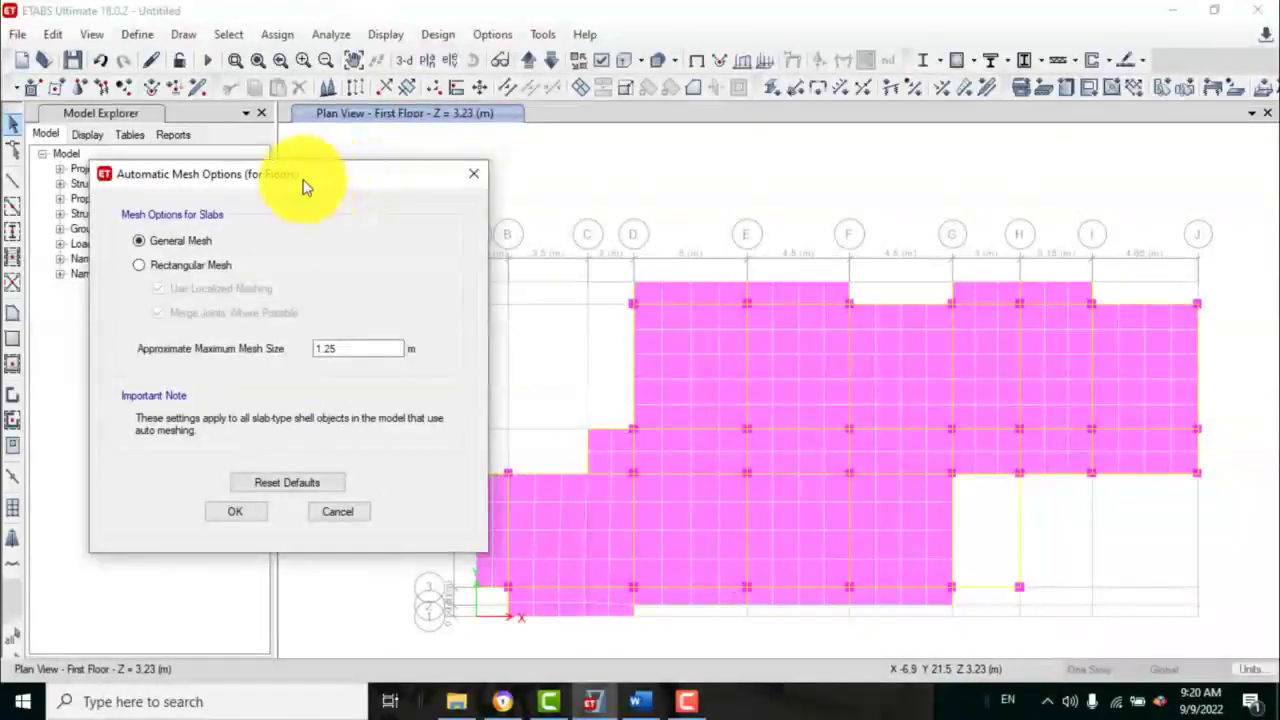
pyautogui.click(352, 347)
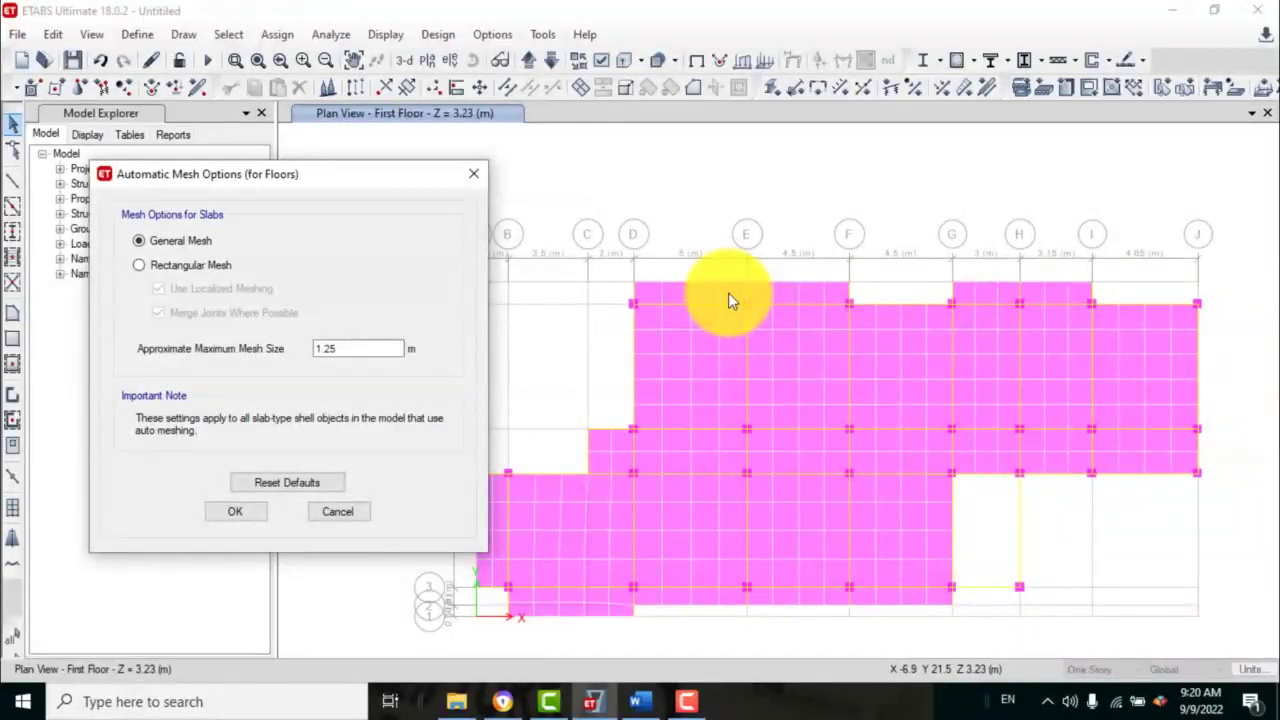
pyautogui.moveTo(363, 348); pyautogui.dragTo(270, 358)
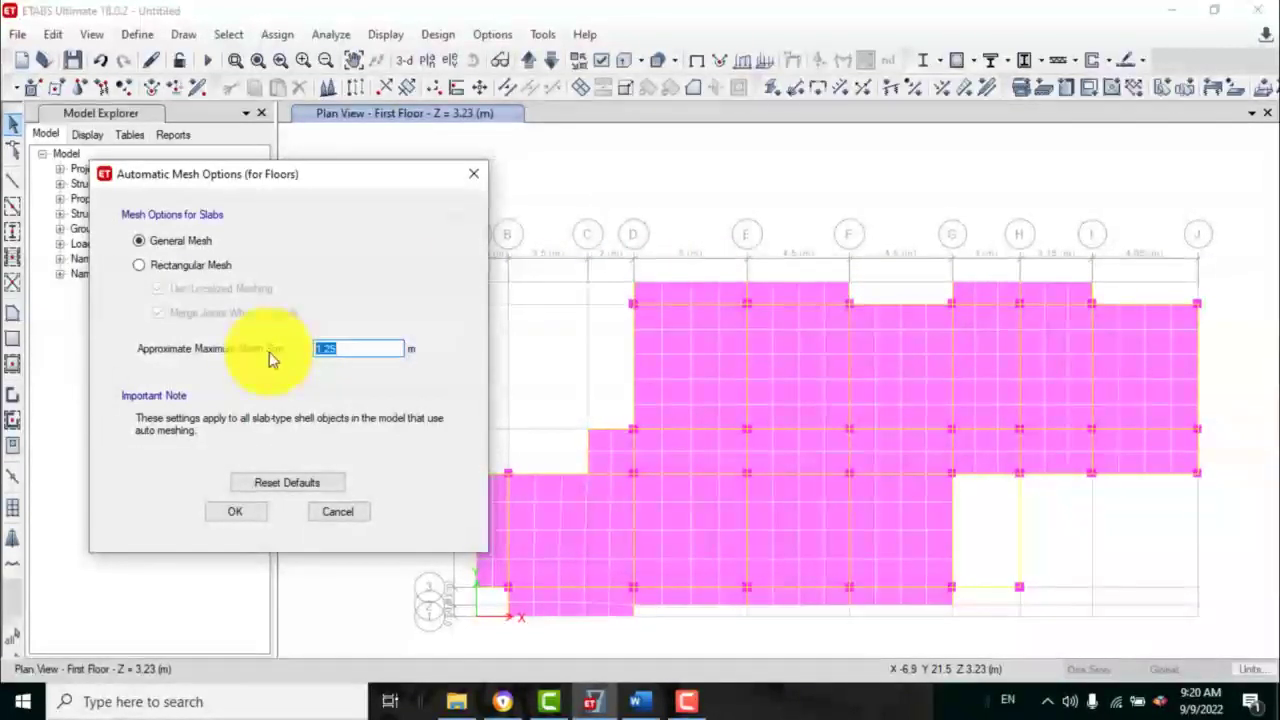
pyautogui.write('0.5')
pyautogui.click(216, 514)
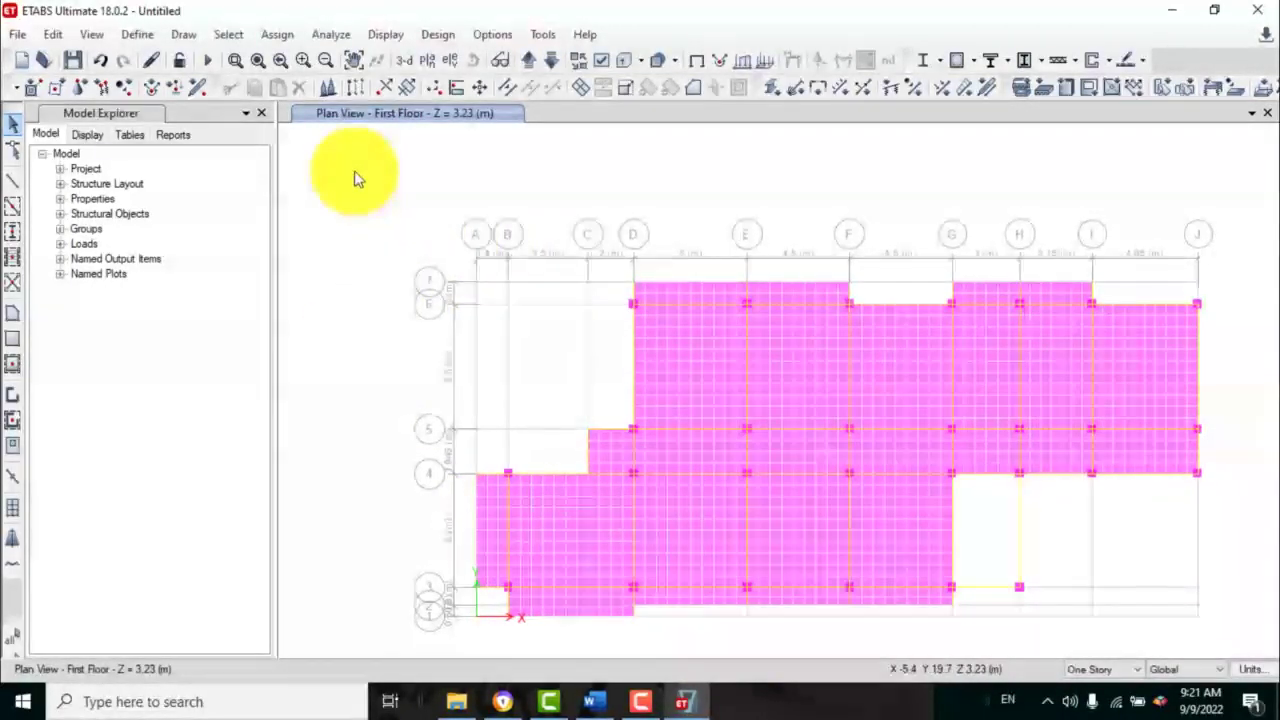
# - Select the whole First Floor and examine its floor auto mesh options, including meshing objects 2 by 2, without applying any change
pyautogui.moveTo(356, 173); pyautogui.dragTo(1233, 656)
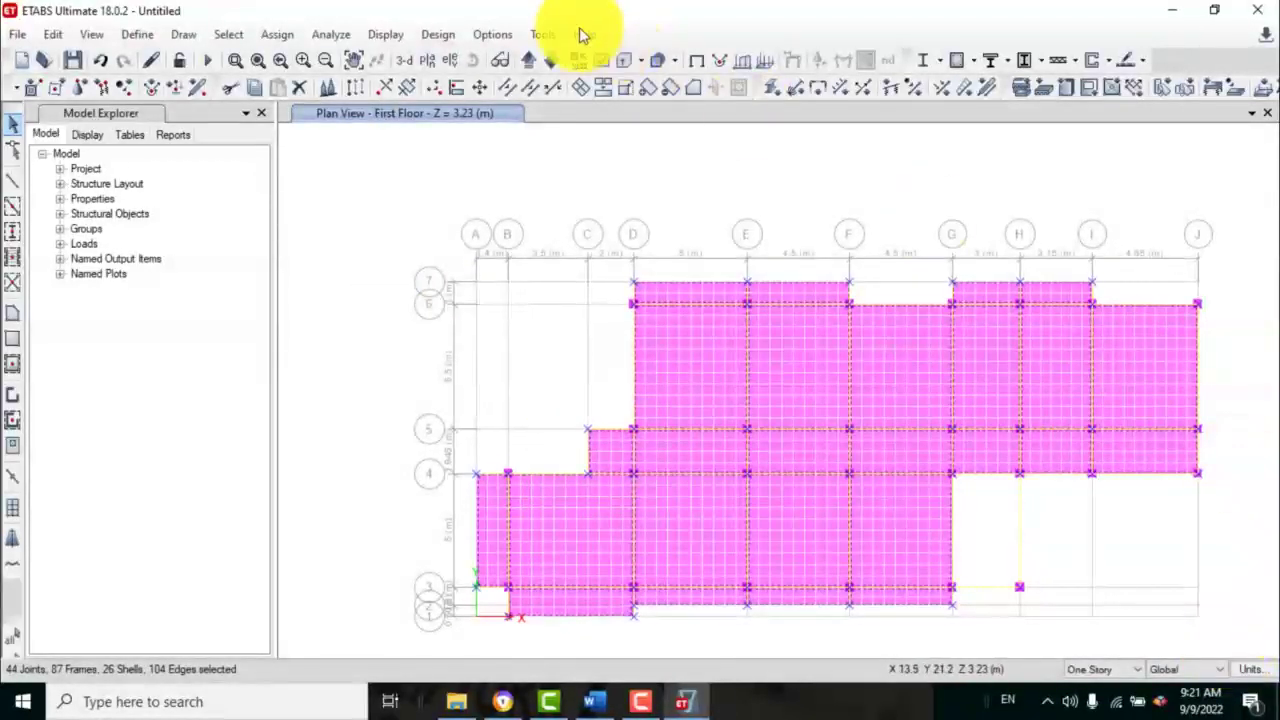
pyautogui.click(278, 34)
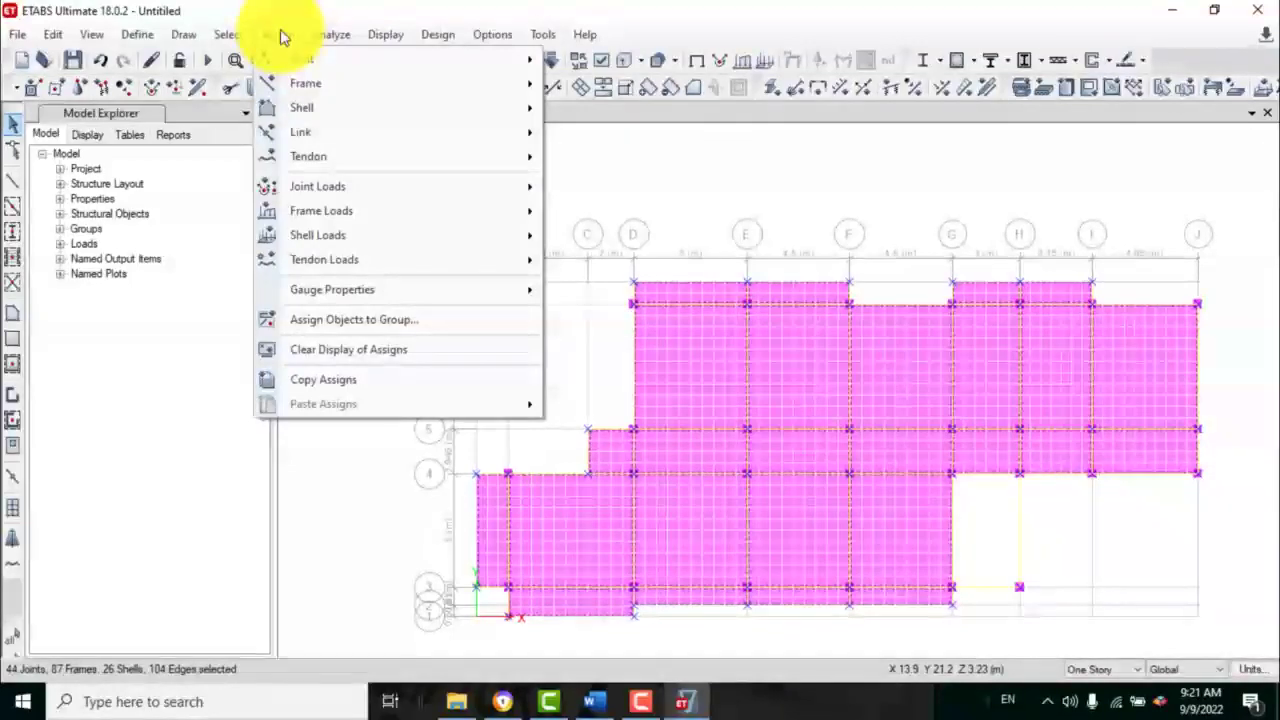
pyautogui.moveTo(316, 116)
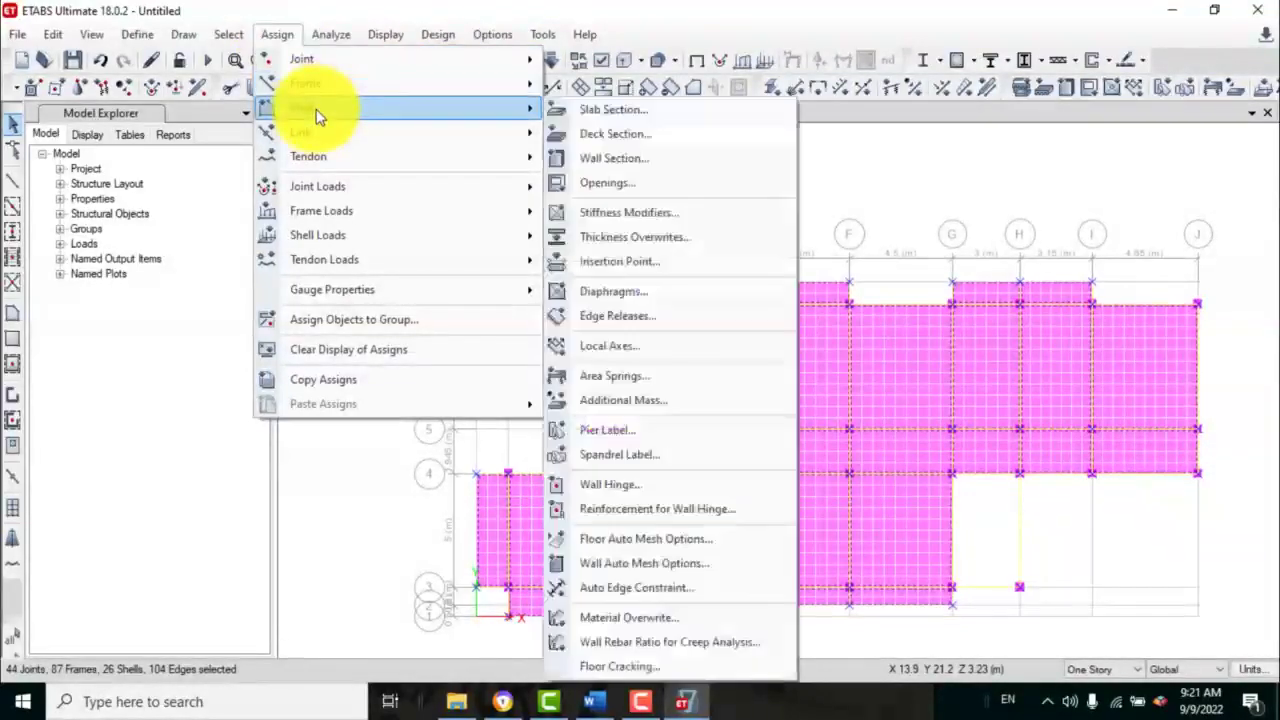
pyautogui.click(647, 547)
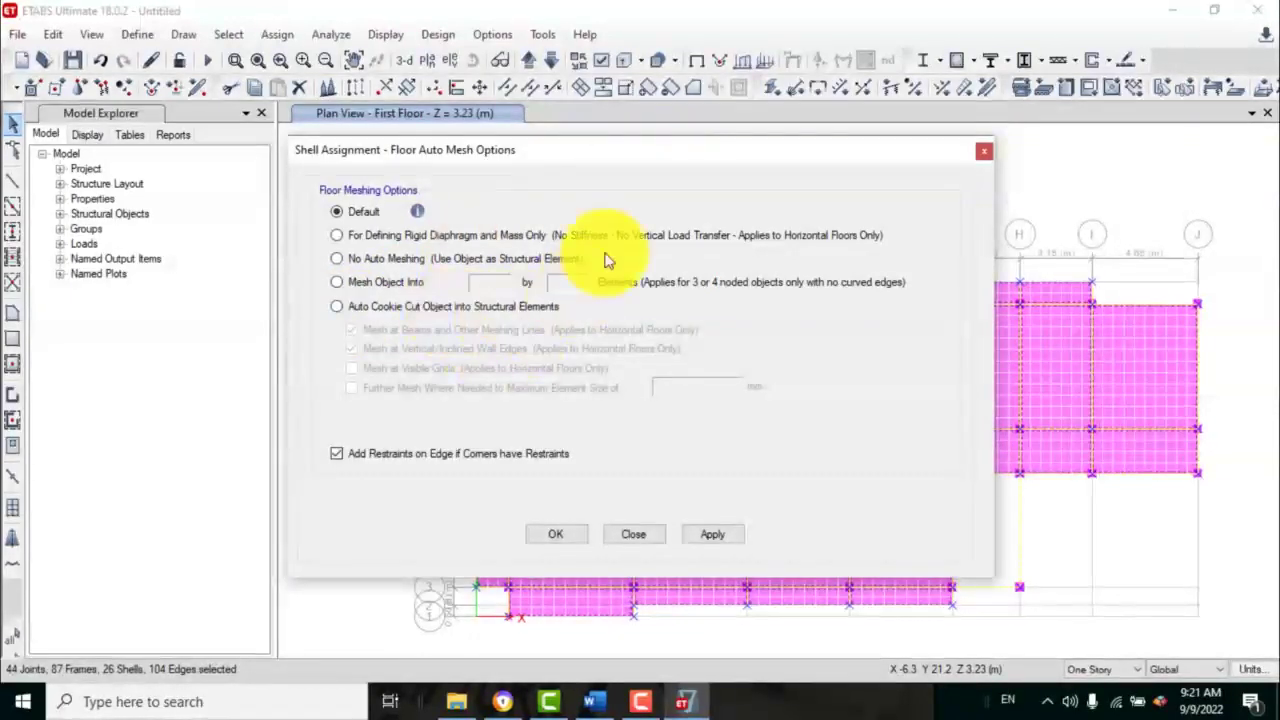
pyautogui.moveTo(671, 157); pyautogui.dragTo(1011, 210)
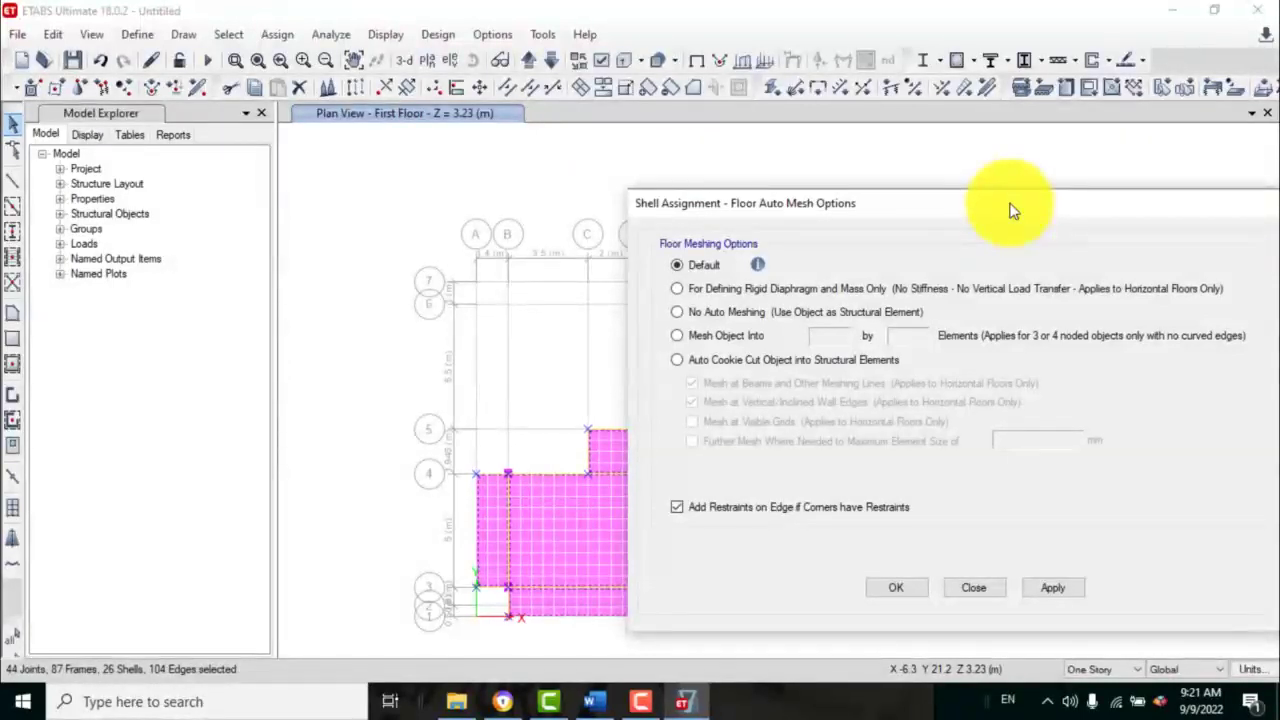
pyautogui.moveTo(1010, 210); pyautogui.dragTo(1017, 181)
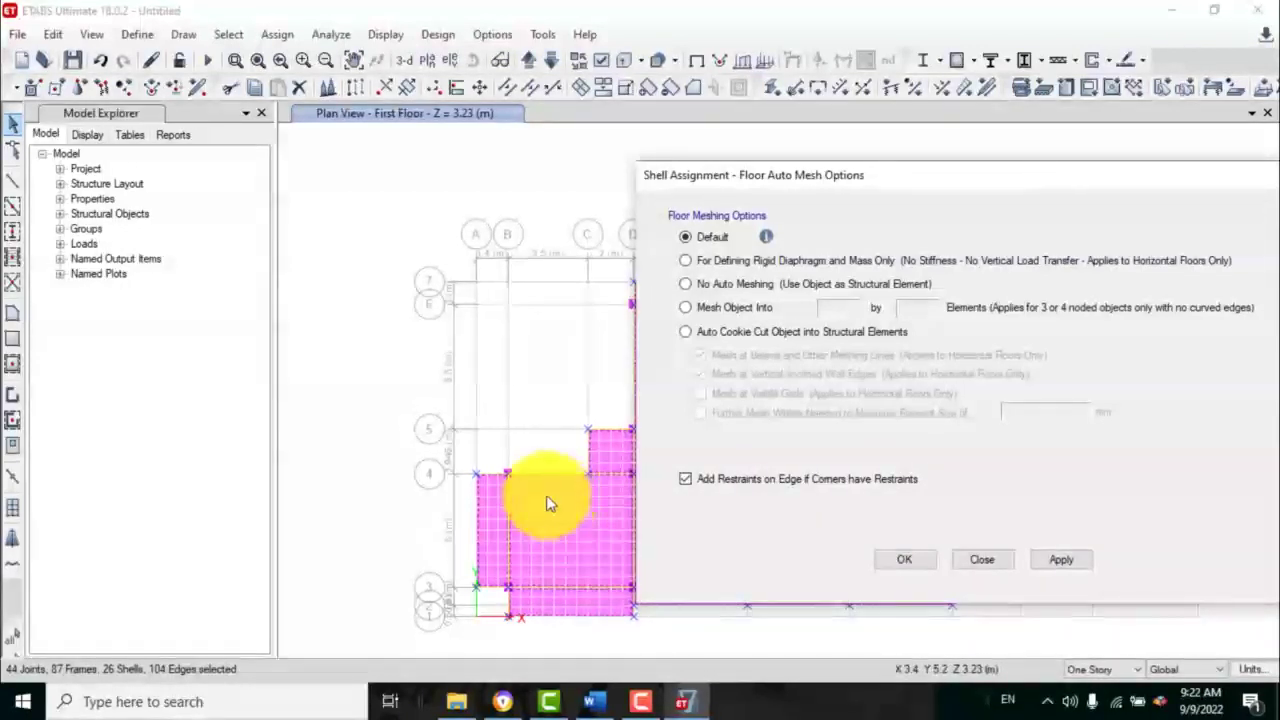
pyautogui.click(732, 308)
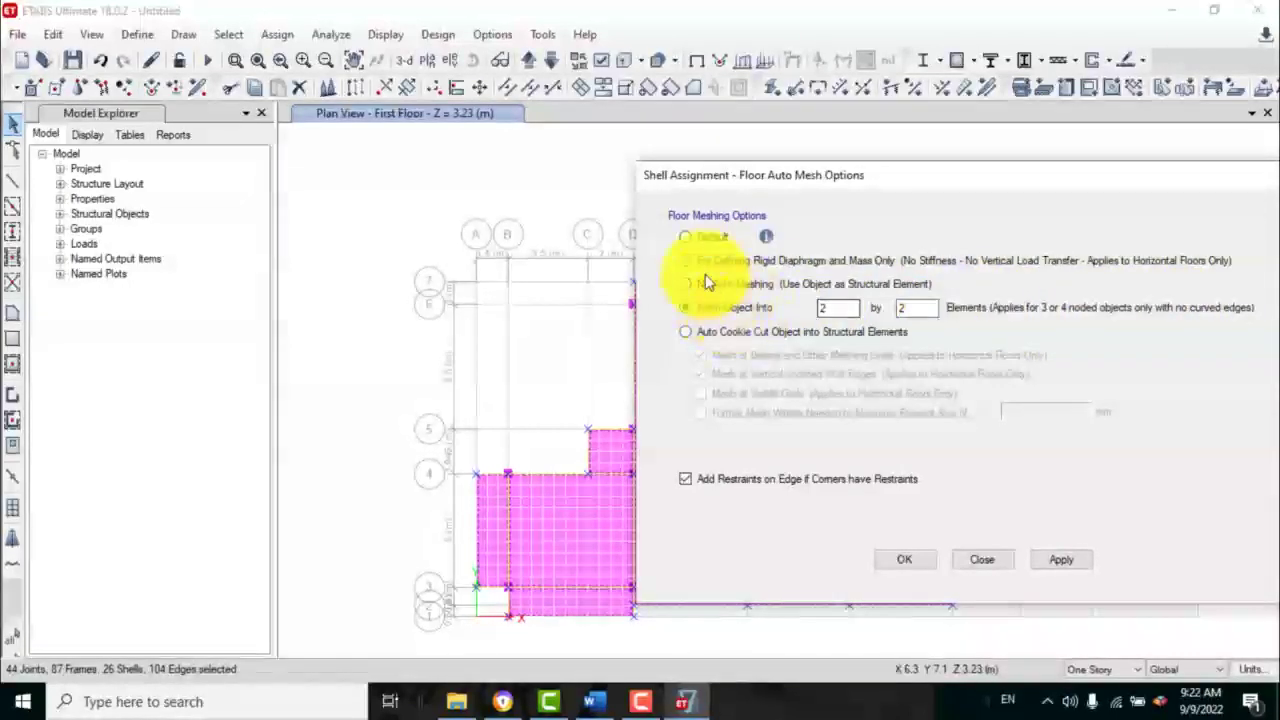
pyautogui.click(685, 237)
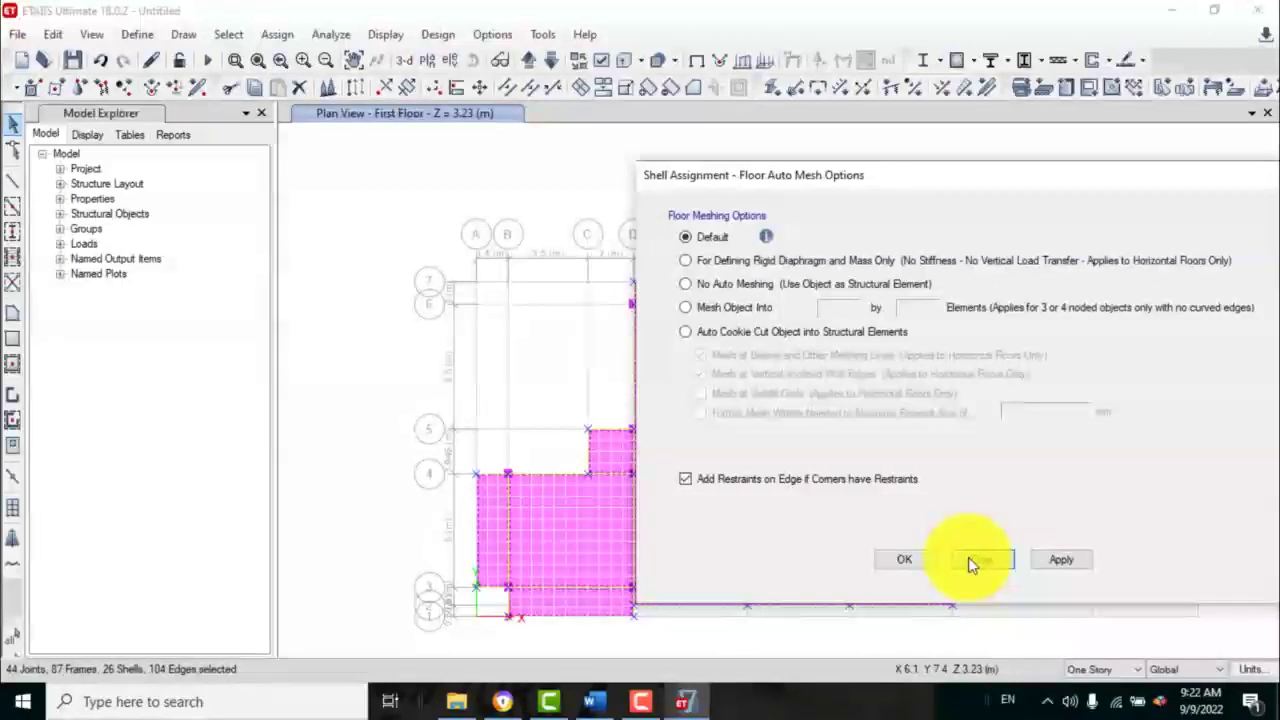
pyautogui.click(975, 561)
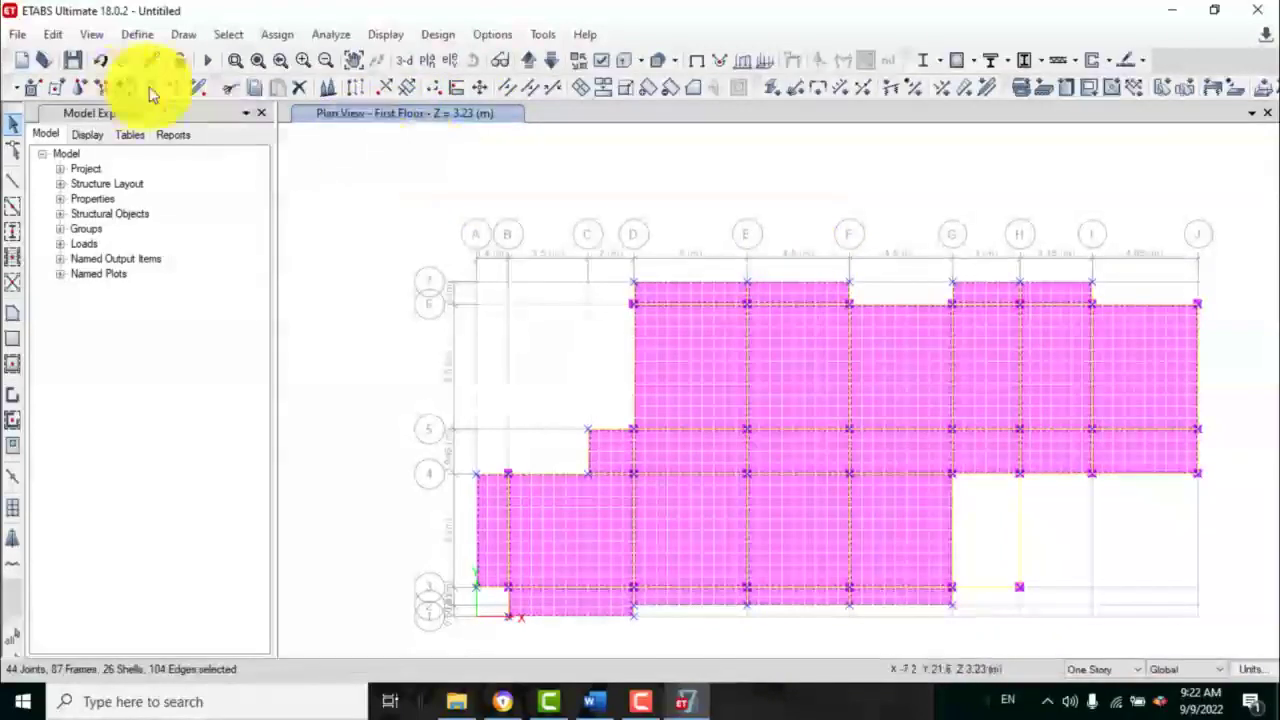
# - Examine the frame auto mesh options for the selected First Floor objects without applying any change
pyautogui.click(281, 34)
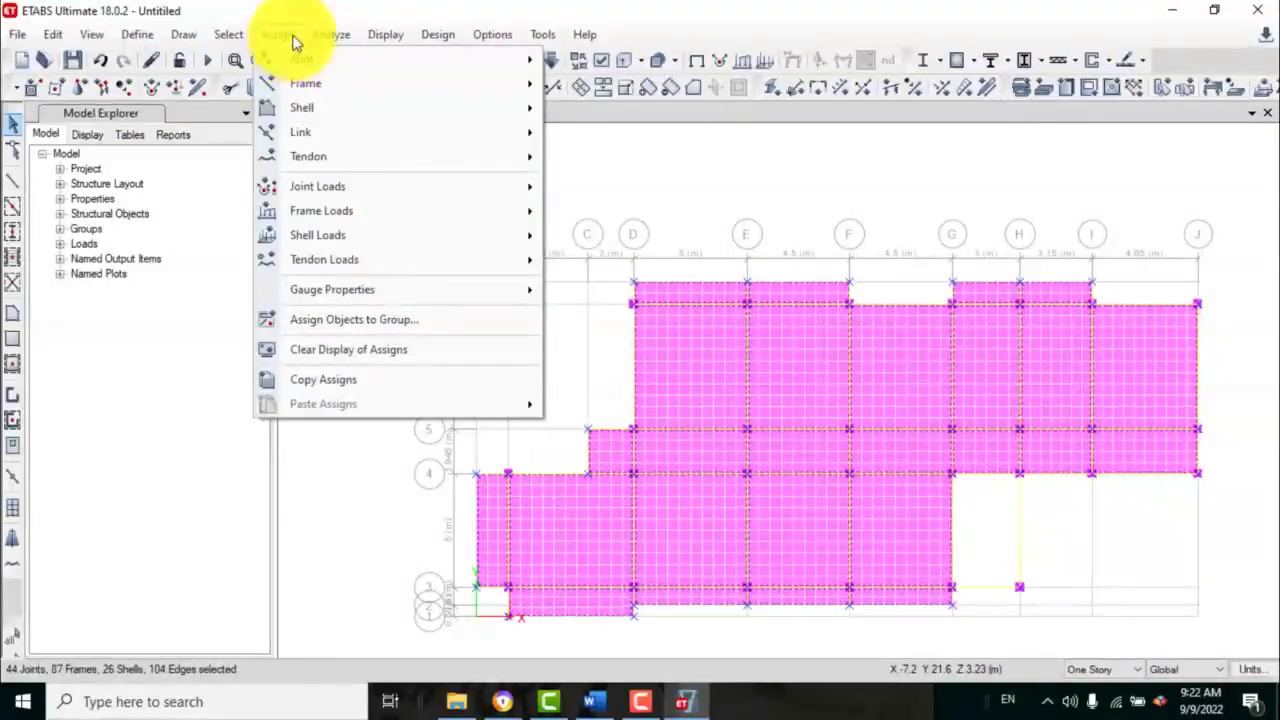
pyautogui.moveTo(300, 84)
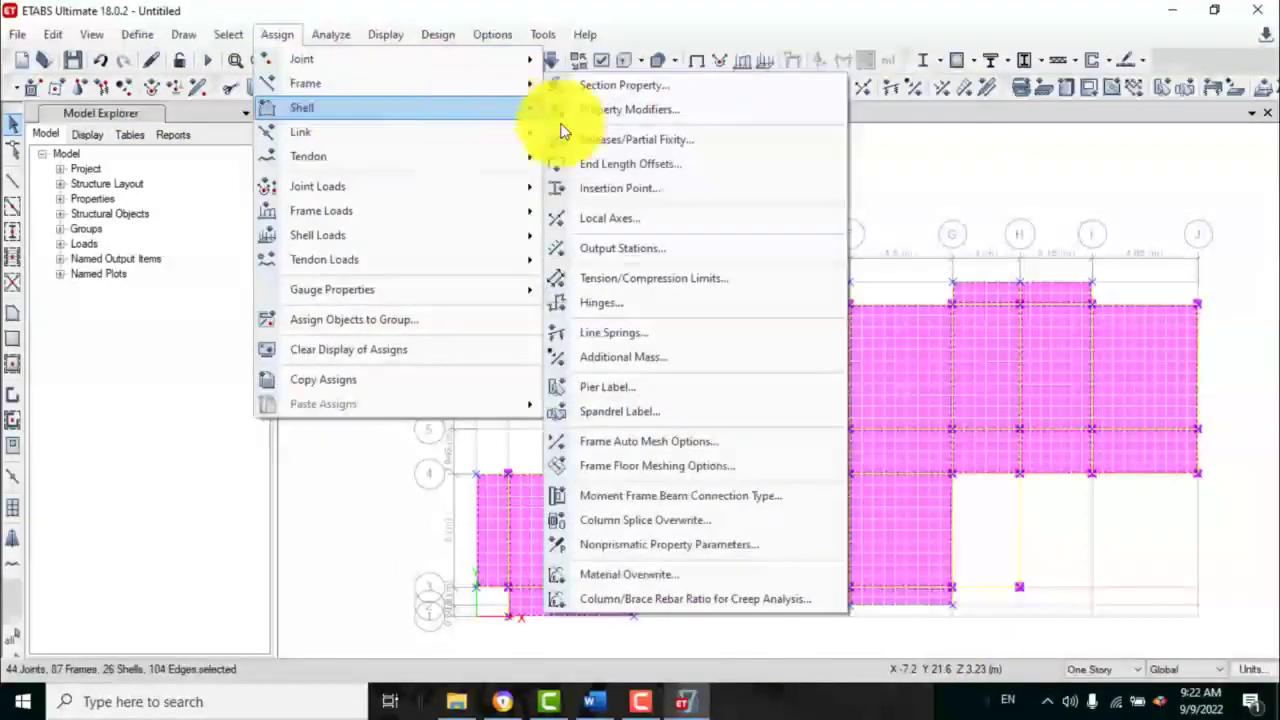
pyautogui.click(741, 447)
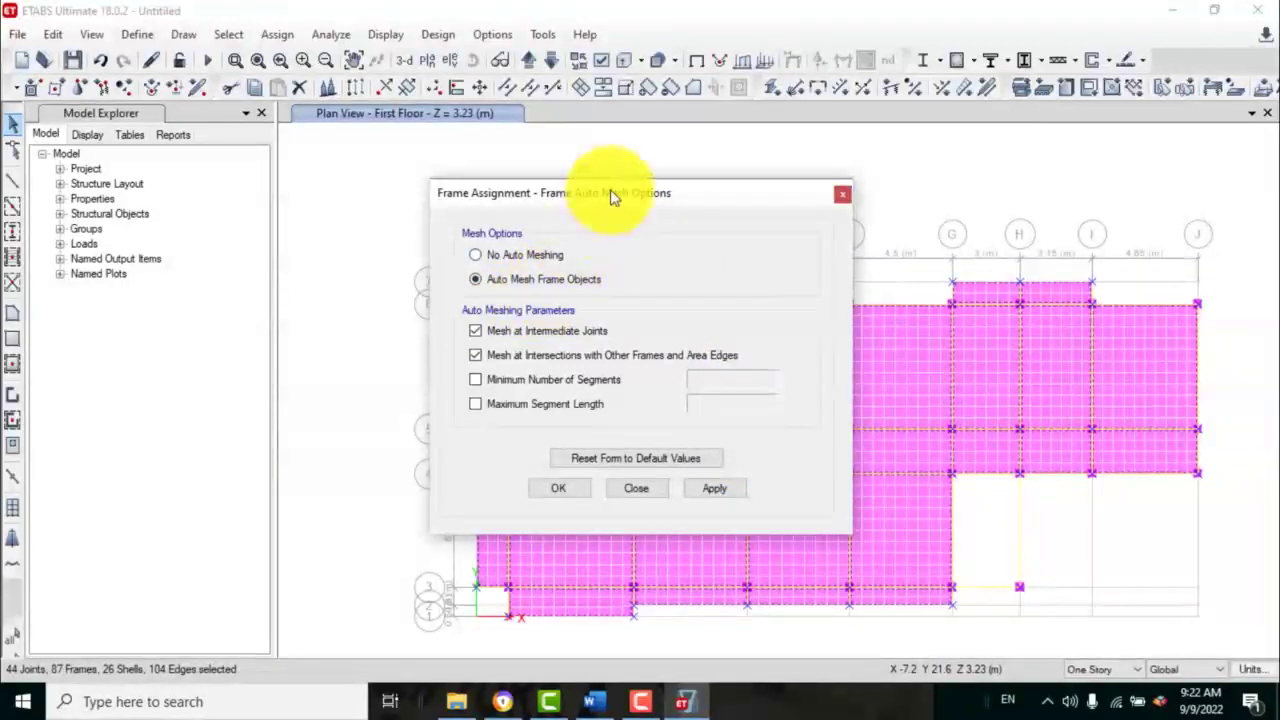
pyautogui.moveTo(610, 193); pyautogui.dragTo(588, 100)
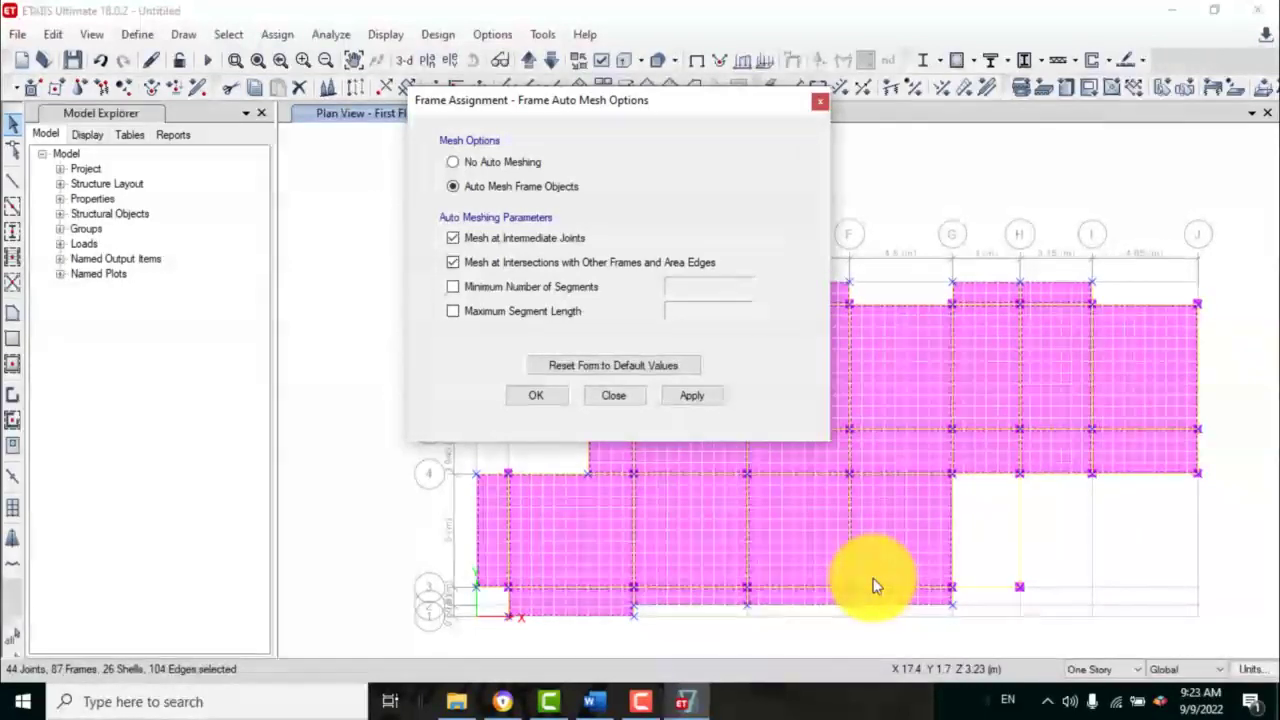
pyautogui.click(600, 400)
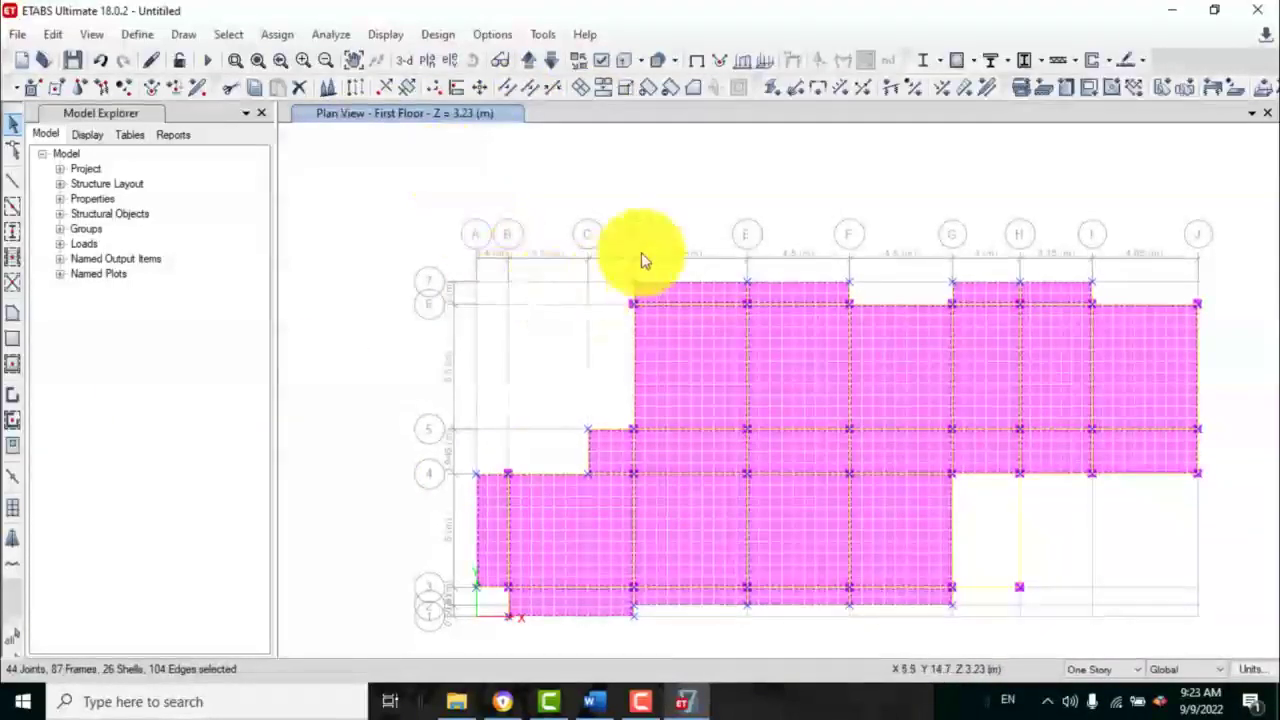
# - Clear the display of assigns and turn off the shell analysis mesh display in all windows
pyautogui.click(279, 35)
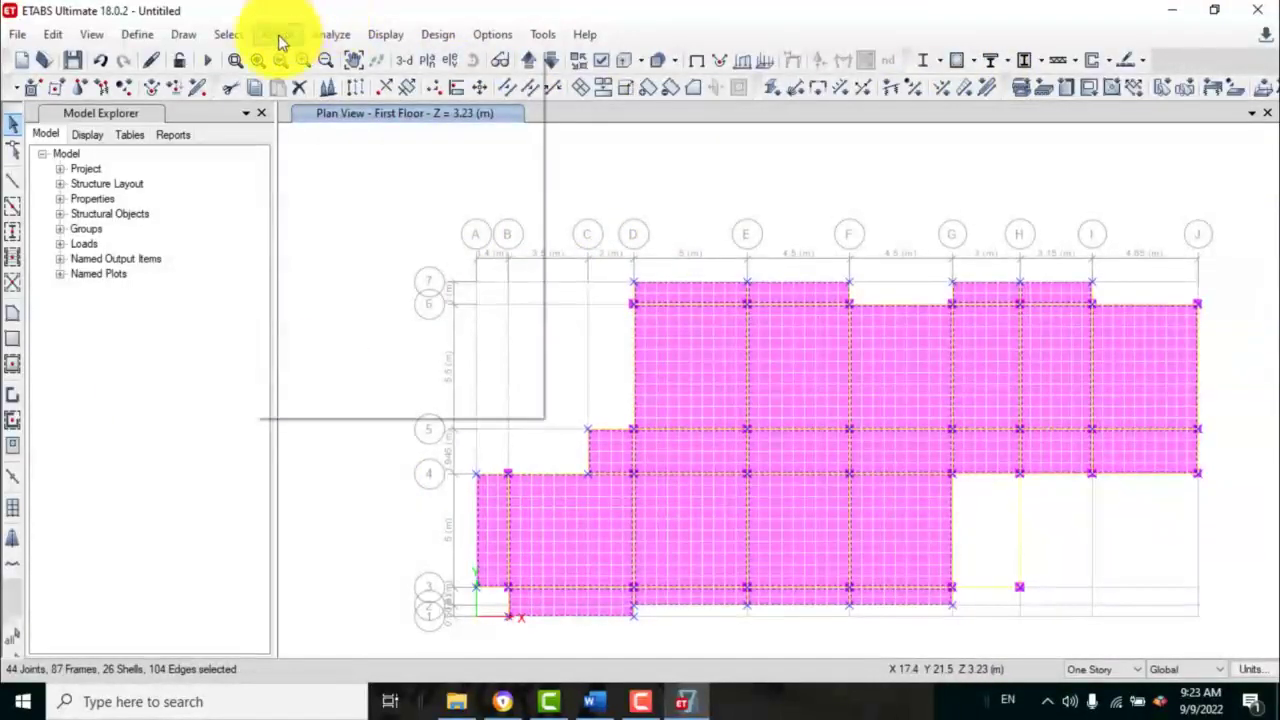
pyautogui.click(365, 350)
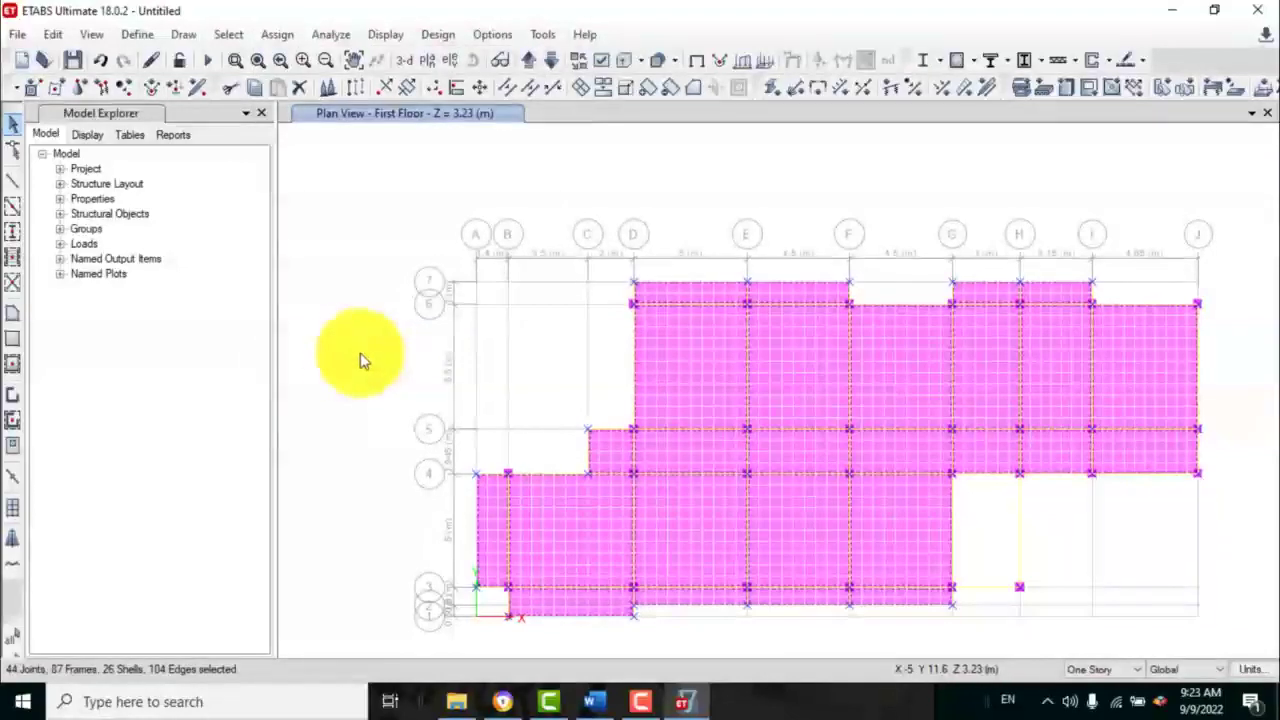
pyautogui.click(602, 62)
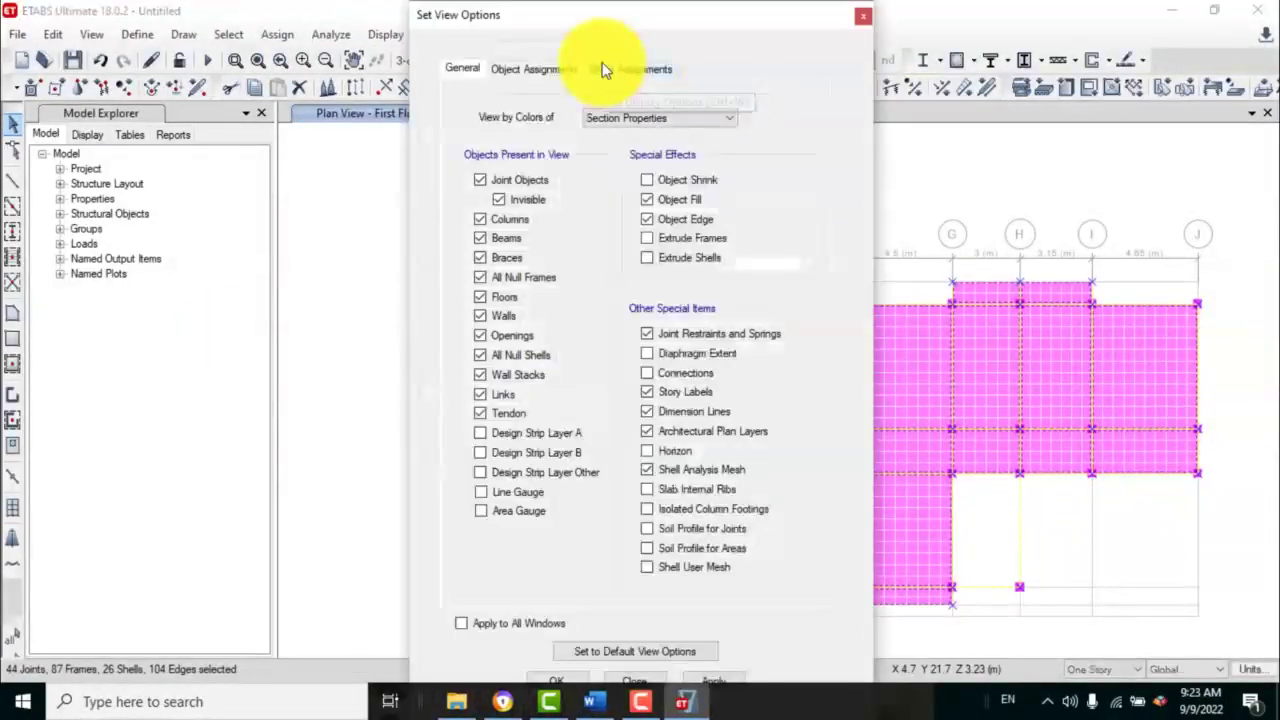
pyautogui.click(710, 470)
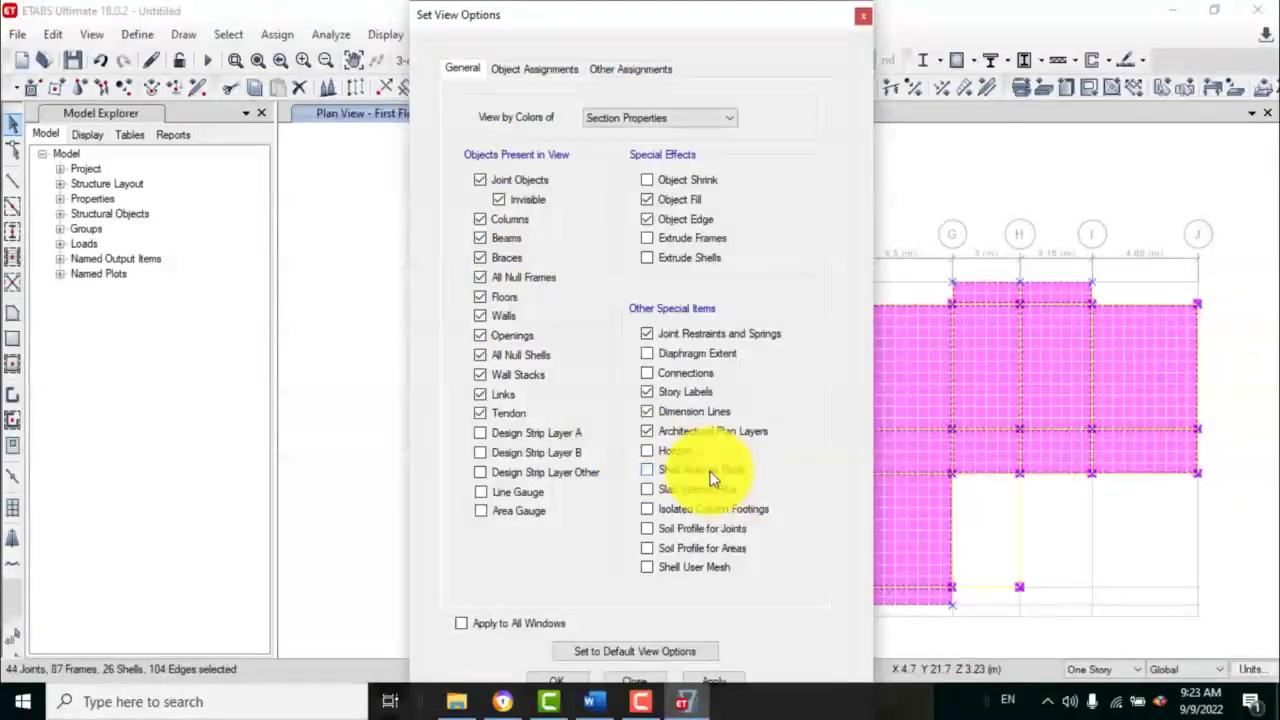
pyautogui.click(491, 625)
pyautogui.click(560, 677)
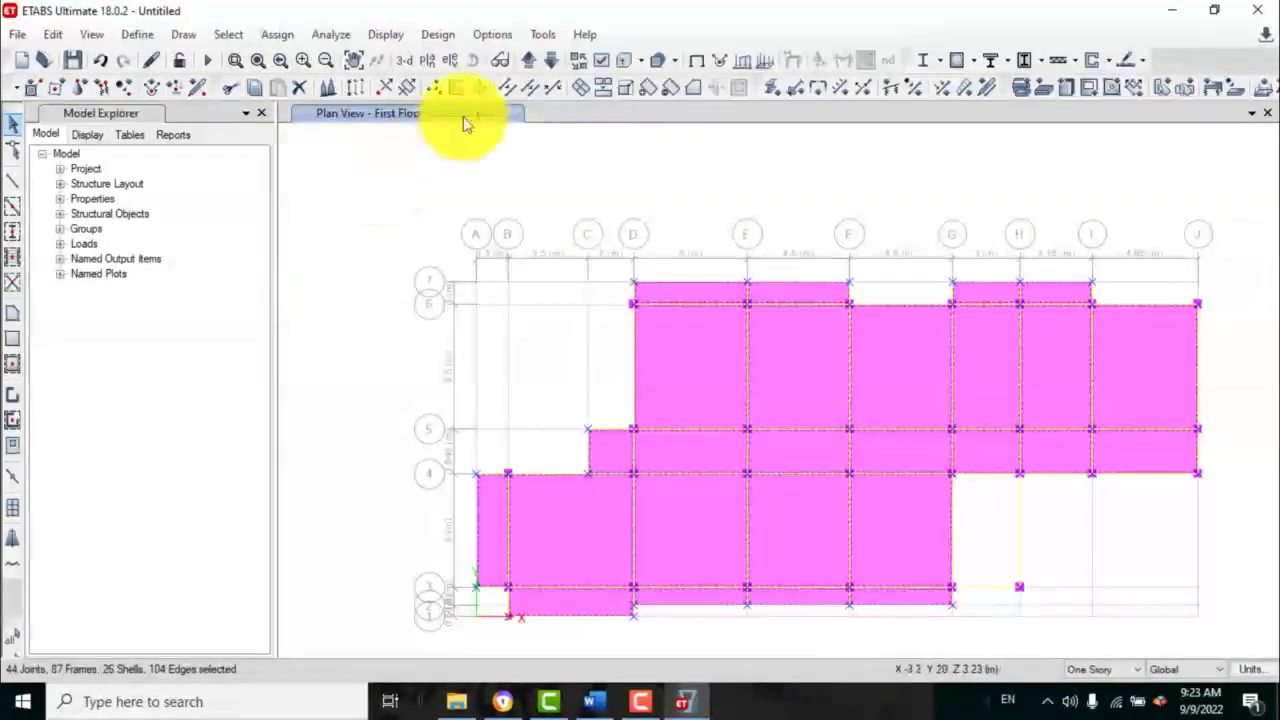
# - Clear the selection, switch to the 3-D view and set the story scope to Similar Stories
pyautogui.click(228, 34)
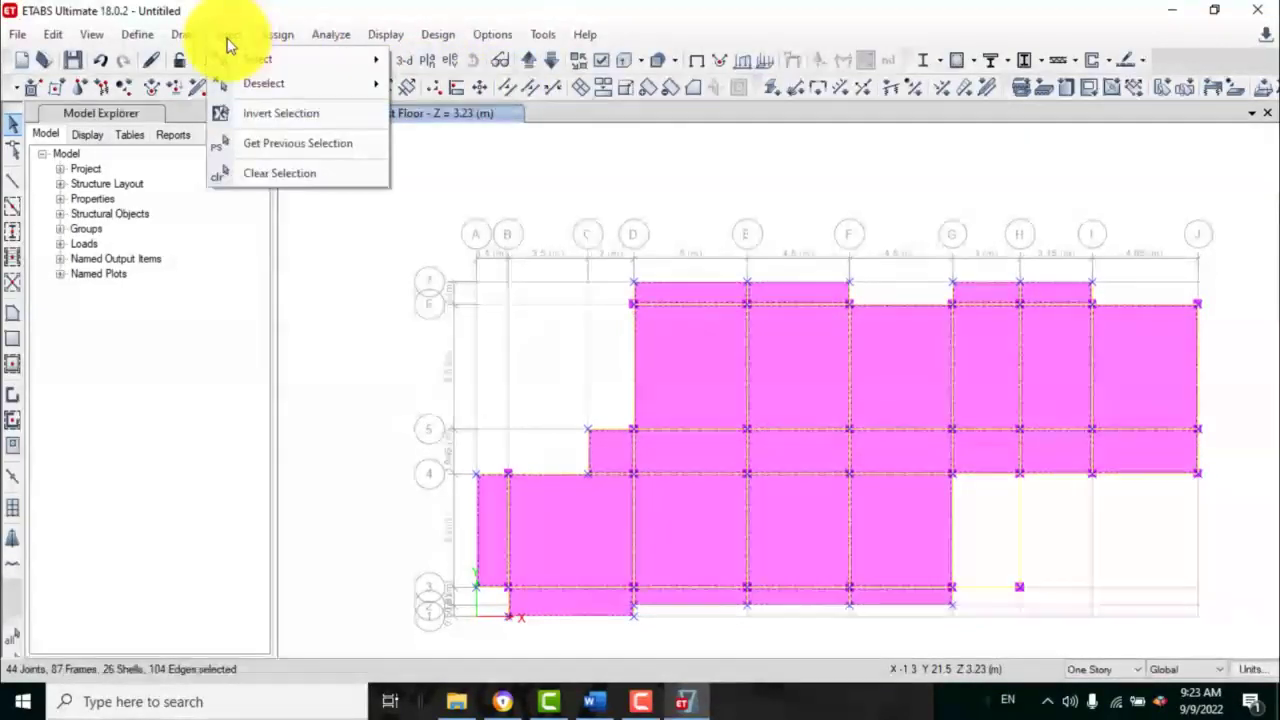
pyautogui.click(280, 173)
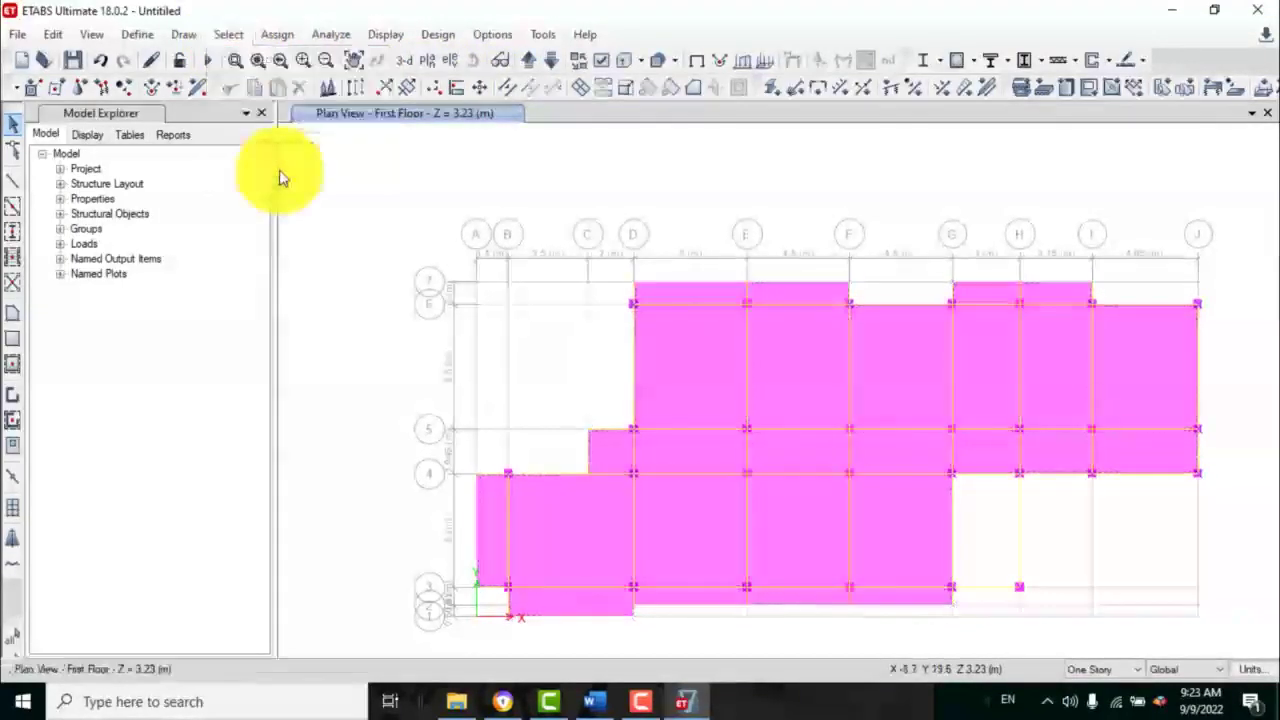
pyautogui.click(412, 62)
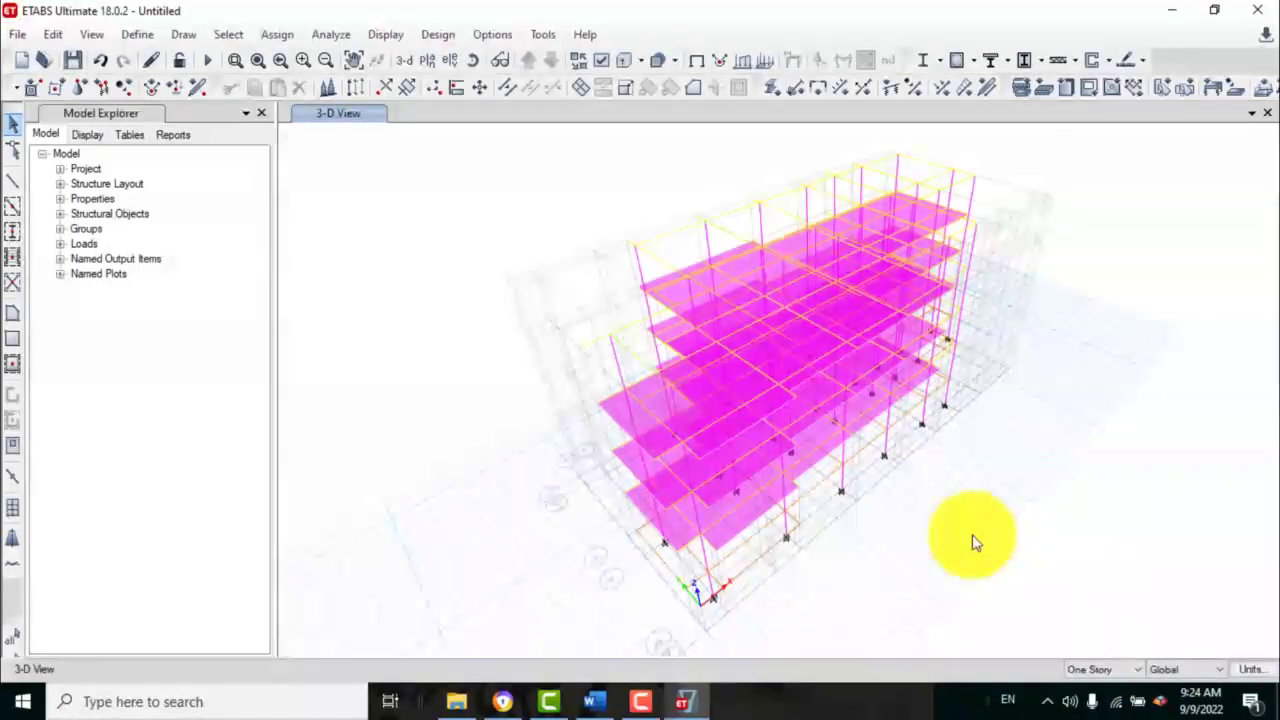
pyautogui.click(1131, 671)
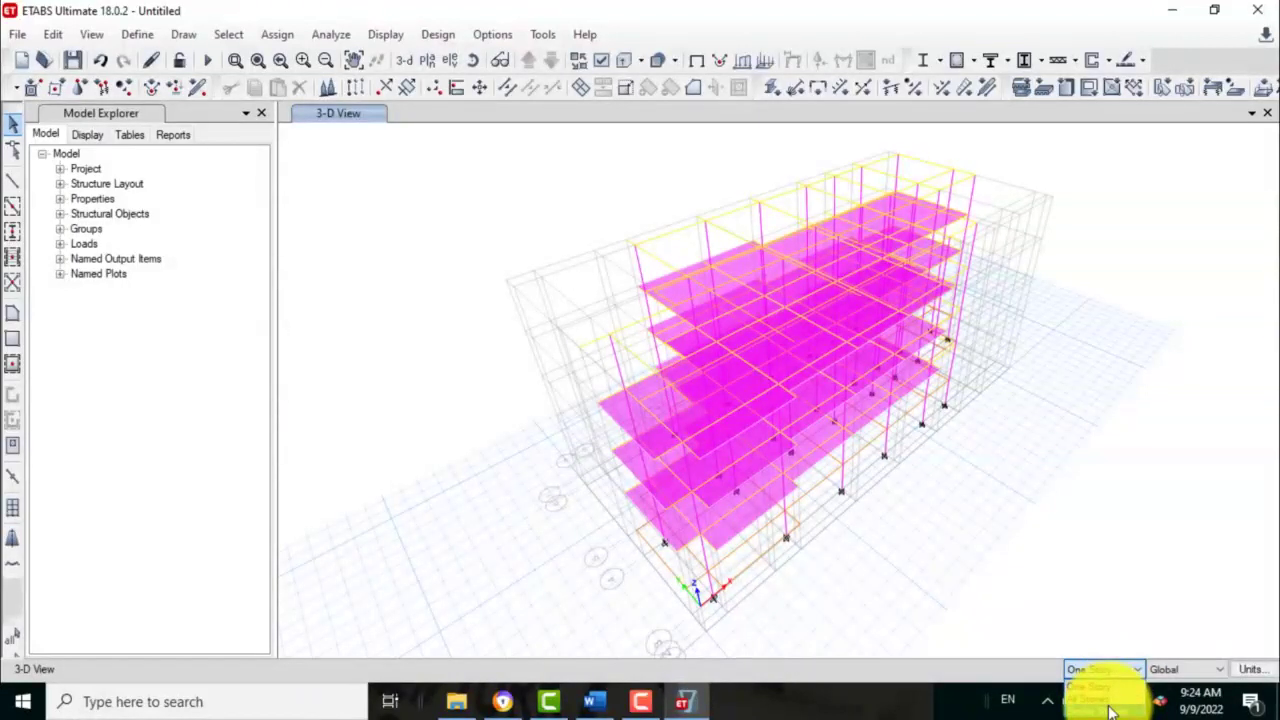
pyautogui.click(1108, 710)
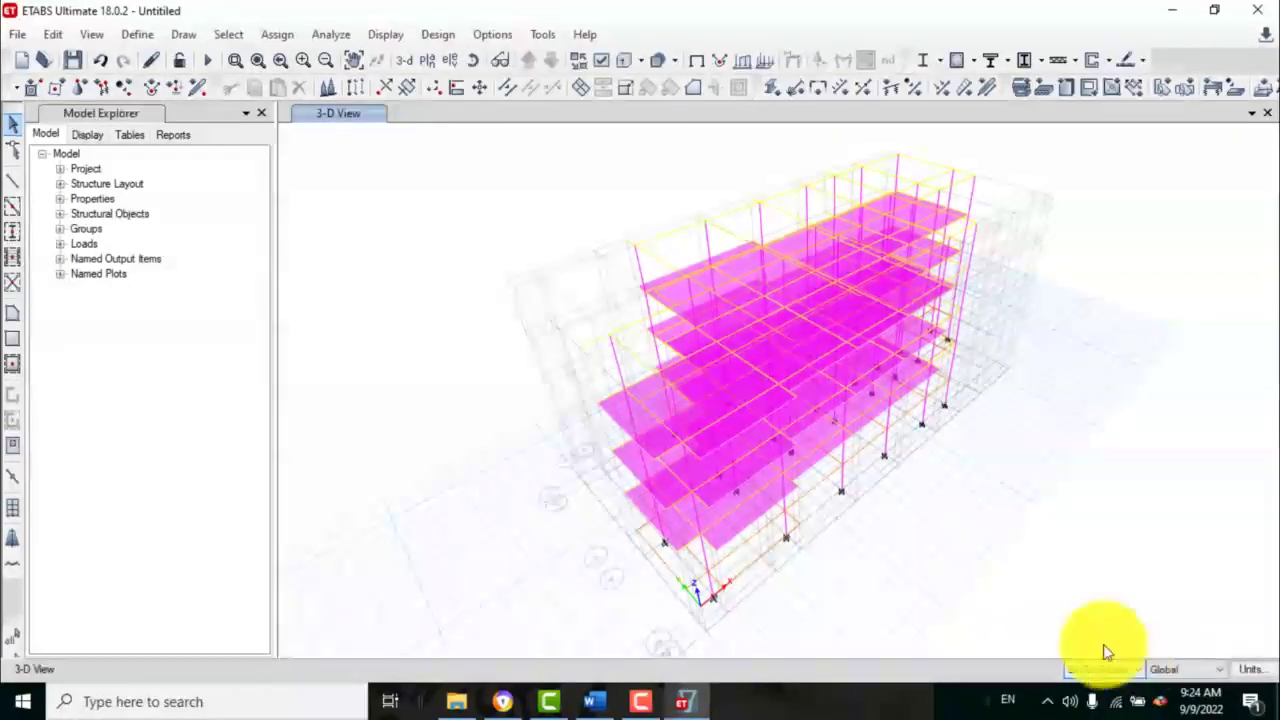
# - In the story data, set the Ground Floor's Similar To value to None and accept the story and grid changes
pyautogui.rightClick(331, 216)
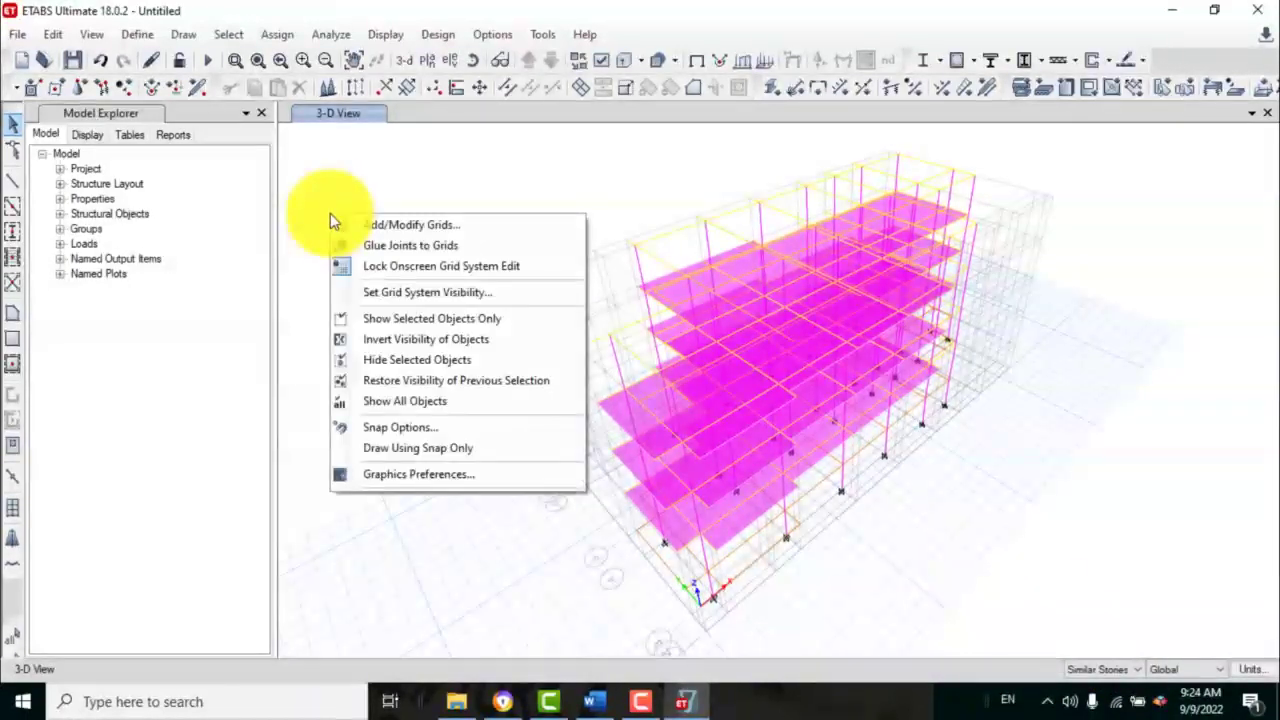
pyautogui.click(398, 226)
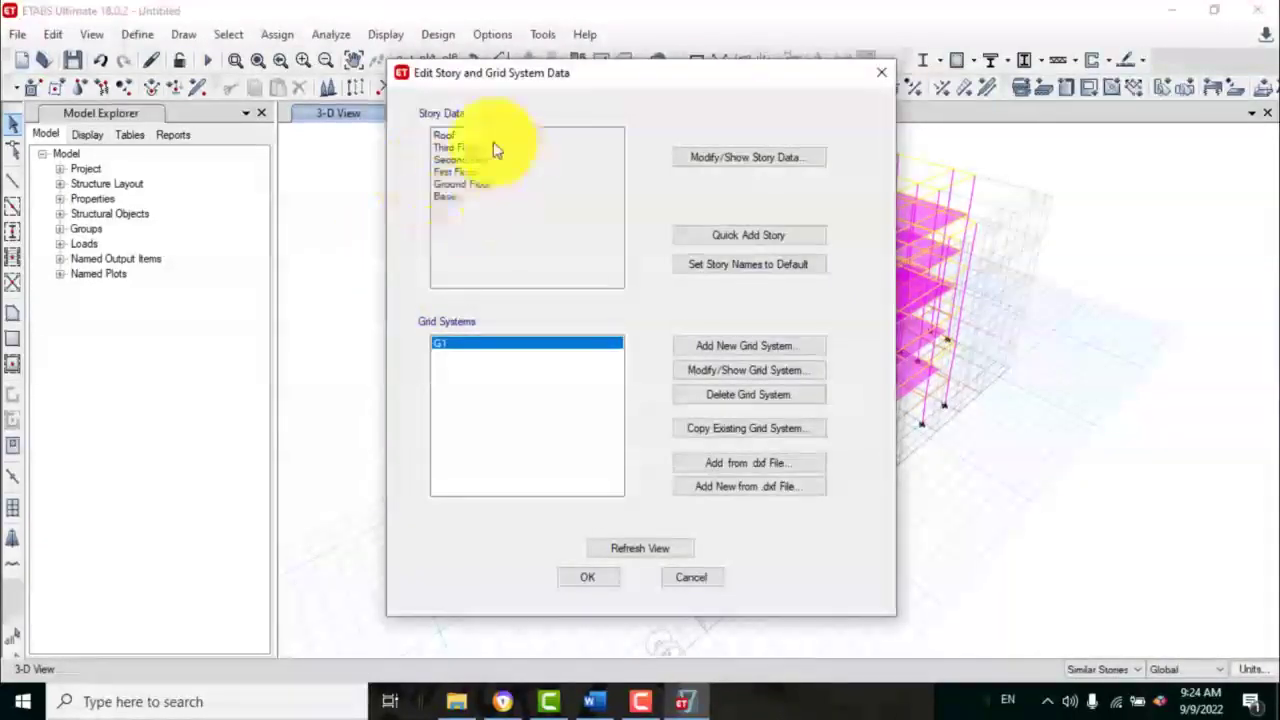
pyautogui.click(774, 158)
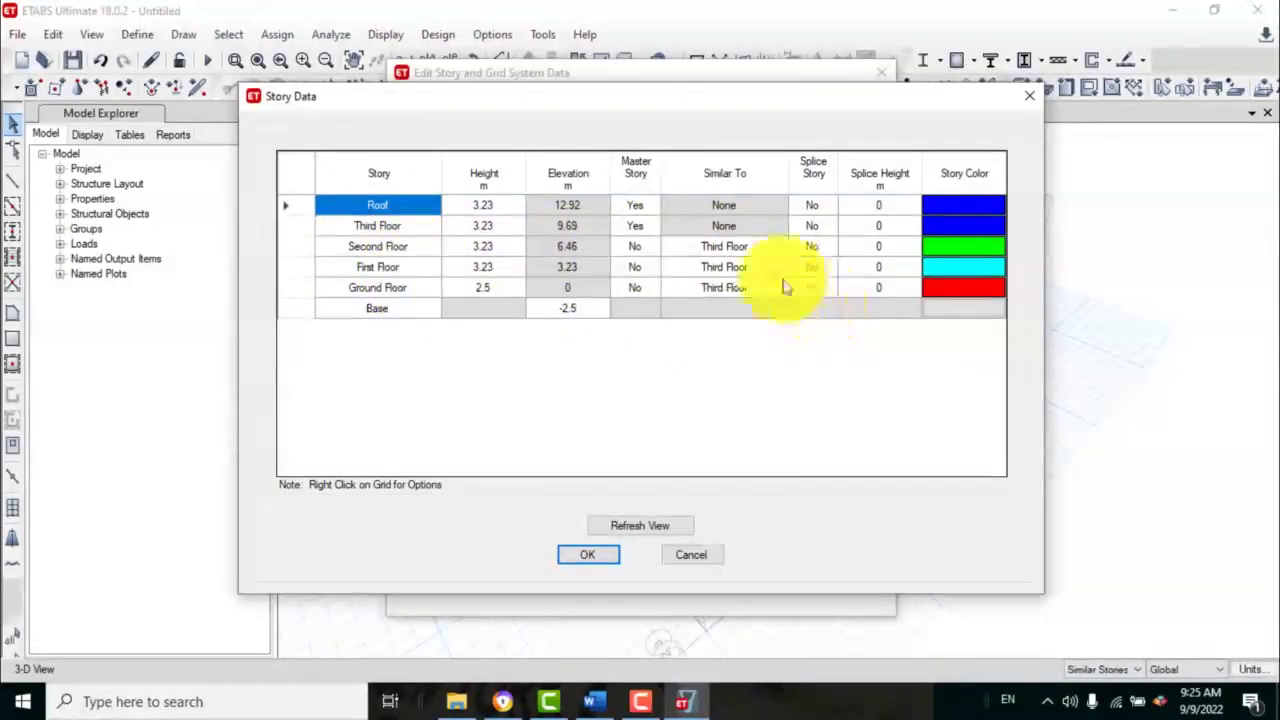
pyautogui.click(722, 290)
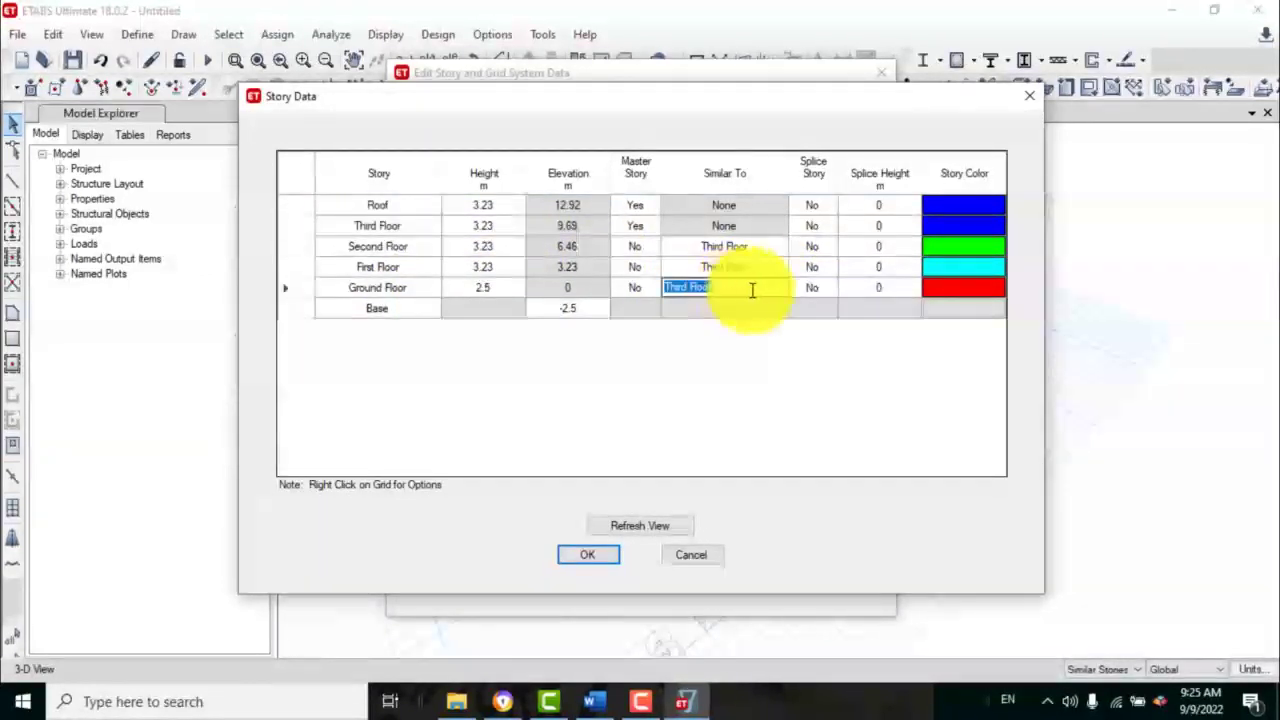
pyautogui.click(780, 288)
pyautogui.click(682, 301)
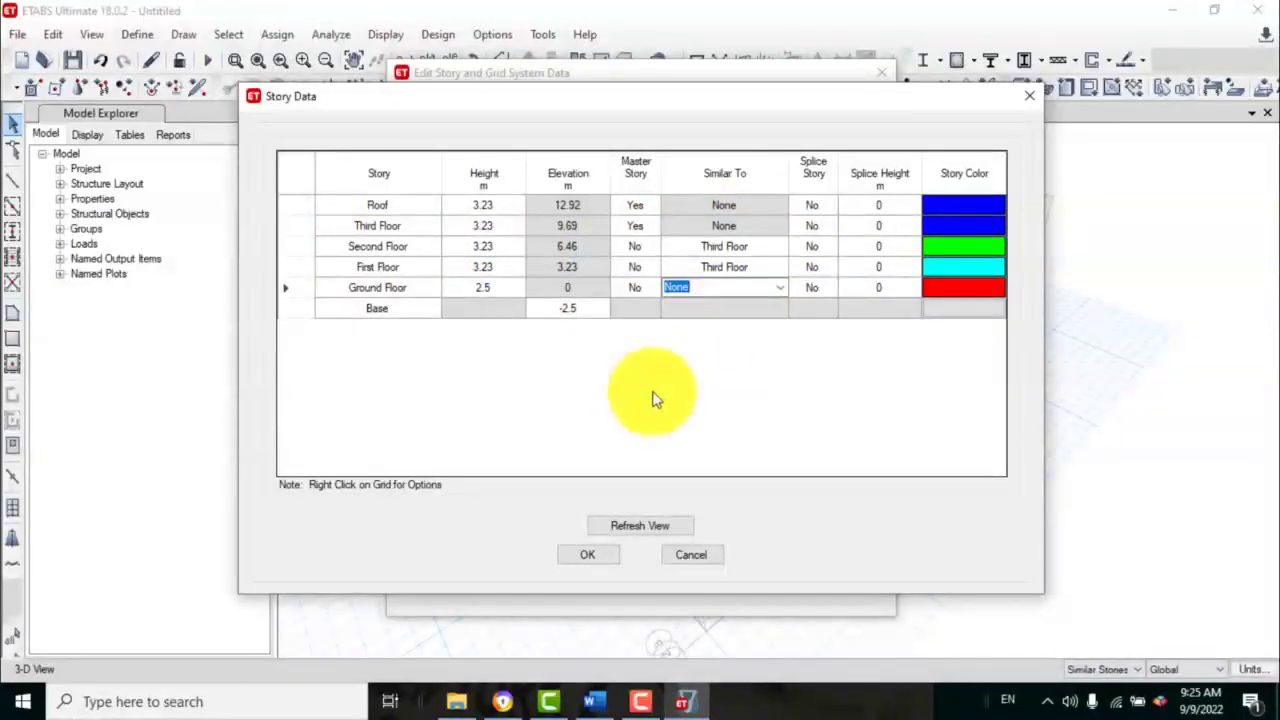
pyautogui.click(598, 557)
pyautogui.click(587, 577)
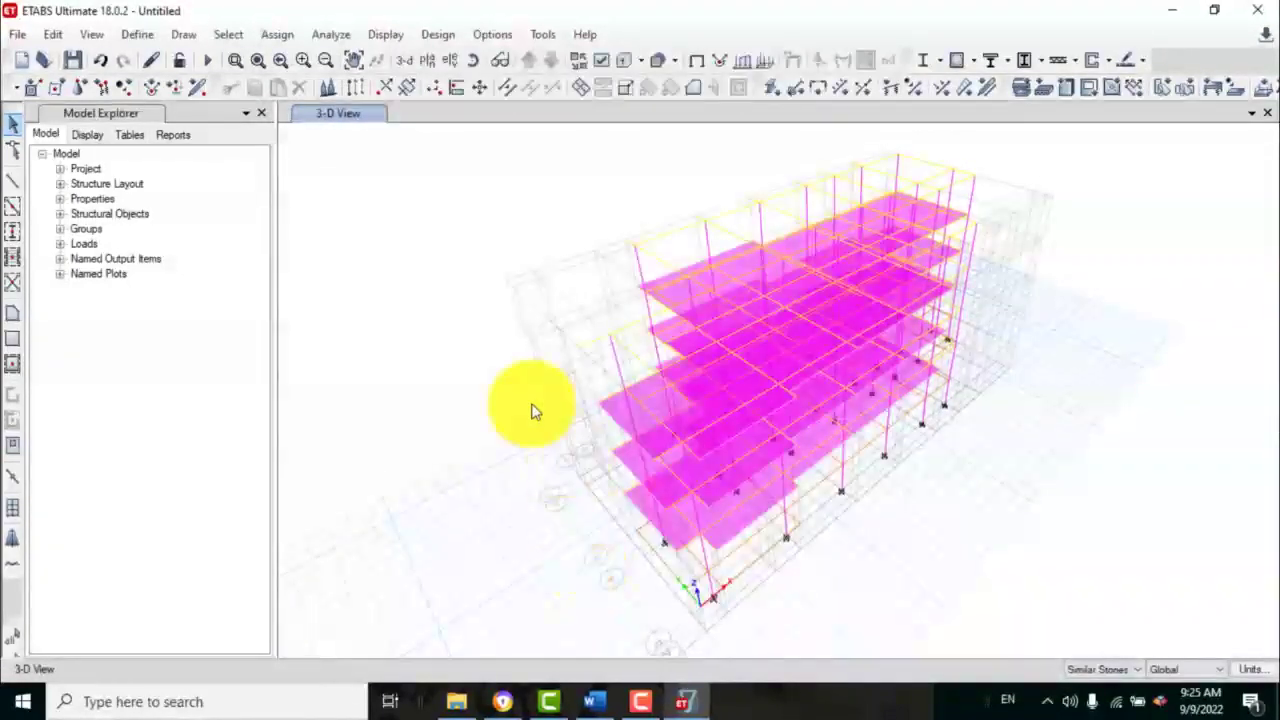
# - Open the Third Floor in plan view and add a new window showing the 3-D view beside it
pyautogui.click(428, 62)
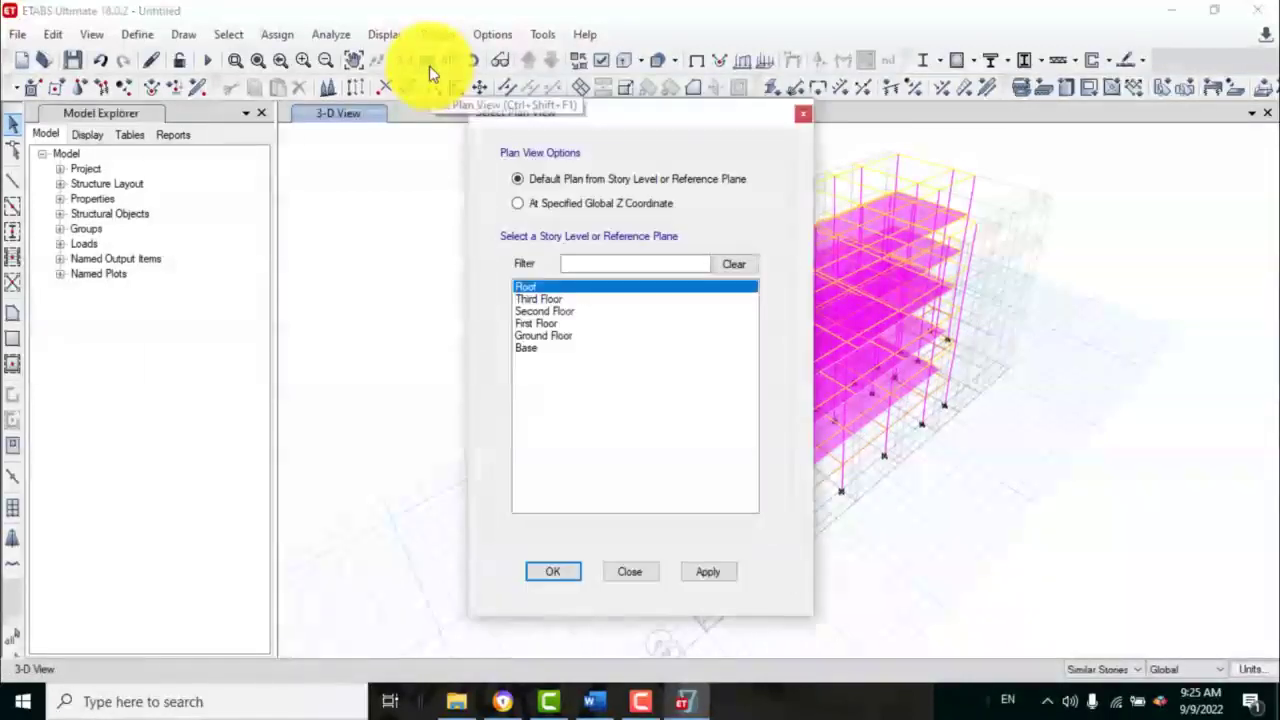
pyautogui.click(562, 300)
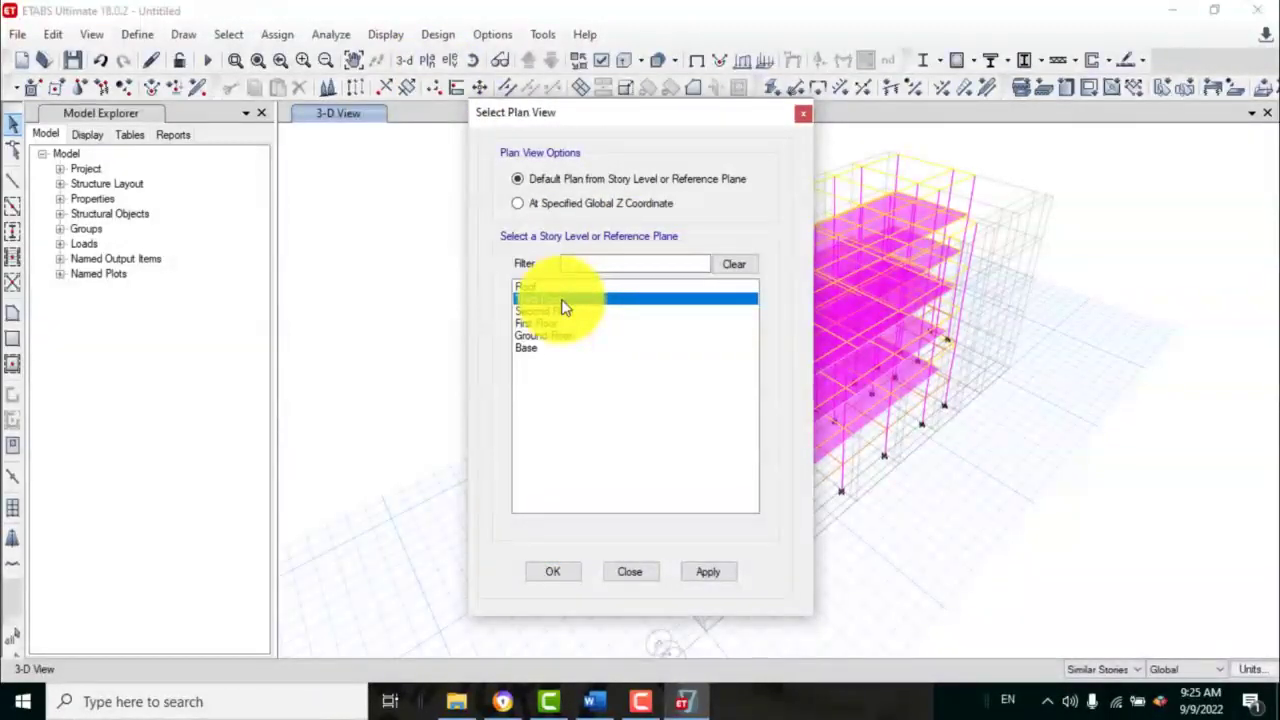
pyautogui.click(557, 577)
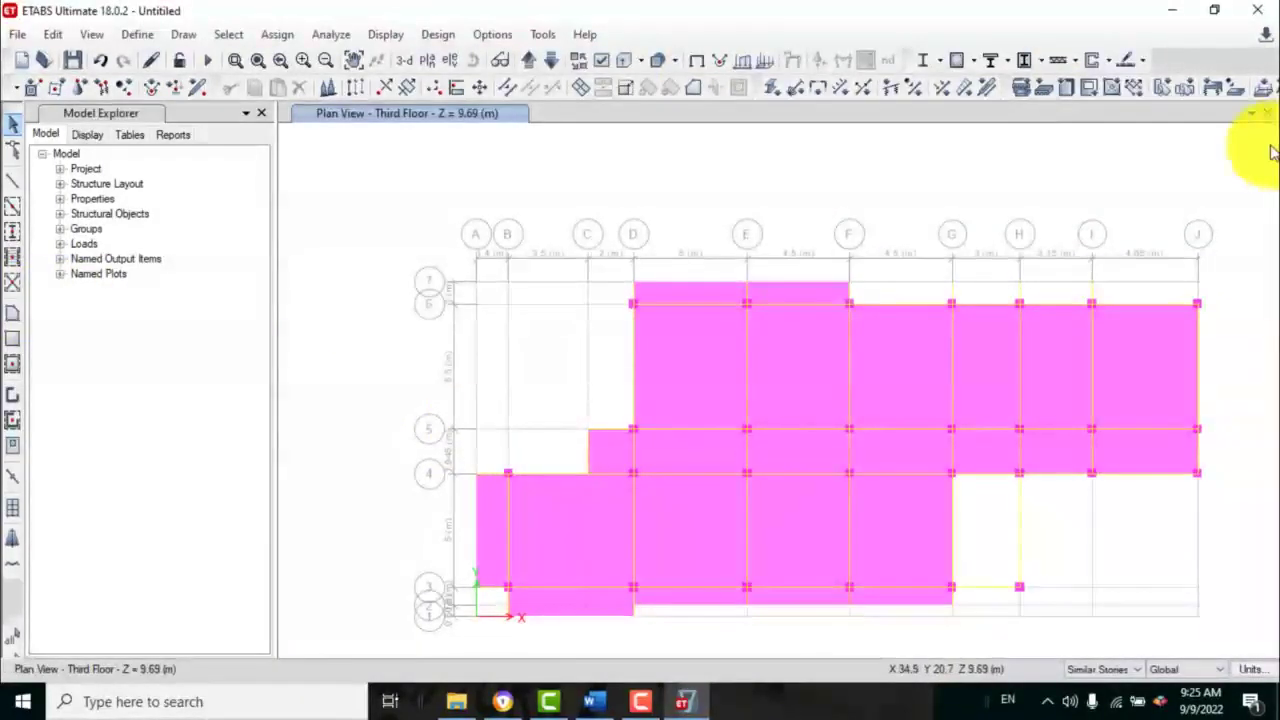
pyautogui.click(1255, 117)
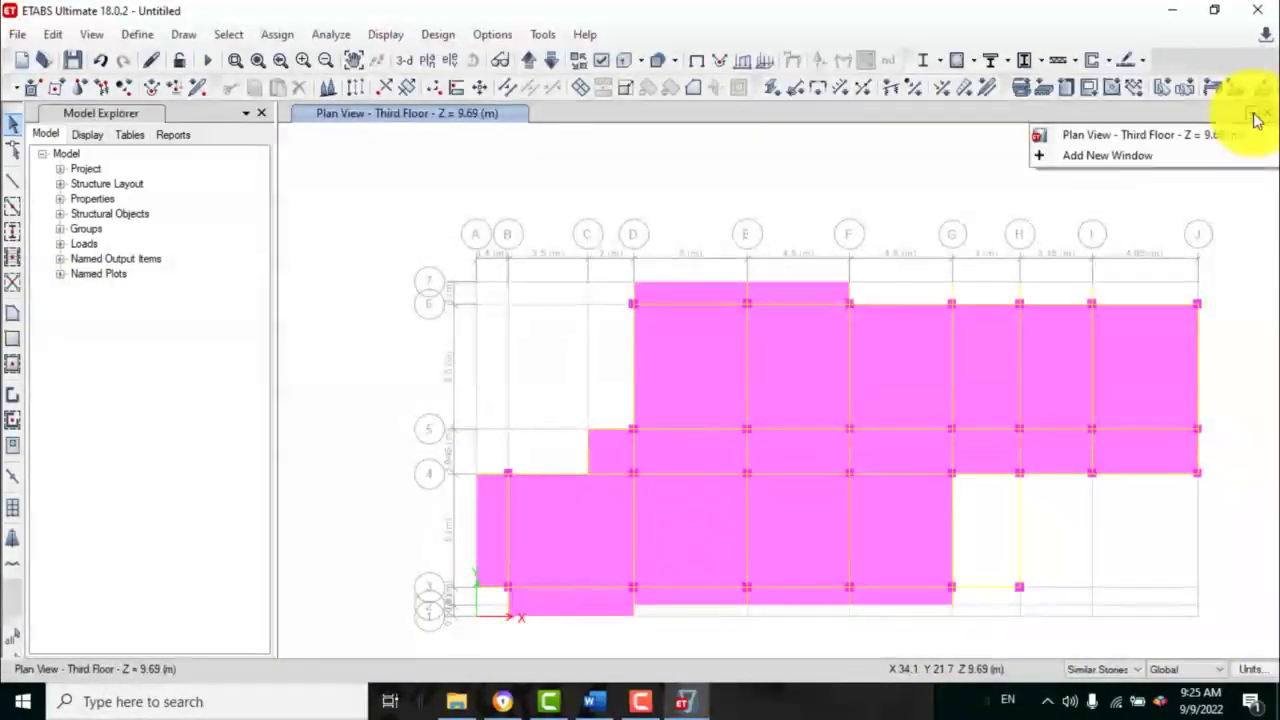
pyautogui.click(1113, 160)
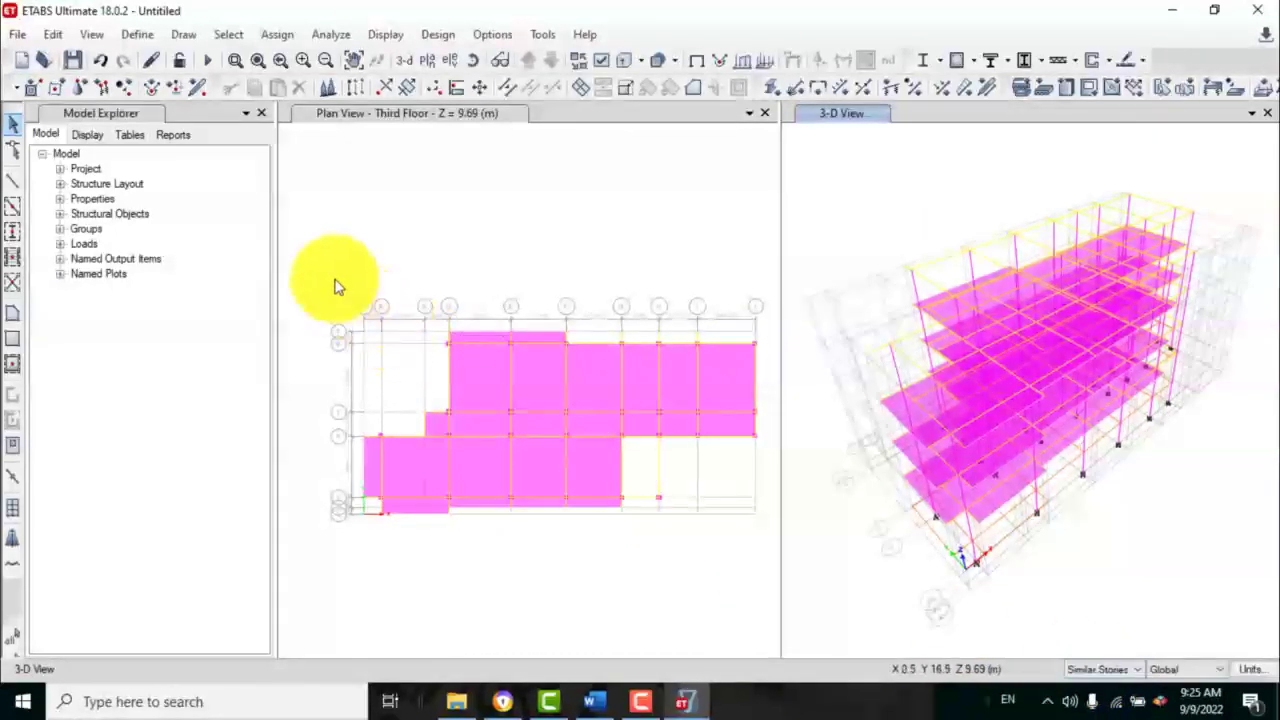
# - Select the whole Third Floor plan, assign its shells a uniform Live load of 4 kN/m² in the gravity direction replacing existing loads, and clear the selection
pyautogui.moveTo(325, 229); pyautogui.dragTo(767, 576)
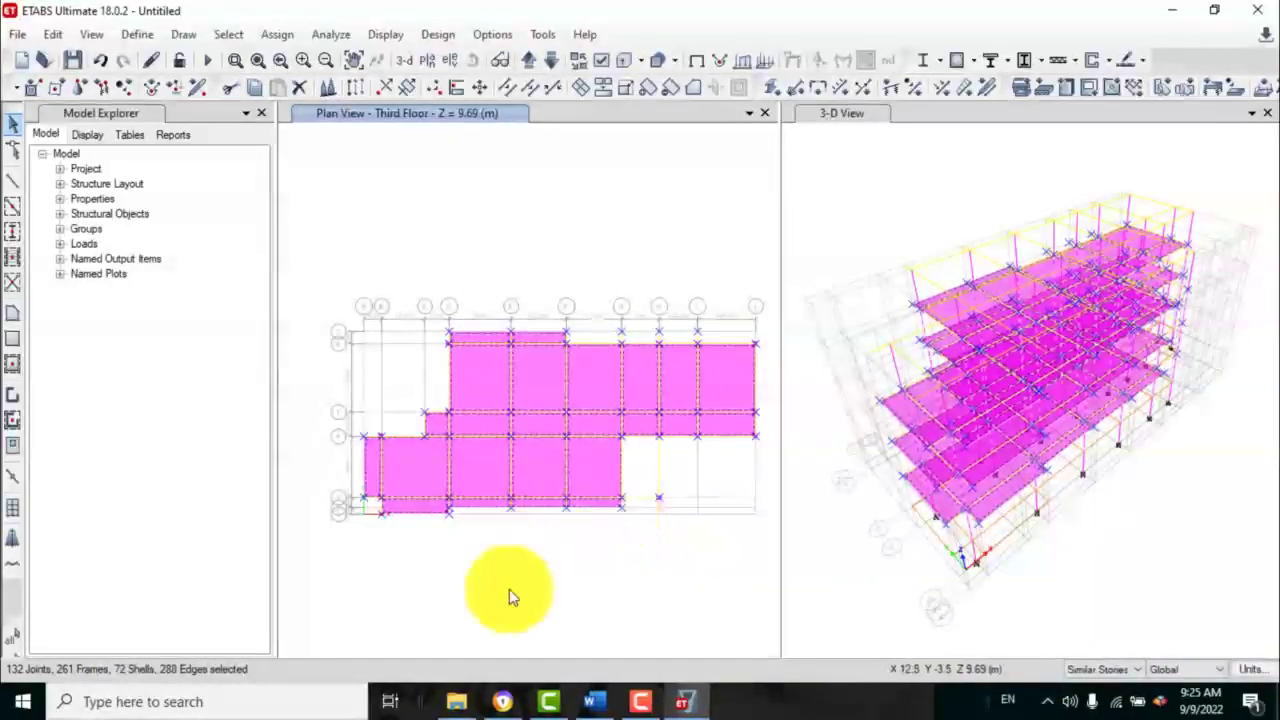
pyautogui.click(268, 35)
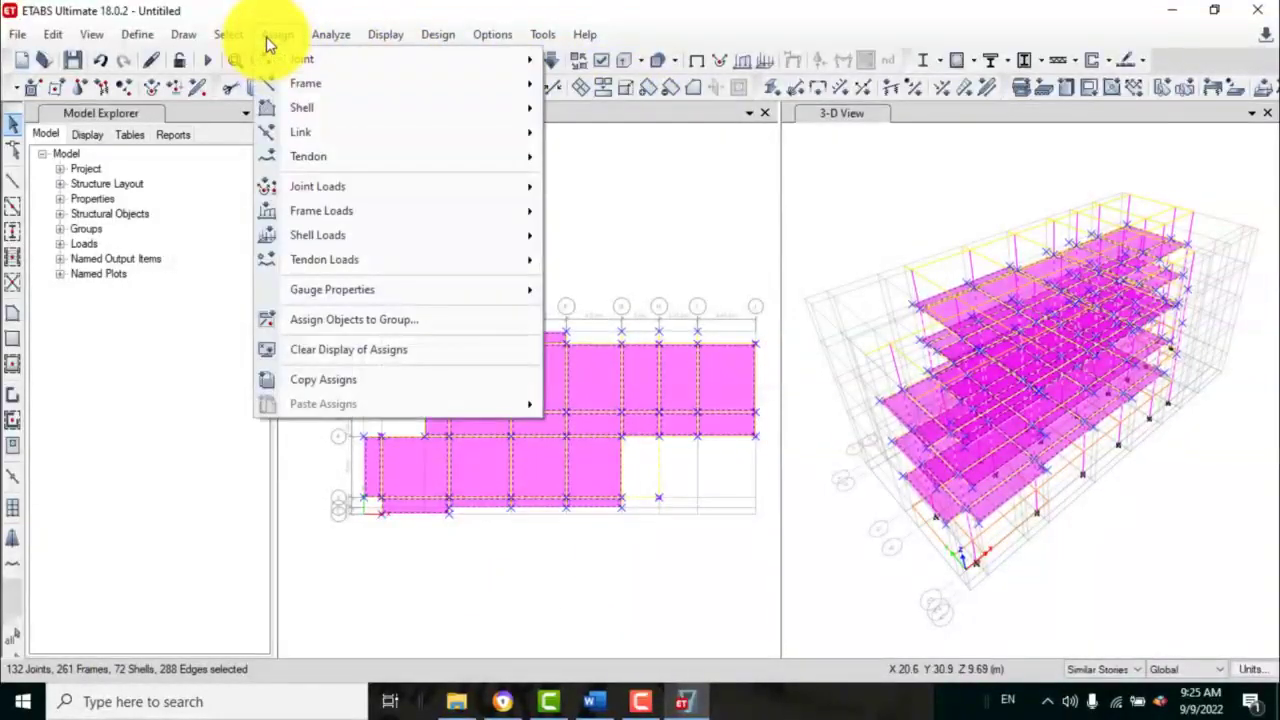
pyautogui.moveTo(309, 238)
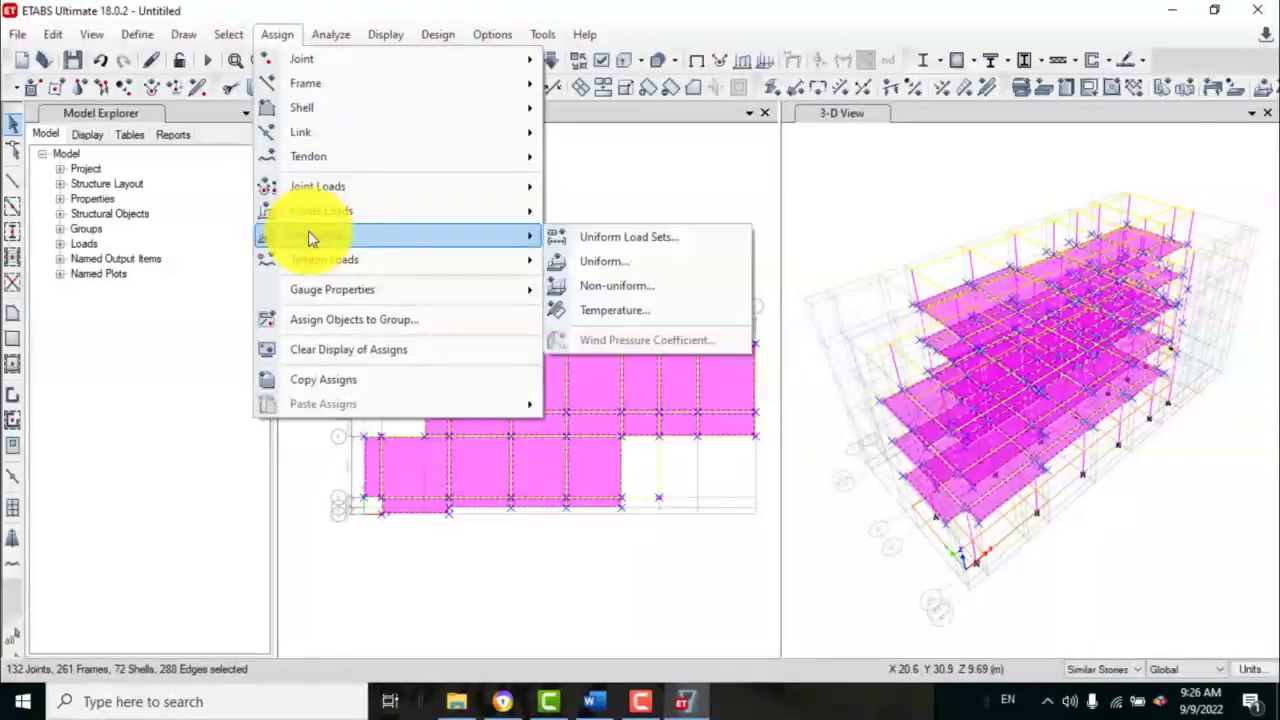
pyautogui.click(637, 268)
pyautogui.click(702, 289)
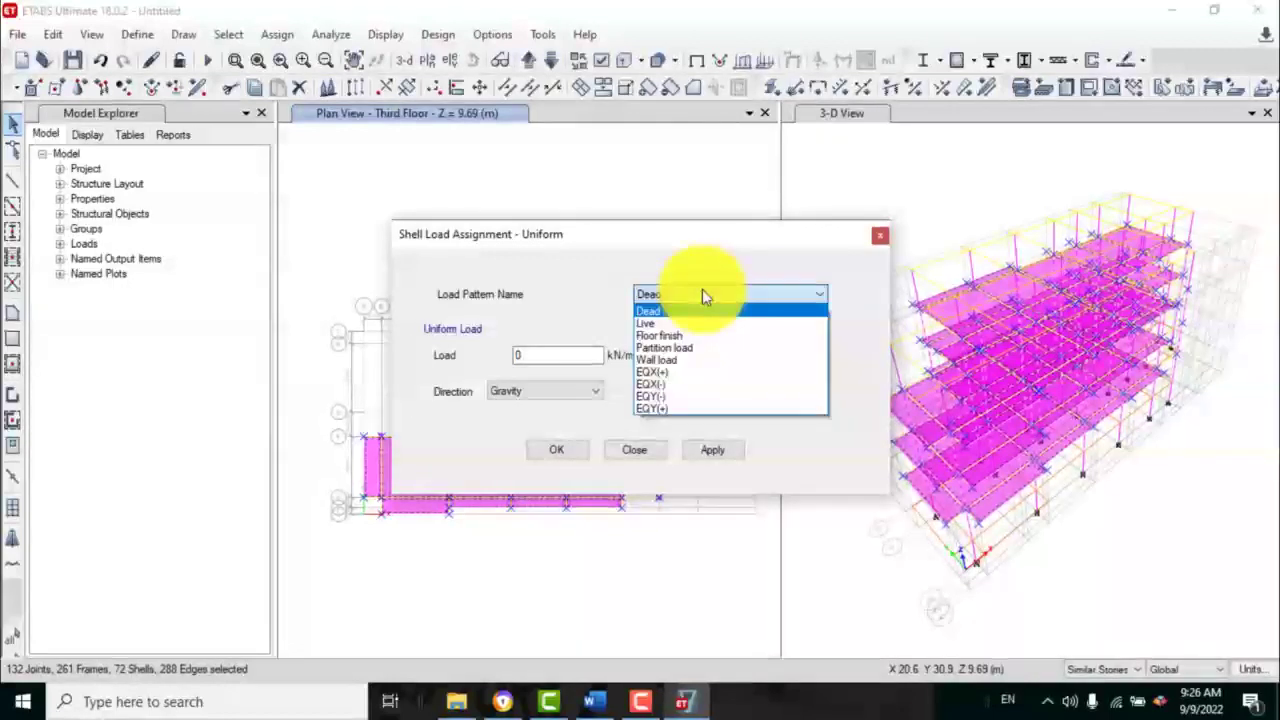
pyautogui.click(668, 324)
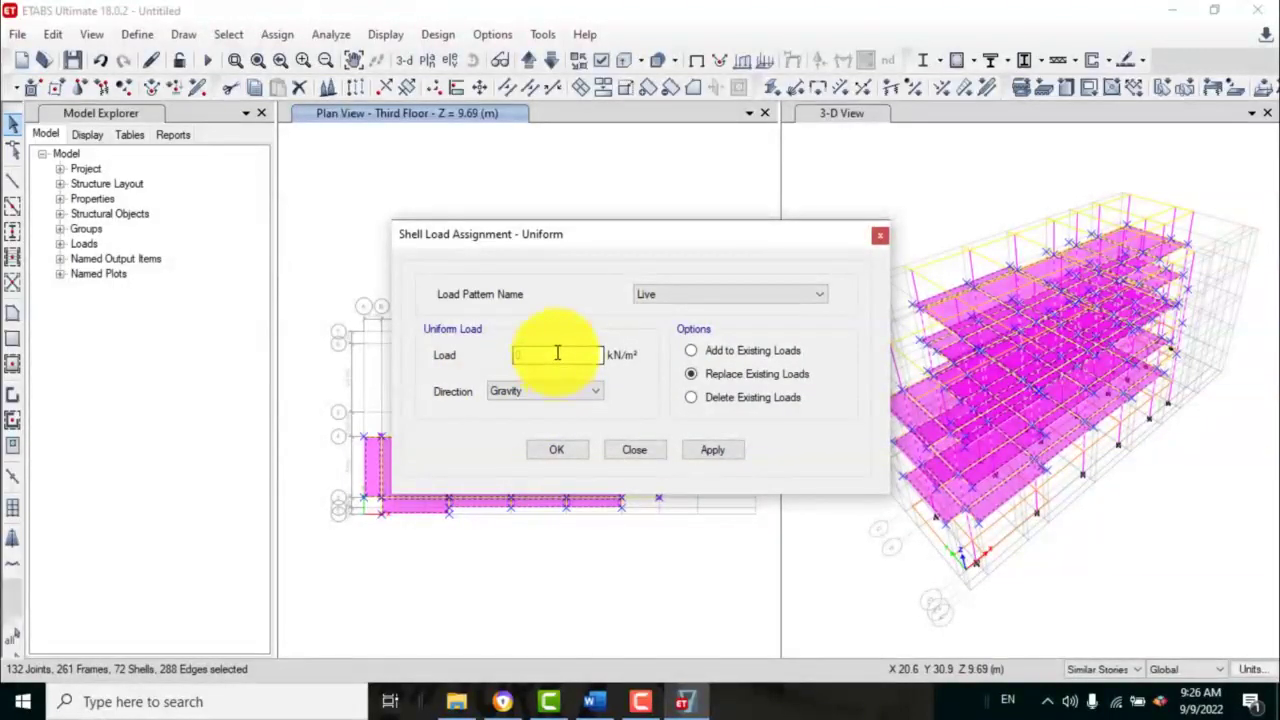
pyautogui.doubleClick(557, 353)
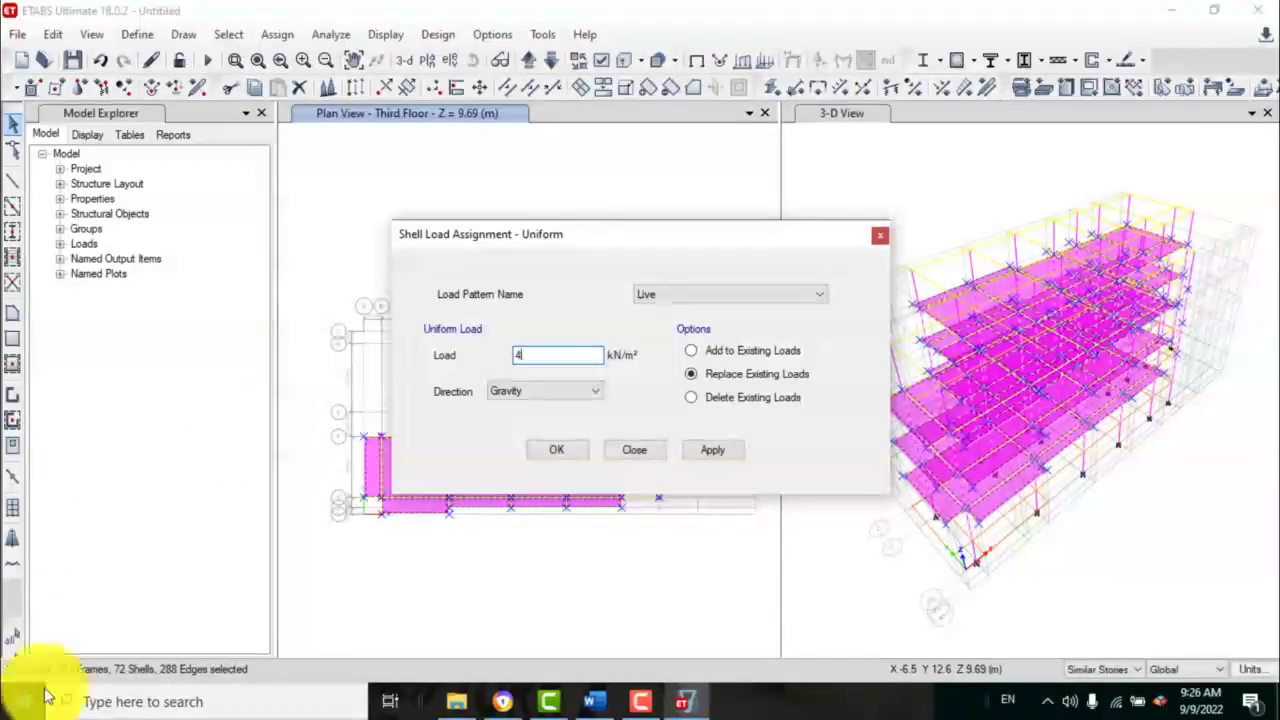
pyautogui.click(728, 452)
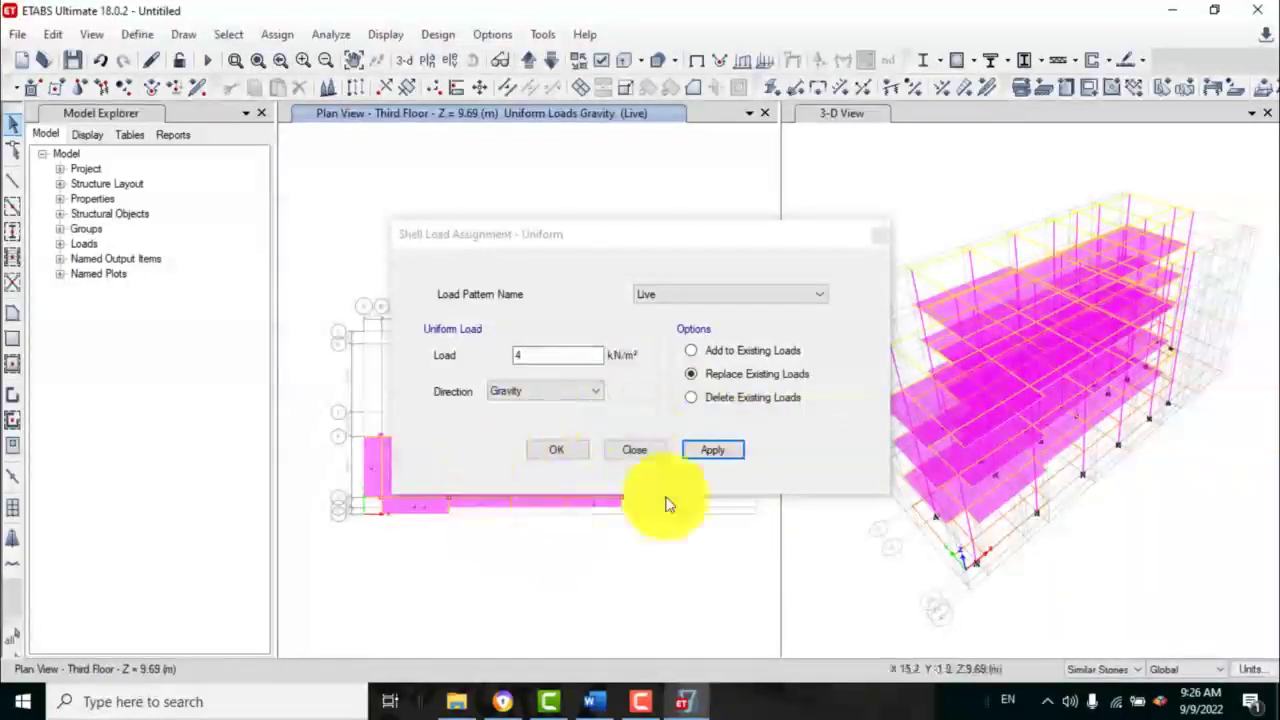
pyautogui.moveTo(714, 245); pyautogui.dragTo(303, 302)
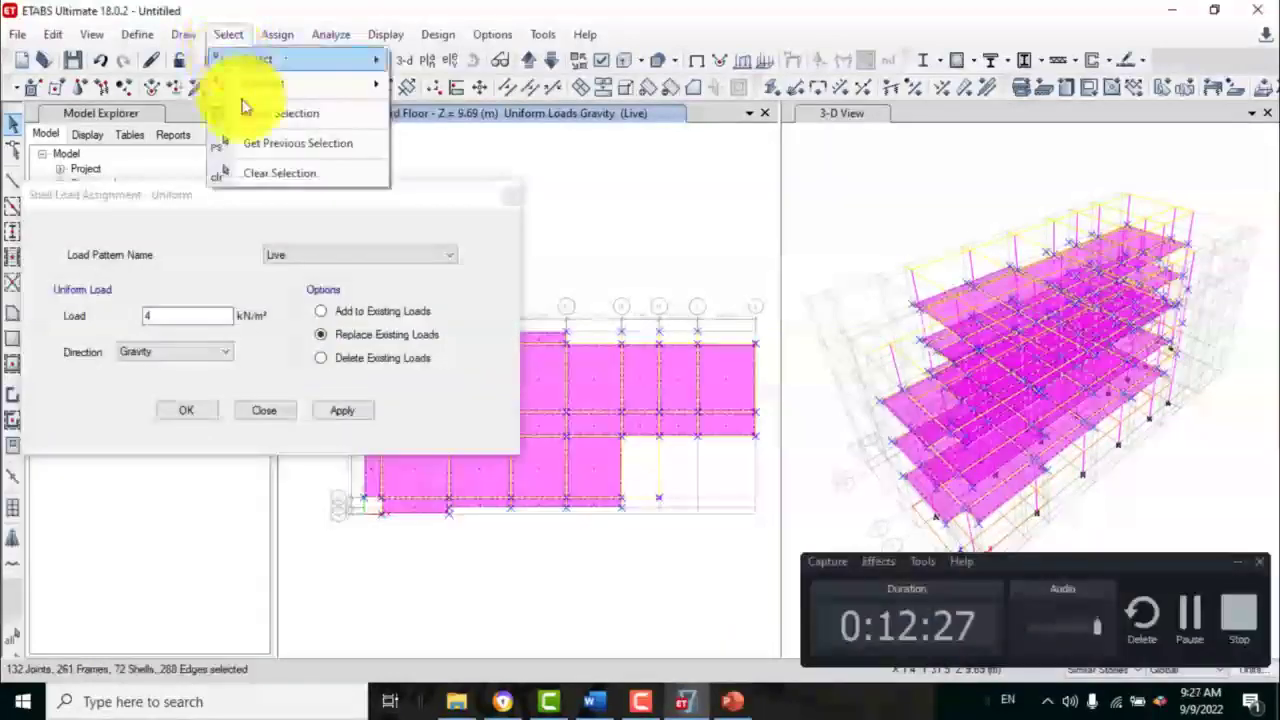
pyautogui.click(252, 173)
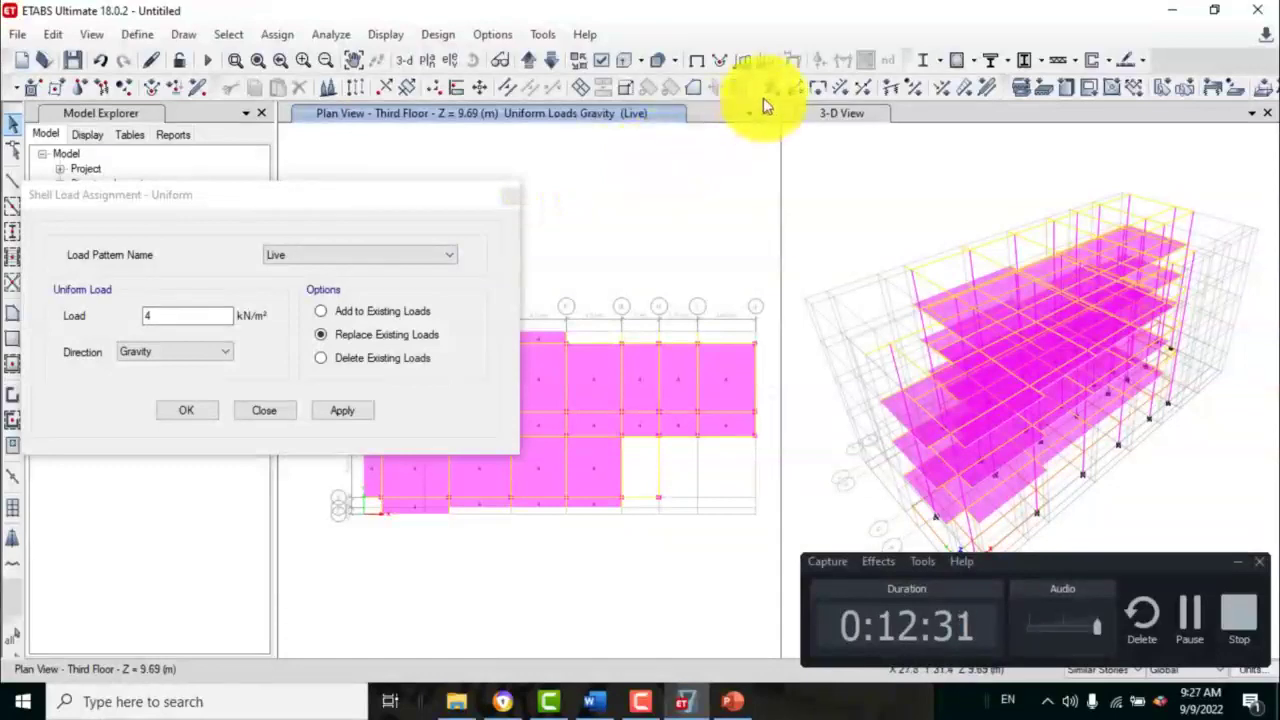
# - Restore the previous selection and assign its shells the PowerPoint design data's Floor finish load, 2 kN/m² in gravity, replacing existing loads
pyautogui.click(230, 34)
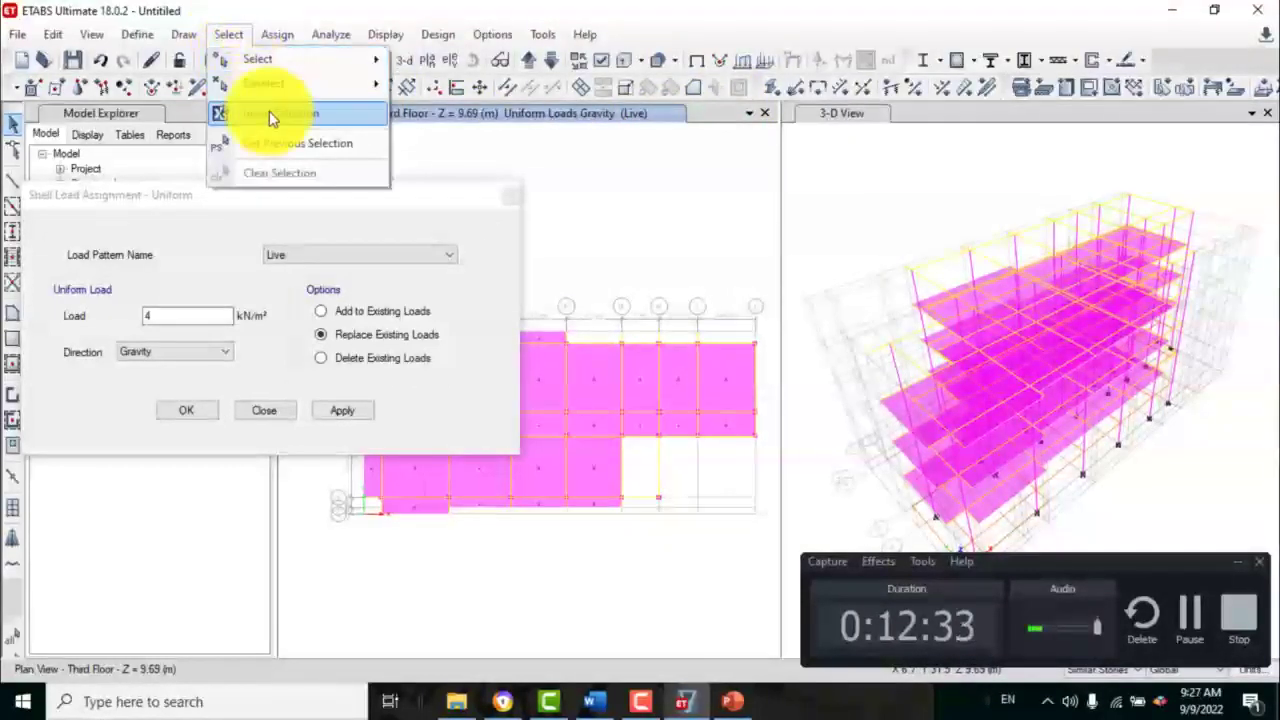
pyautogui.click(273, 143)
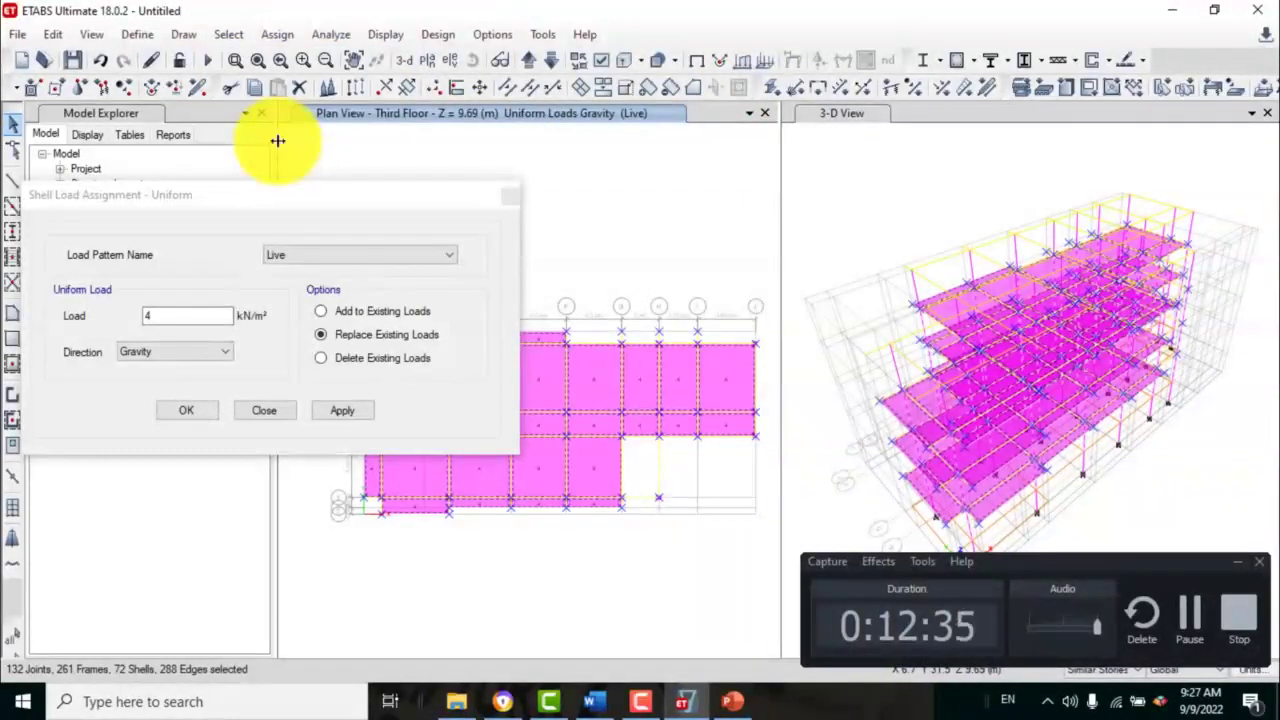
pyautogui.click(283, 254)
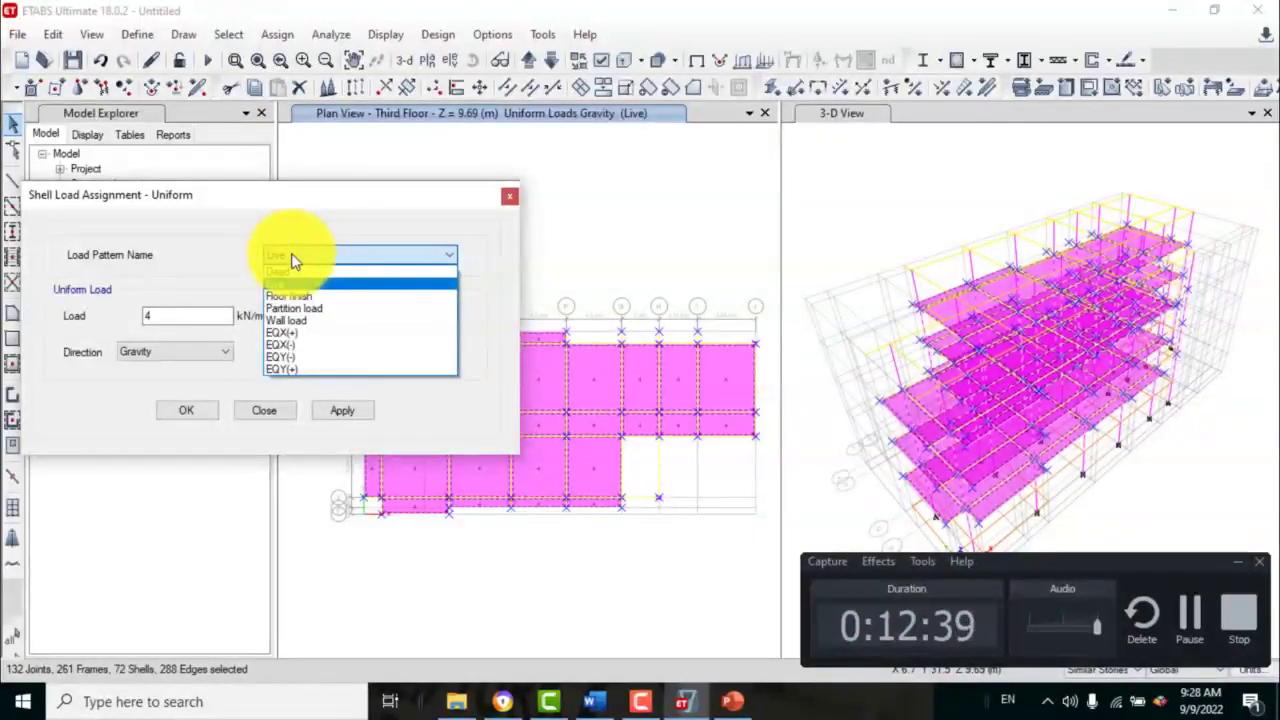
pyautogui.click(291, 295)
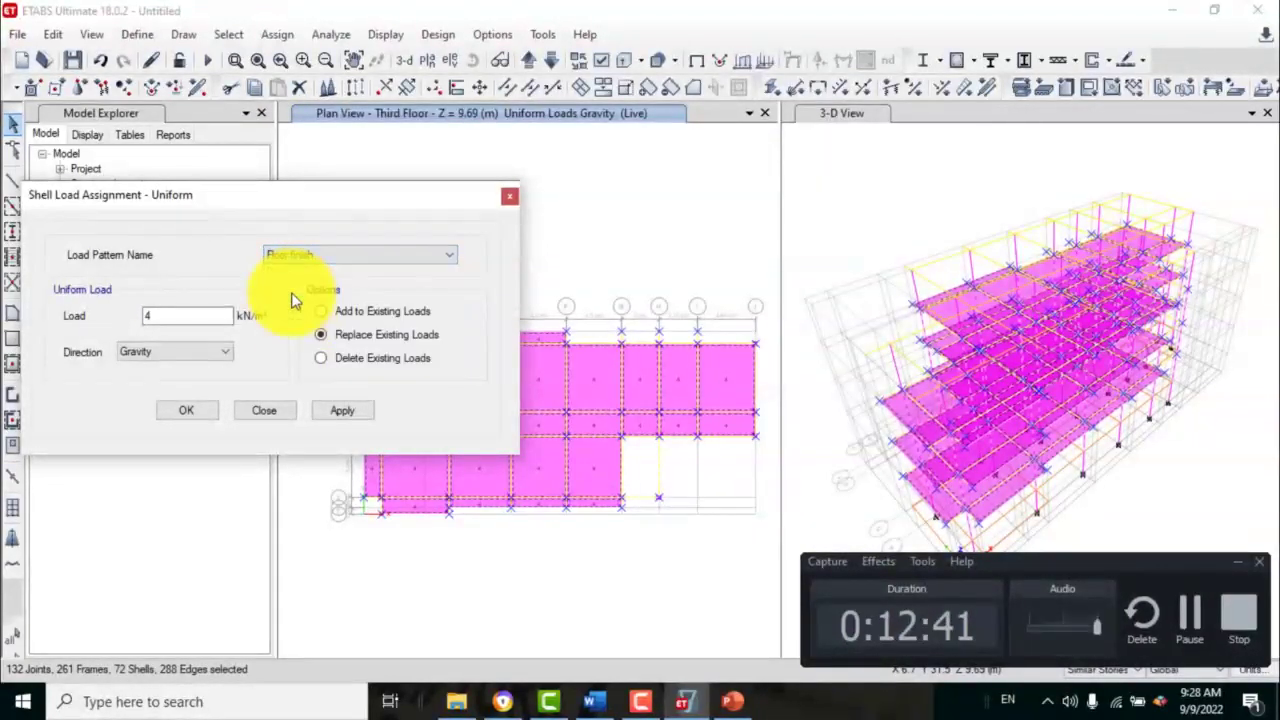
pyautogui.click(748, 705)
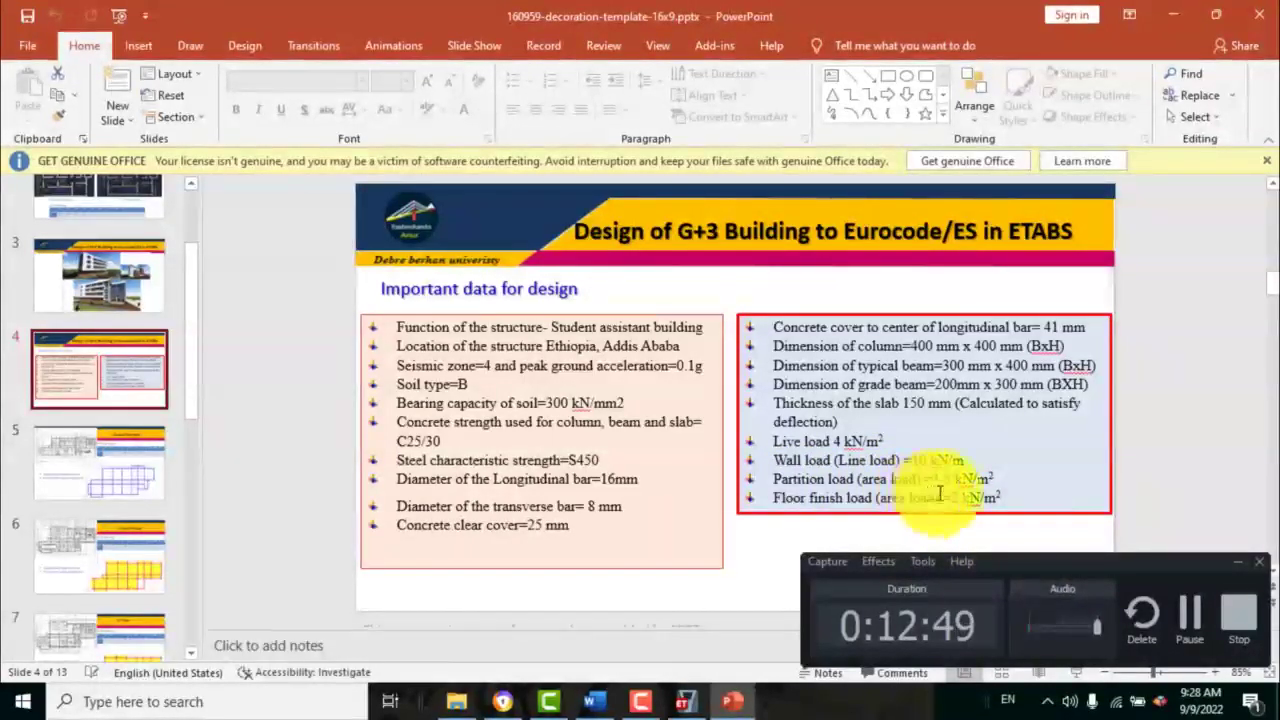
pyautogui.click(686, 700)
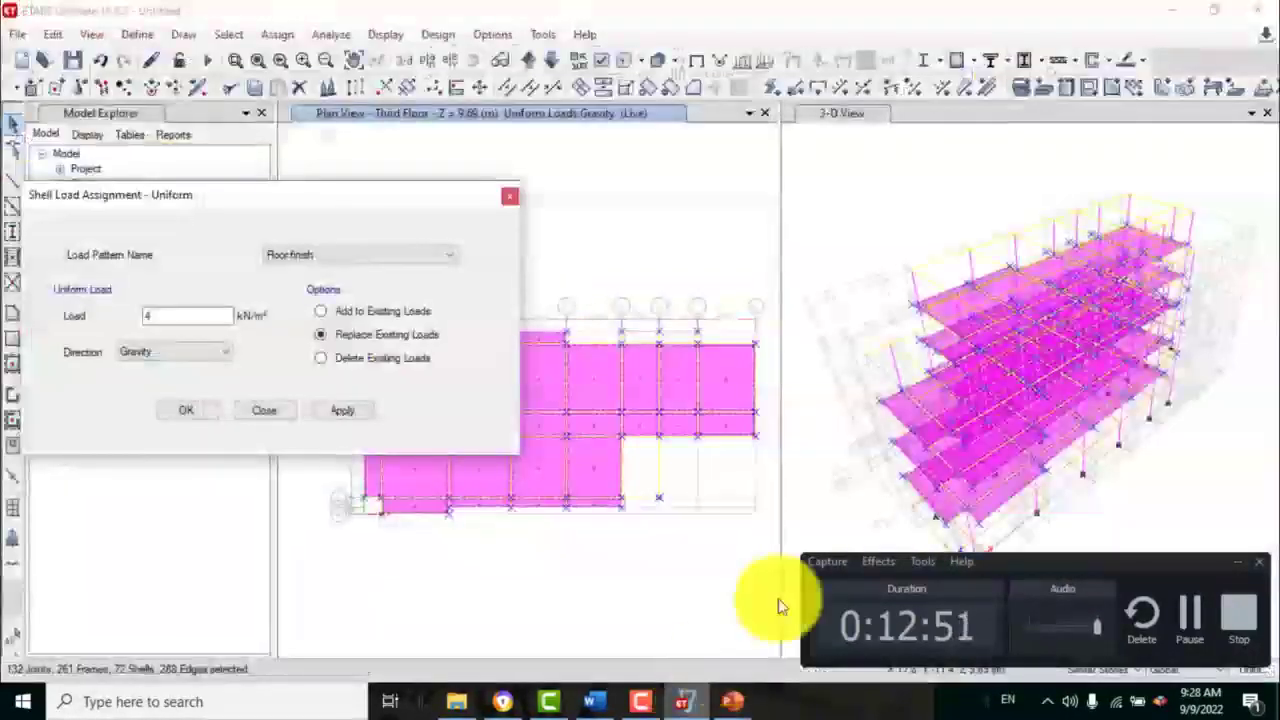
pyautogui.moveTo(150, 315); pyautogui.dragTo(100, 318)
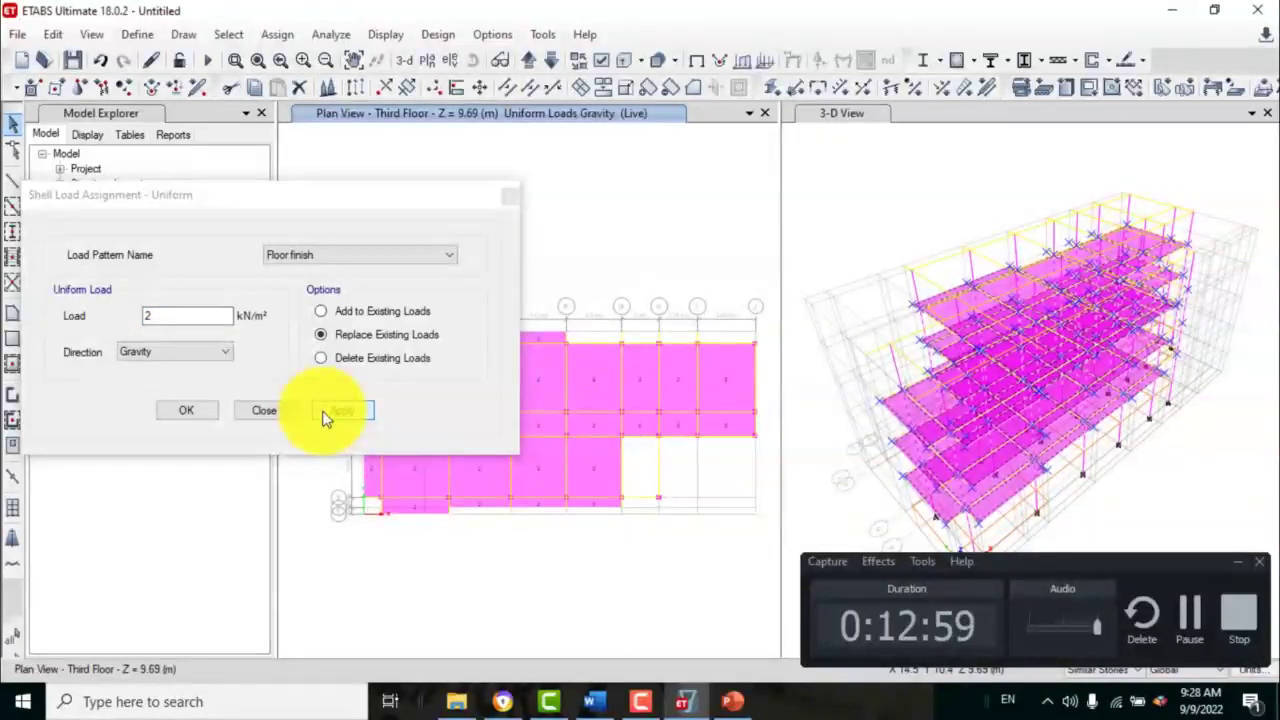
# - Restore the previous selection, assign its shells a uniform Partition load of 1.5 kN/m² in gravity, and clear the display of assigns
pyautogui.click(230, 34)
pyautogui.click(263, 141)
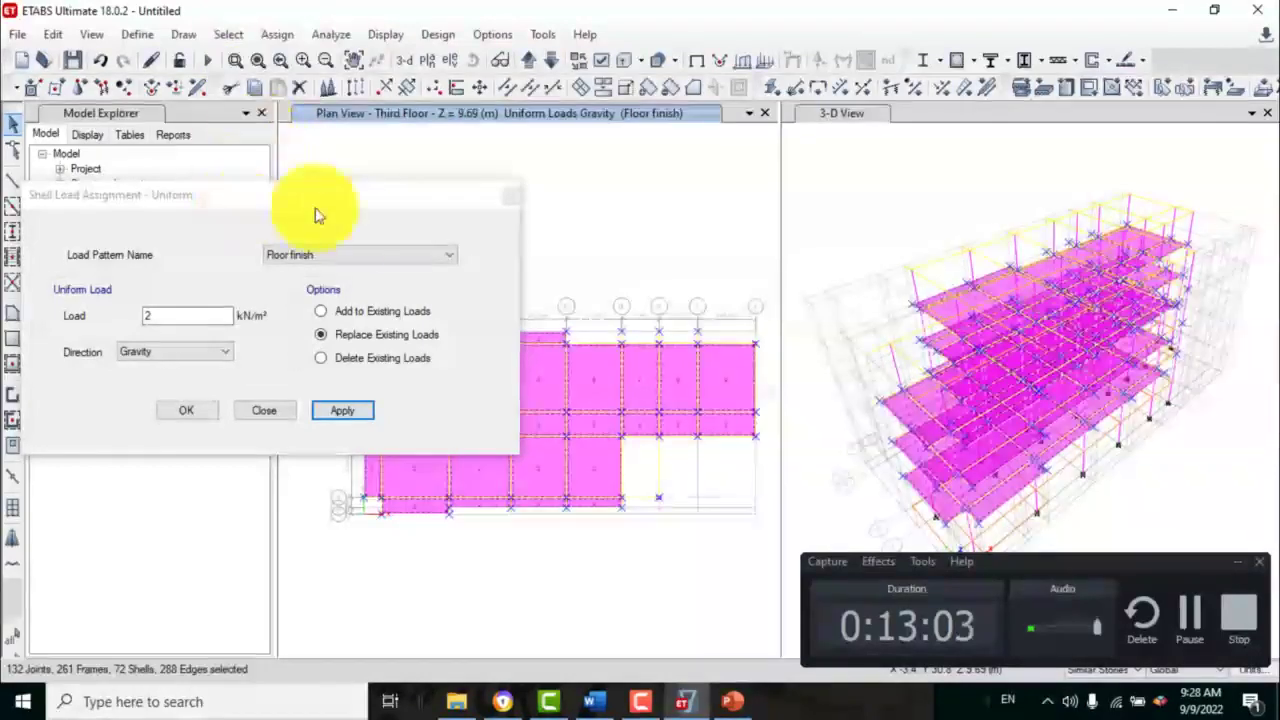
pyautogui.click(357, 255)
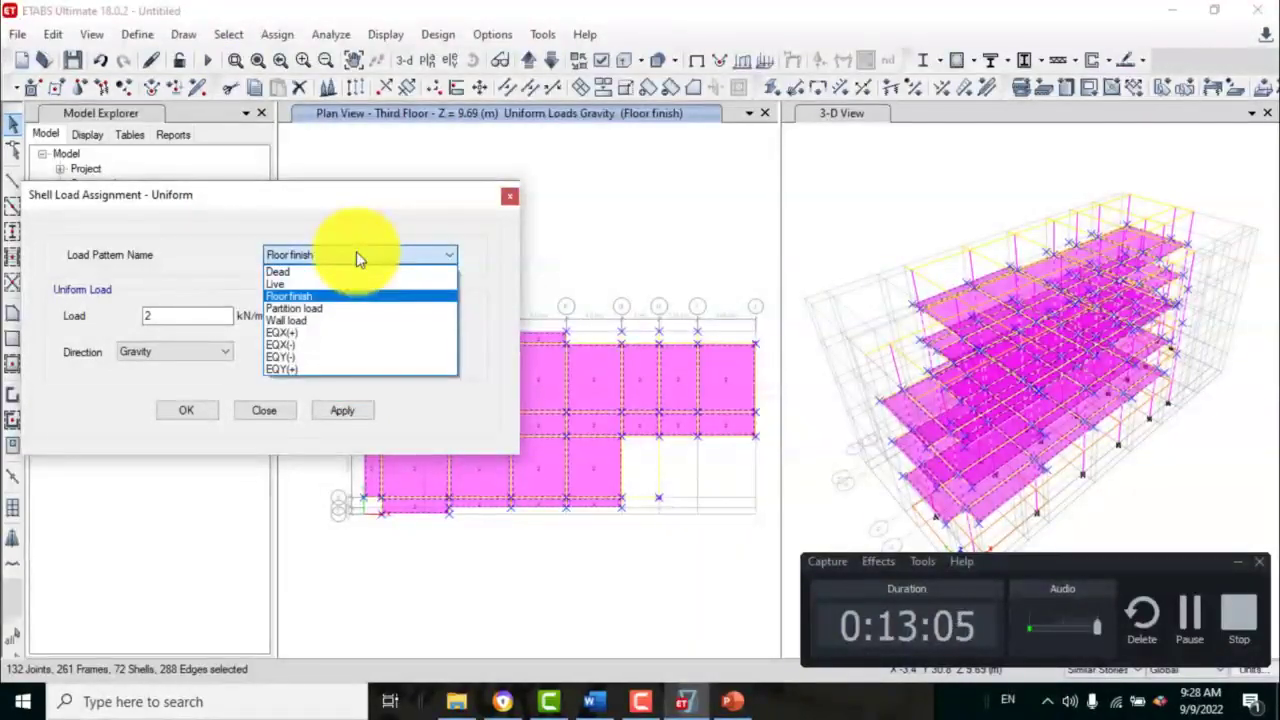
pyautogui.click(298, 308)
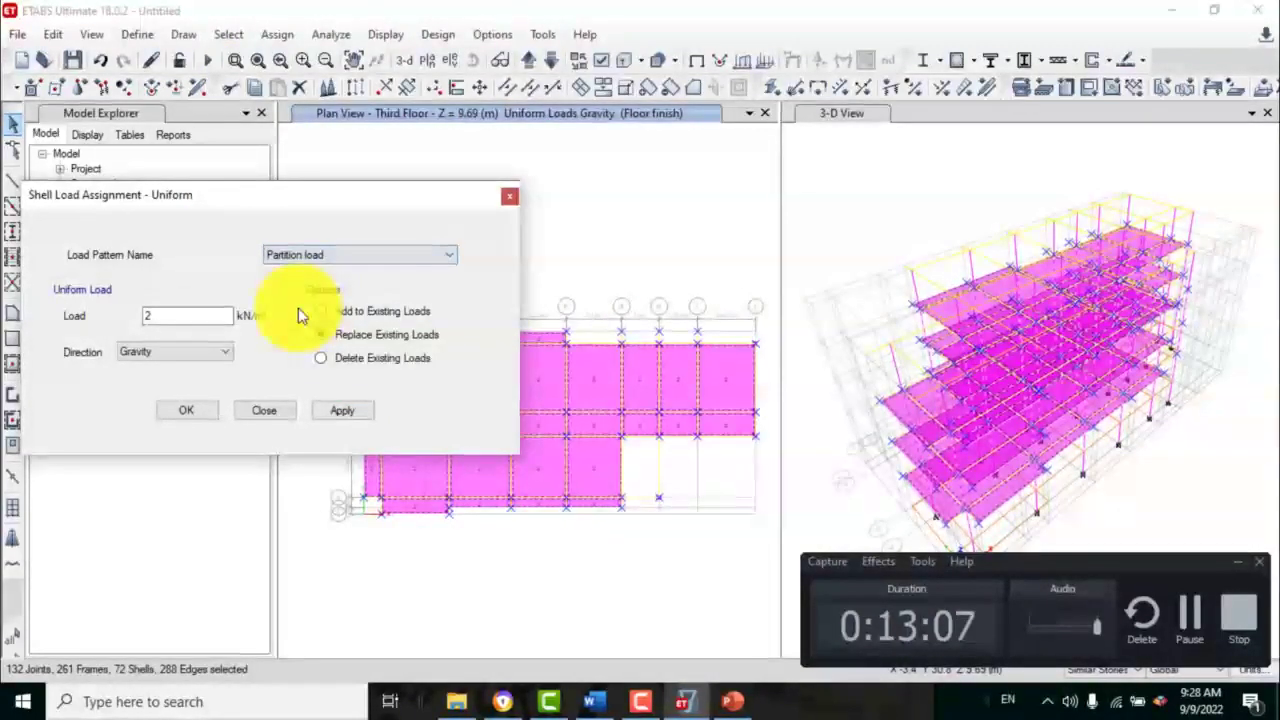
pyautogui.doubleClick(171, 316)
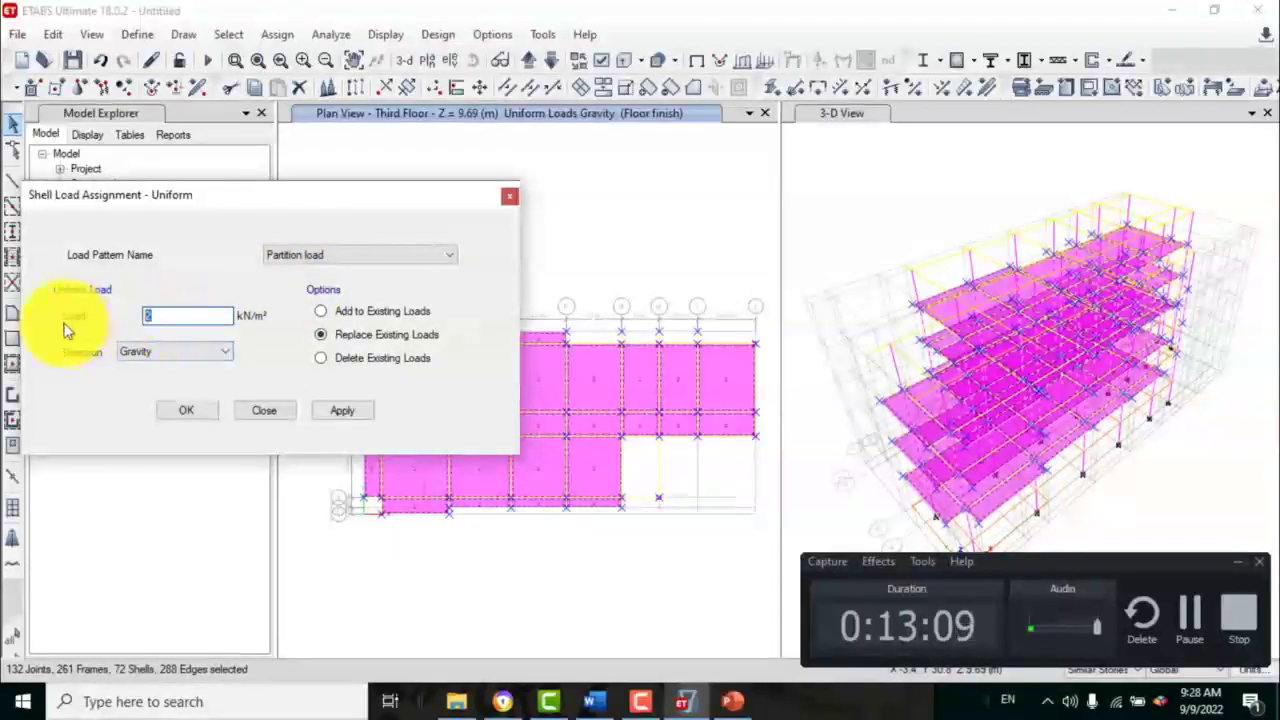
pyautogui.write('1.5')
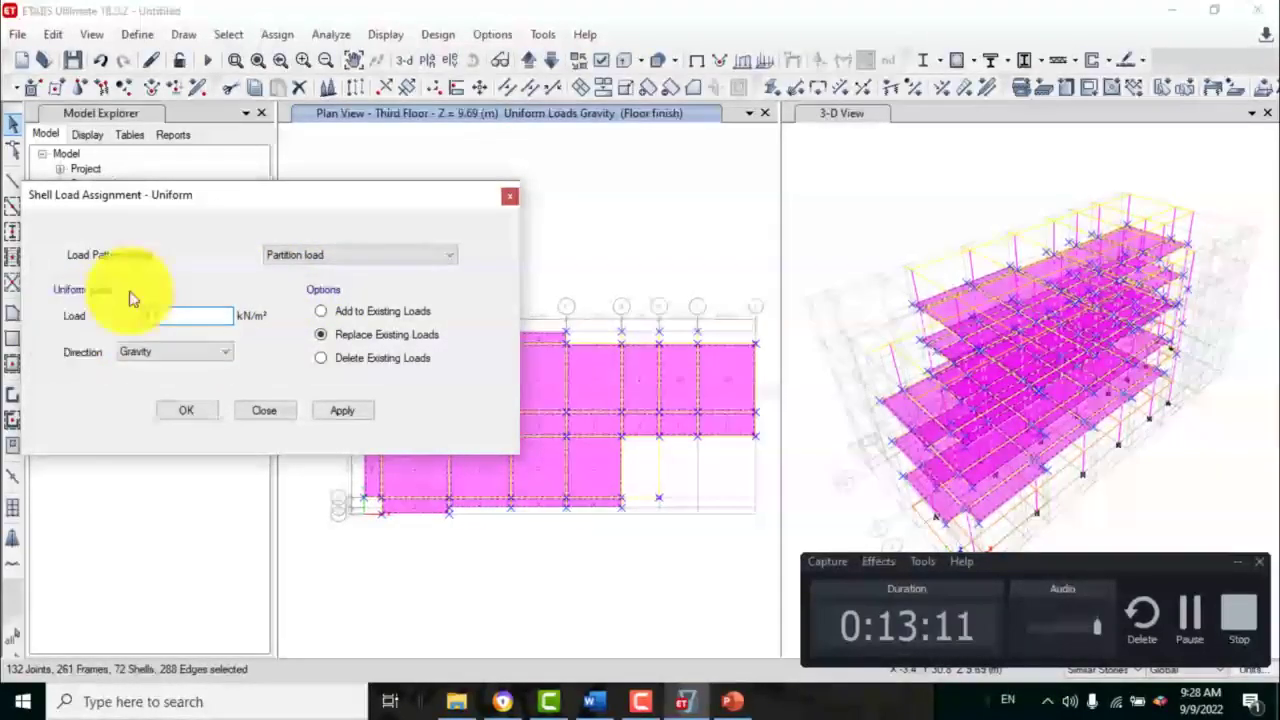
pyautogui.click(343, 410)
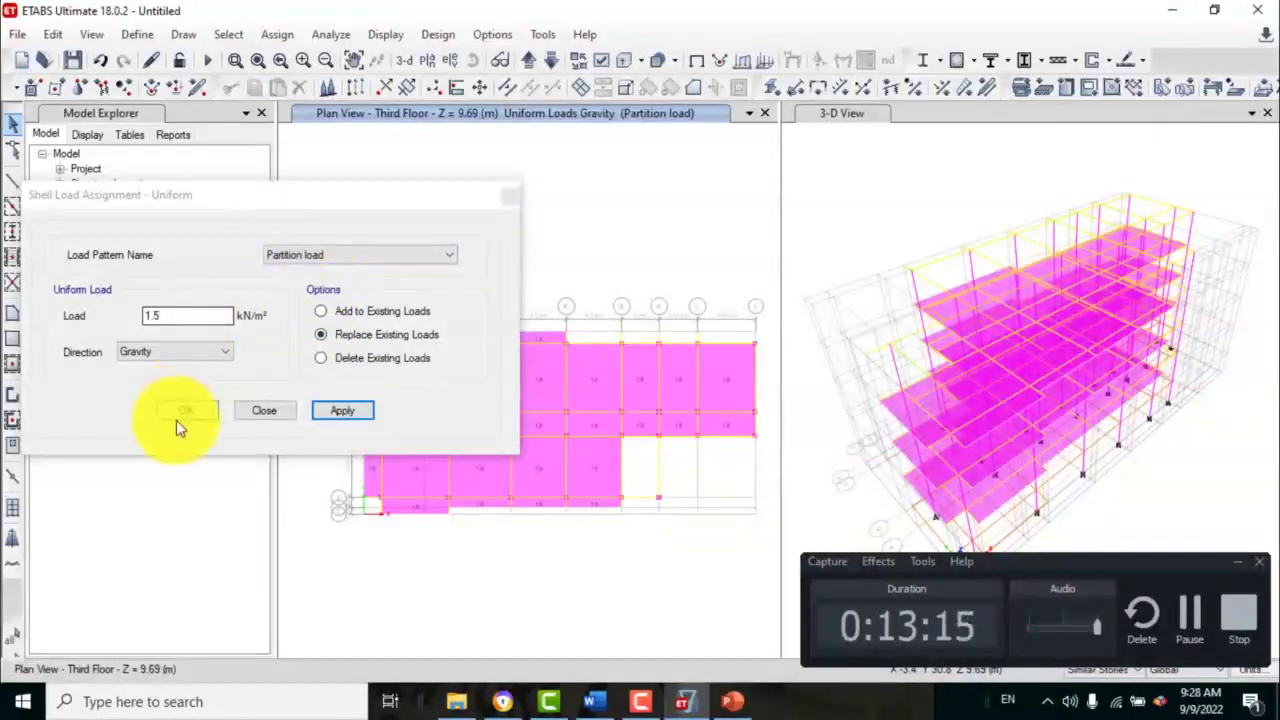
pyautogui.click(240, 411)
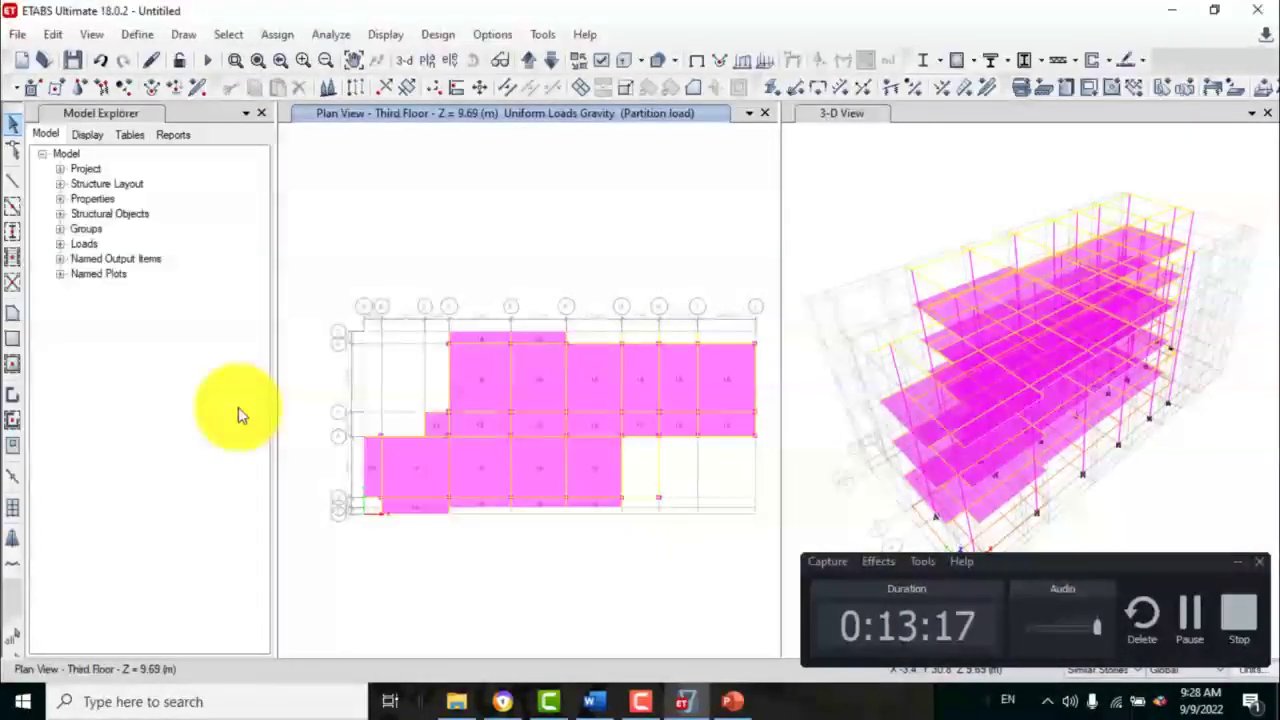
pyautogui.click(279, 36)
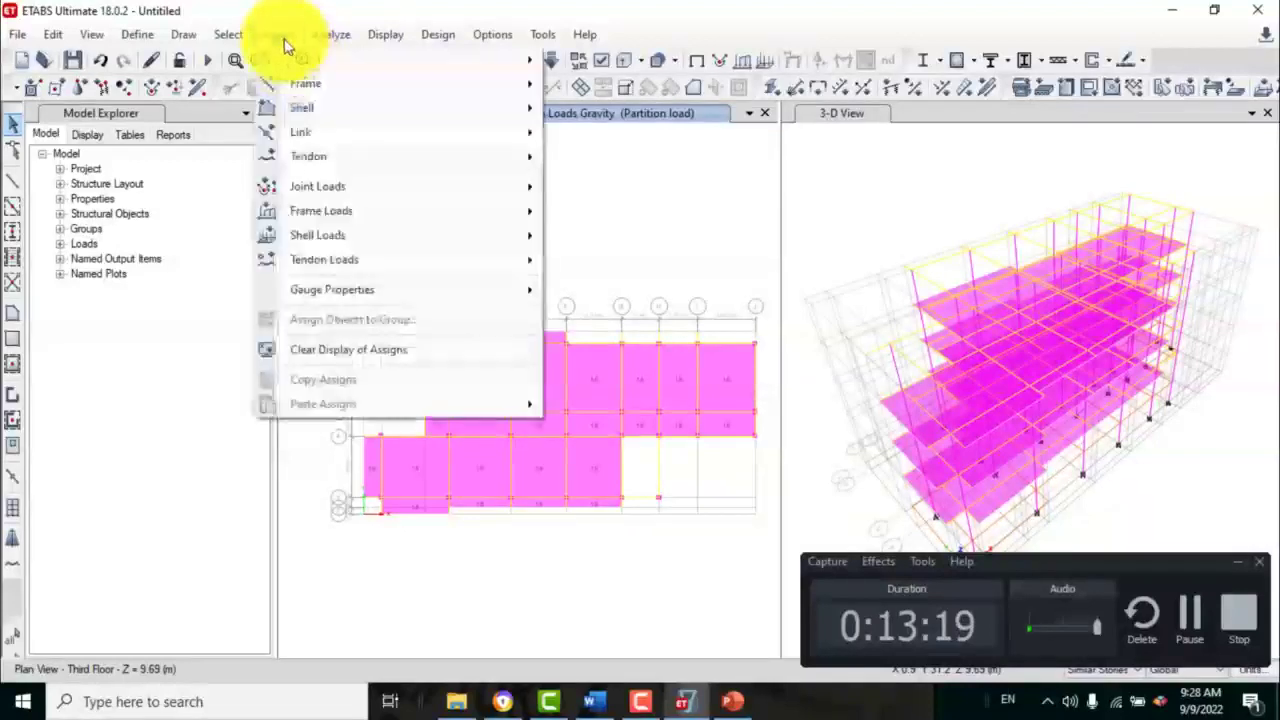
pyautogui.click(336, 350)
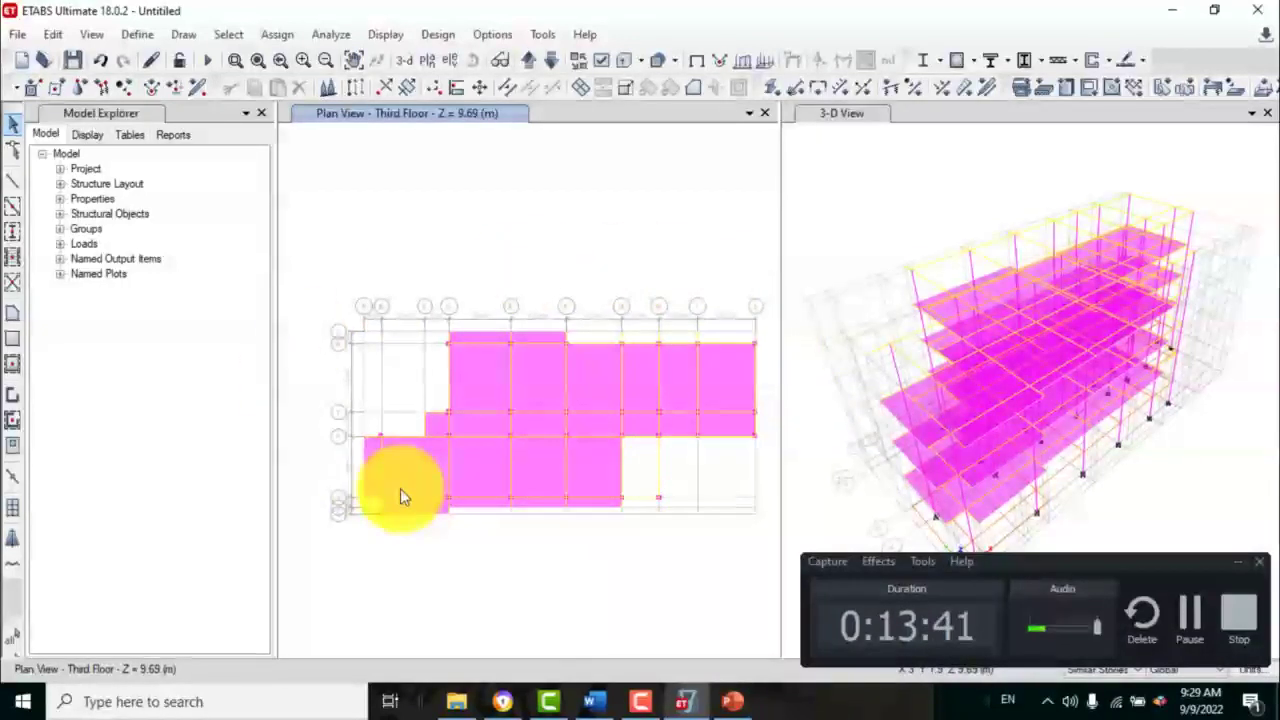
# - Select all frames that have the Typical Beam and Grade Beam section properties
pyautogui.click(224, 35)
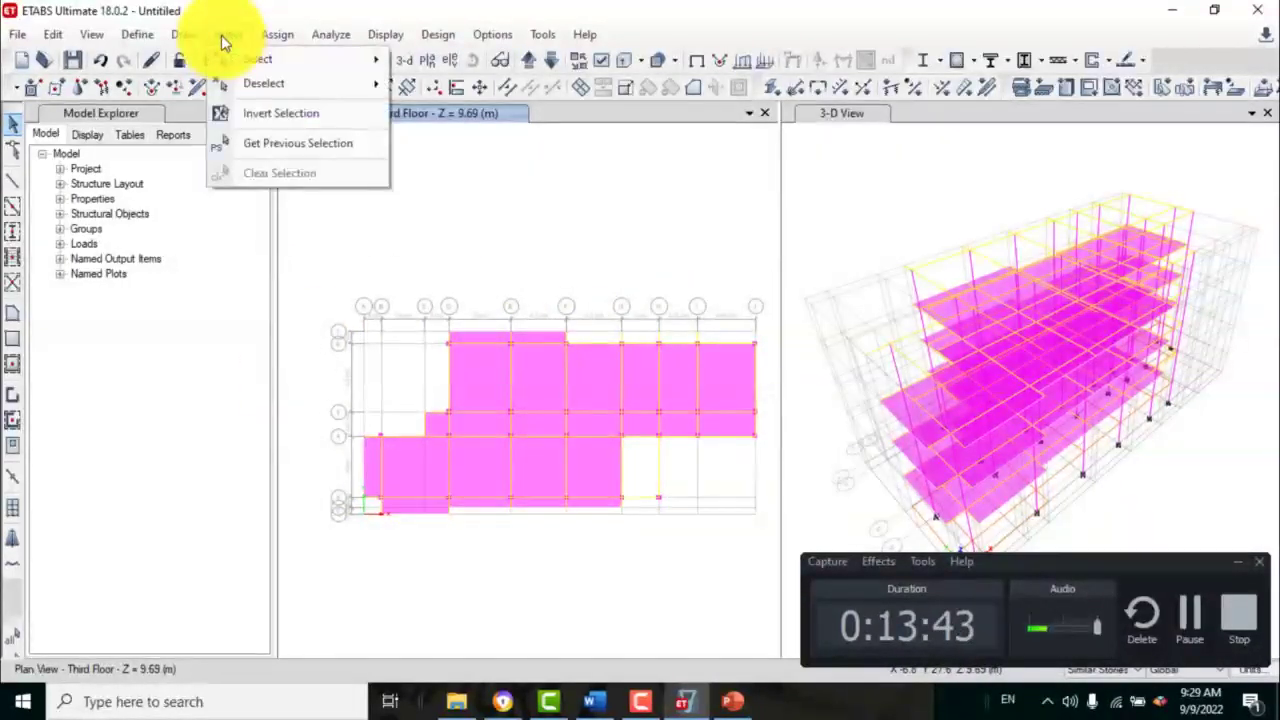
pyautogui.moveTo(240, 60)
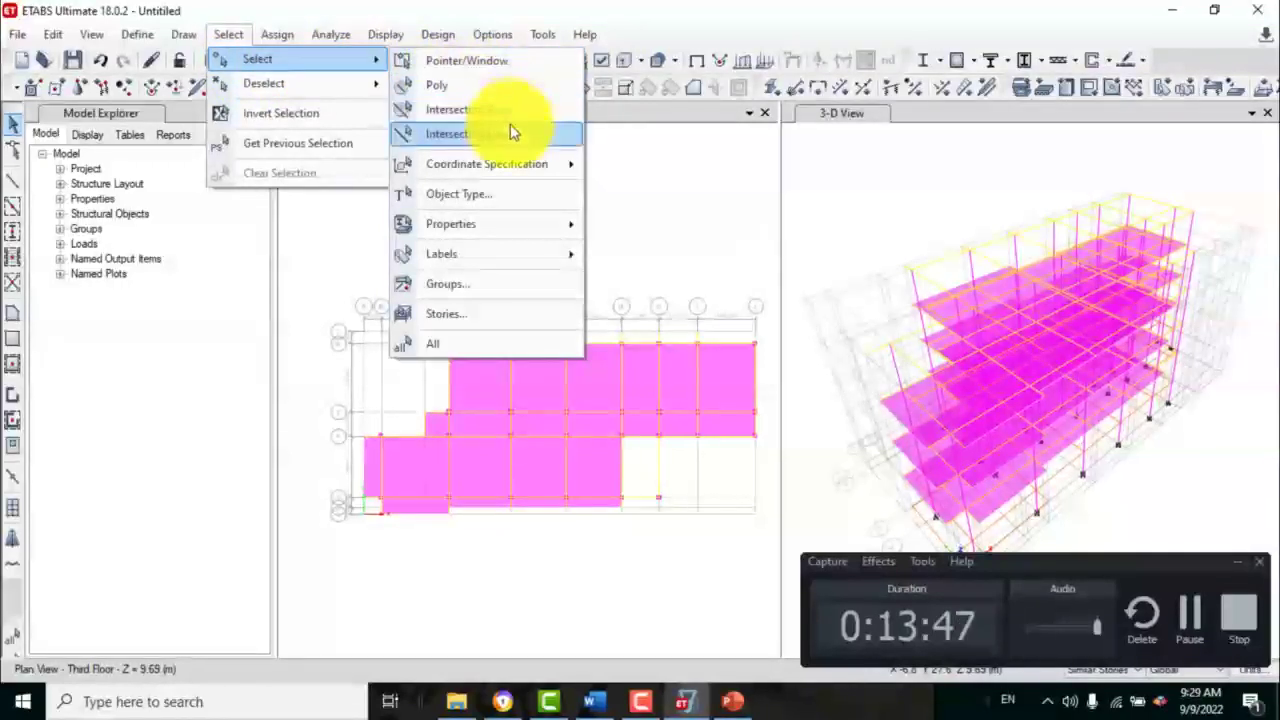
pyautogui.moveTo(505, 222)
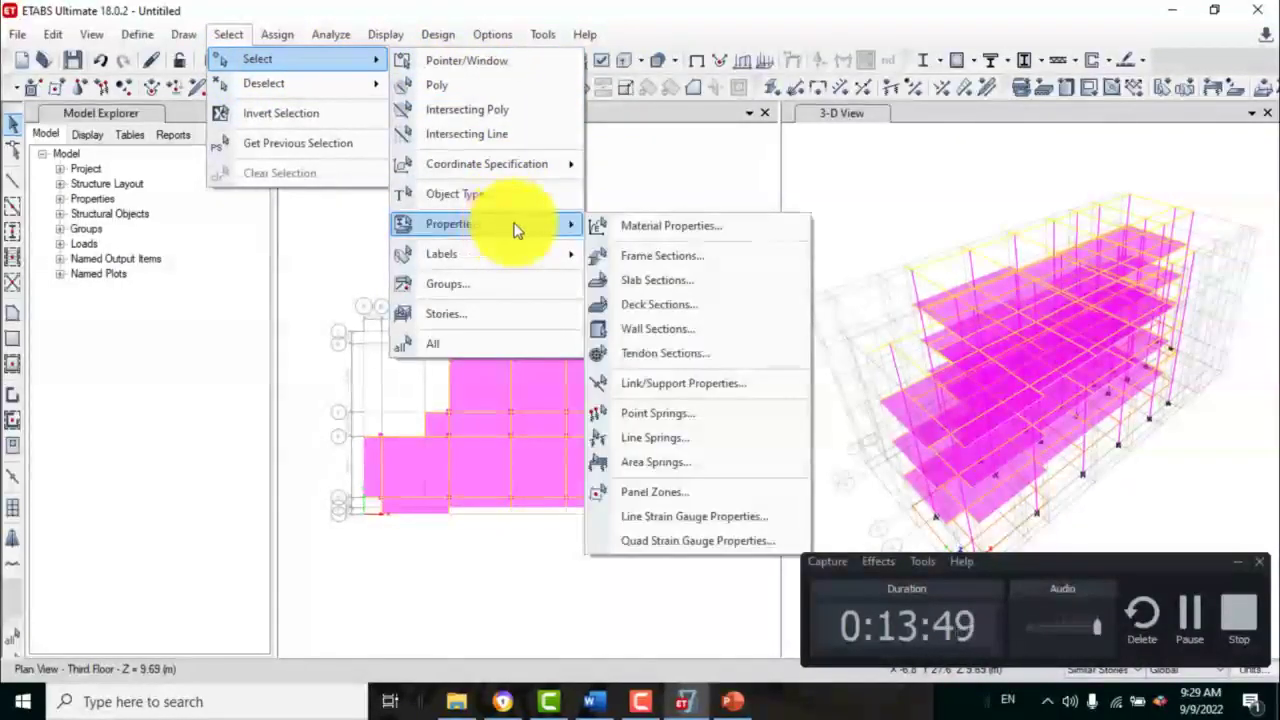
pyautogui.click(632, 257)
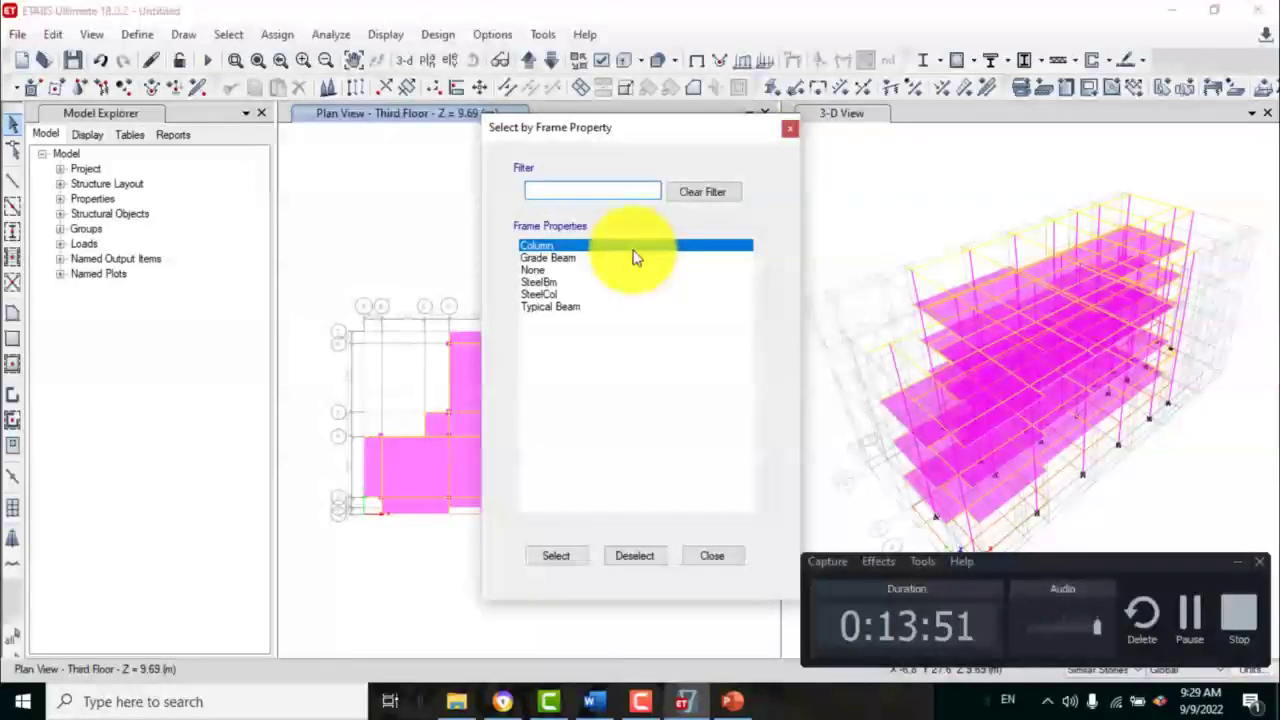
pyautogui.moveTo(636, 128); pyautogui.dragTo(626, 102)
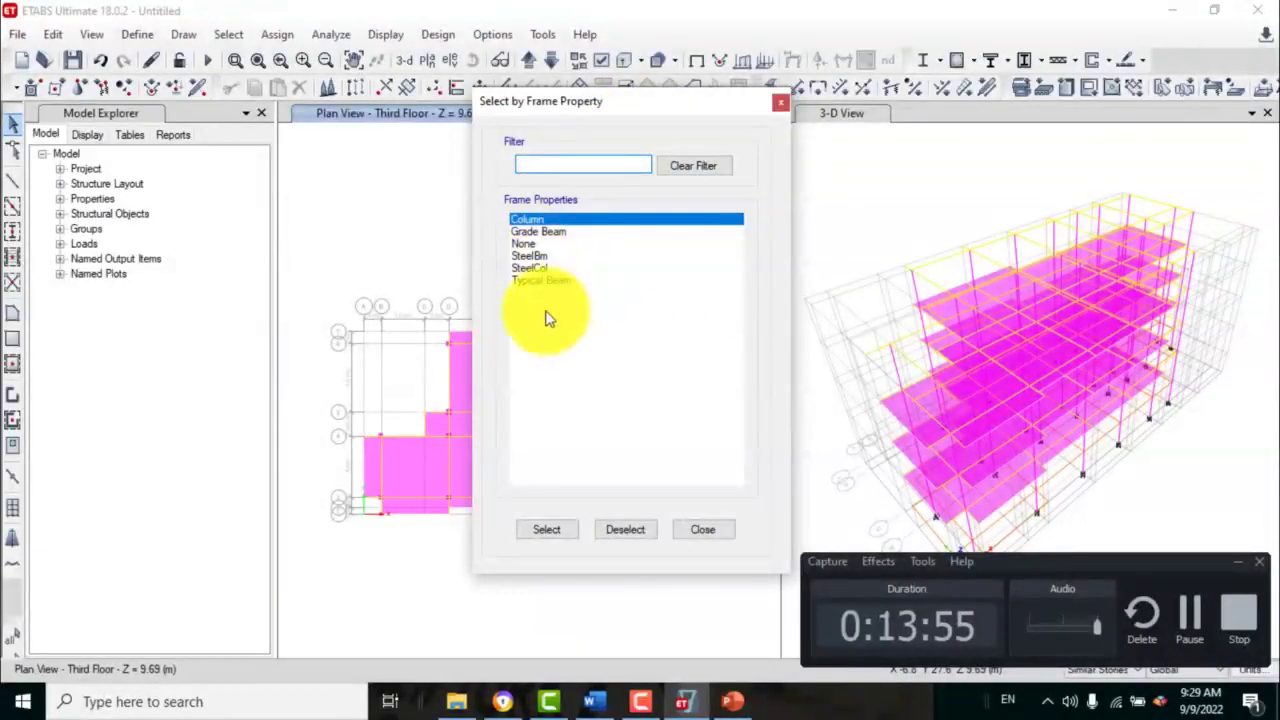
pyautogui.click(531, 281)
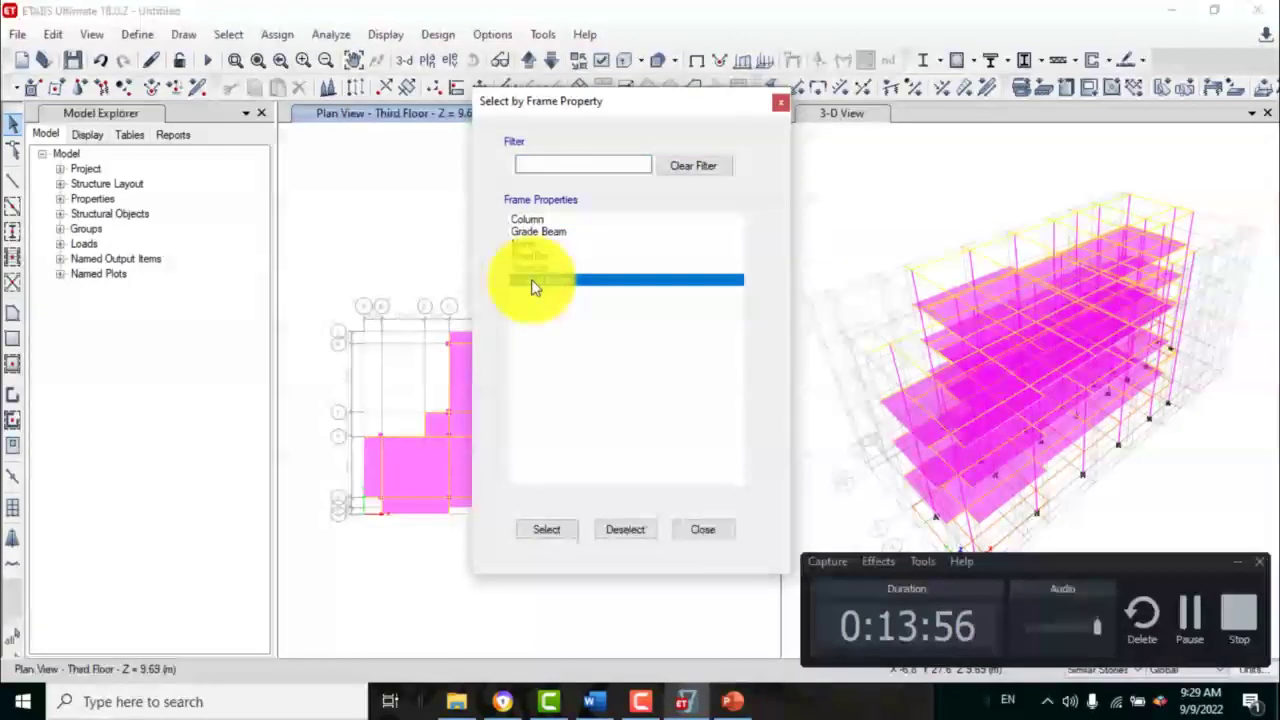
pyautogui.click(553, 537)
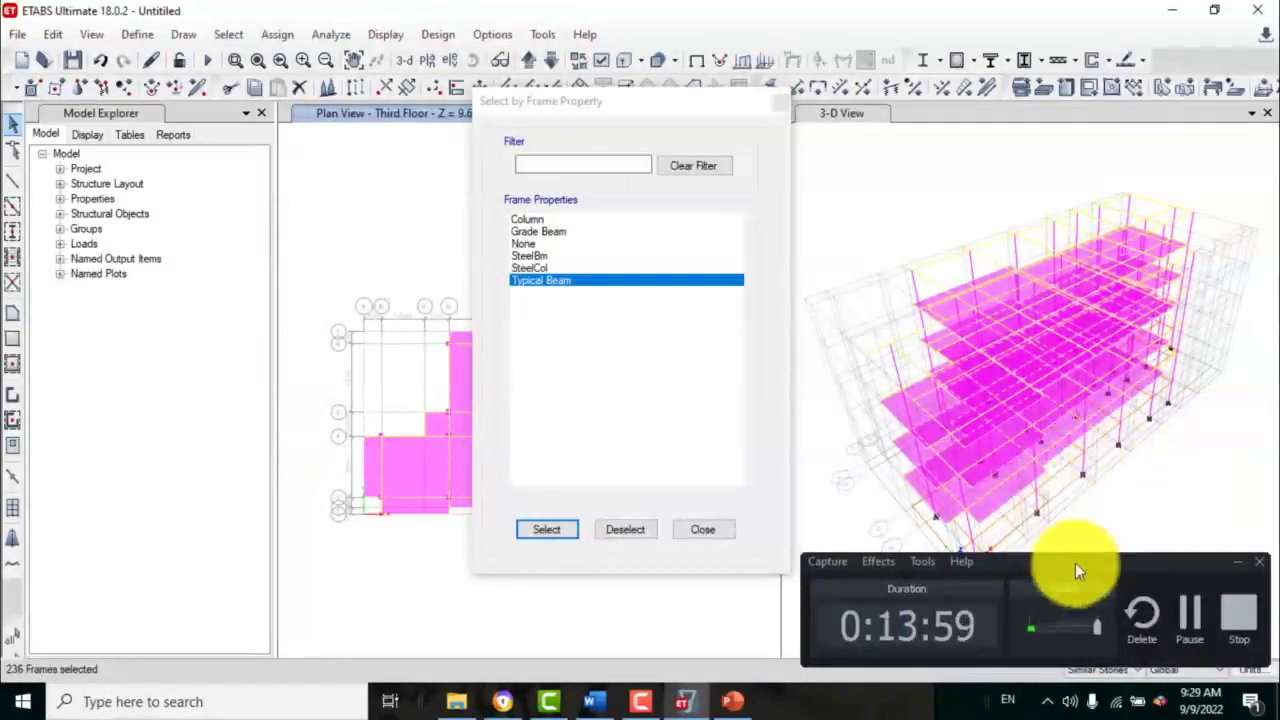
pyautogui.click(540, 231)
pyautogui.click(540, 530)
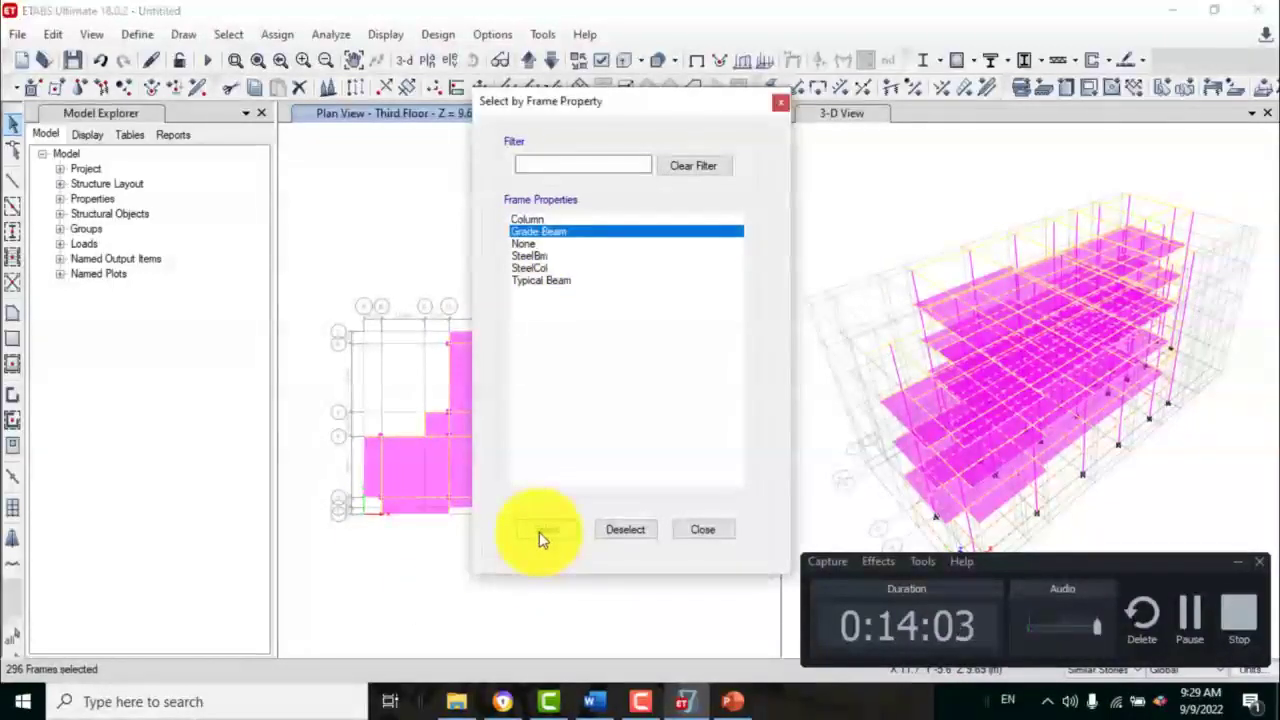
pyautogui.click(726, 535)
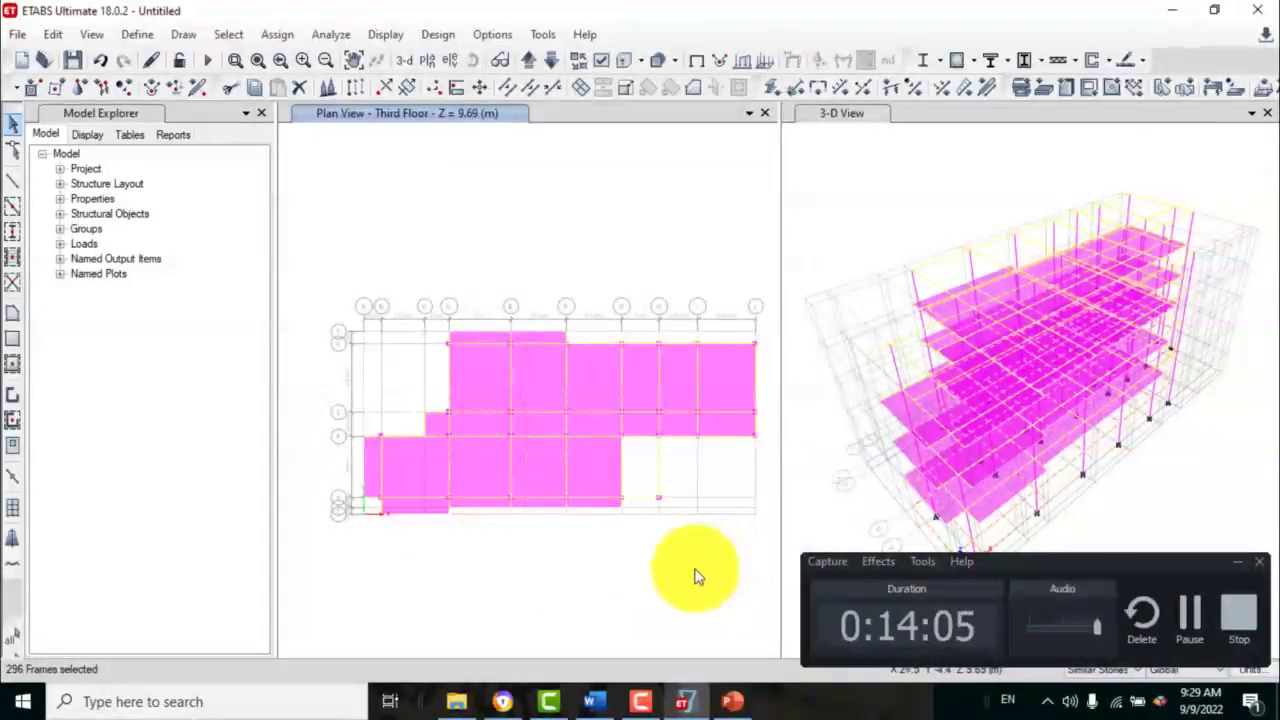
# - Assign the selected beams the PowerPoint design data's Wall load as a uniform distributed force of 10 kN/m in gravity, replacing existing loads
pyautogui.click(267, 38)
pyautogui.moveTo(440, 228)
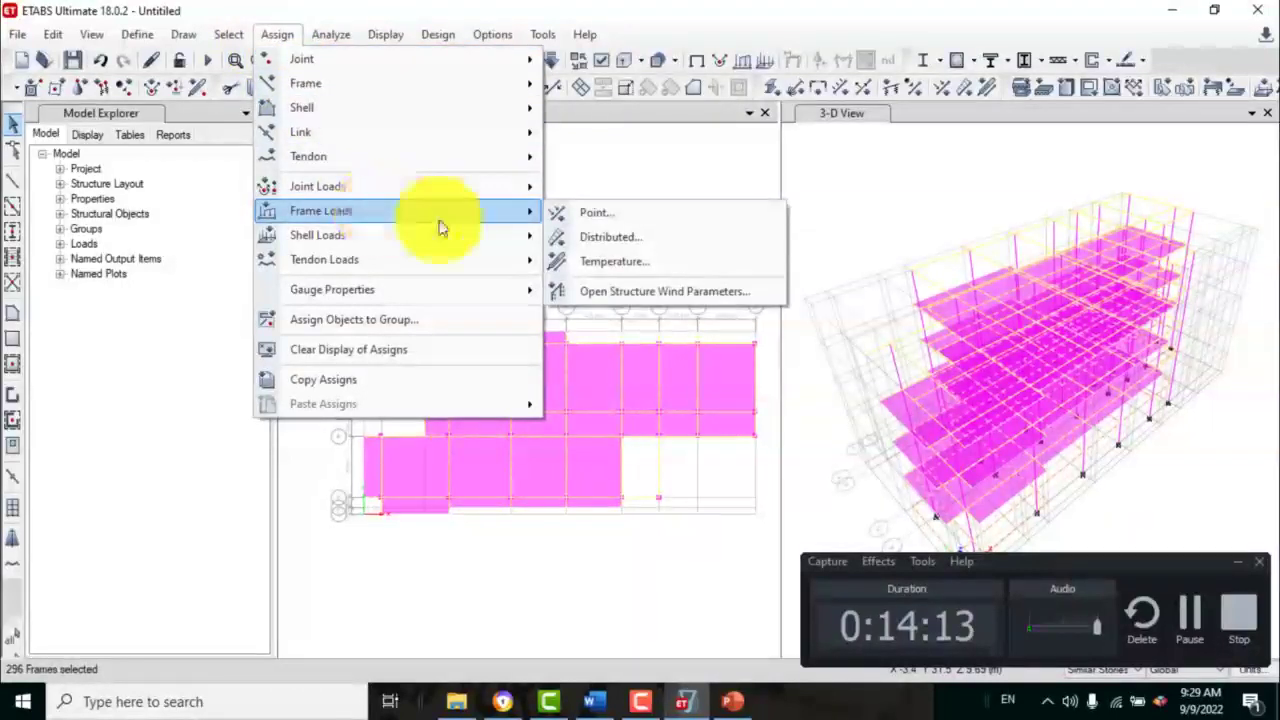
pyautogui.click(622, 237)
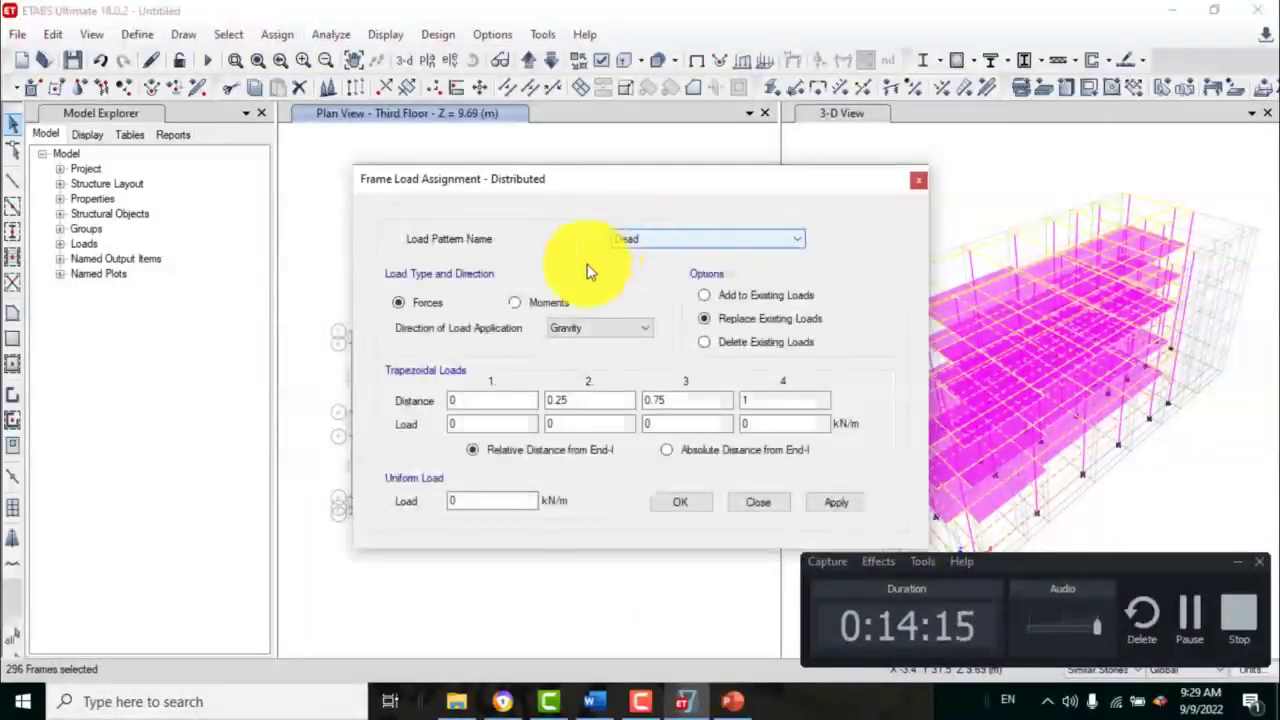
pyautogui.click(667, 240)
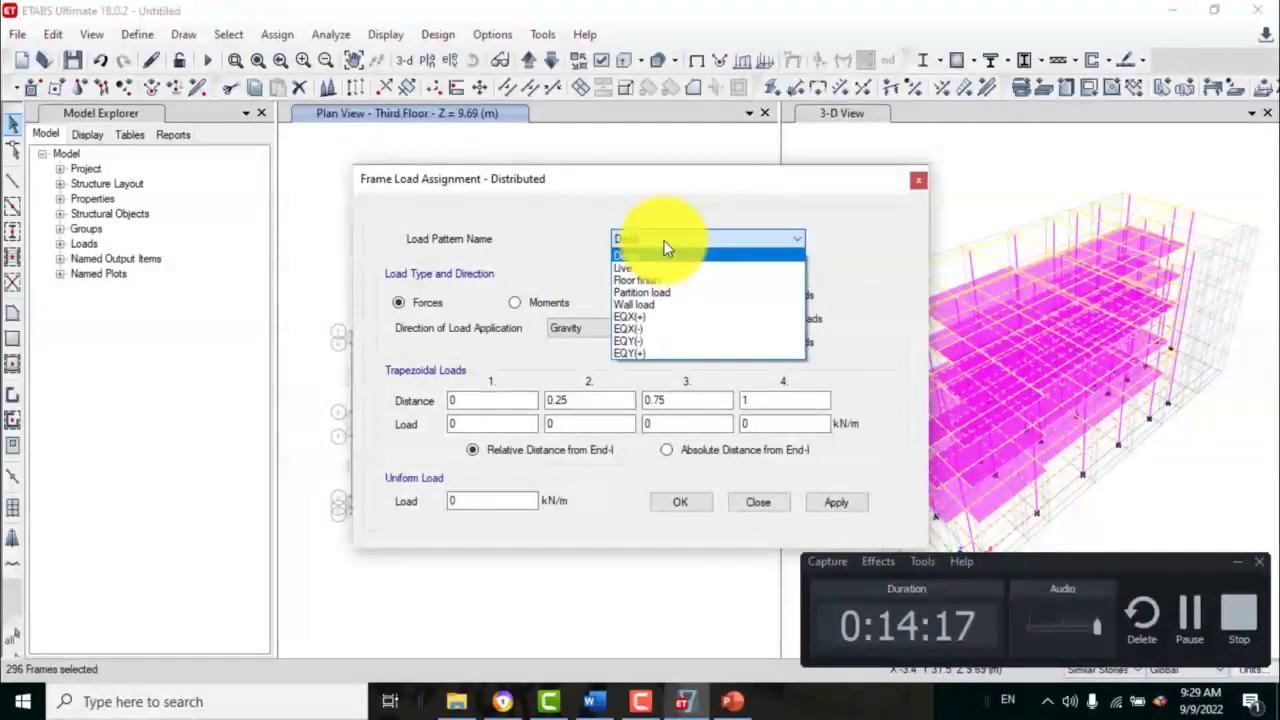
pyautogui.click(636, 310)
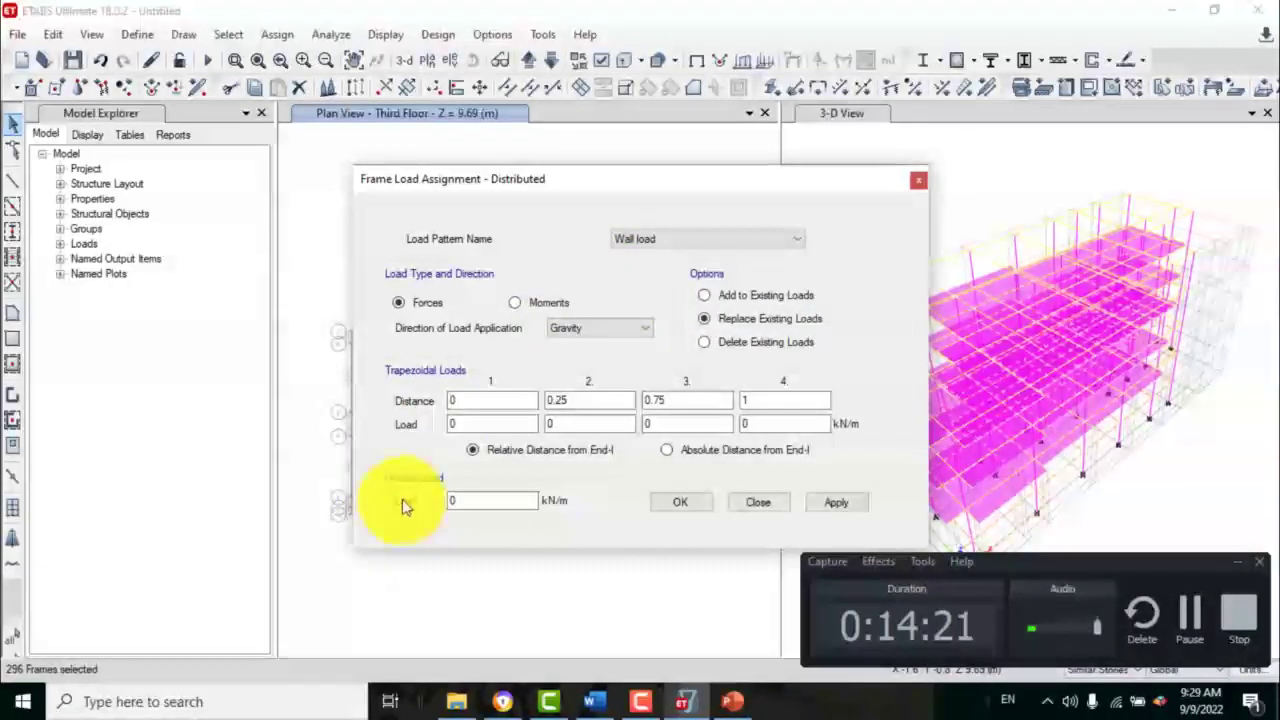
pyautogui.doubleClick(458, 506)
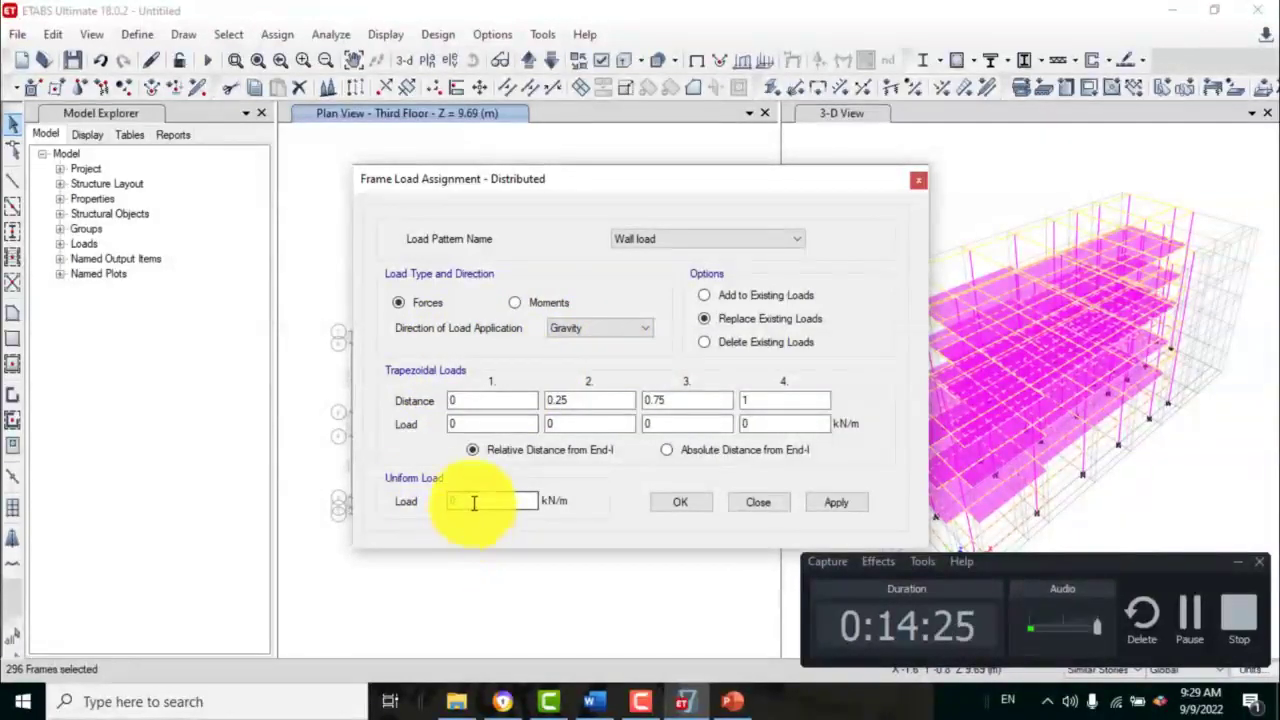
pyautogui.click(731, 701)
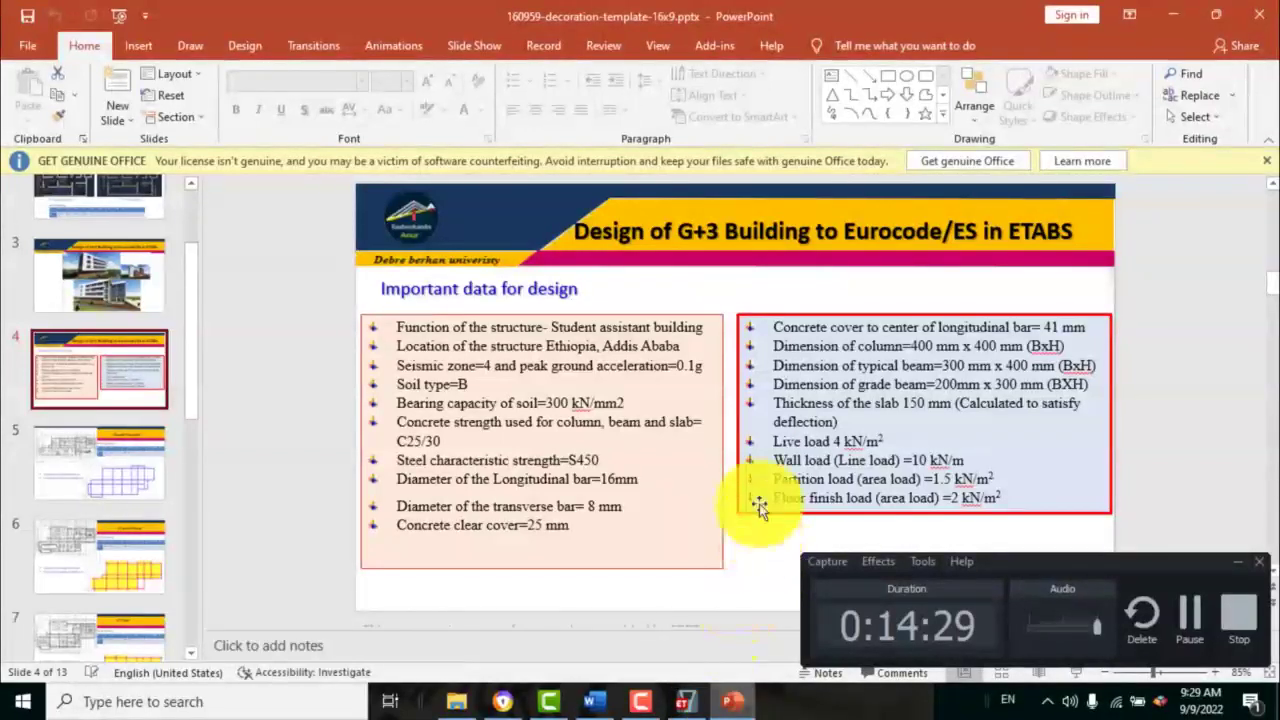
pyautogui.click(686, 701)
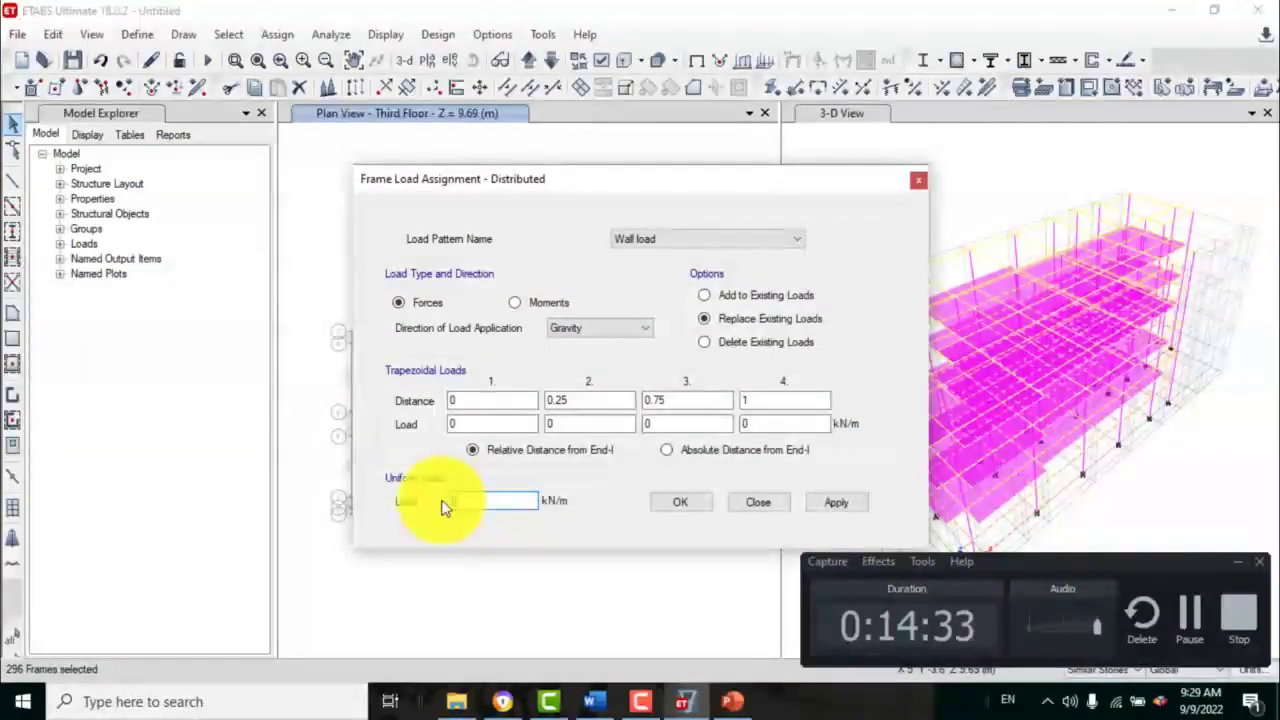
pyautogui.click(830, 505)
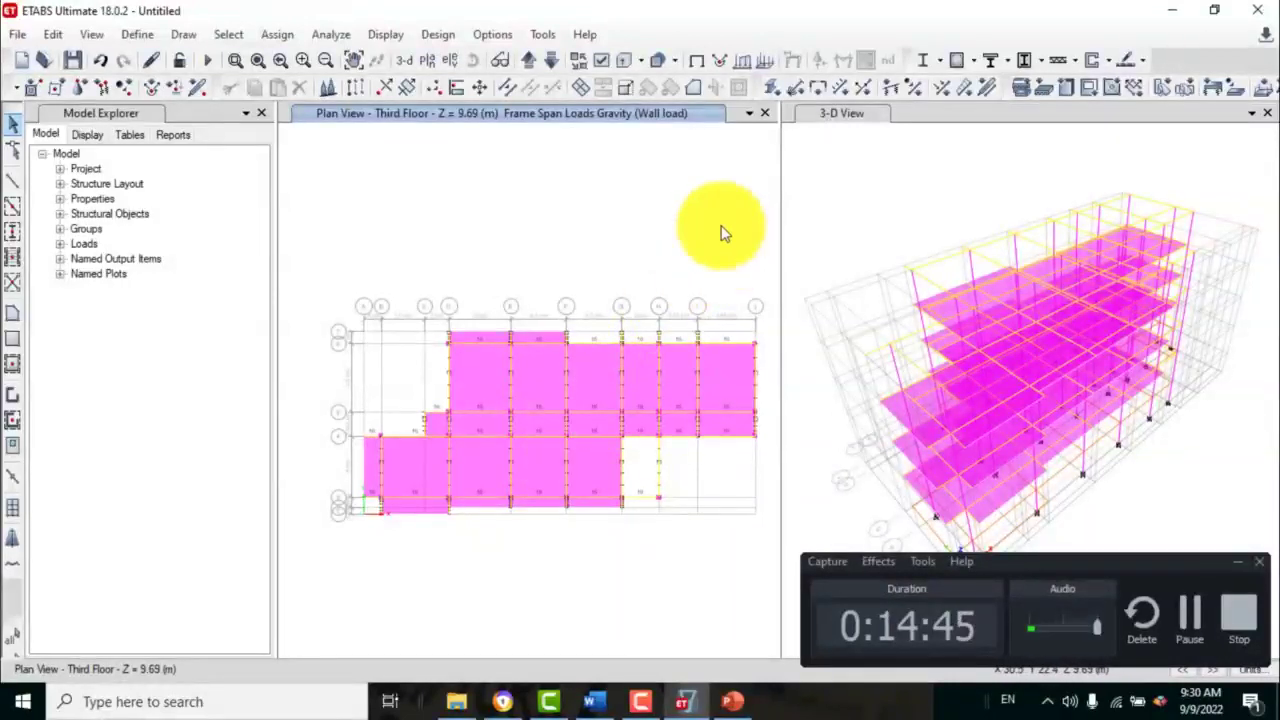
# - Close the second 3-D window and switch the remaining Third Floor plan window to the 3-D view
pyautogui.click(1262, 113)
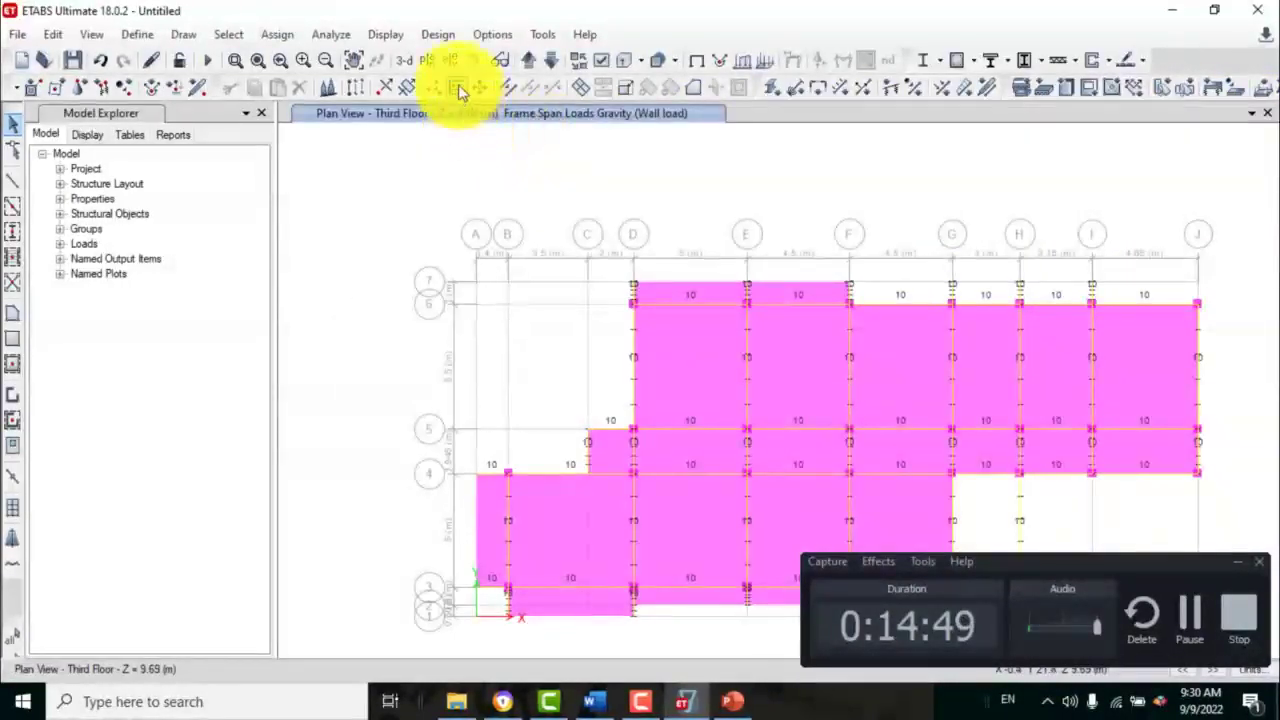
pyautogui.click(406, 62)
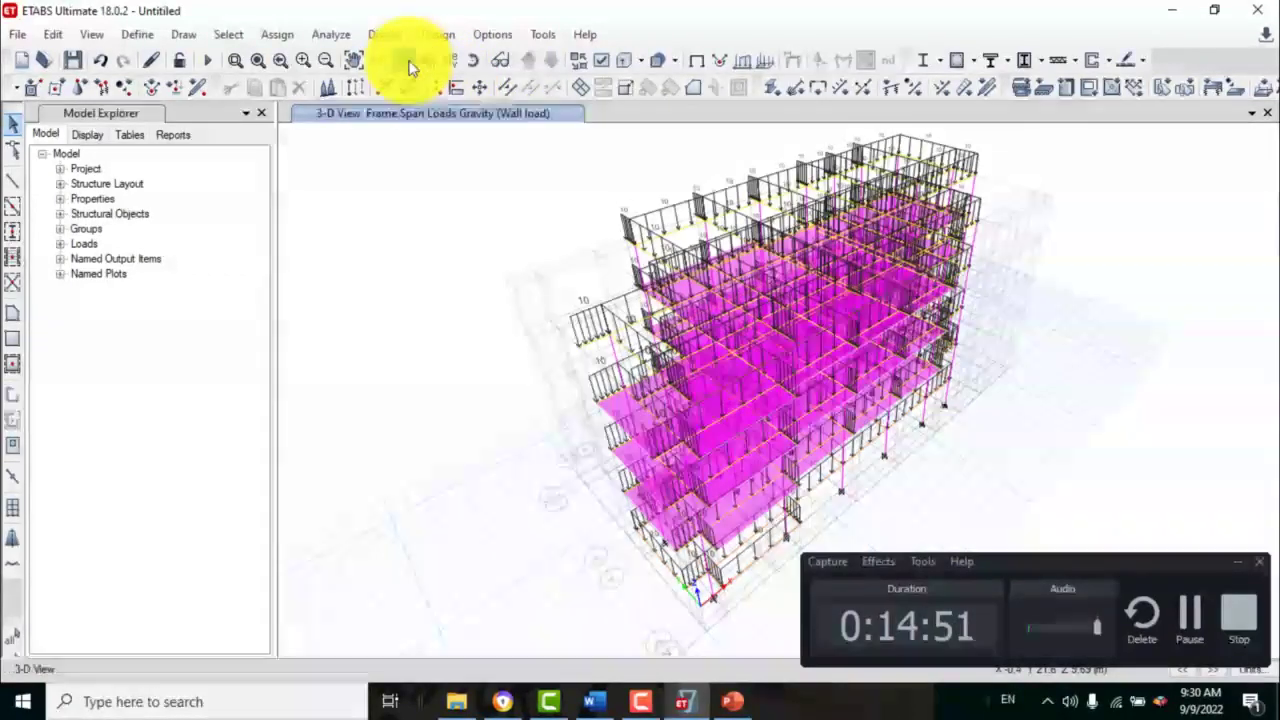
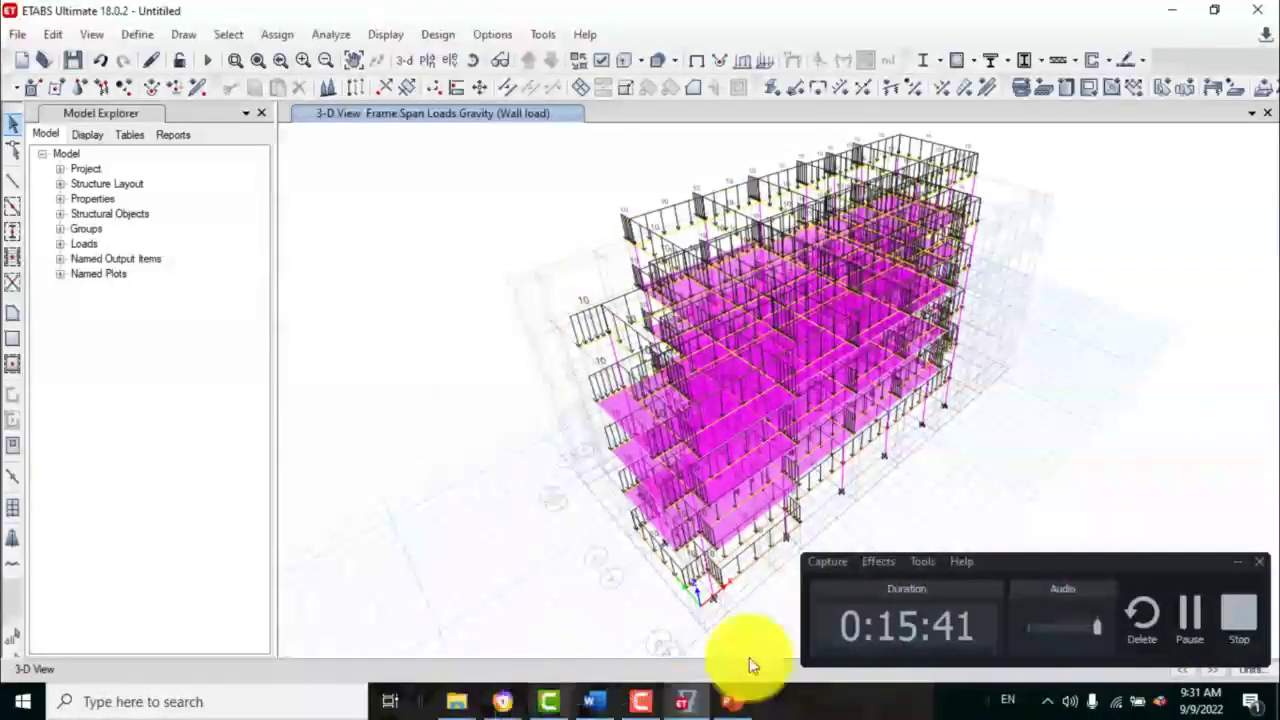
# - Clear the display of assigns and check the model with all joint, frame, shell, meshing, loading and self-mass checks plus the trim-or-extend fix
pyautogui.click(297, 38)
pyautogui.click(296, 344)
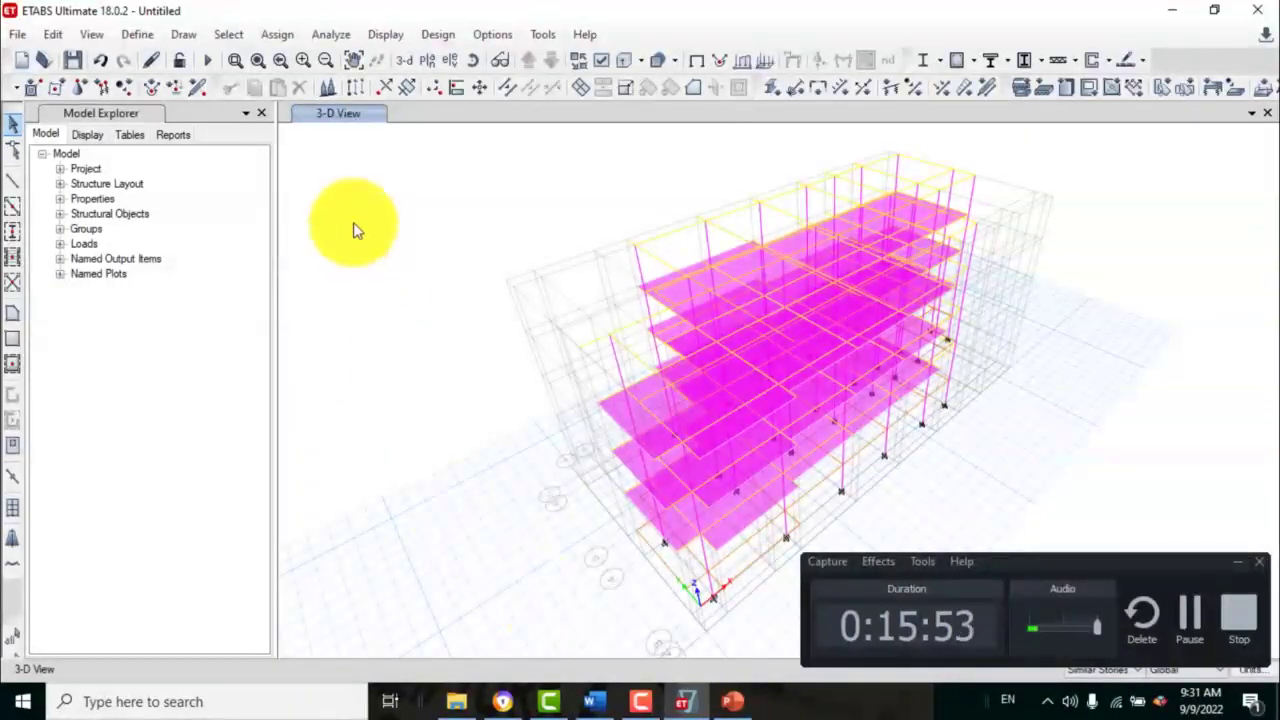
pyautogui.click(330, 34)
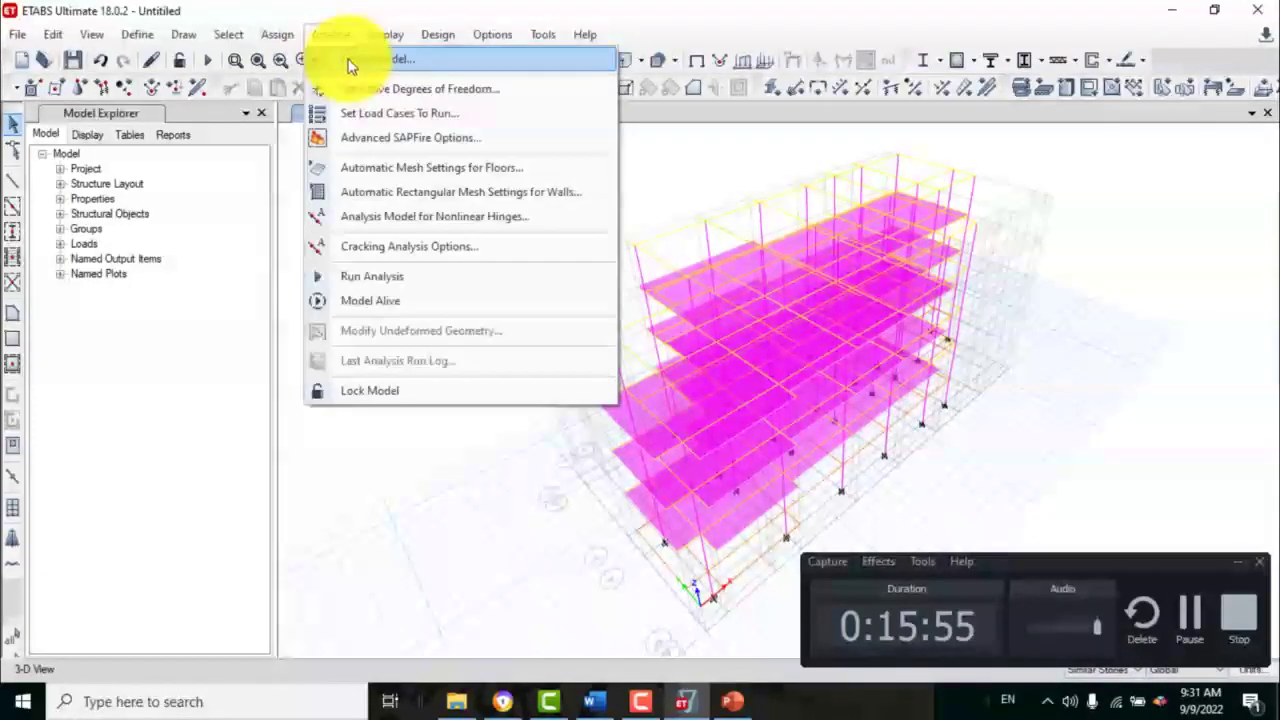
pyautogui.click(350, 61)
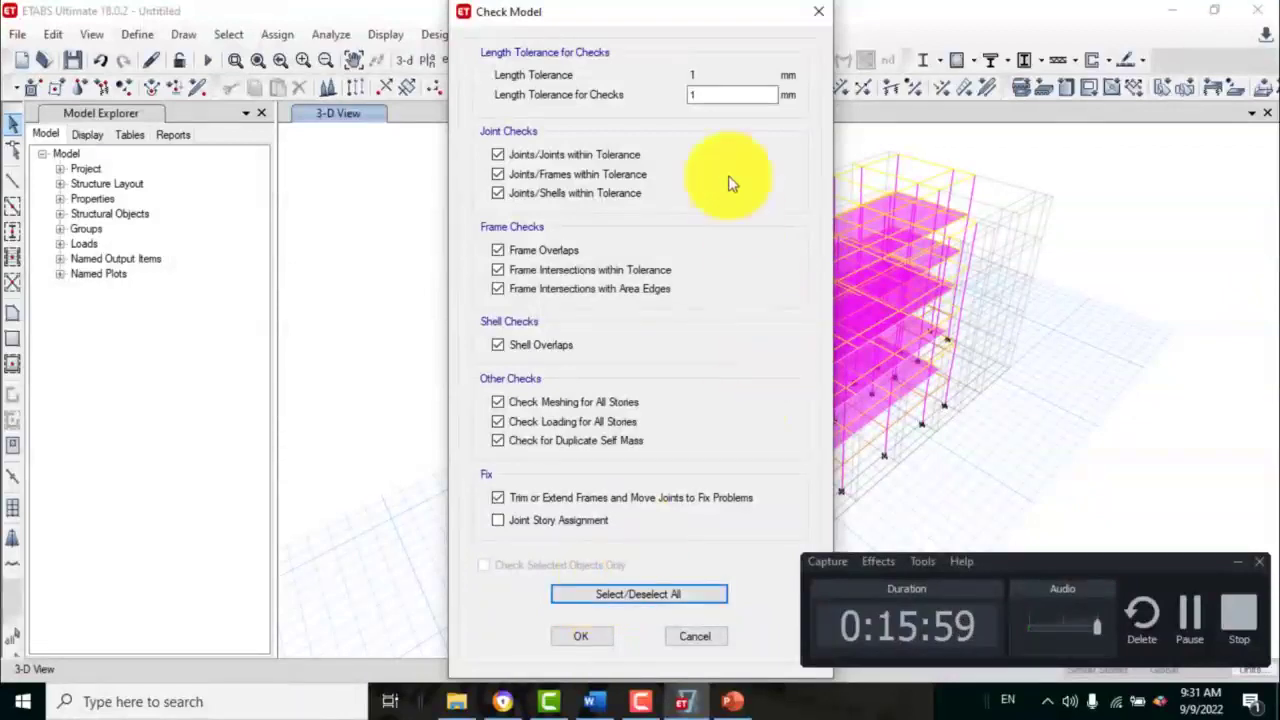
pyautogui.click(596, 635)
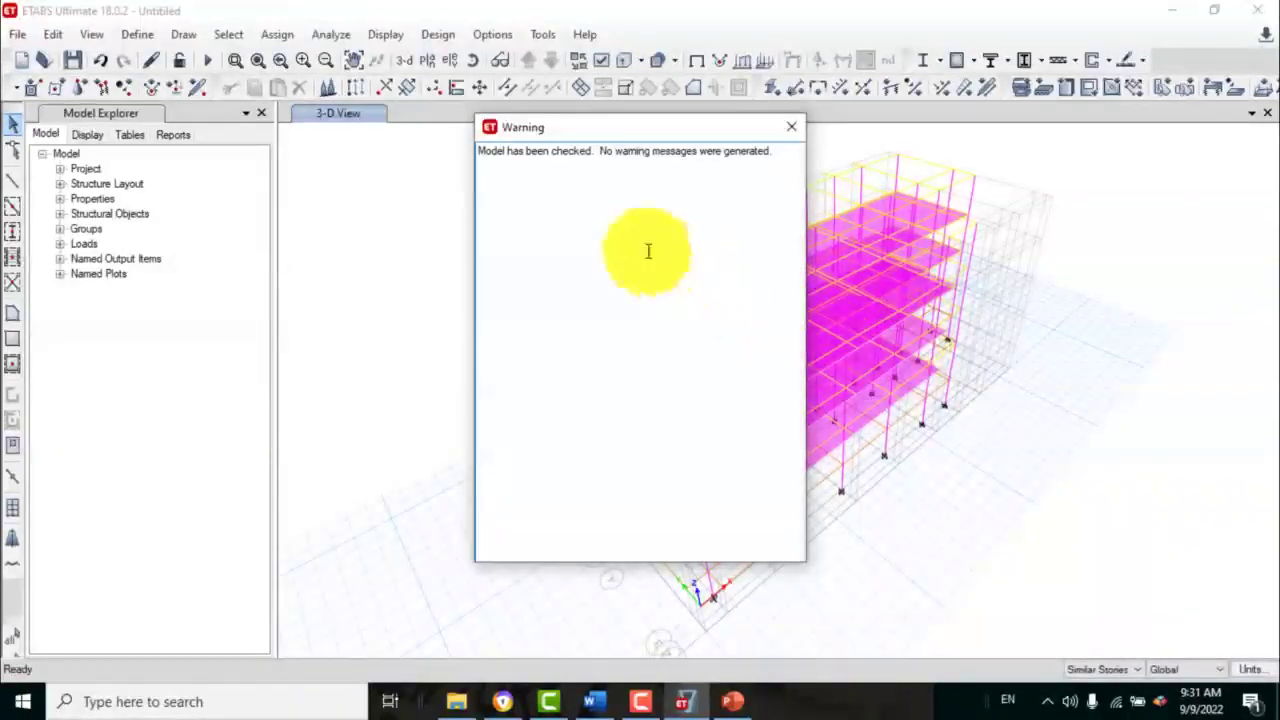
pyautogui.click(791, 127)
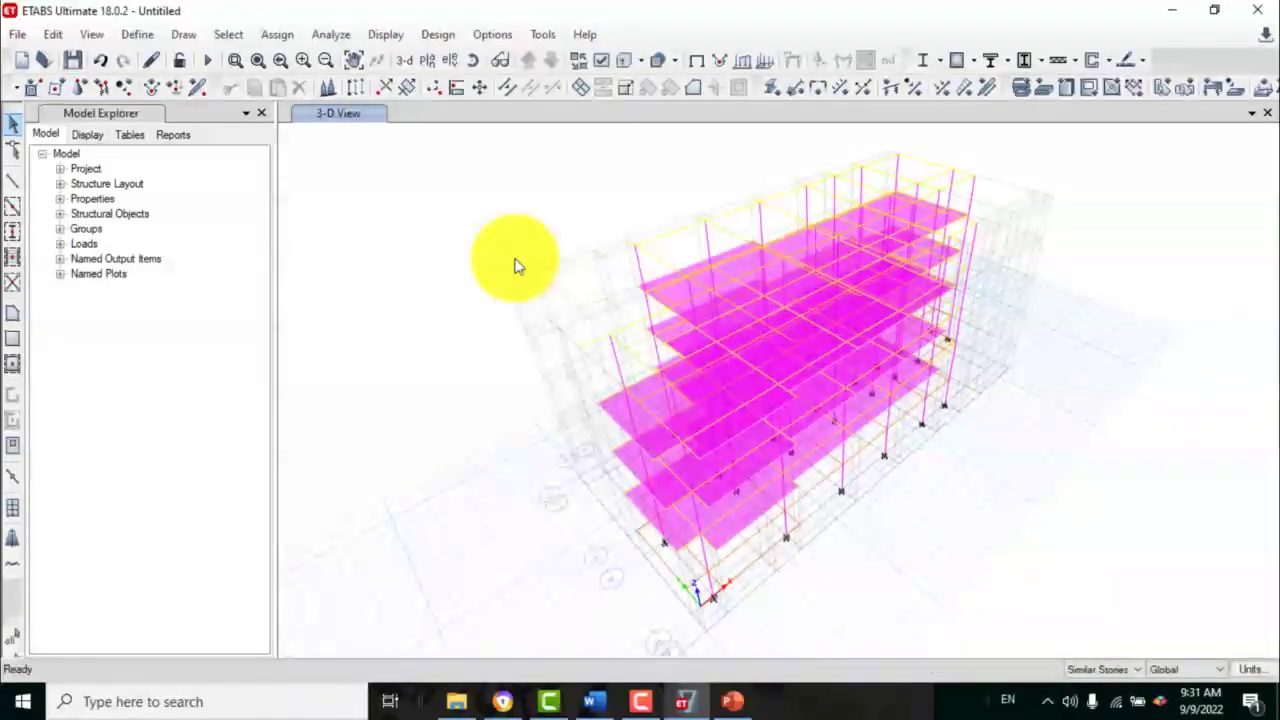
# - Begin saving the model under a new name, selecting only the file name at the end of the Design of existing building path
pyautogui.click(18, 34)
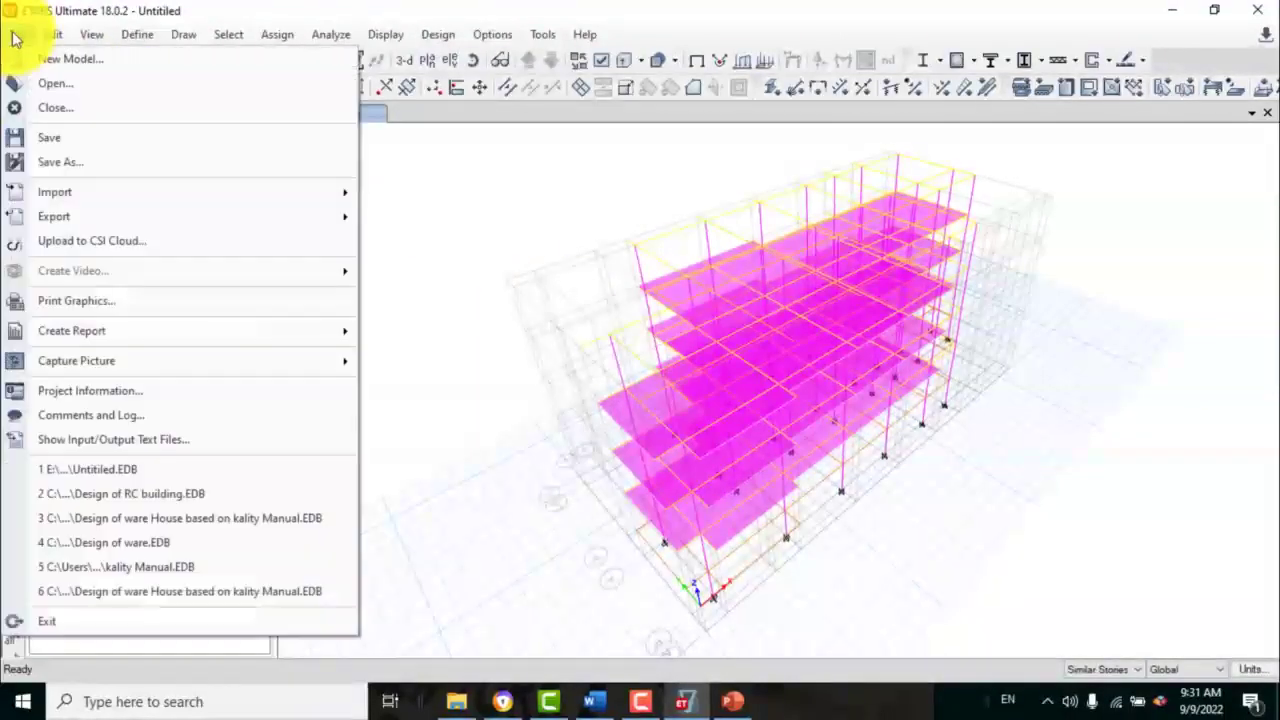
pyautogui.click(72, 152)
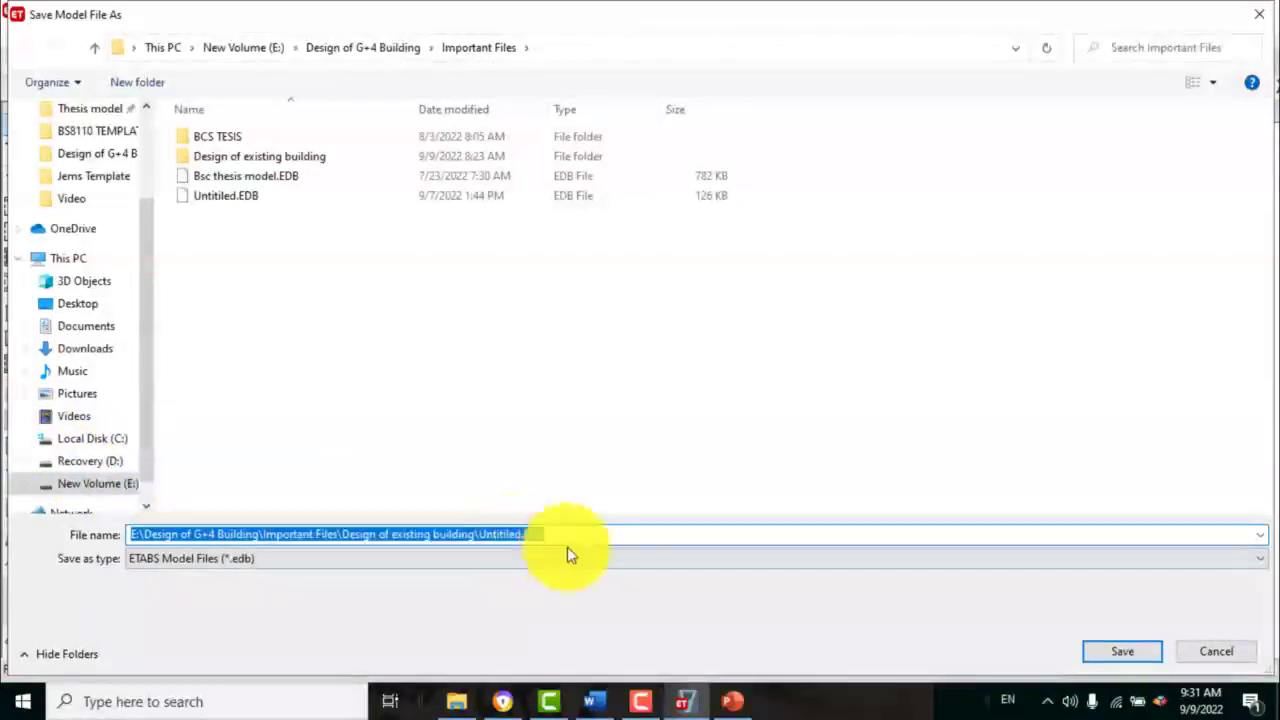
pyautogui.moveTo(571, 539); pyautogui.dragTo(480, 525)
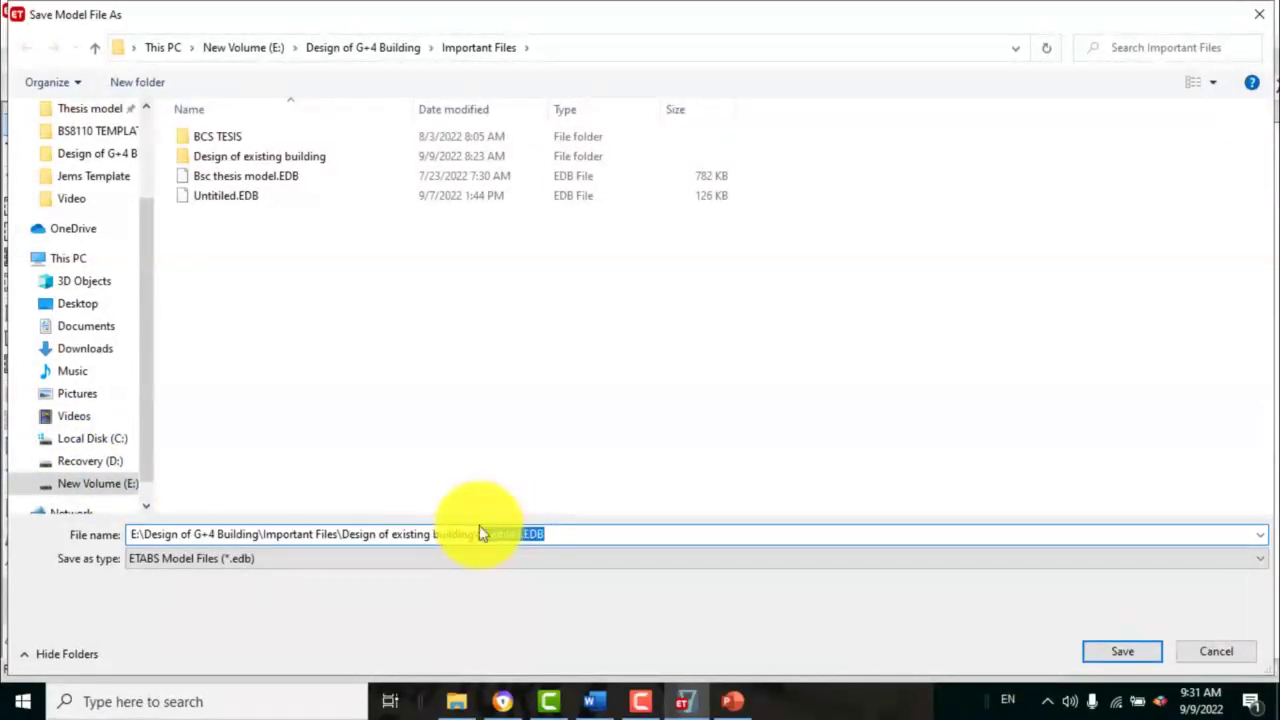
# - Save the model as Design of G+3 in the Design of existing building folder
pyautogui.write('d')
pyautogui.press('BackSpace')
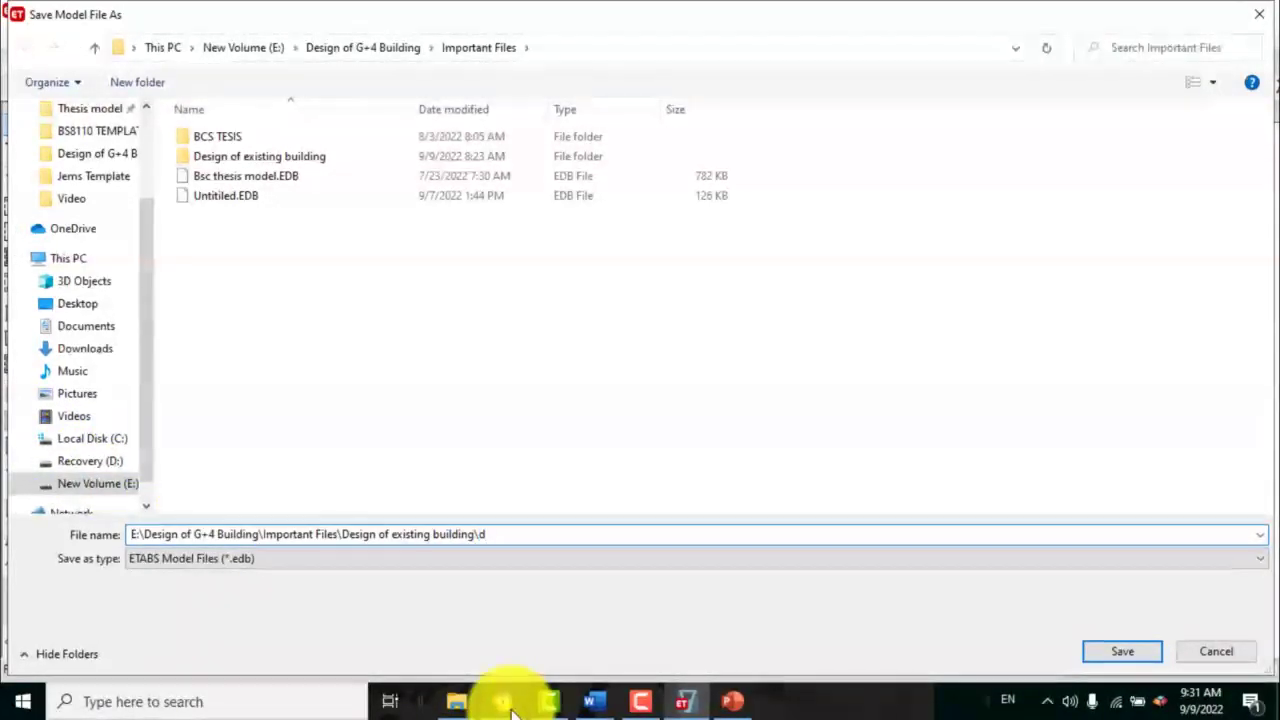
pyautogui.write('De')
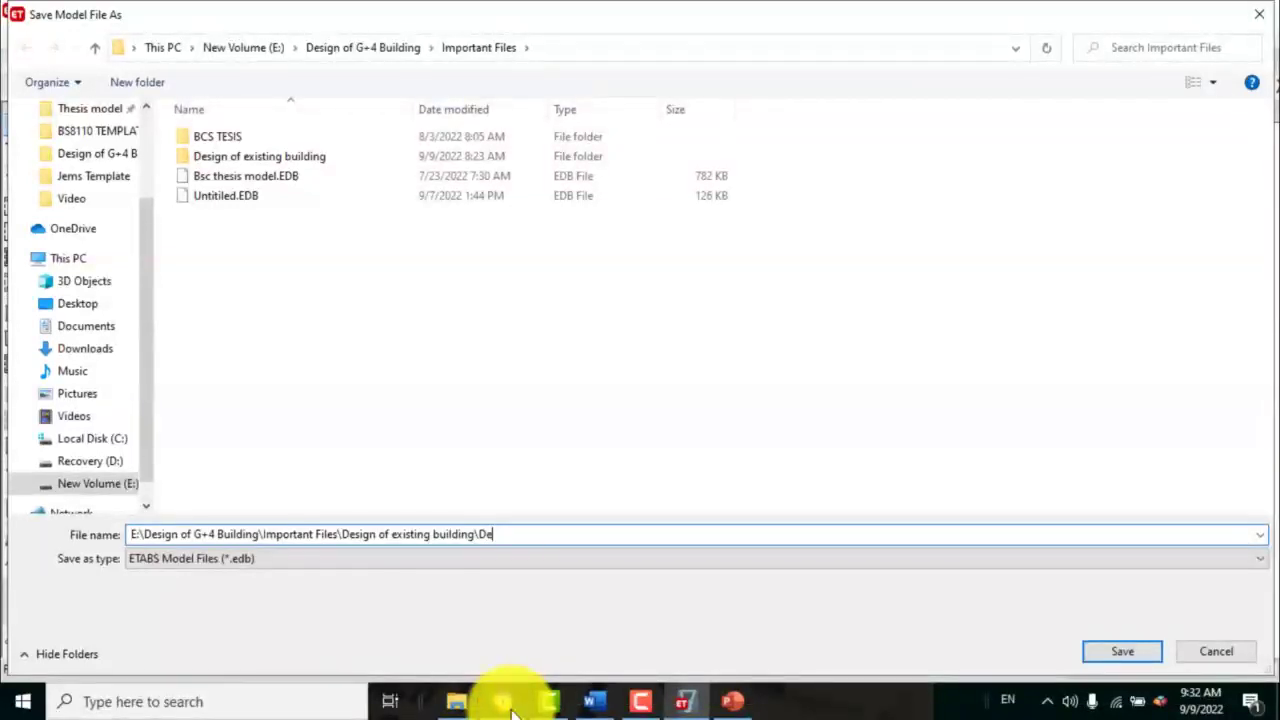
pyautogui.write('sign of G+3')
pyautogui.click(1116, 662)
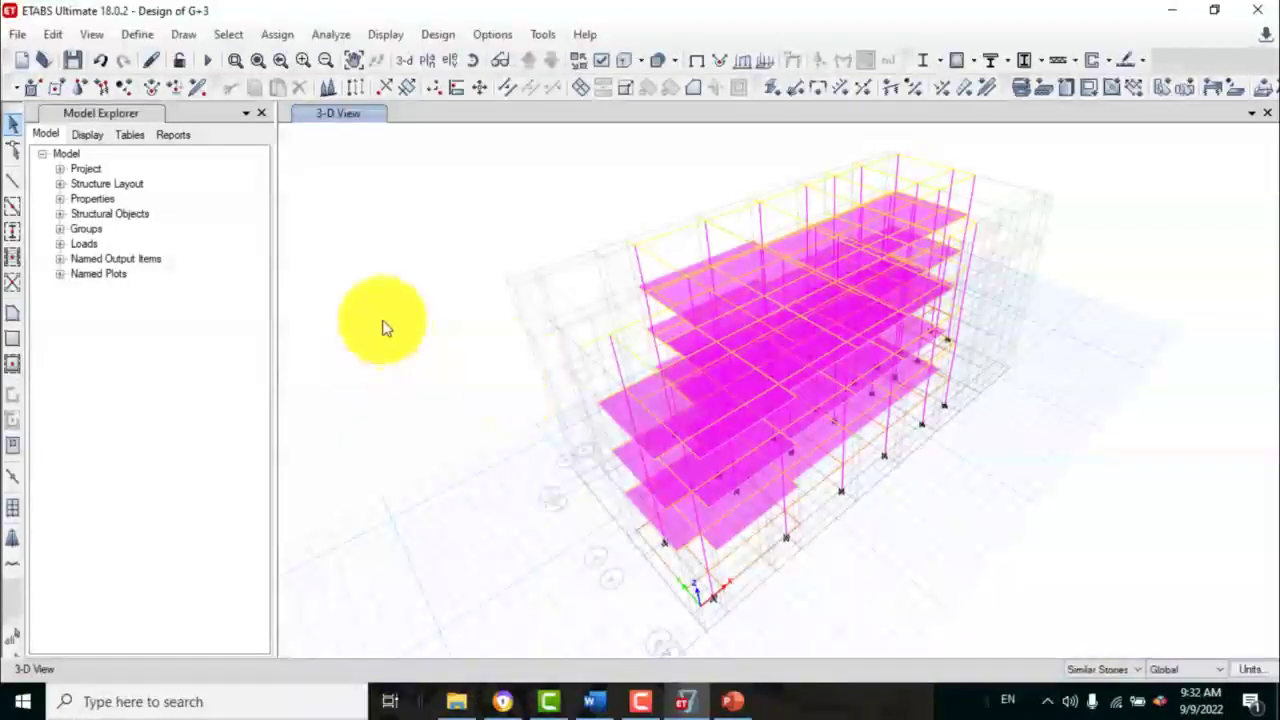
# - Review the list of defined load cases and their types
pyautogui.click(138, 36)
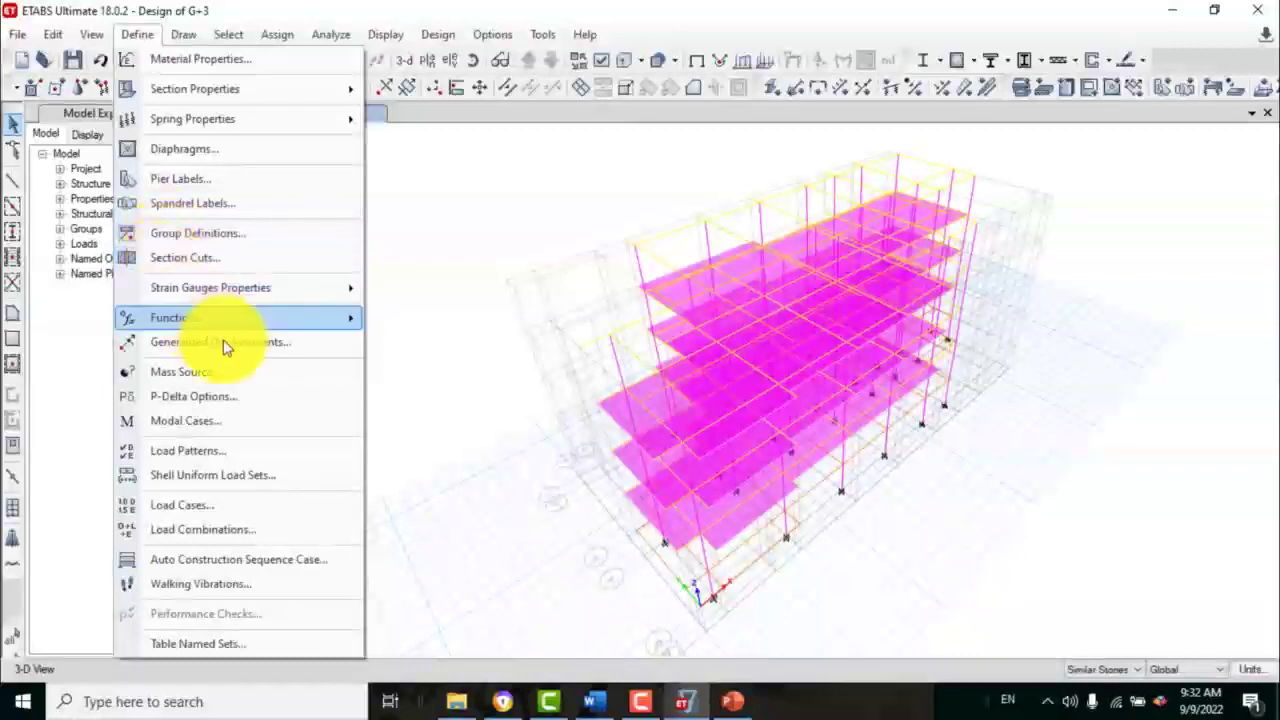
pyautogui.click(288, 512)
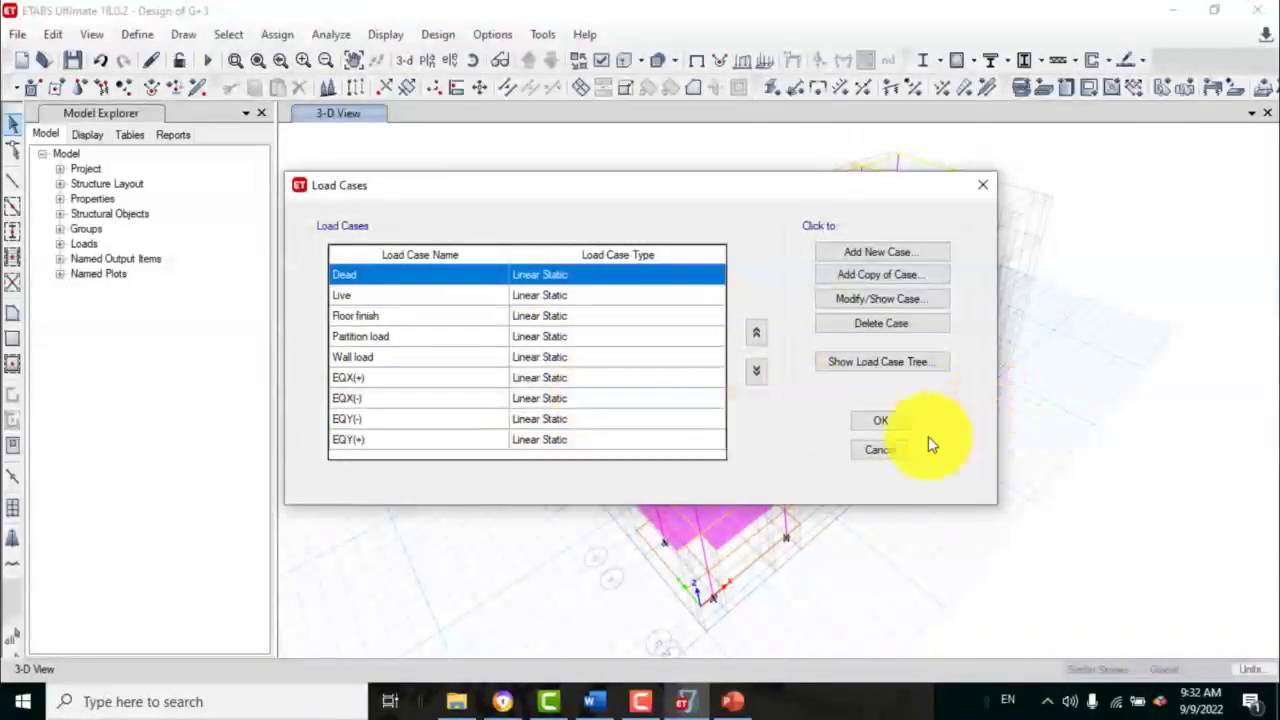
pyautogui.click(888, 425)
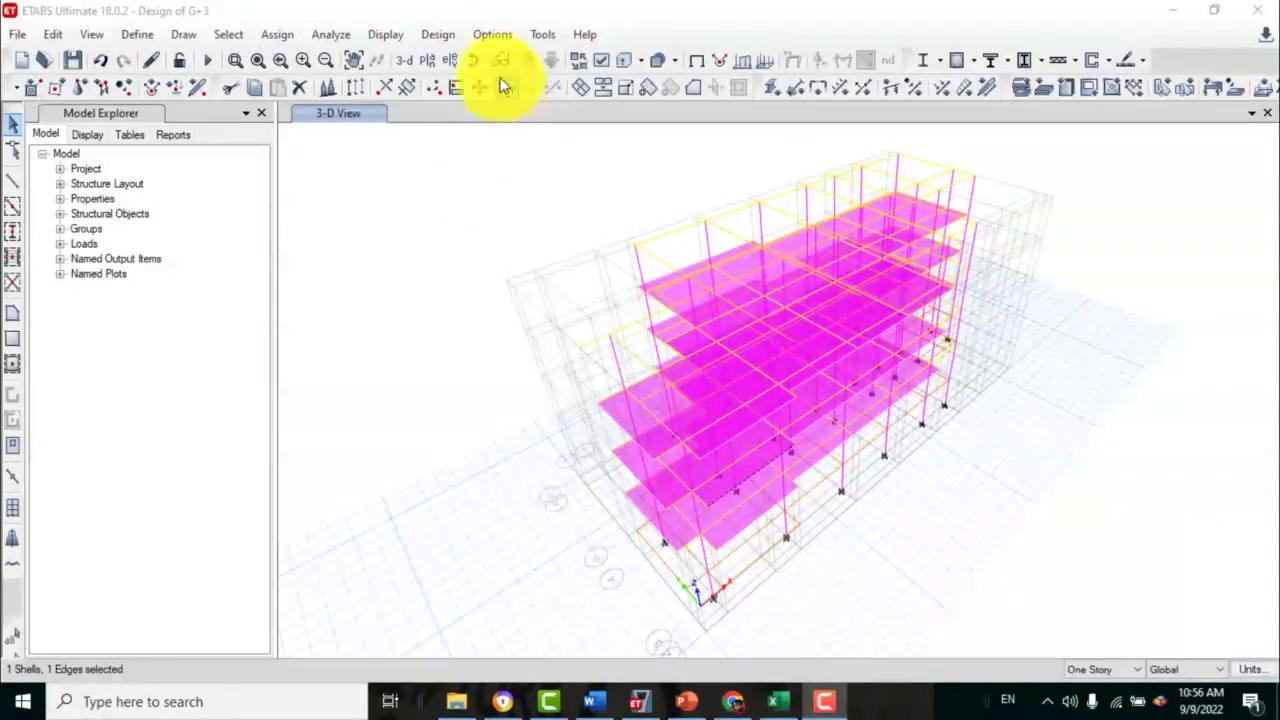
# - Choose Eurocode 2-2004 as the design code in the concrete frame design preferences, keeping CEN Default as the country
pyautogui.click(435, 40)
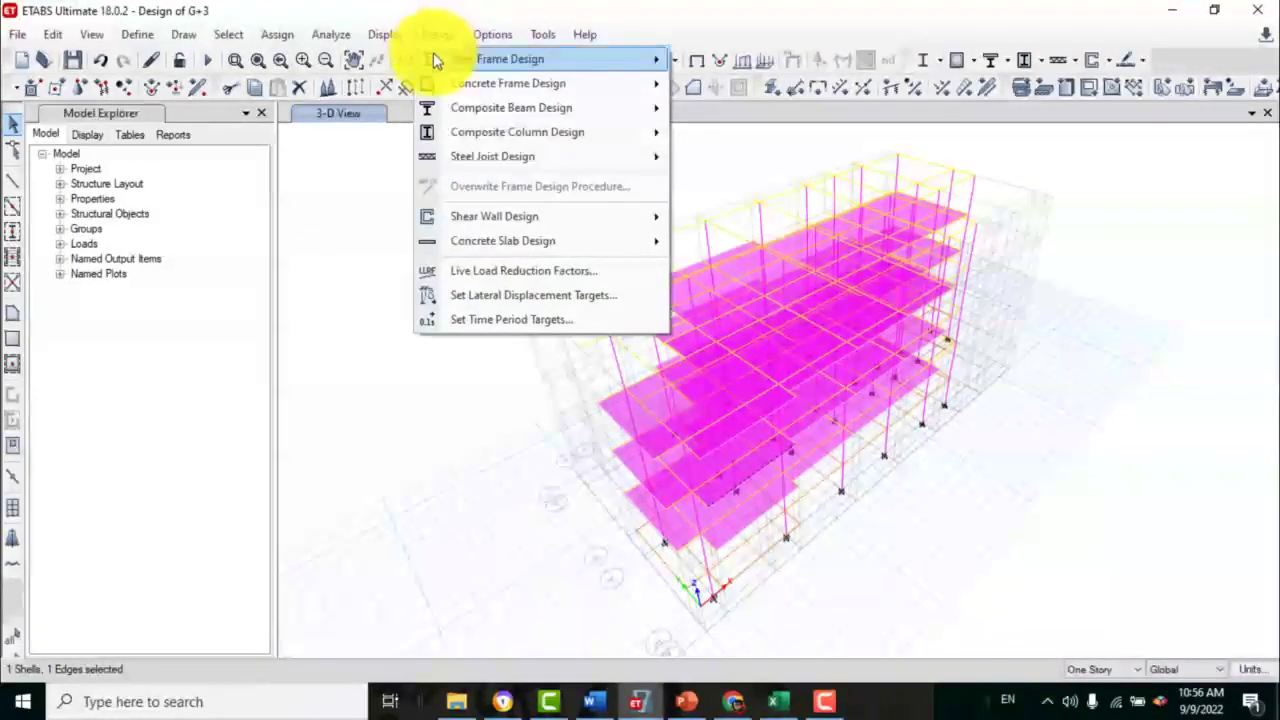
pyautogui.moveTo(440, 82)
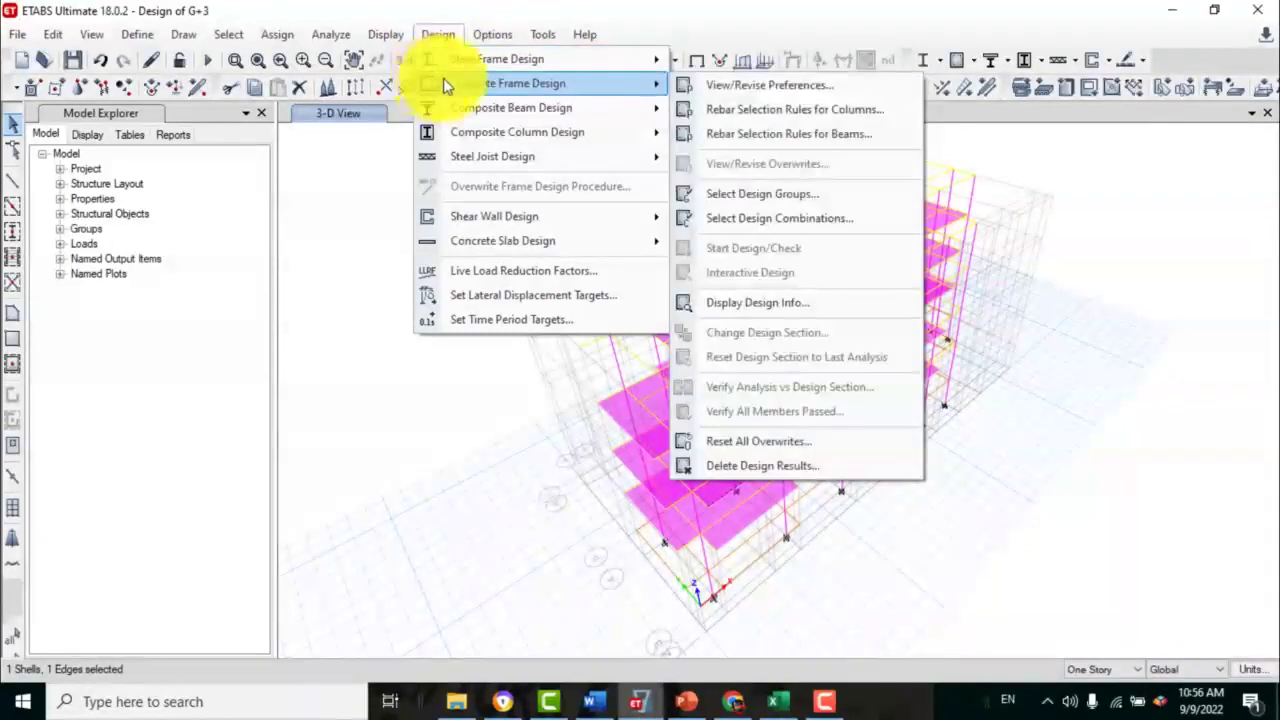
pyautogui.click(734, 92)
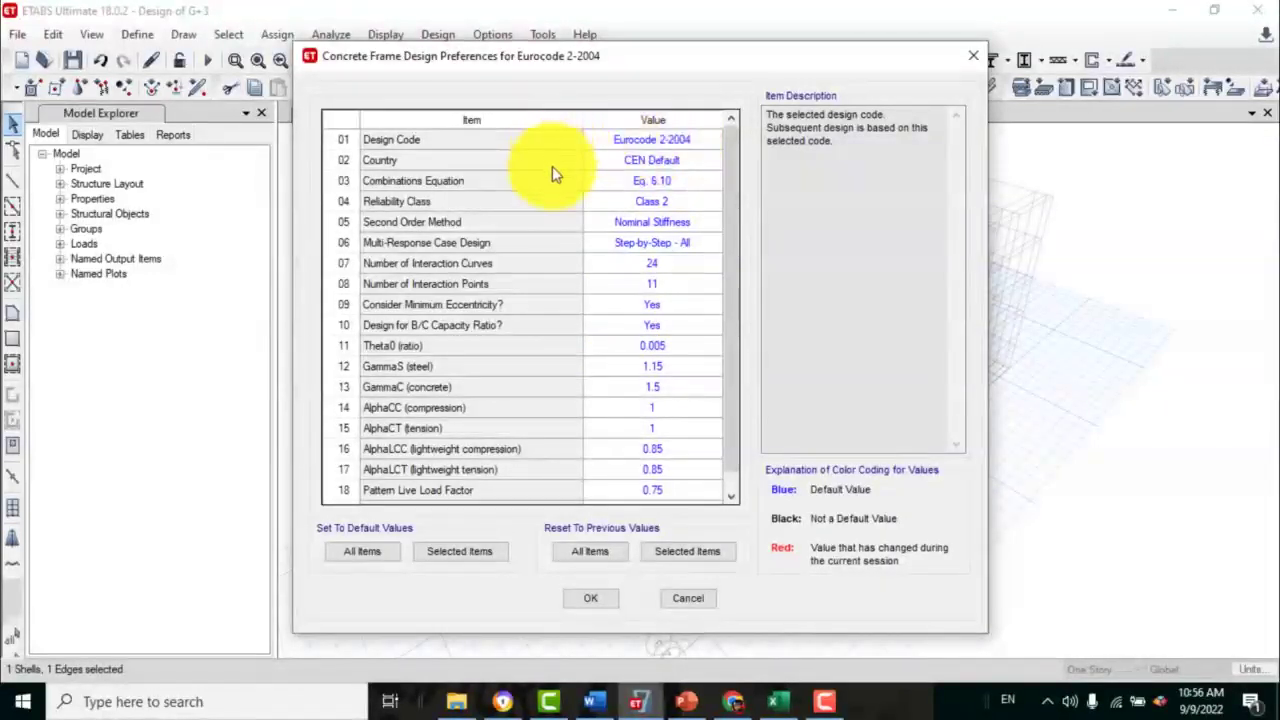
pyautogui.click(677, 163)
pyautogui.click(677, 162)
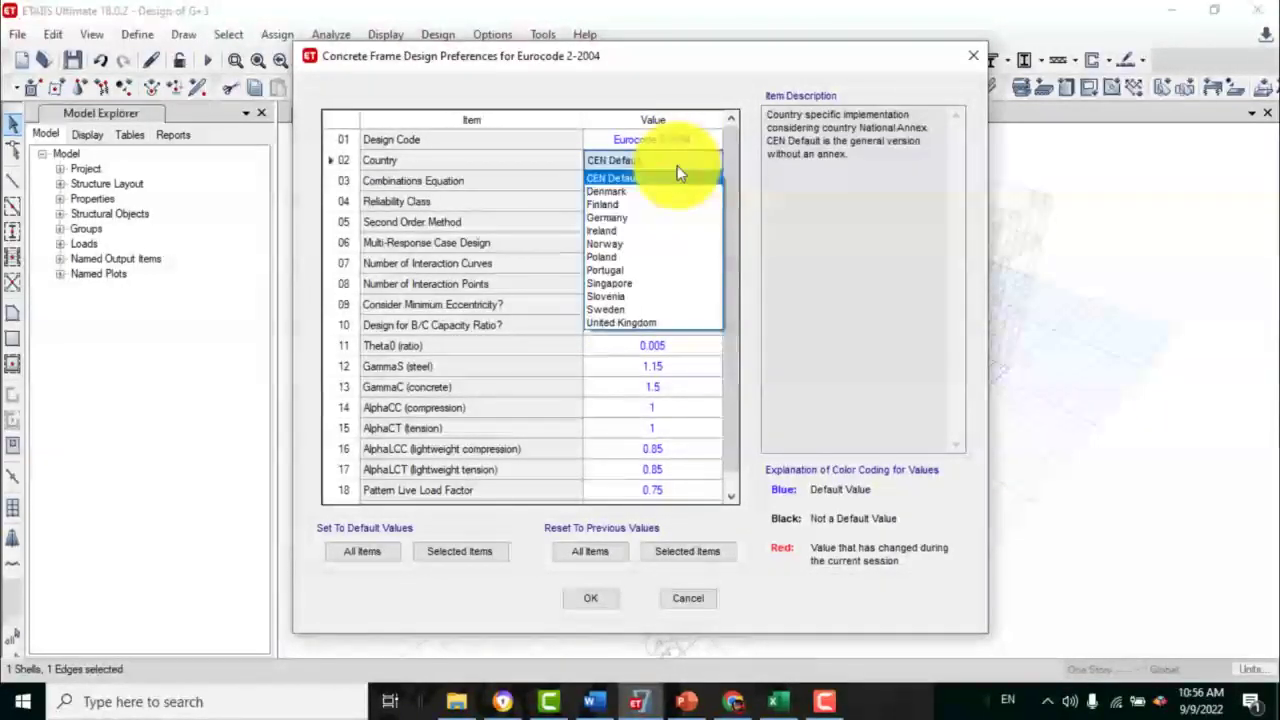
pyautogui.click(677, 148)
pyautogui.click(677, 148)
pyautogui.click(677, 148)
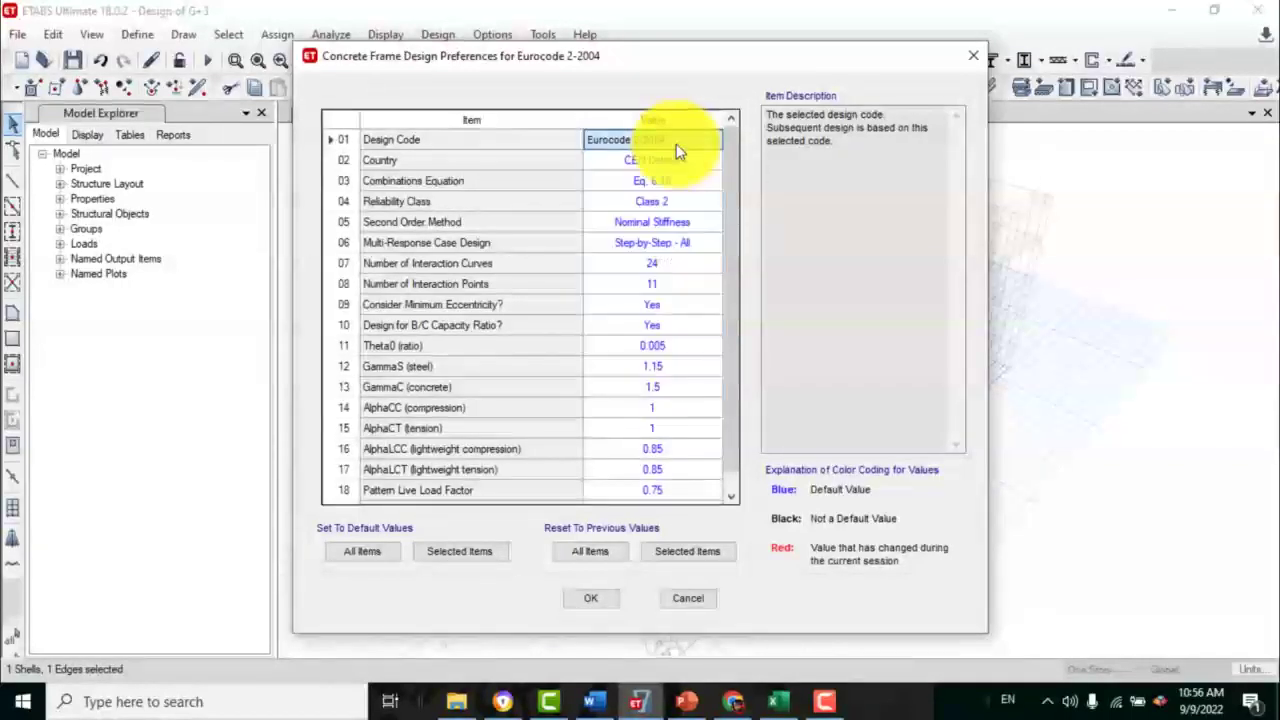
pyautogui.click(640, 139)
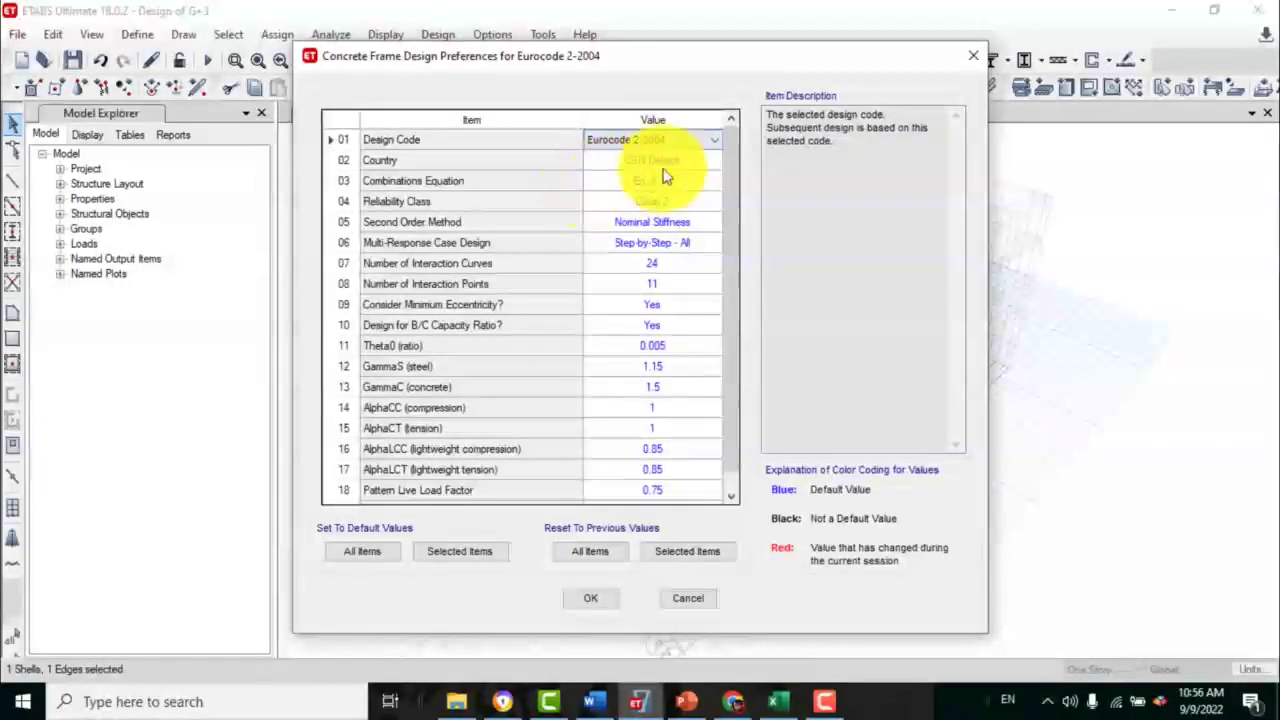
pyautogui.click(652, 139)
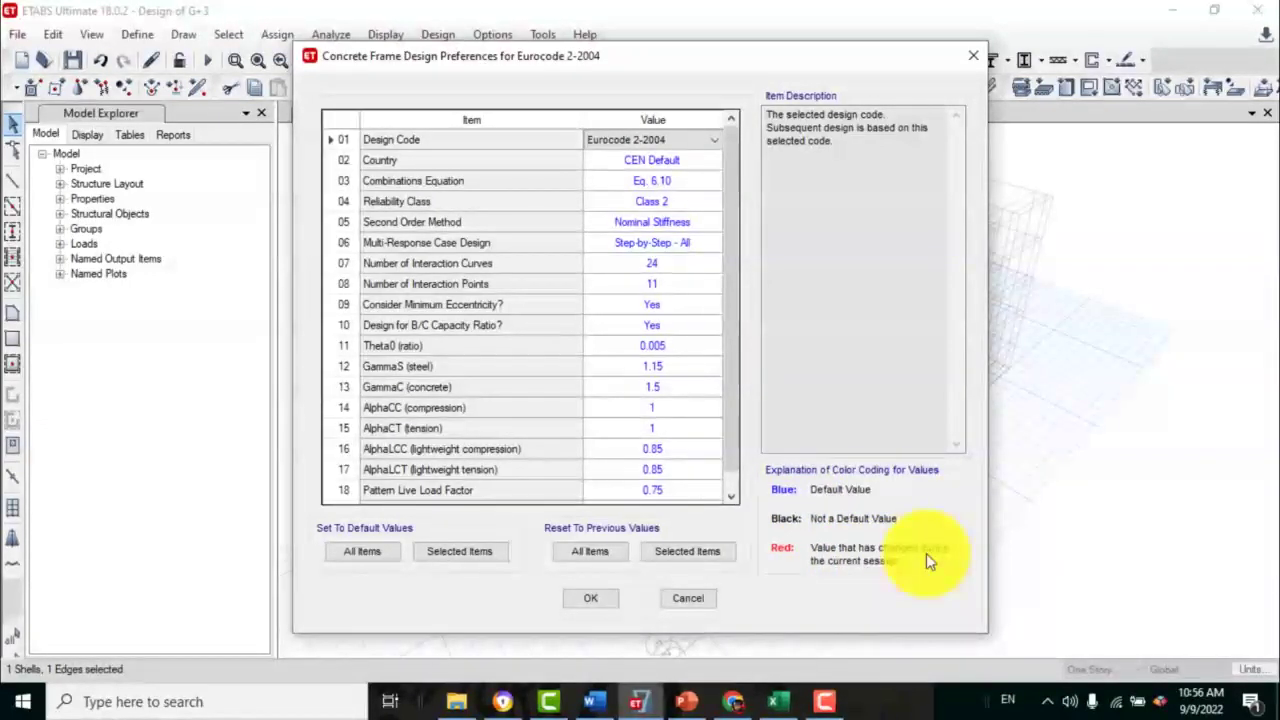
pyautogui.click(600, 599)
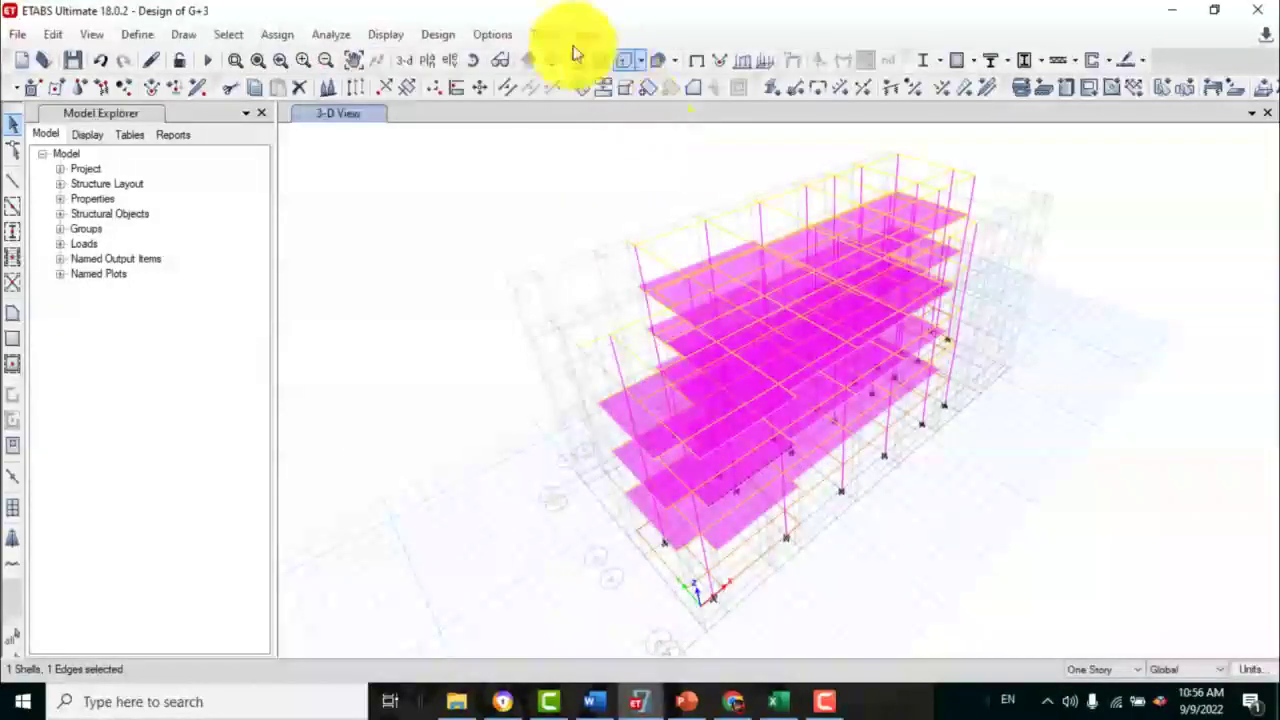
# - Review the column rebar selection rules for longitudinal bars and ties in concrete frame design, and accept them
pyautogui.click(447, 38)
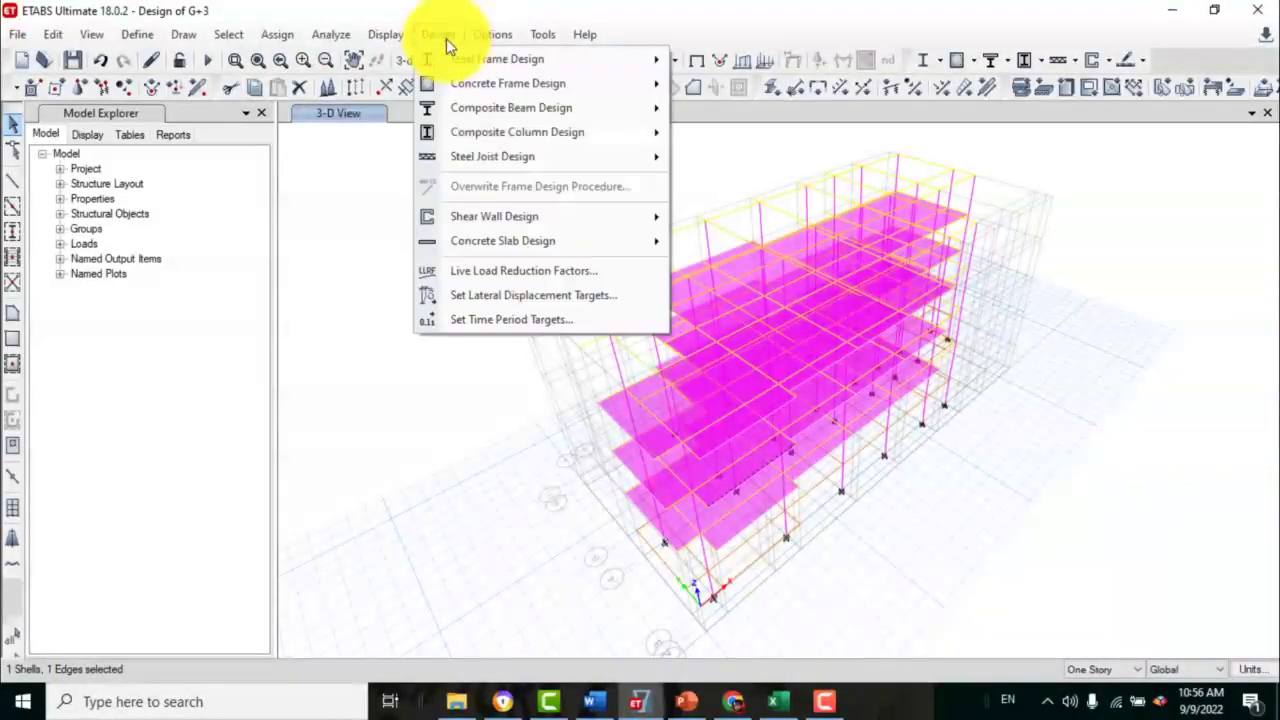
pyautogui.moveTo(540, 92)
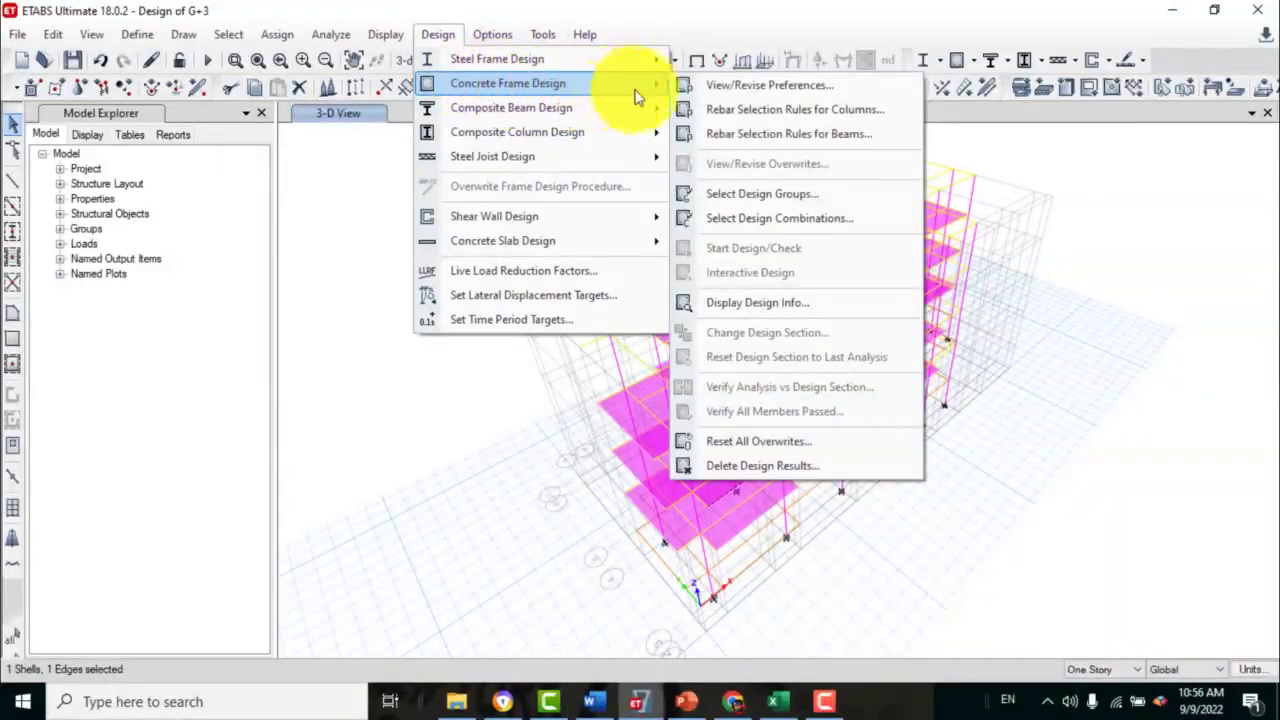
pyautogui.click(763, 113)
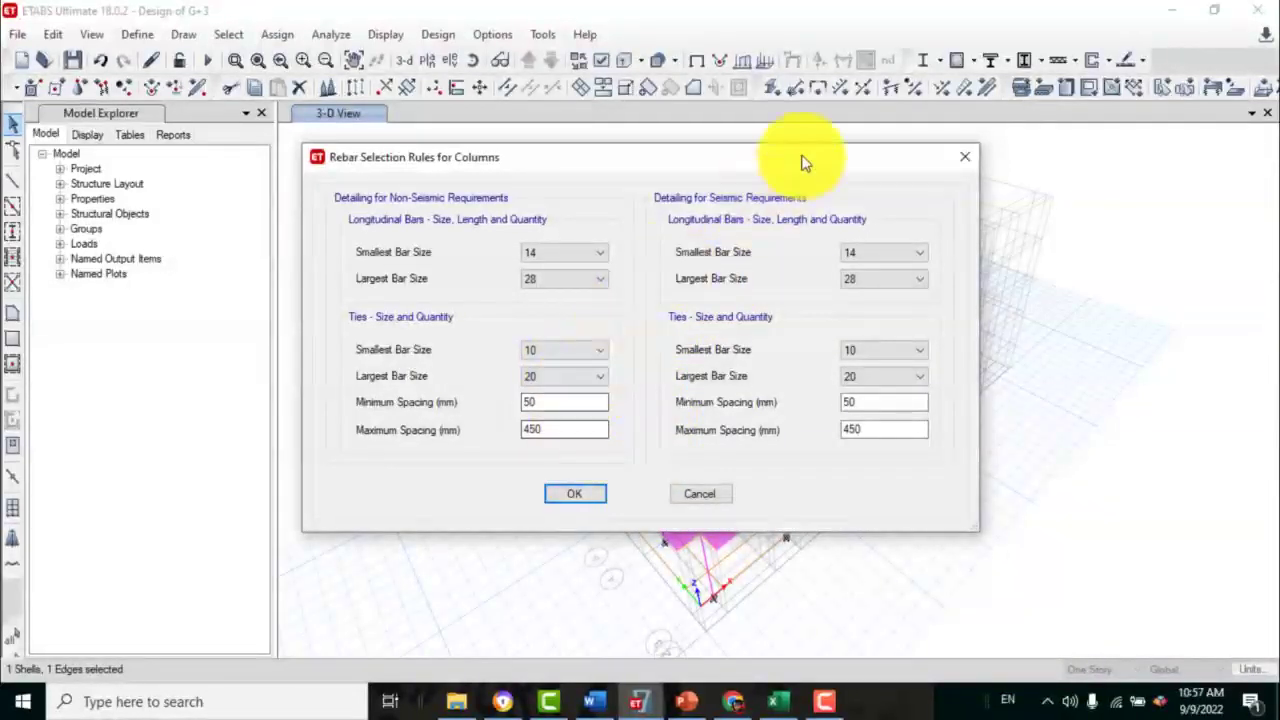
pyautogui.moveTo(809, 161); pyautogui.dragTo(775, 110)
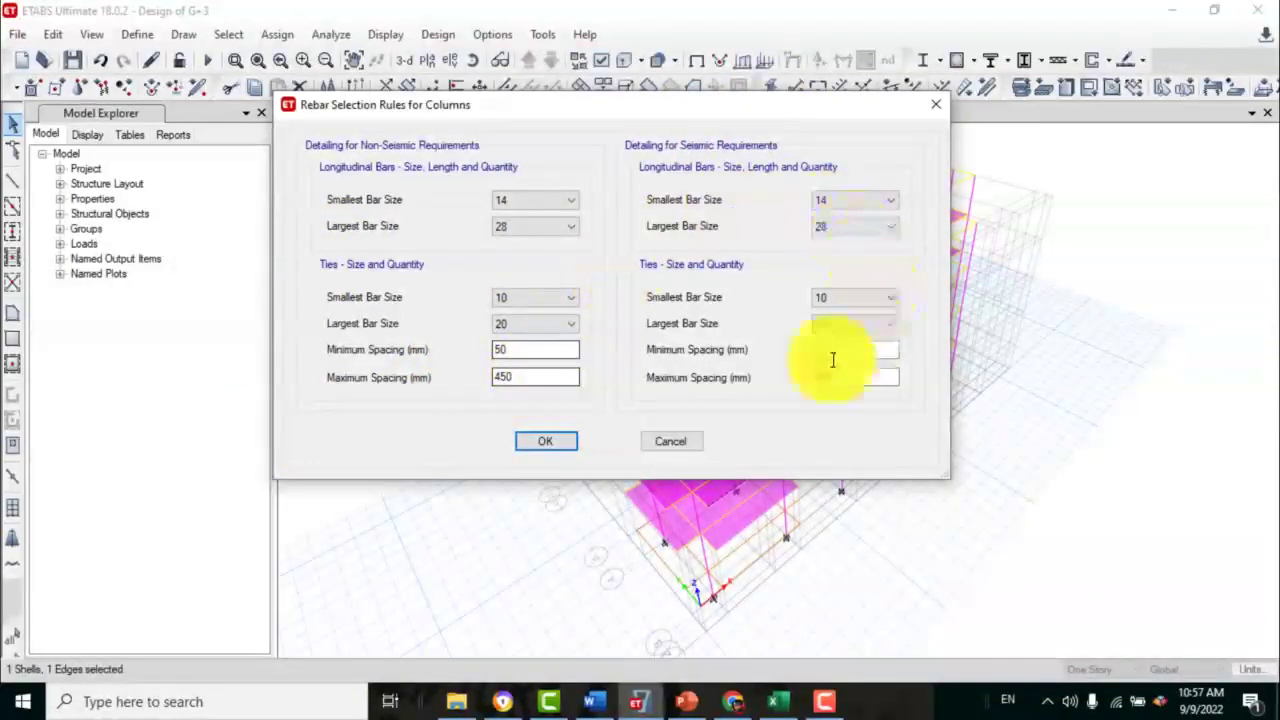
pyautogui.click(535, 442)
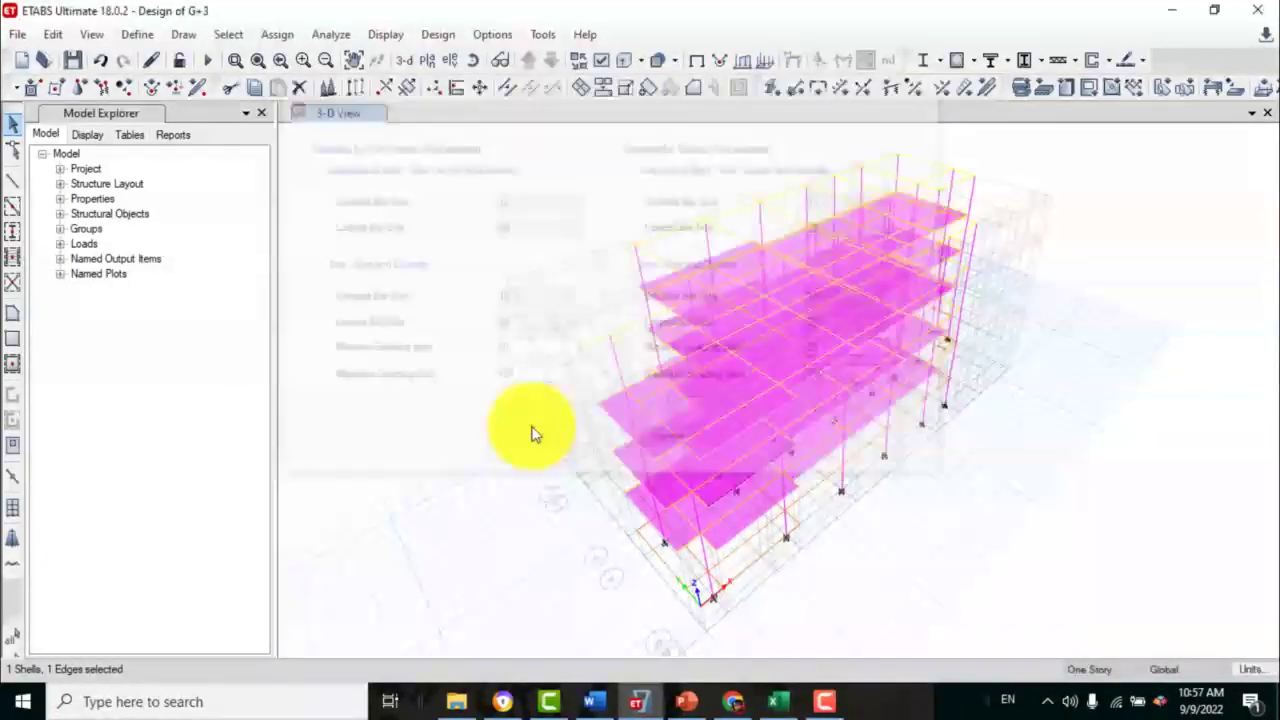
# - Review the beam rebar selection rules for longitudinal bars and stirrups, accept them, and clear the slab selection in the model
pyautogui.click(450, 37)
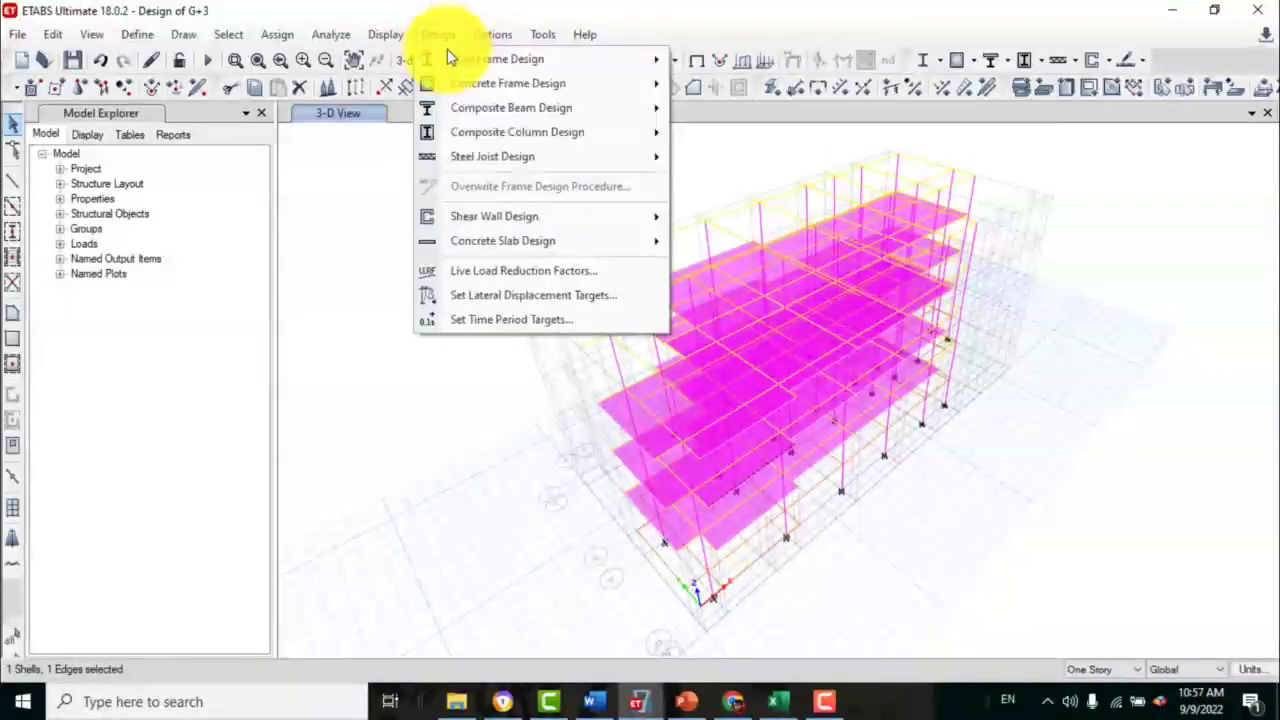
pyautogui.moveTo(462, 83)
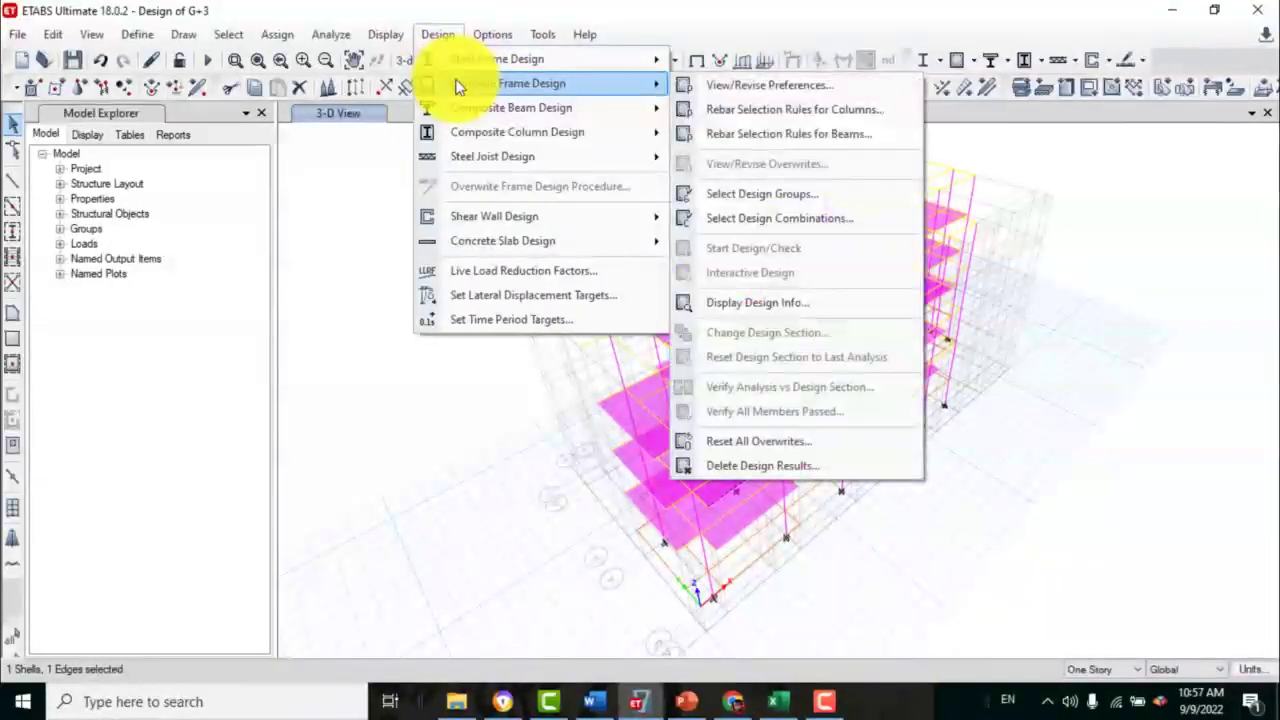
pyautogui.click(753, 137)
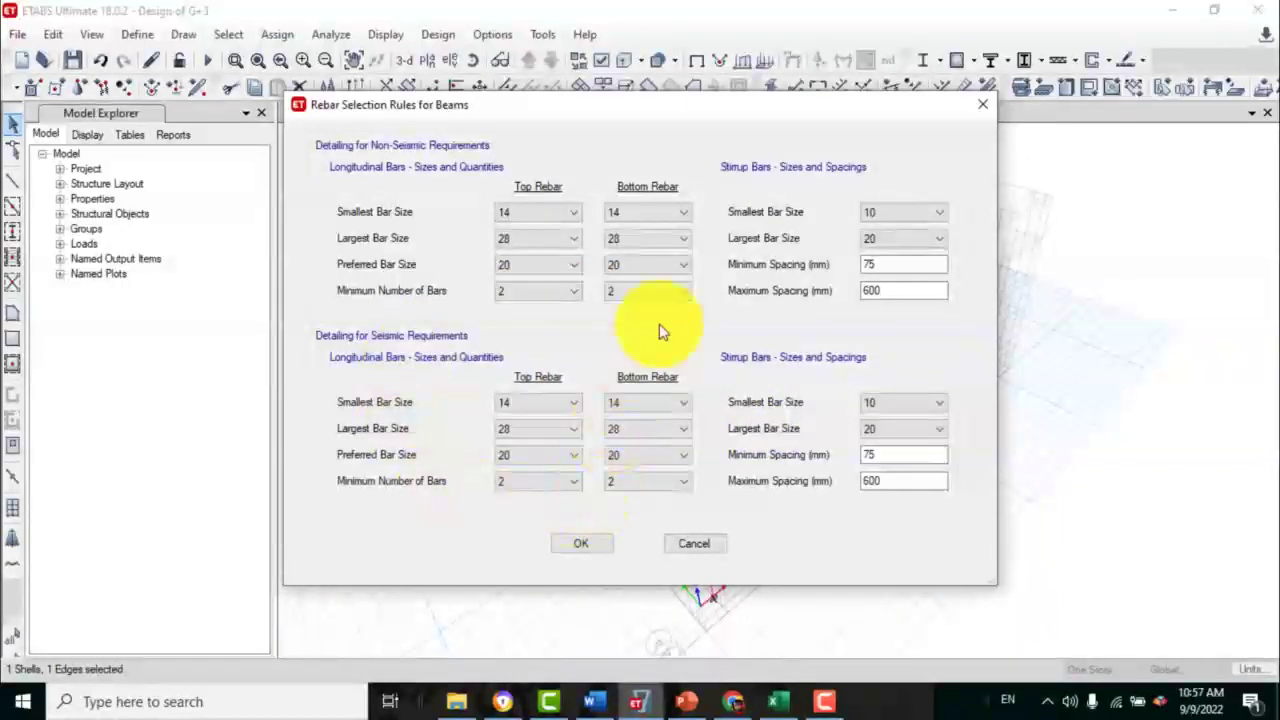
pyautogui.click(583, 548)
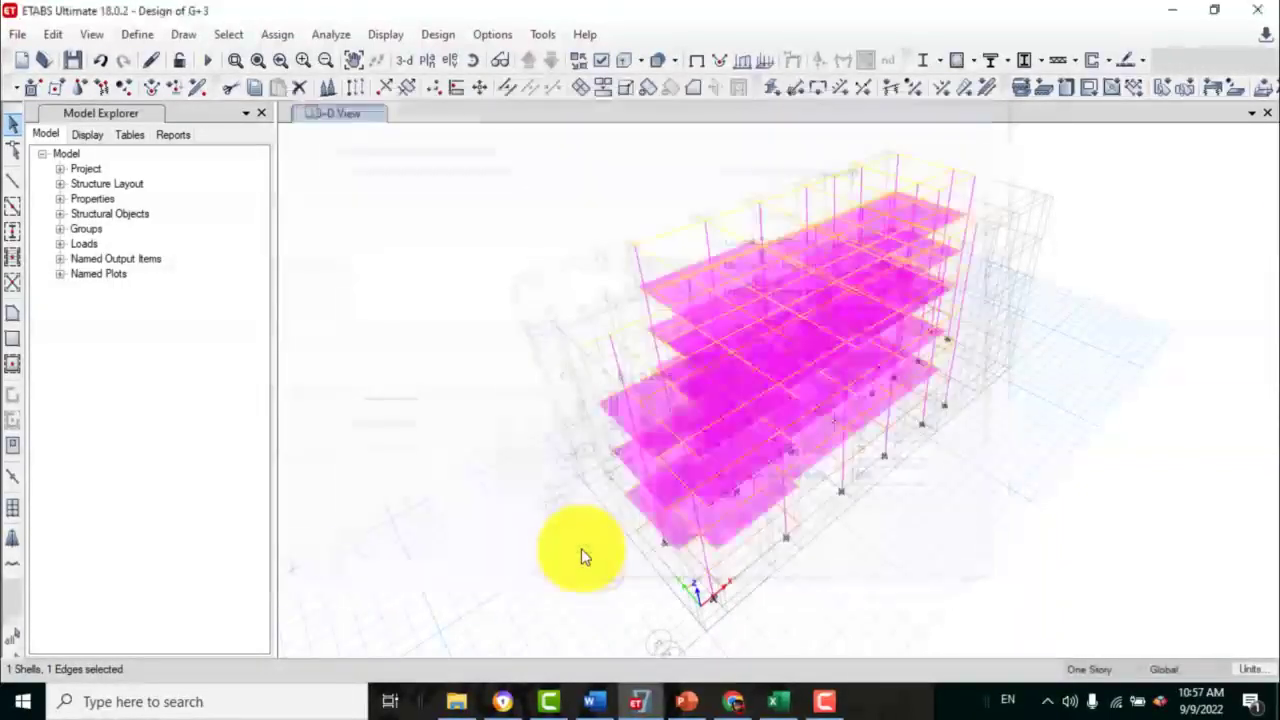
pyautogui.click(741, 480)
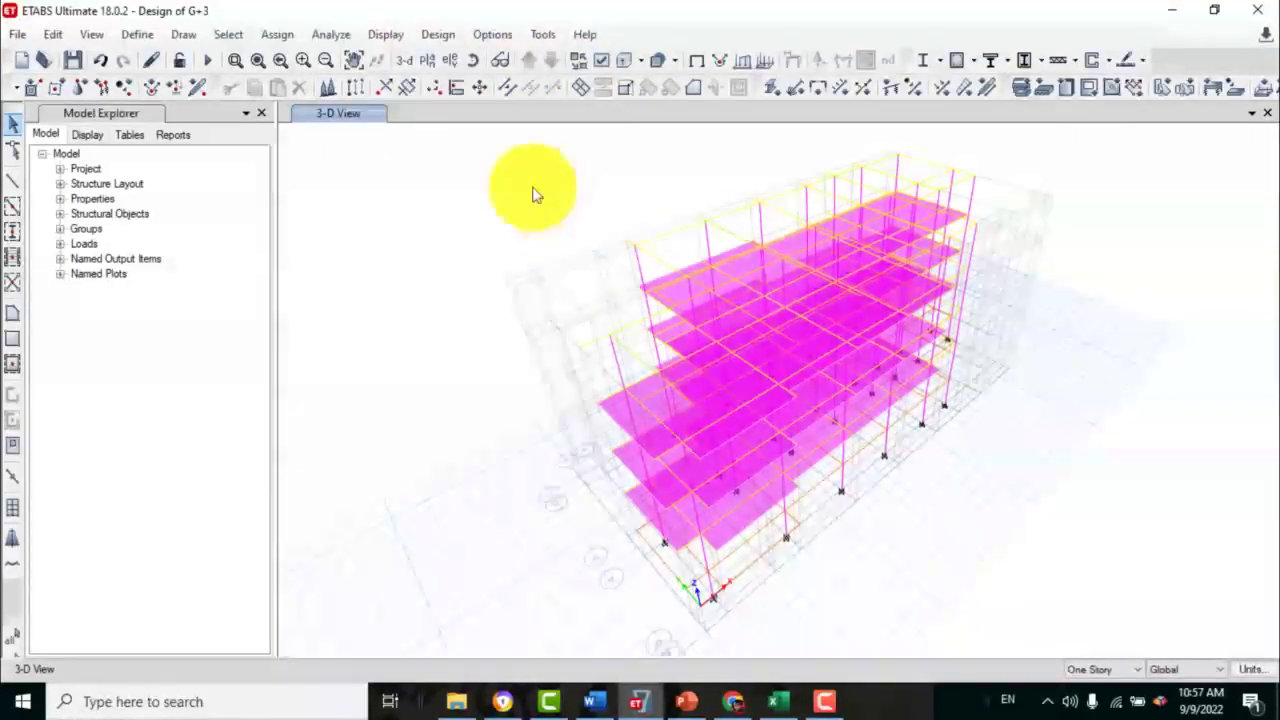
# - Examine the available and design load combinations for concrete frame strength design, and accept the selection
pyautogui.click(438, 38)
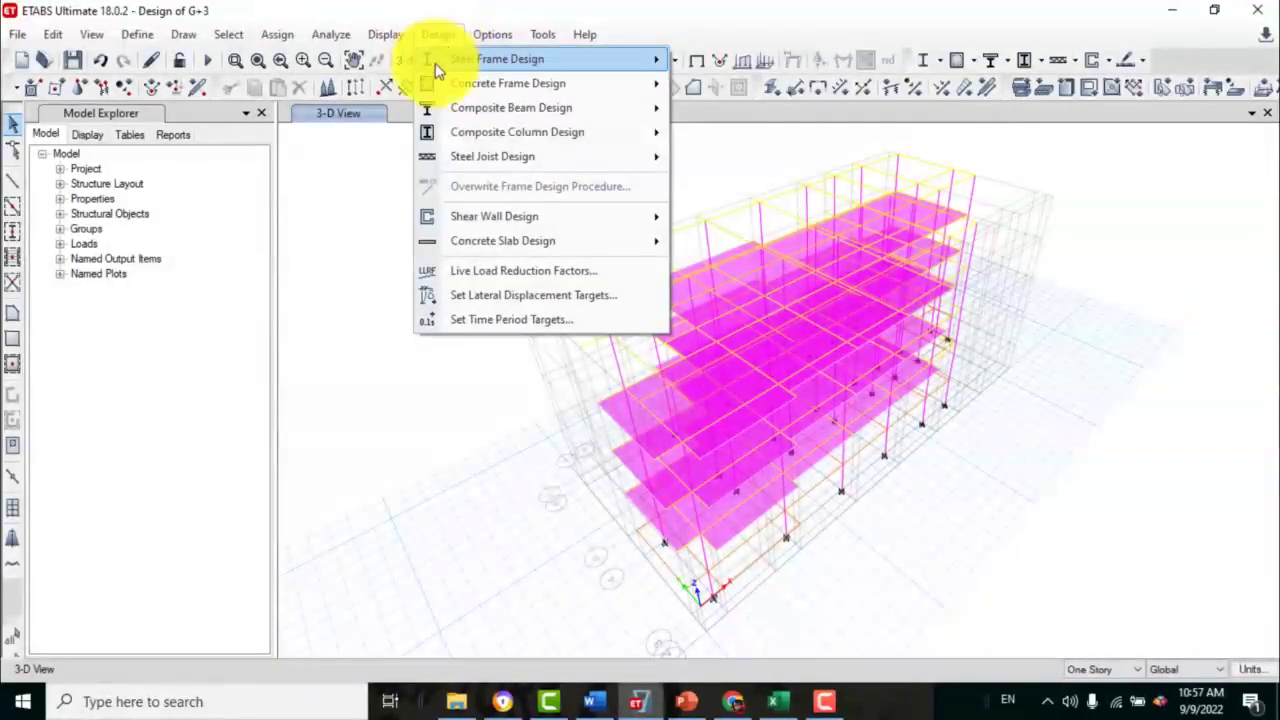
pyautogui.moveTo(443, 84)
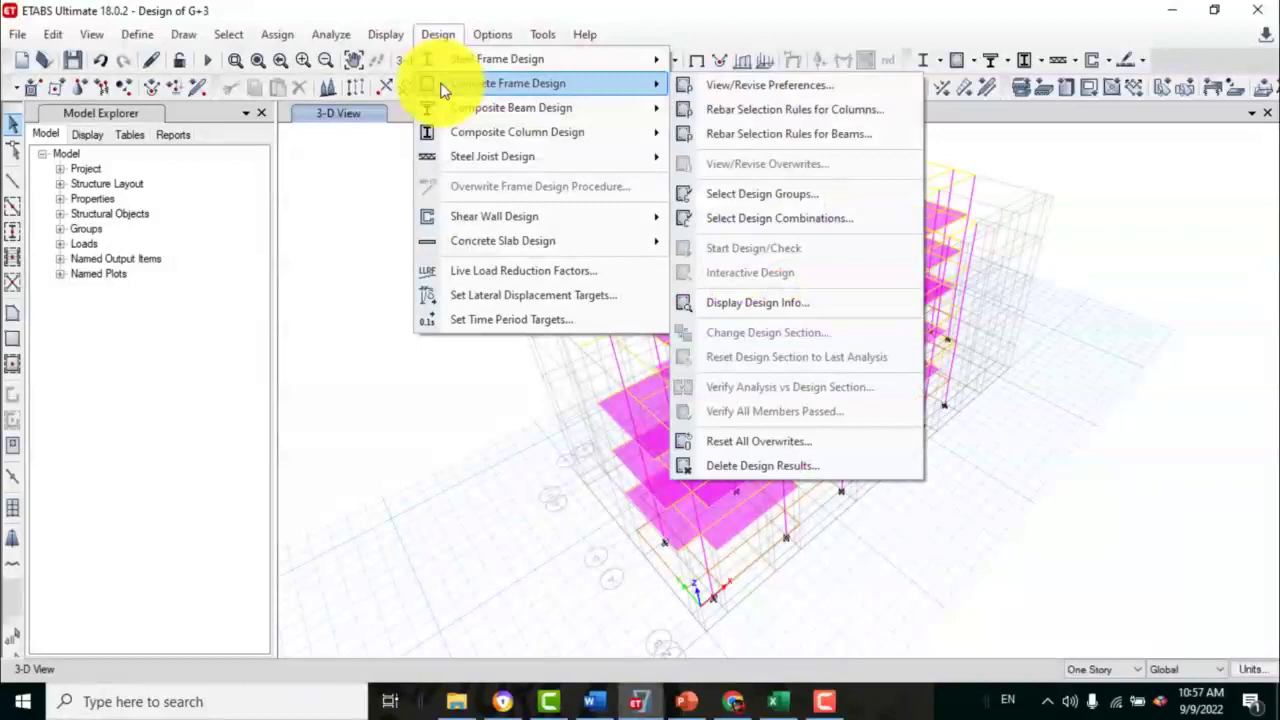
pyautogui.click(762, 217)
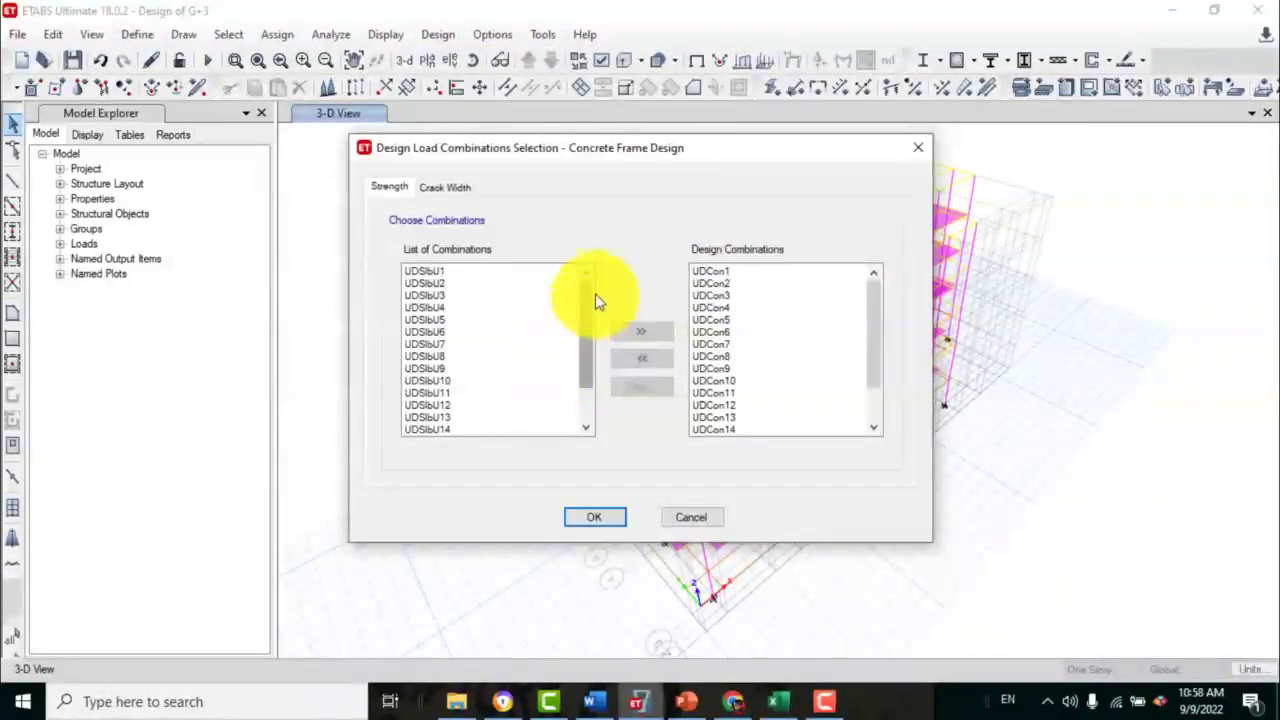
pyautogui.scroll(-2, 591, 380)
pyautogui.scroll(2, 582, 330)
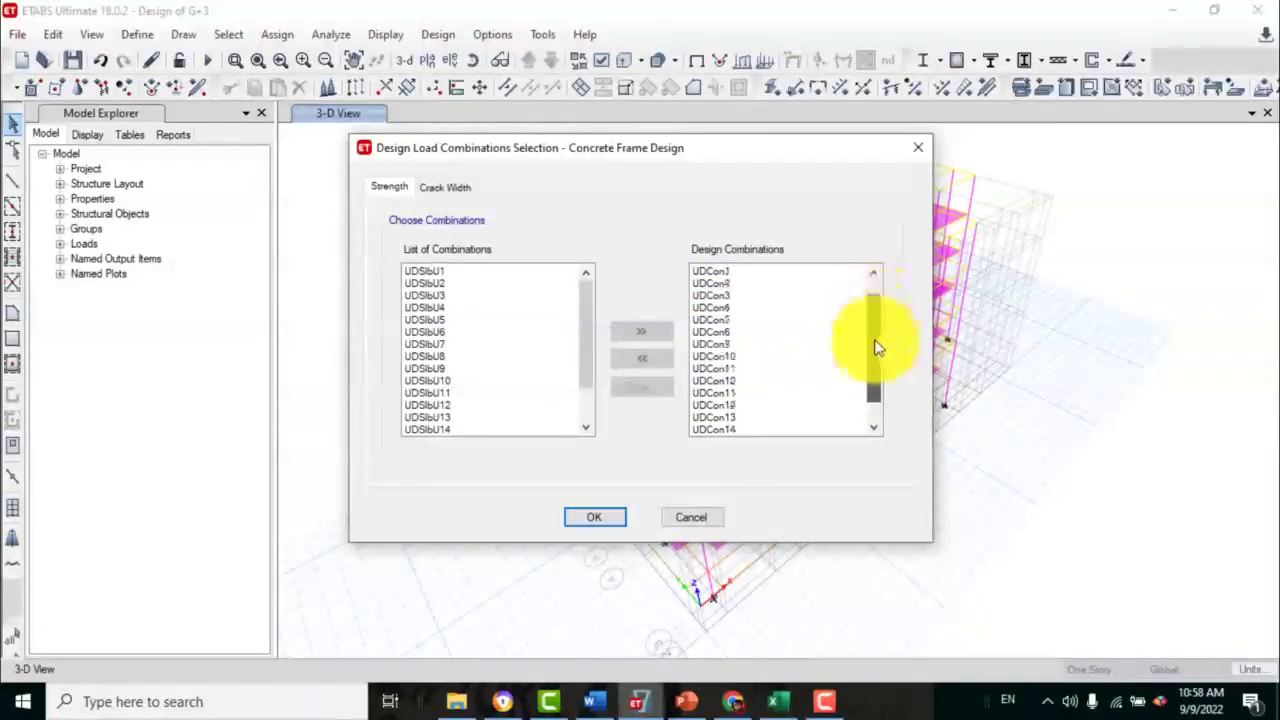
pyautogui.scroll(-2, 871, 350)
pyautogui.scroll(2, 757, 323)
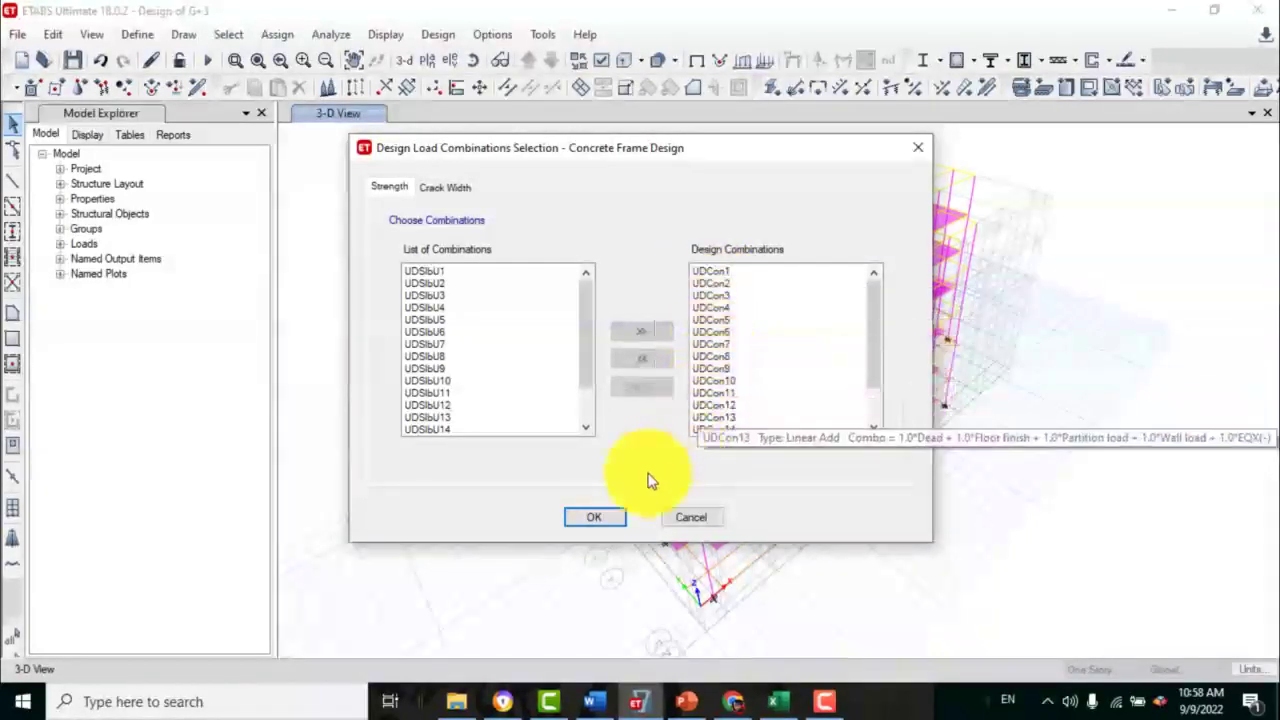
pyautogui.click(594, 517)
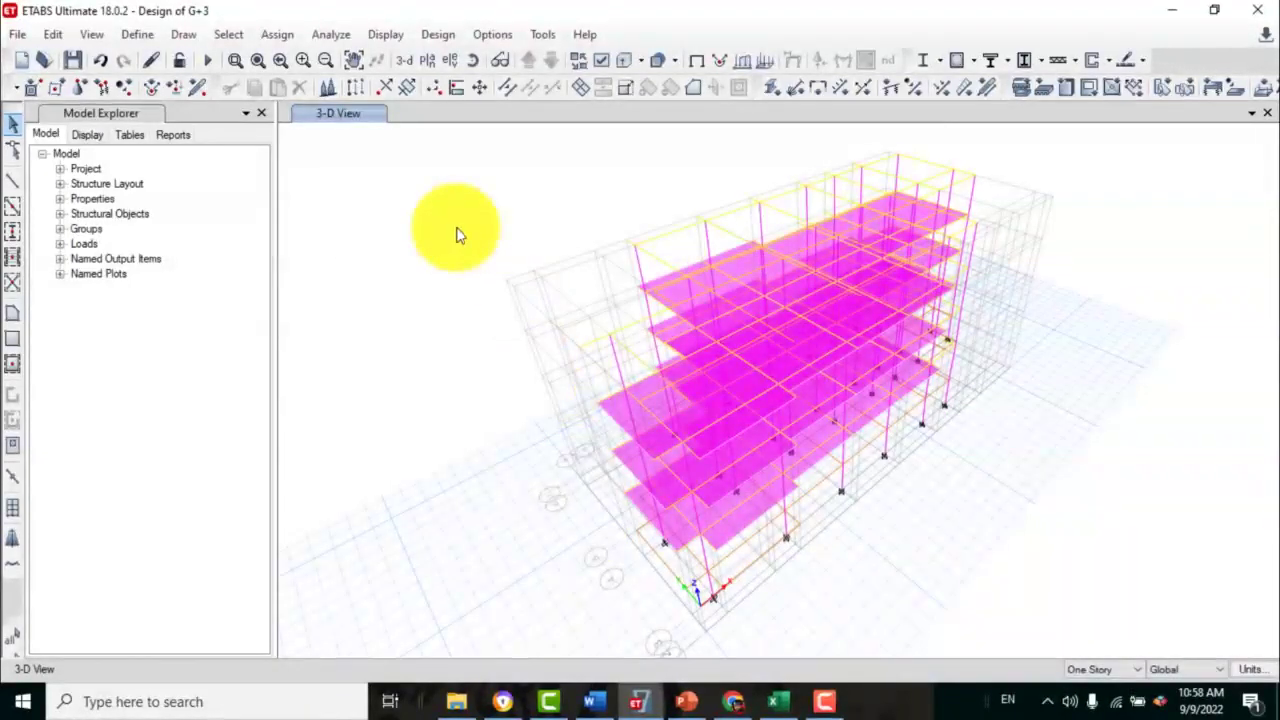
# - Review the Eurocode 2-2004 factors and the minimum cover settings in the concrete slab design preferences
pyautogui.click(432, 31)
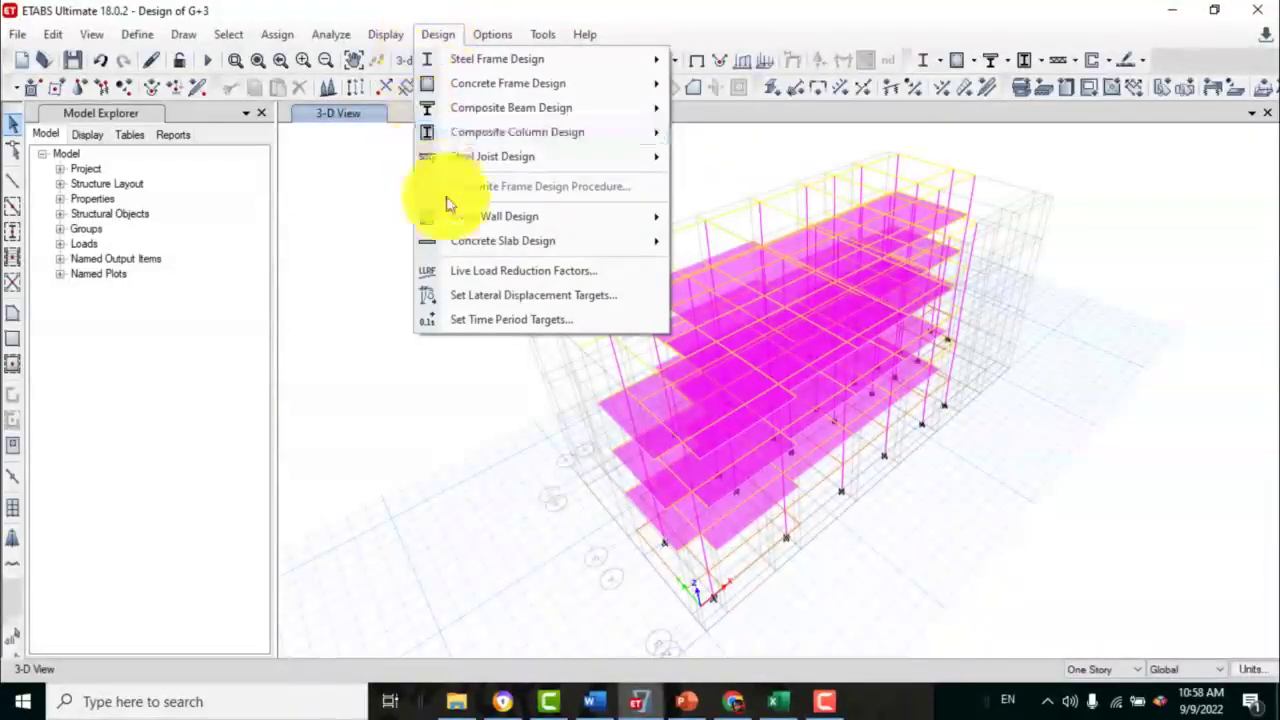
pyautogui.moveTo(577, 252)
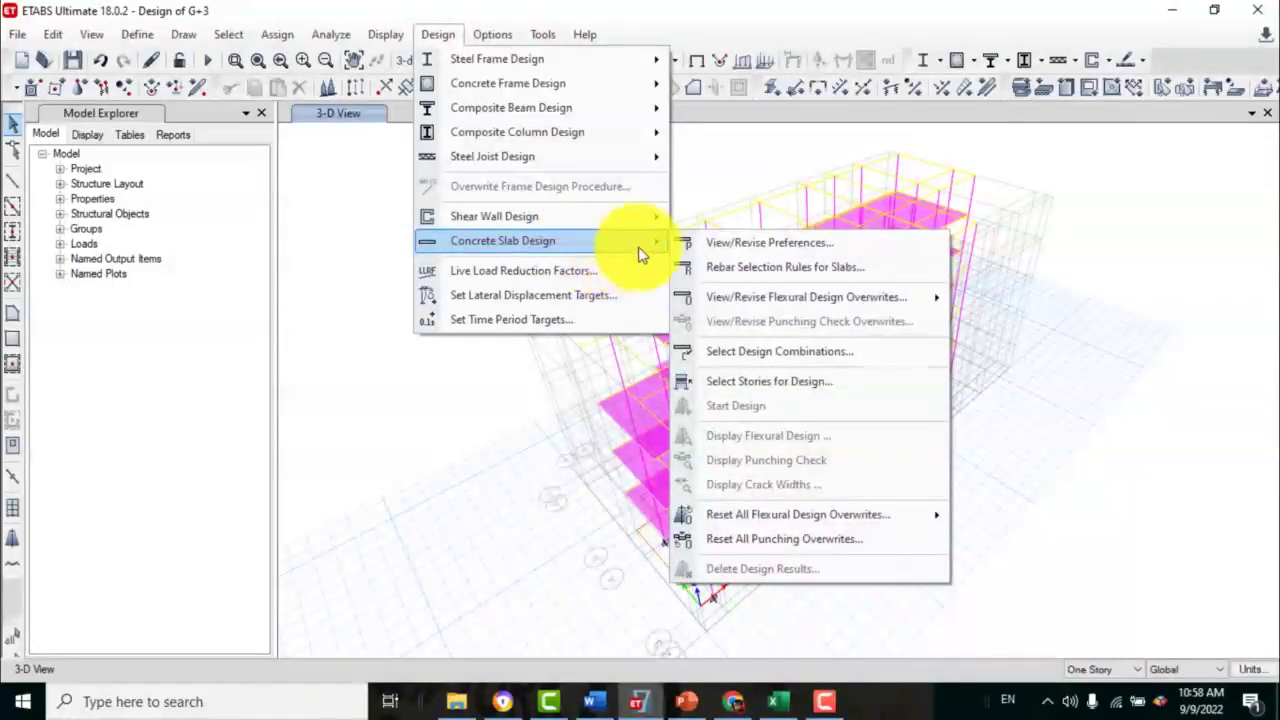
pyautogui.click(726, 249)
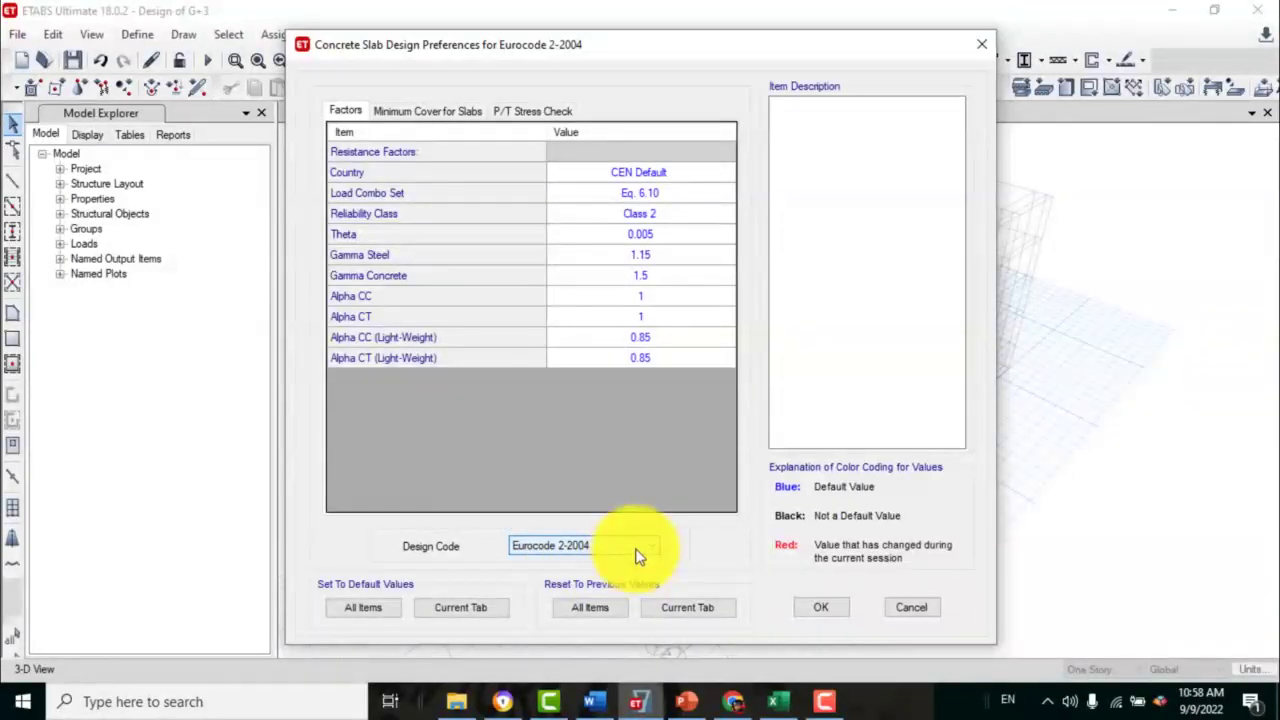
pyautogui.click(428, 114)
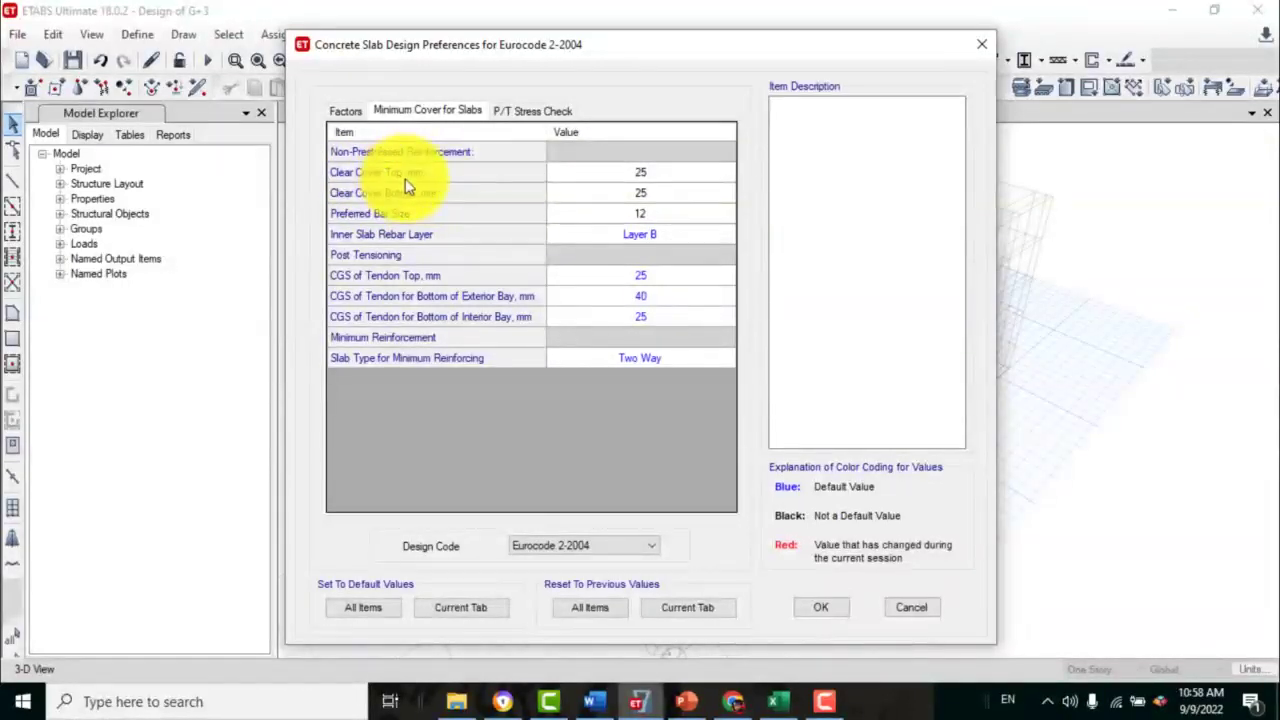
pyautogui.keyDown('shift'); pyautogui.doubleClick(634, 175); pyautogui.keyUp('shift')
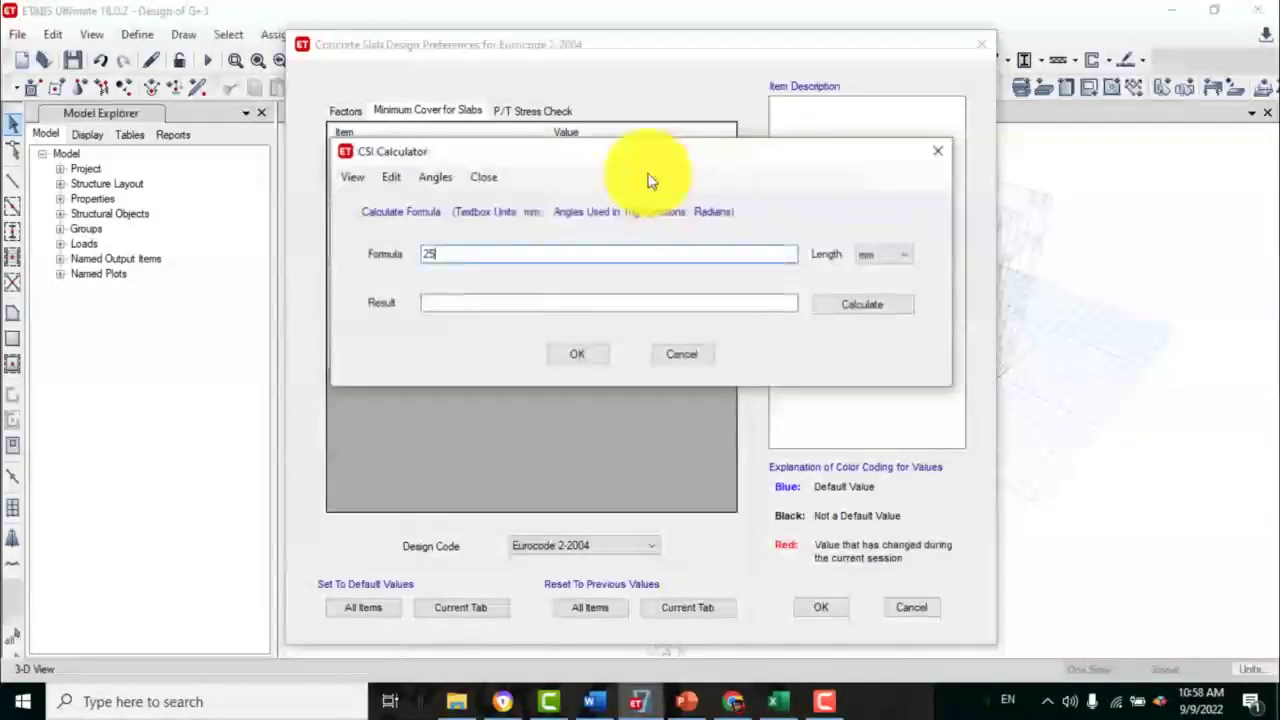
pyautogui.click(939, 153)
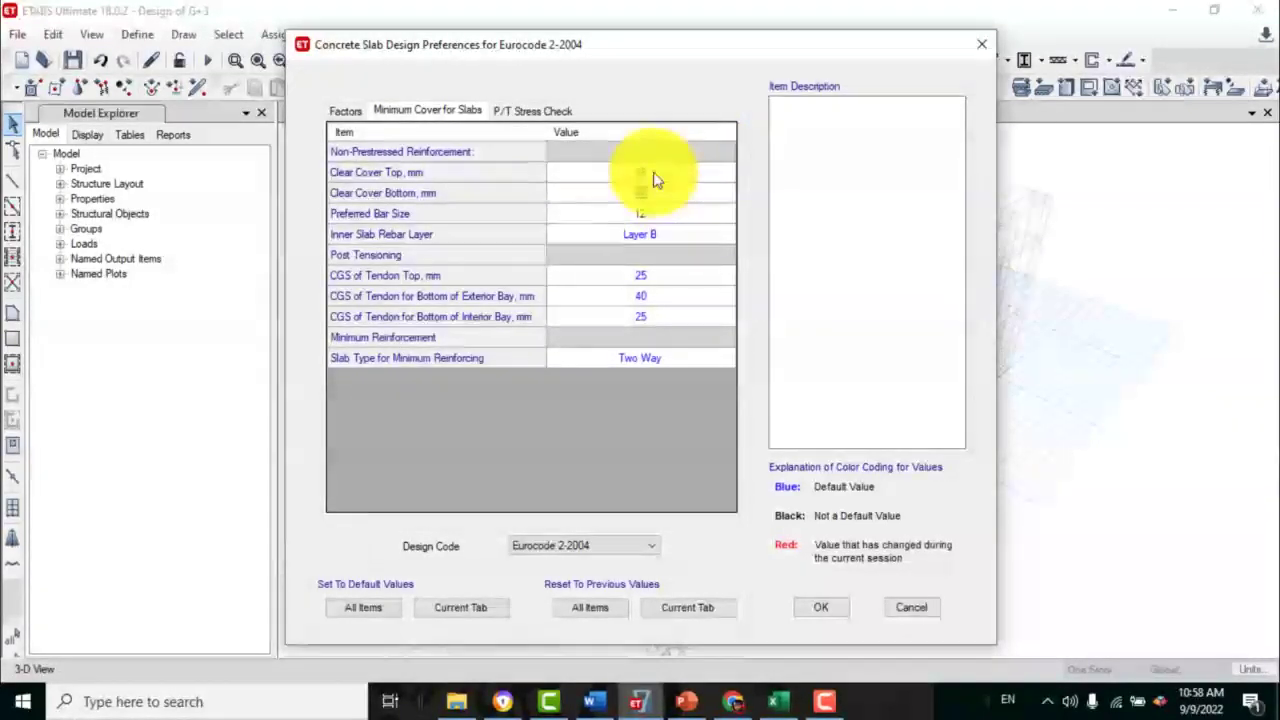
# - Keep 12 as the preferred slab bar size and accept the concrete slab design preferences
pyautogui.click(666, 214)
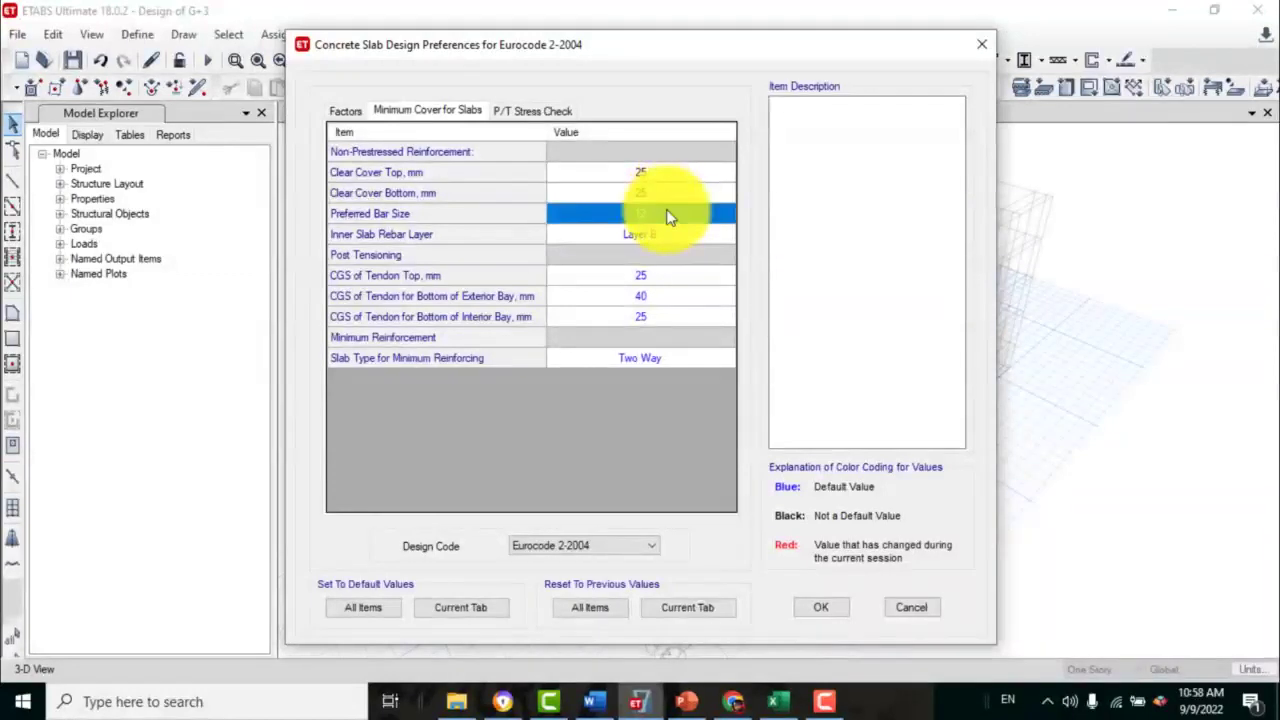
pyautogui.click(662, 214)
pyautogui.click(614, 182)
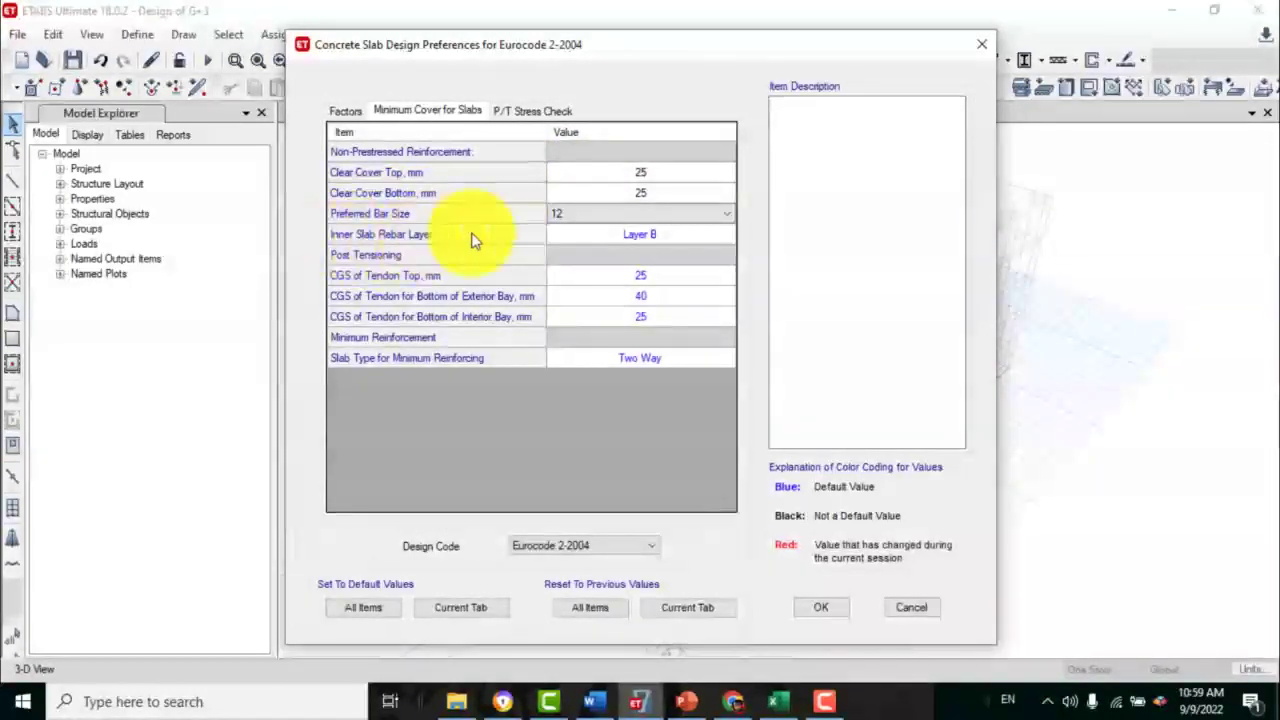
pyautogui.click(627, 214)
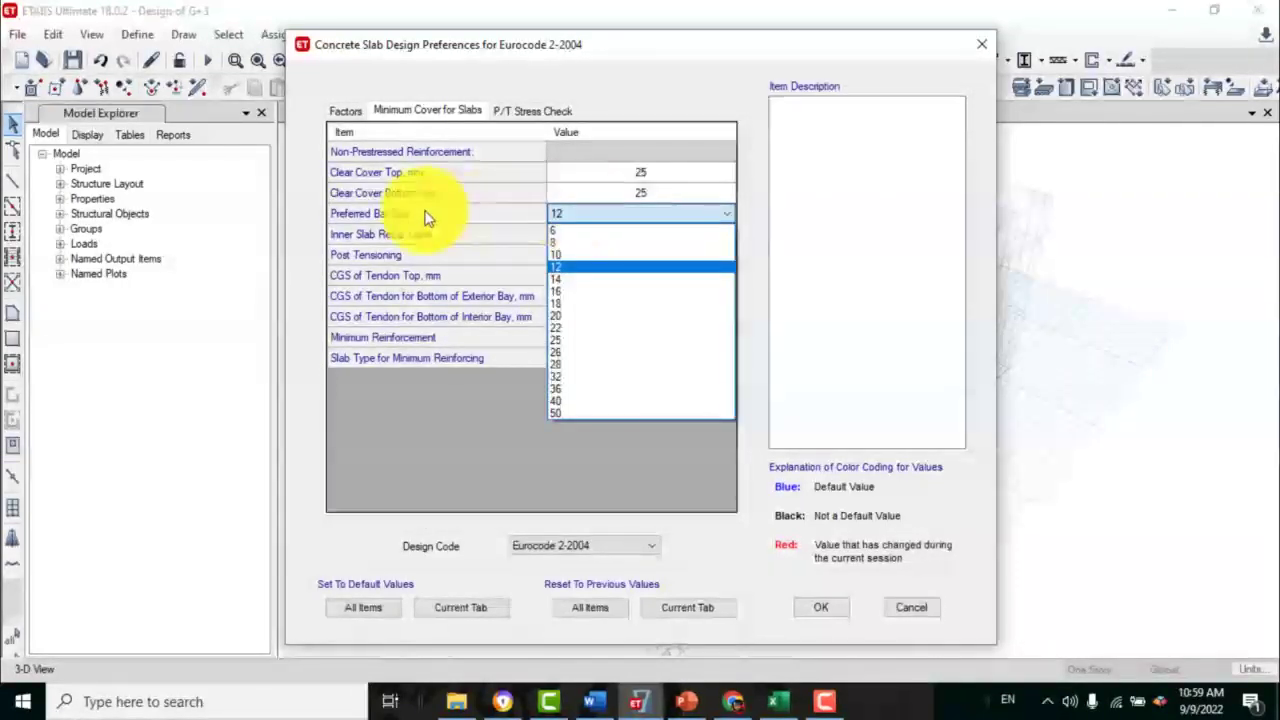
pyautogui.click(613, 222)
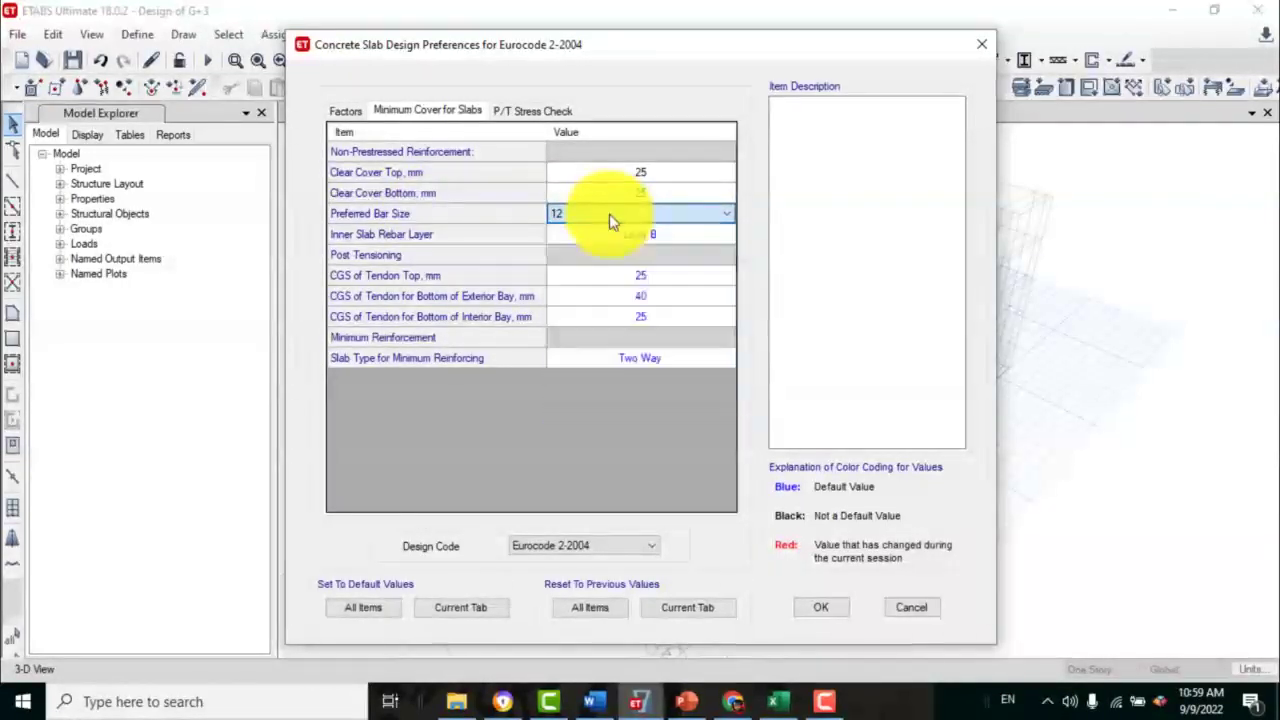
pyautogui.click(446, 214)
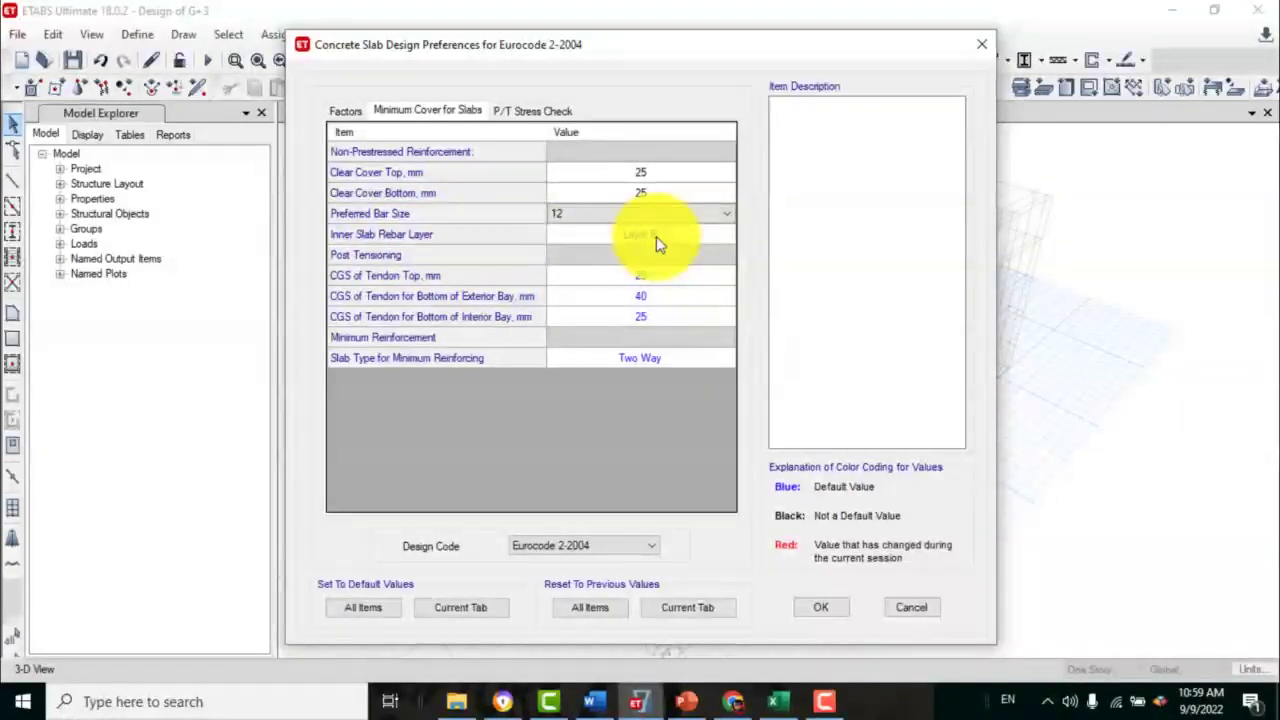
pyautogui.click(822, 608)
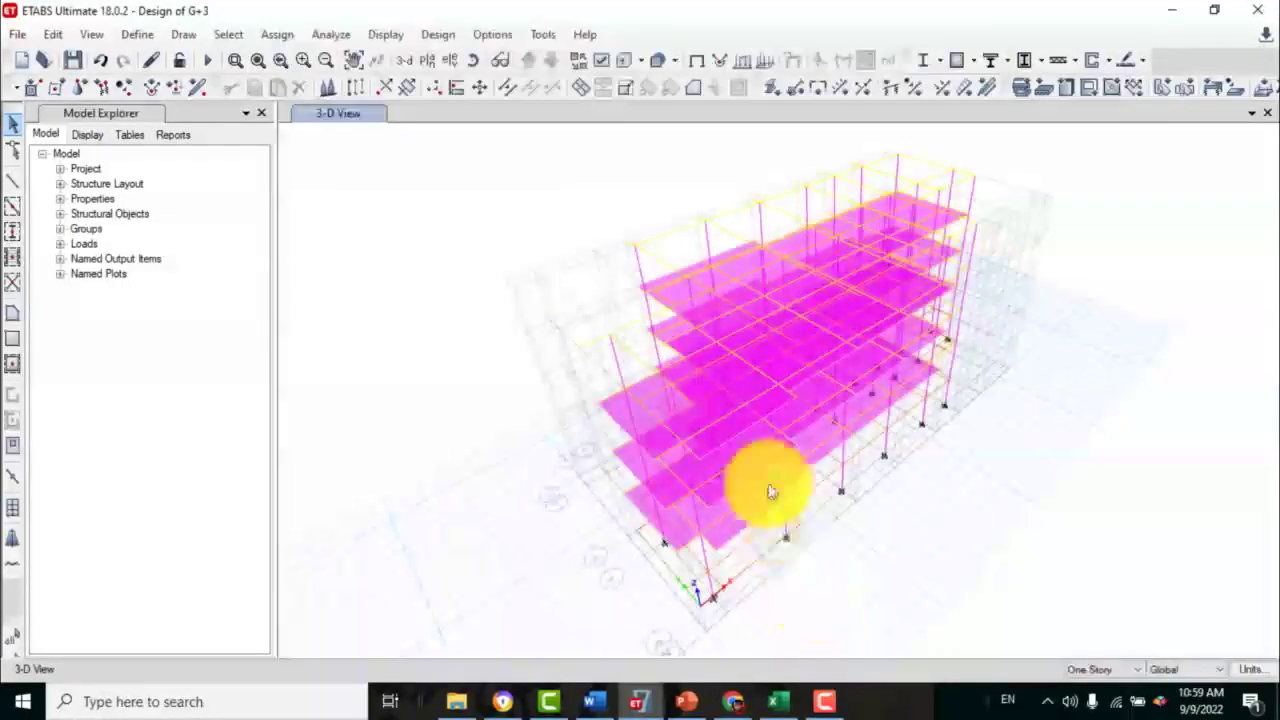
# - Review the strength design combinations for strip-based concrete slab design and accept them
pyautogui.click(446, 41)
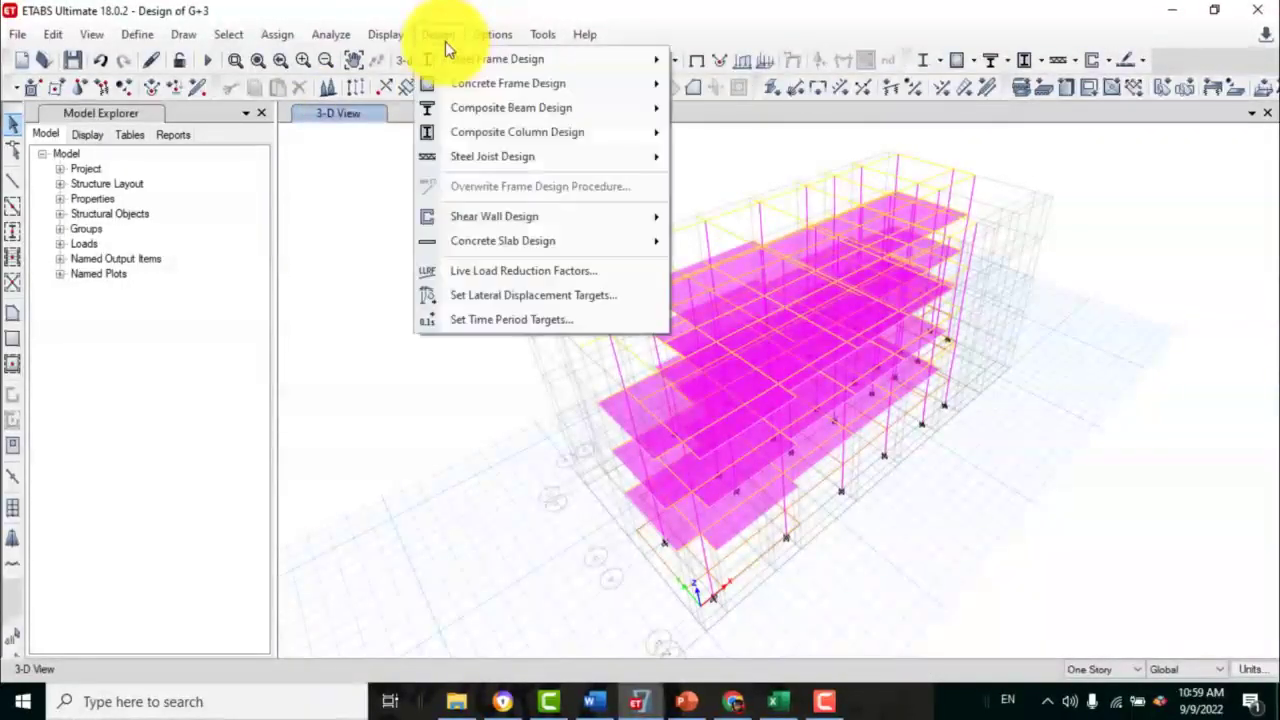
pyautogui.moveTo(541, 251)
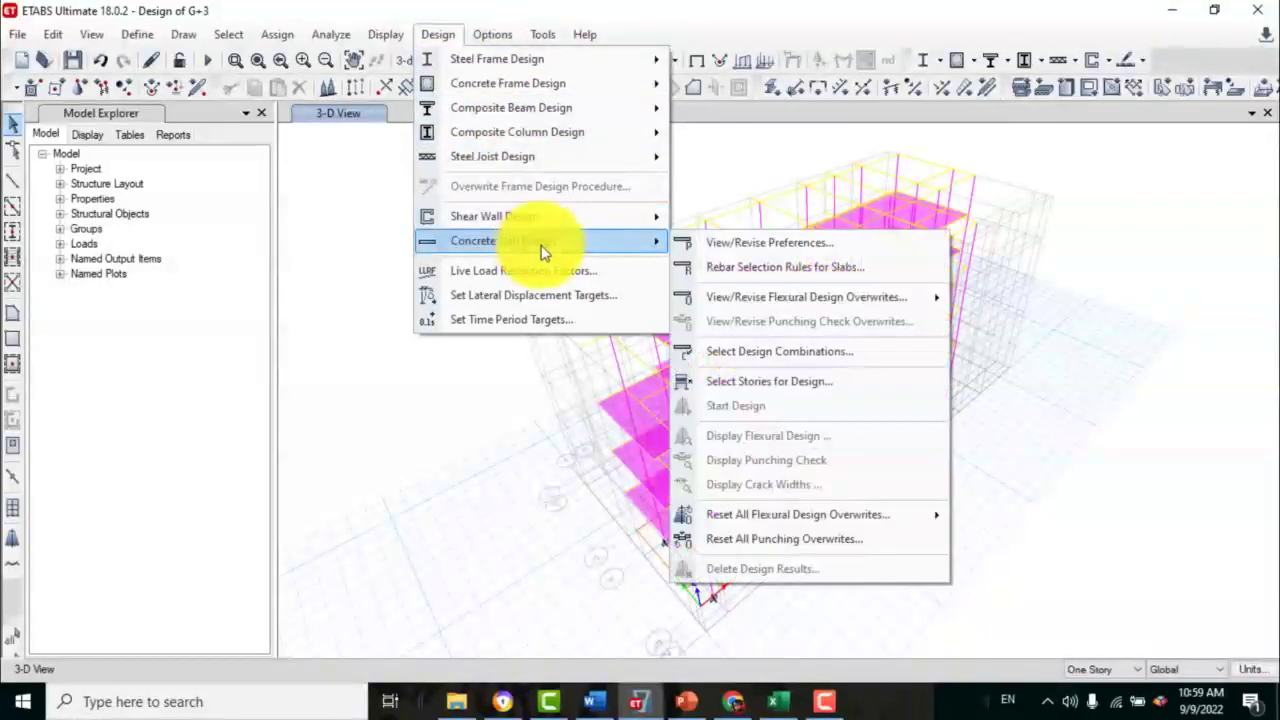
pyautogui.click(743, 349)
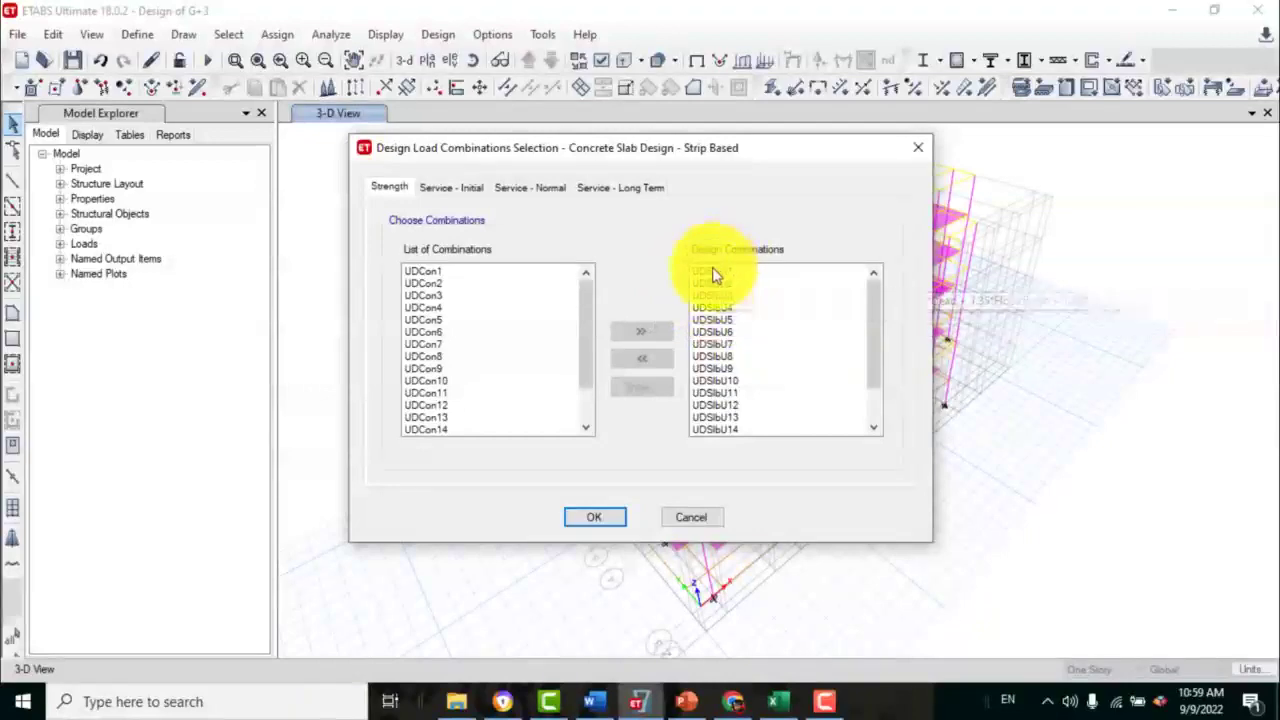
pyautogui.scroll(-2, 877, 360)
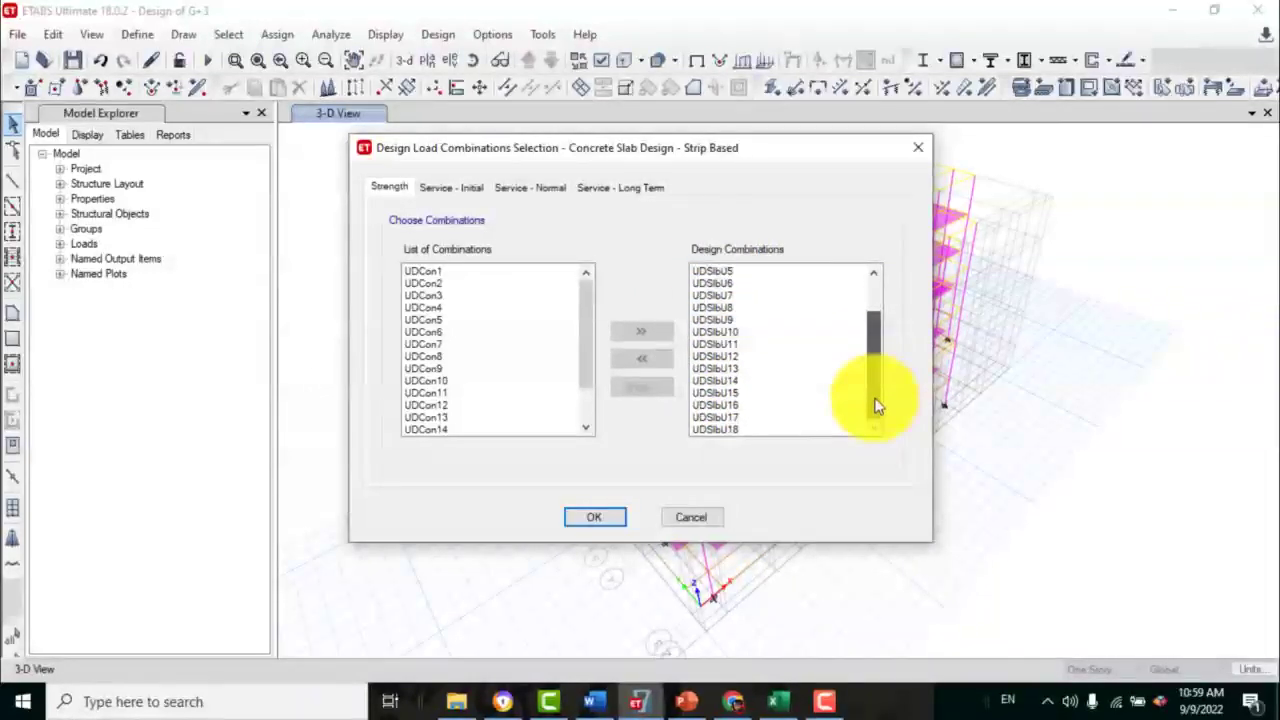
pyautogui.click(617, 520)
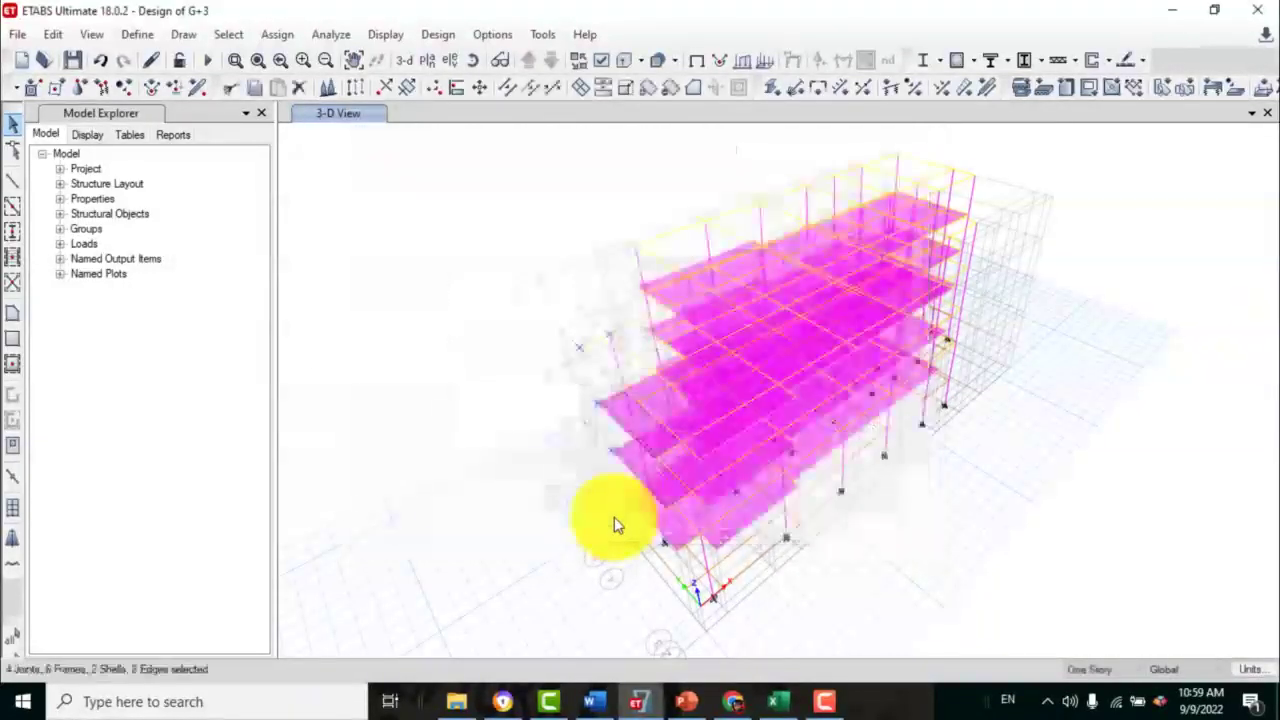
# - Choose the Third, Second and First Floor as the stories for concrete slab design
pyautogui.click(437, 34)
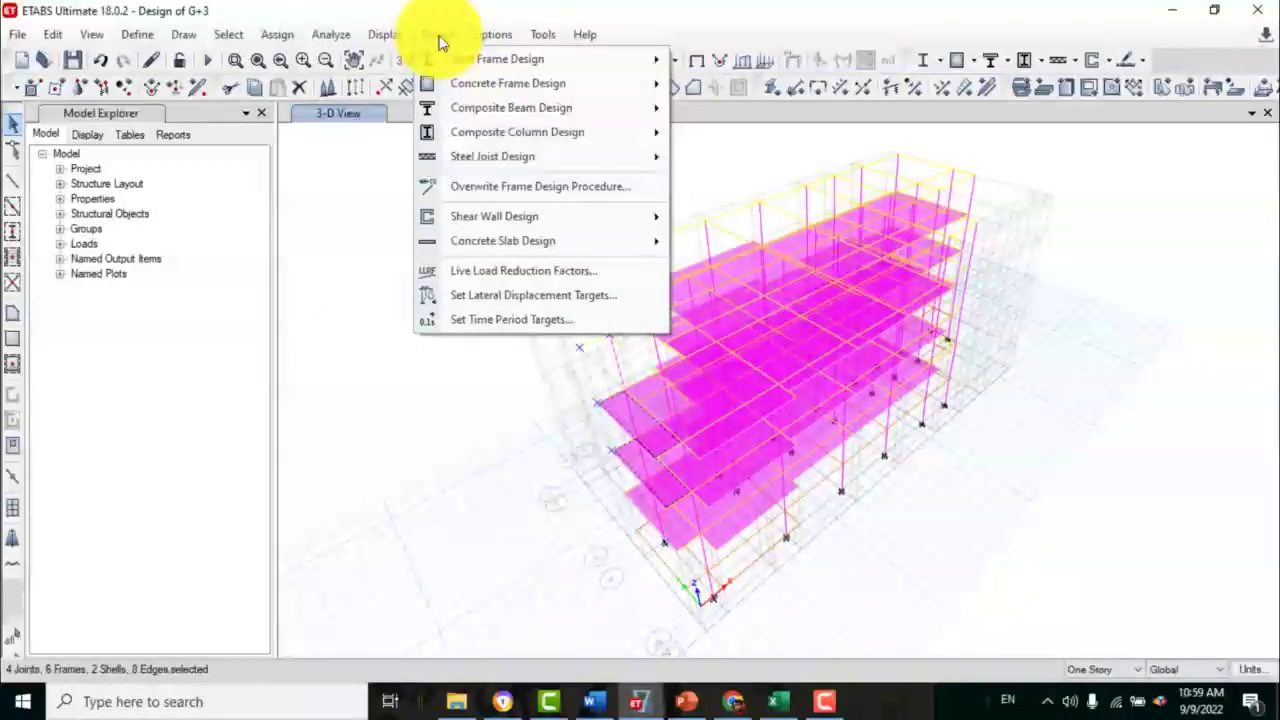
pyautogui.click(580, 248)
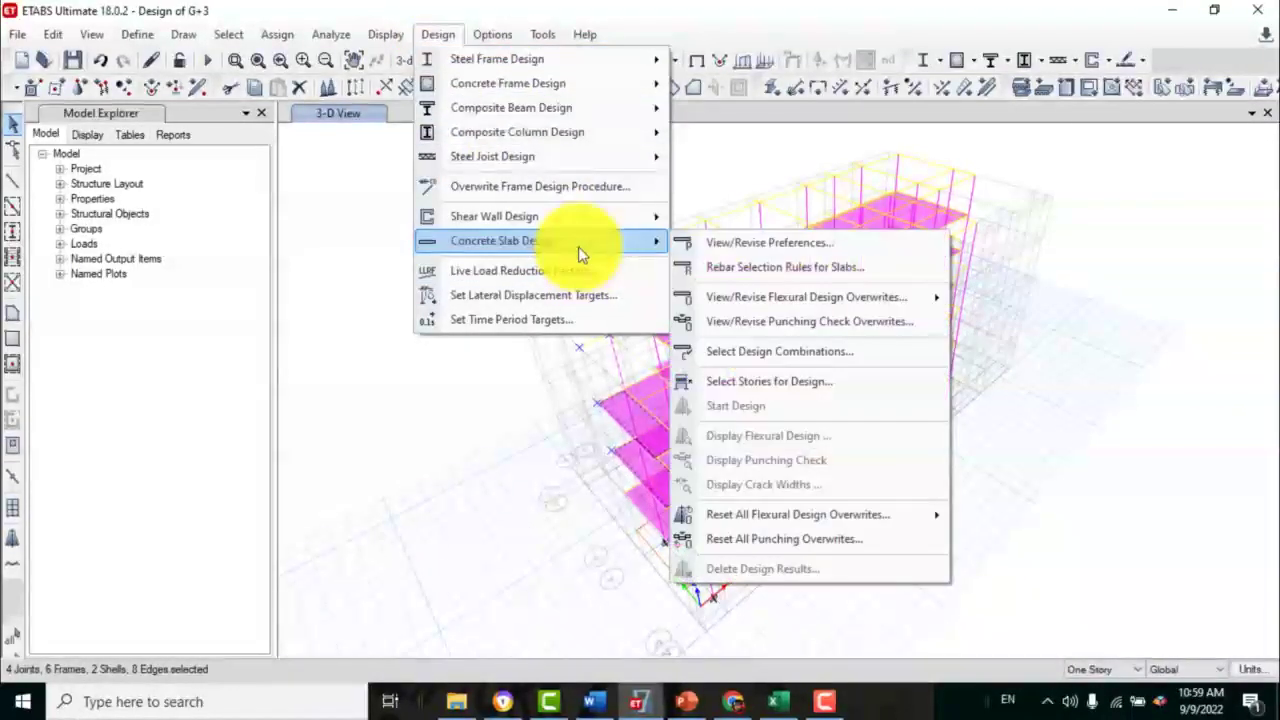
pyautogui.click(764, 379)
pyautogui.click(634, 190)
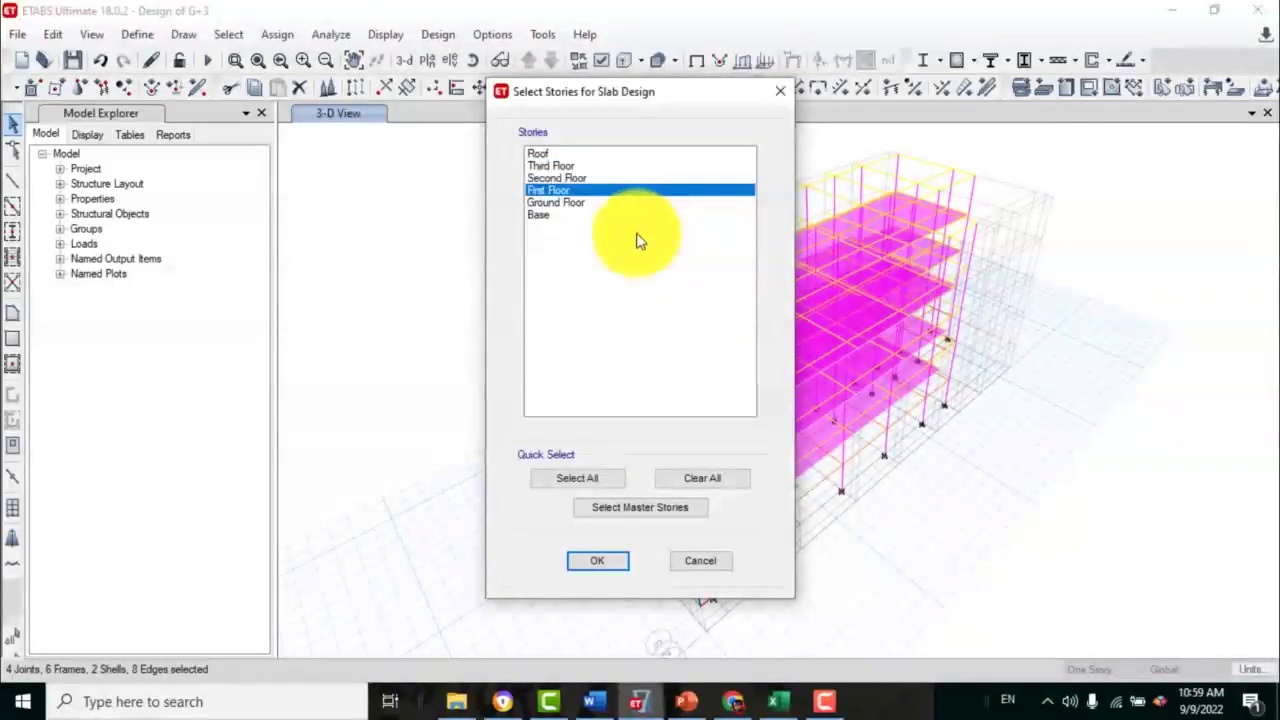
pyautogui.click(547, 154)
pyautogui.click(549, 164)
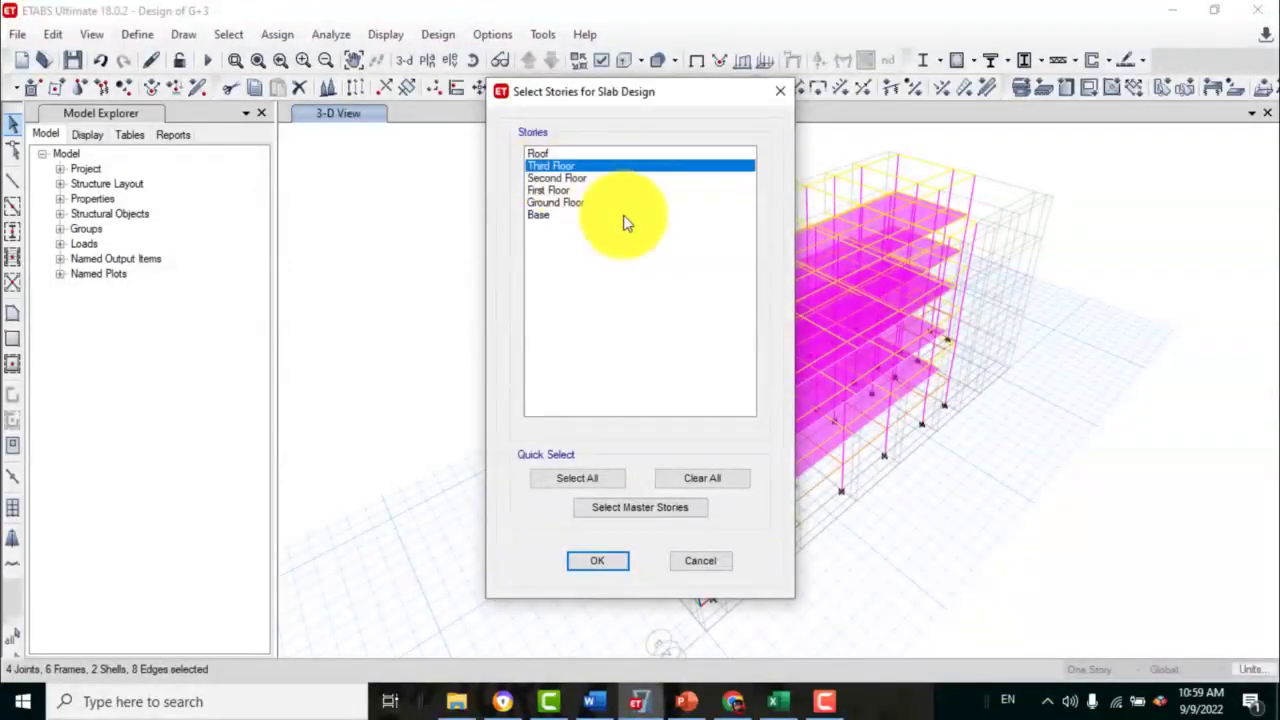
pyautogui.click(561, 178)
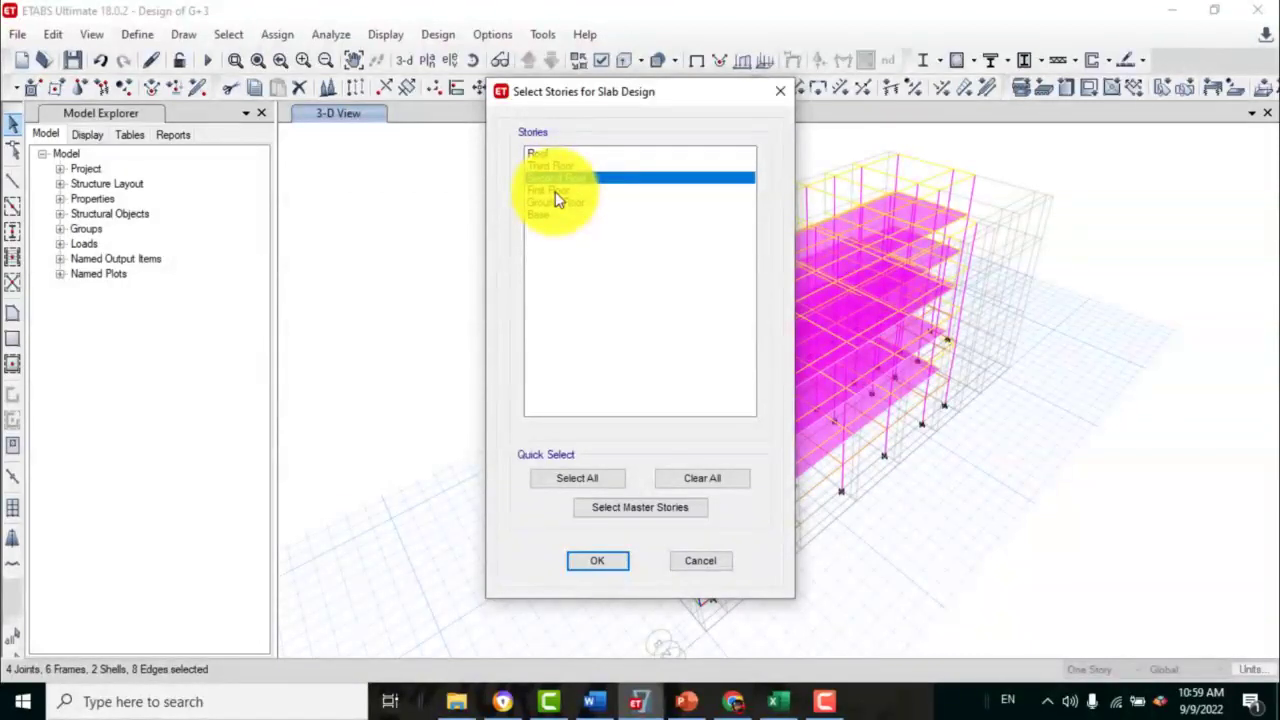
pyautogui.moveTo(551, 170); pyautogui.dragTo(573, 195)
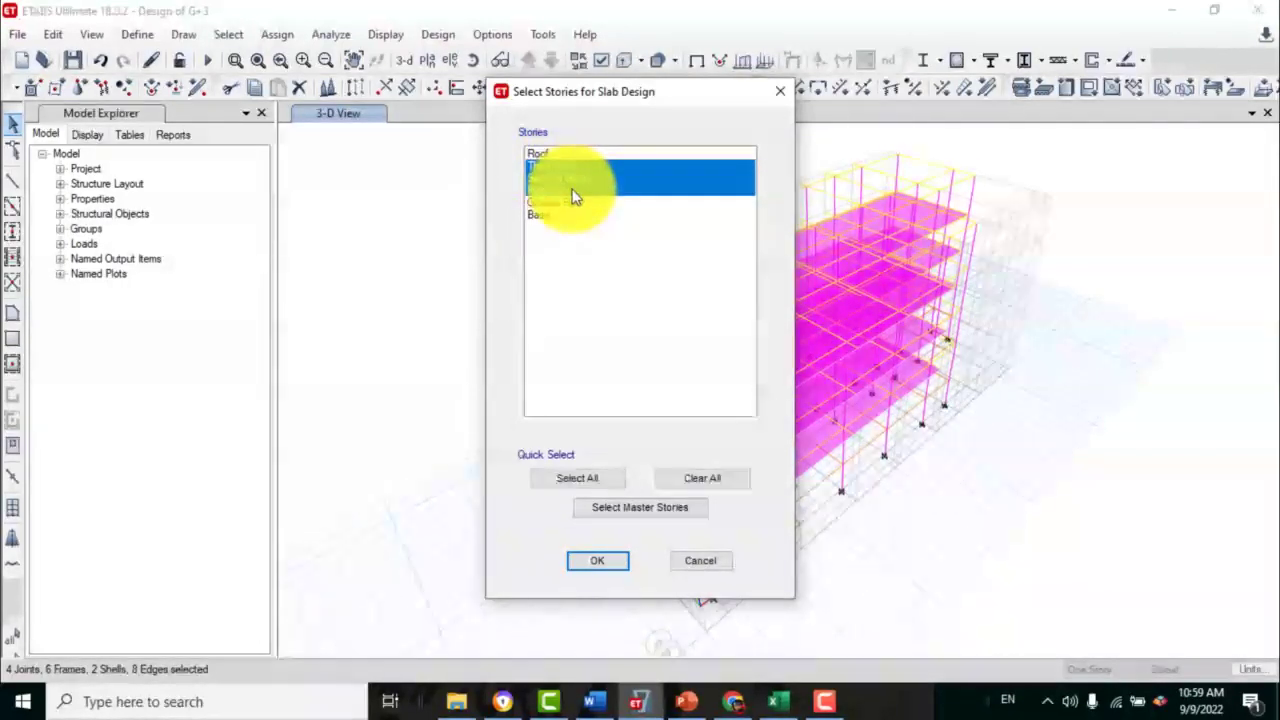
pyautogui.click(586, 562)
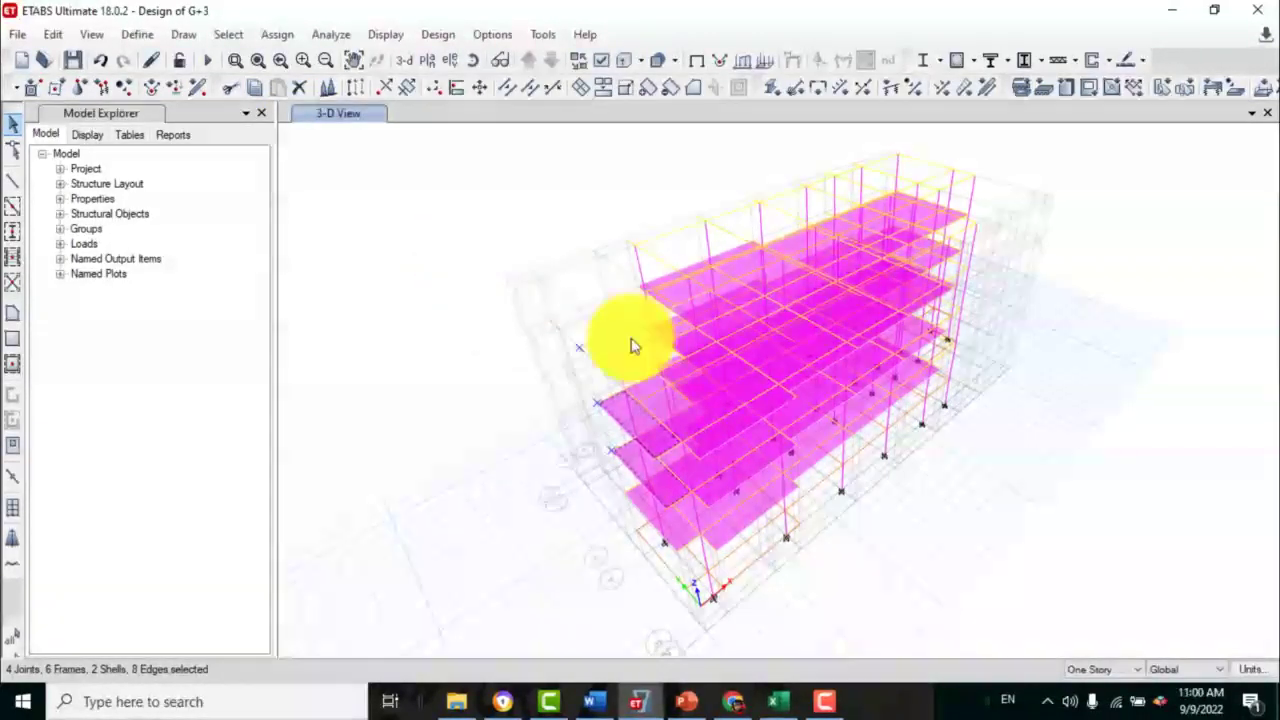
pyautogui.click(433, 35)
pyautogui.moveTo(570, 241)
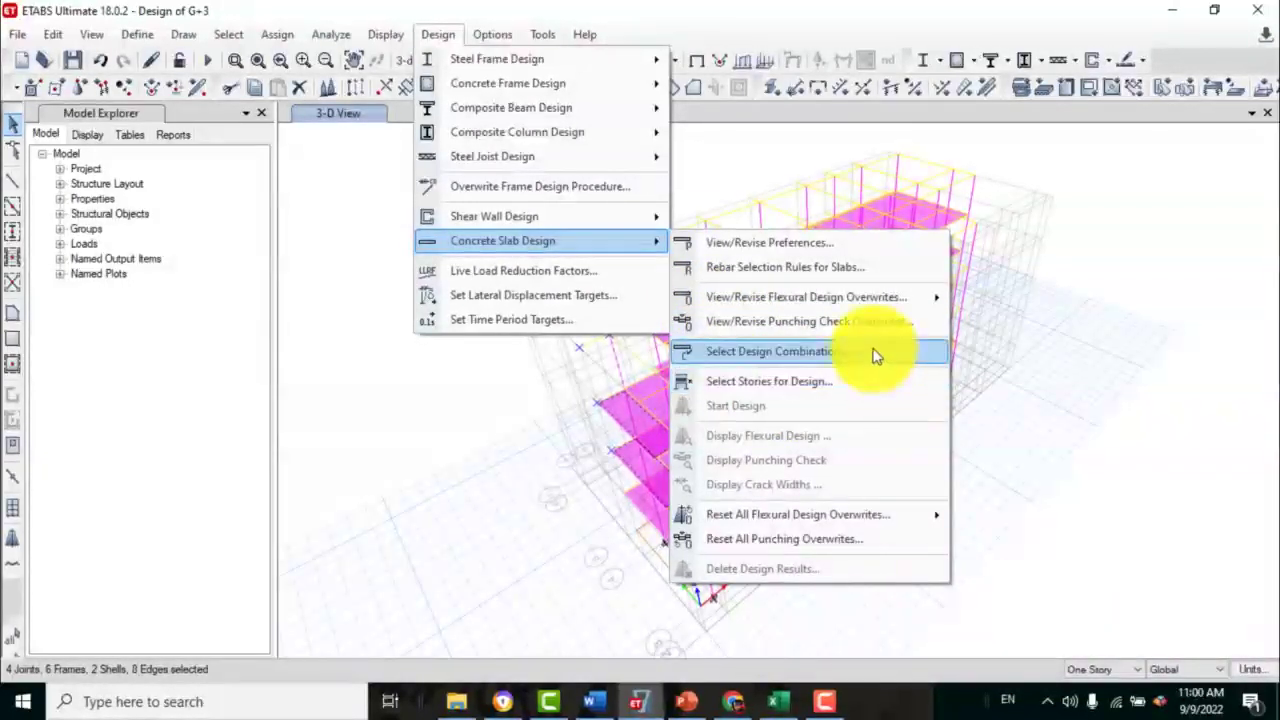
pyautogui.moveTo(826, 305)
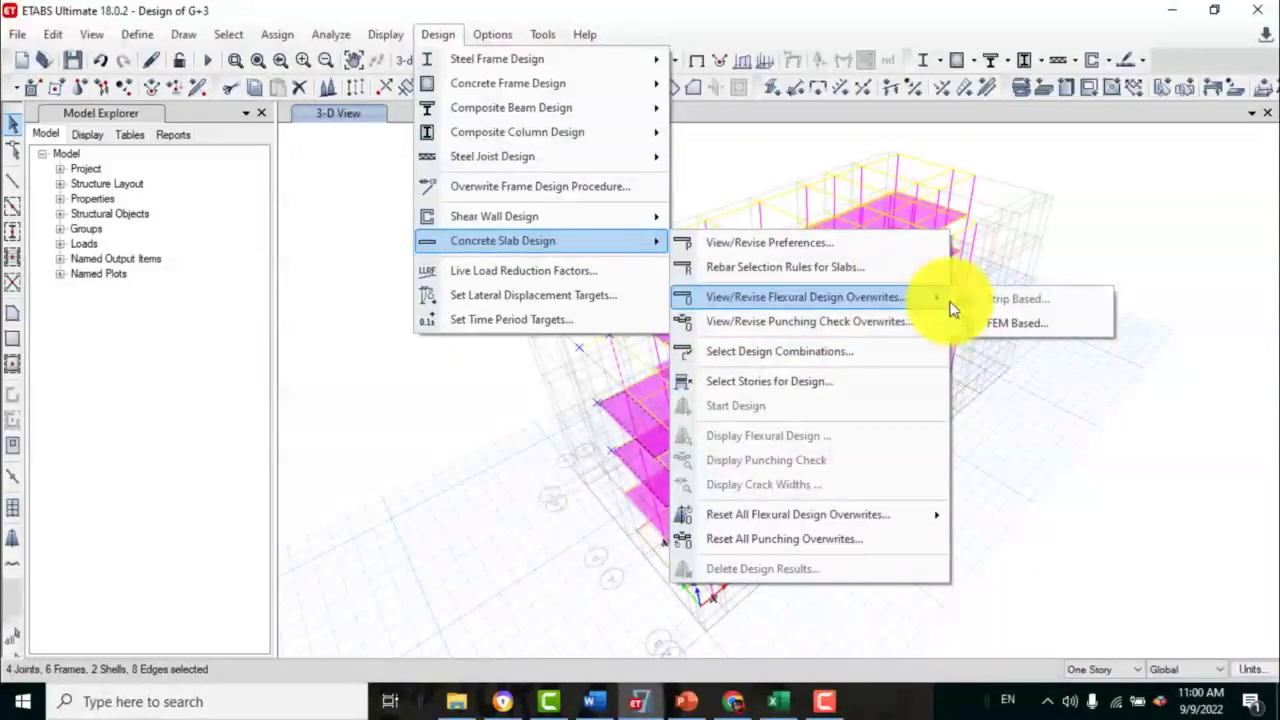
pyautogui.moveTo(894, 302)
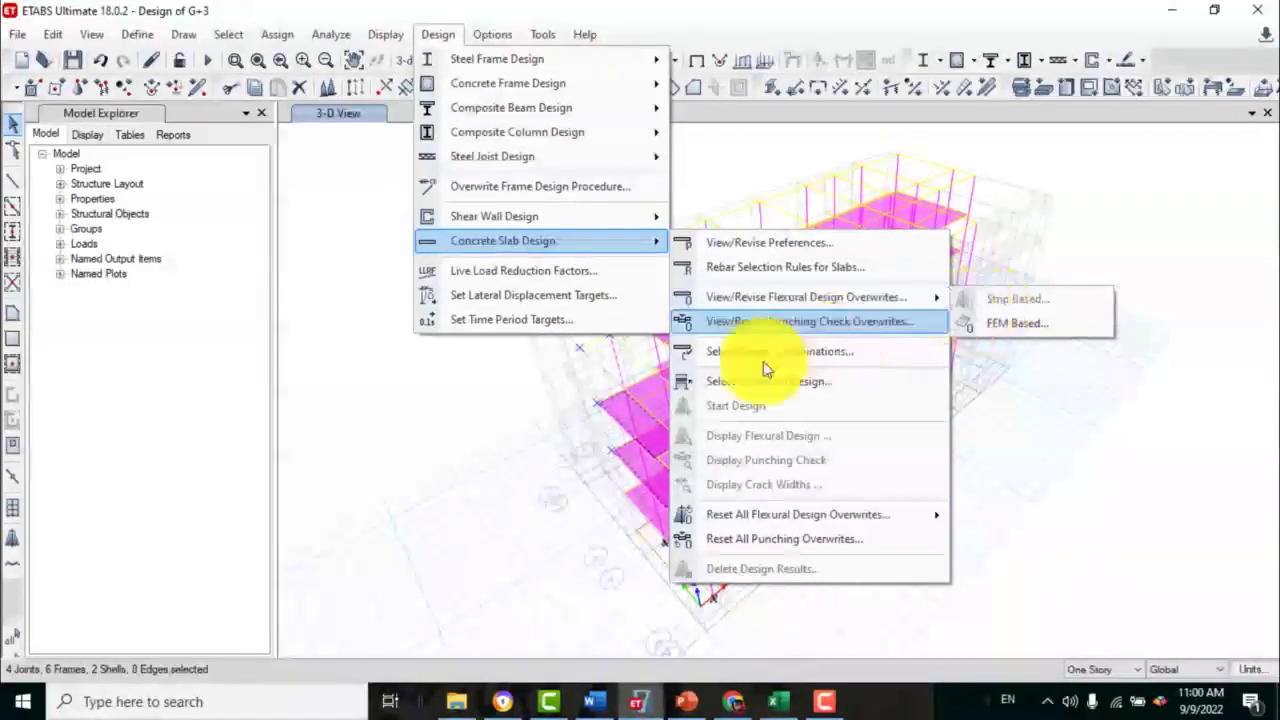
pyautogui.click(545, 393)
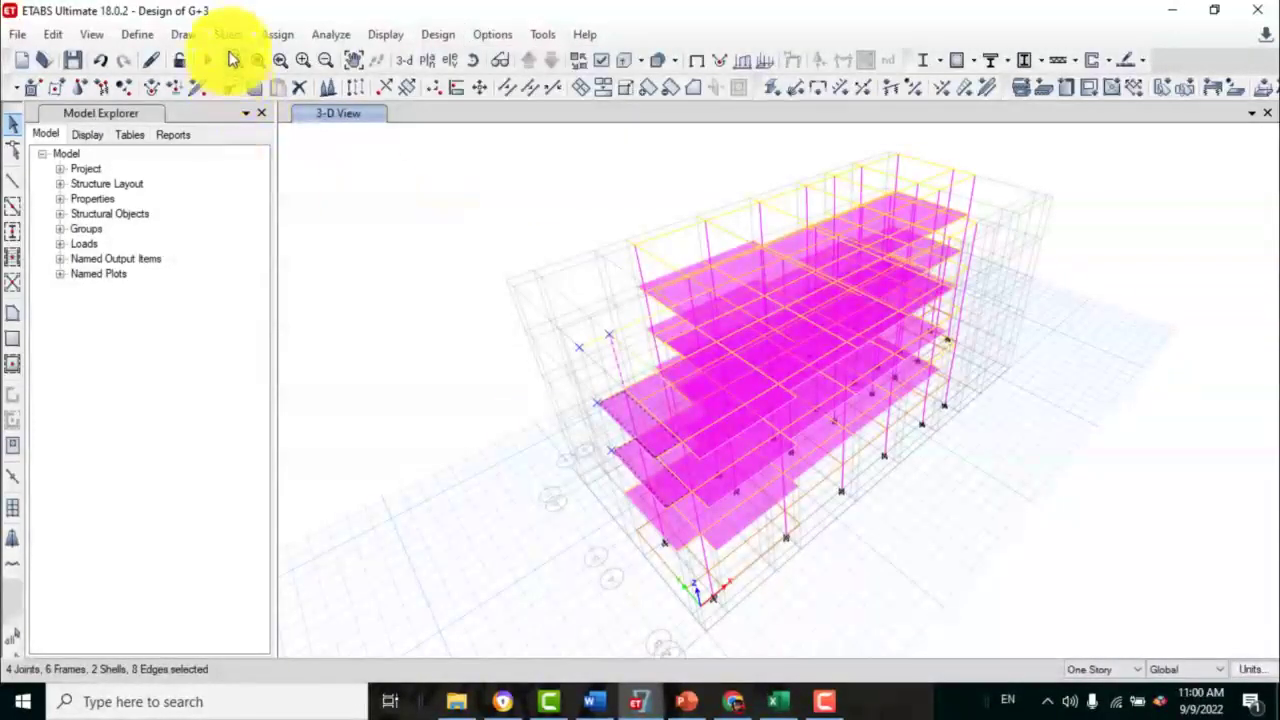
# - Clear the object selection in the model and show the plan view of the Third Floor
pyautogui.click(224, 43)
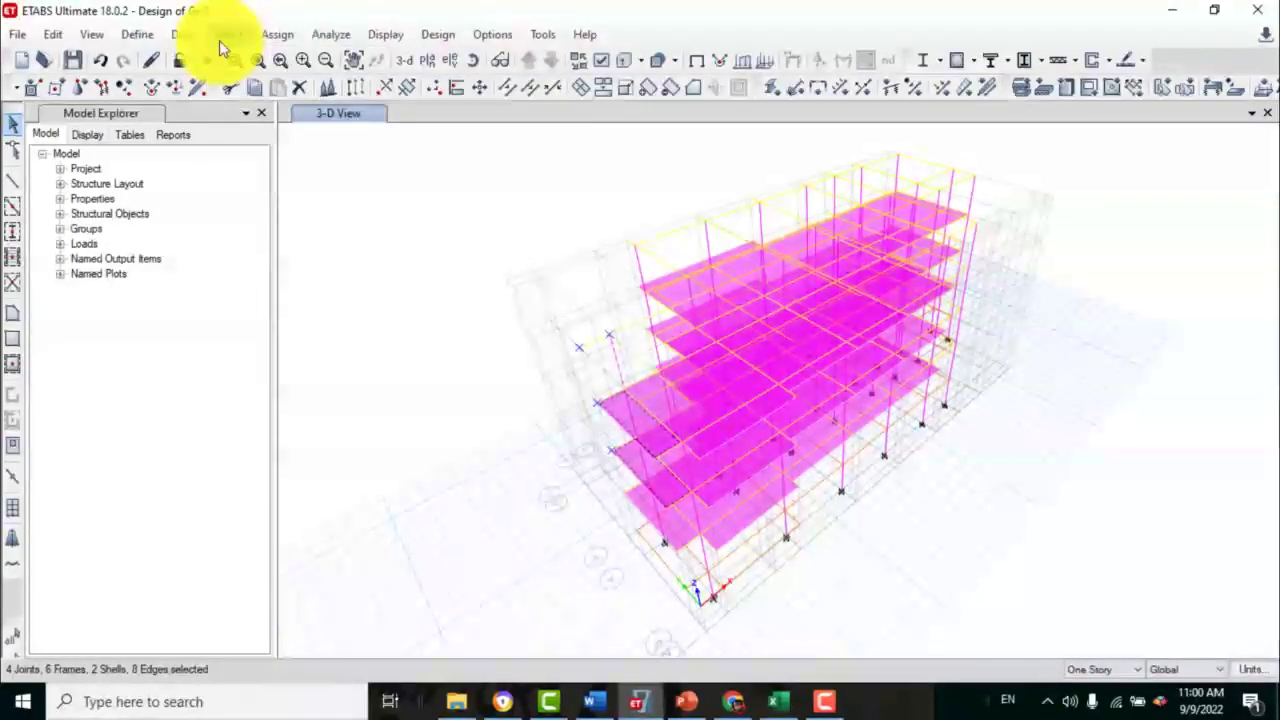
pyautogui.click(218, 39)
pyautogui.click(264, 172)
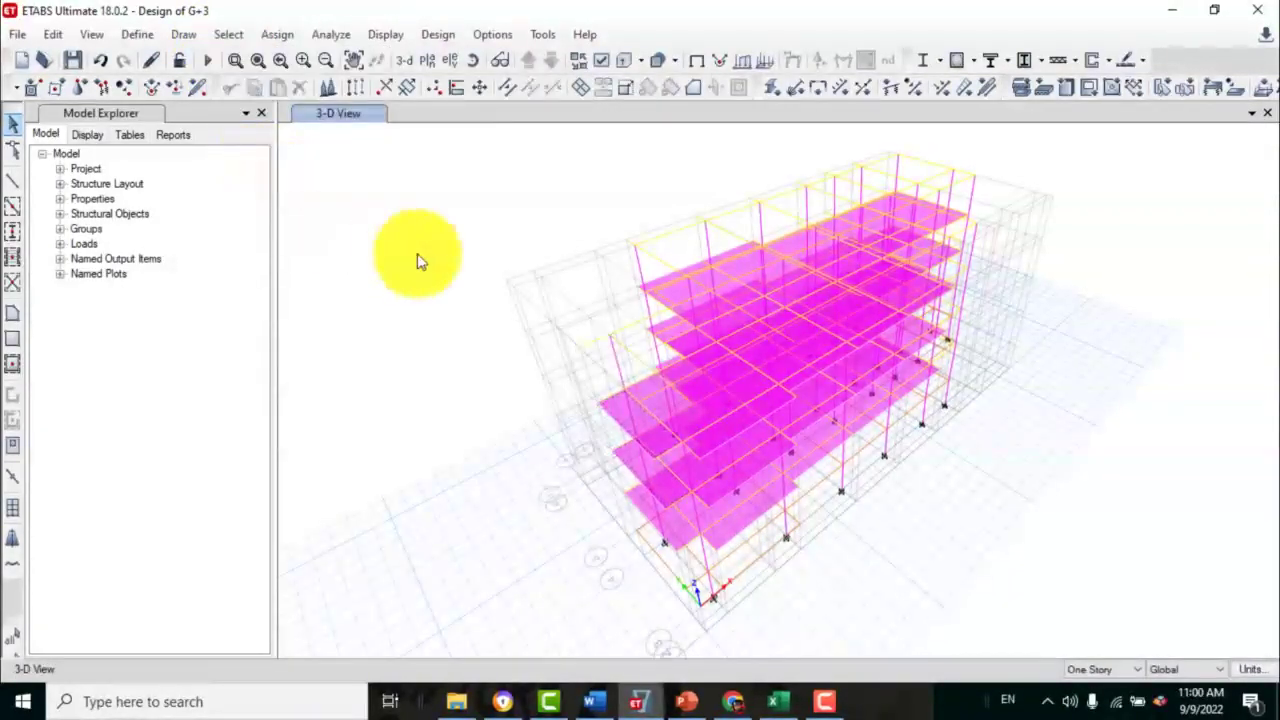
pyautogui.click(427, 65)
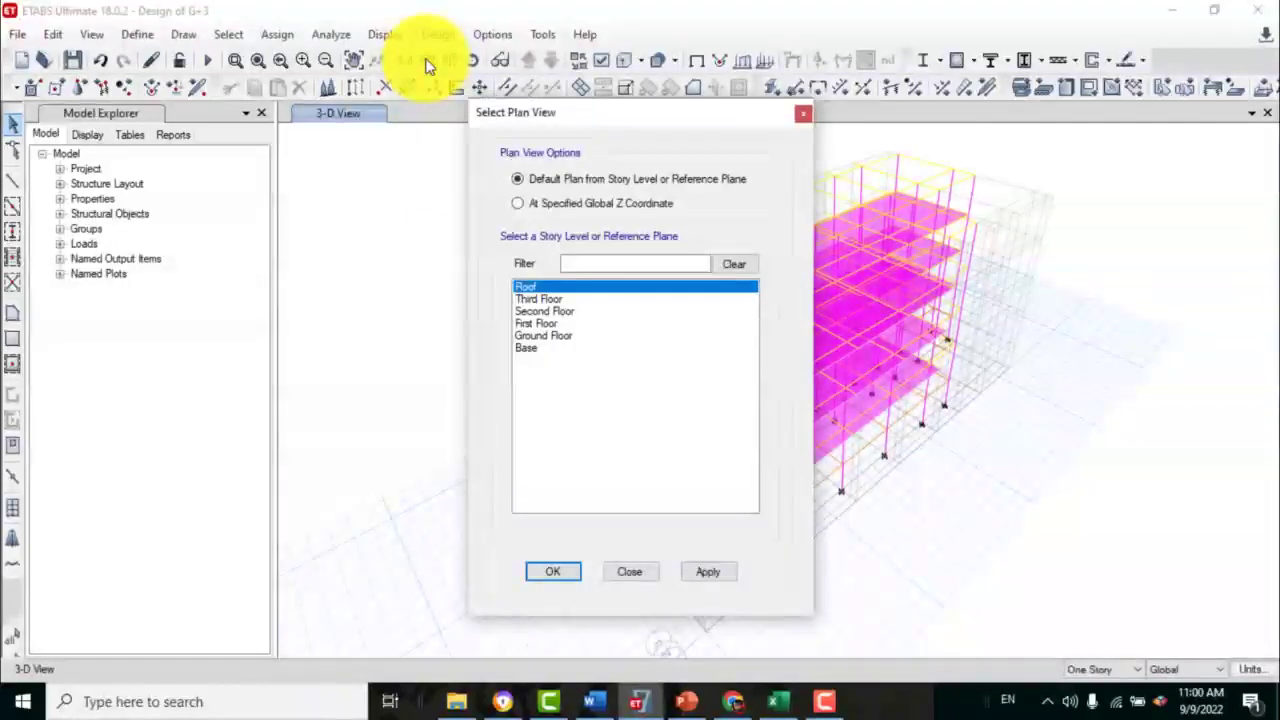
pyautogui.click(539, 300)
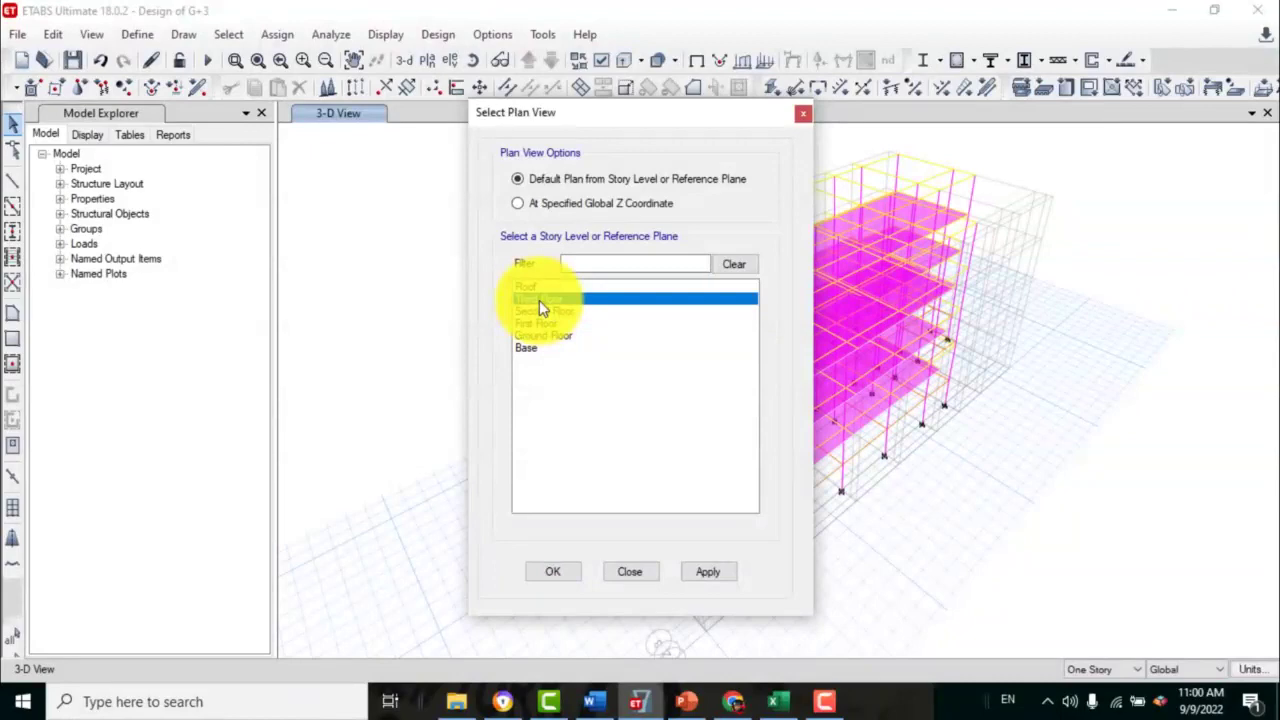
pyautogui.click(549, 572)
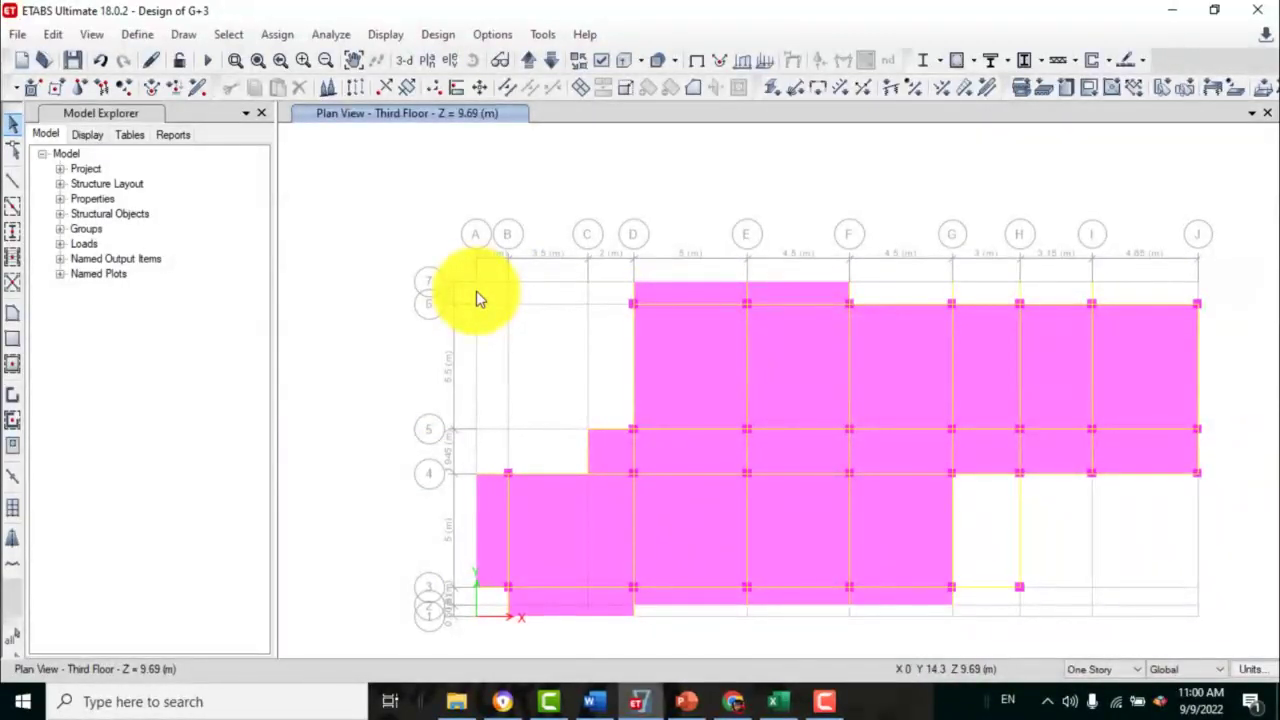
# - Add X-direction design strips on layer A along the Third Floor grid lines, with middle strips included and automatic strip width
pyautogui.click(42, 35)
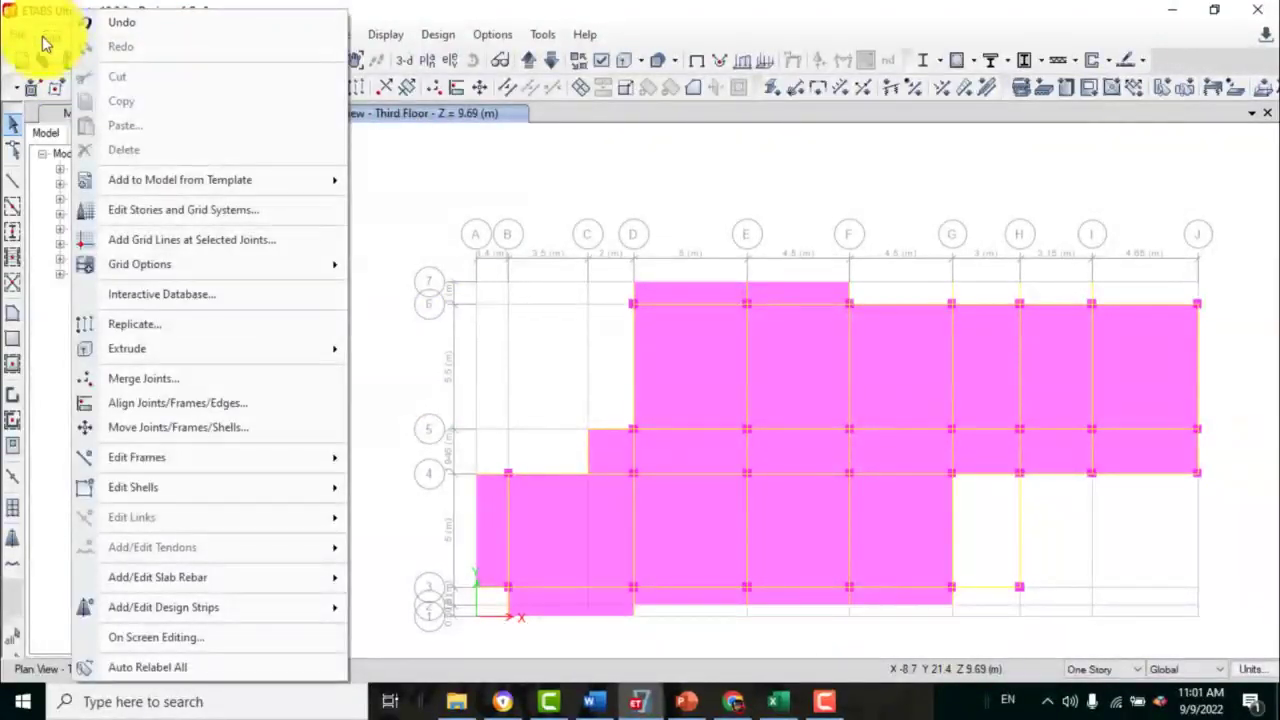
pyautogui.moveTo(231, 610)
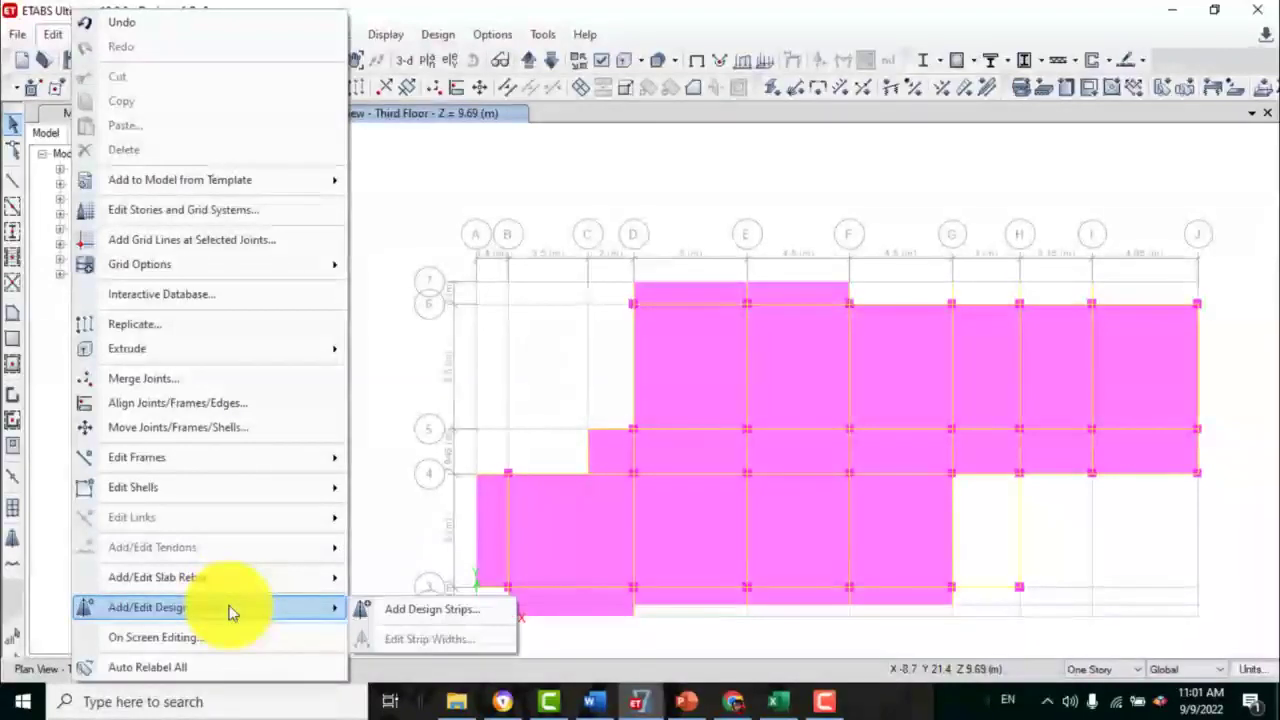
pyautogui.click(398, 612)
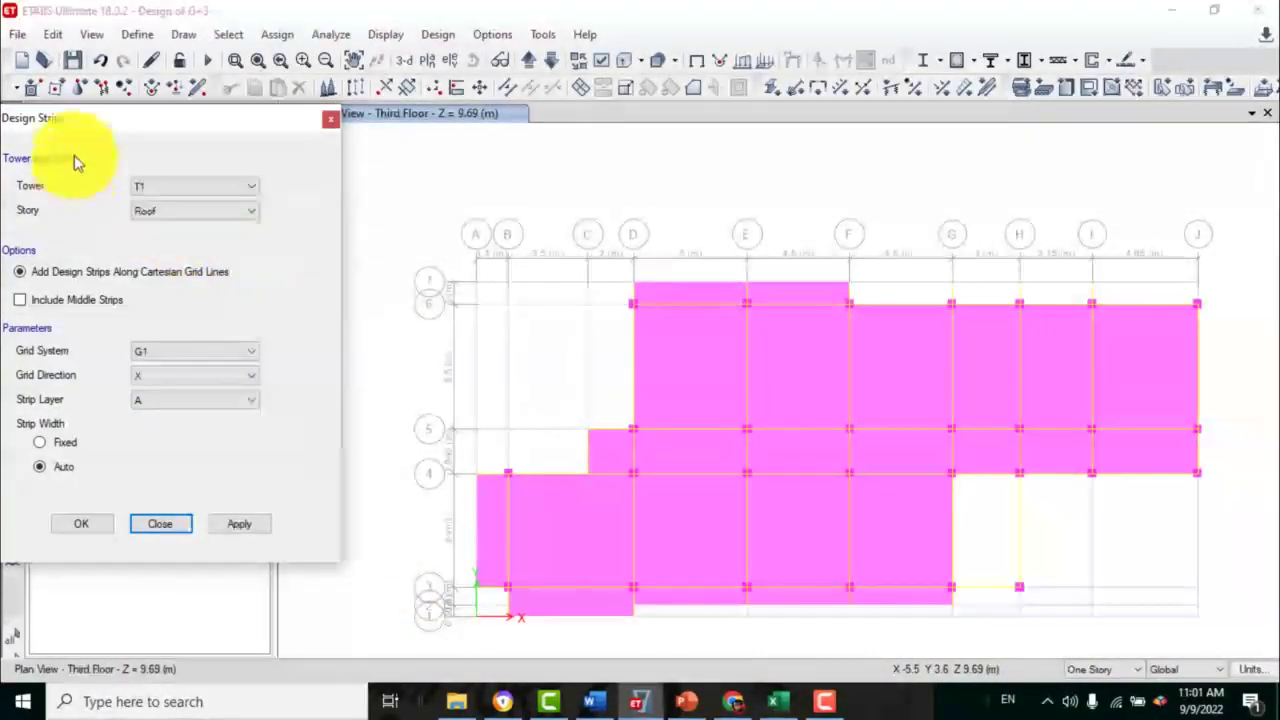
pyautogui.moveTo(86, 122); pyautogui.dragTo(172, 66)
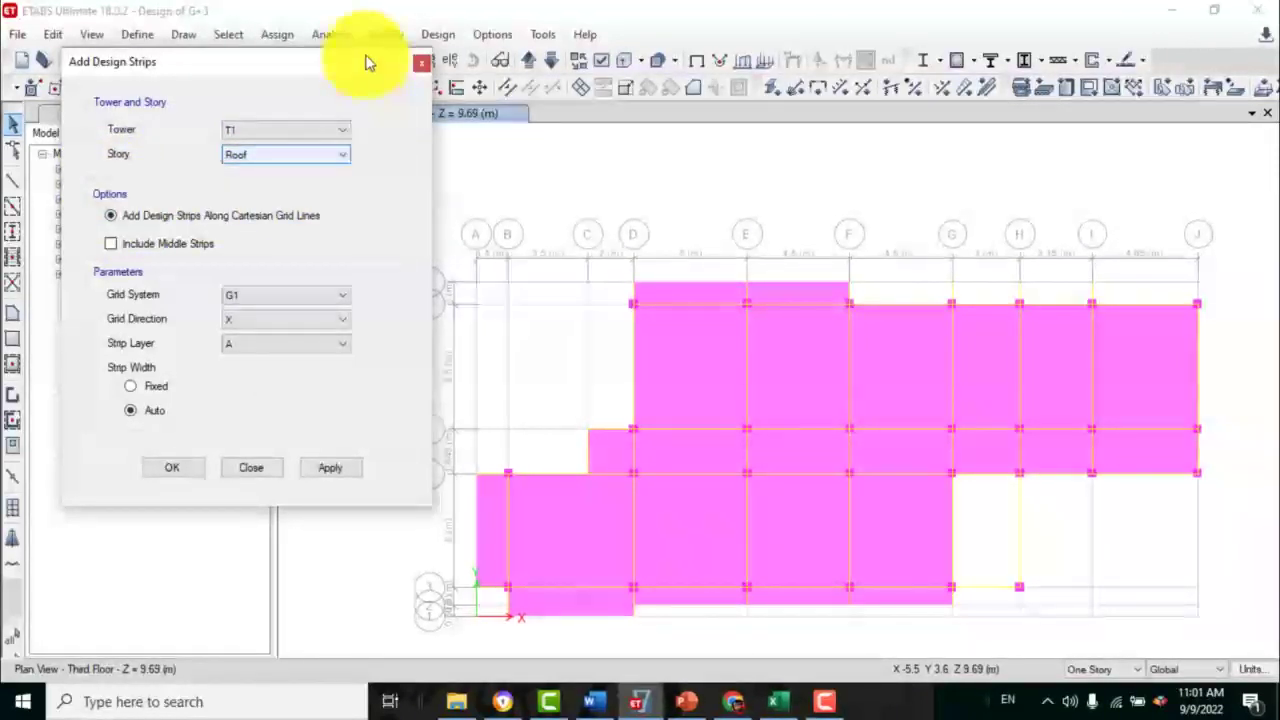
pyautogui.moveTo(366, 57)
pyautogui.mouseDown()
pyautogui.moveTo(294, 63)
pyautogui.moveTo(380, 38)
pyautogui.mouseUp()
pyautogui.click(335, 133)
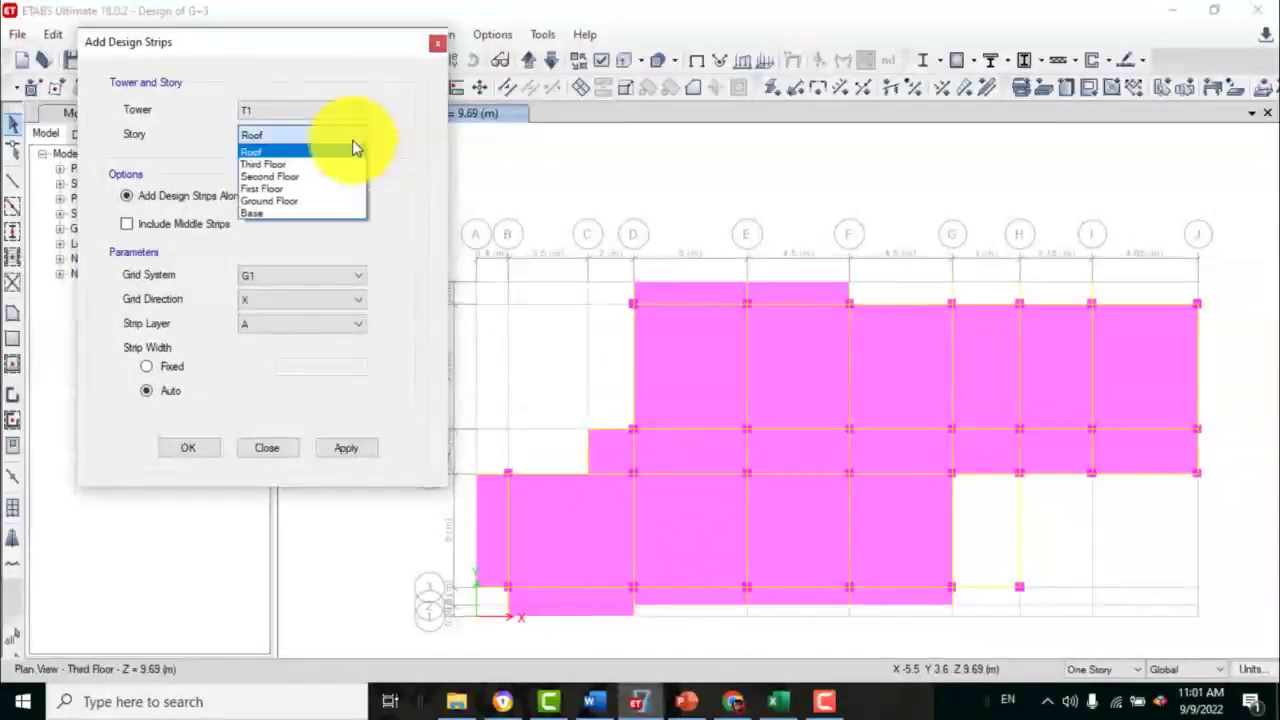
pyautogui.click(268, 165)
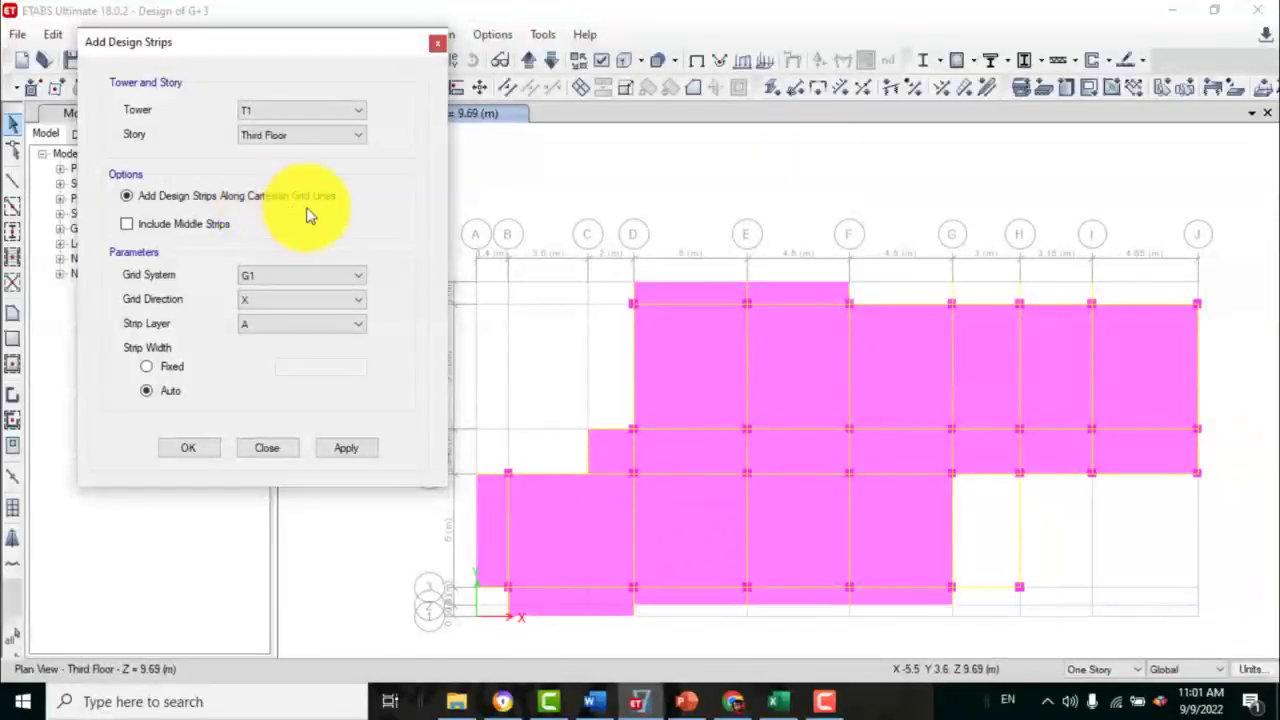
pyautogui.click(176, 229)
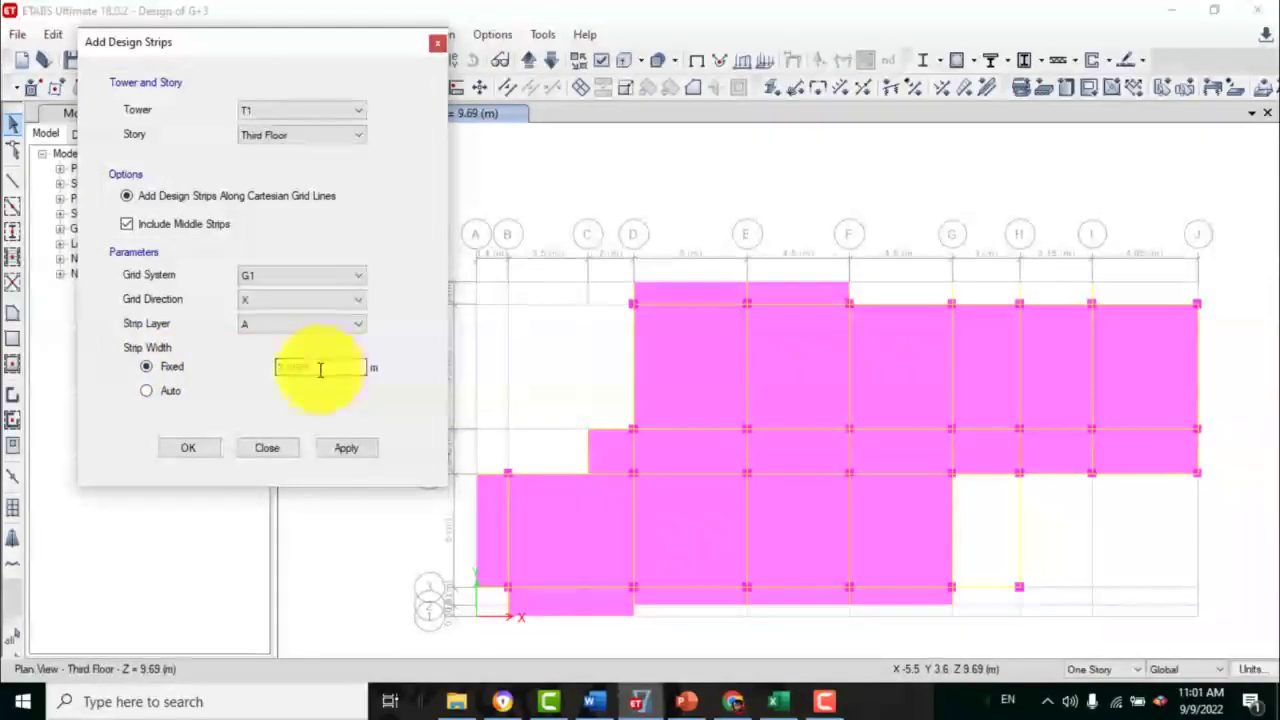
pyautogui.click(155, 398)
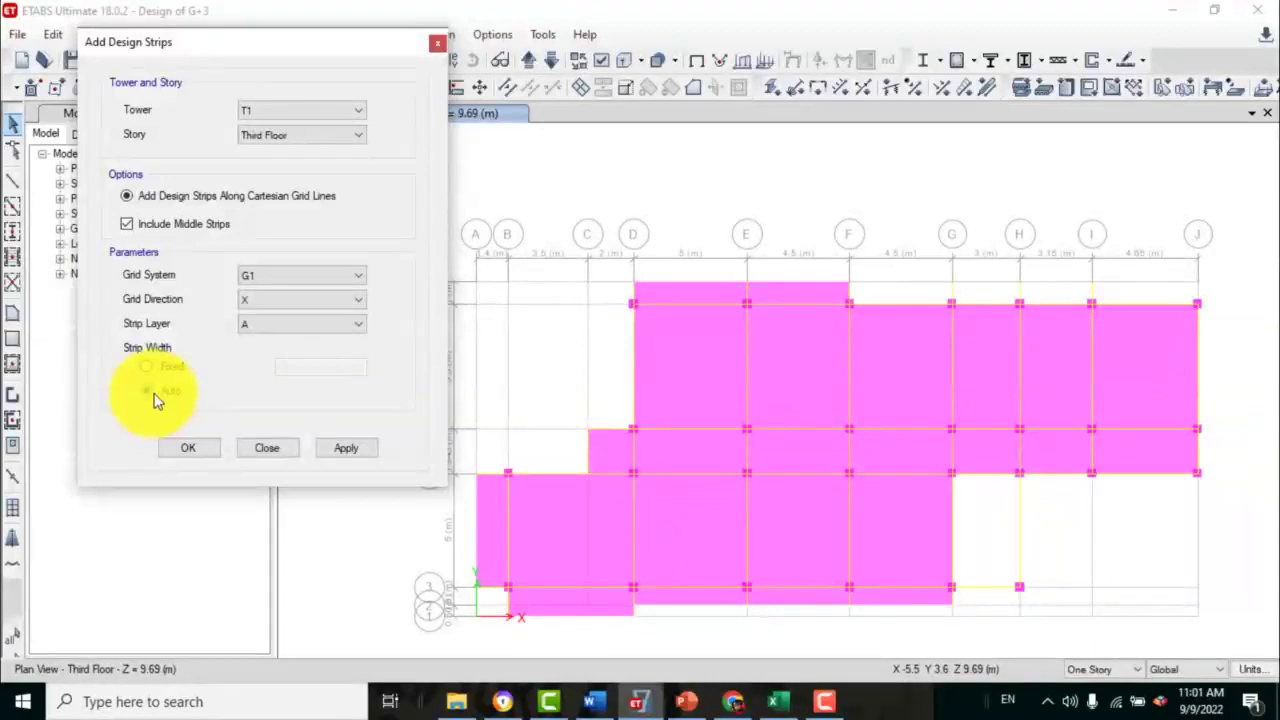
pyautogui.click(343, 449)
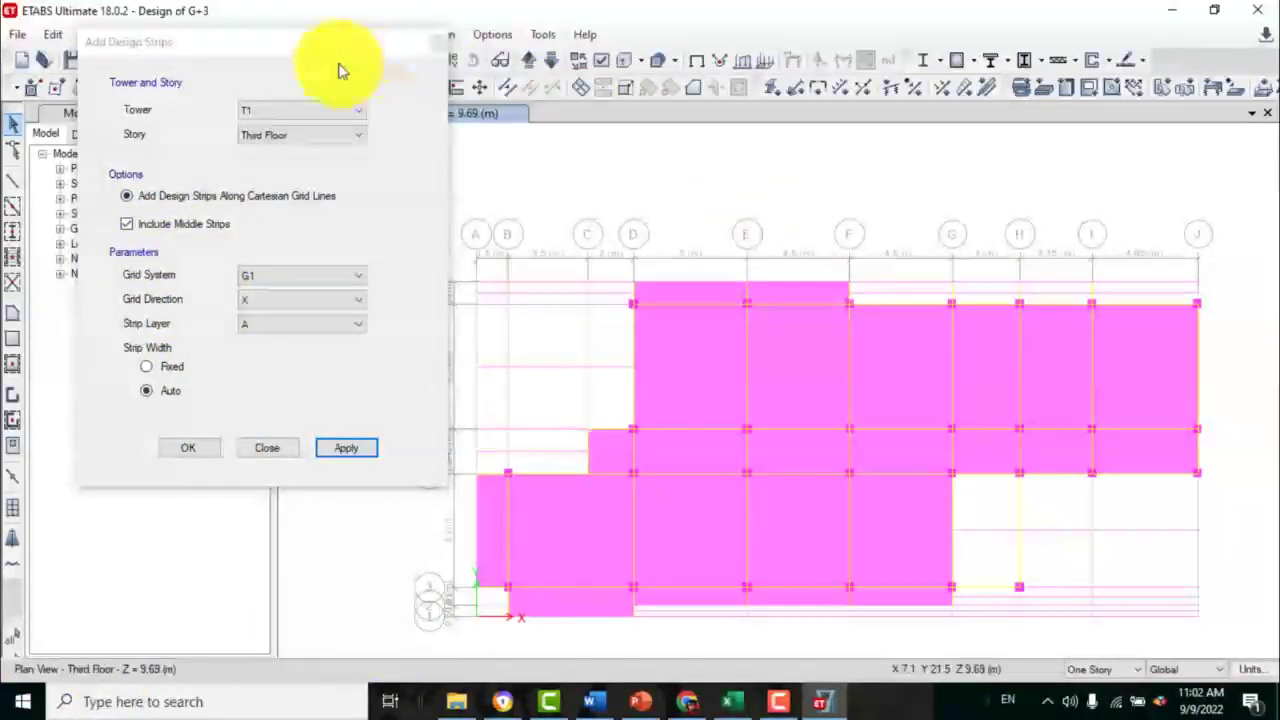
# - Add Y-direction design strips on layer B to the Third Floor, with middle strips and automatic width
pyautogui.moveTo(349, 52); pyautogui.dragTo(304, 48)
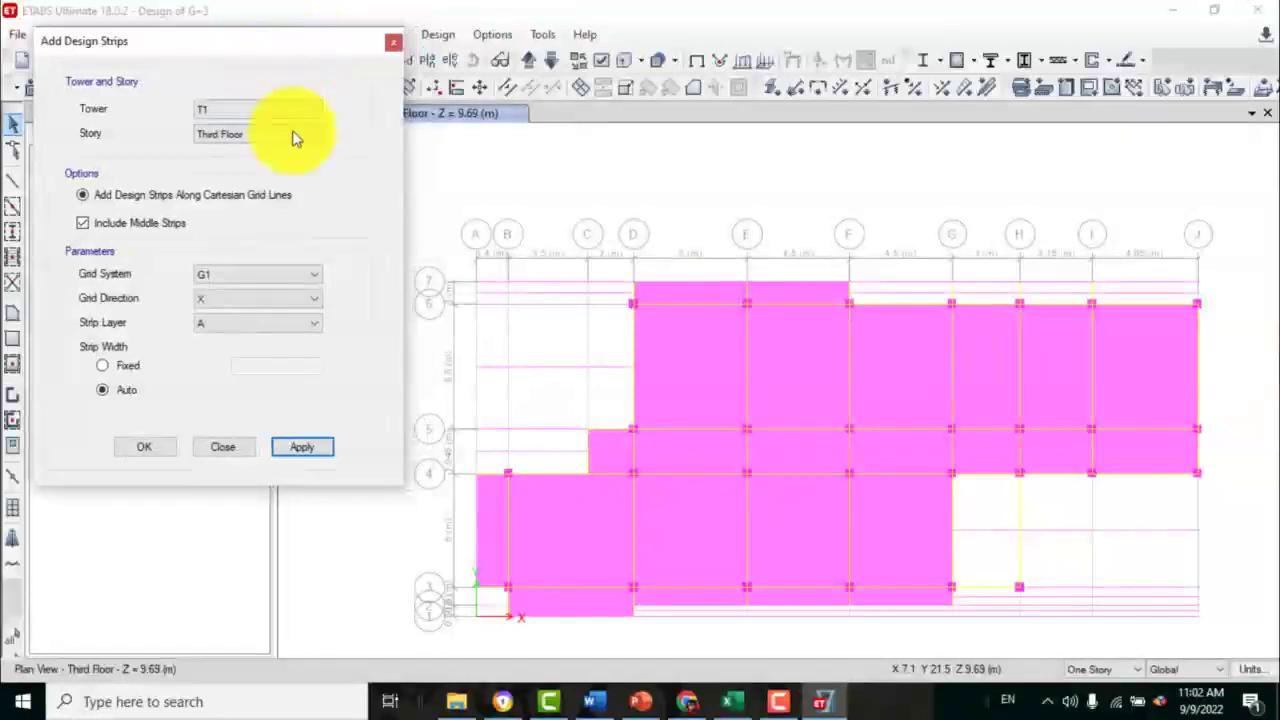
pyautogui.click(254, 298)
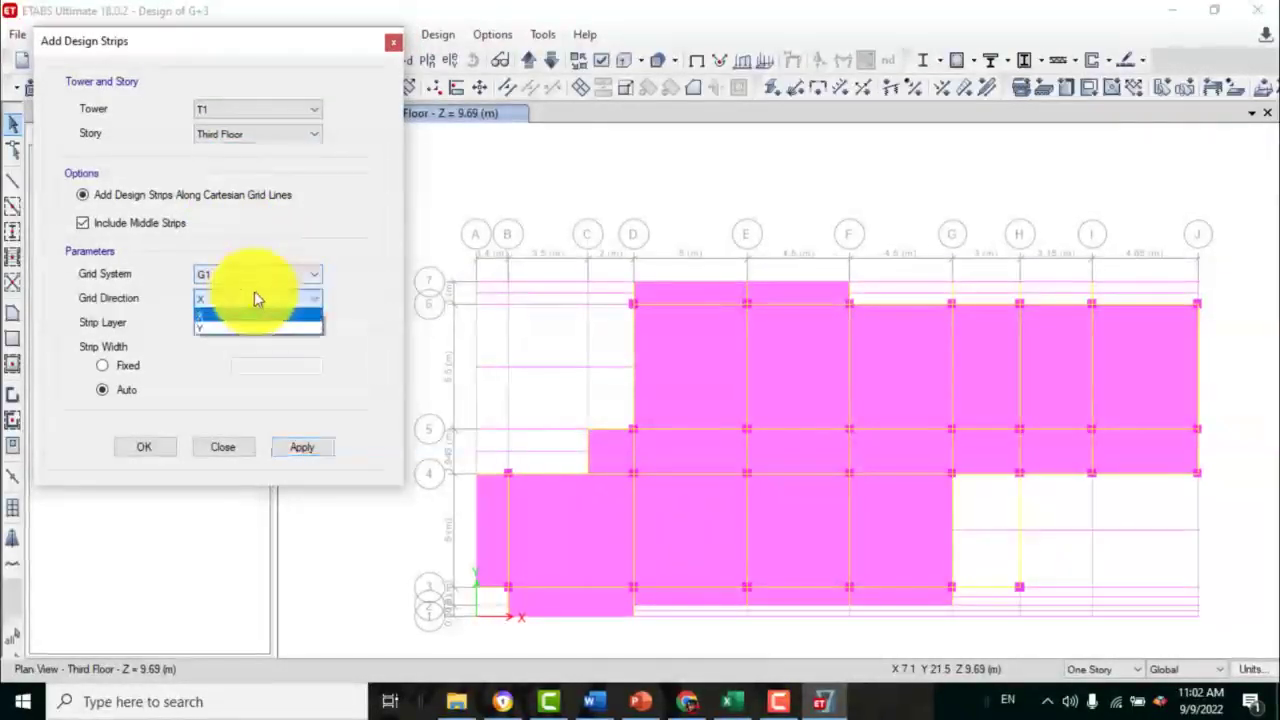
pyautogui.click(212, 329)
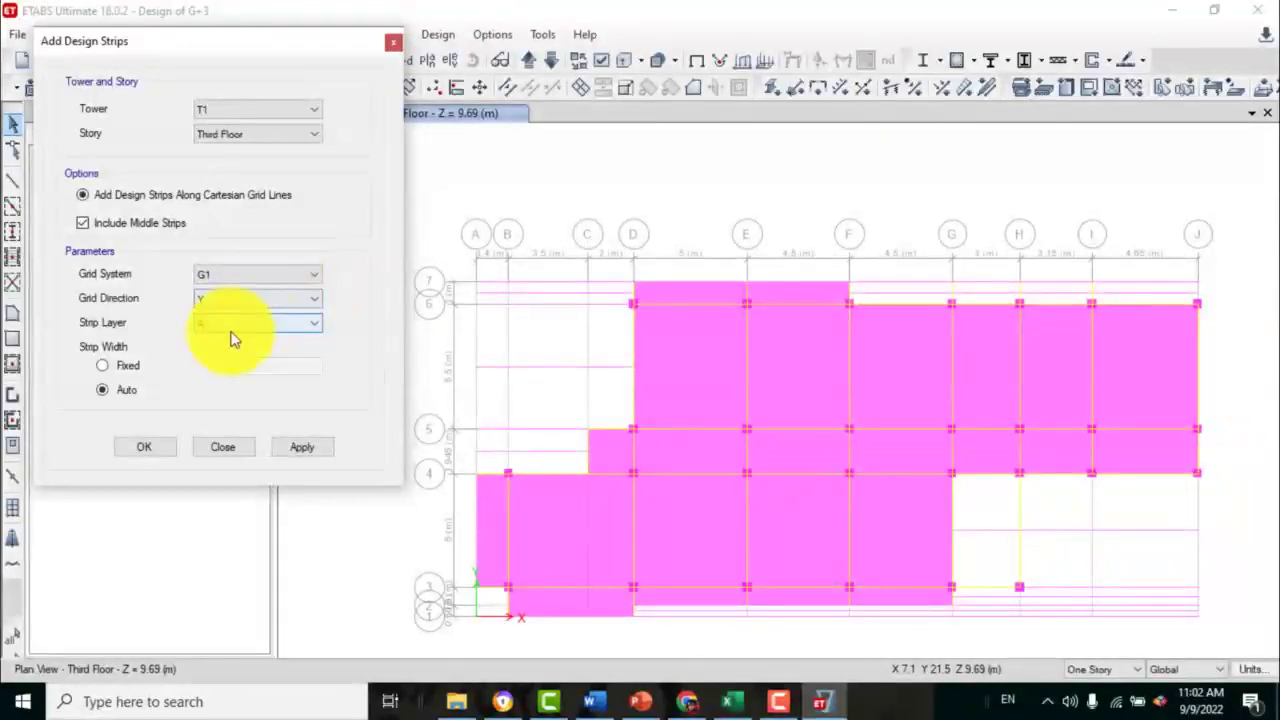
pyautogui.click(228, 324)
pyautogui.click(220, 358)
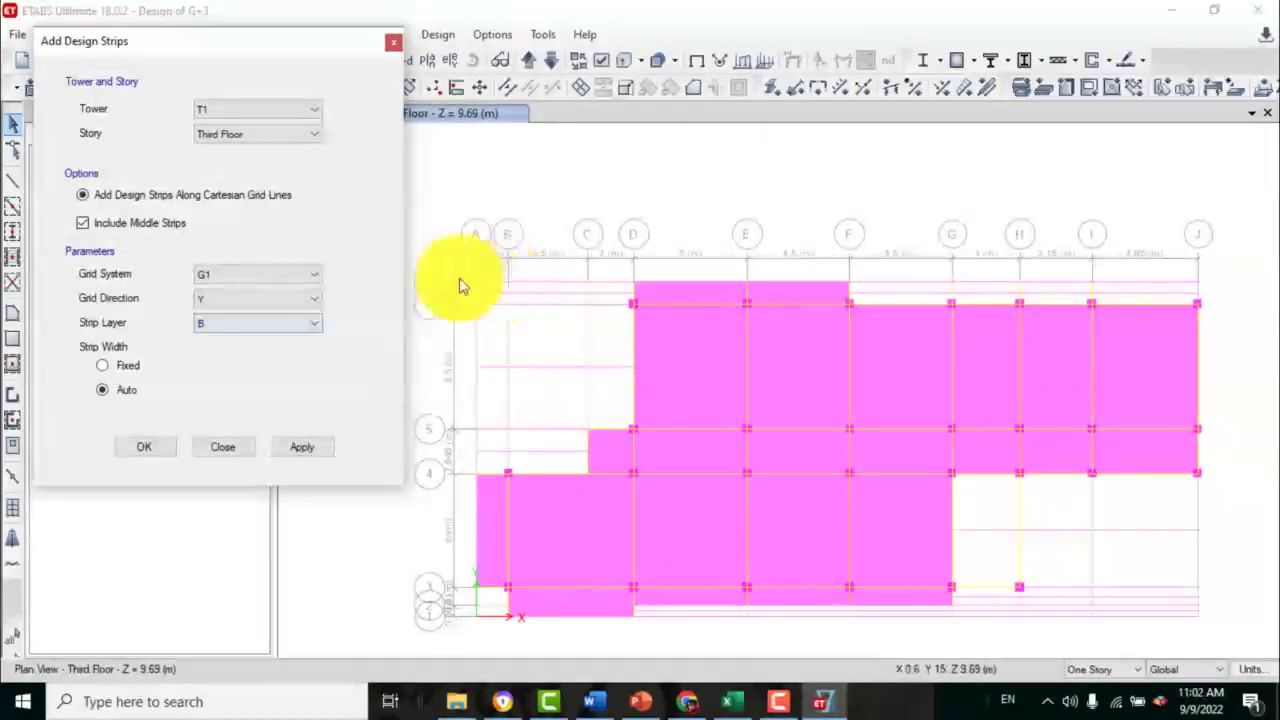
pyautogui.click(303, 447)
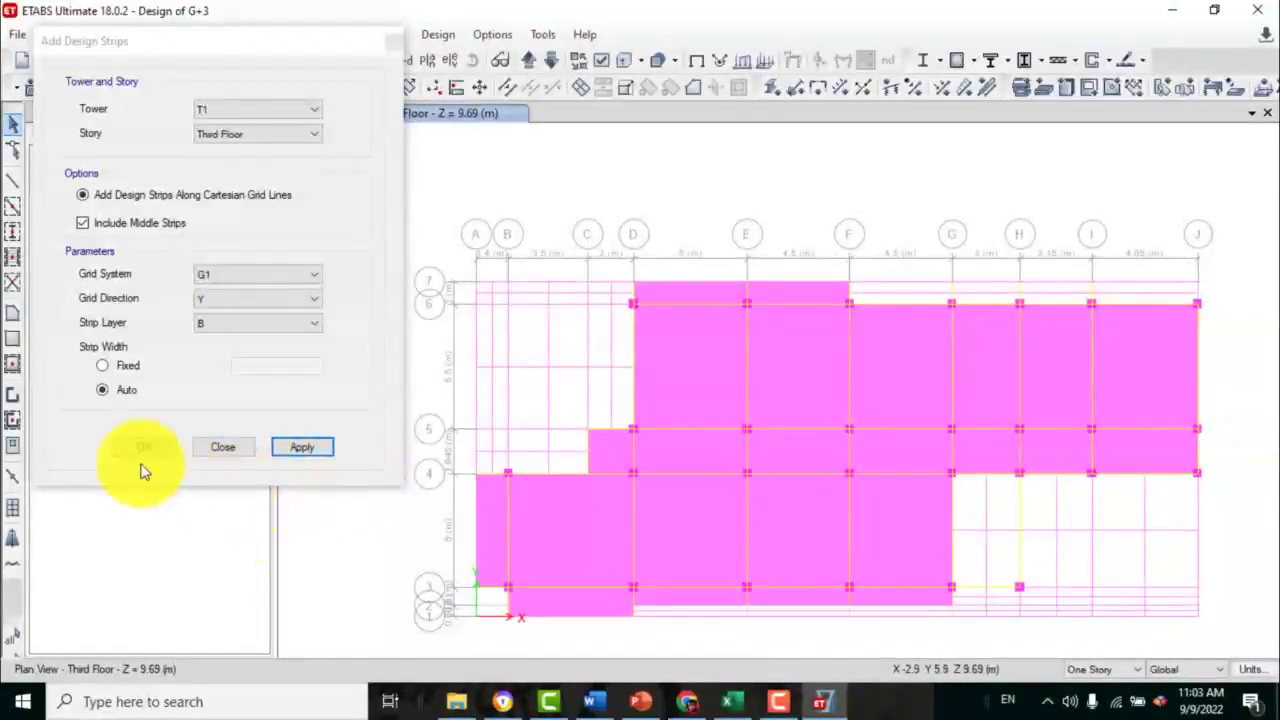
pyautogui.click(208, 448)
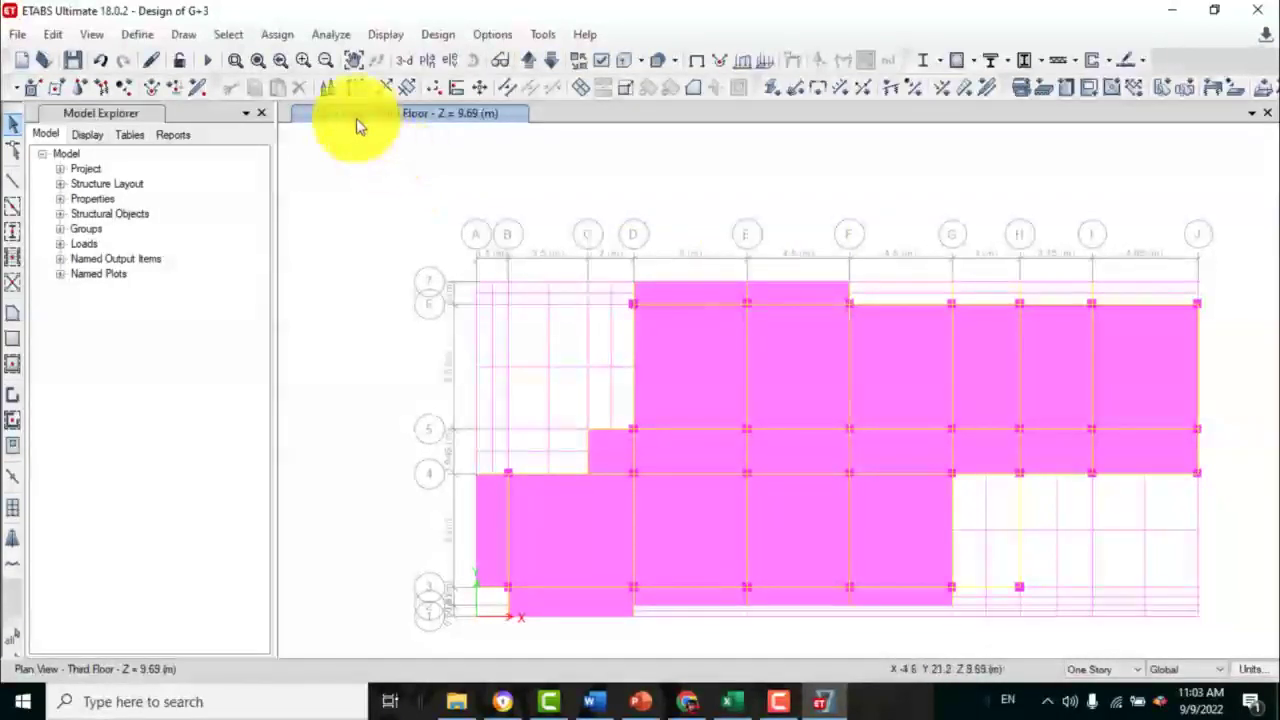
# - Select all layer A and layer B design strips by object type
pyautogui.click(224, 38)
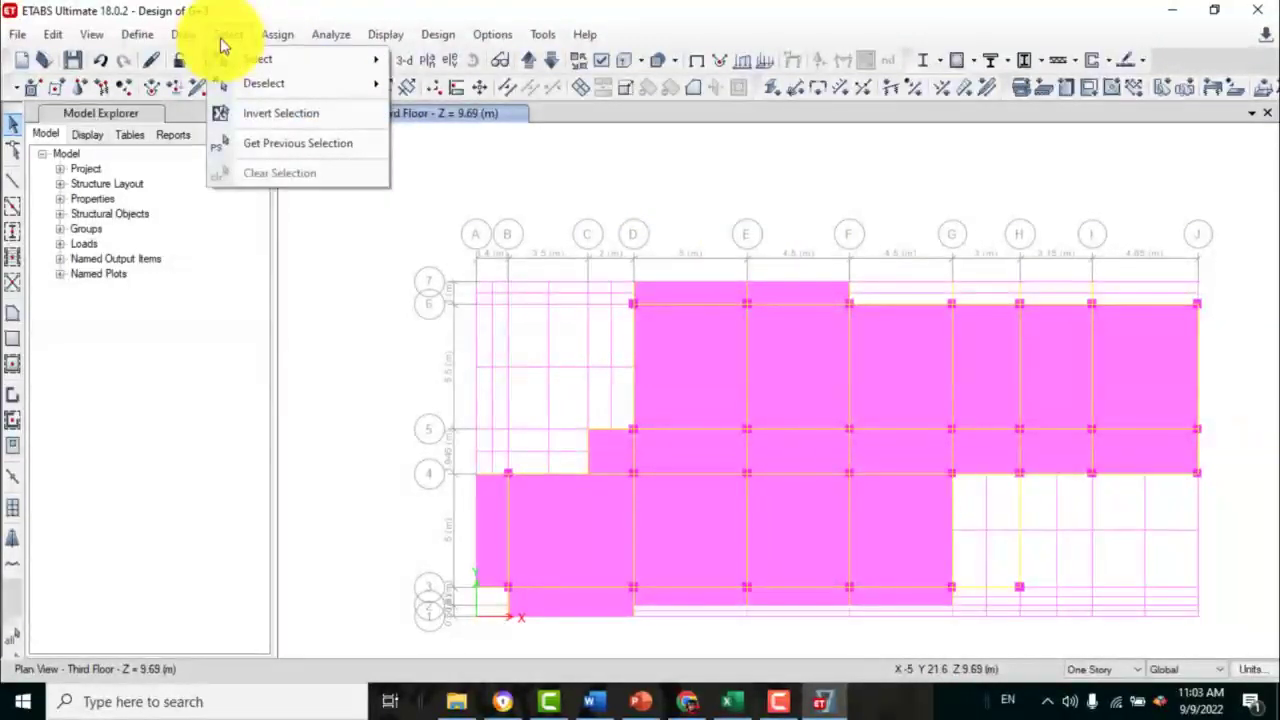
pyautogui.moveTo(228, 60)
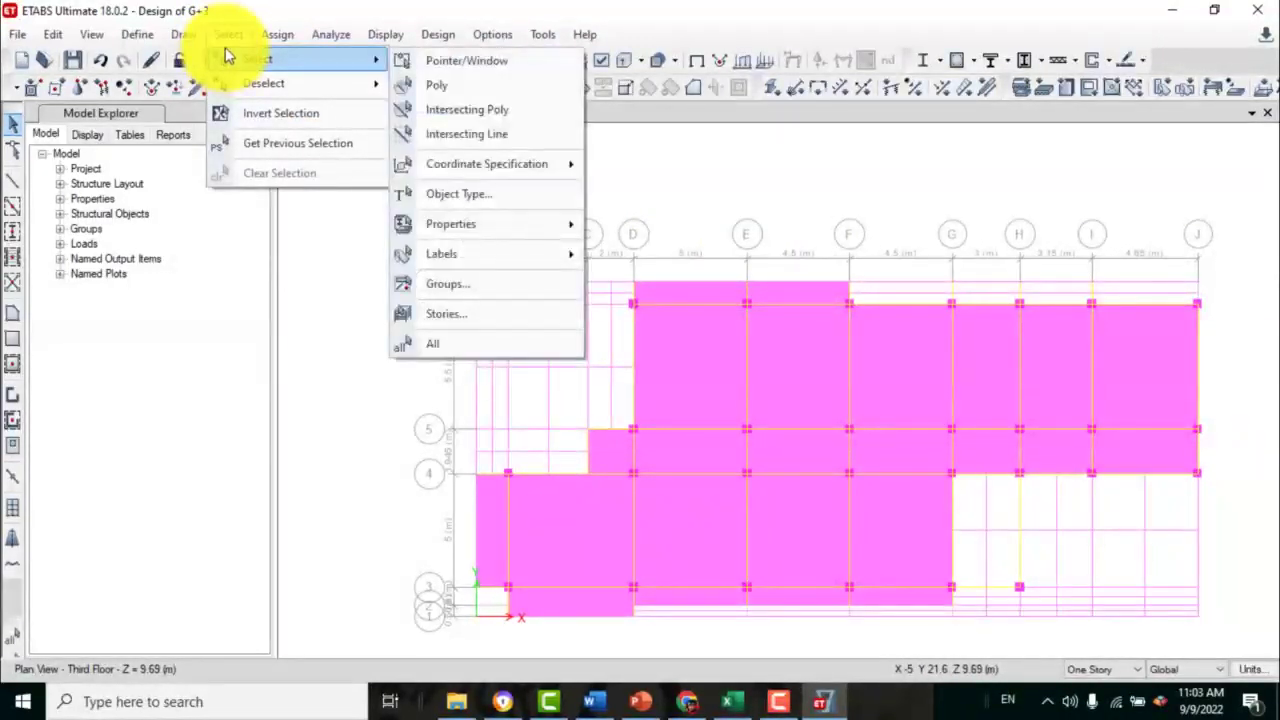
pyautogui.click(505, 199)
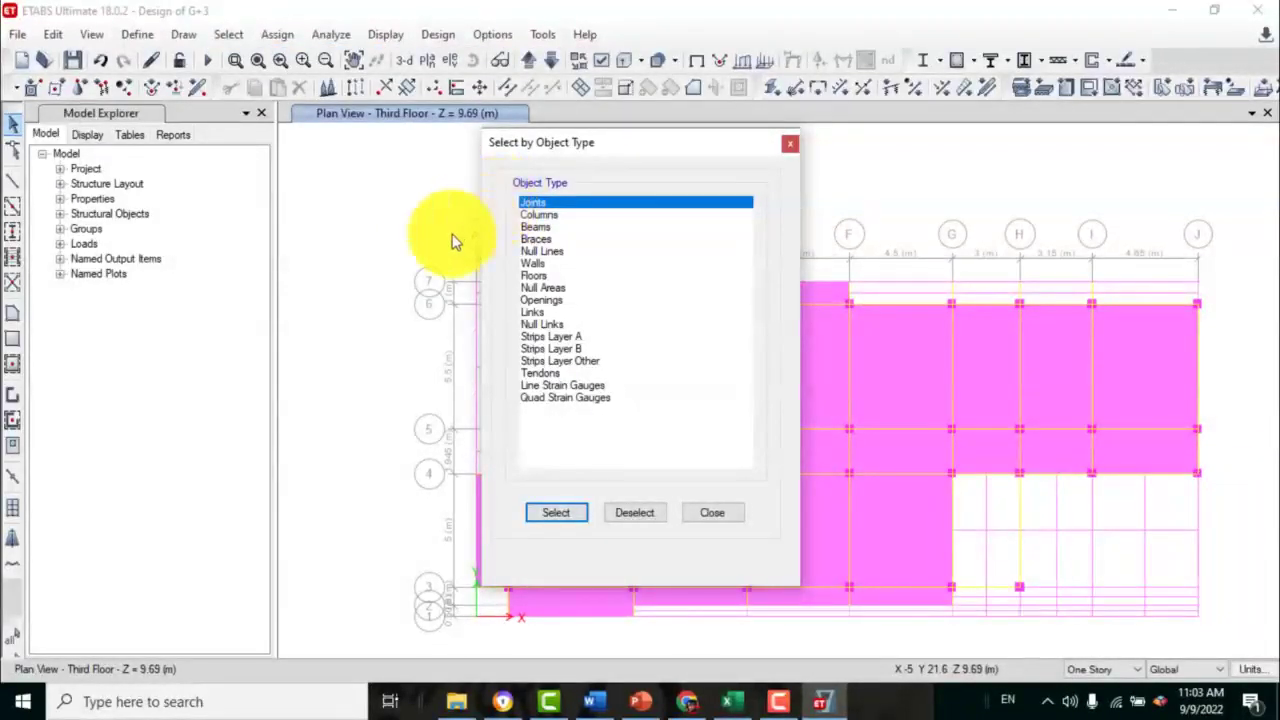
pyautogui.click(545, 337)
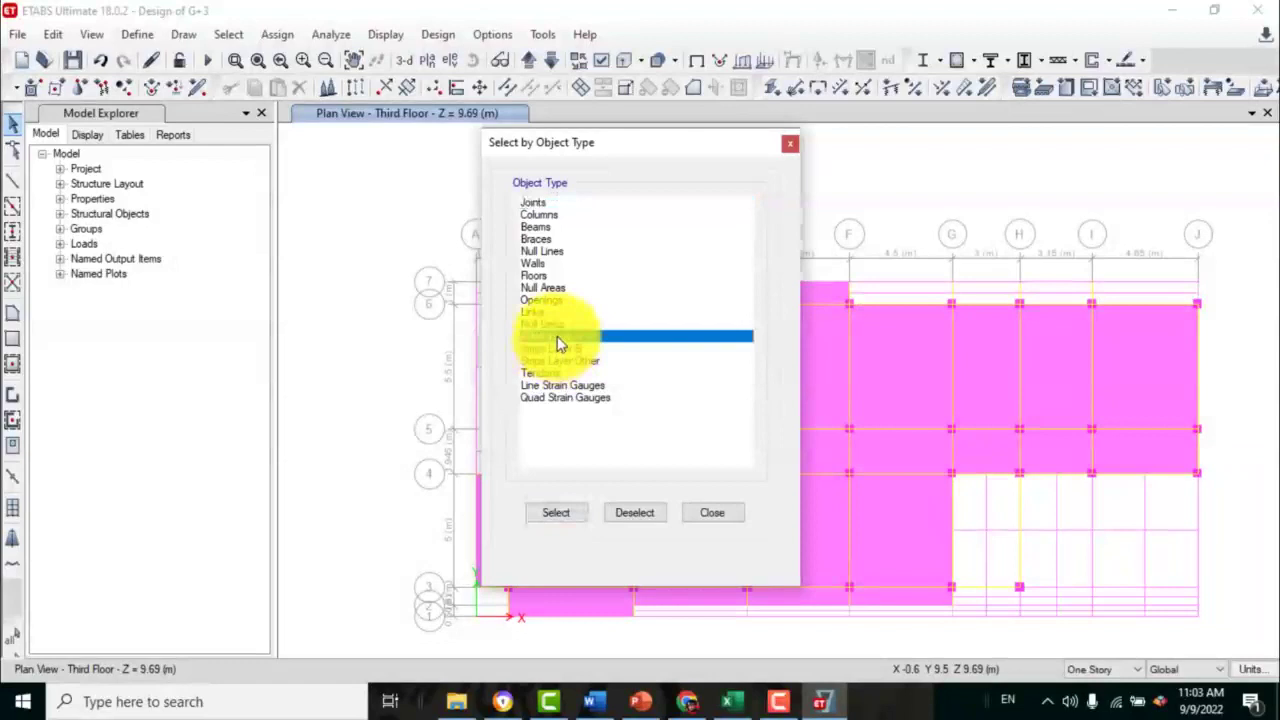
pyautogui.click(550, 515)
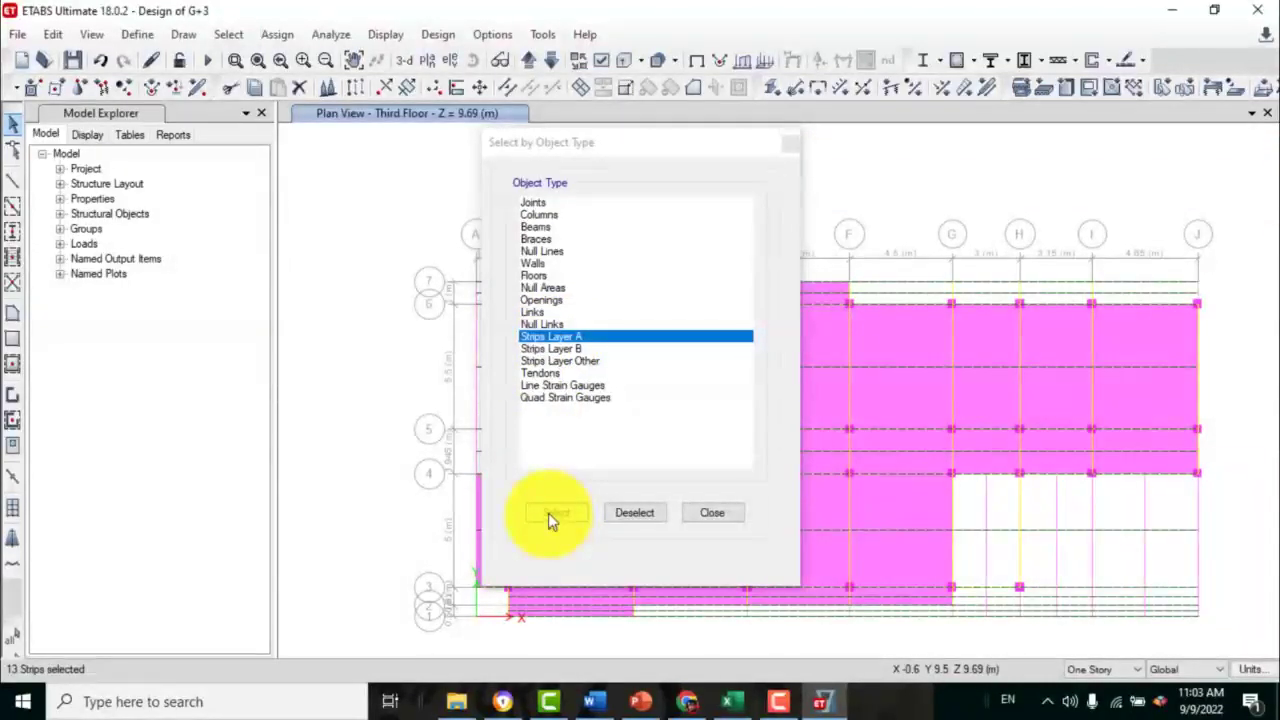
pyautogui.click(558, 349)
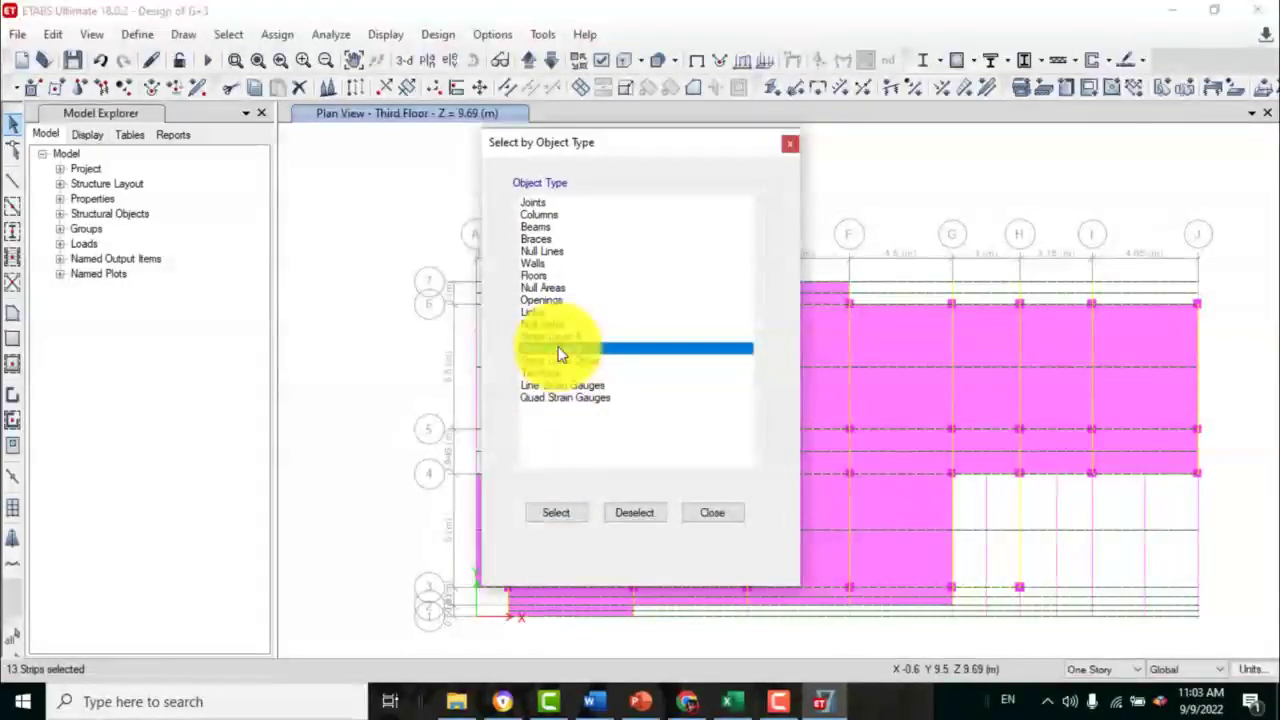
pyautogui.click(566, 512)
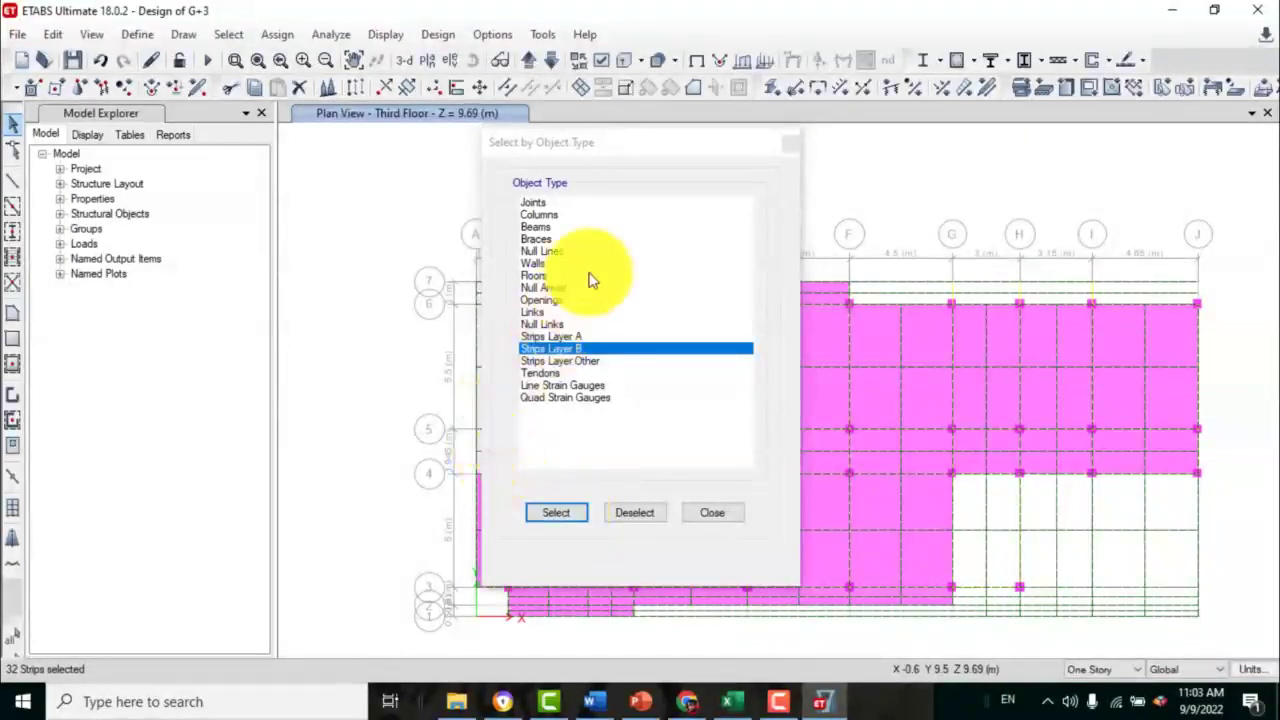
pyautogui.moveTo(629, 148); pyautogui.dragTo(270, 258)
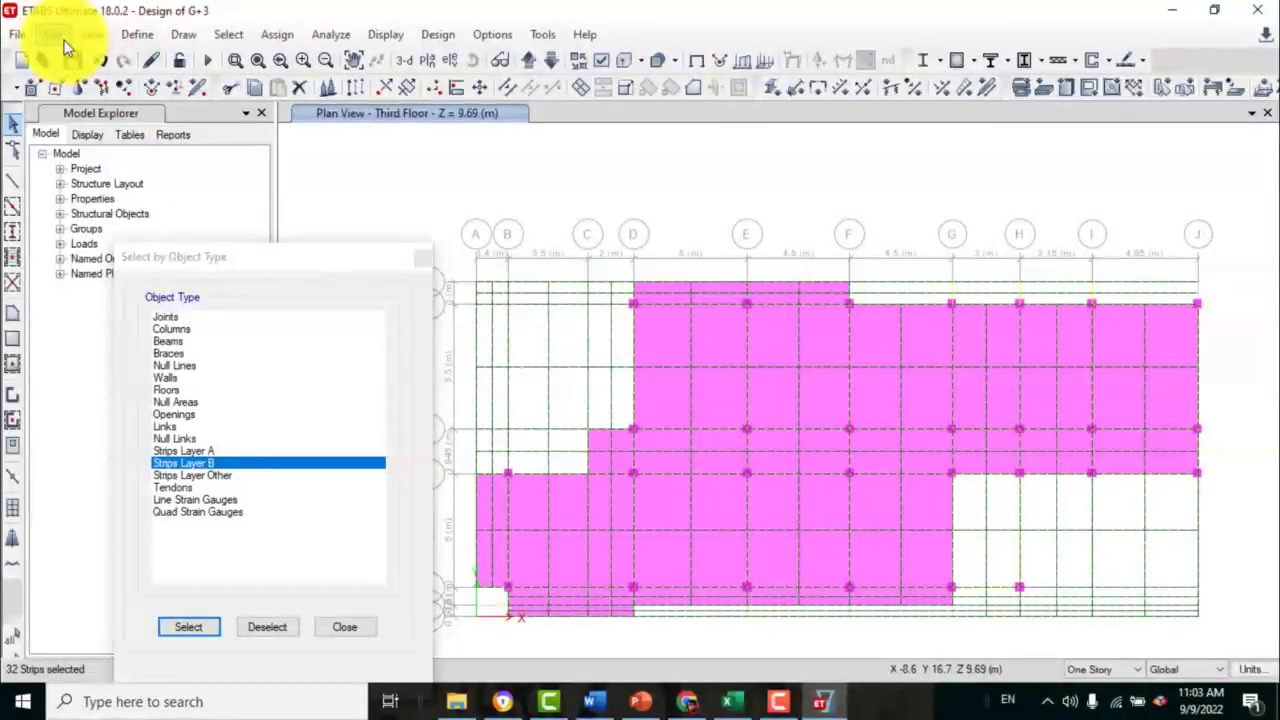
# - Replicate the selected design strips on the Second Floor and First Floor, and check the plan views of both stories
pyautogui.click(58, 36)
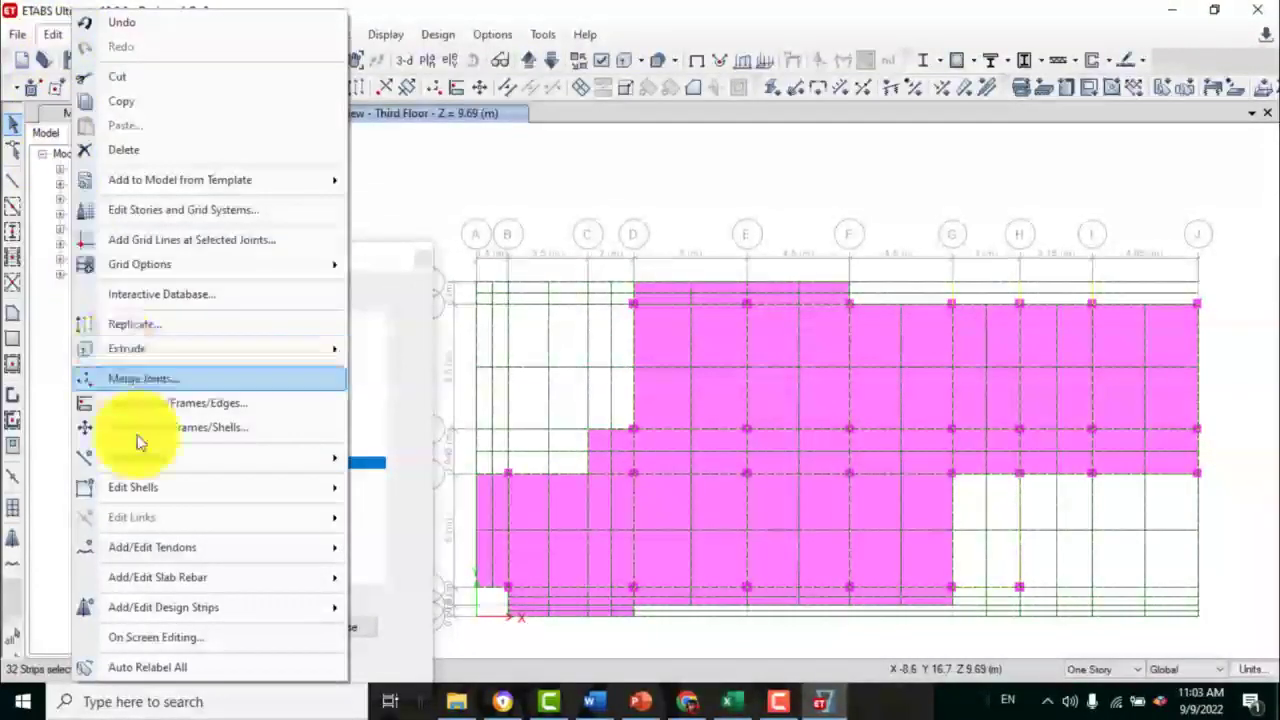
pyautogui.click(282, 325)
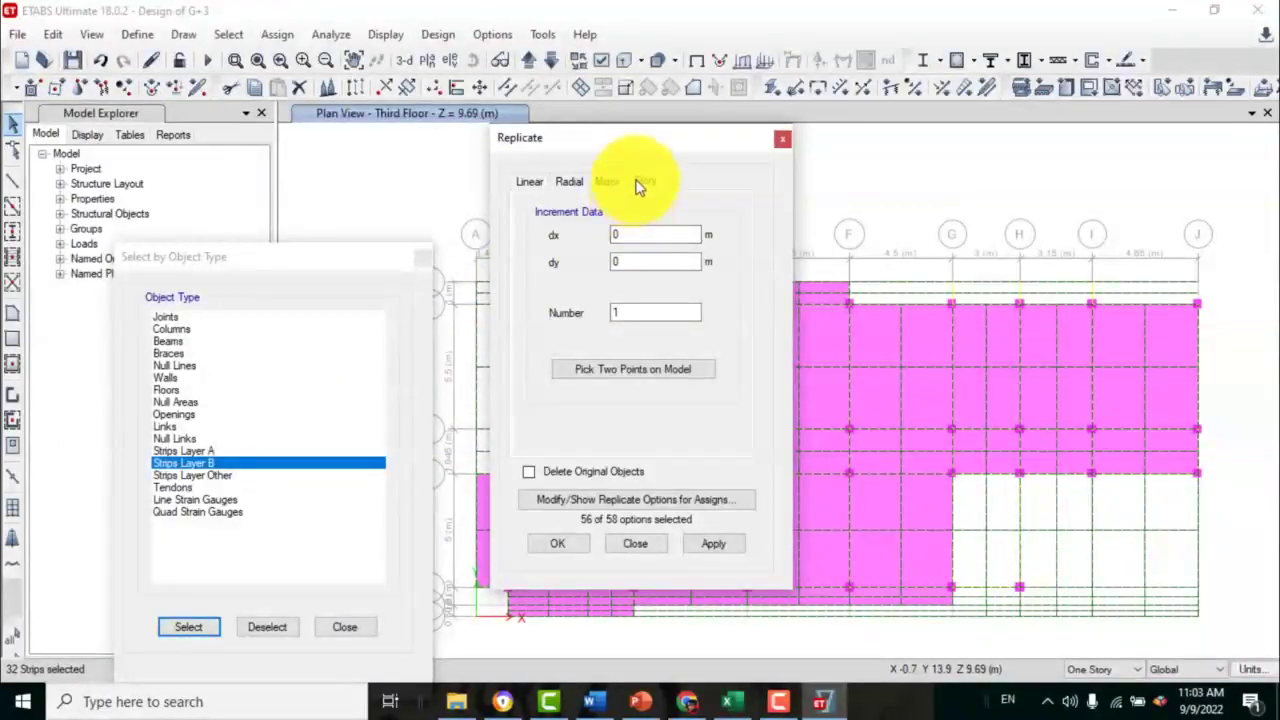
pyautogui.click(641, 183)
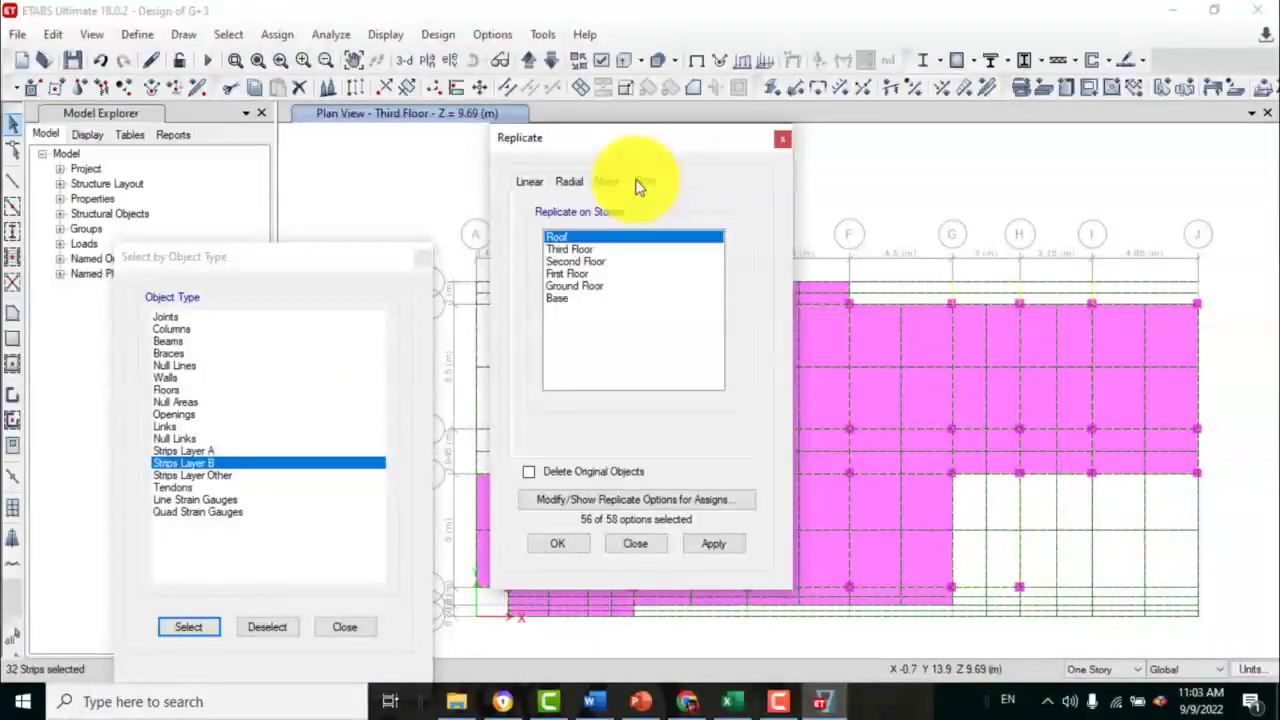
pyautogui.click(570, 260)
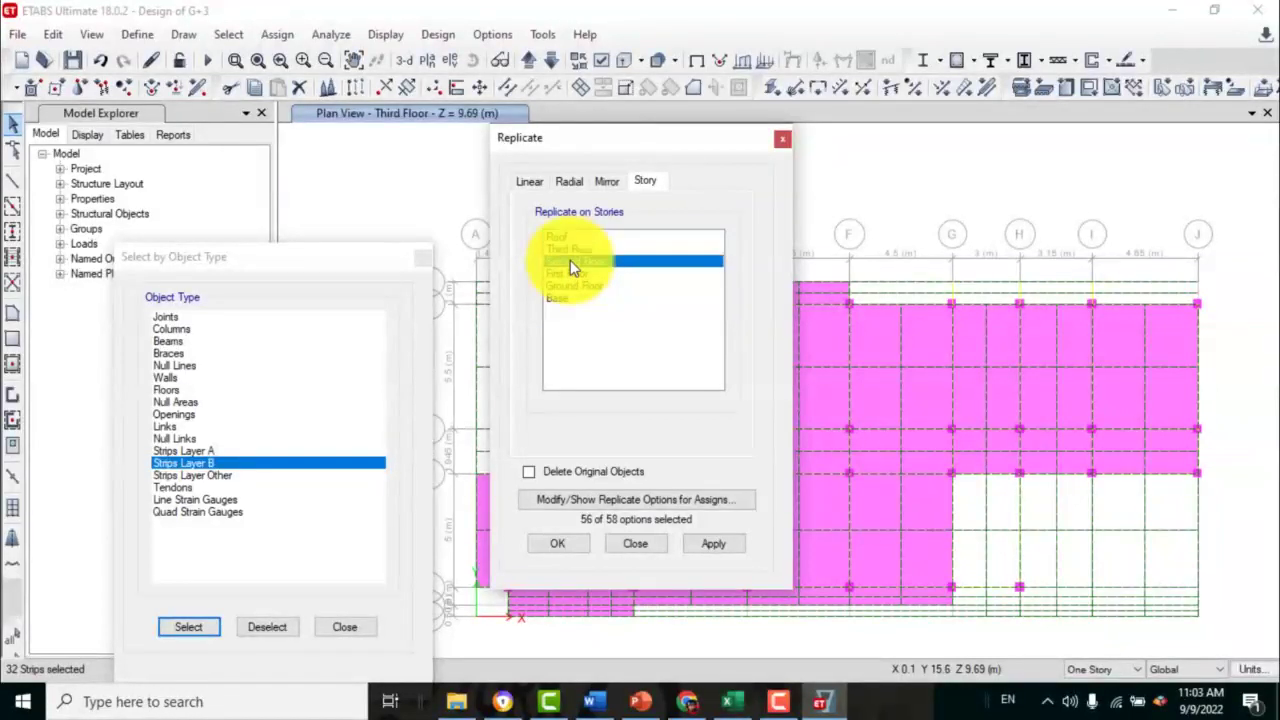
pyautogui.keyDown('ctrl'); pyautogui.click(571, 273); pyautogui.keyUp('ctrl')
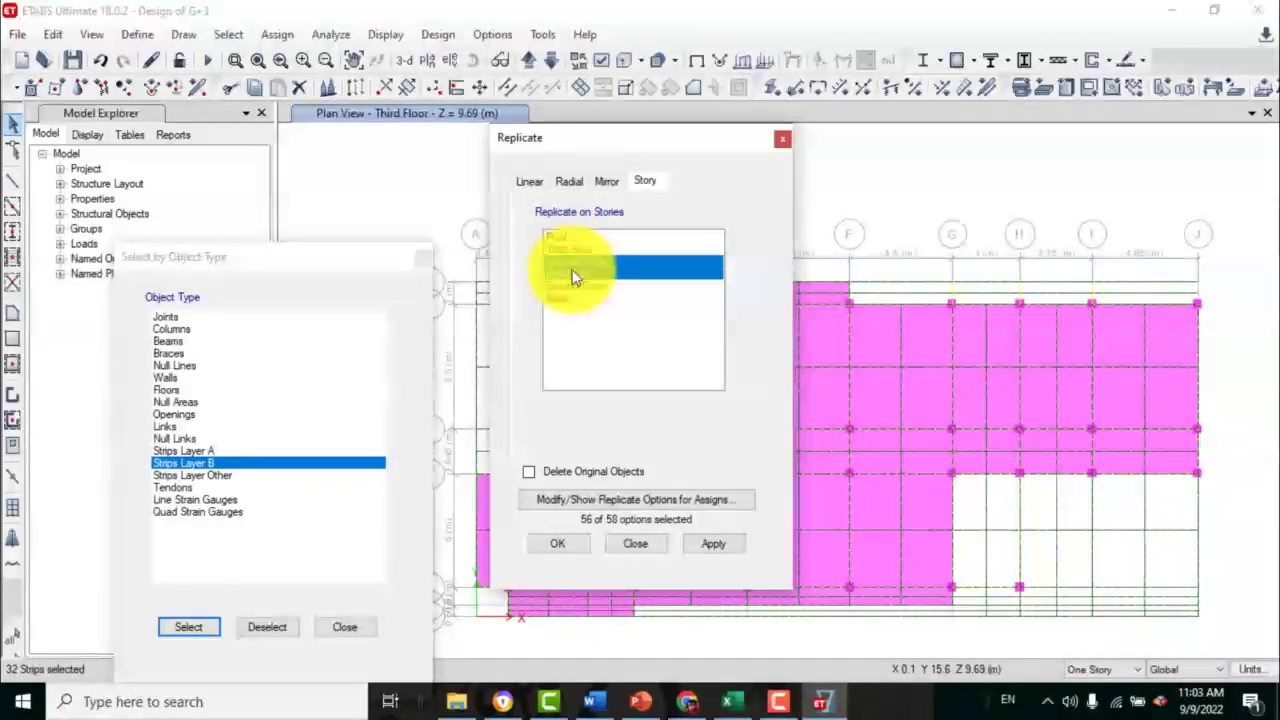
pyautogui.click(701, 547)
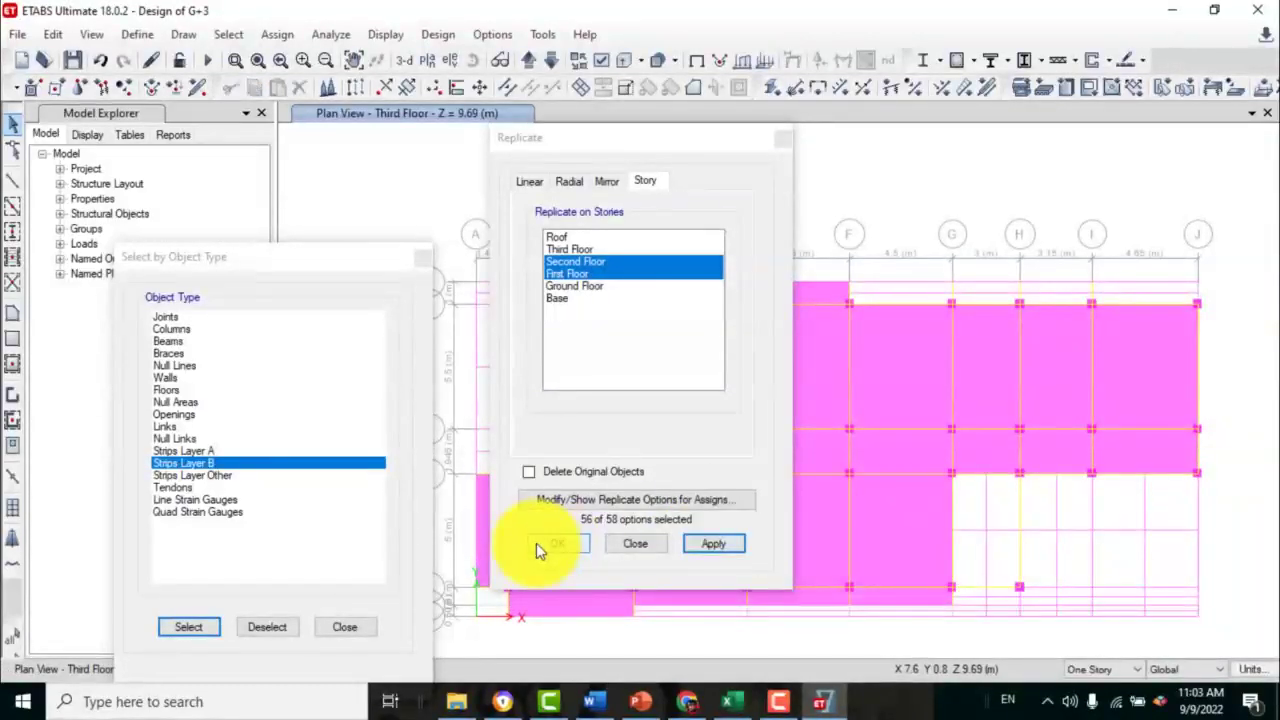
pyautogui.click(637, 545)
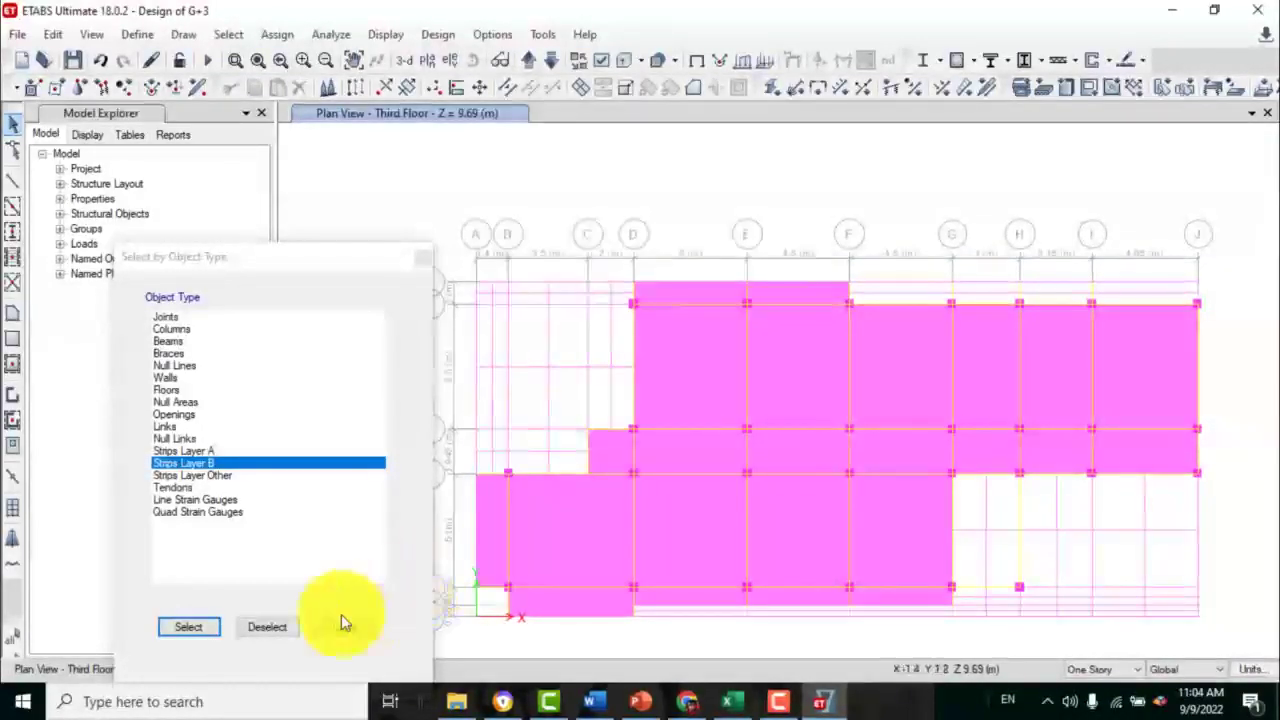
pyautogui.click(343, 624)
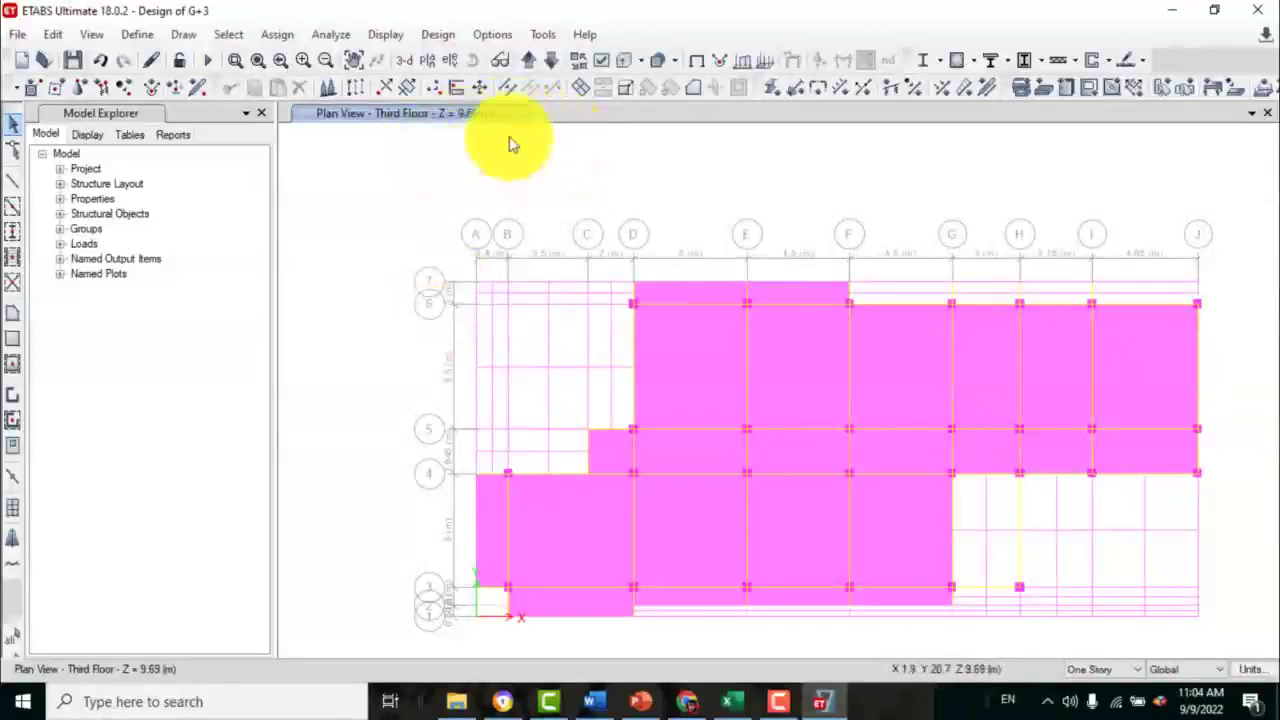
pyautogui.click(551, 60)
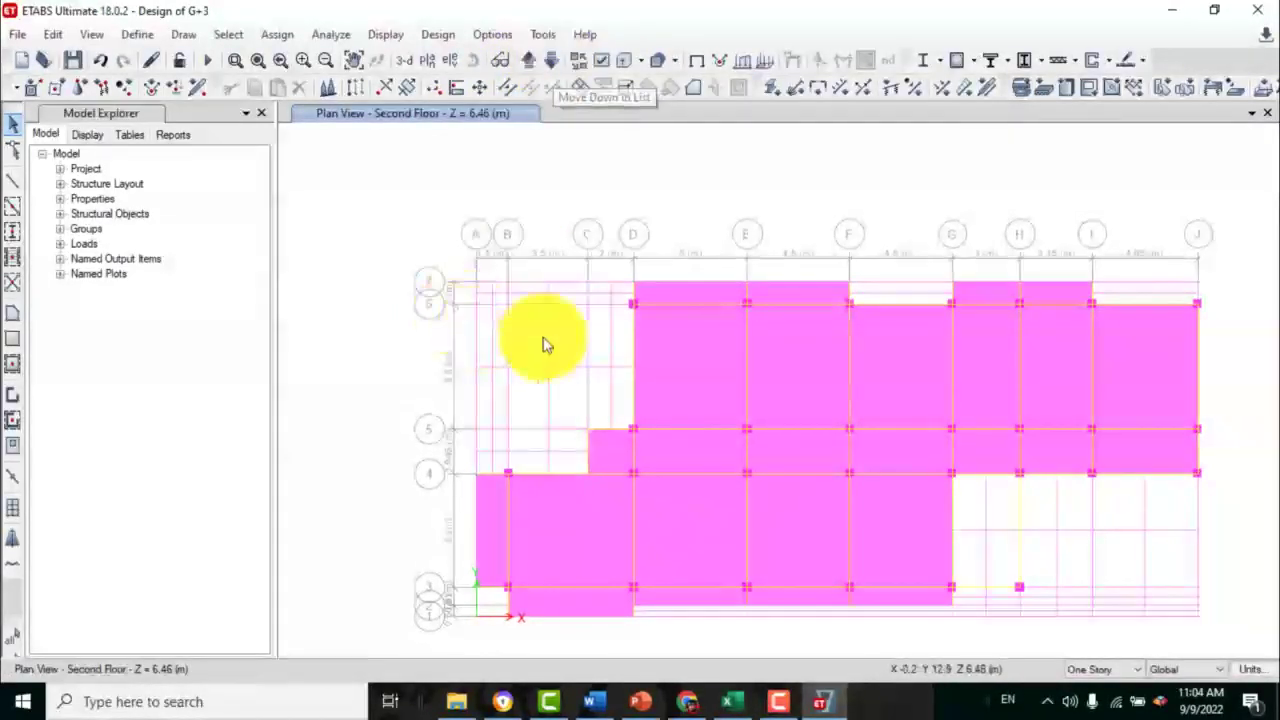
pyautogui.click(551, 62)
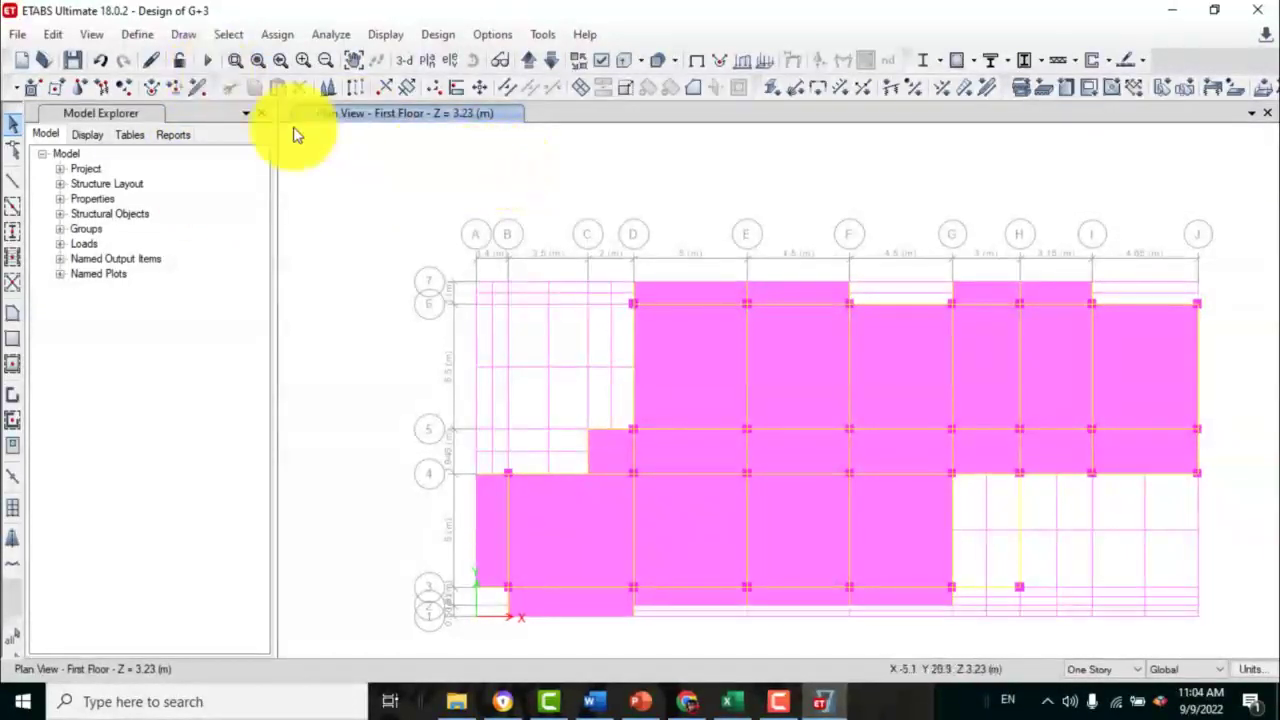
# - Run the analysis and show the displaced building in the default 3D view
pyautogui.click(207, 63)
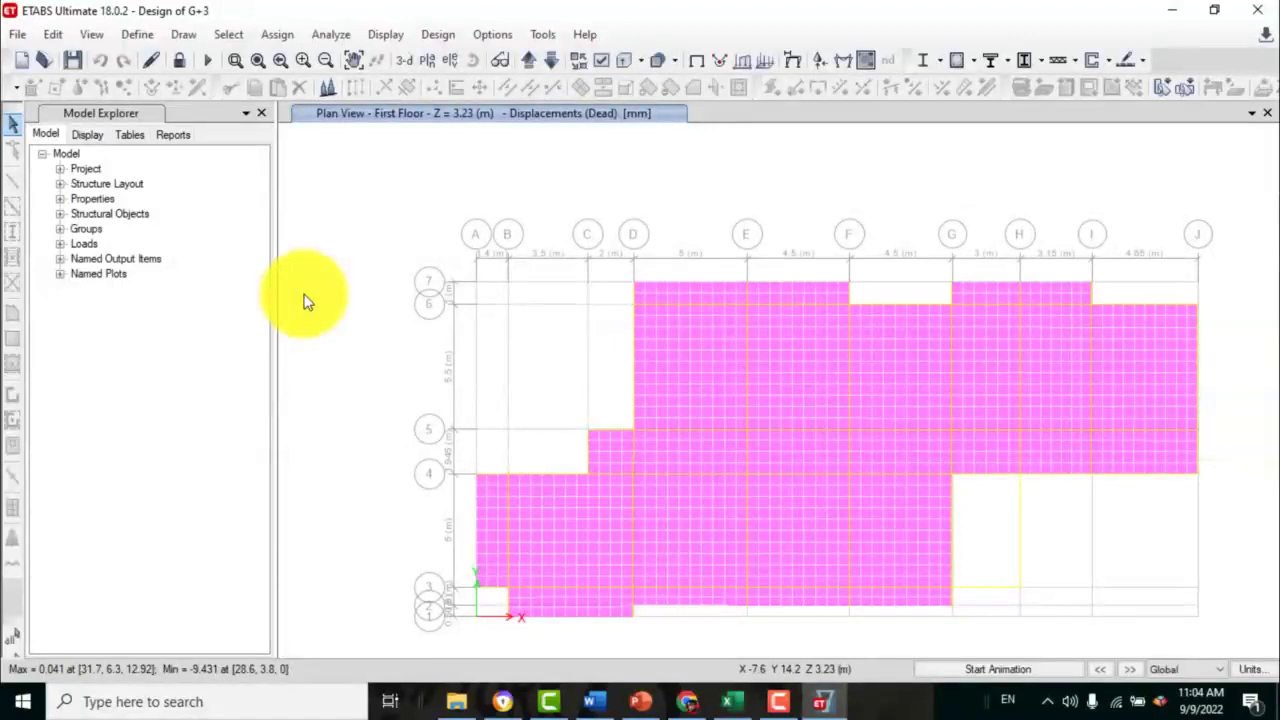
pyautogui.click(402, 62)
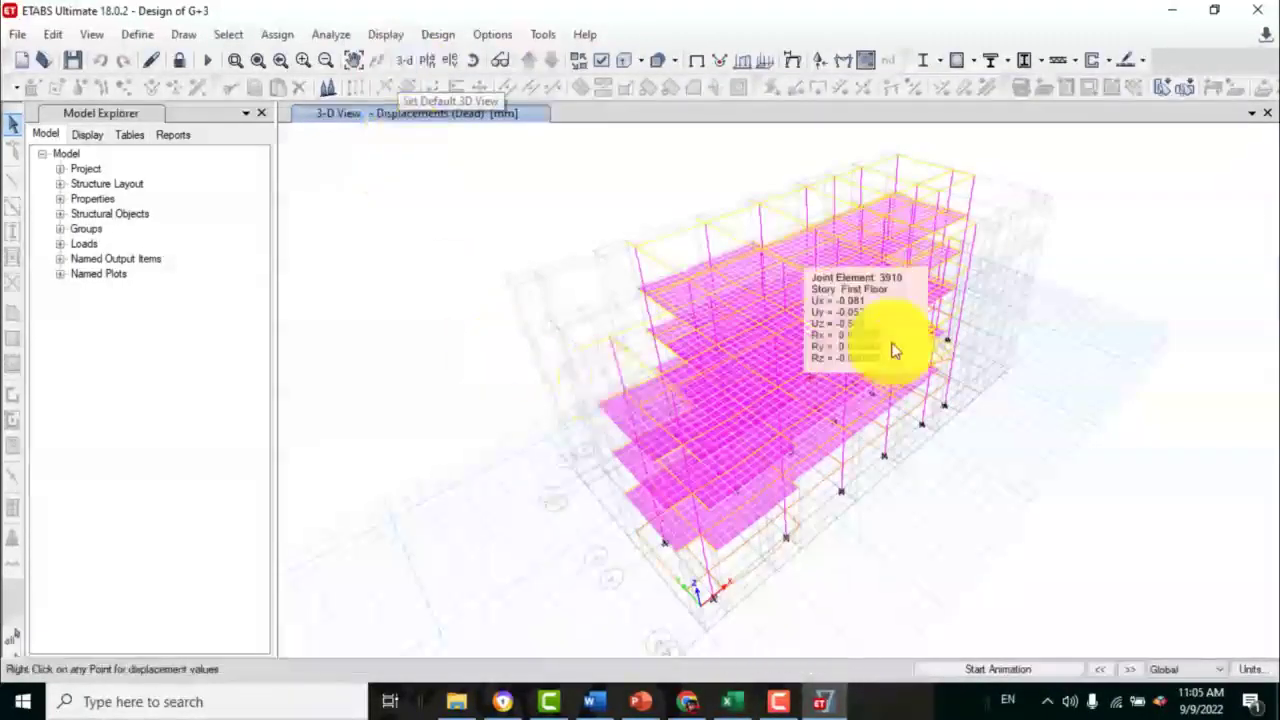
# - Display the building's deformed shape for load case EQX(+) with automatic scaling
pyautogui.moveTo(789, 437)
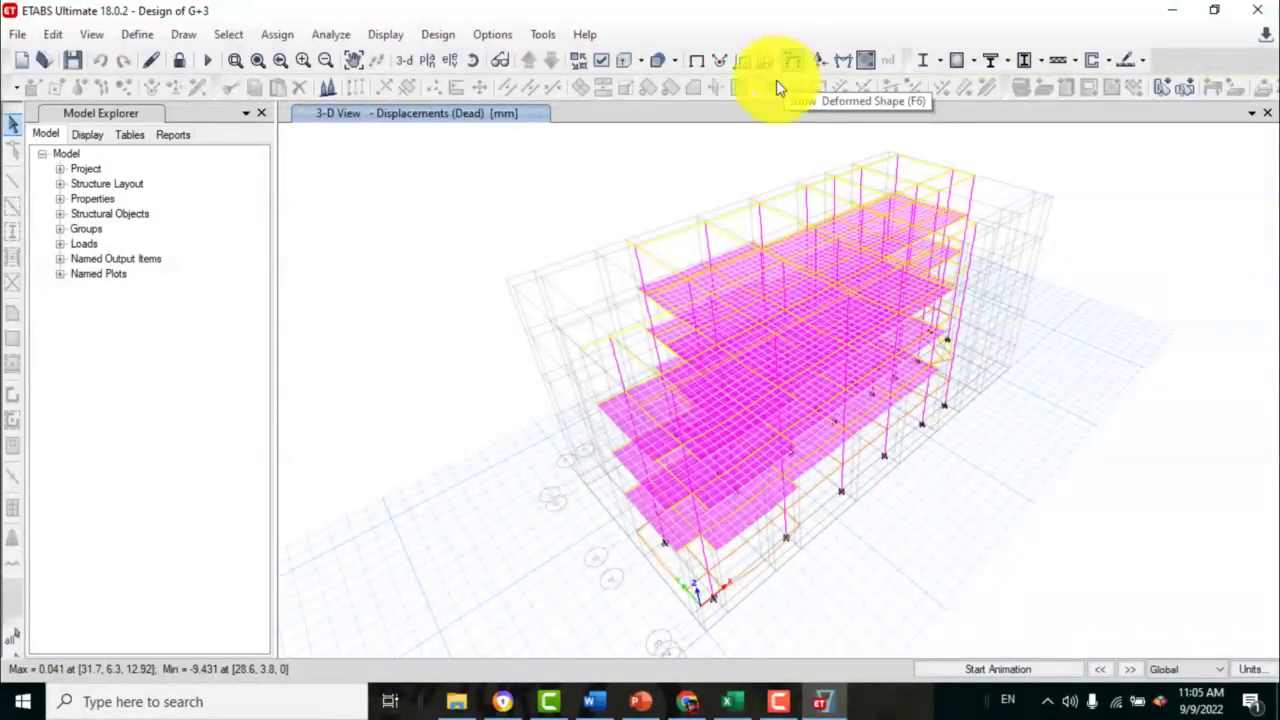
pyautogui.click(371, 32)
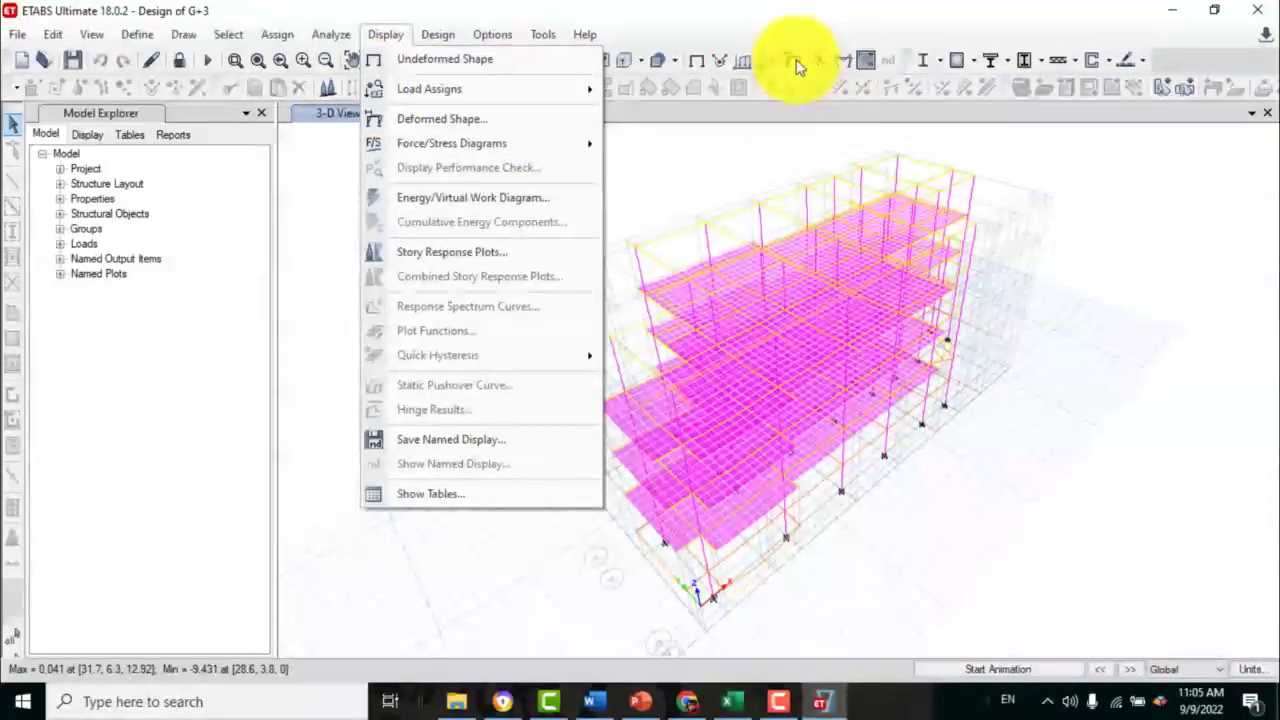
pyautogui.press('F6')
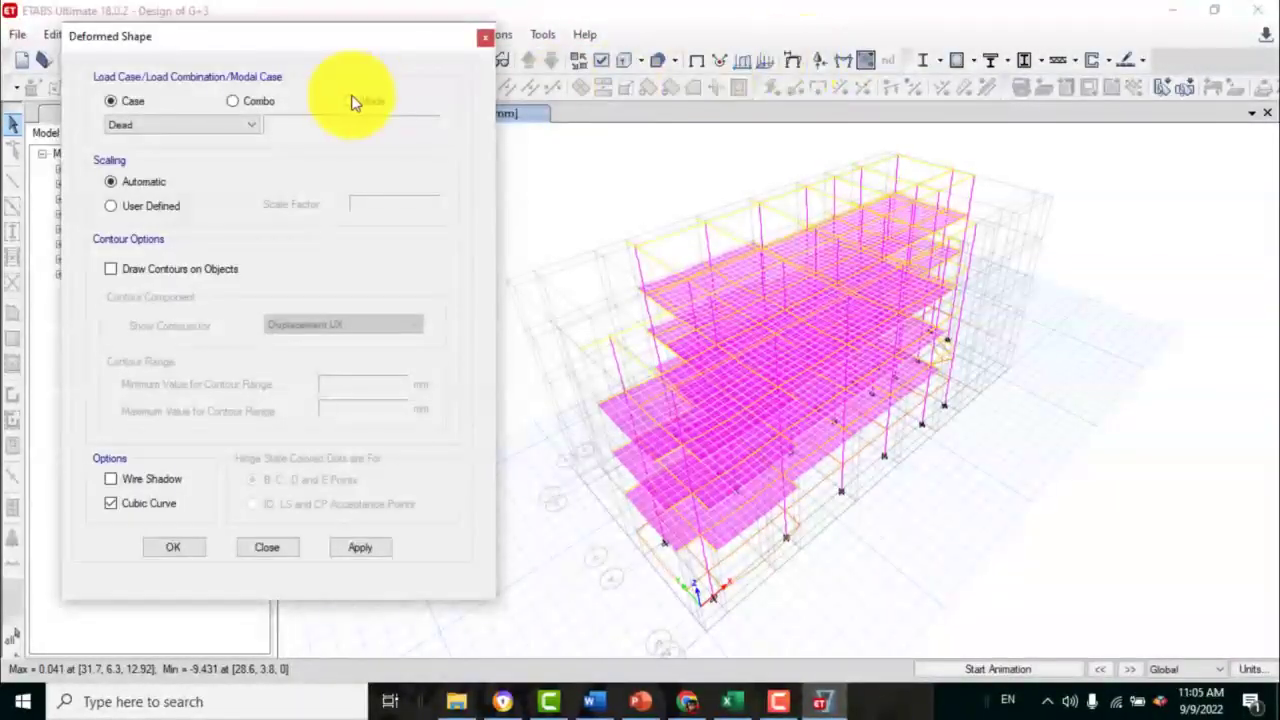
pyautogui.moveTo(330, 44); pyautogui.dragTo(291, 37)
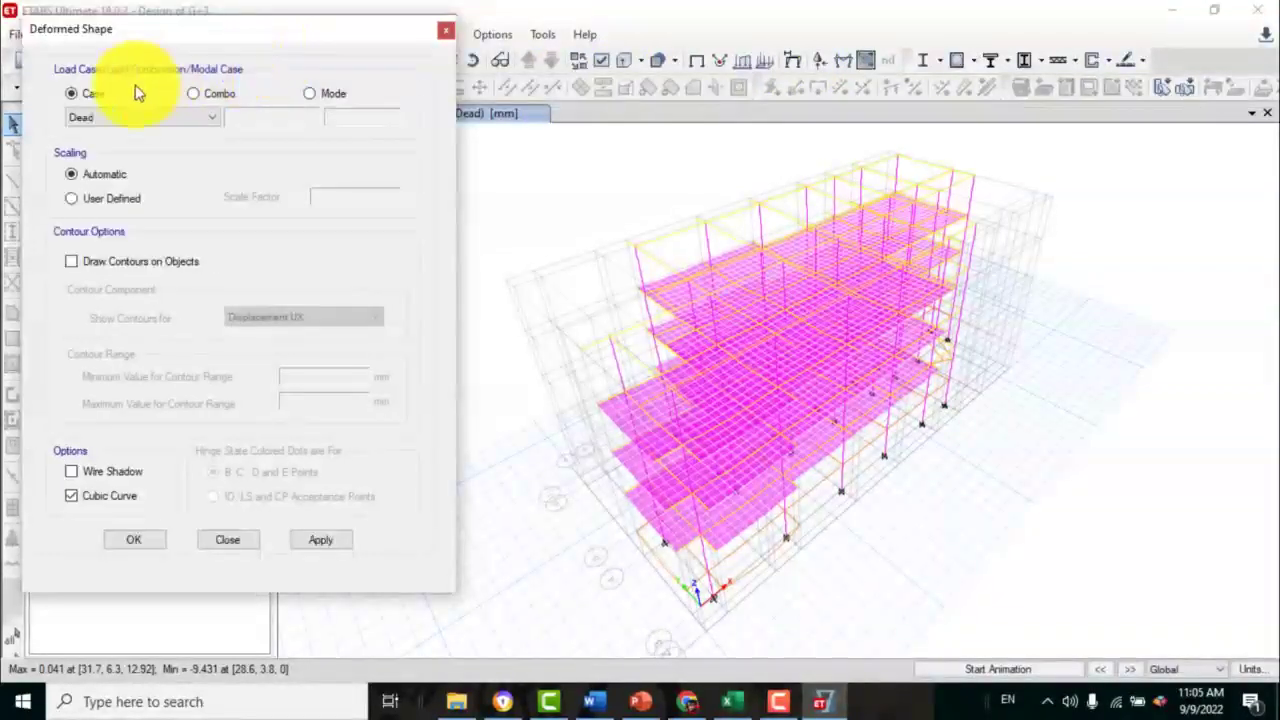
pyautogui.click(122, 116)
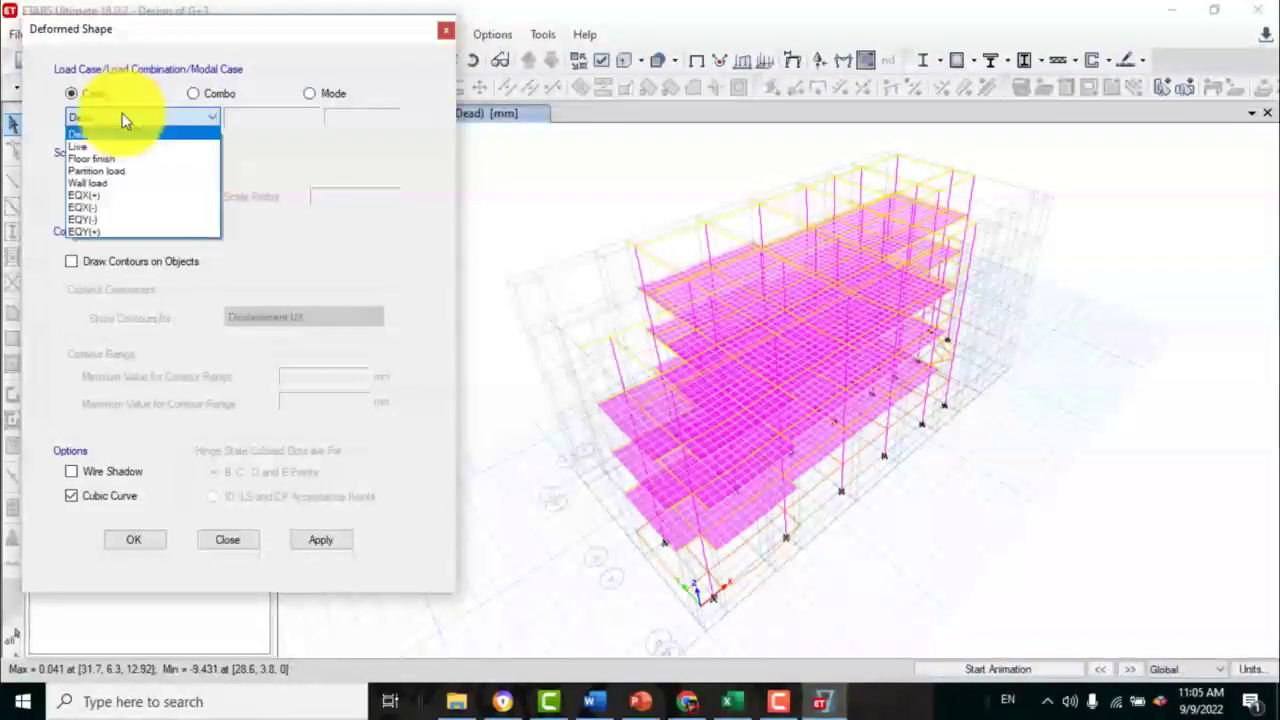
pyautogui.click(89, 194)
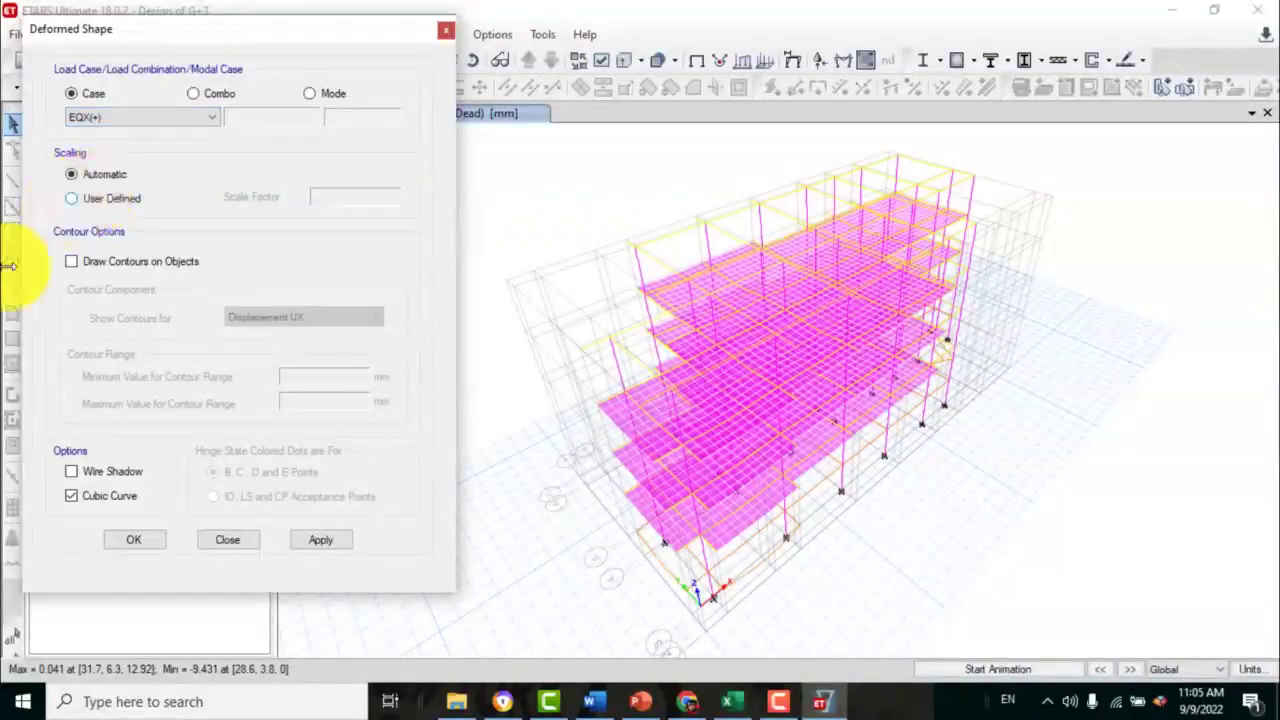
pyautogui.click(321, 540)
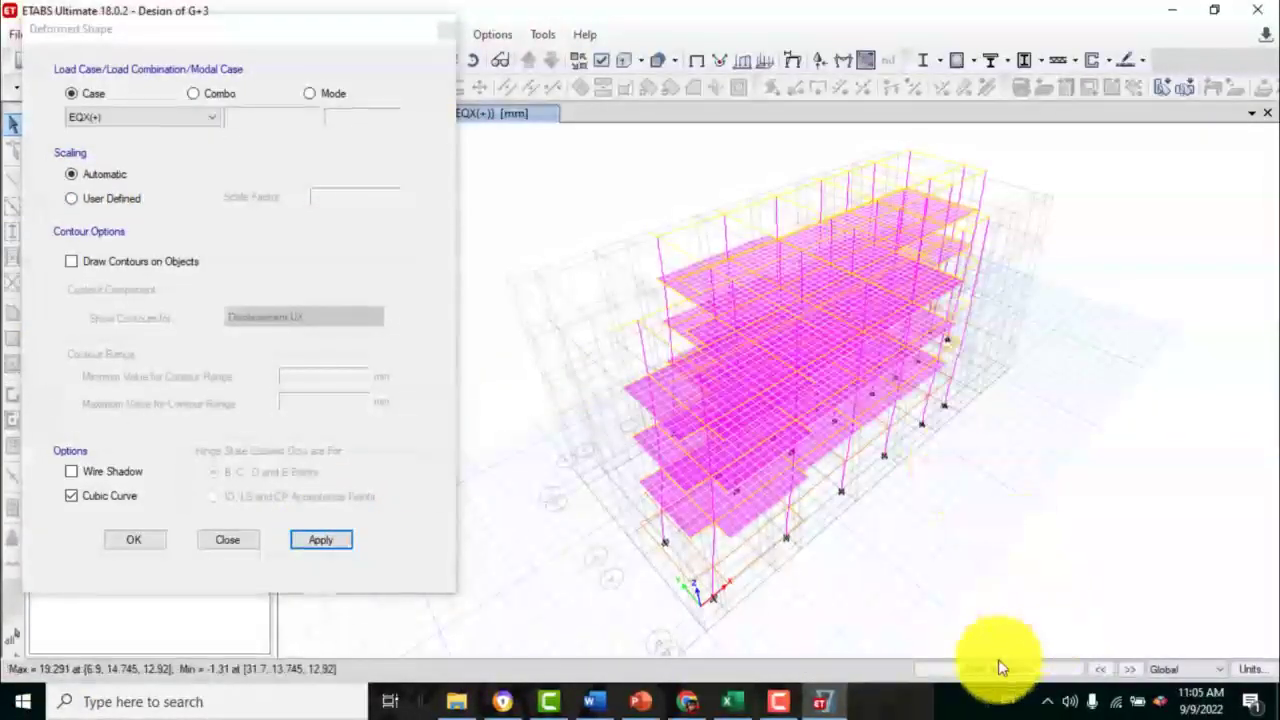
# - Animate the EQX(+) deformed shape, stop the animation, and close the deformed shape settings
pyautogui.click(974, 667)
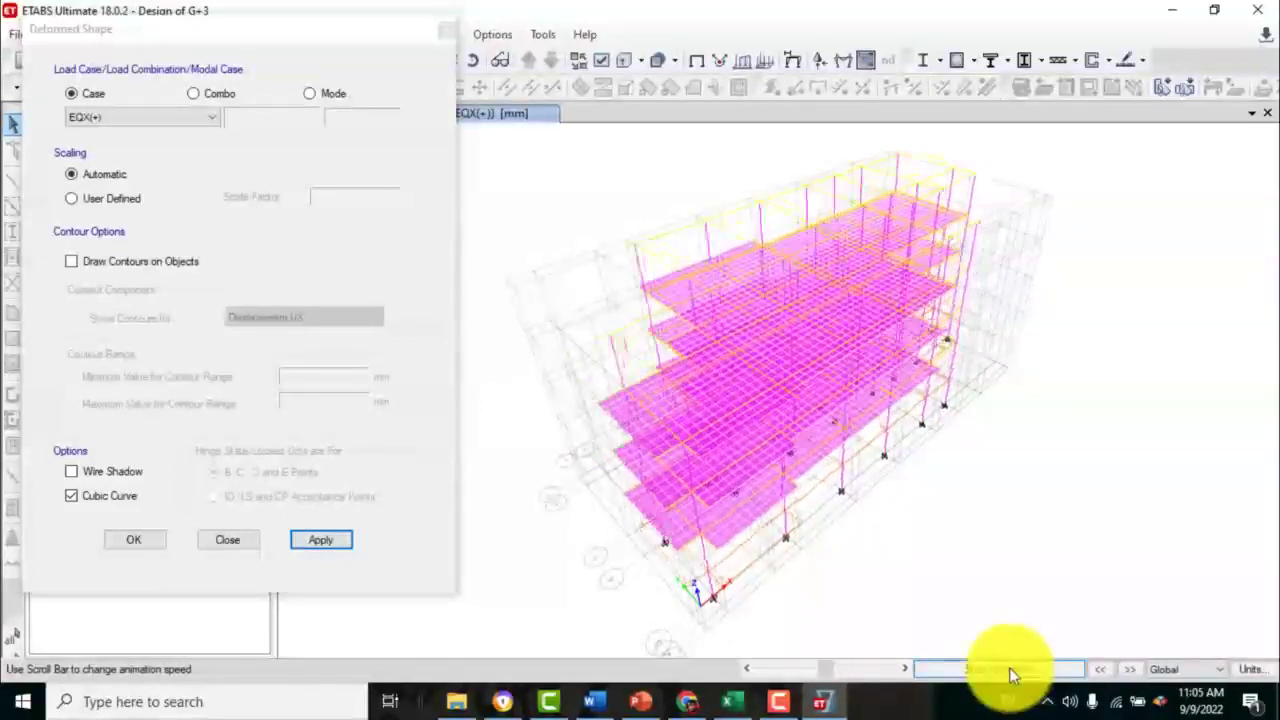
pyautogui.click(1006, 667)
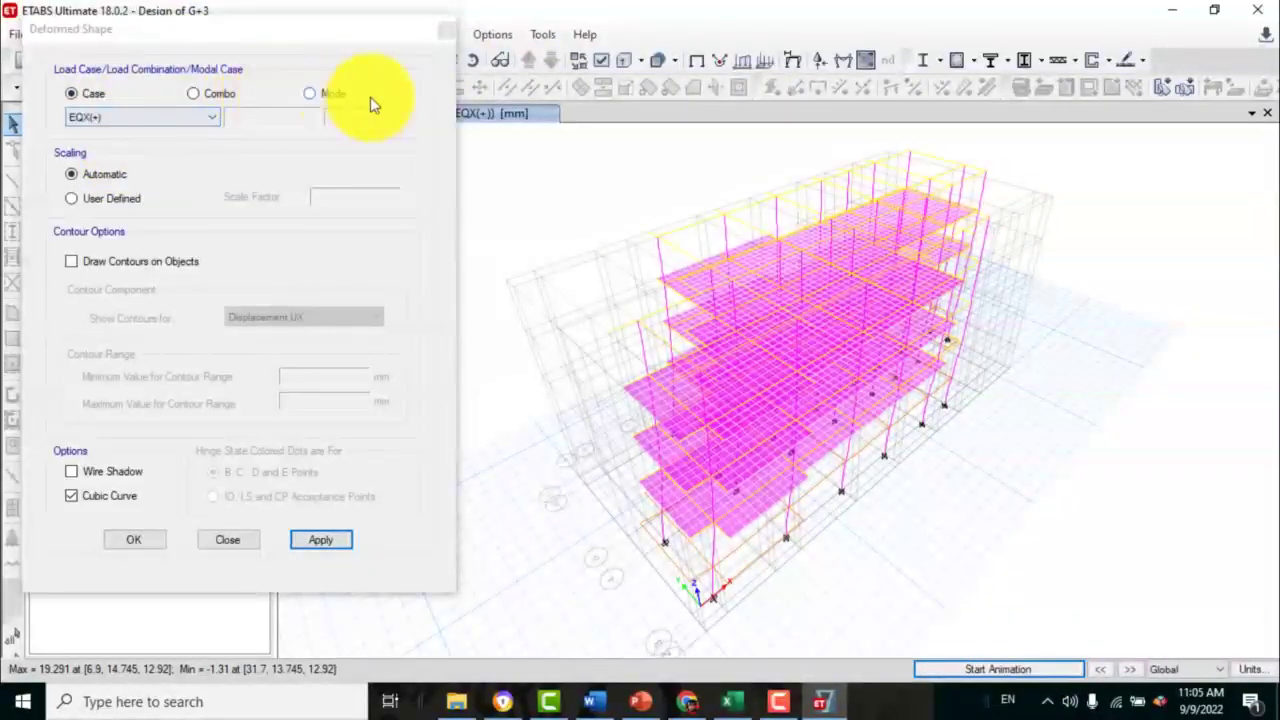
pyautogui.click(446, 34)
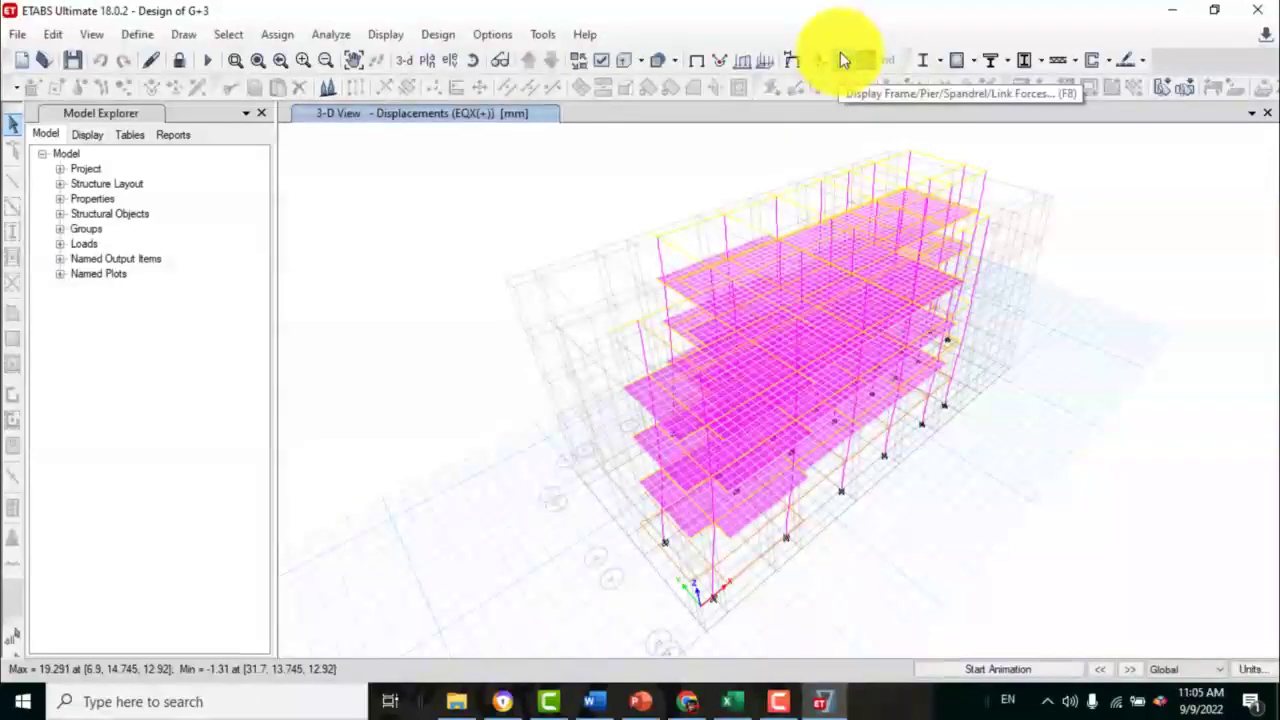
# - Display the filled Moment 3-3 diagram of the frames for the Dead load case, with values at controlling stations
pyautogui.click(345, 34)
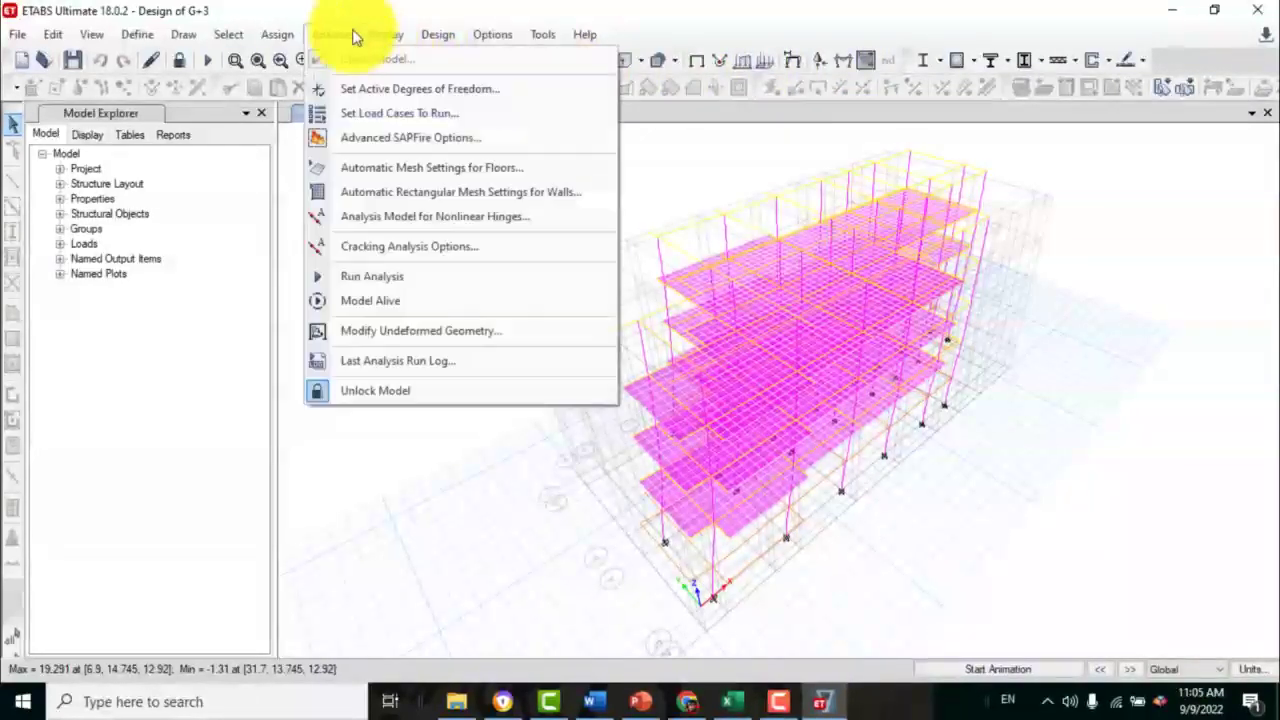
pyautogui.click(372, 36)
pyautogui.click(370, 34)
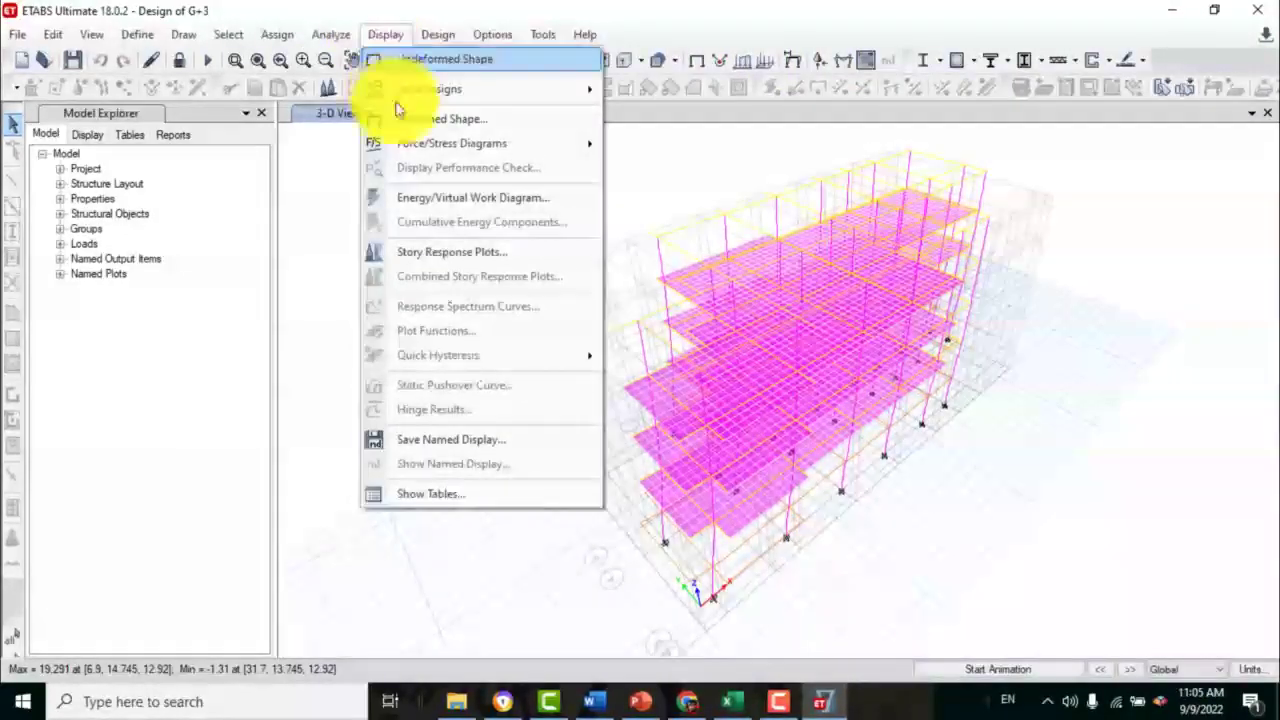
pyautogui.moveTo(490, 152)
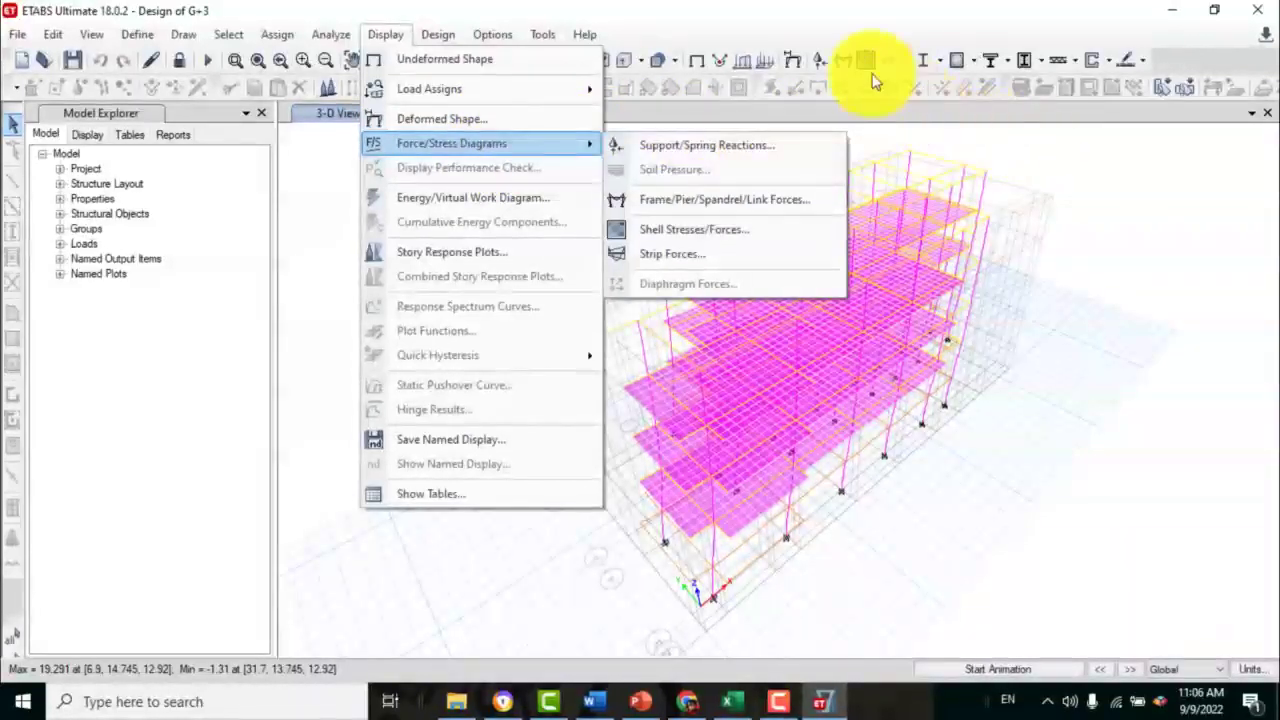
pyautogui.click(826, 64)
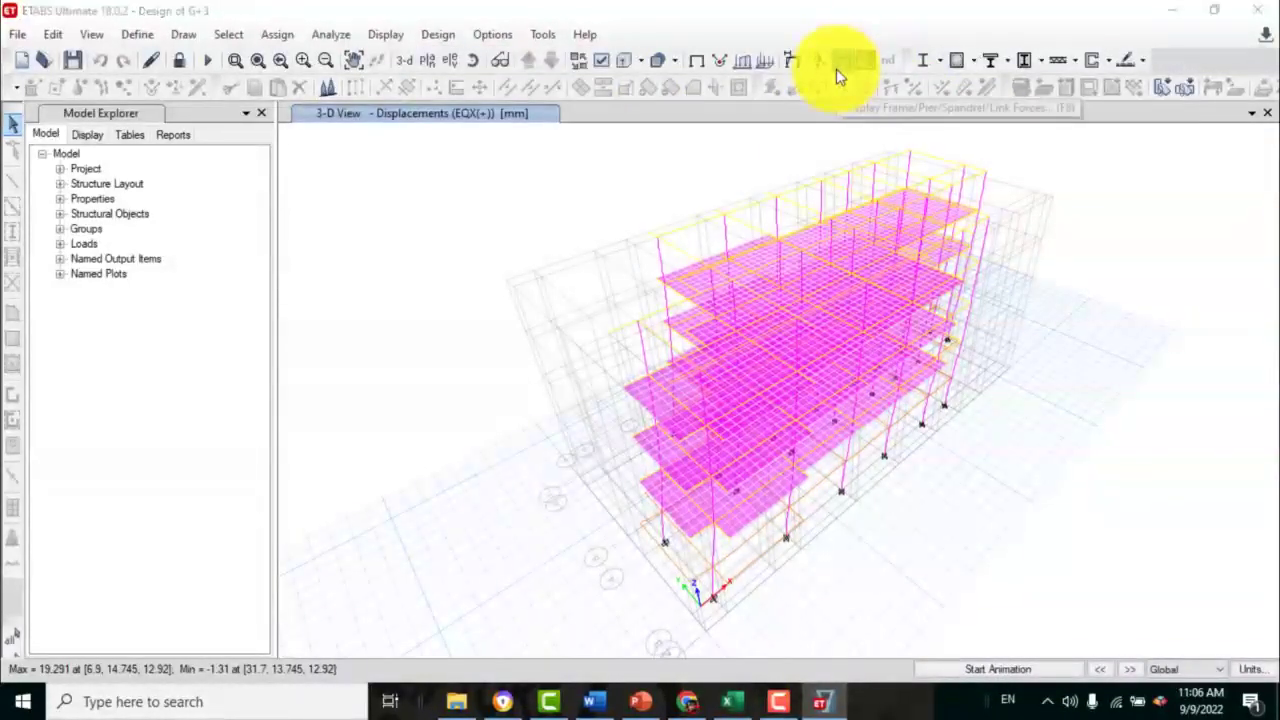
pyautogui.click(836, 68)
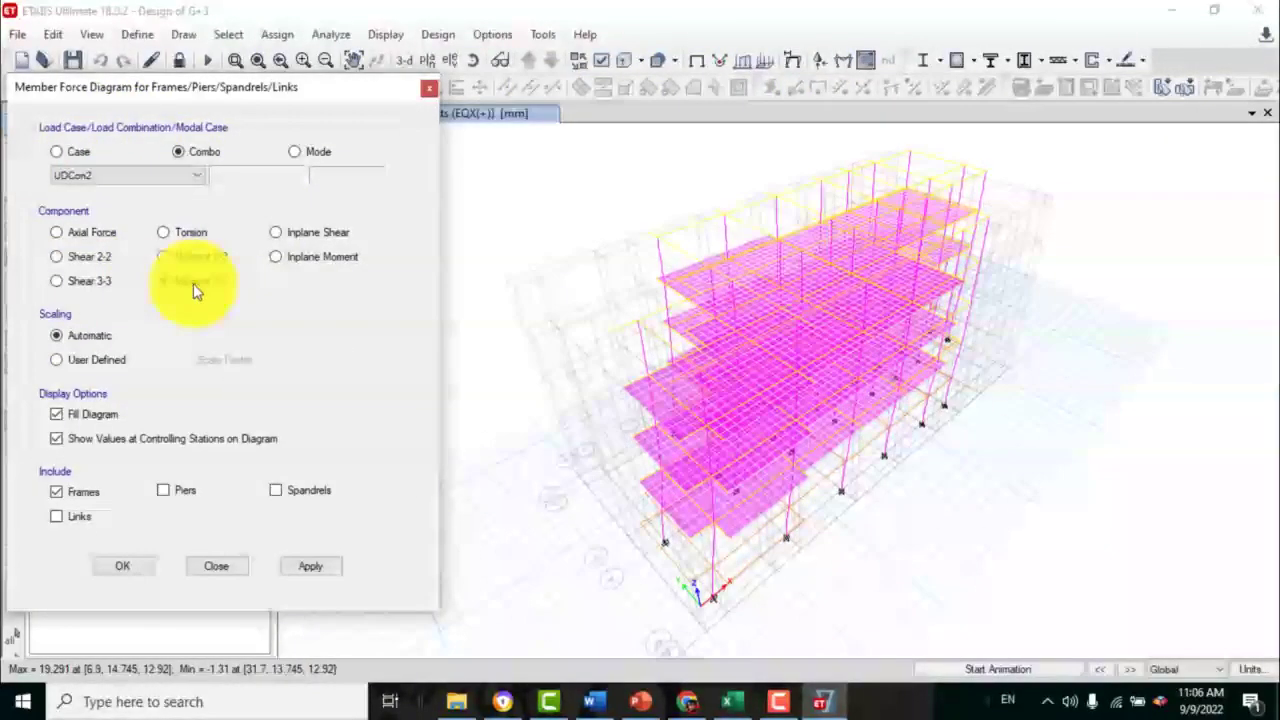
pyautogui.click(75, 155)
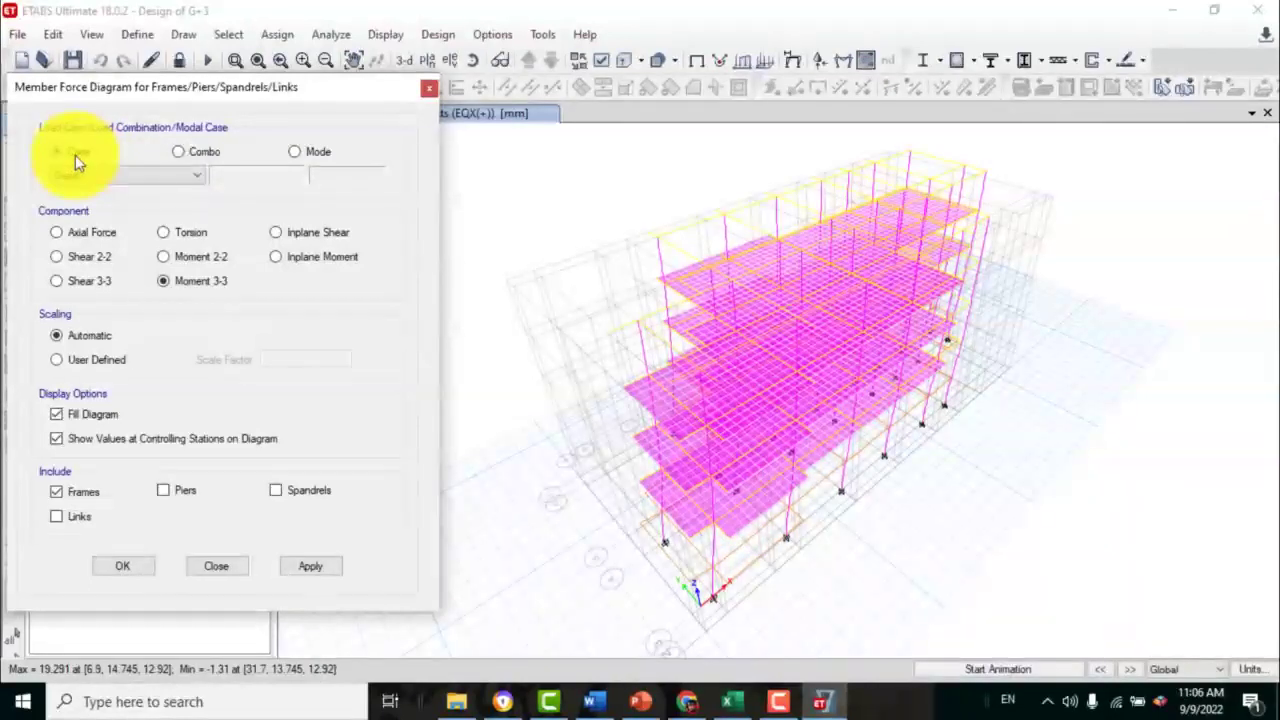
pyautogui.click(163, 281)
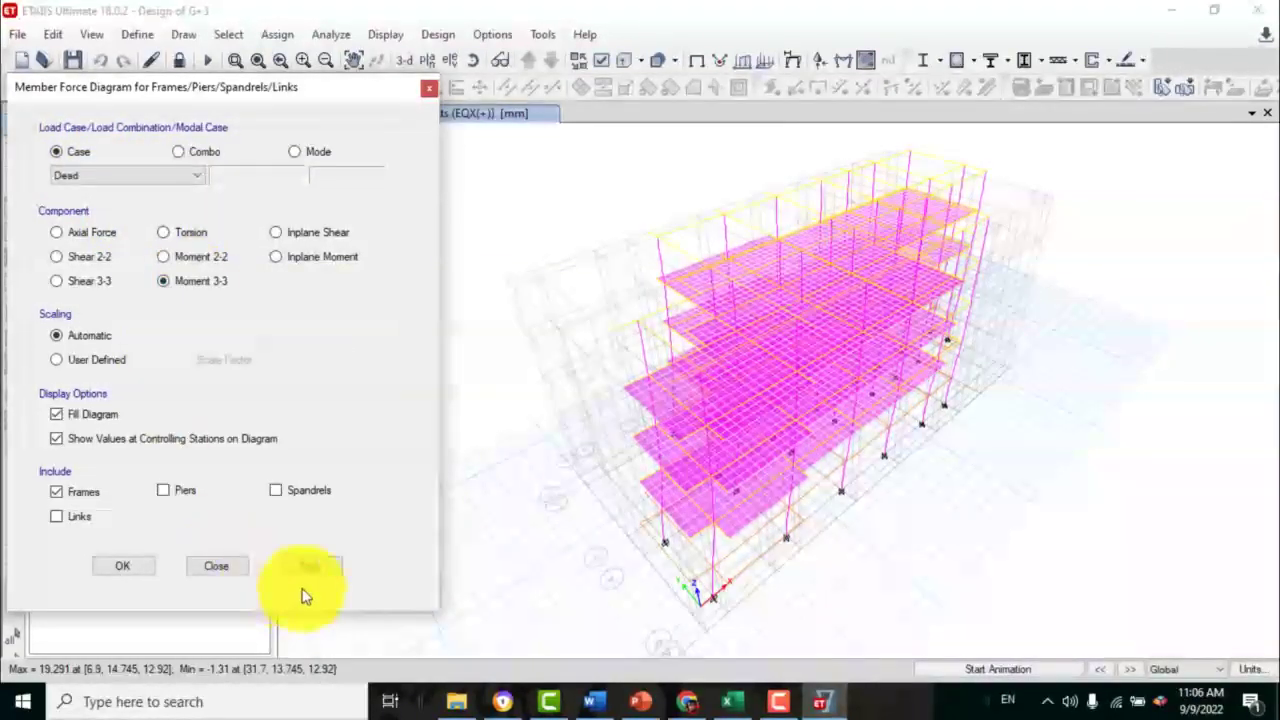
pyautogui.click(307, 568)
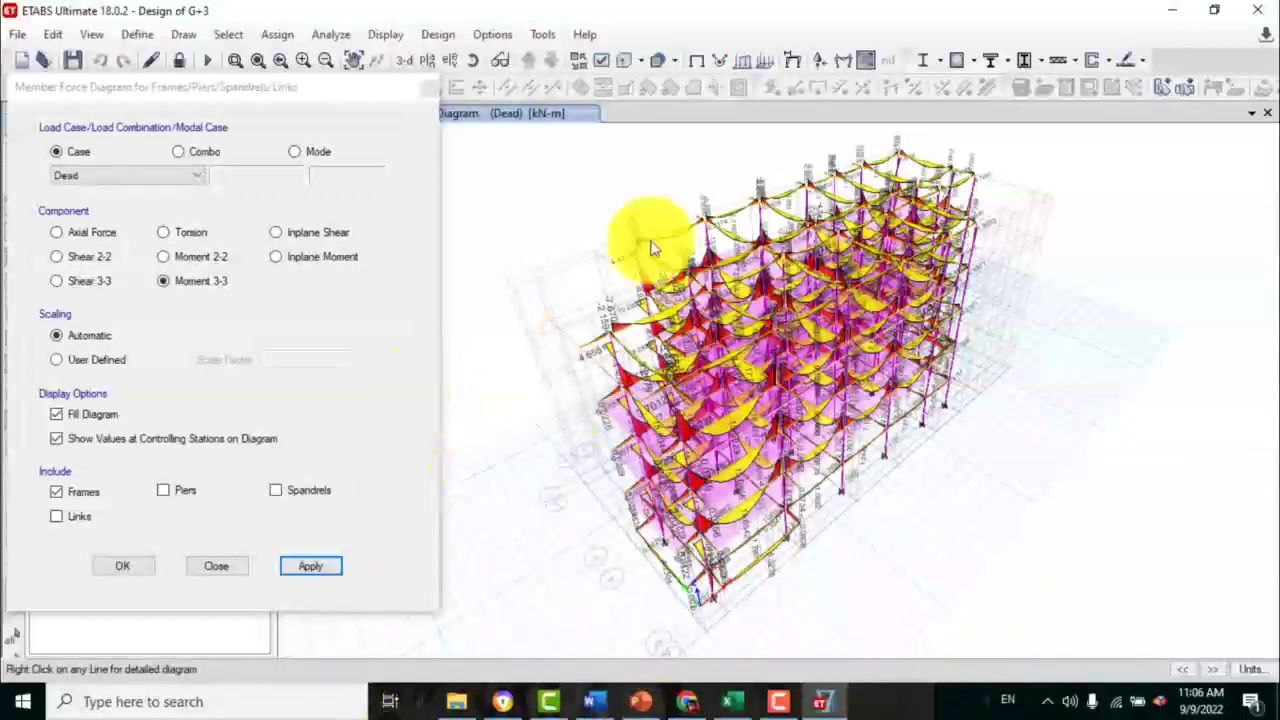
# - Switch the moment diagram view to the elevation along grid line 4
pyautogui.click(449, 64)
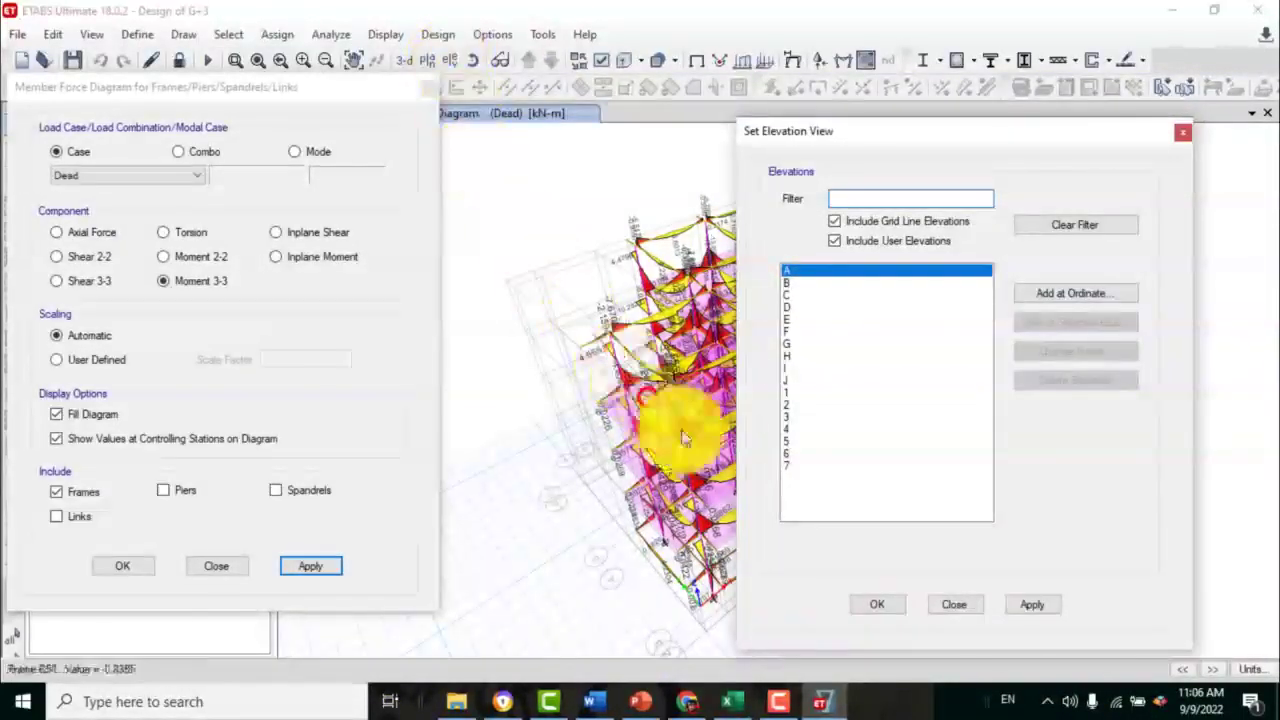
pyautogui.click(789, 430)
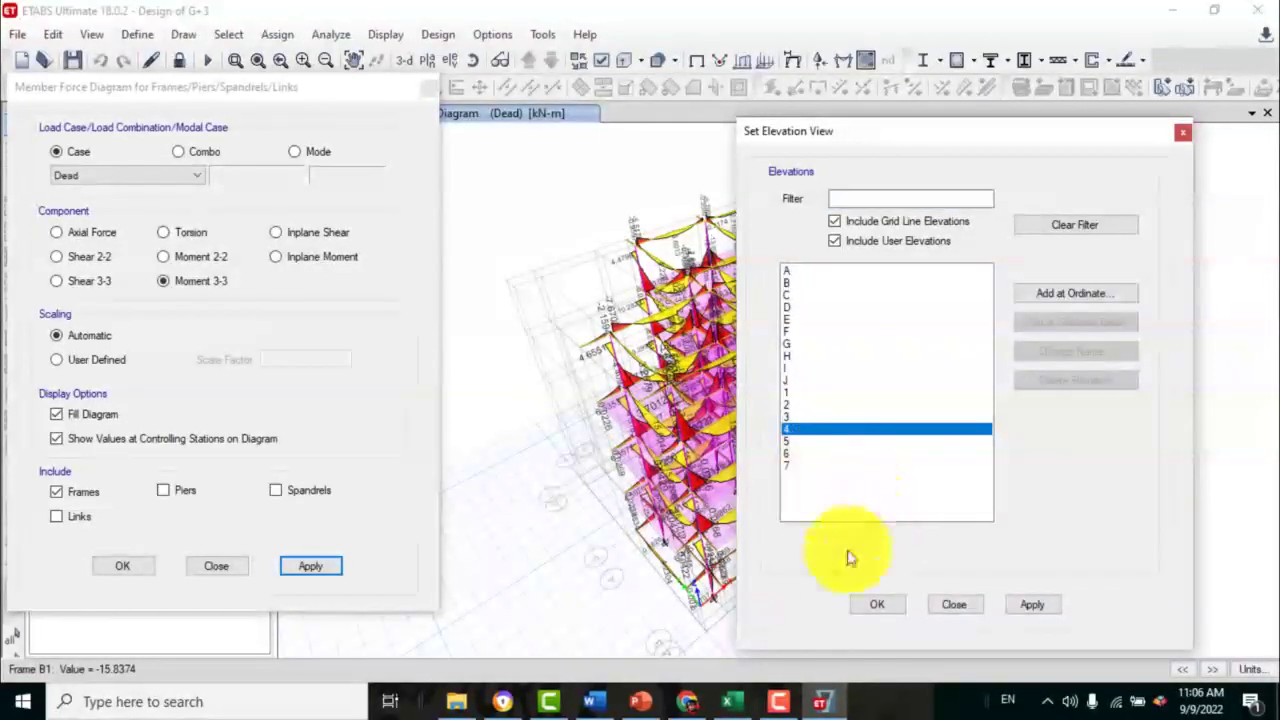
pyautogui.click(869, 607)
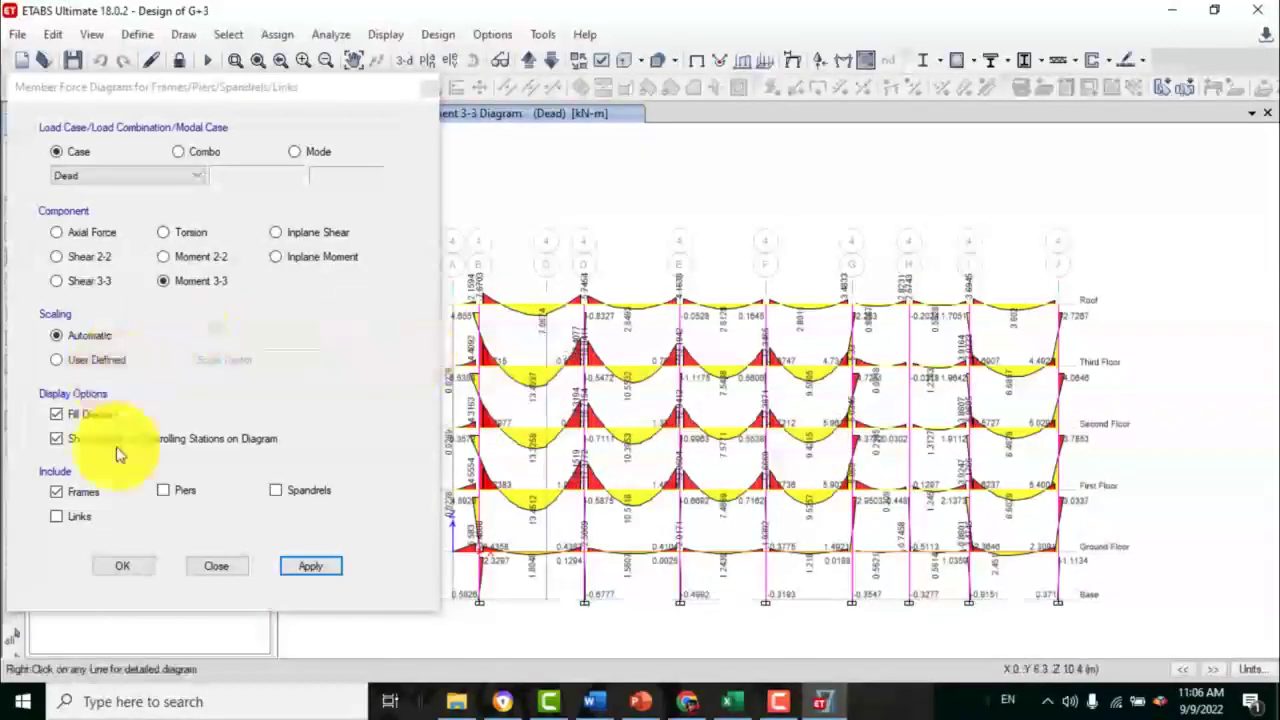
# - Show the Moment 3-3 diagram on elevation 4 for load case EQX(+)
pyautogui.click(128, 177)
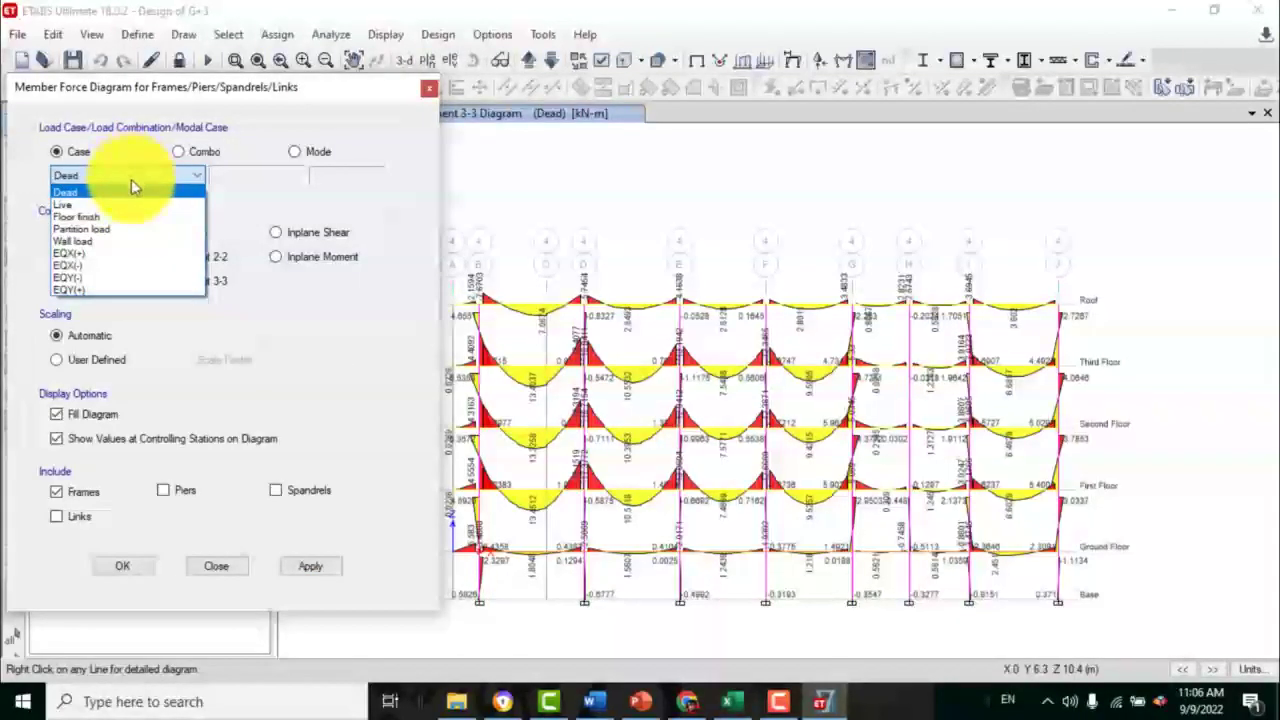
pyautogui.click(75, 254)
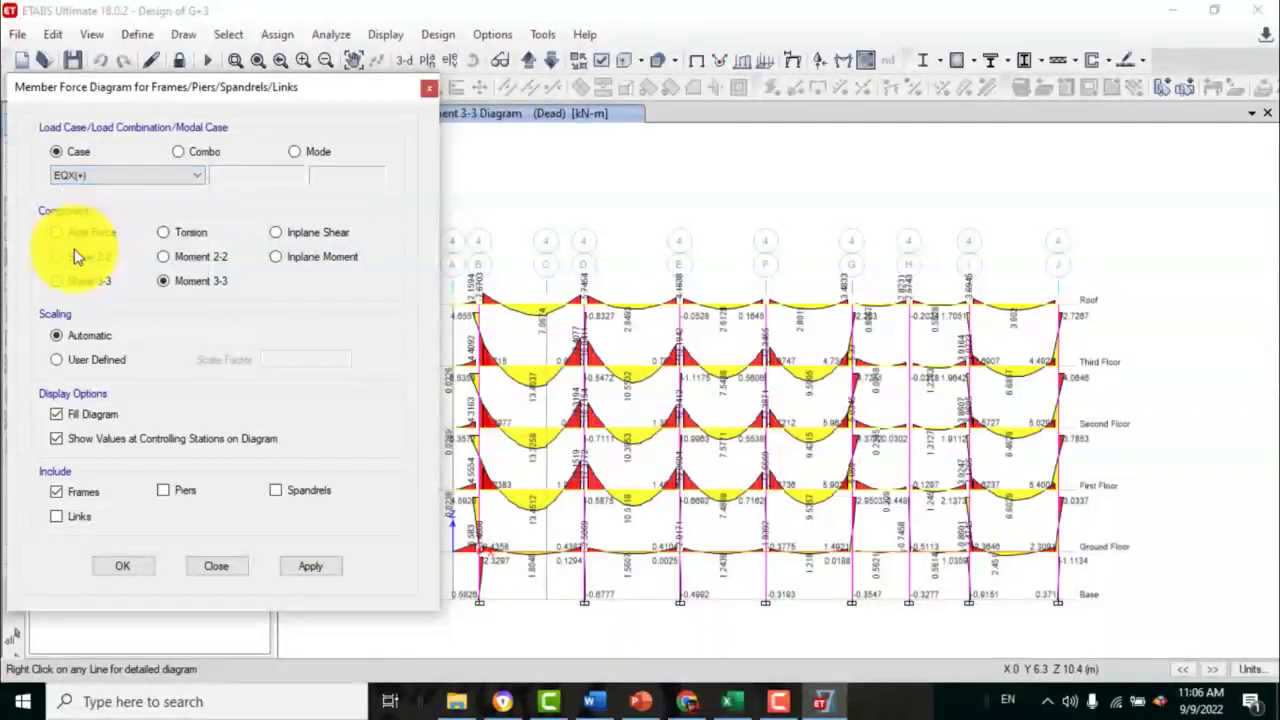
pyautogui.click(298, 567)
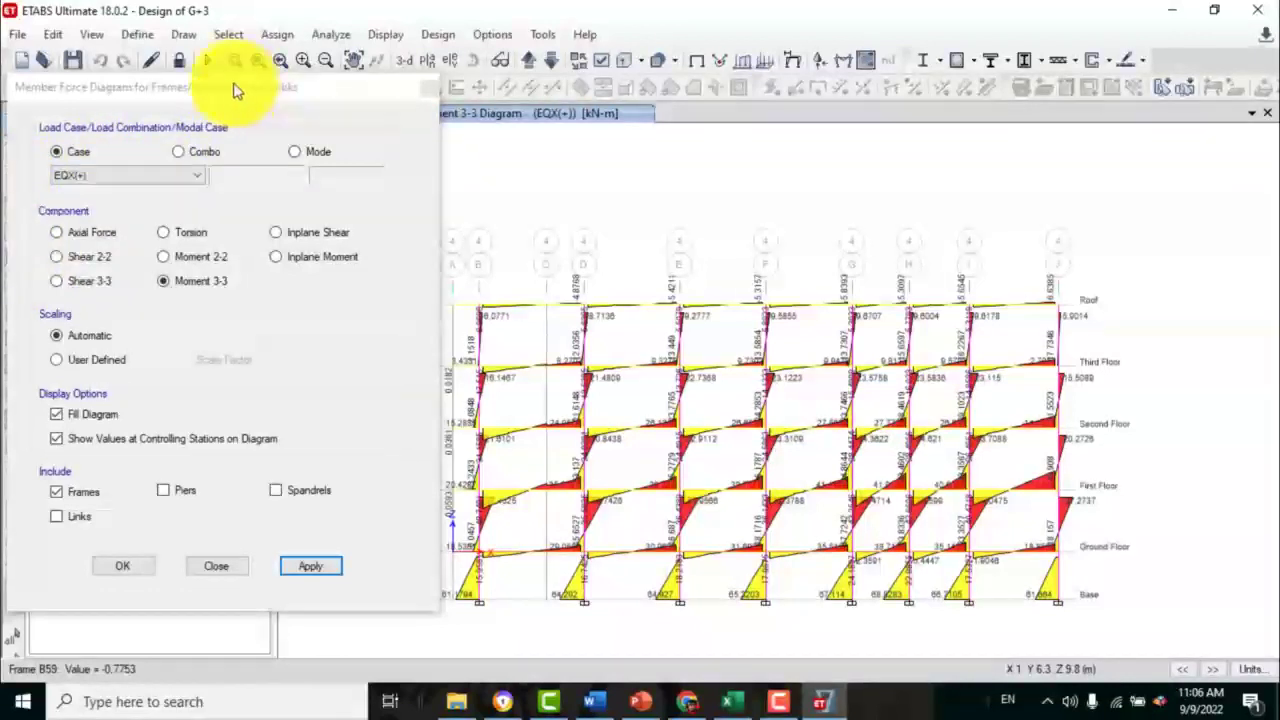
# - Show the Moment 3-3 diagram on elevation 4 for load combination UDCon2 and close the member force settings
pyautogui.click(191, 160)
pyautogui.click(191, 158)
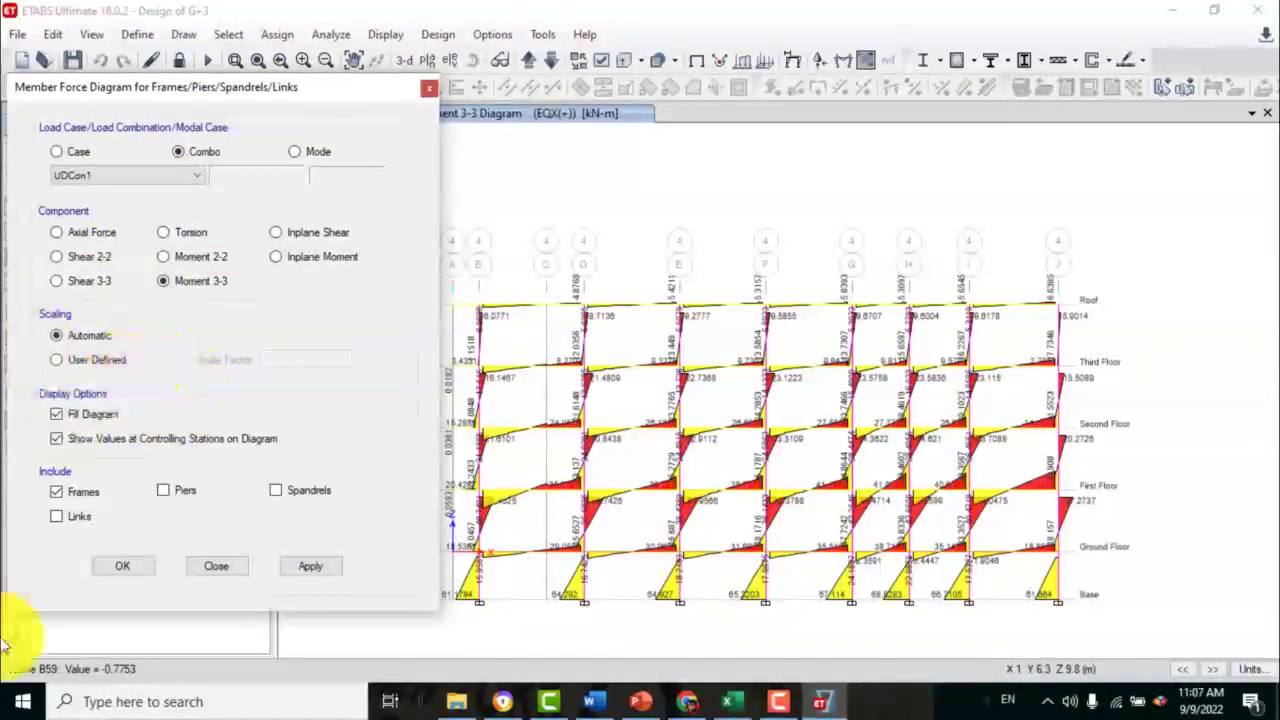
pyautogui.click(192, 180)
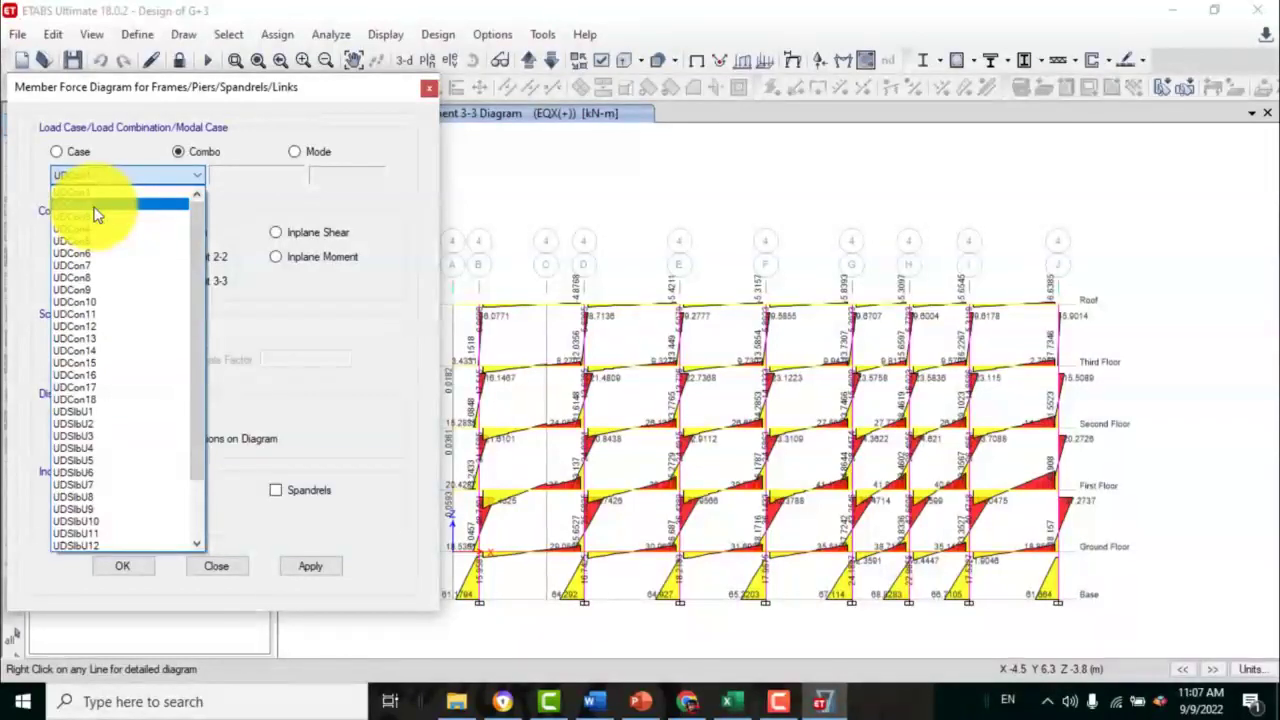
pyautogui.click(97, 213)
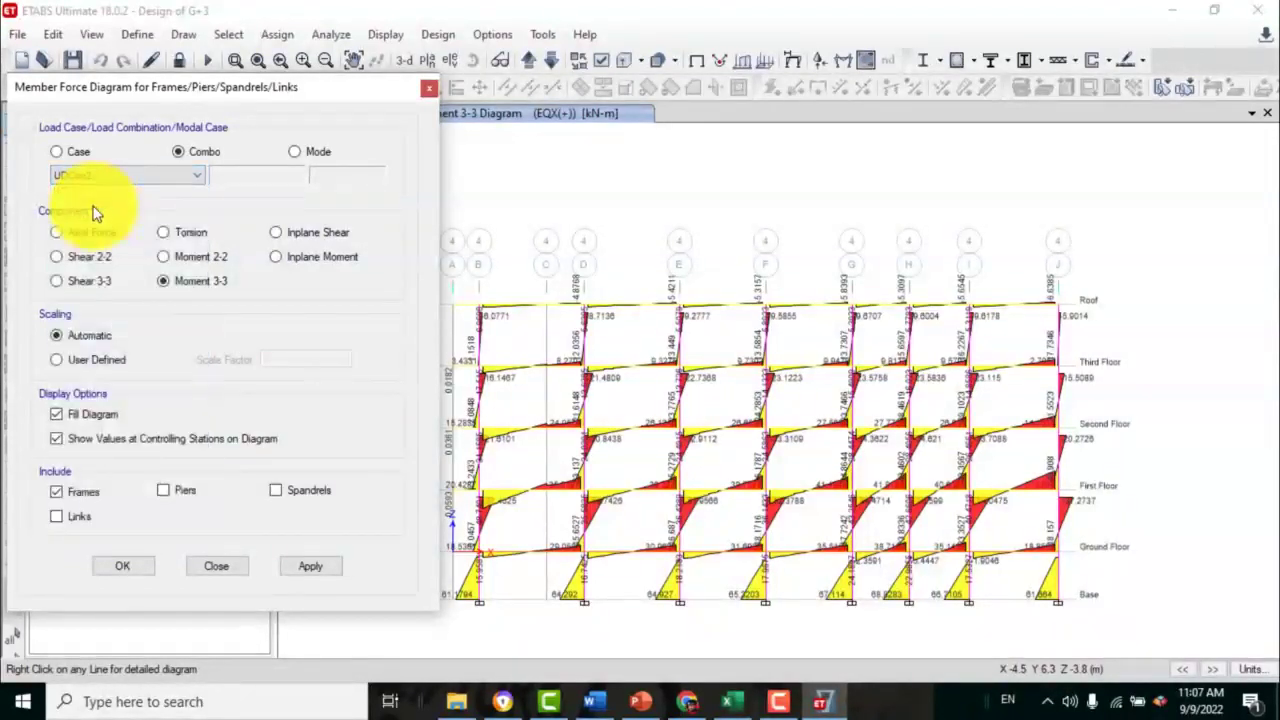
pyautogui.click(300, 567)
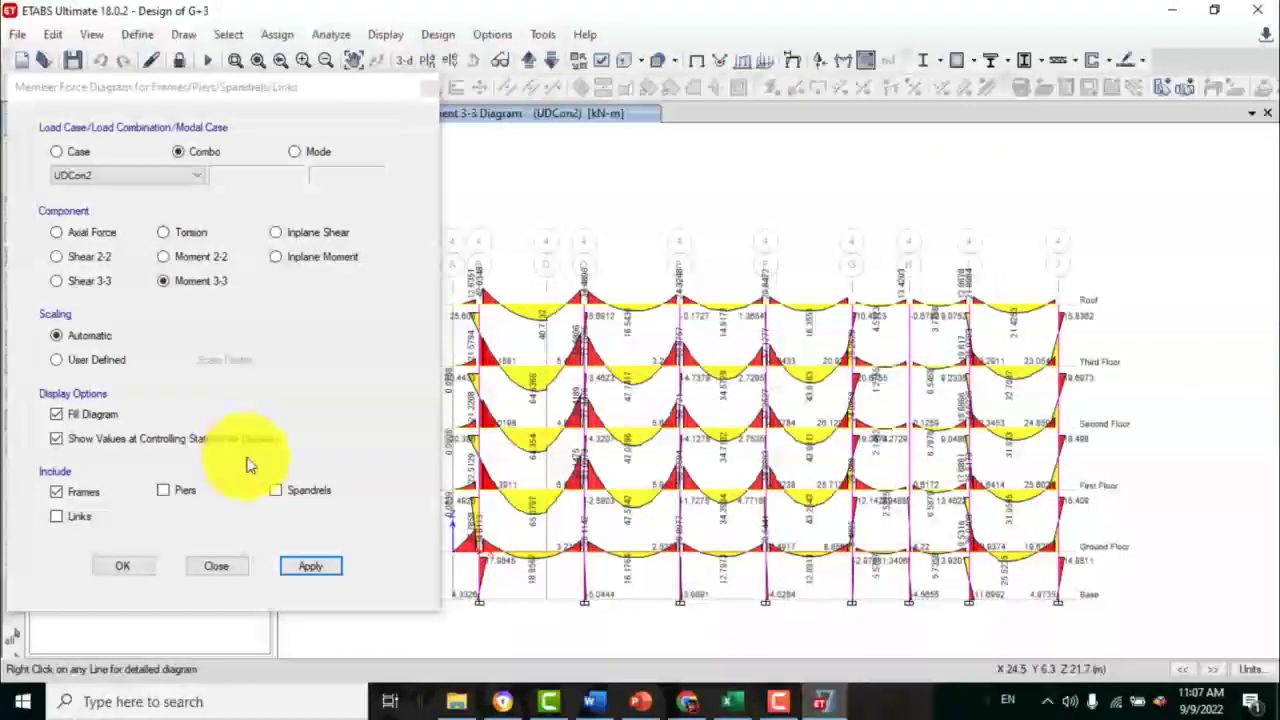
pyautogui.click(232, 564)
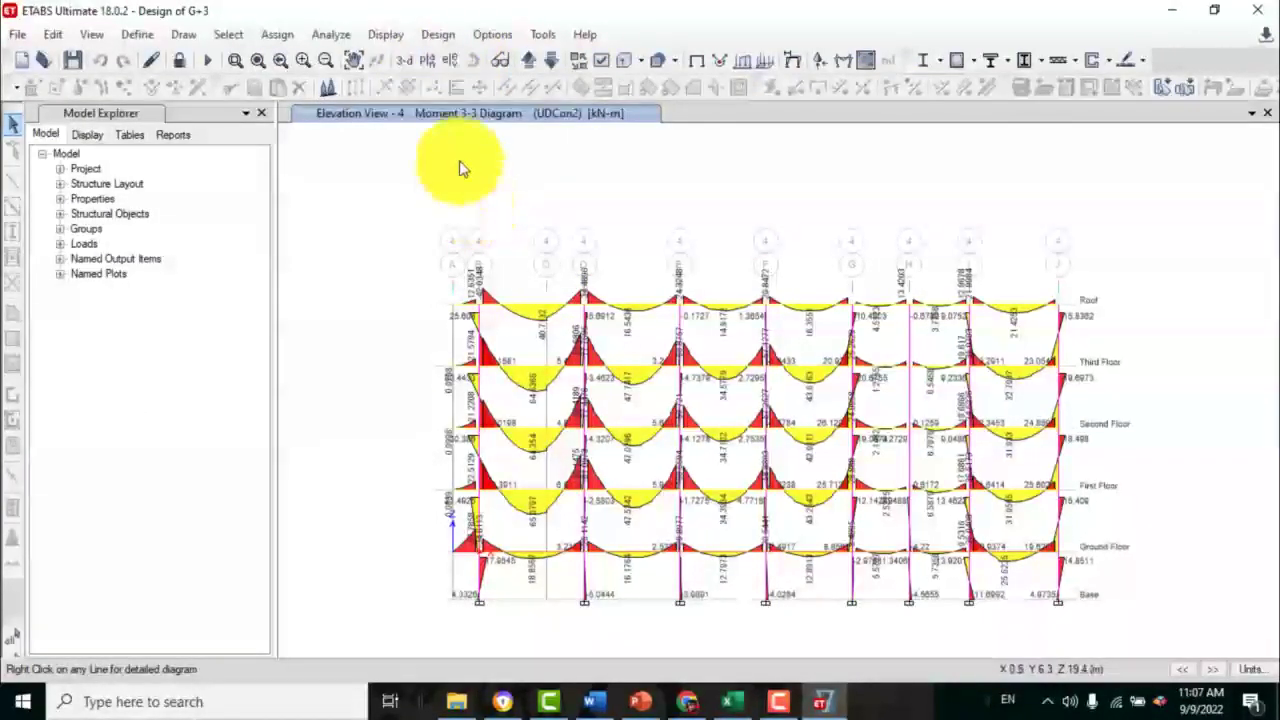
# - Review the concrete frame design preferences for the Eurocode 2-2004 code and leave them without changes
pyautogui.click(445, 36)
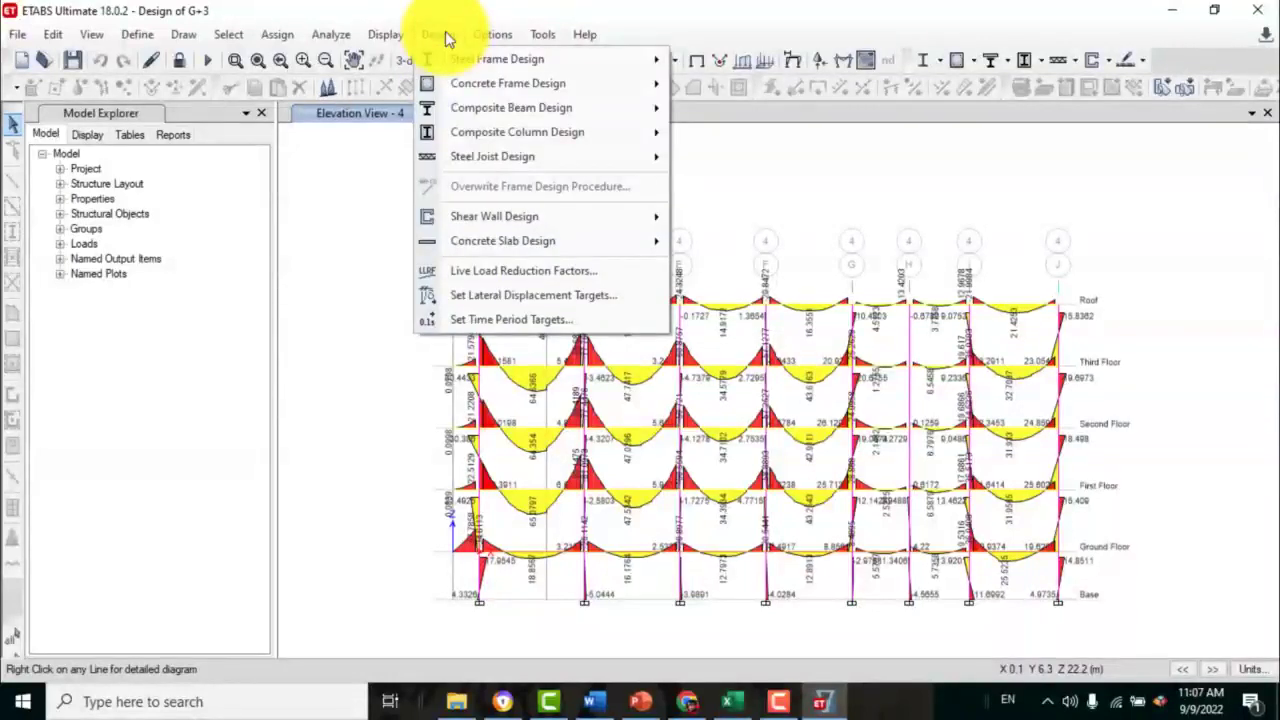
pyautogui.moveTo(455, 85)
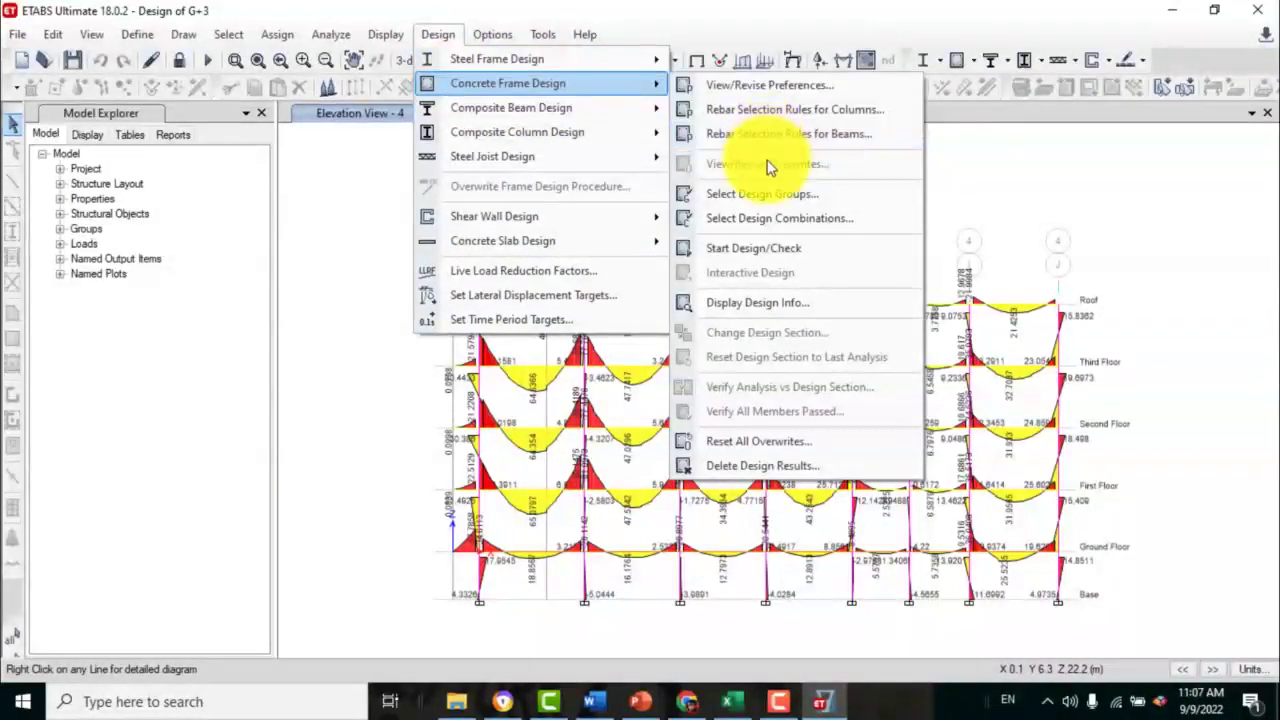
pyautogui.click(775, 90)
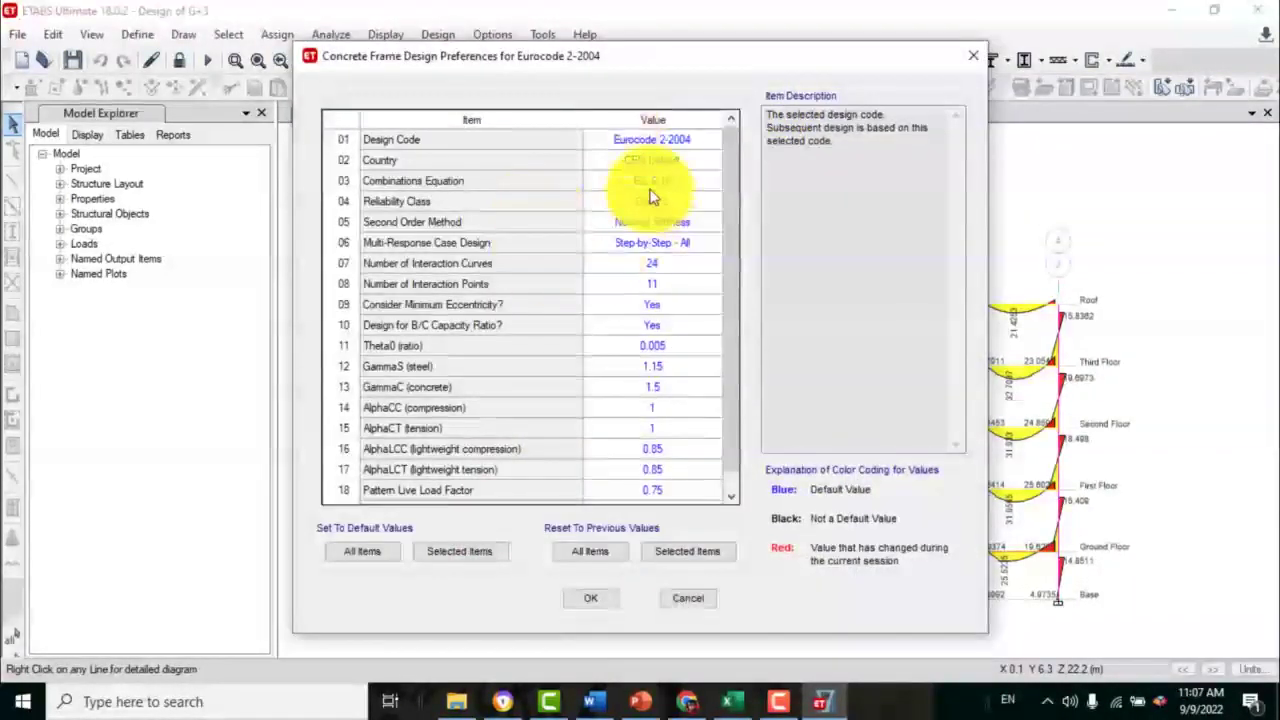
pyautogui.click(688, 597)
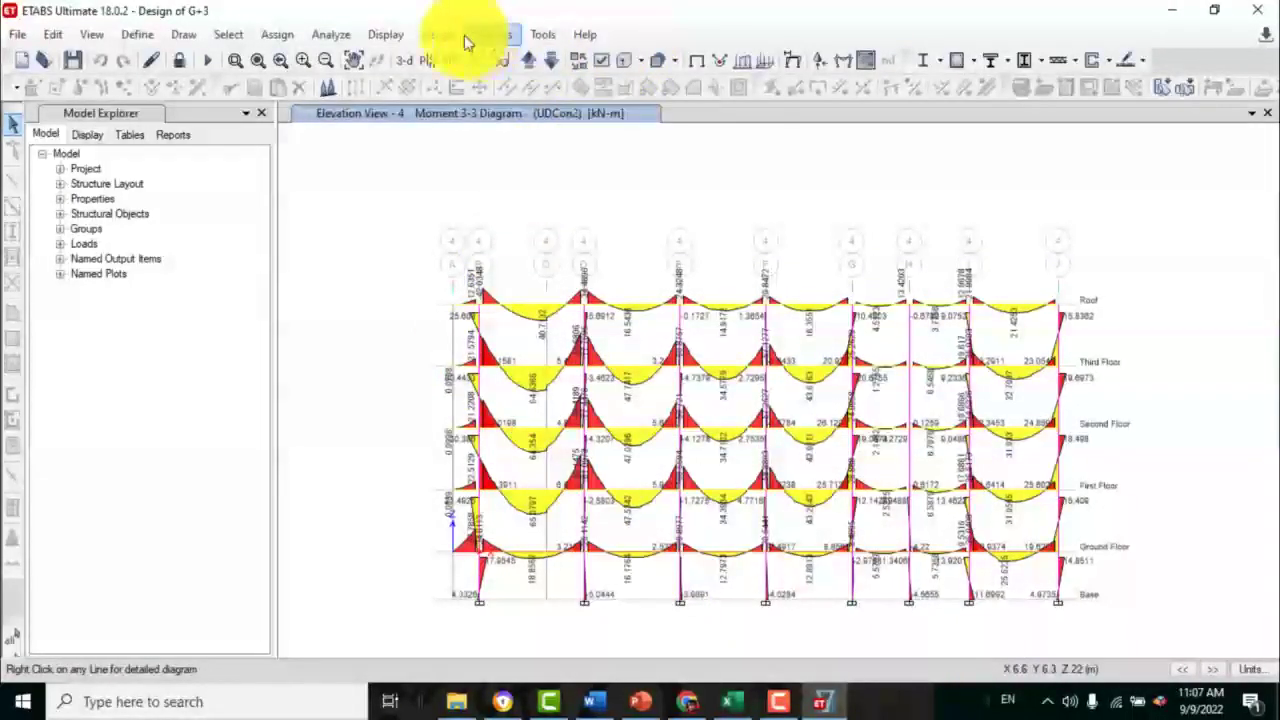
# - Run the concrete frame design check to show longitudinal reinforcing on elevation 4
pyautogui.click(432, 35)
pyautogui.moveTo(468, 83)
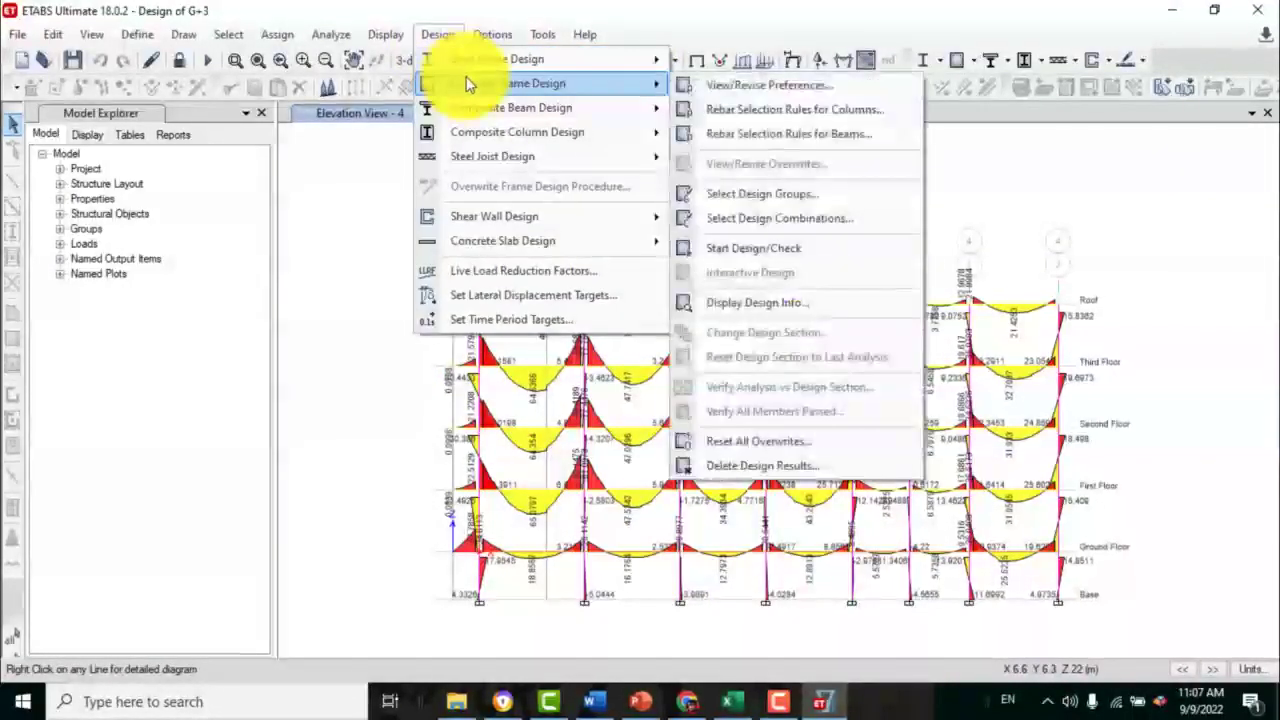
pyautogui.click(758, 248)
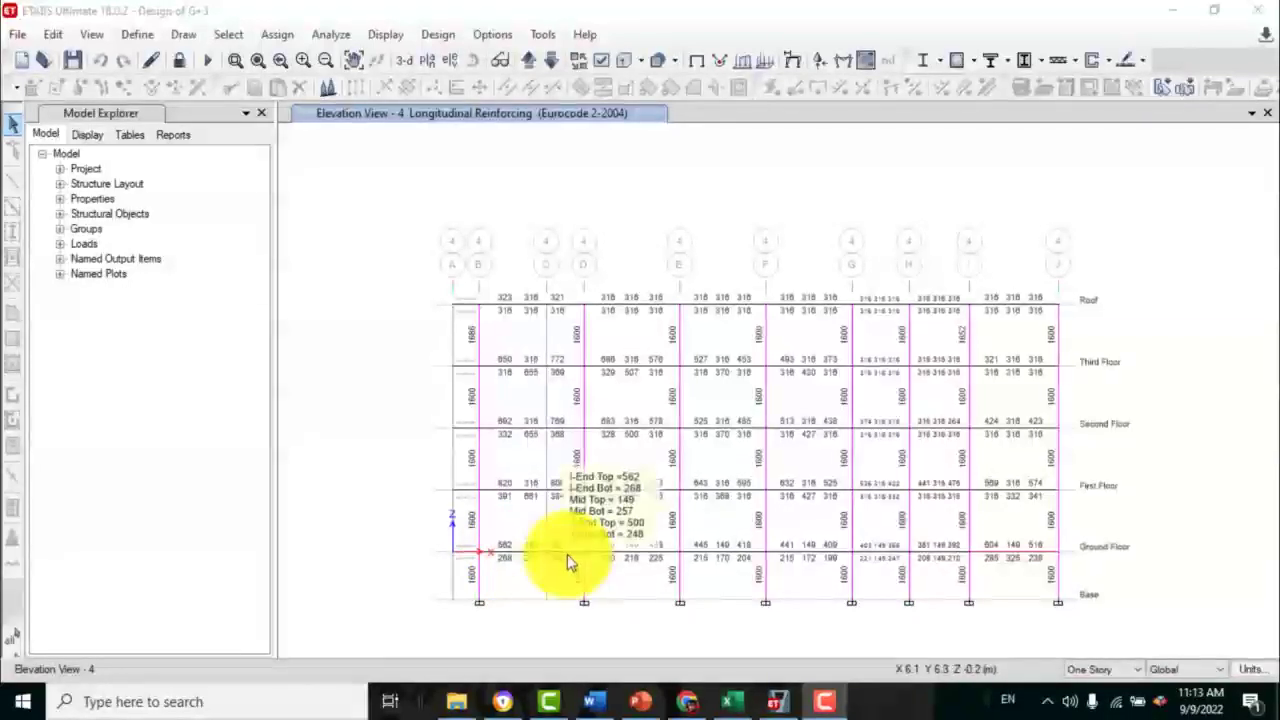
# - Examine the reinforcing of the ground-floor beams and the design details of the grade beam between grids E and F, including flexure and shear
pyautogui.moveTo(644, 551)
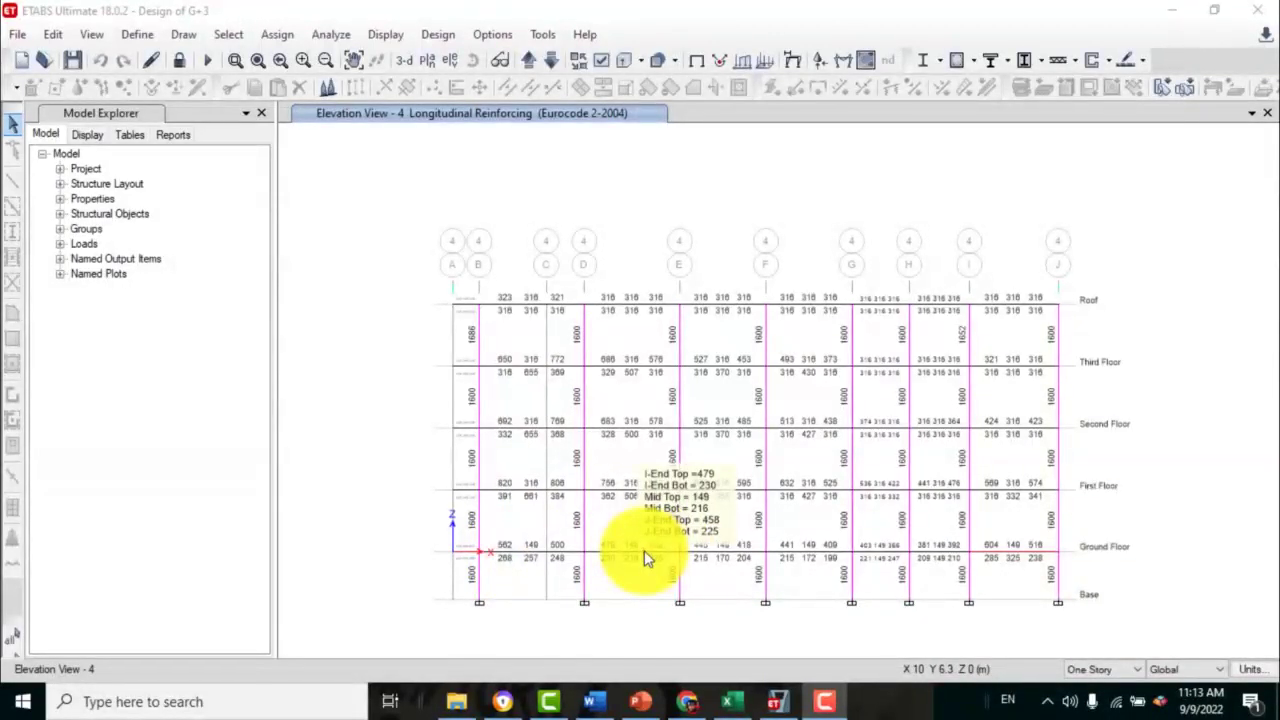
pyautogui.moveTo(497, 567)
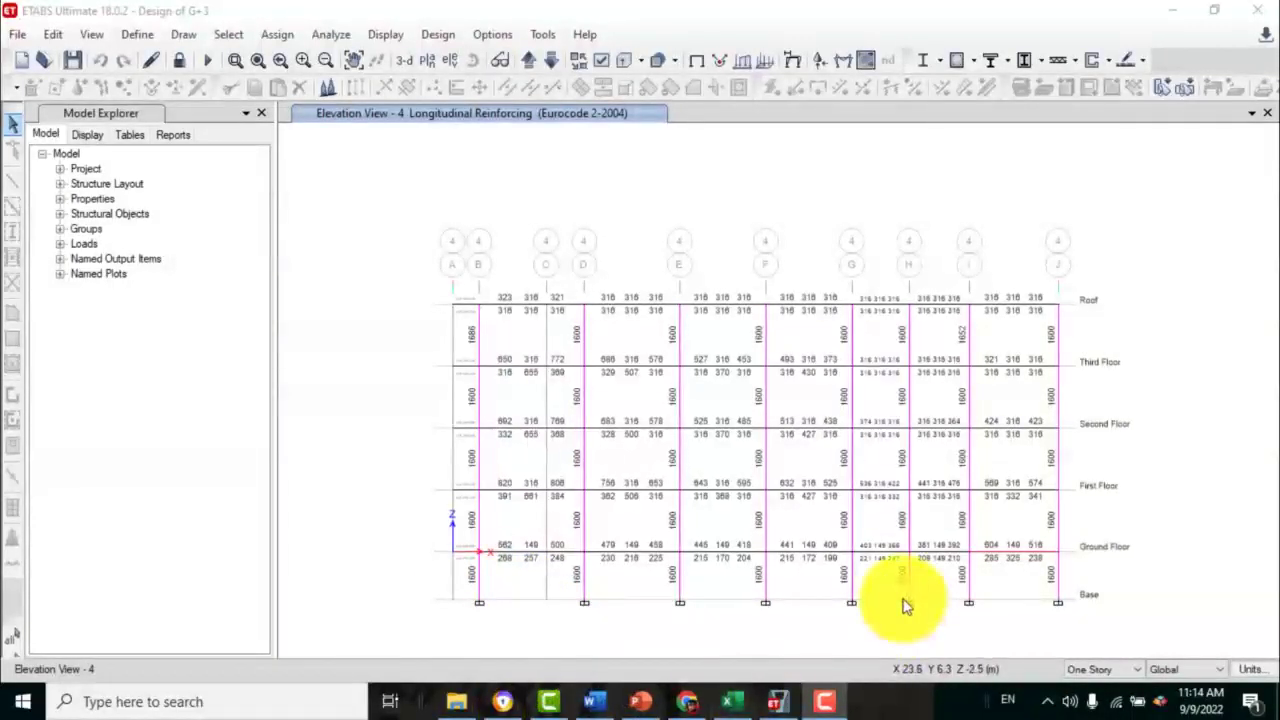
pyautogui.moveTo(730, 557)
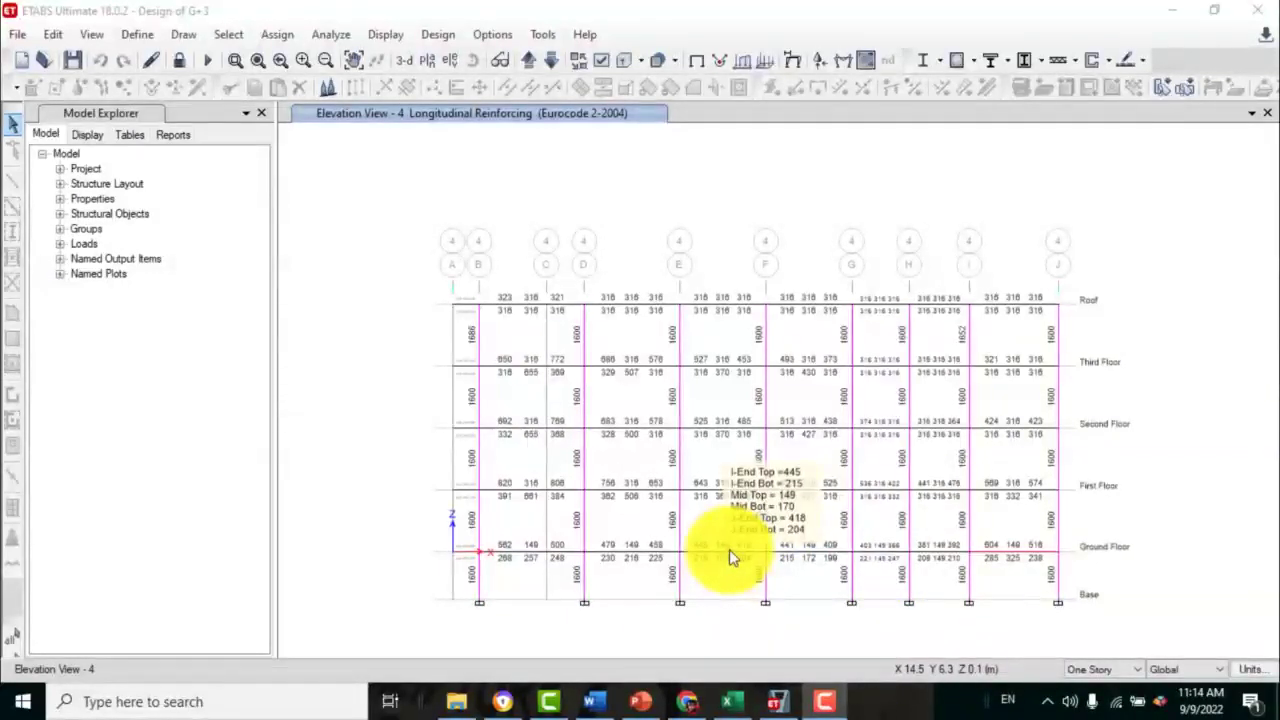
pyautogui.rightClick(730, 557)
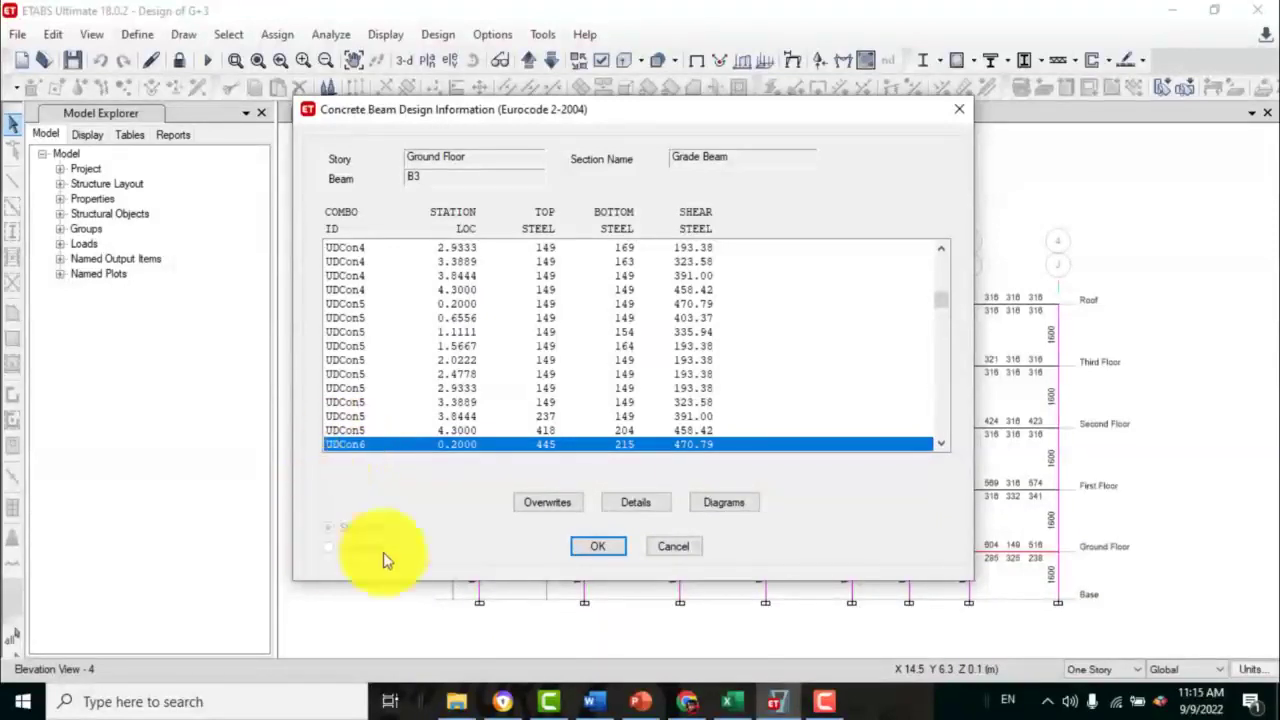
pyautogui.click(620, 510)
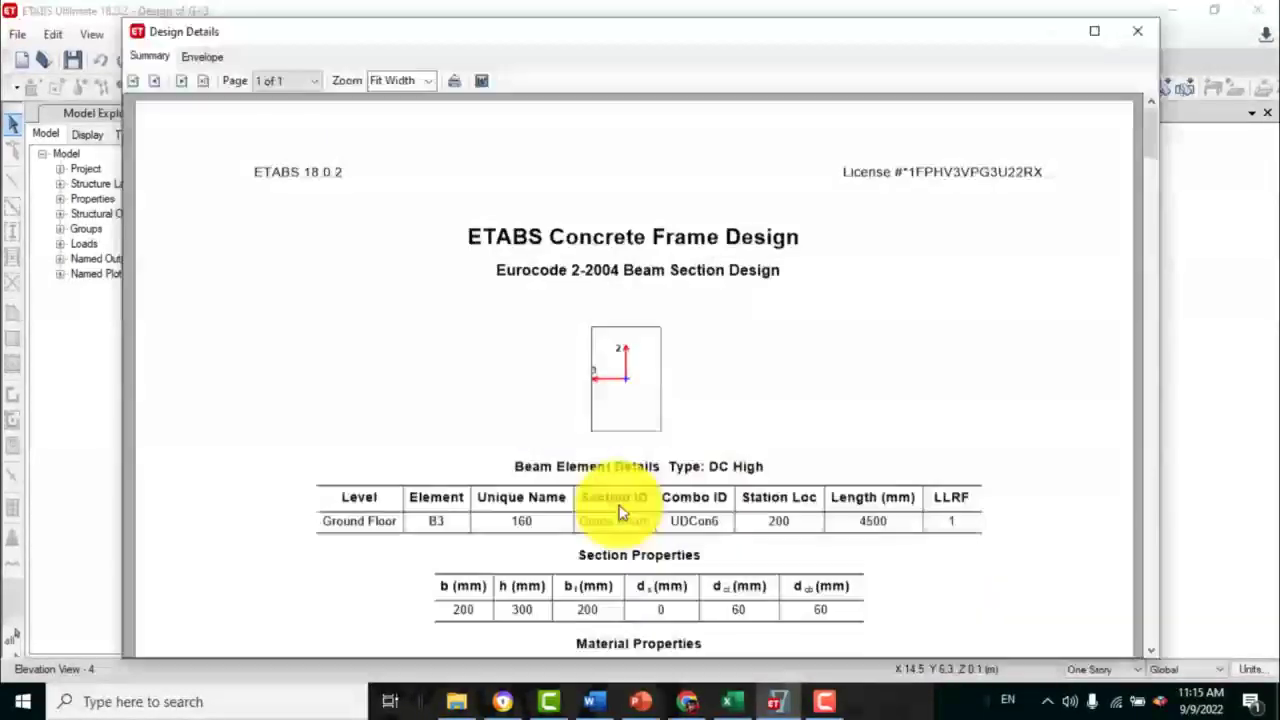
pyautogui.scroll(-6, 1140, 150)
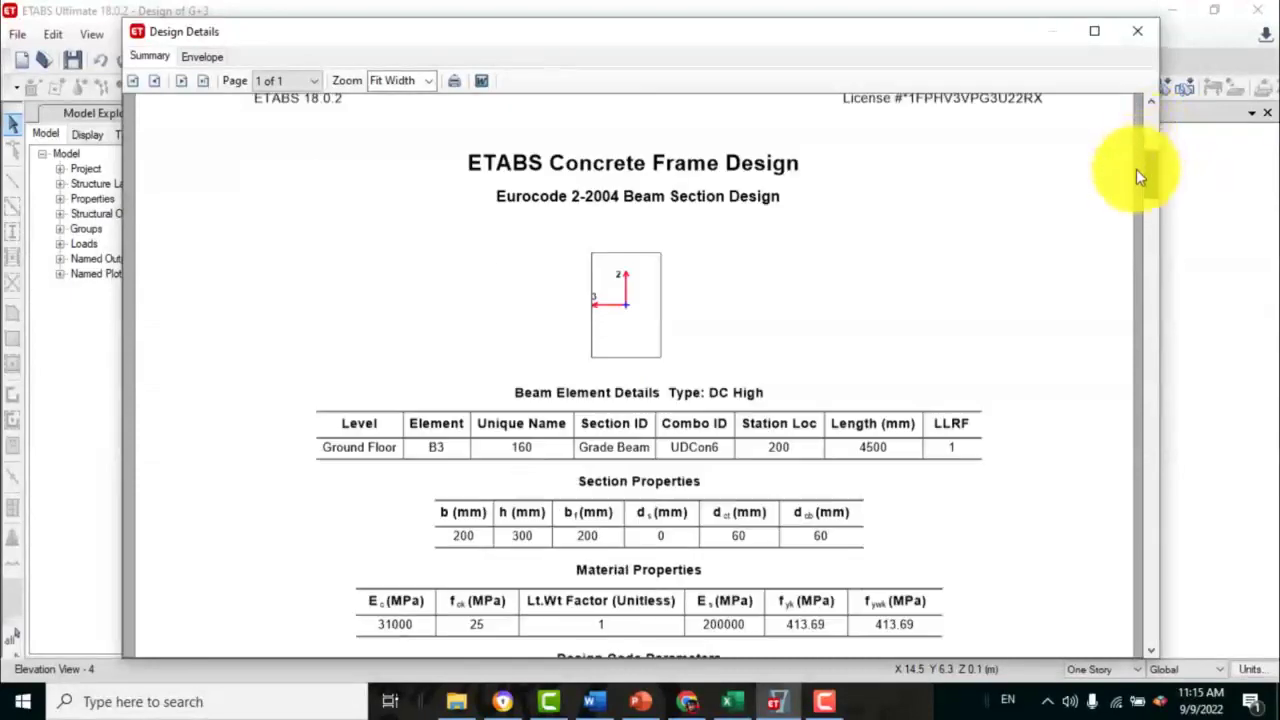
pyautogui.scroll(-3, 1135, 460)
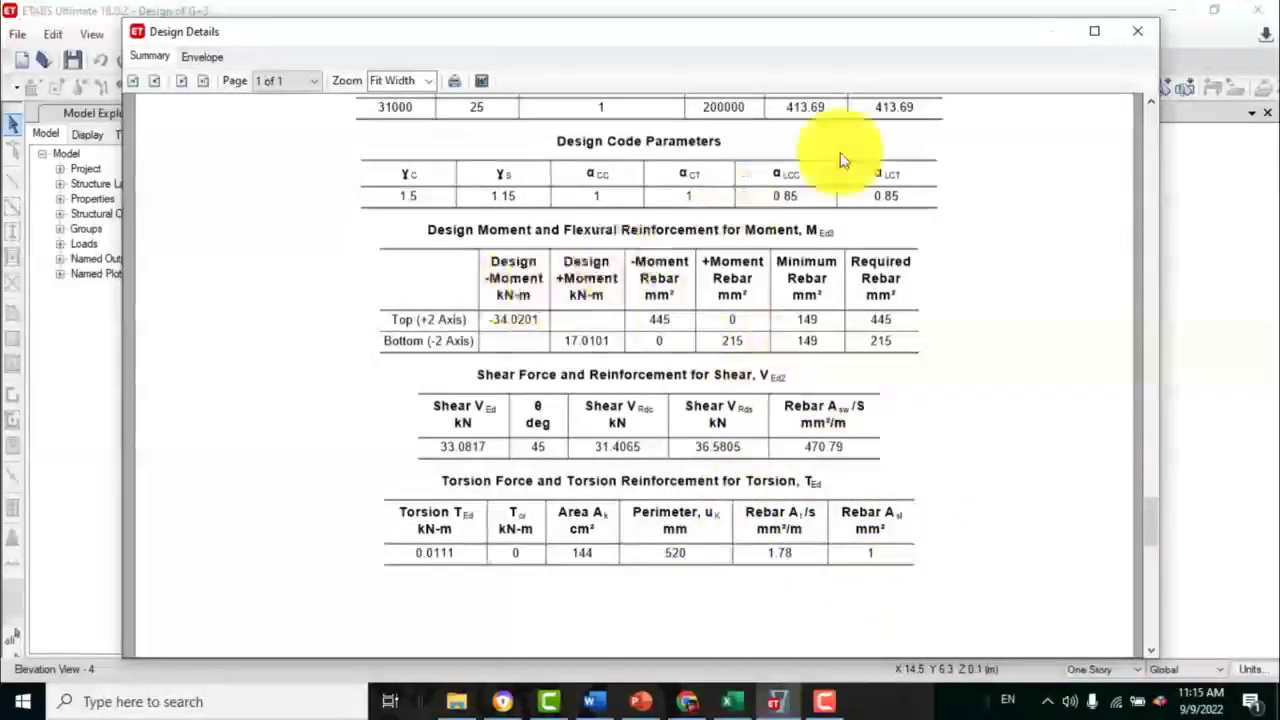
pyautogui.click(1145, 40)
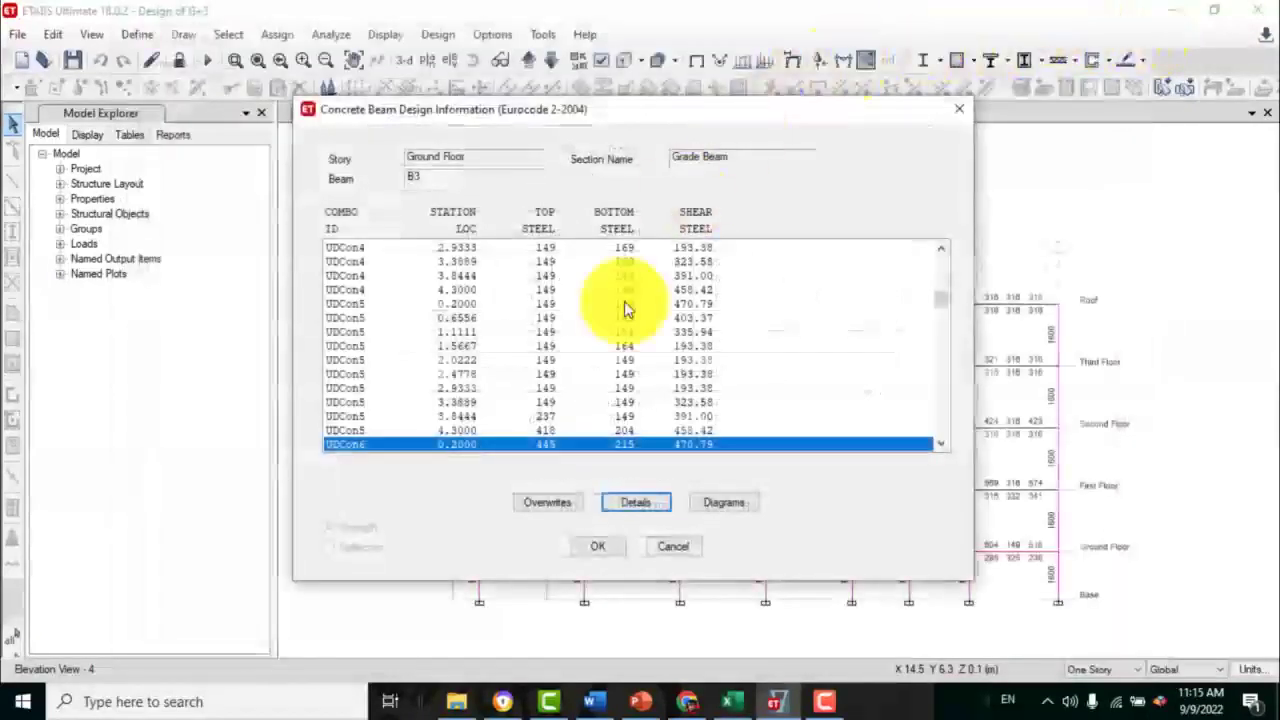
pyautogui.click(963, 118)
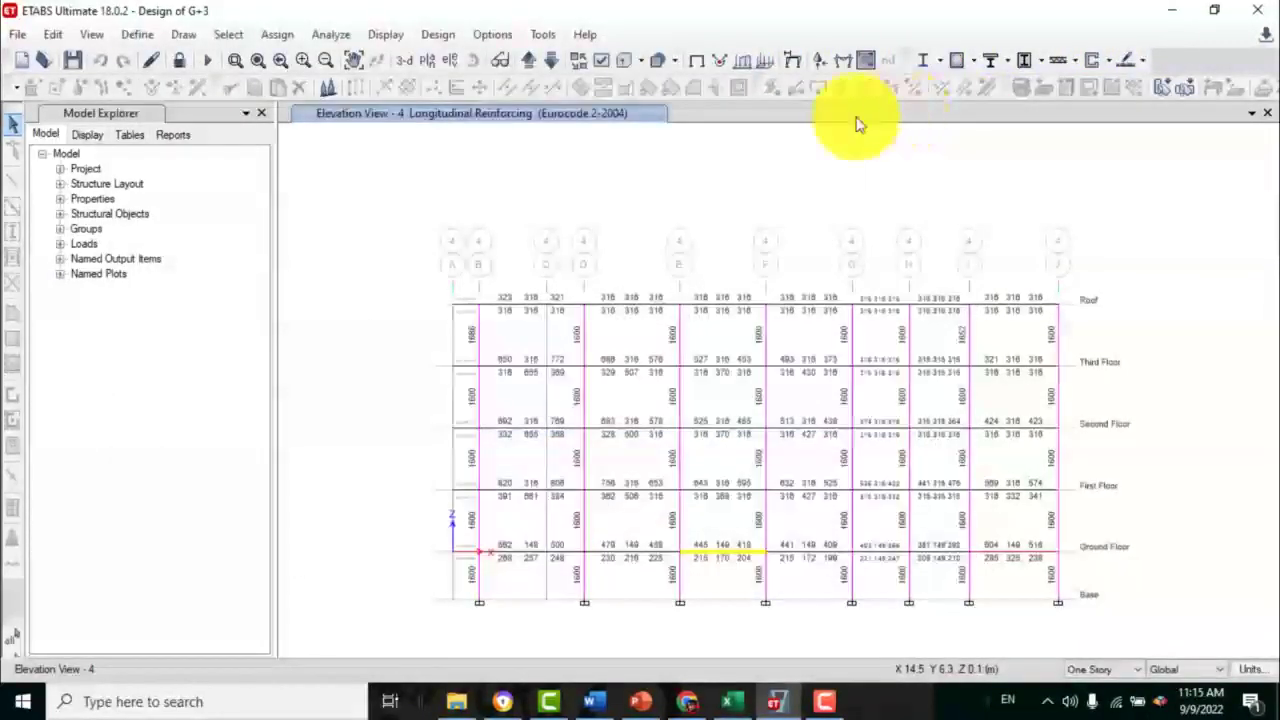
# - Check the concrete column design information for the first-floor column at grid E and close it
pyautogui.rightClick(679, 525)
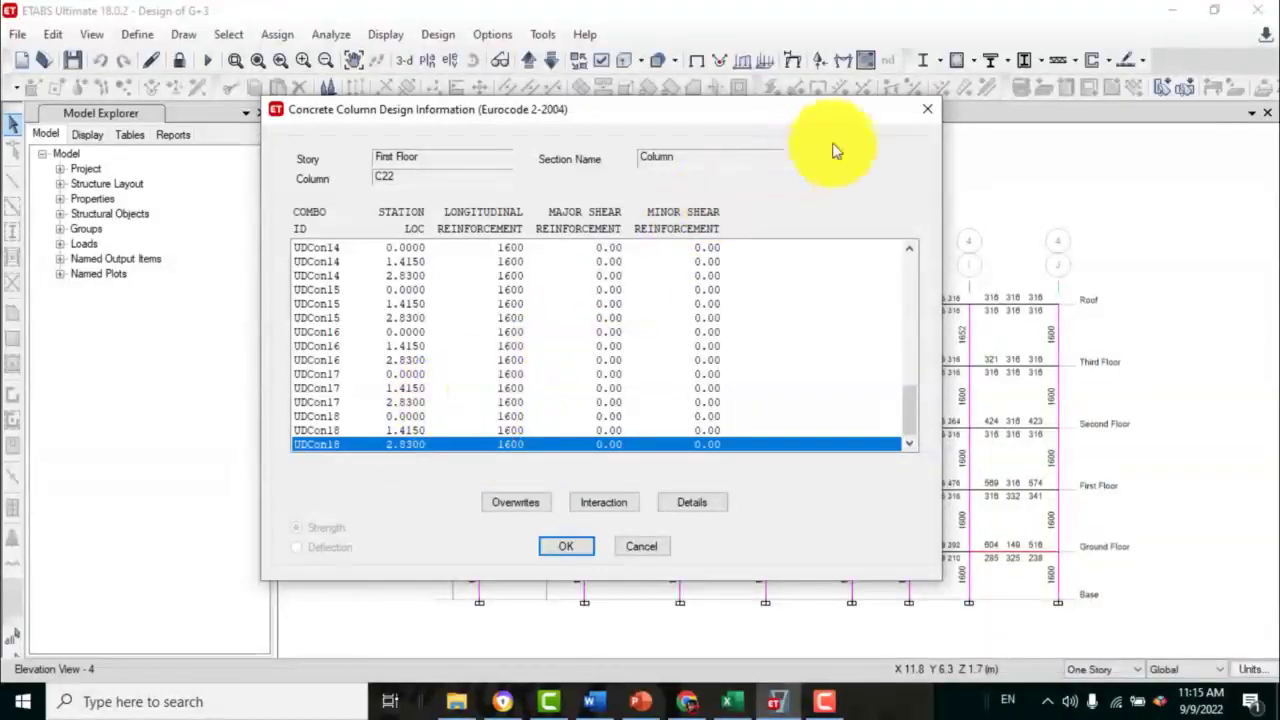
pyautogui.click(921, 117)
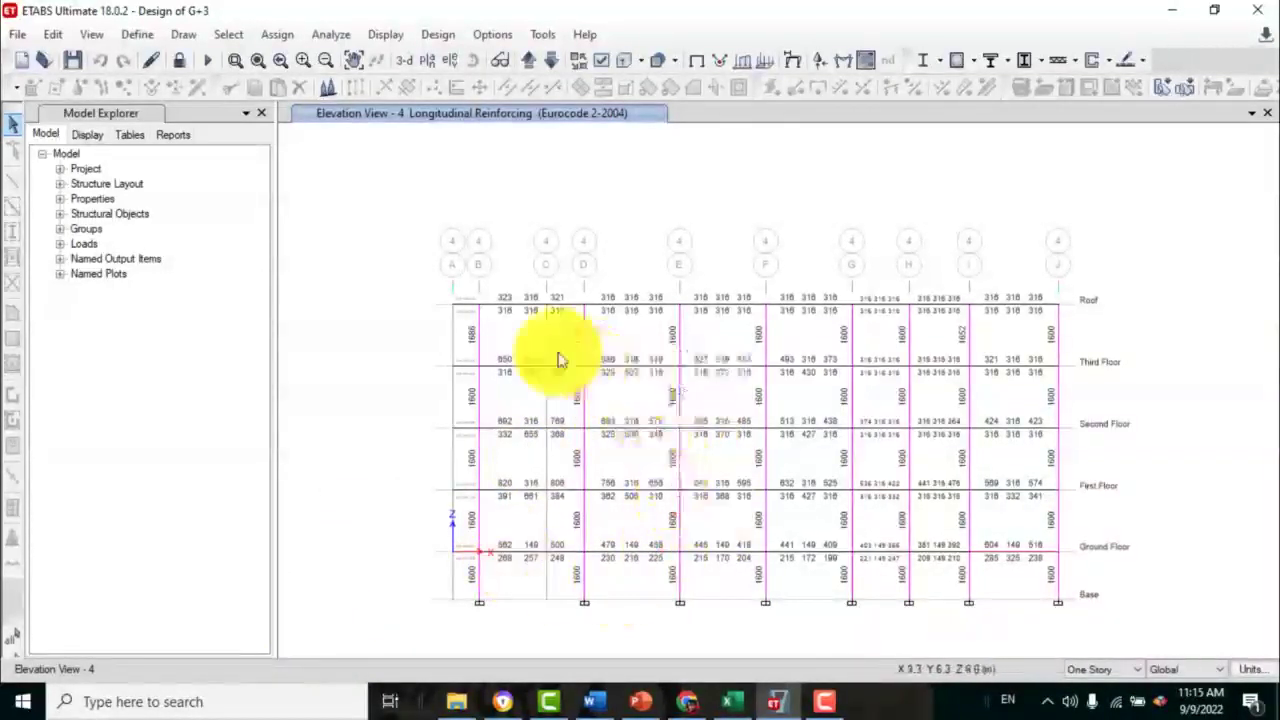
pyautogui.moveTo(639, 703)
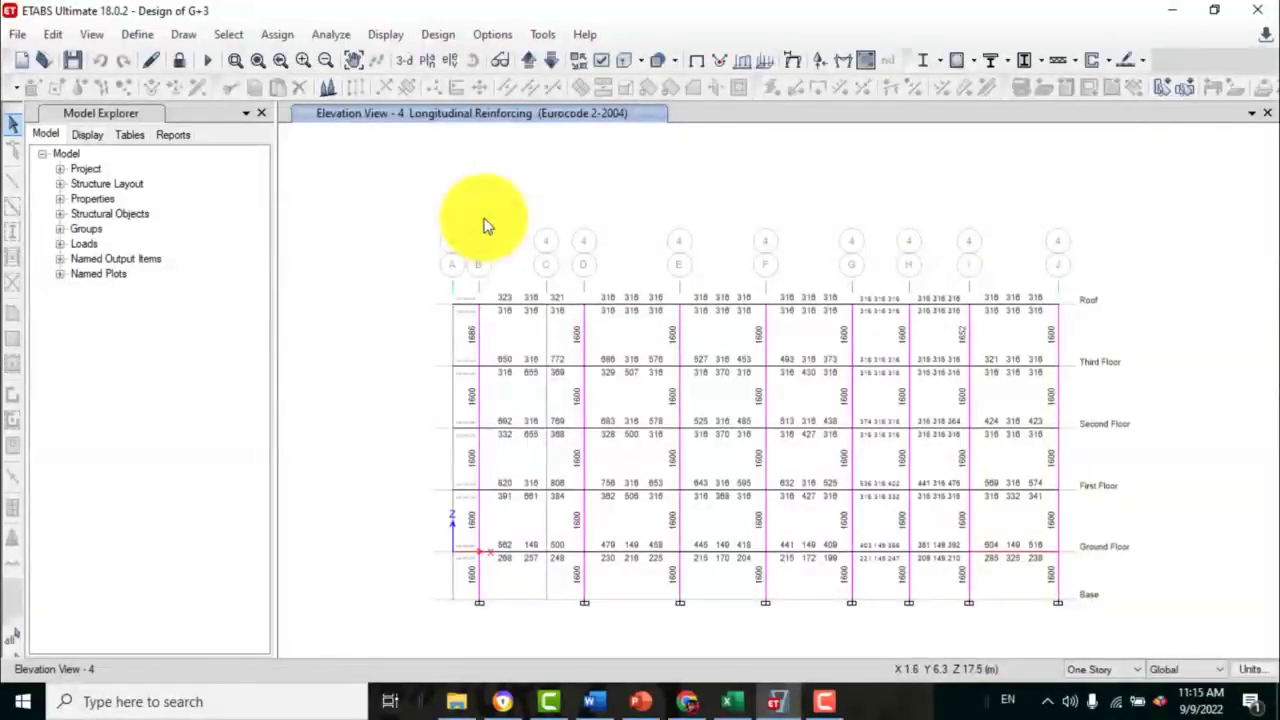
# - Run the concrete slab design for the building
pyautogui.click(433, 36)
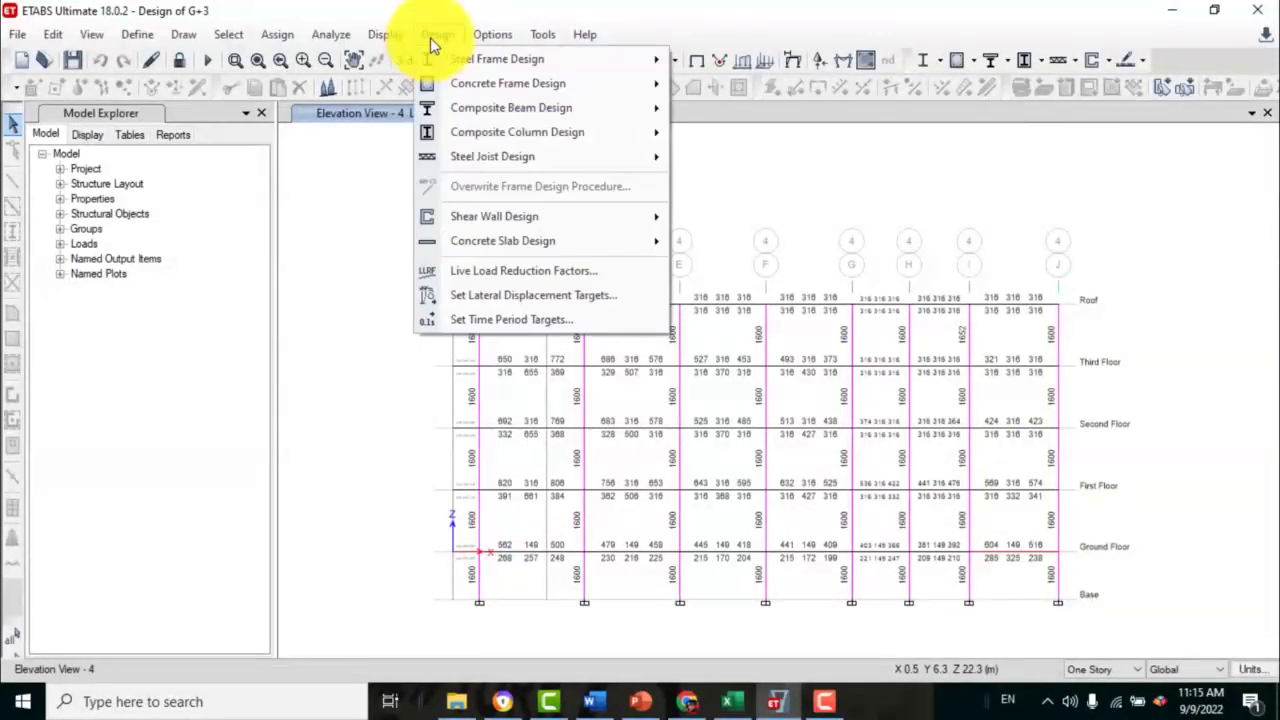
pyautogui.moveTo(509, 238)
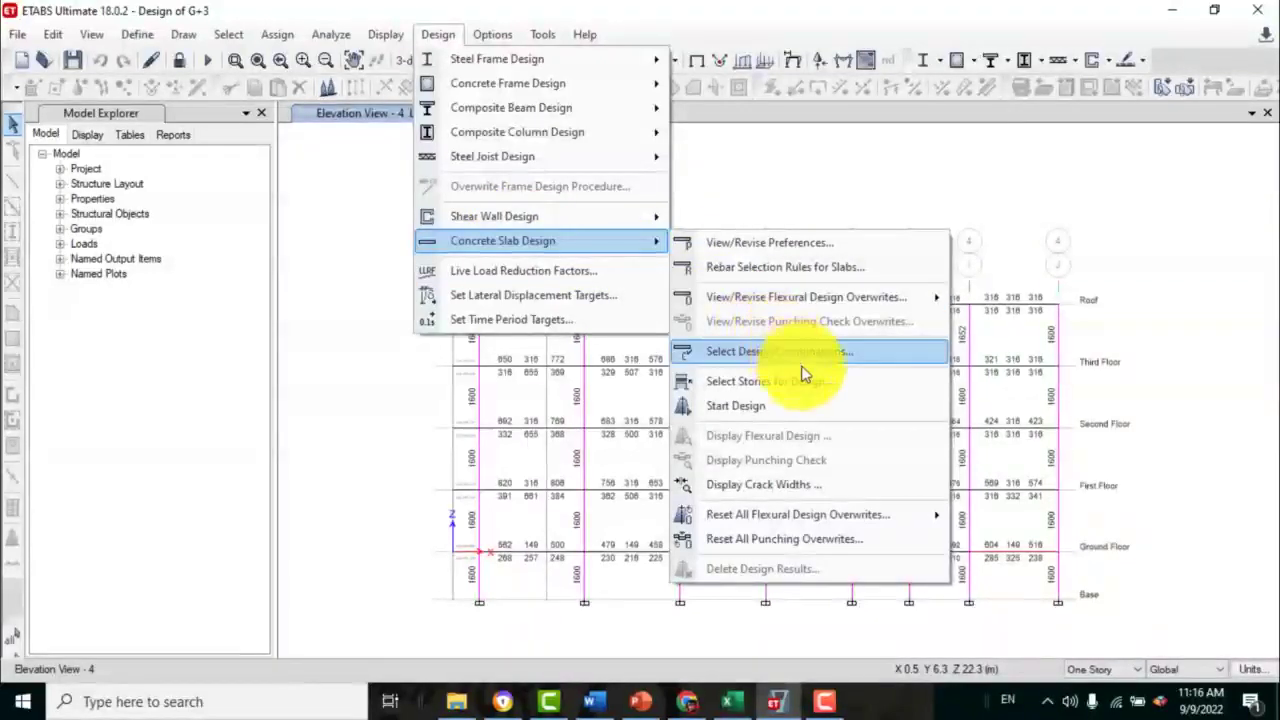
pyautogui.click(812, 411)
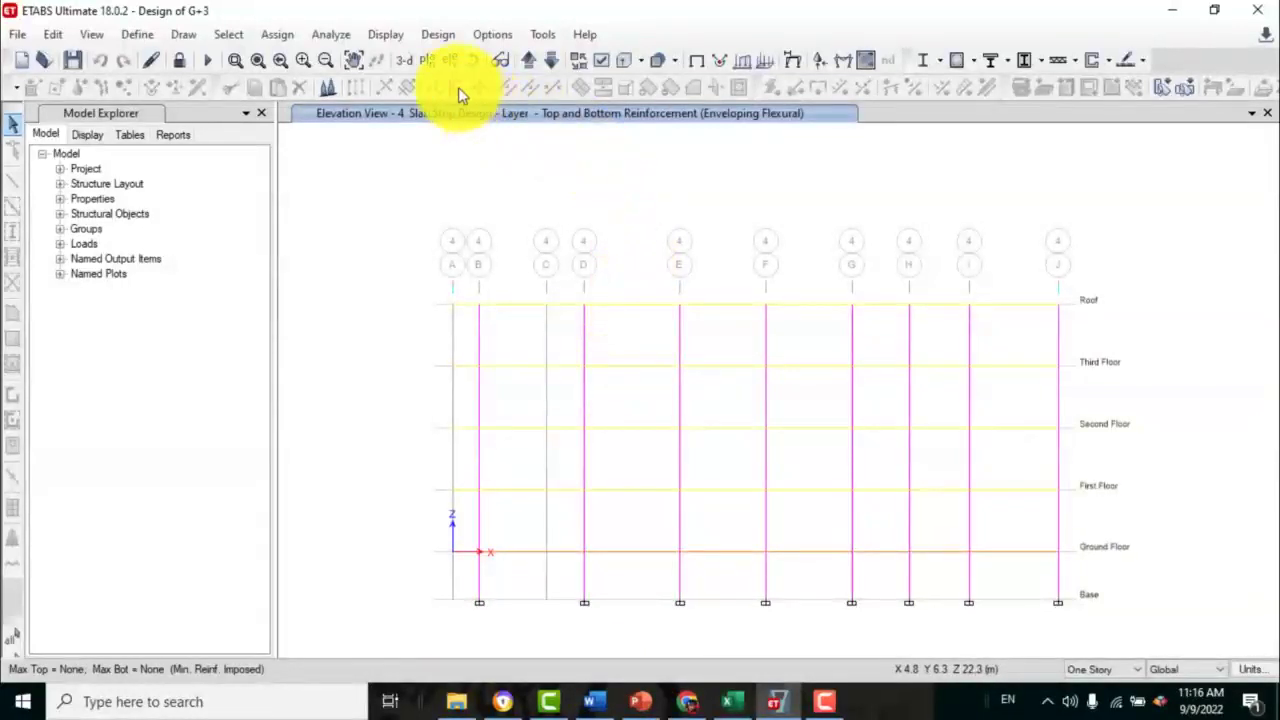
# - Show the slab strip design on the Third Floor plan view
pyautogui.click(430, 62)
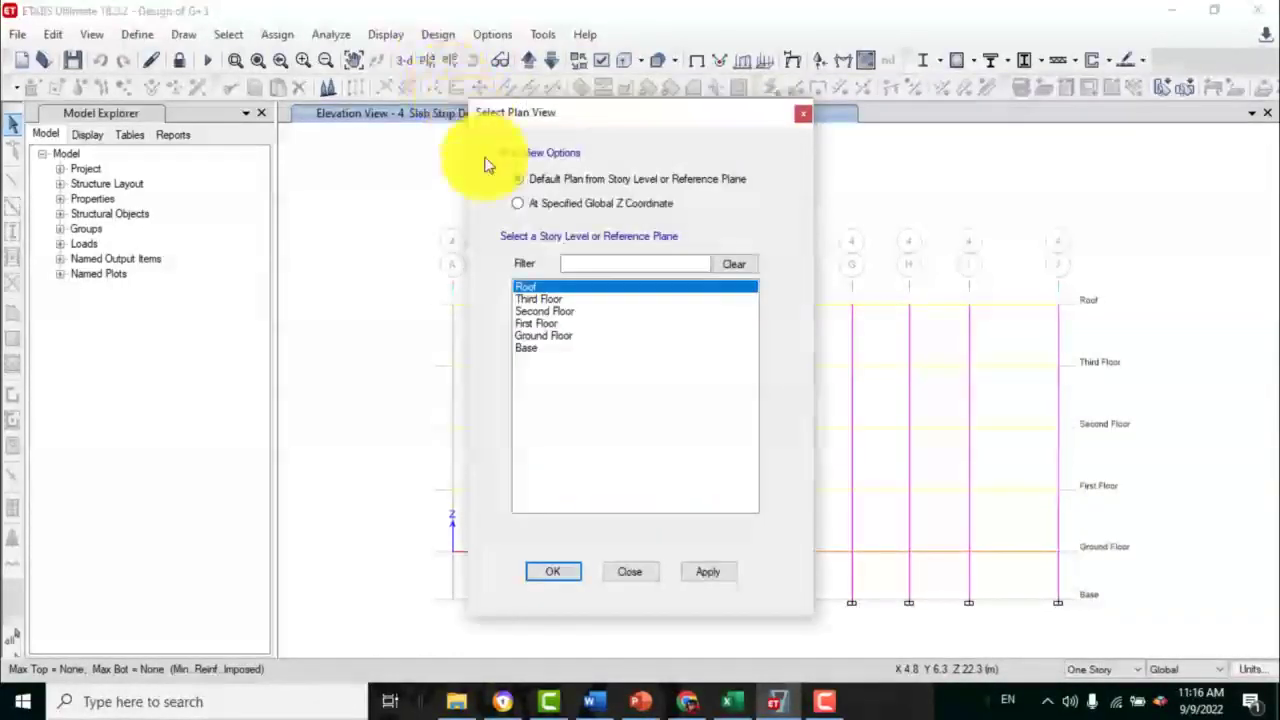
pyautogui.click(555, 300)
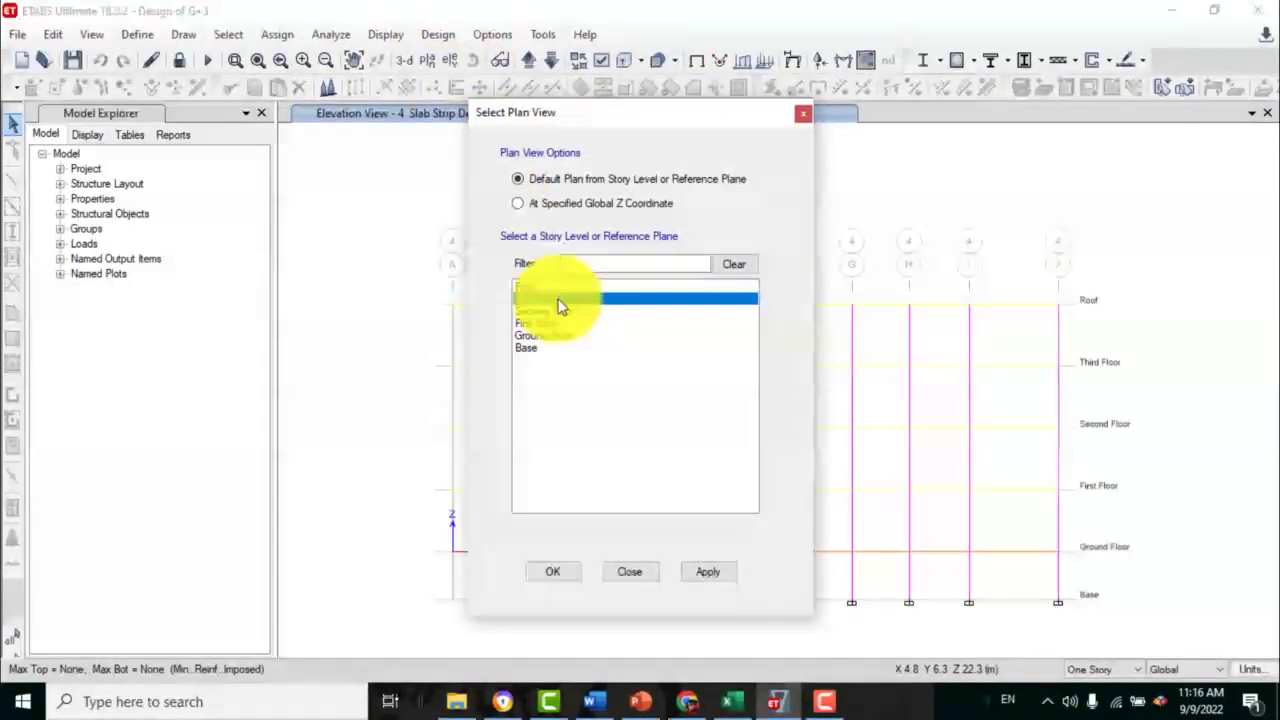
pyautogui.click(553, 572)
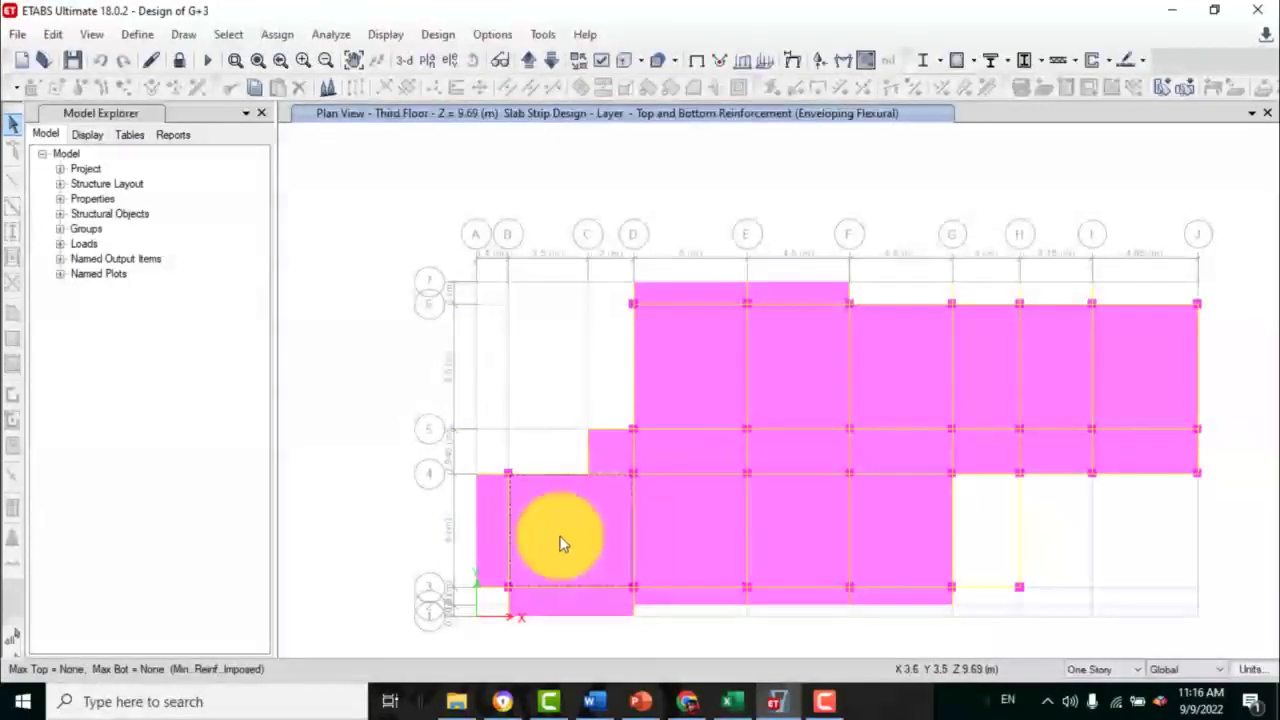
# - Open the flexural slab design display settings and keep the design basis as Strip Based
pyautogui.click(436, 34)
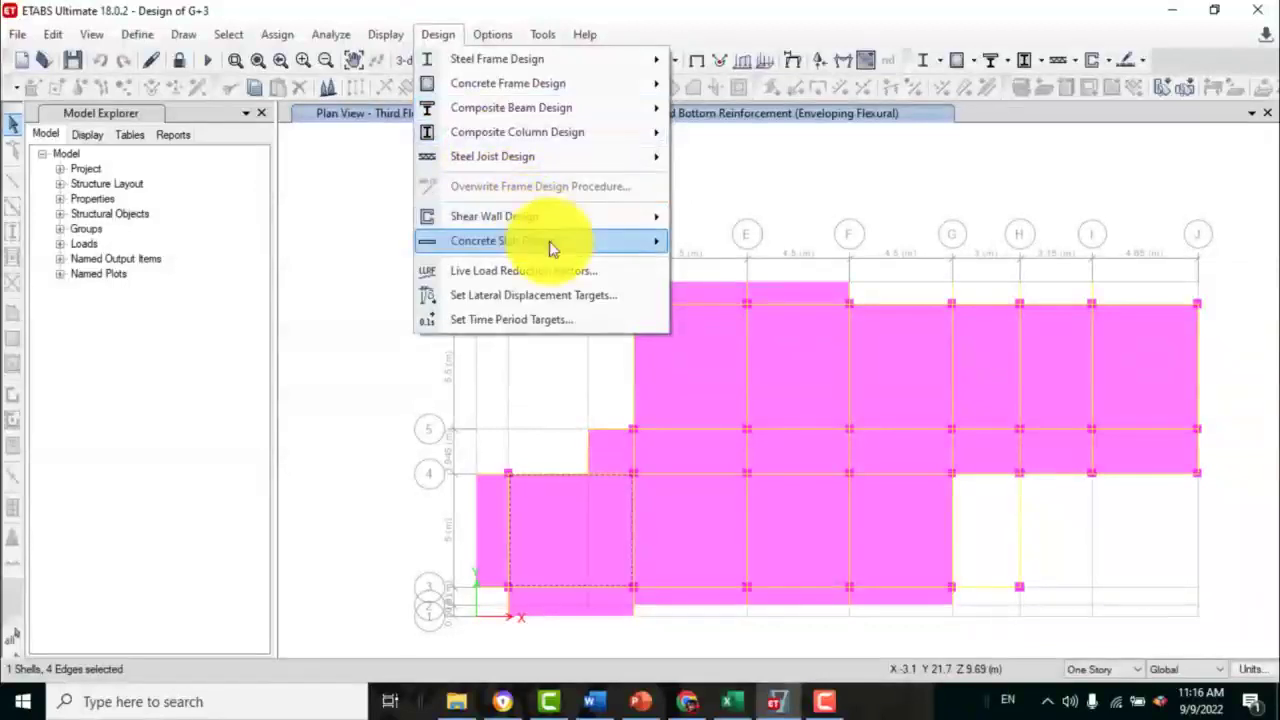
pyautogui.moveTo(549, 241)
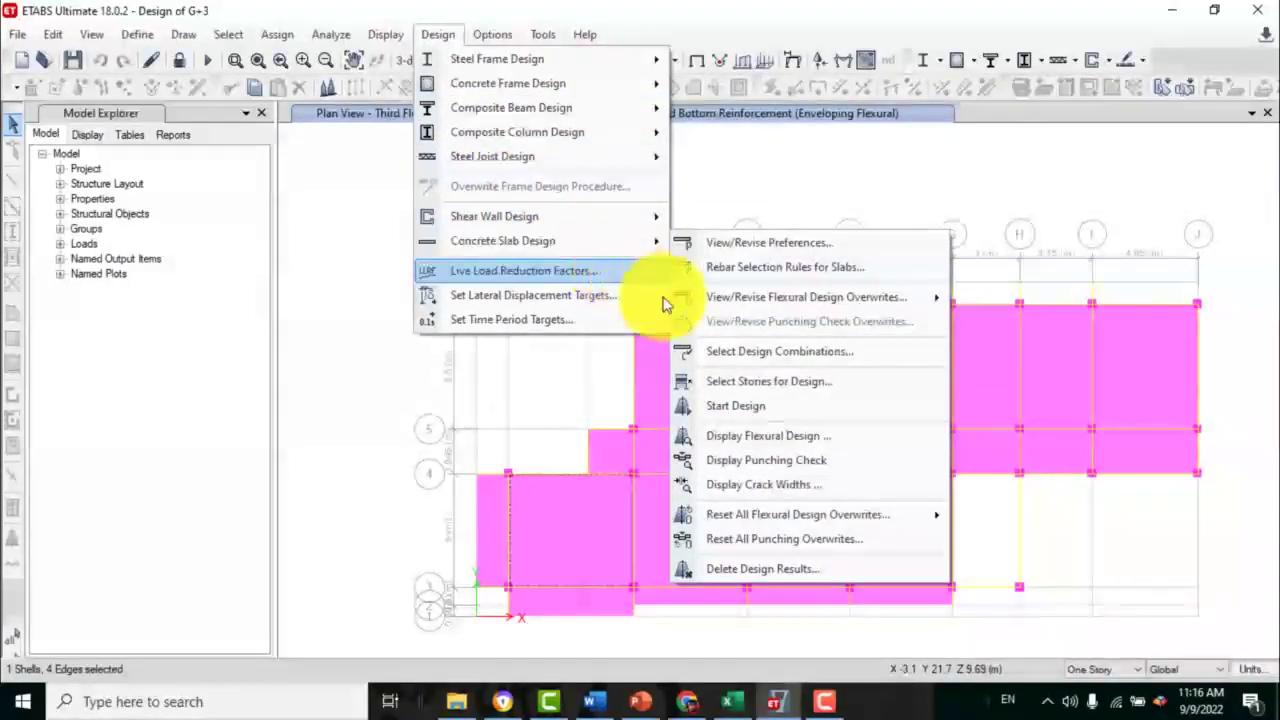
pyautogui.click(741, 442)
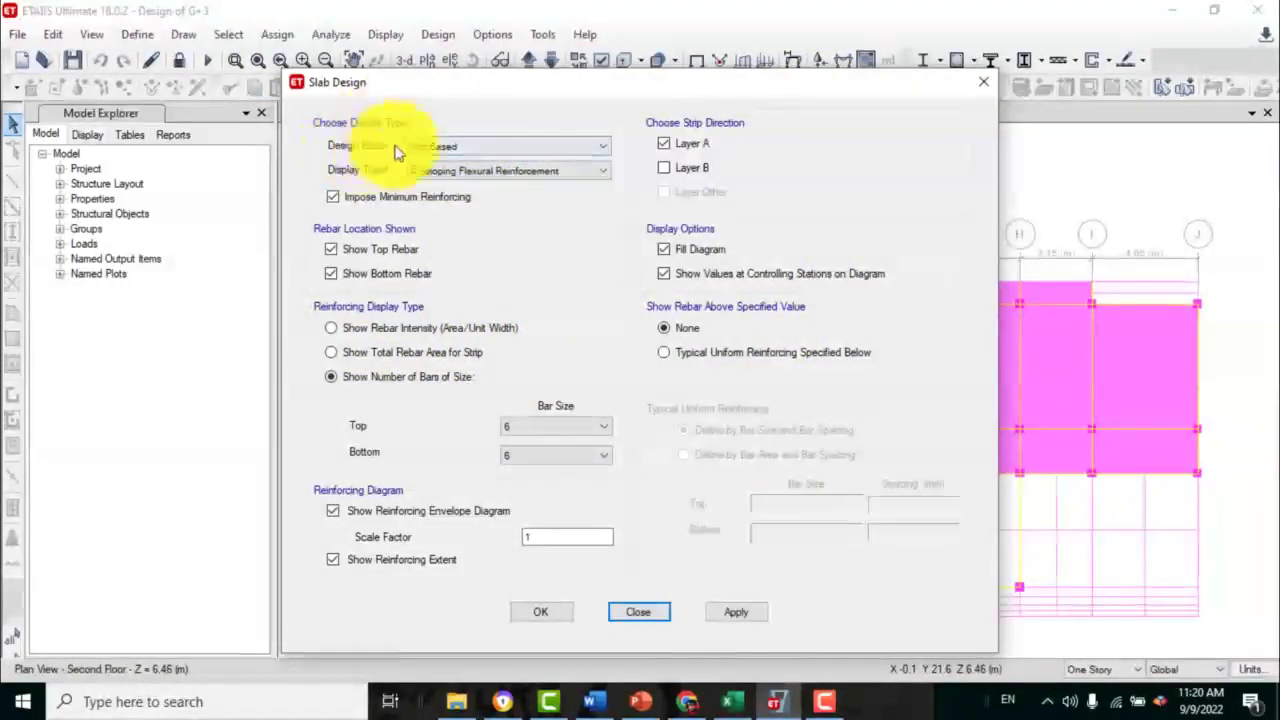
pyautogui.click(499, 152)
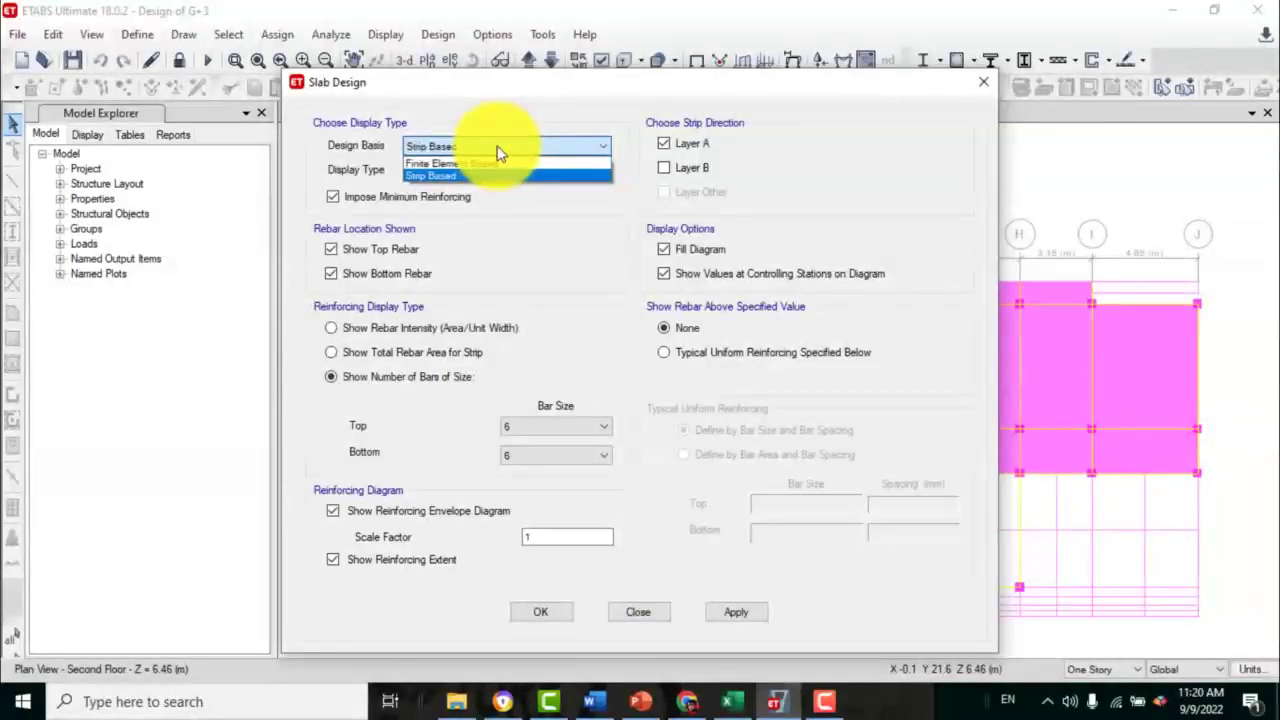
pyautogui.click(499, 152)
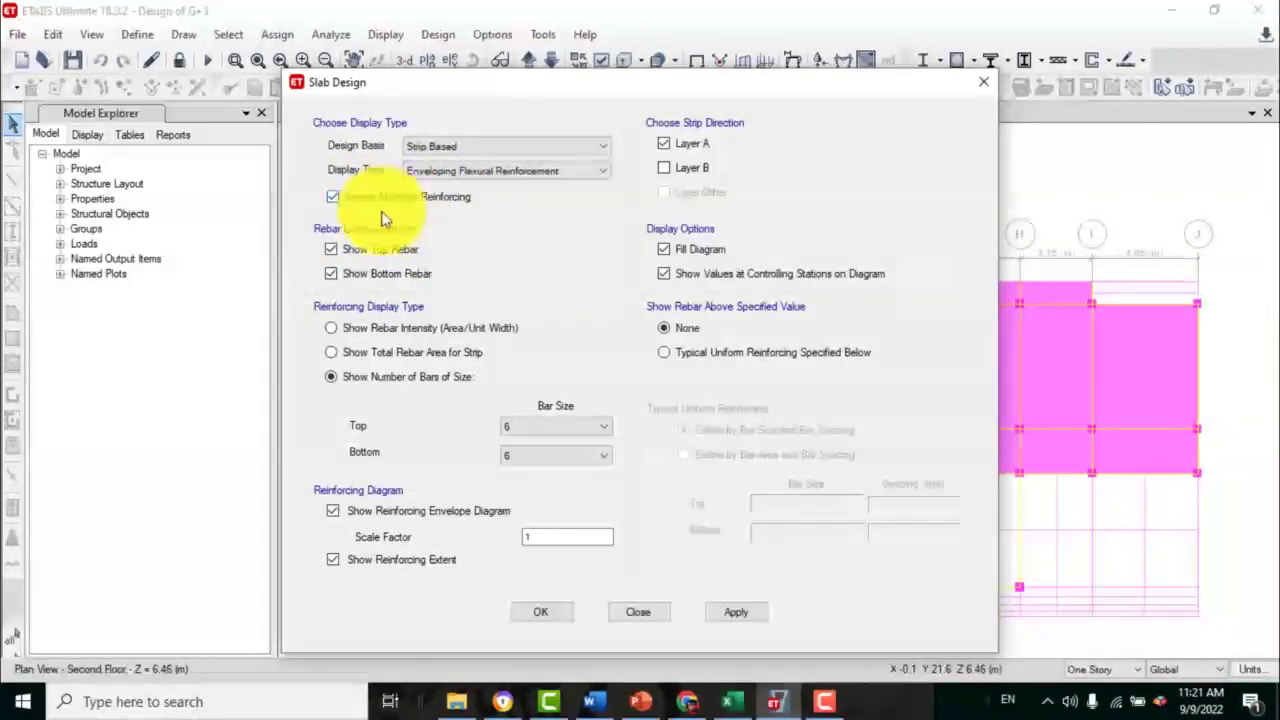
# - Show only the top rebar for Layer A as total rebar area for strip and apply it to the Second Floor plan
pyautogui.click(340, 274)
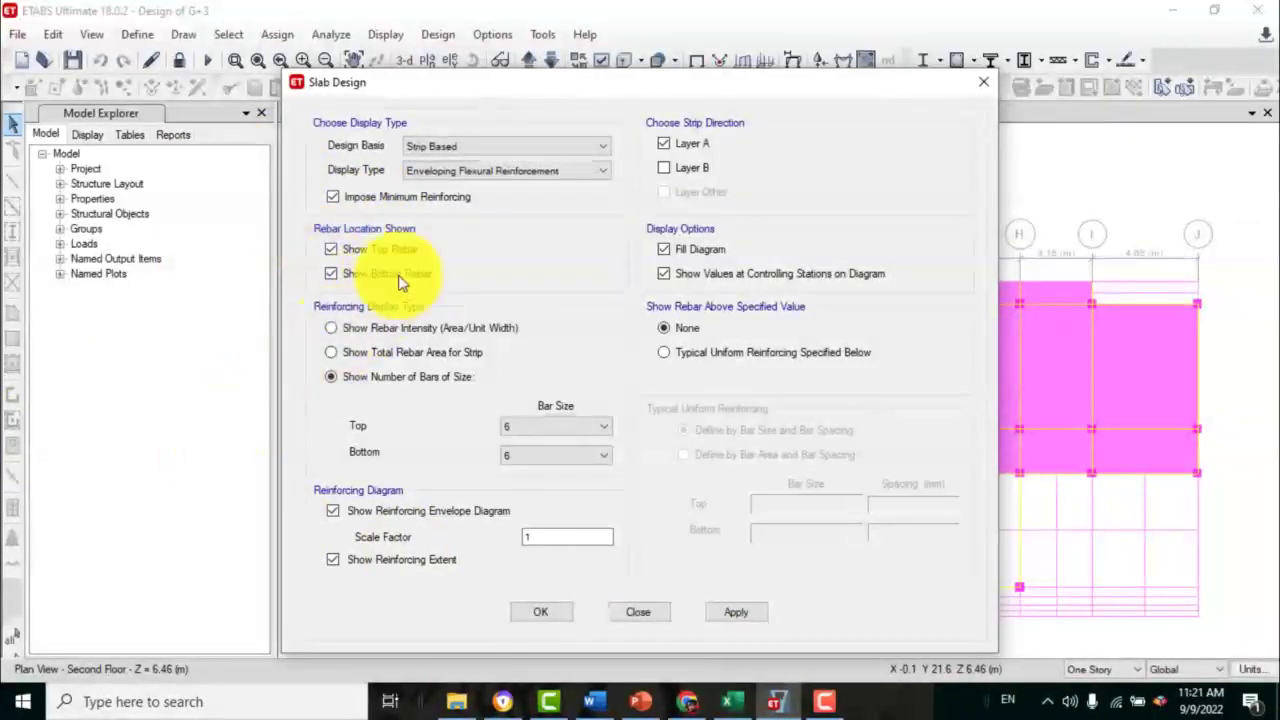
pyautogui.click(400, 250)
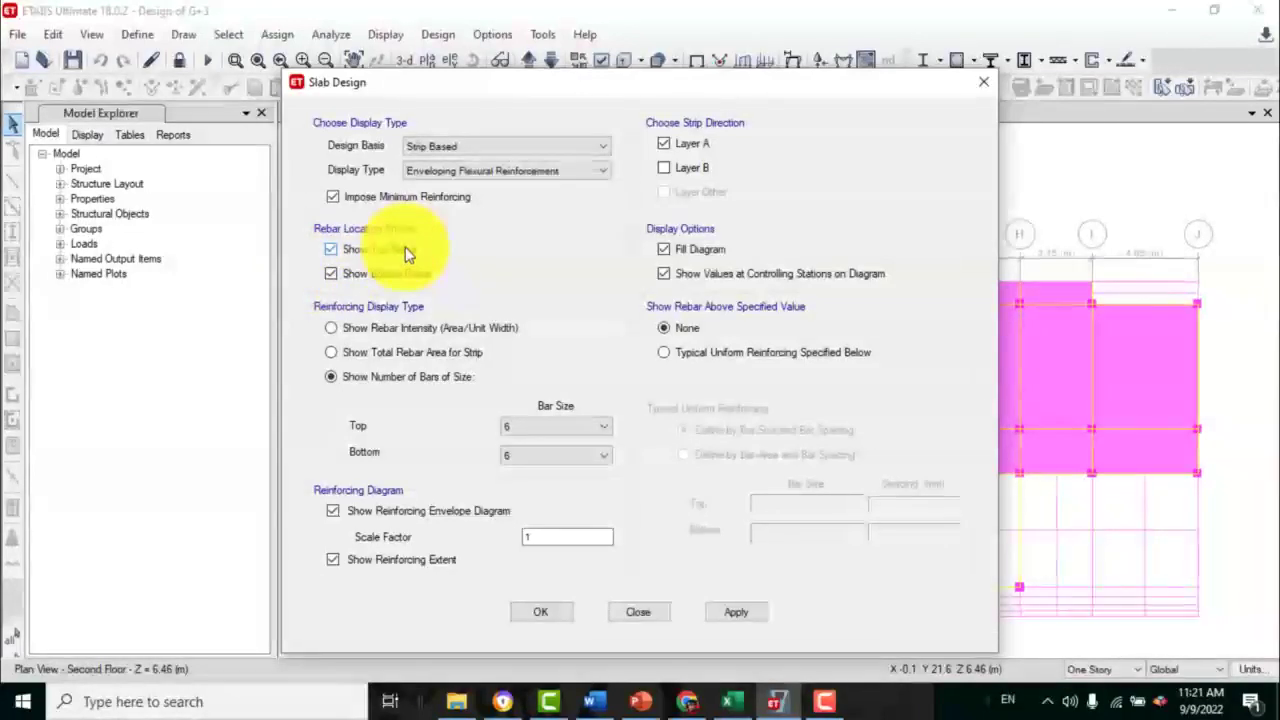
pyautogui.click(337, 284)
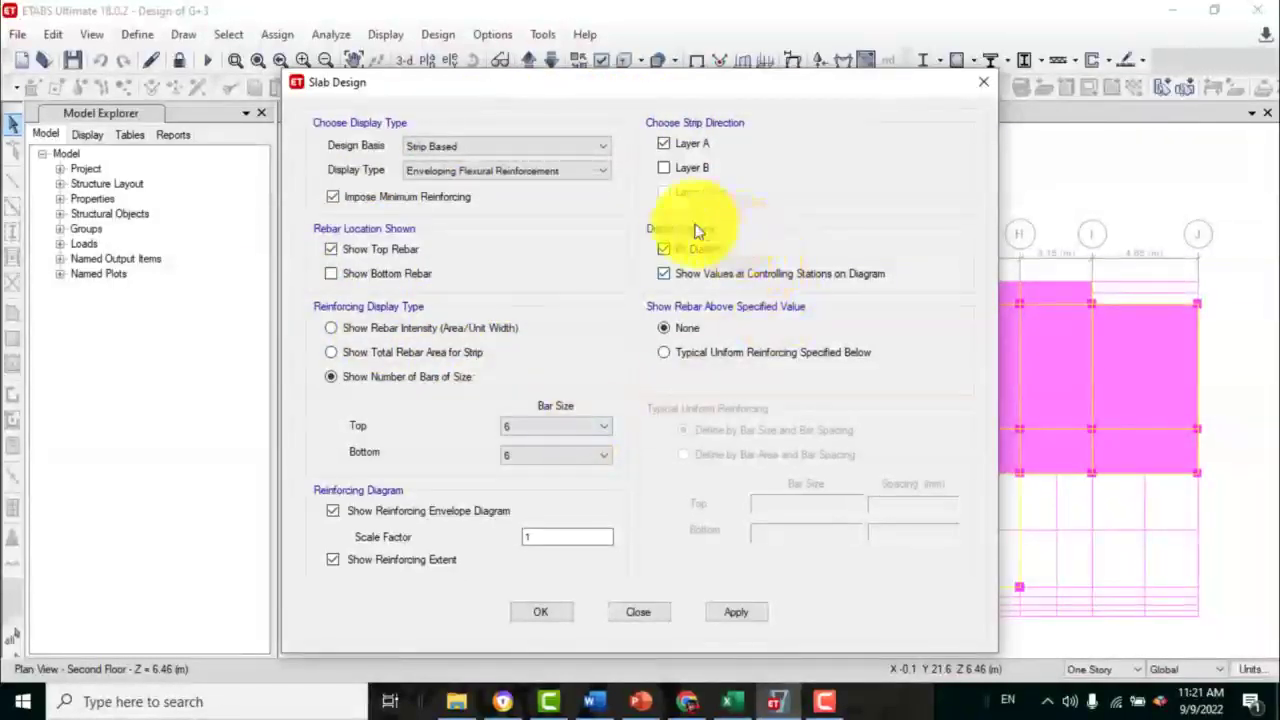
pyautogui.click(666, 273)
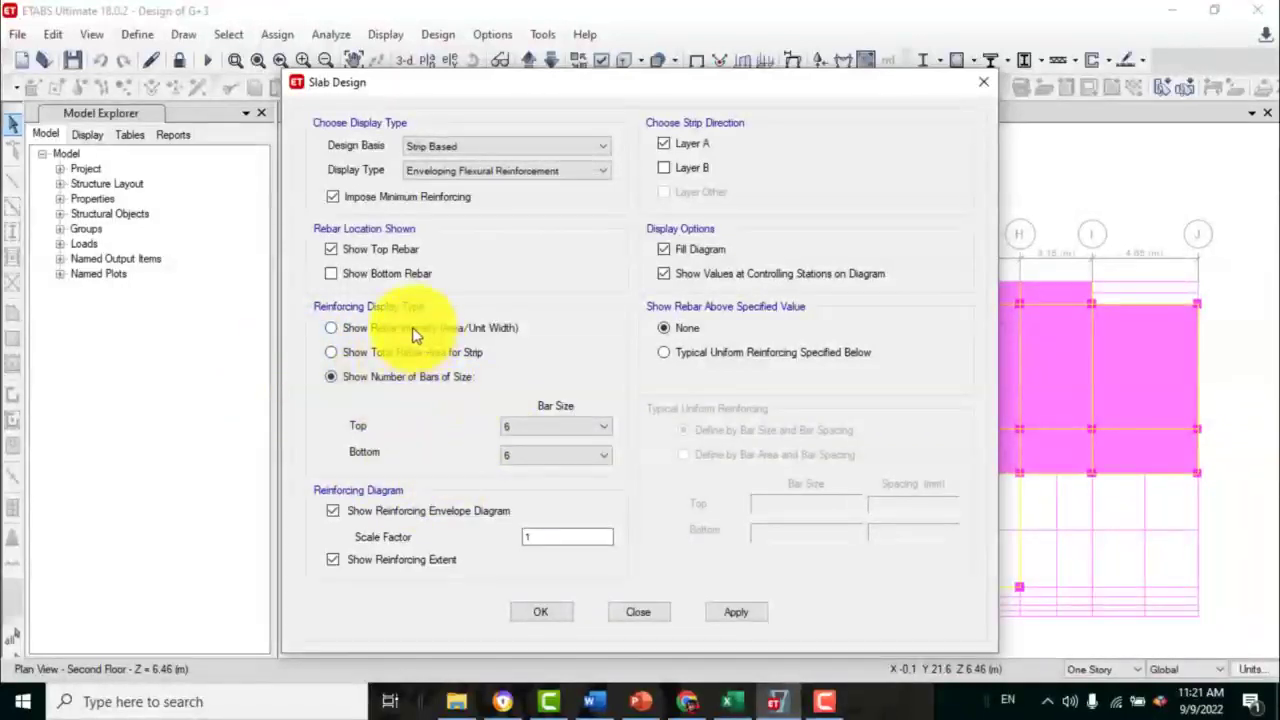
pyautogui.click(356, 356)
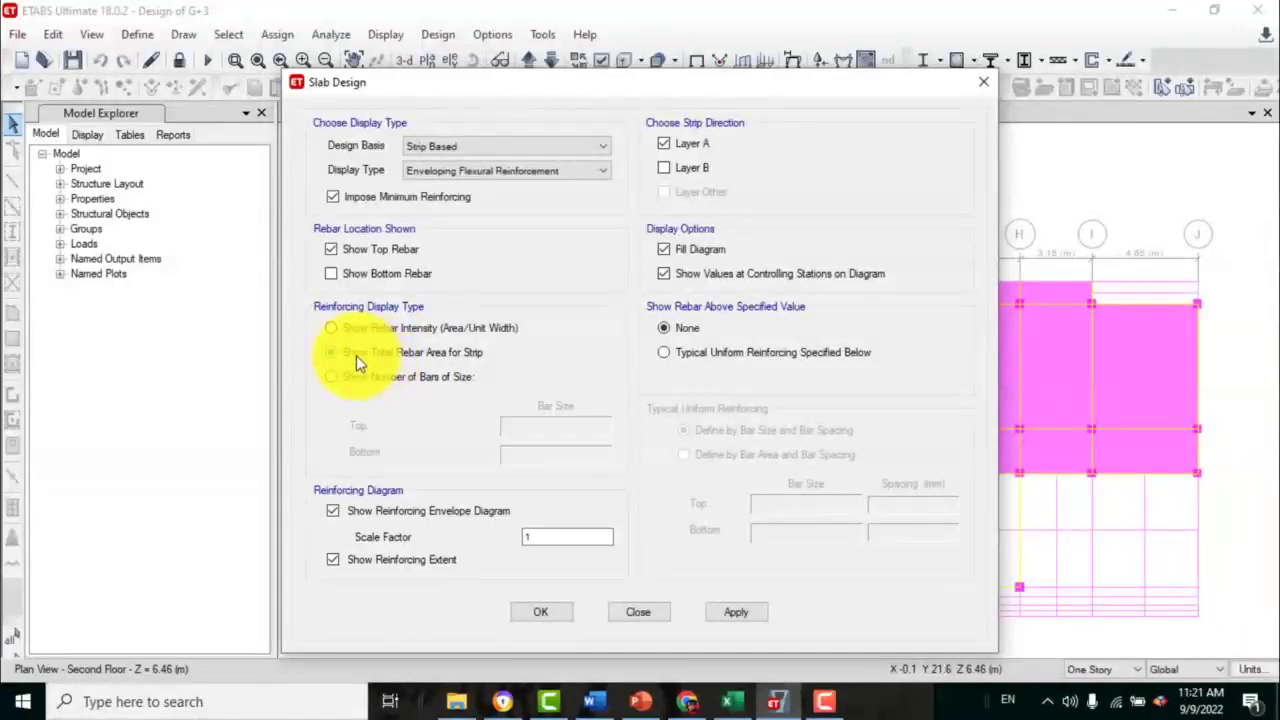
pyautogui.click(728, 611)
# - Examine the Layer A top reinforcement area diagram on the Second Floor plan with the slab design settings moved aside
pyautogui.moveTo(817, 84); pyautogui.dragTo(222, 204)
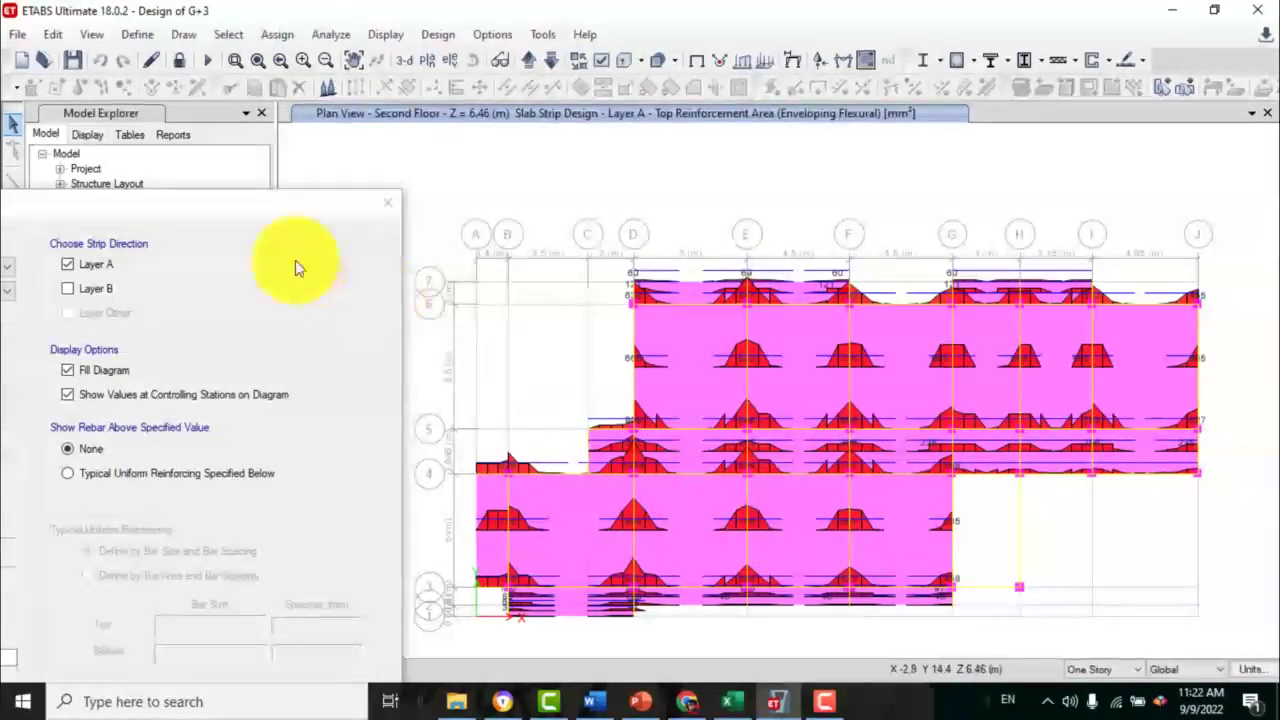
pyautogui.moveTo(266, 206); pyautogui.dragTo(835, 23)
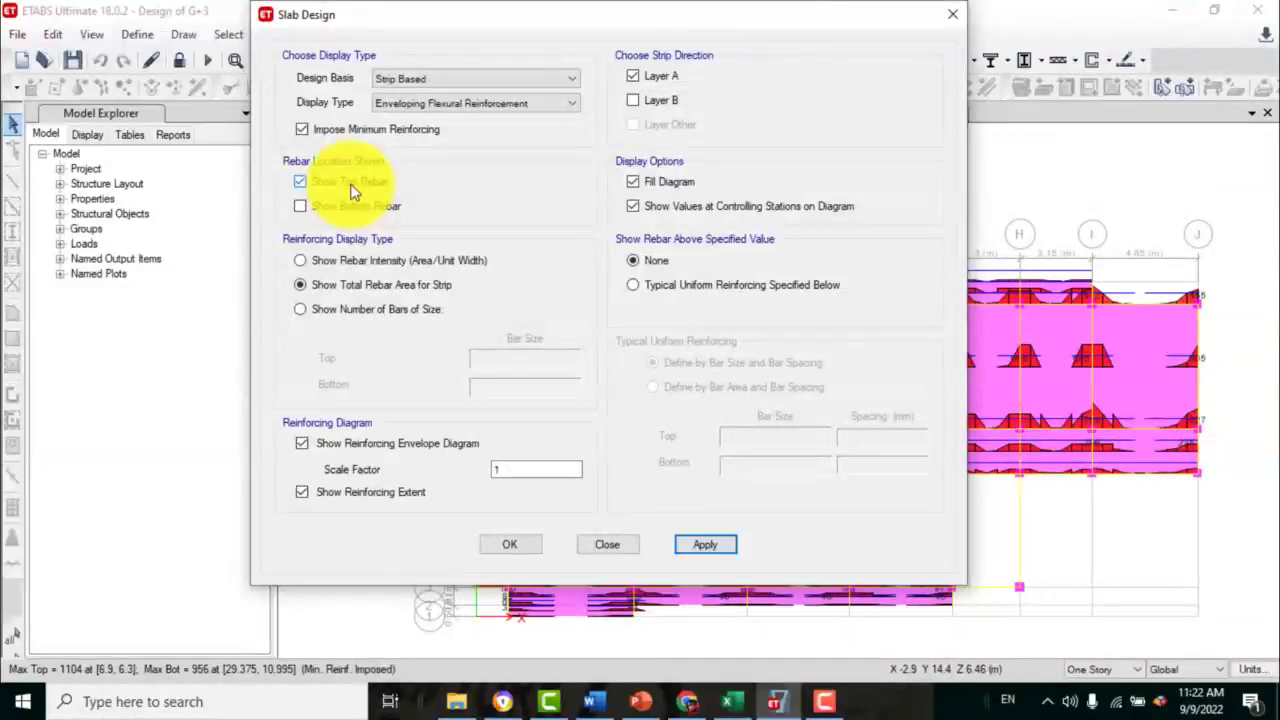
pyautogui.moveTo(660, 18); pyautogui.dragTo(116, 144)
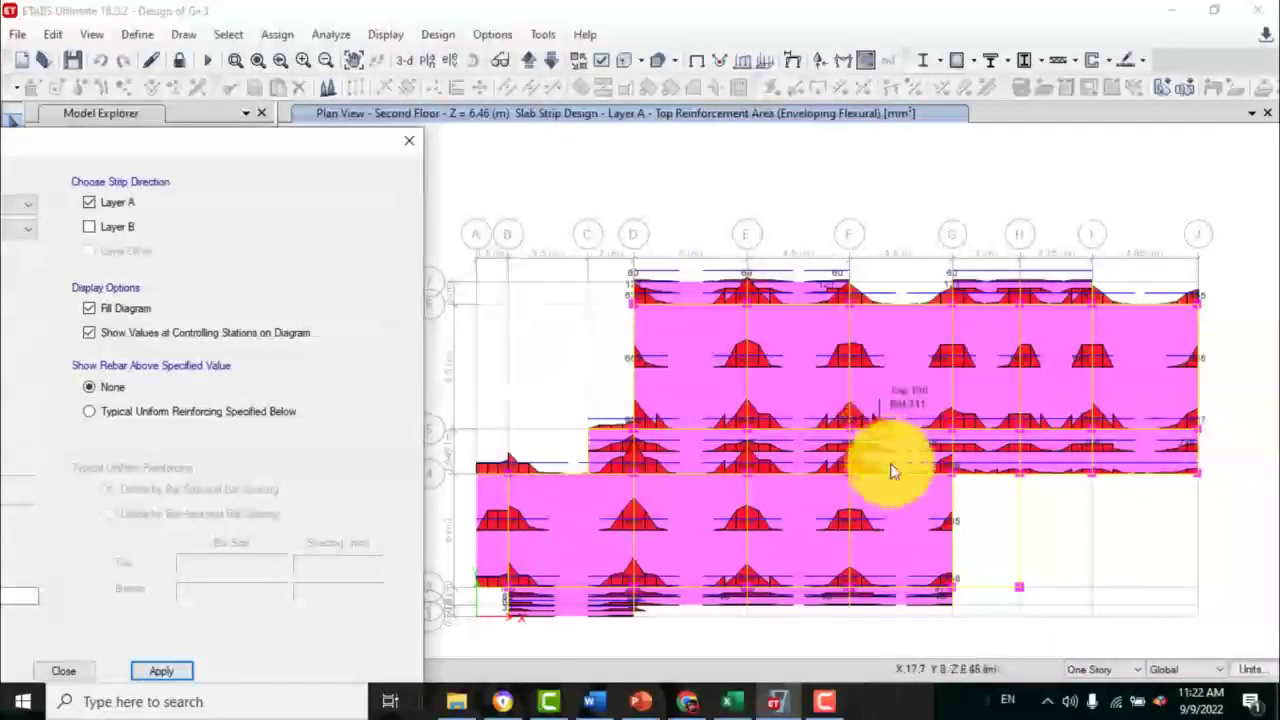
pyautogui.moveTo(129, 143); pyautogui.dragTo(520, 9)
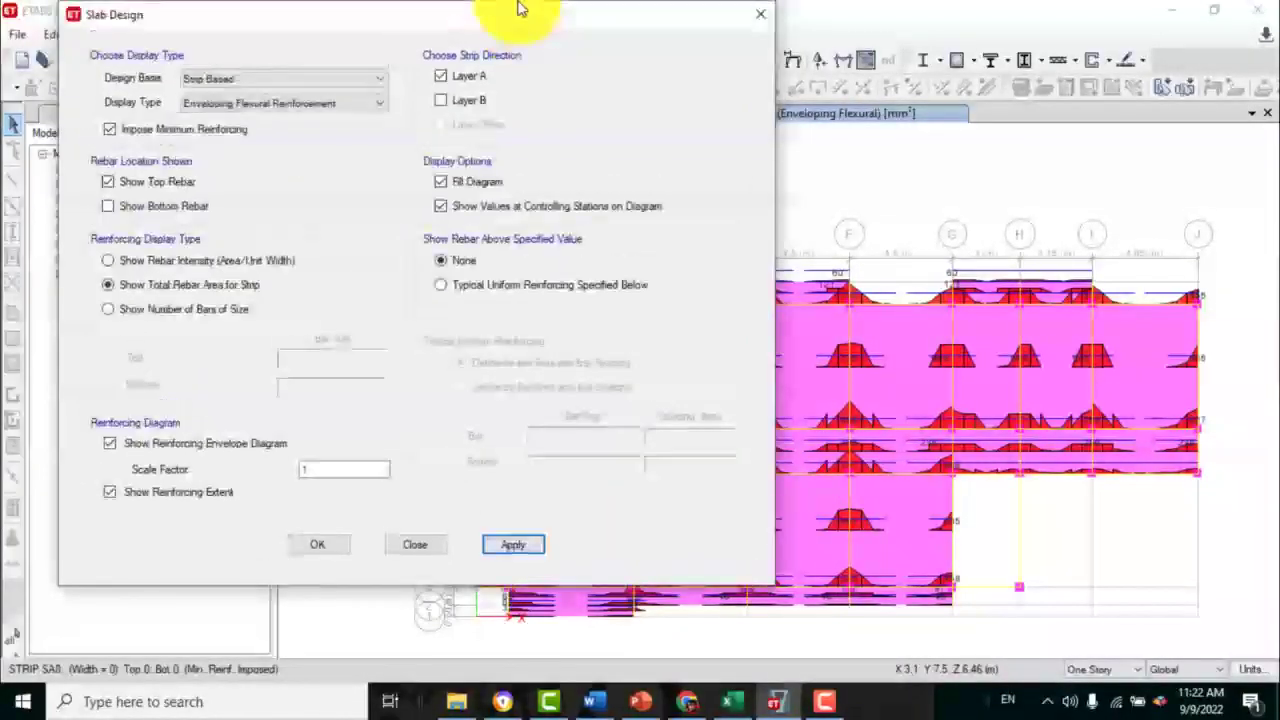
# - Display both top and bottom slab rebar as number of bars, using size 12 for each, and apply it to the plan
pyautogui.click(180, 312)
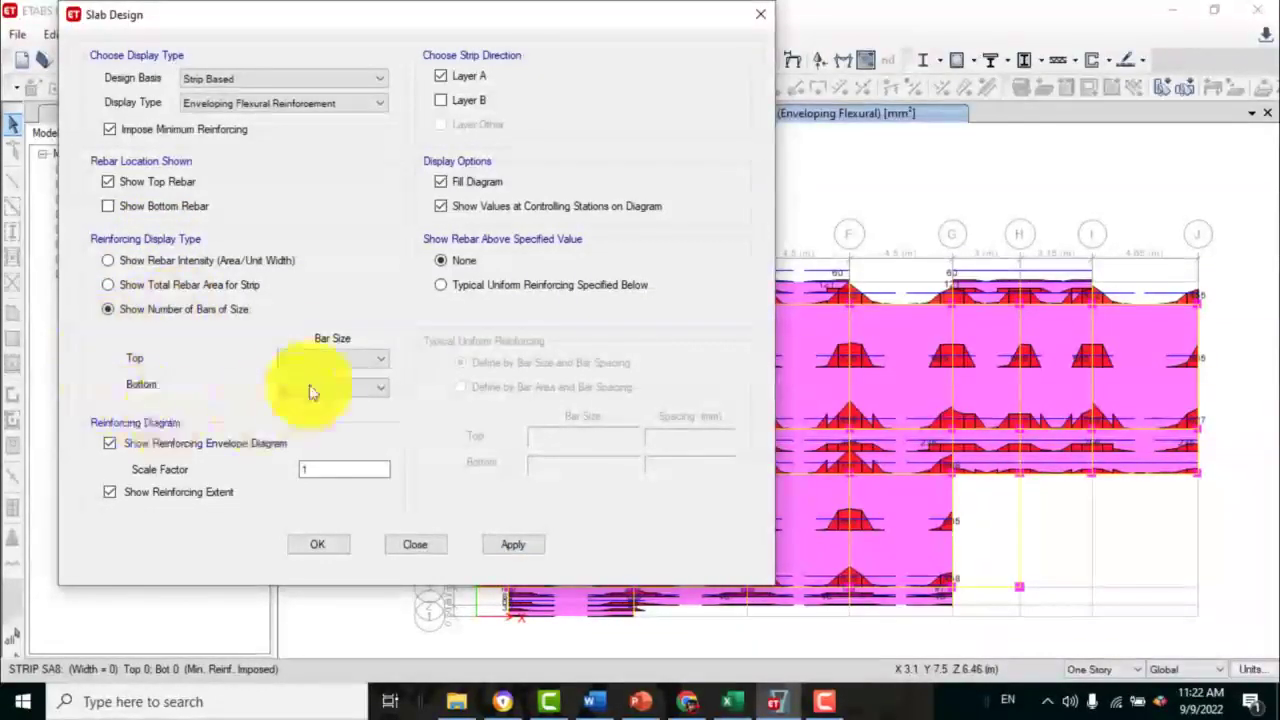
pyautogui.click(381, 364)
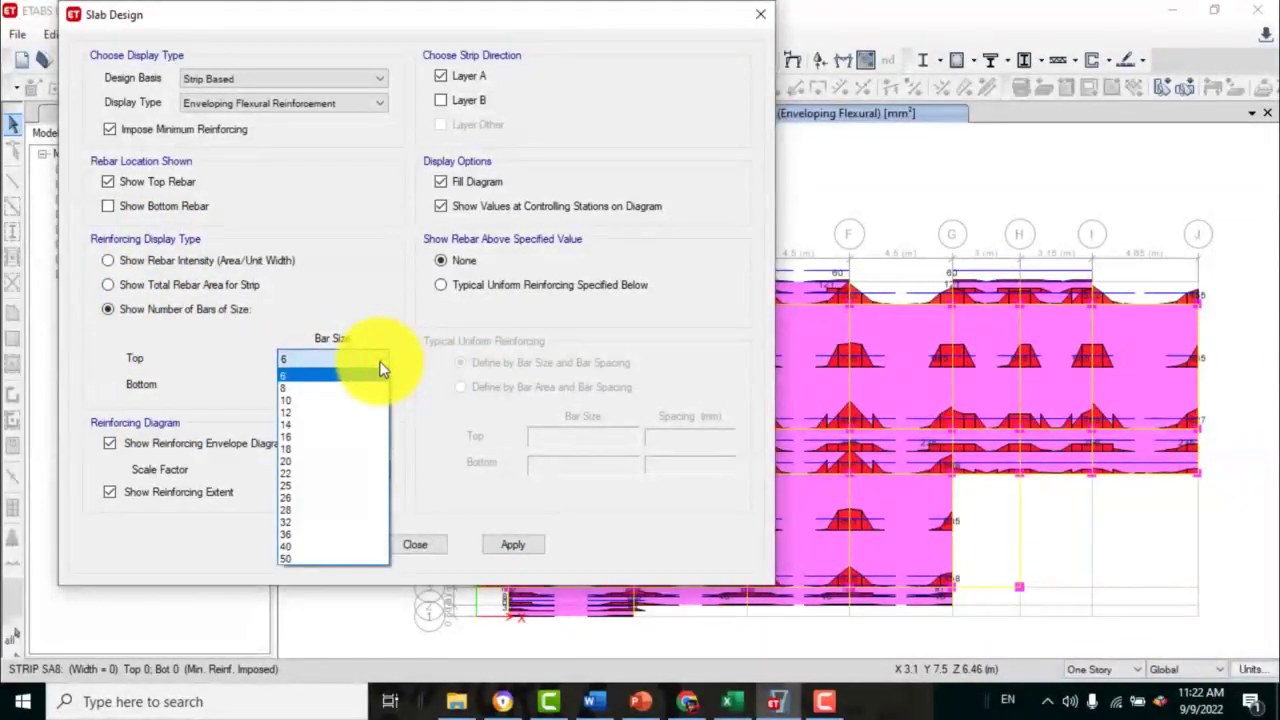
pyautogui.click(290, 412)
pyautogui.click(349, 388)
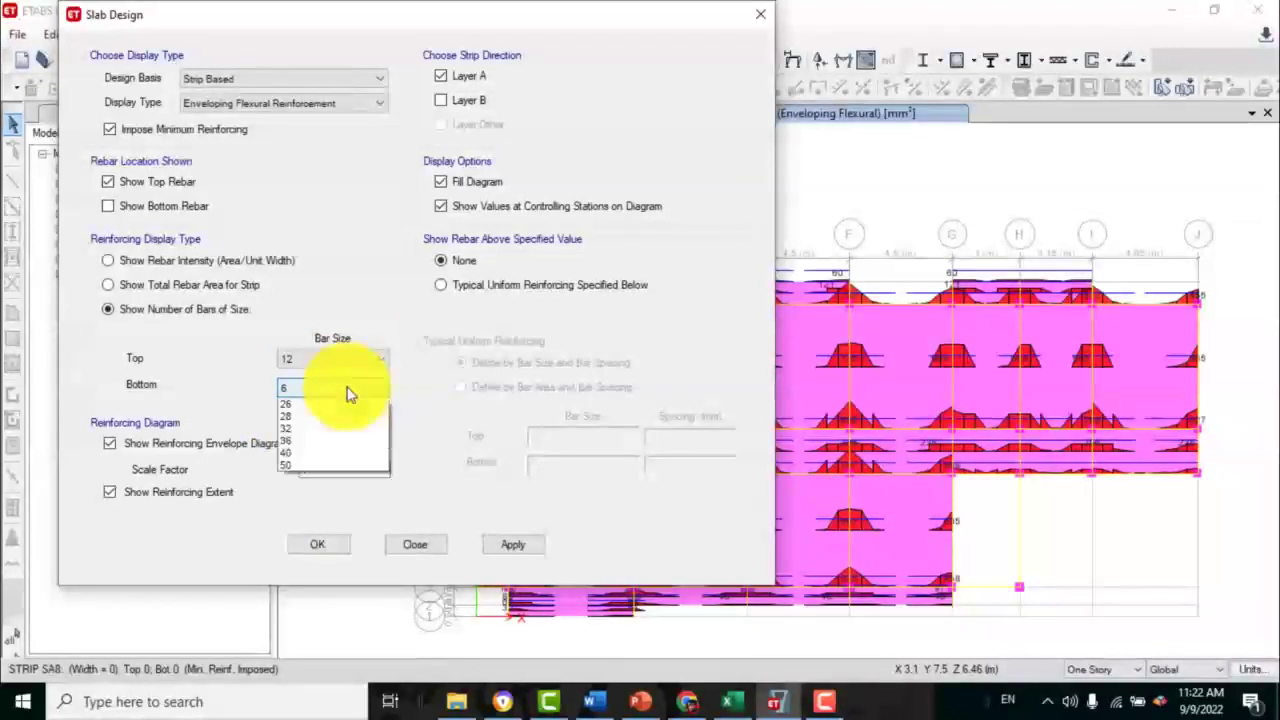
pyautogui.click(306, 442)
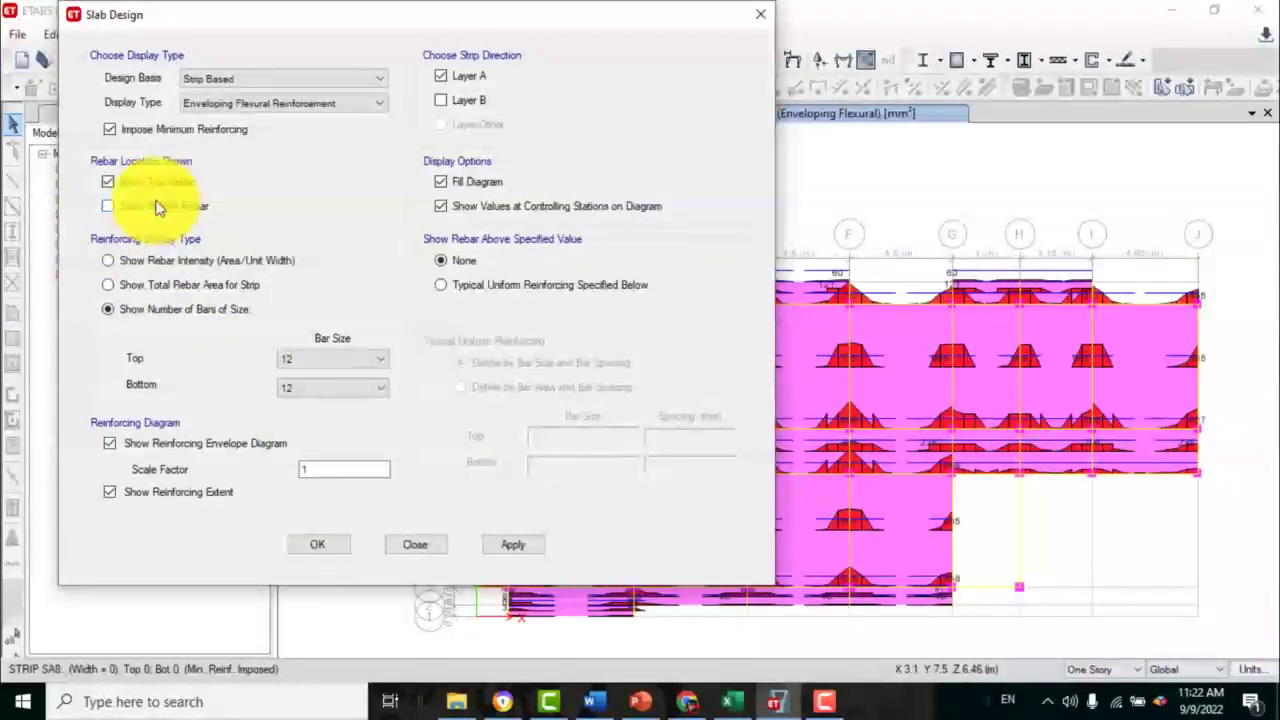
pyautogui.click(490, 548)
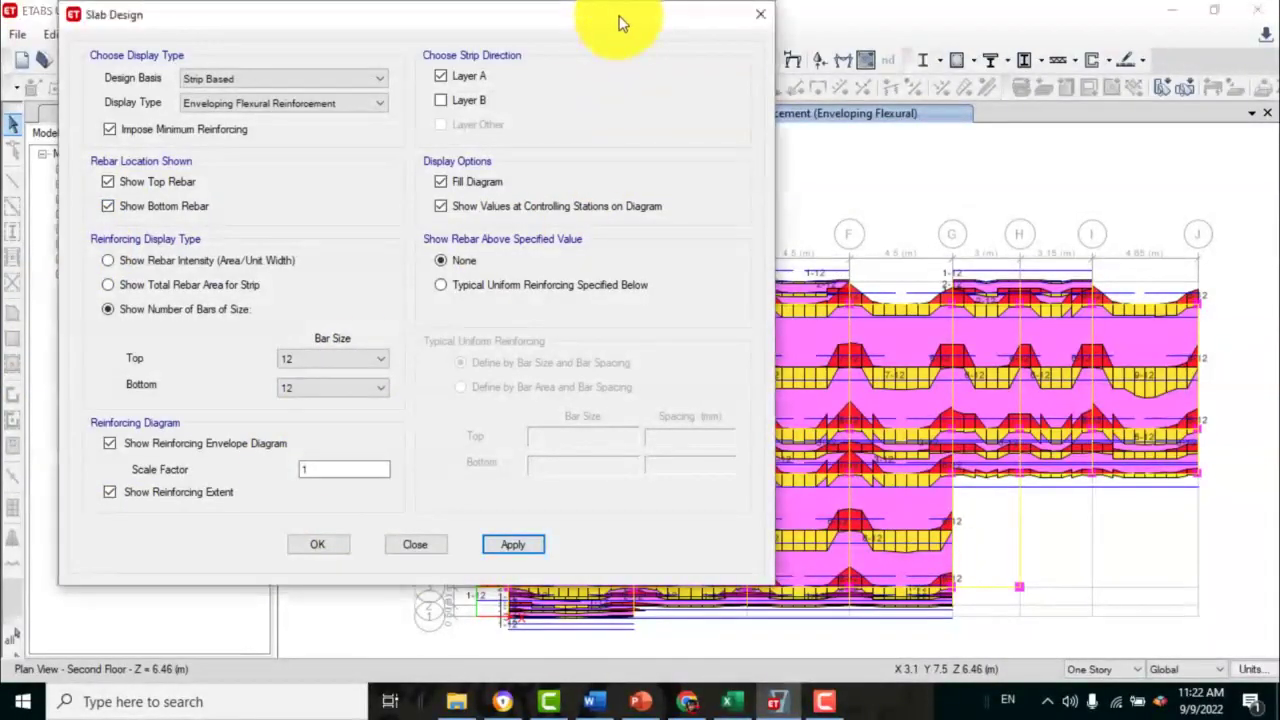
# - Switch the strip direction from Layer A to Layer B, apply it to the Second Floor plan and close the slab design settings
pyautogui.moveTo(620, 22); pyautogui.dragTo(420, 135)
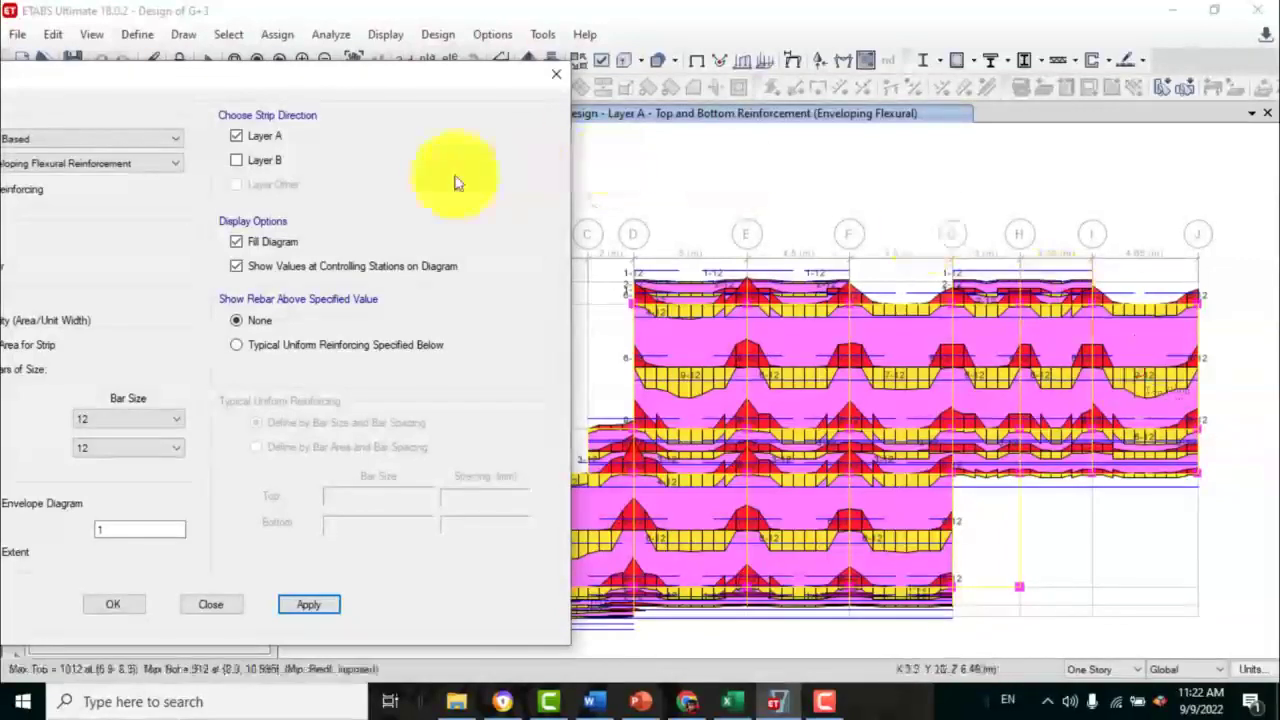
pyautogui.moveTo(462, 82); pyautogui.dragTo(478, 49)
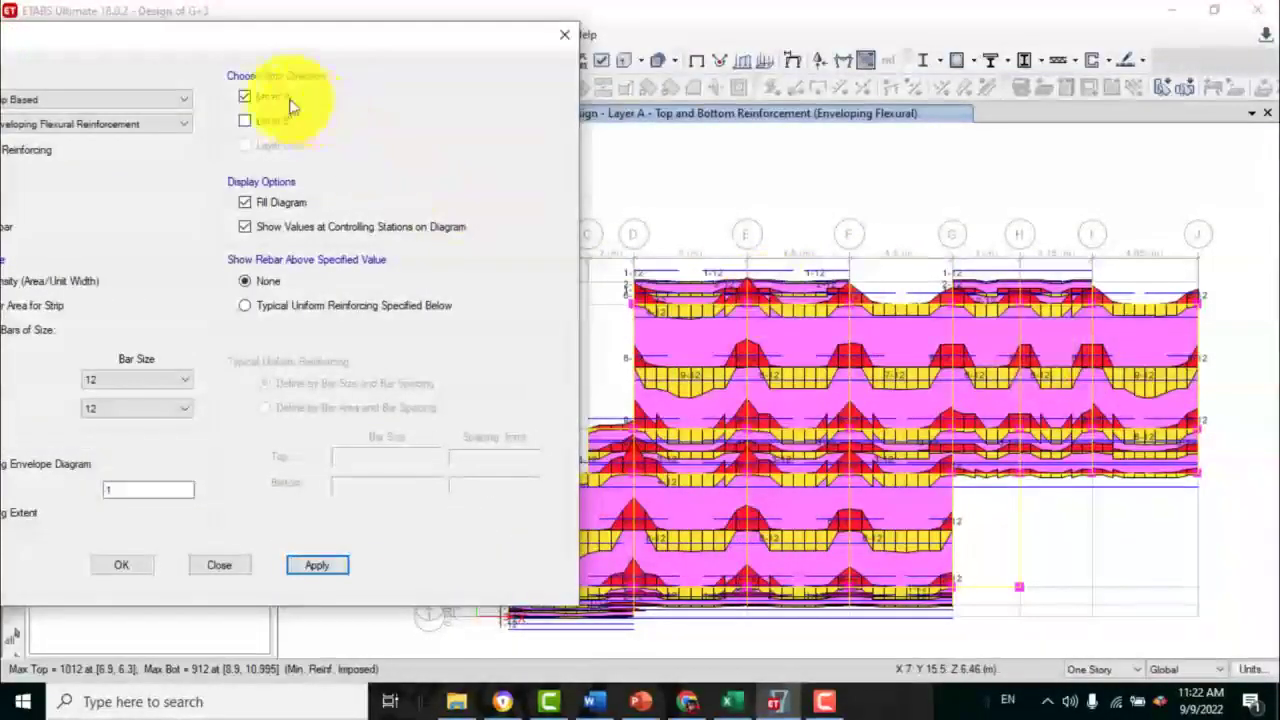
pyautogui.click(251, 120)
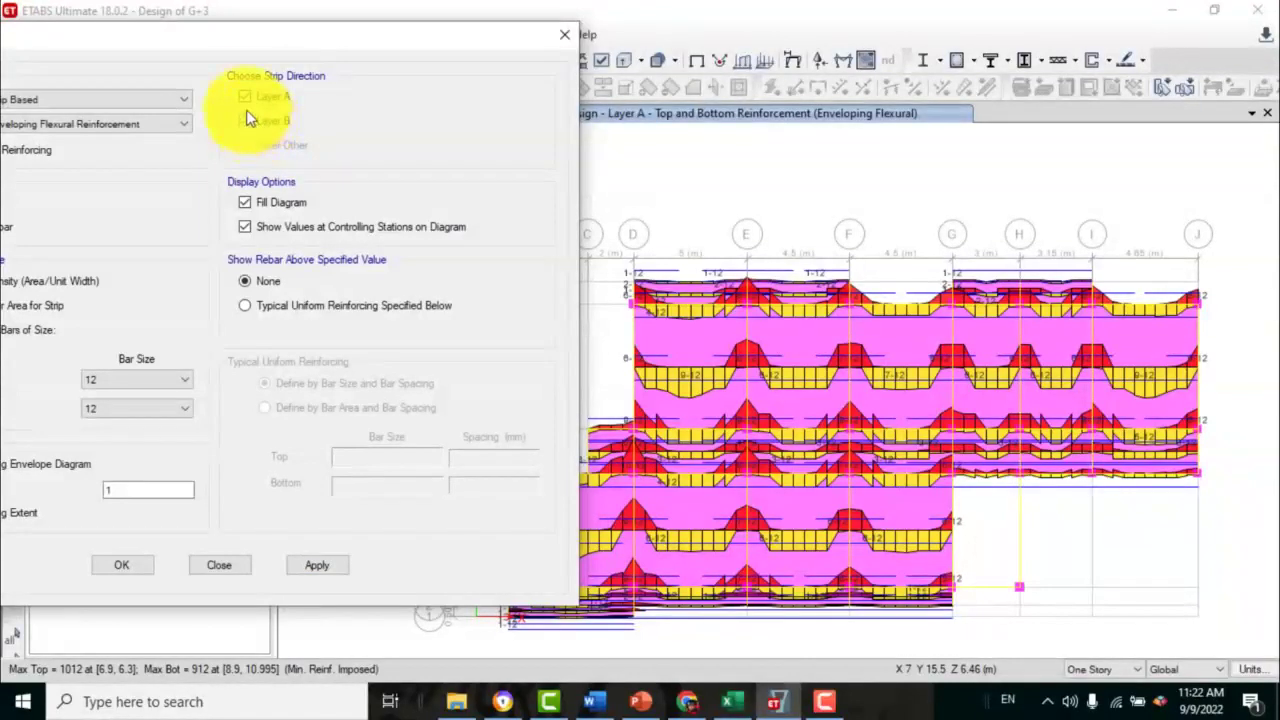
pyautogui.click(245, 97)
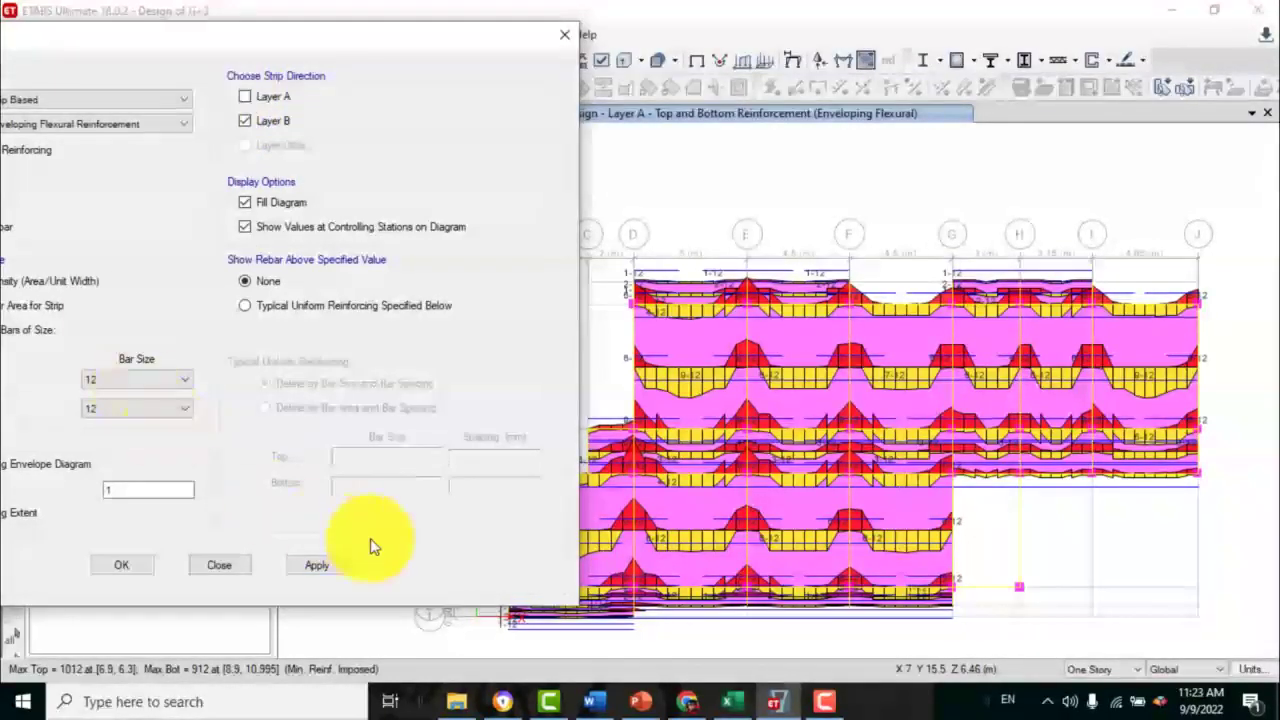
pyautogui.click(329, 563)
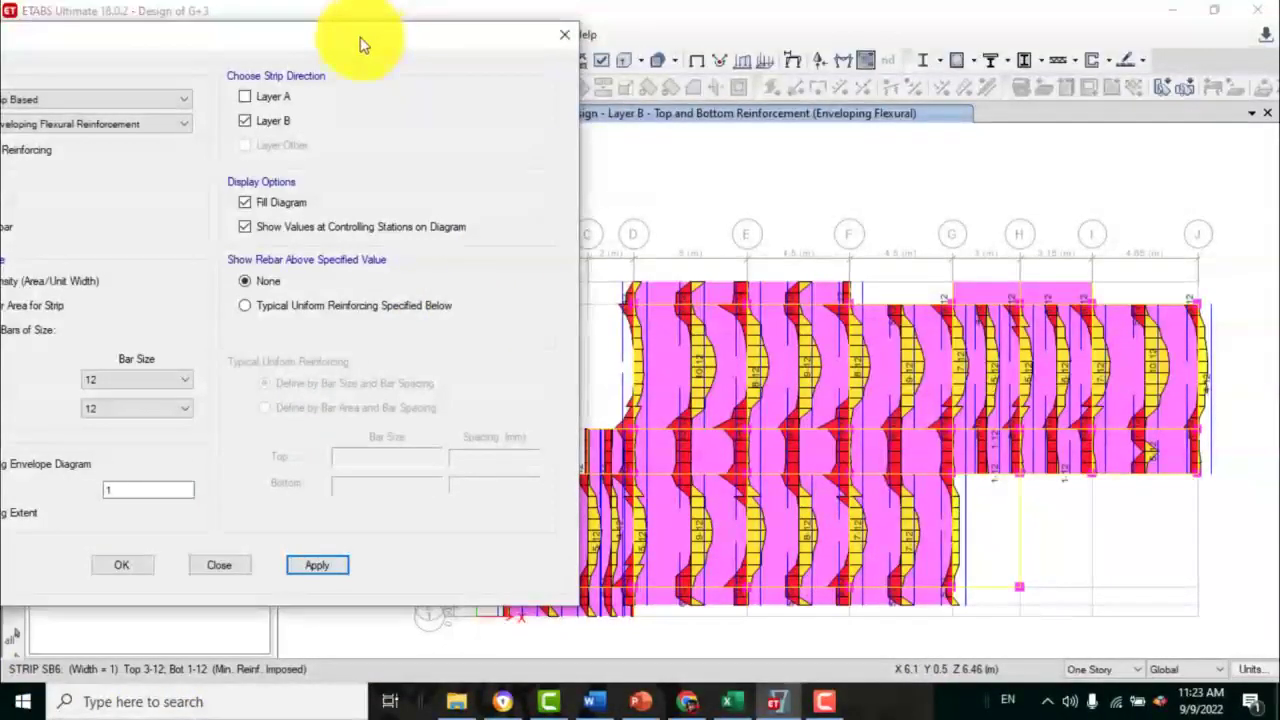
pyautogui.moveTo(363, 40); pyautogui.dragTo(197, 29)
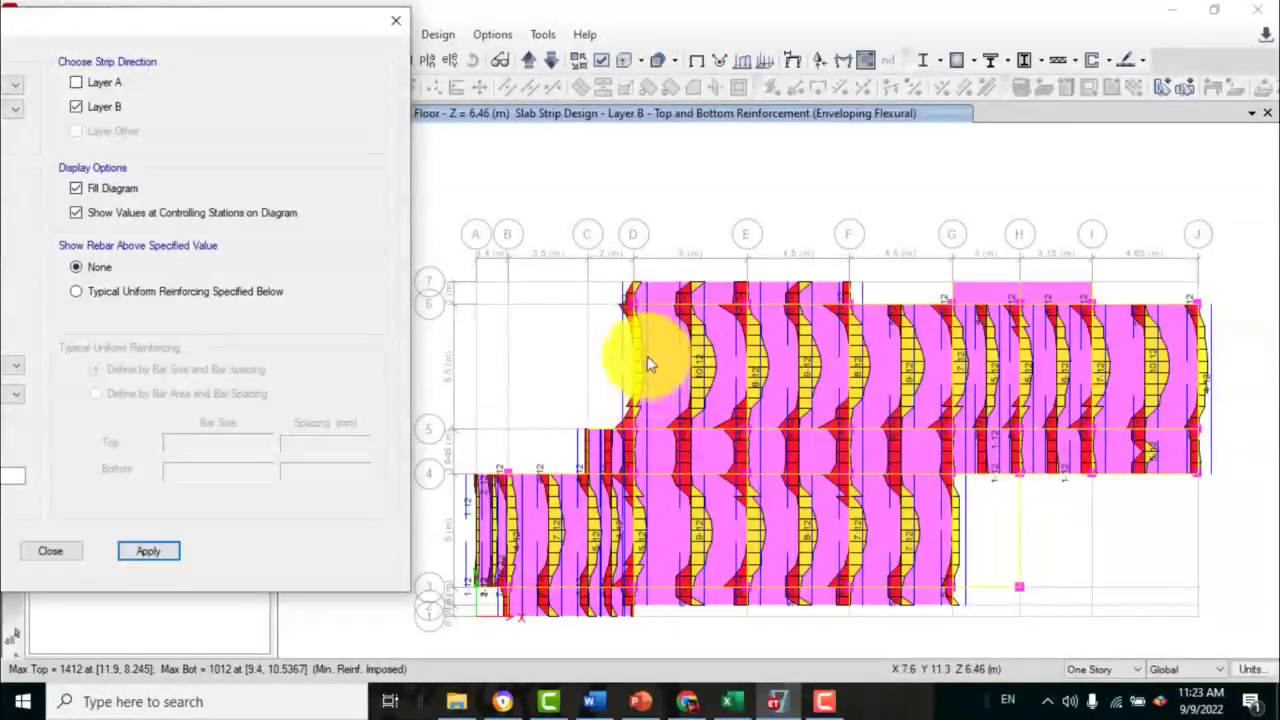
pyautogui.press('Escape')
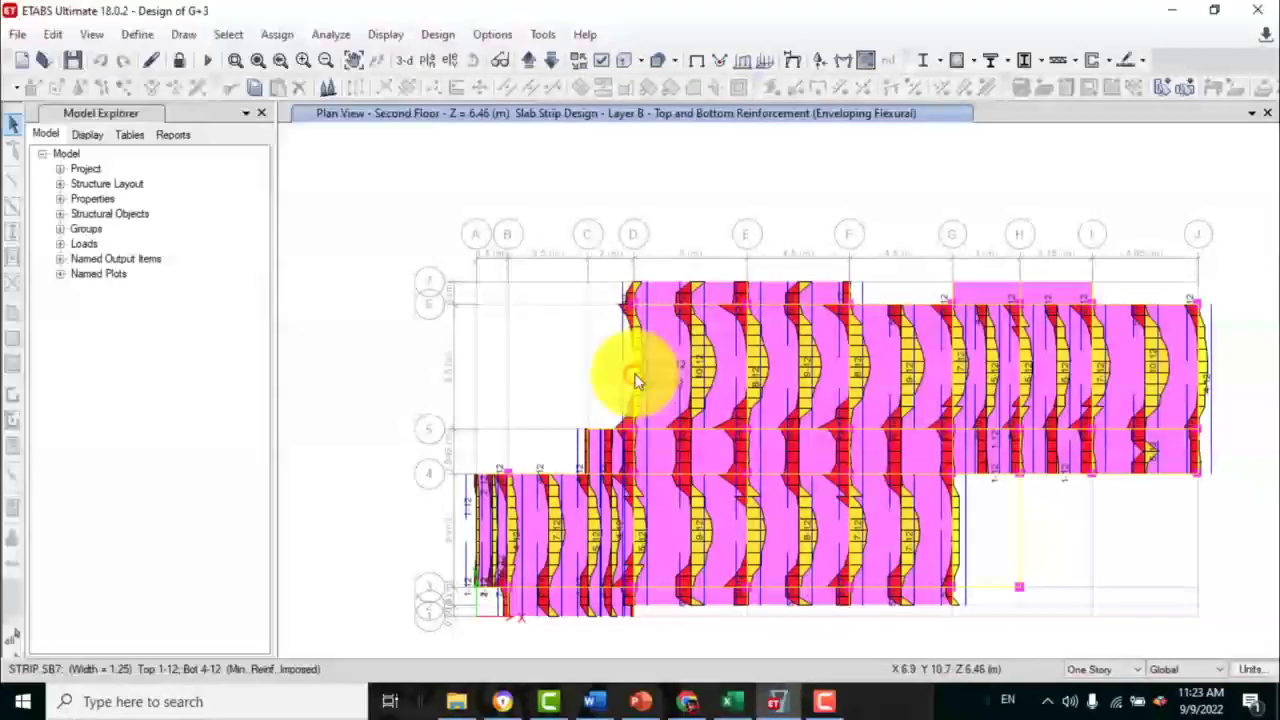
# - Open the design details of the Layer B strip along grid D and review its span layout and moment diagrams
pyautogui.rightClick(633, 376)
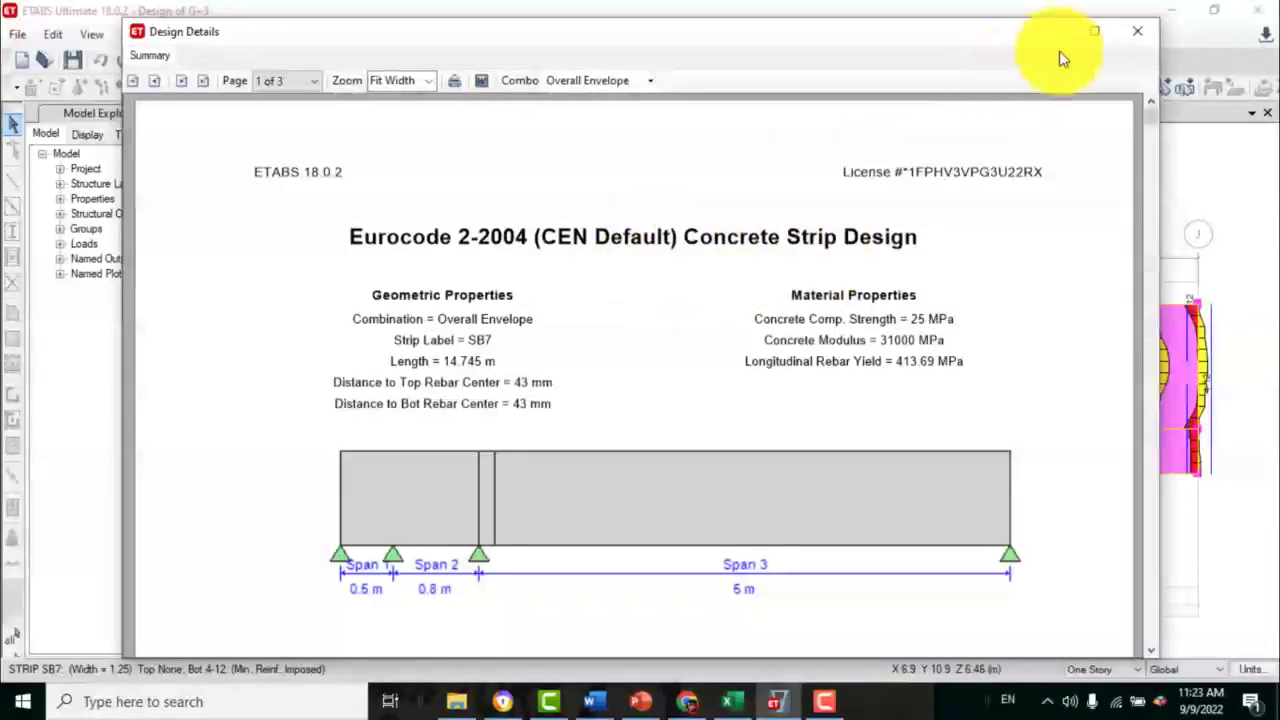
pyautogui.click(1094, 31)
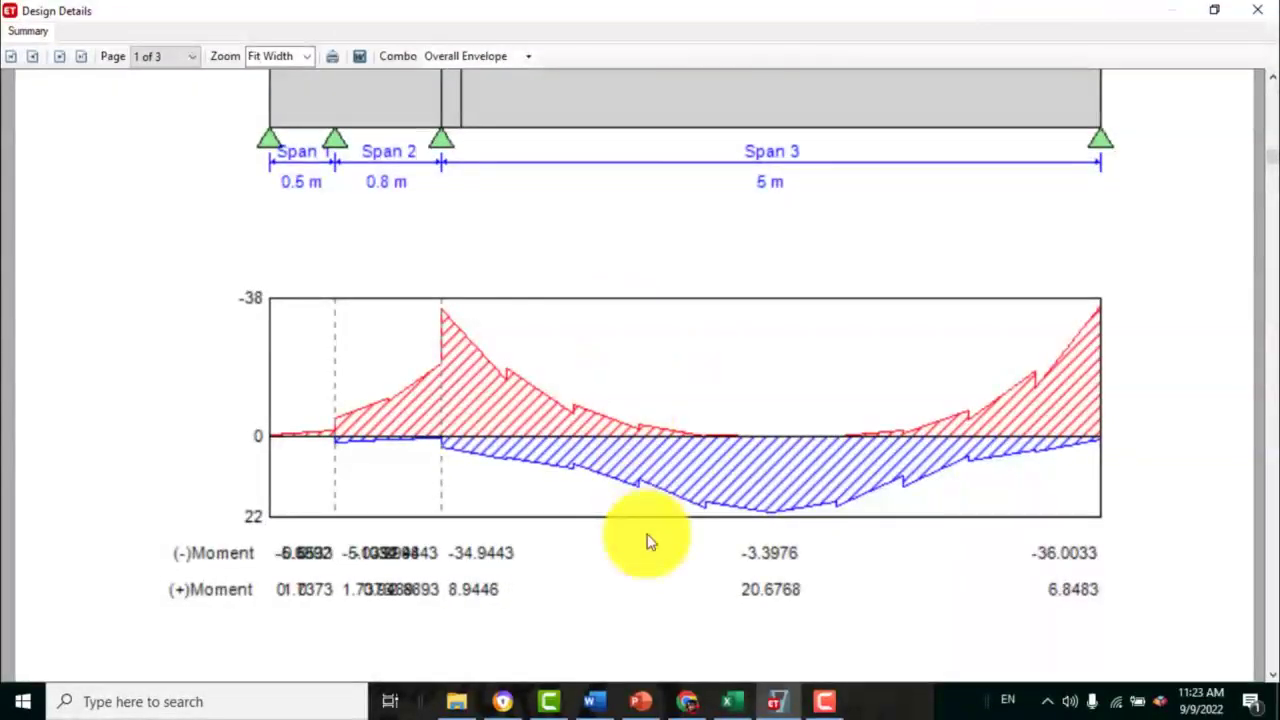
pyautogui.scroll(-3, 651, 537)
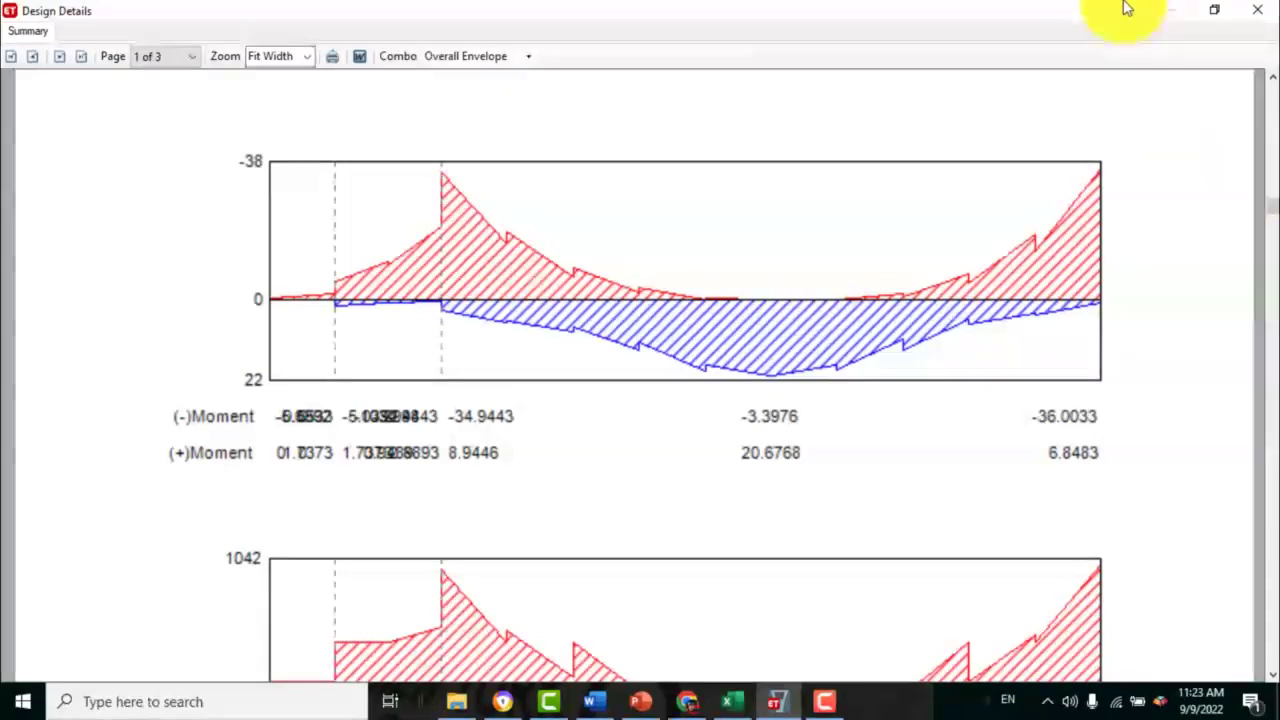
pyautogui.click(1213, 10)
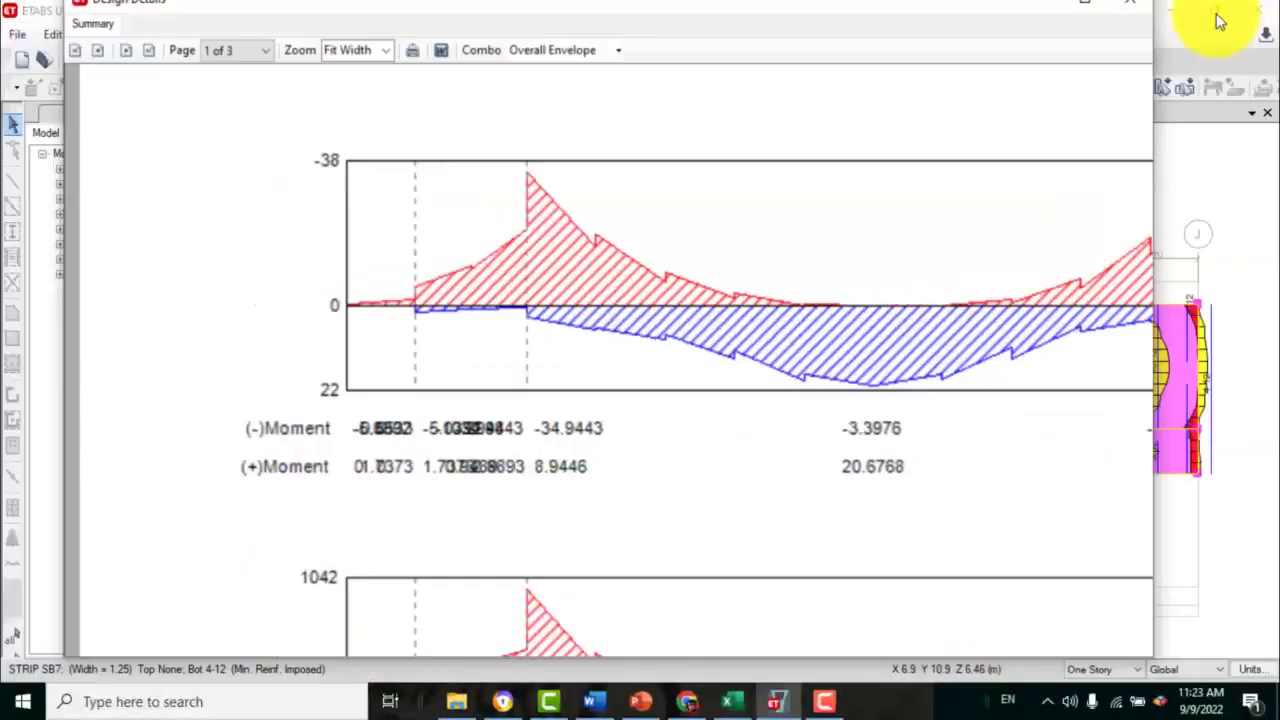
pyautogui.moveTo(960, 45); pyautogui.dragTo(1114, 563)
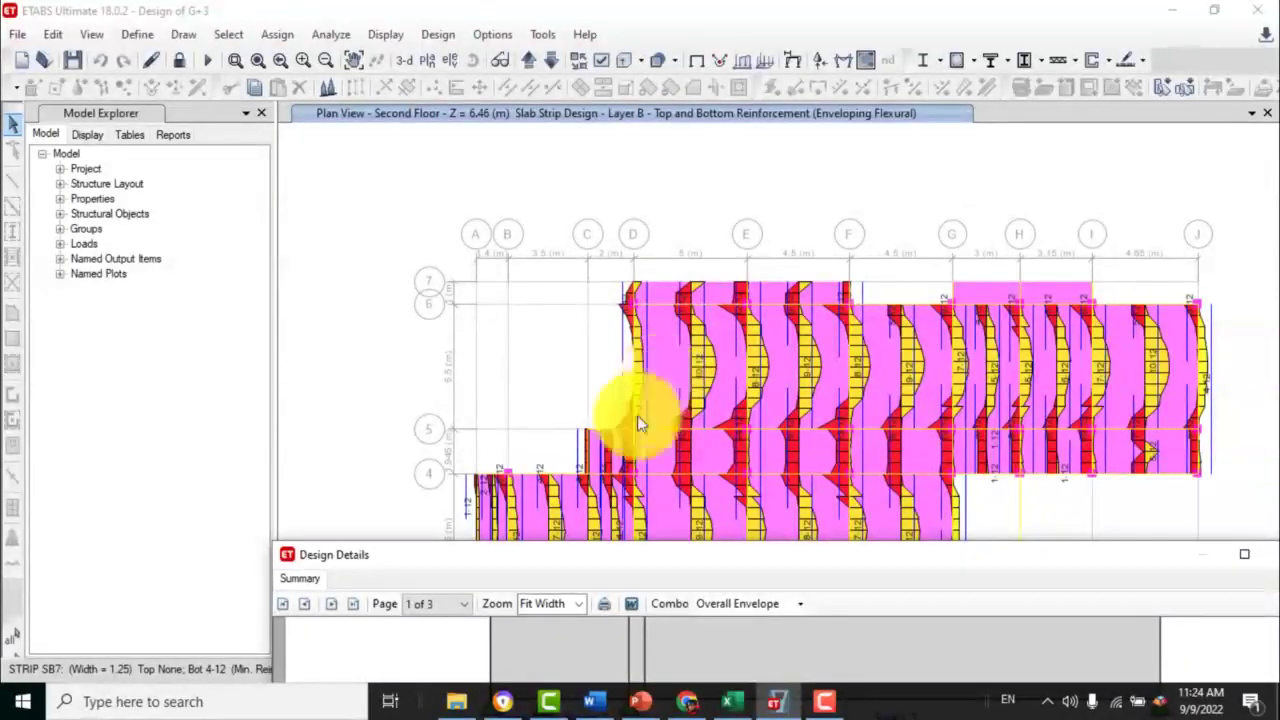
# - Examine the moment, reinforcement area and shear diagrams on all three pages of the grid D strip's design report
pyautogui.moveTo(663, 560); pyautogui.dragTo(655, 173)
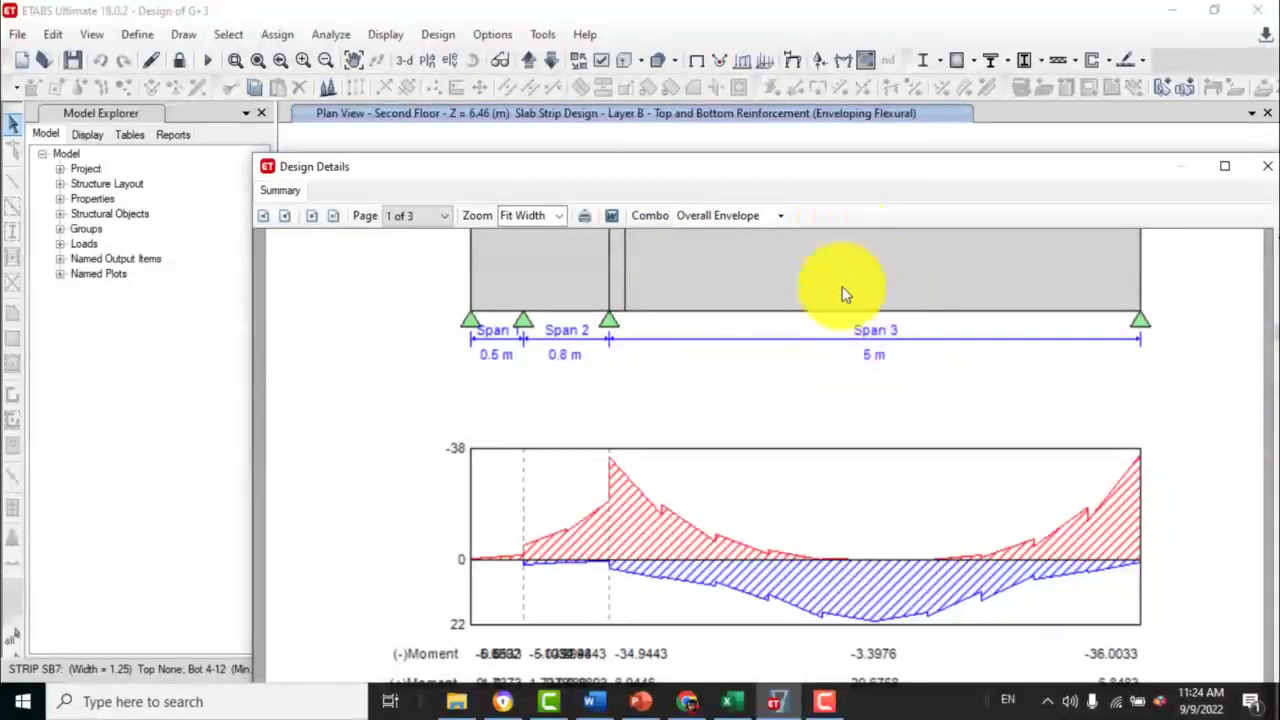
pyautogui.scroll(-3, 903, 470)
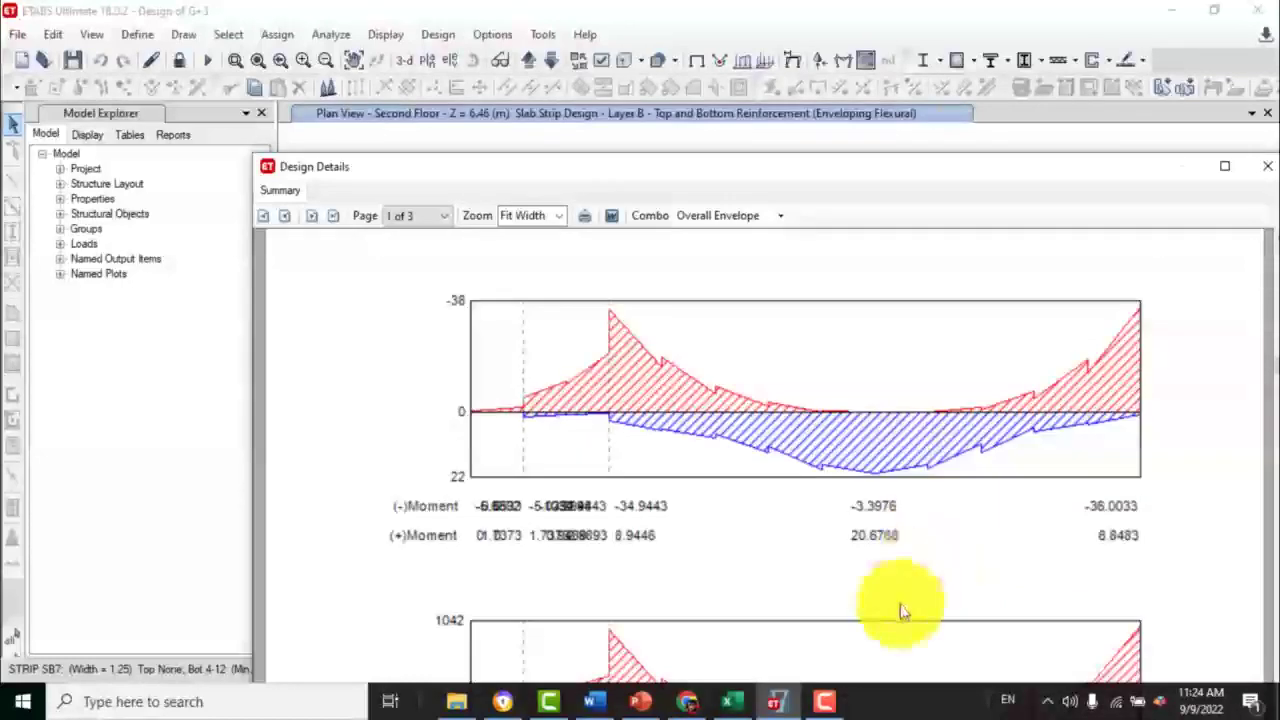
pyautogui.scroll(-10, 830, 520)
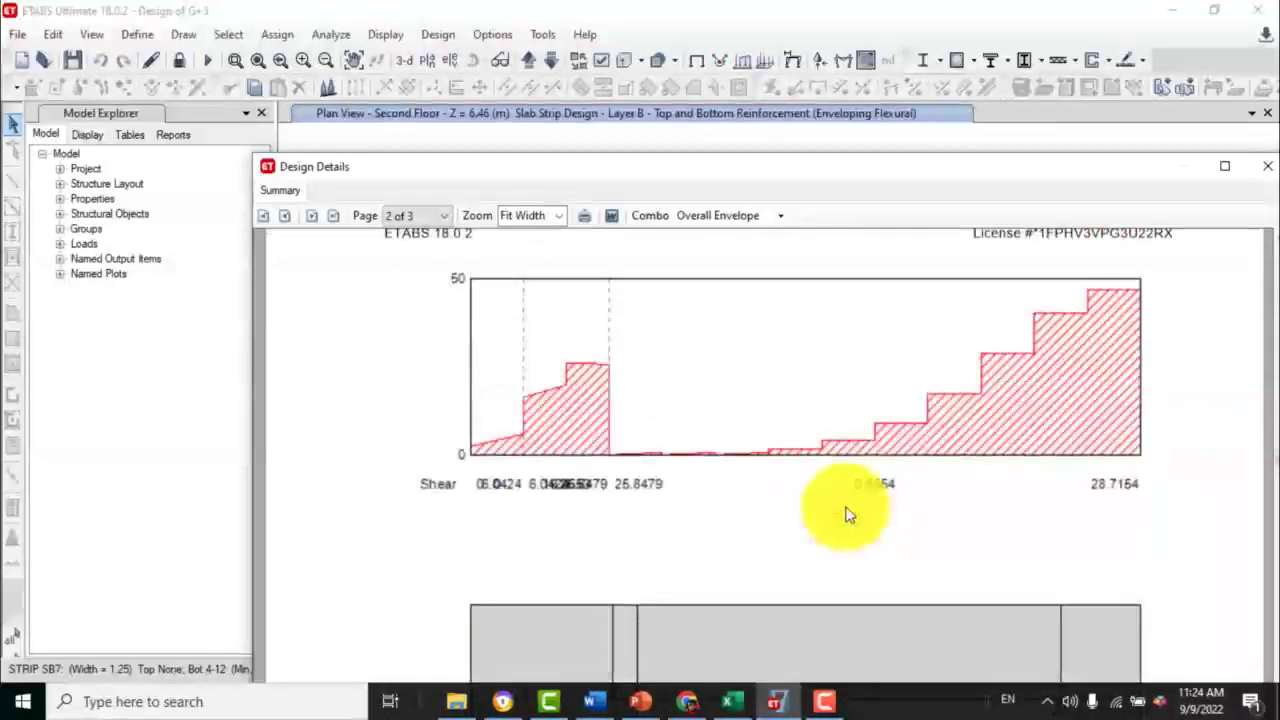
pyautogui.scroll(-9, 849, 510)
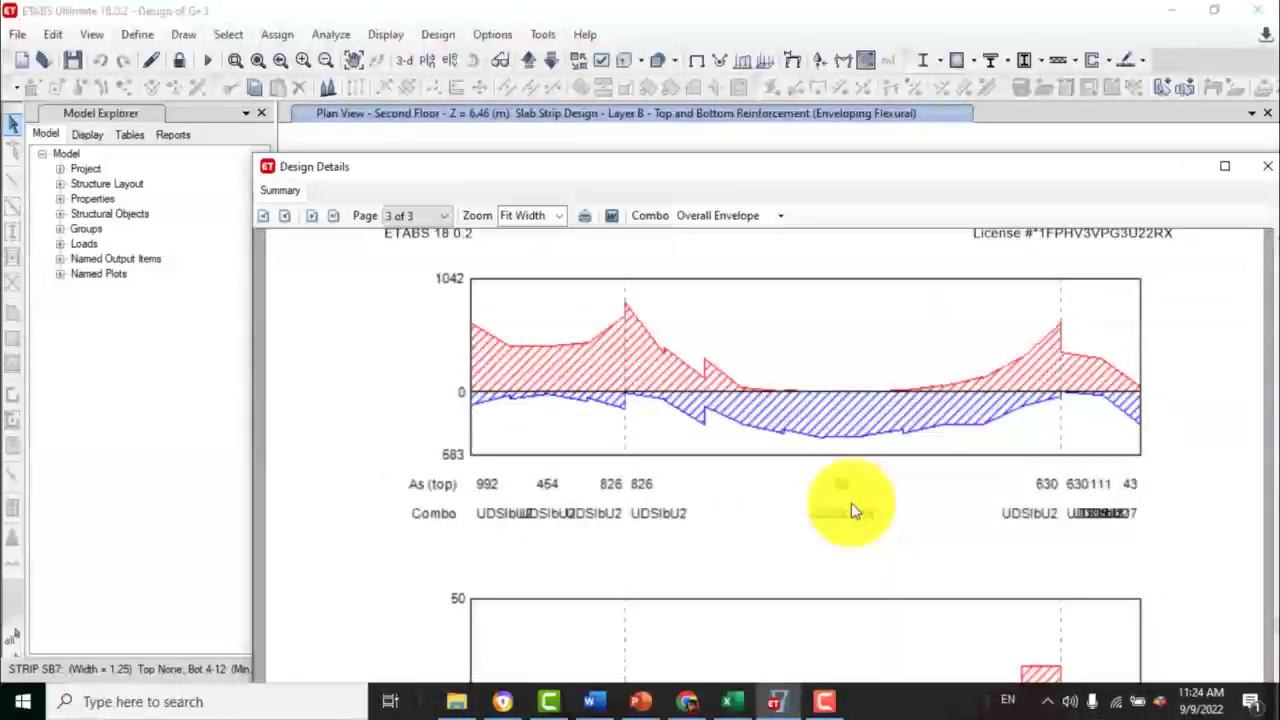
pyautogui.scroll(8, 610, 510)
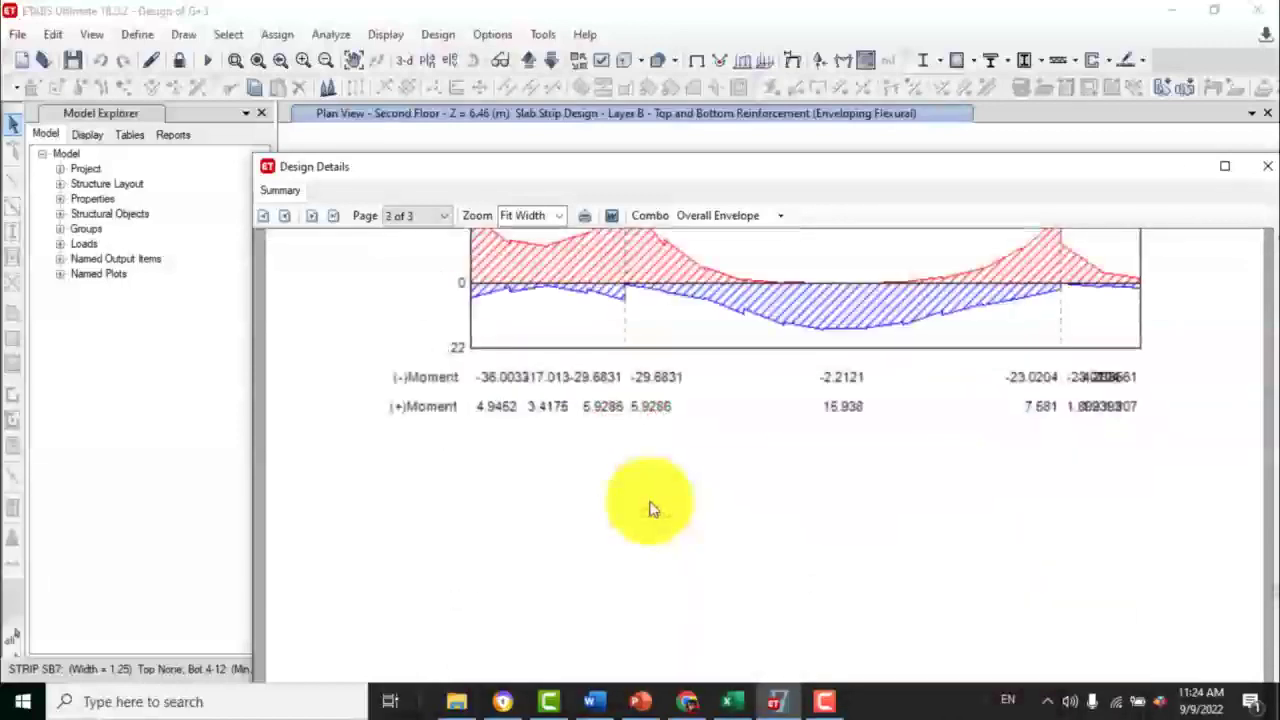
pyautogui.scroll(-8, 650, 508)
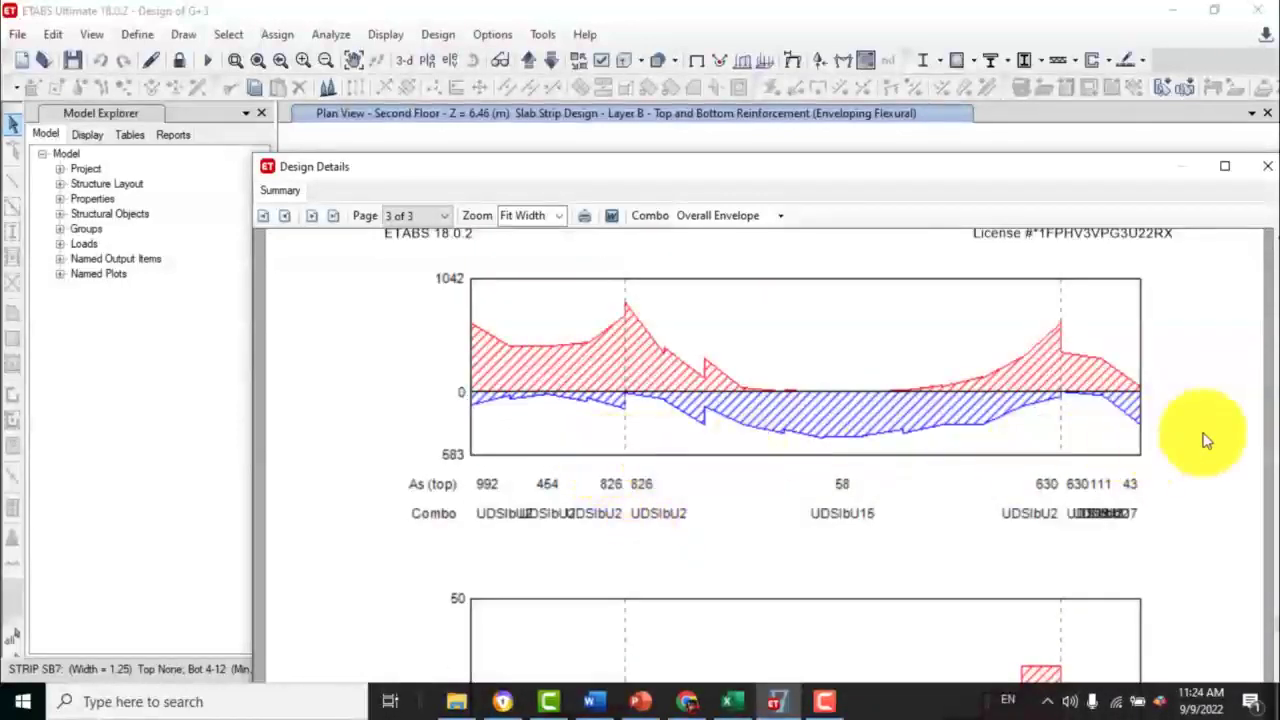
pyautogui.click(1225, 166)
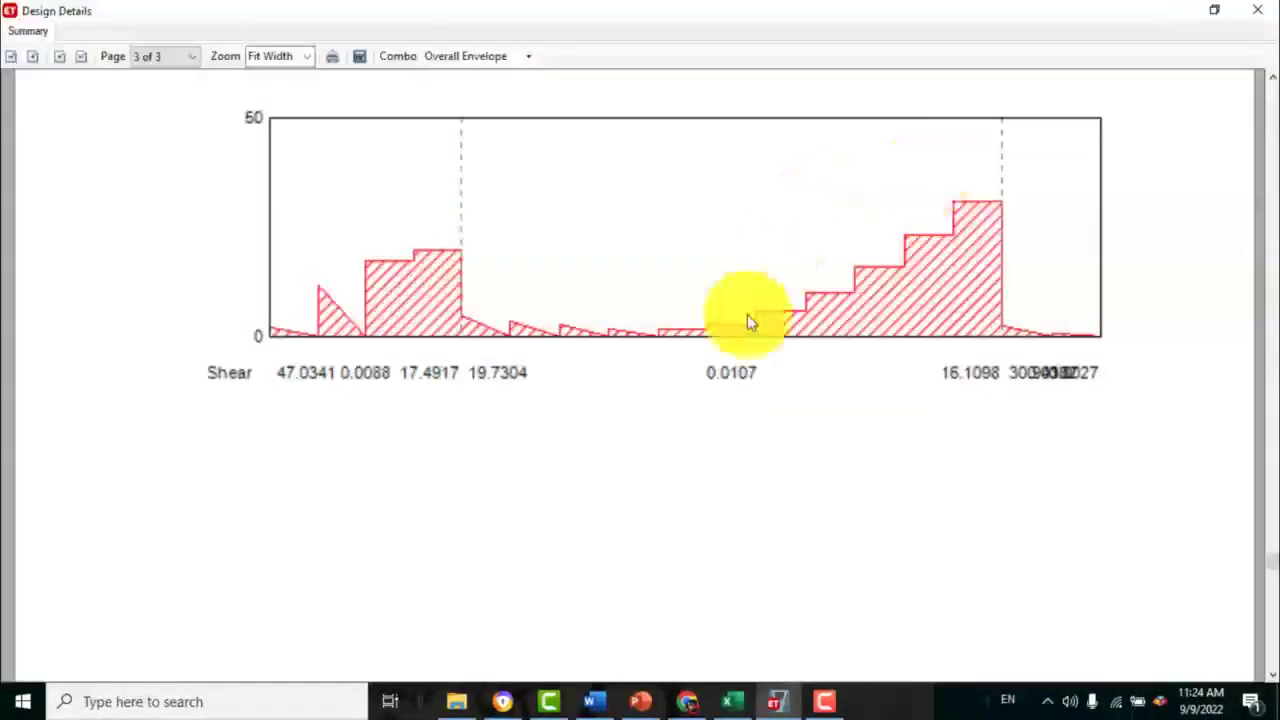
pyautogui.scroll(2, 1272, 500)
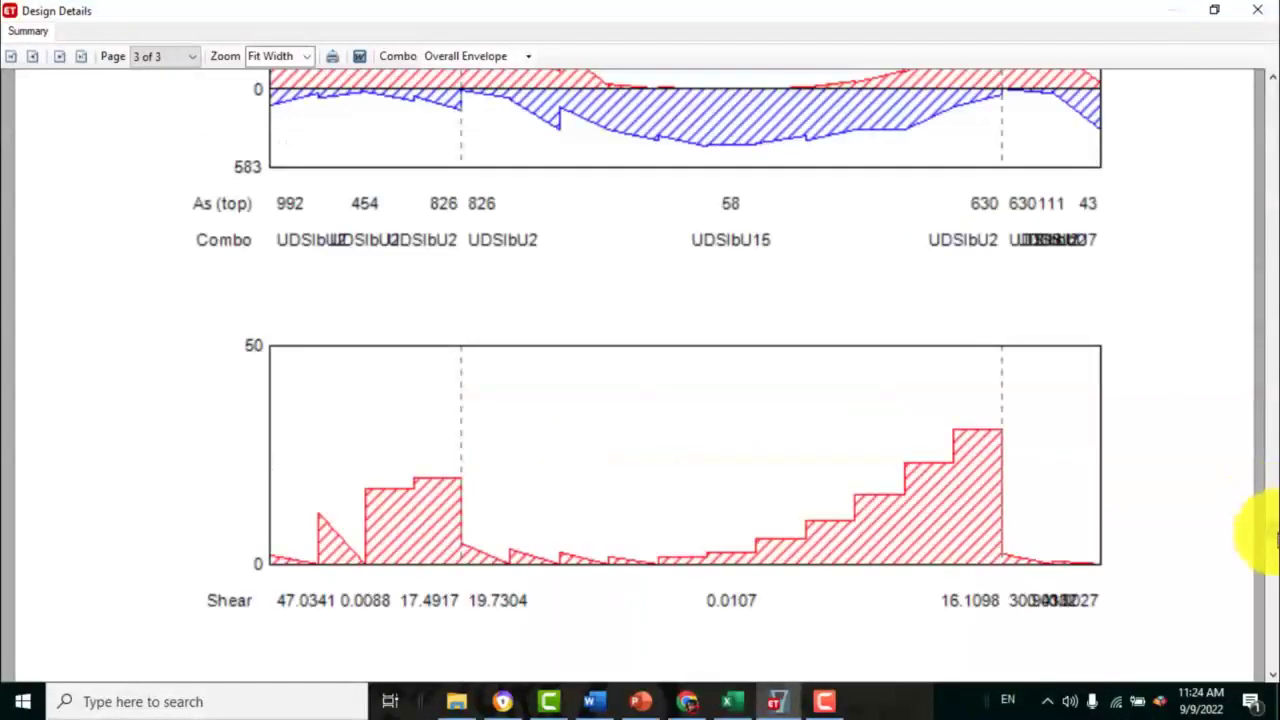
pyautogui.scroll(7, 1270, 510)
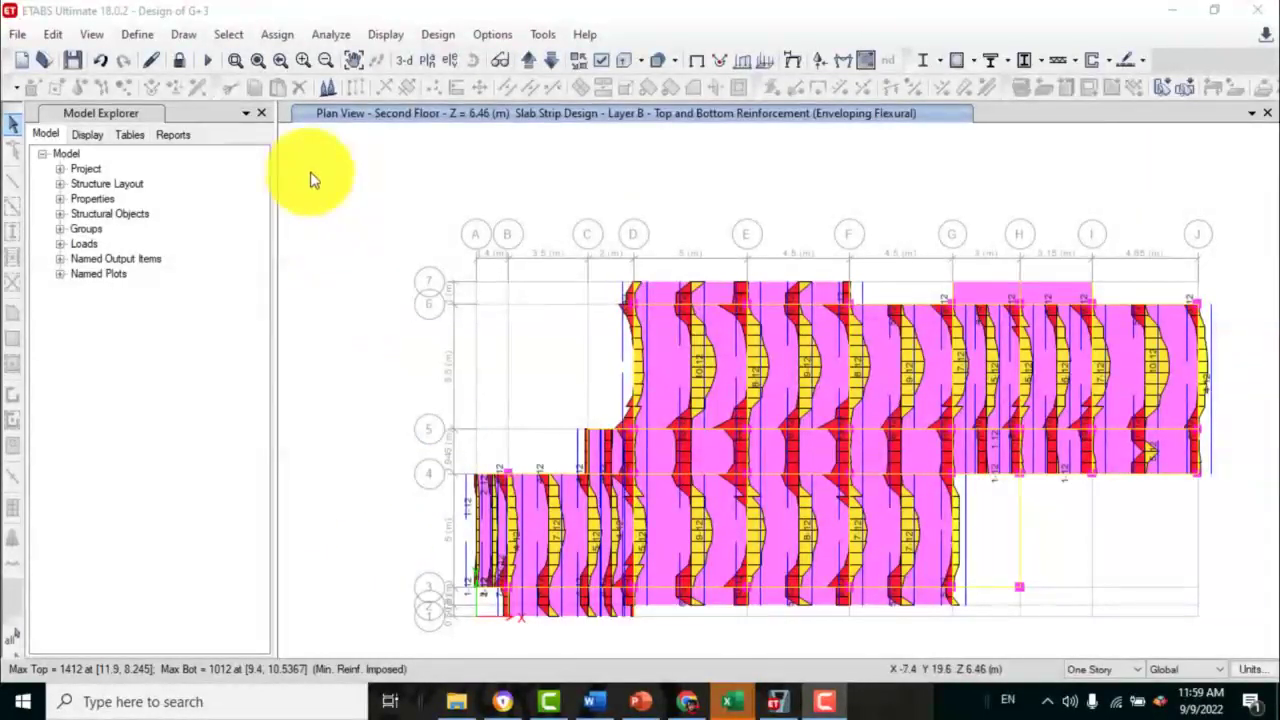
# - Unlock the model, accepting deletion of the analysis results, and show the Base plan view
pyautogui.click(179, 60)
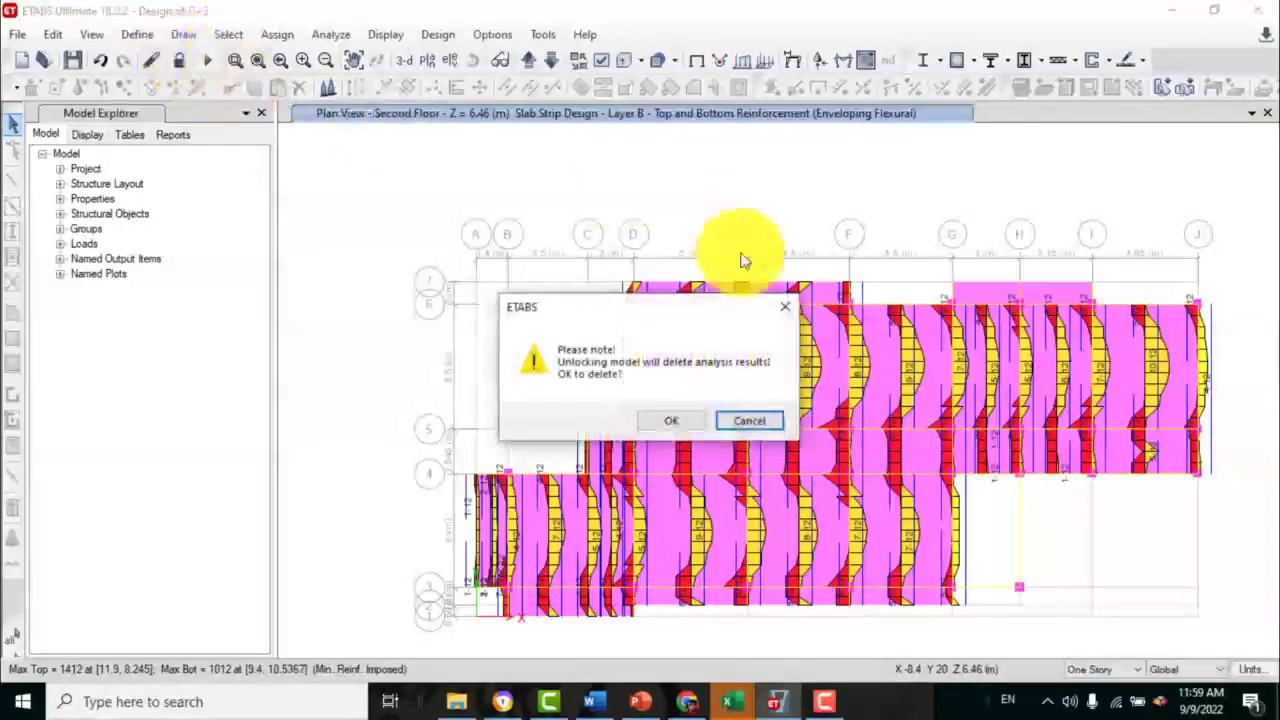
pyautogui.click(662, 421)
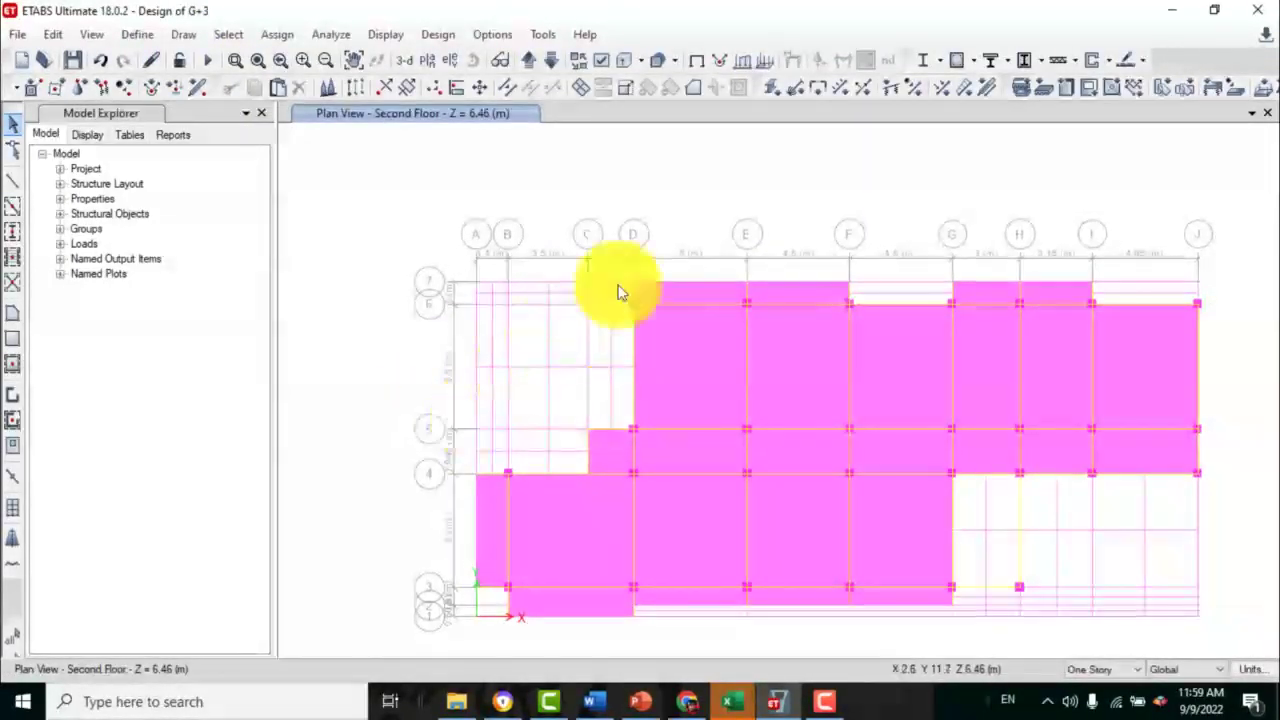
pyautogui.click(427, 62)
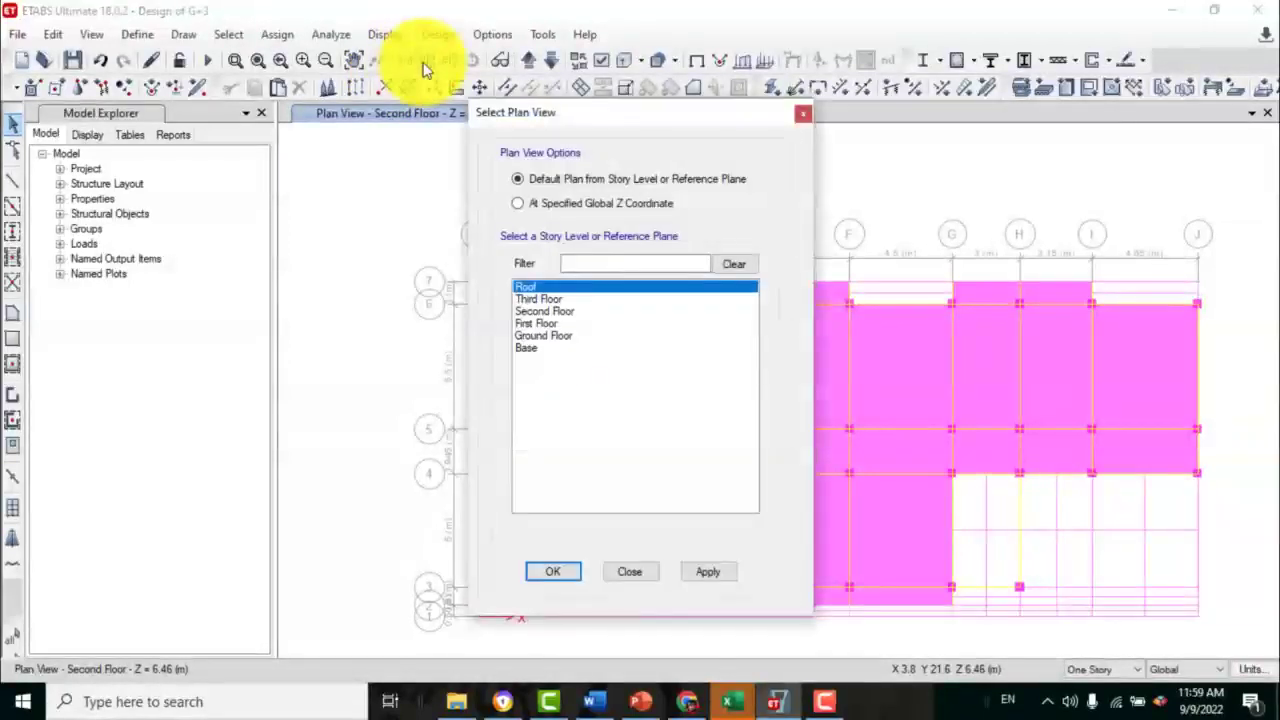
pyautogui.click(528, 348)
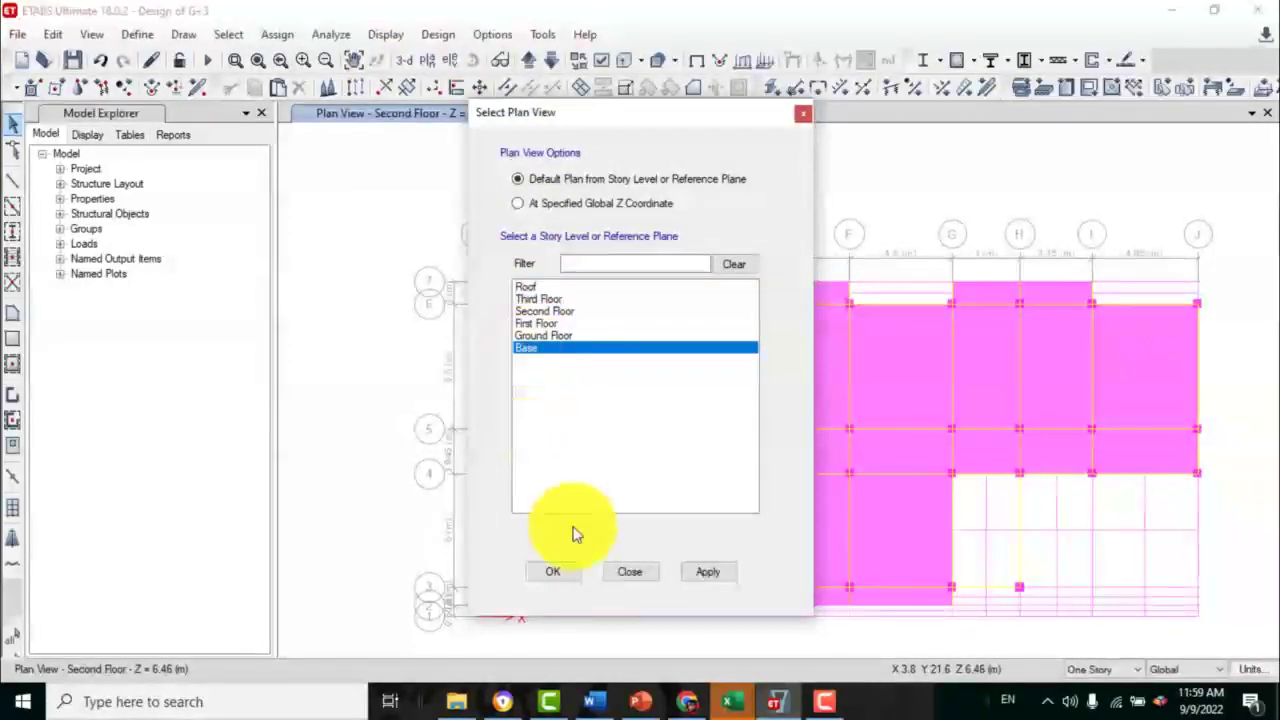
pyautogui.click(556, 574)
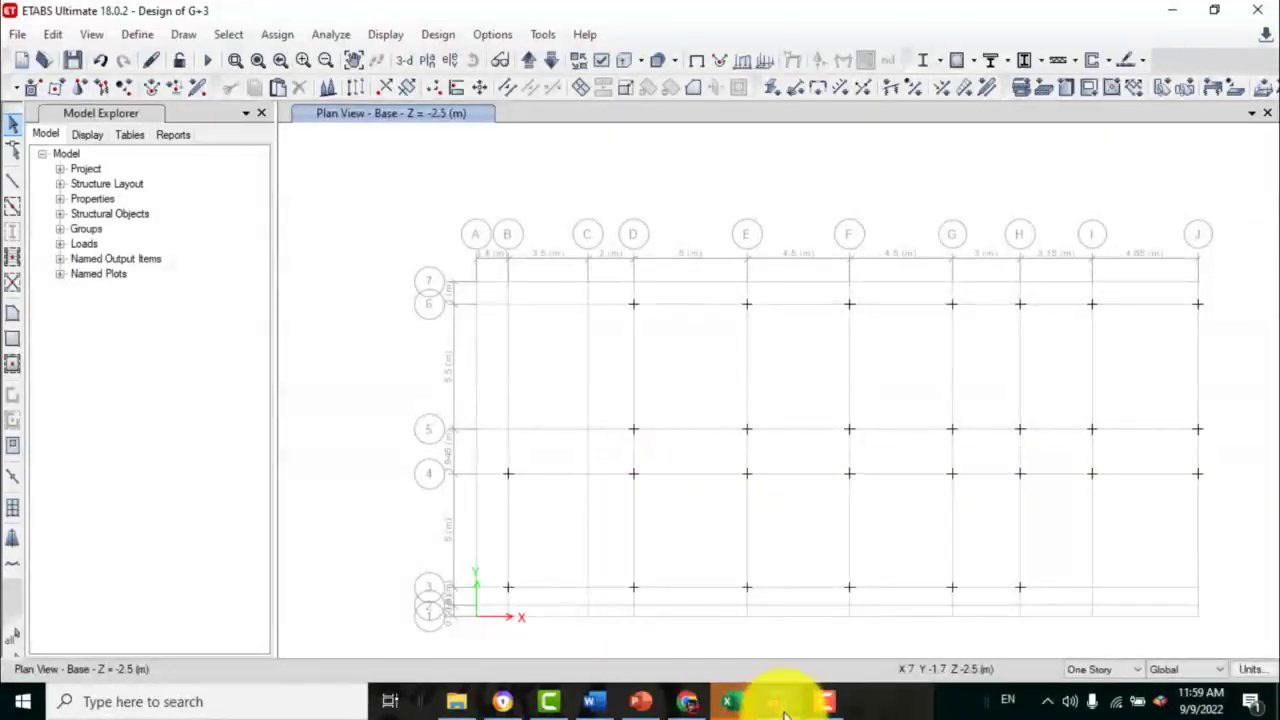
pyautogui.moveTo(775, 703)
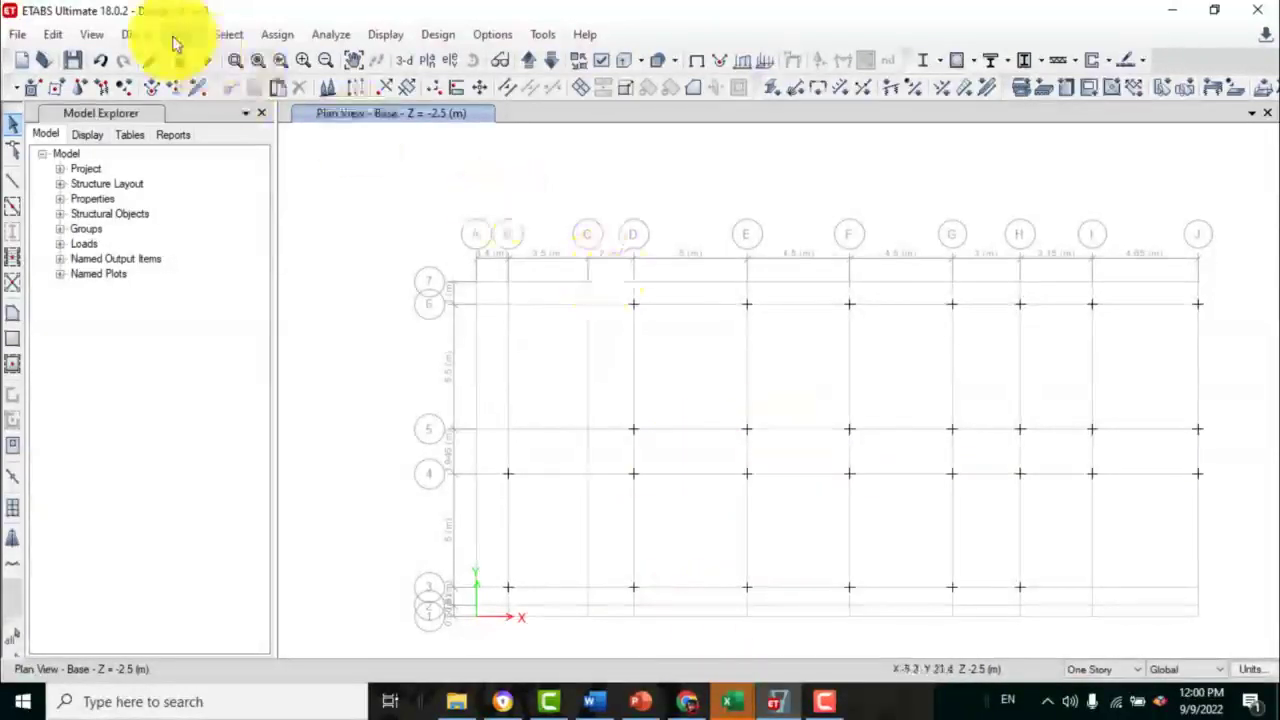
# - Rename the load combination UDCon1 to "Self weight"
pyautogui.click(137, 35)
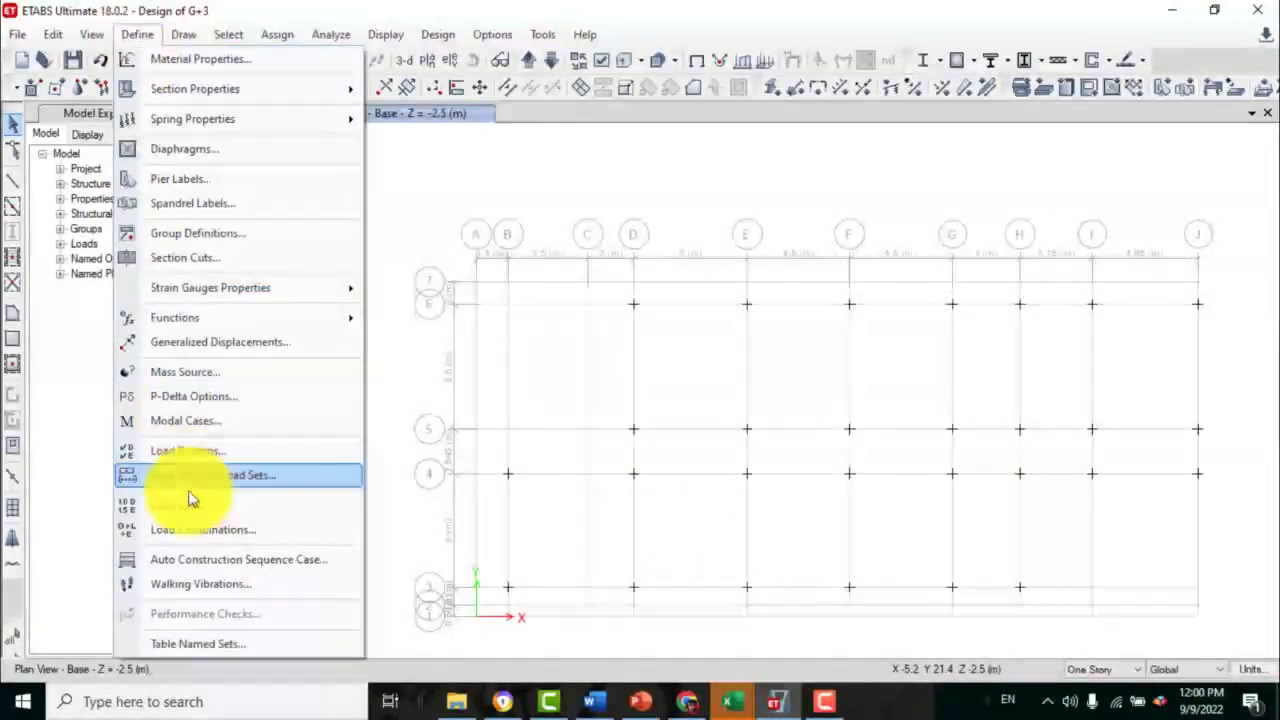
pyautogui.click(191, 531)
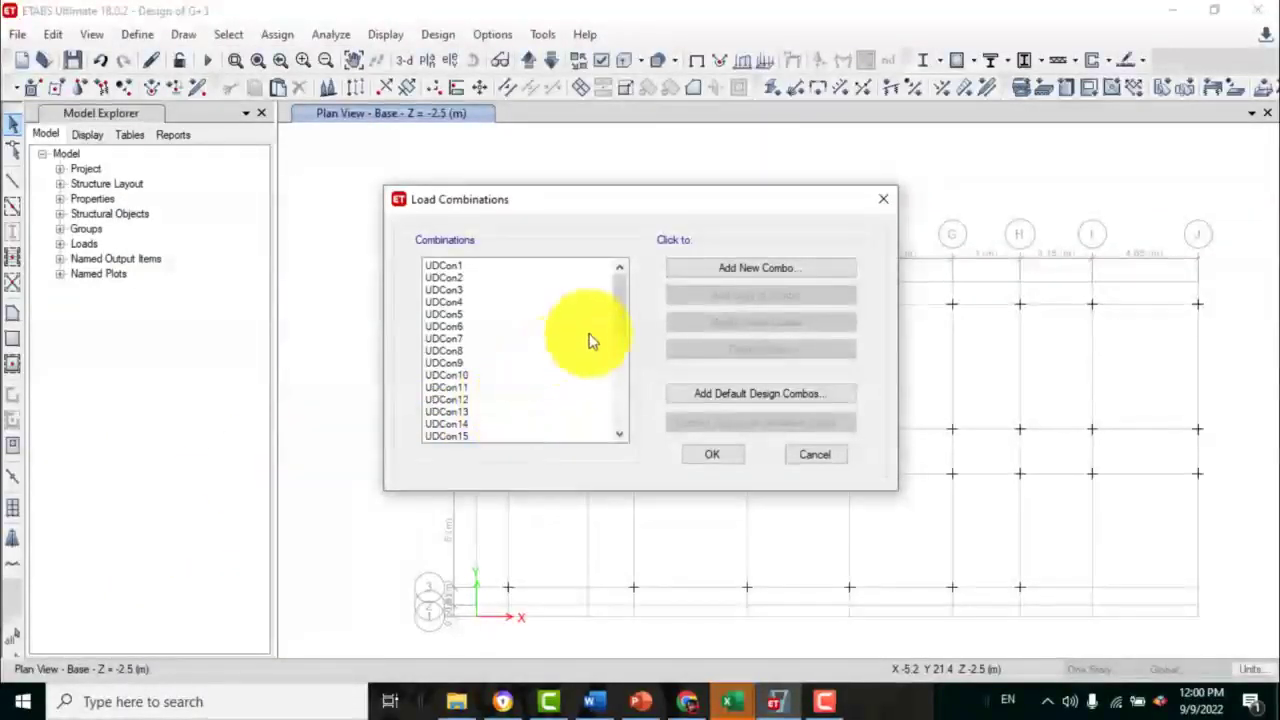
pyautogui.click(440, 266)
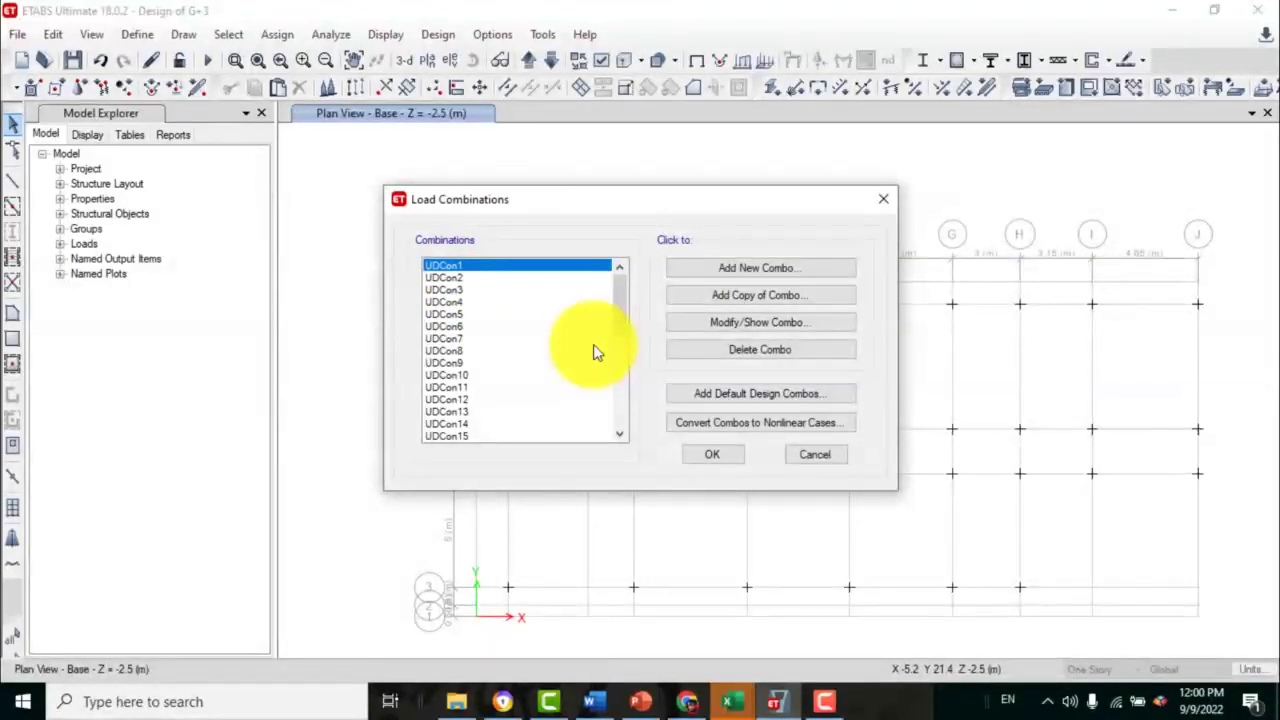
pyautogui.click(730, 322)
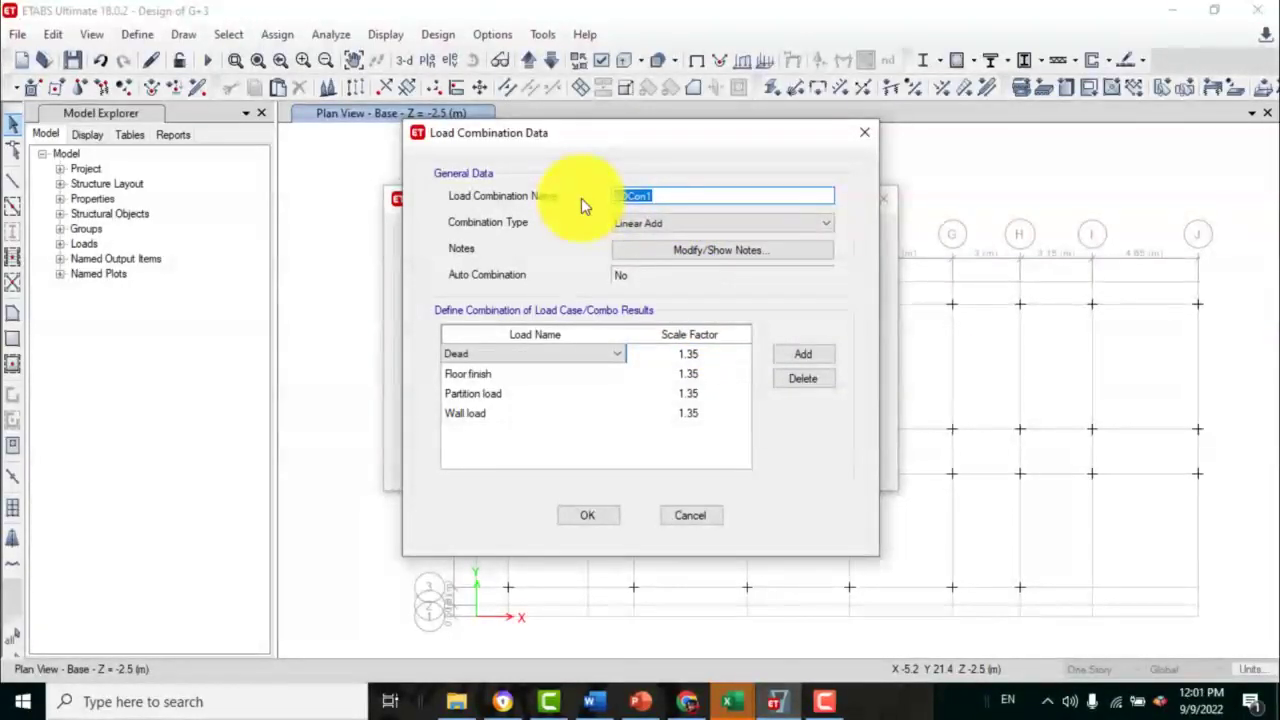
pyautogui.write('Sa')
pyautogui.write('f')
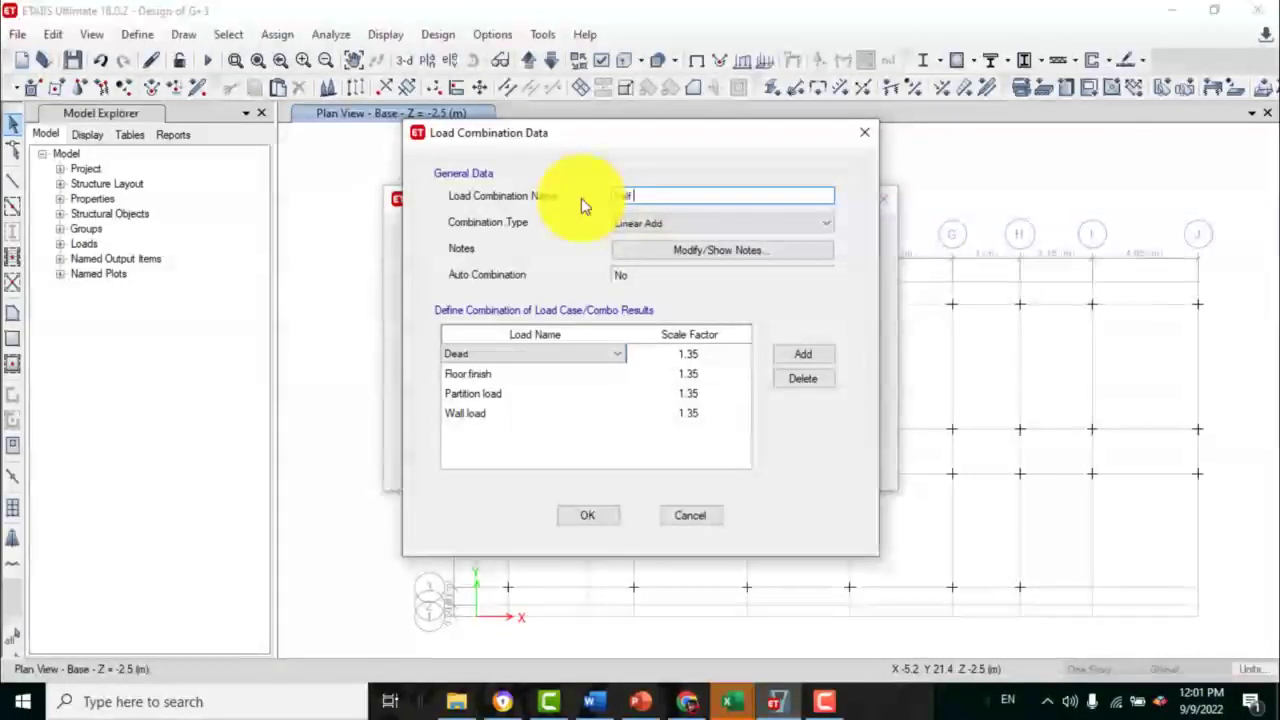
pyautogui.write(' weight')
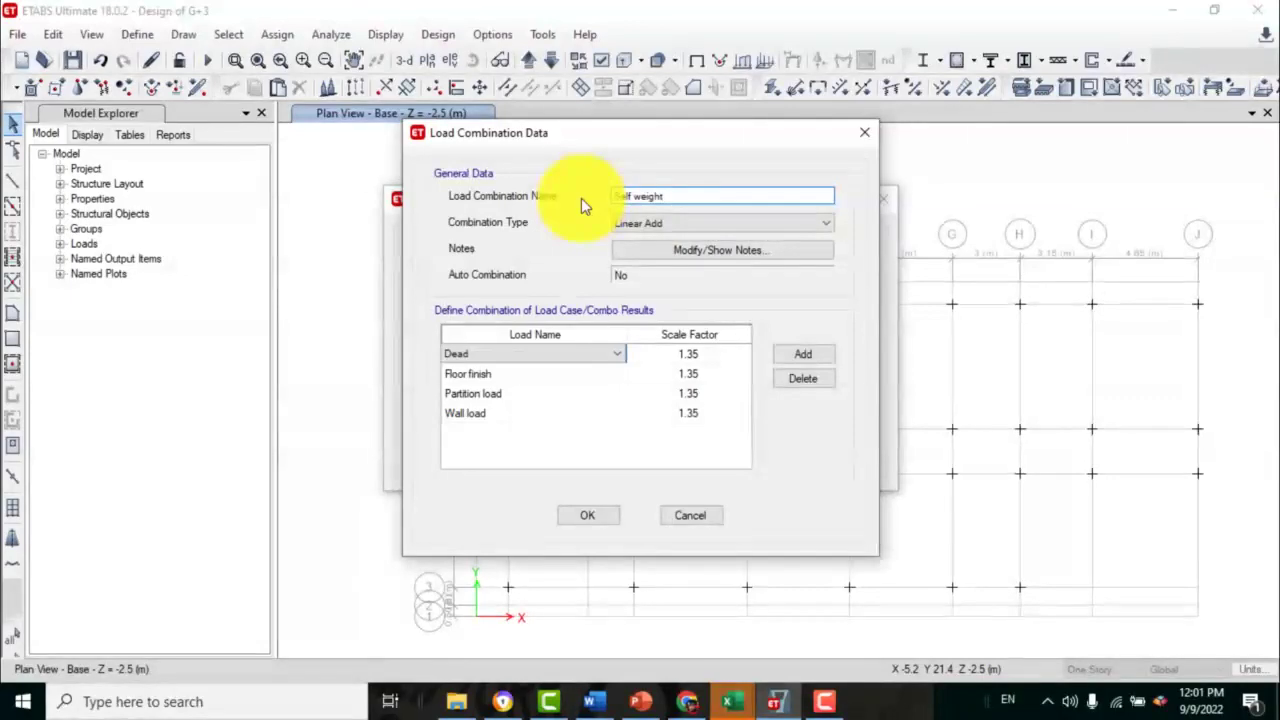
pyautogui.click(587, 515)
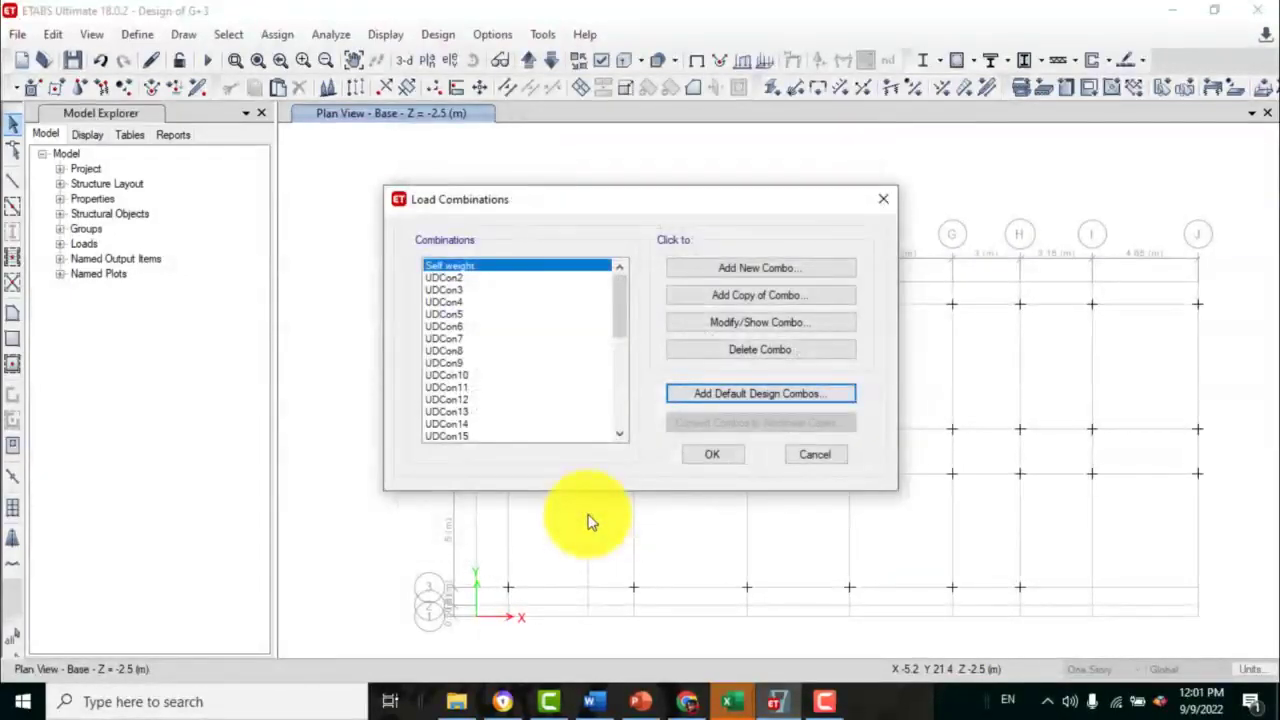
# - Add a linear load combination named "Imposed" that contains the Live load case, and accept the load combinations
pyautogui.click(727, 272)
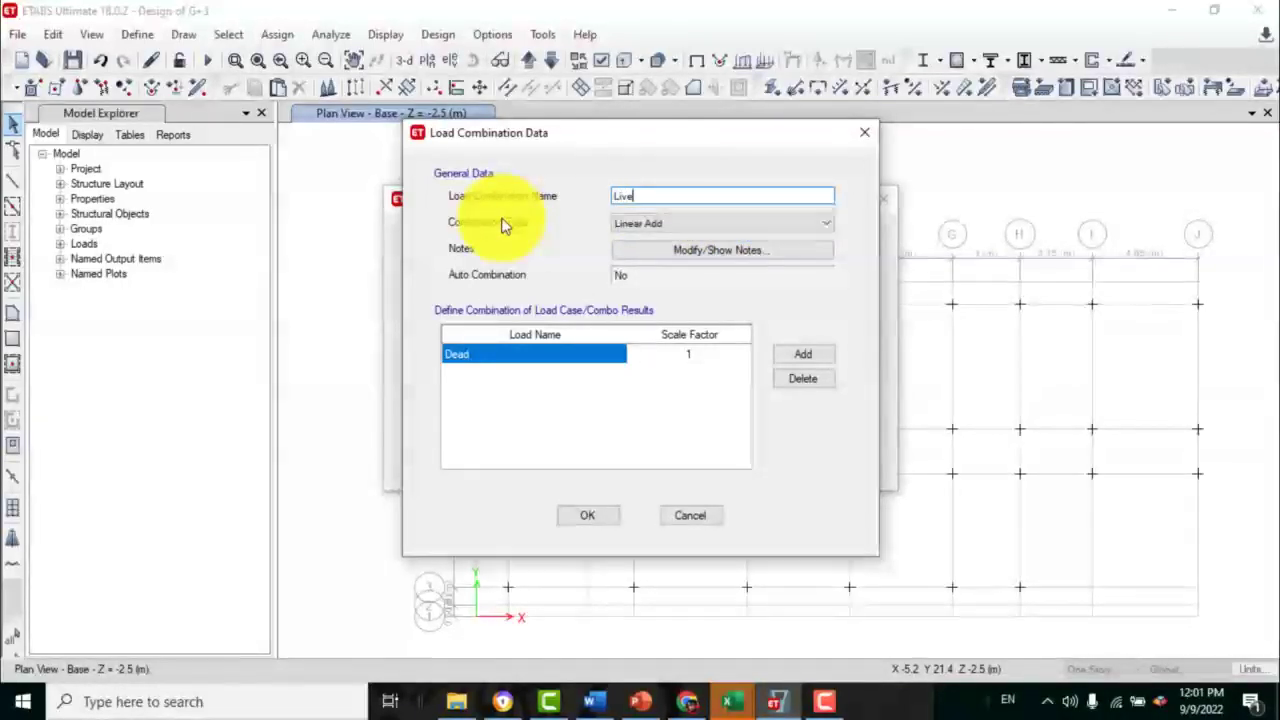
pyautogui.click(583, 352)
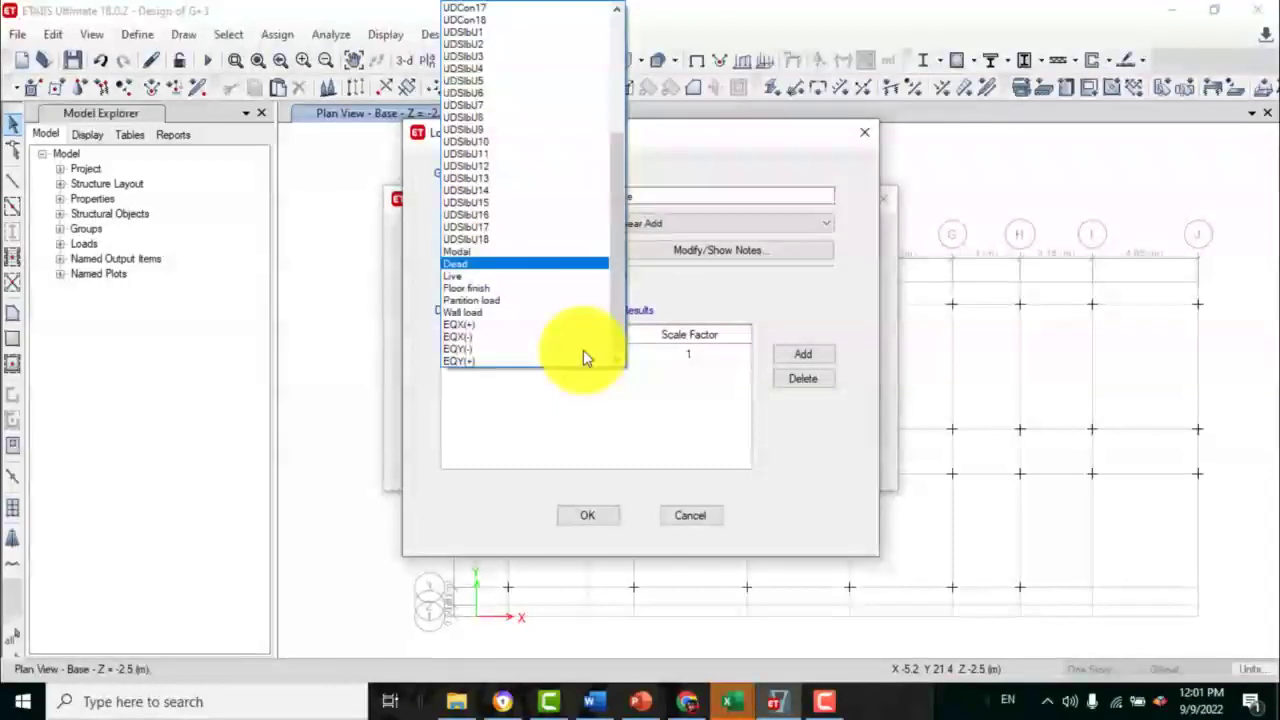
pyautogui.click(491, 277)
pyautogui.click(600, 514)
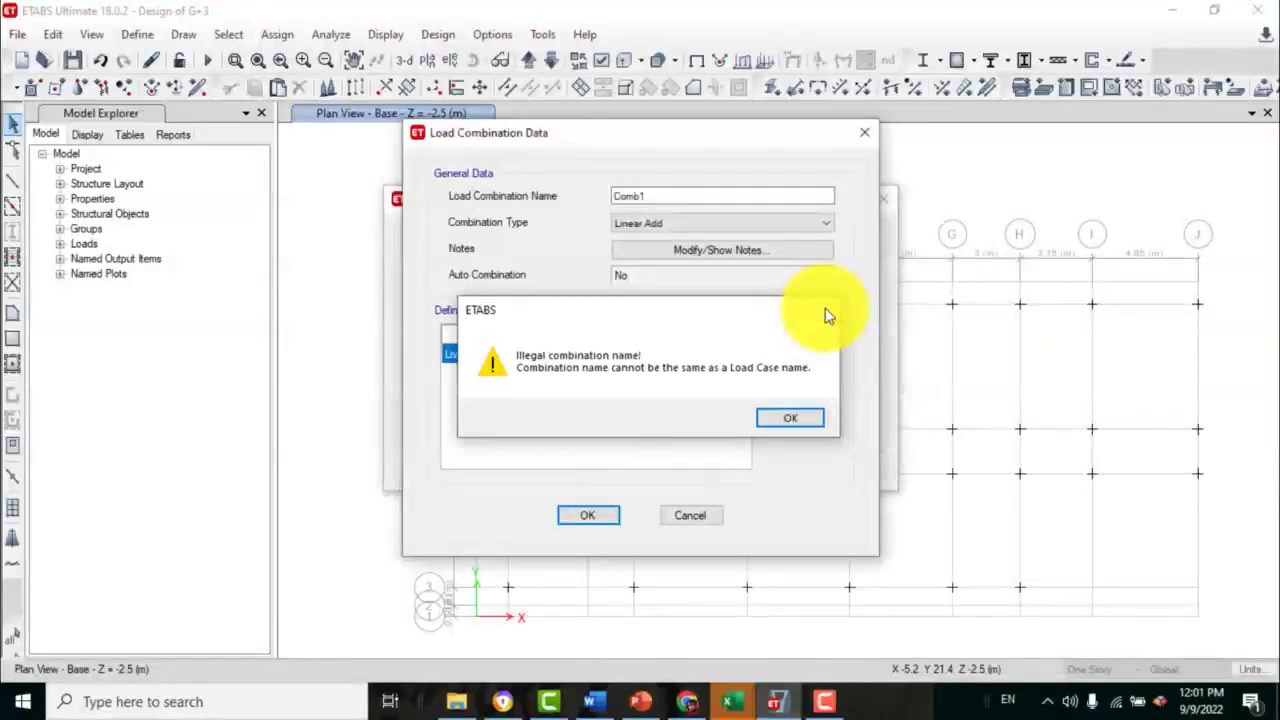
pyautogui.click(823, 311)
pyautogui.moveTo(698, 198); pyautogui.dragTo(617, 198)
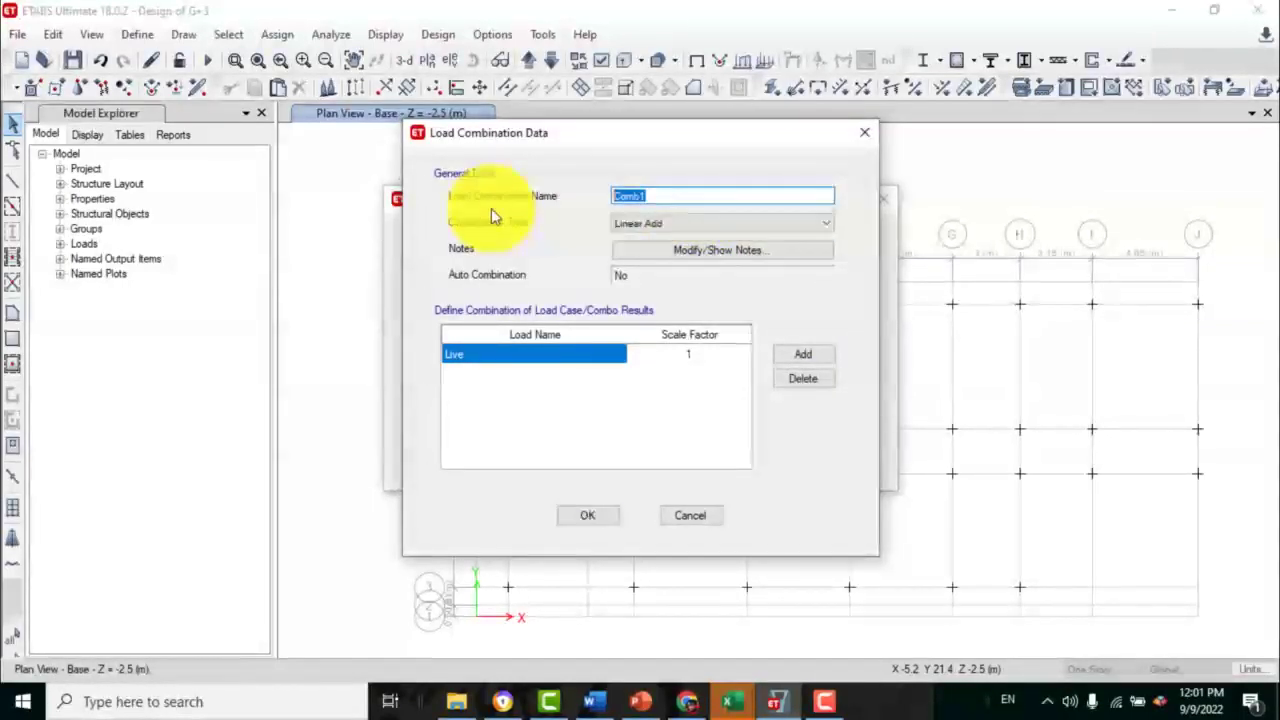
pyautogui.press('BackSpace')
pyautogui.write('Im')
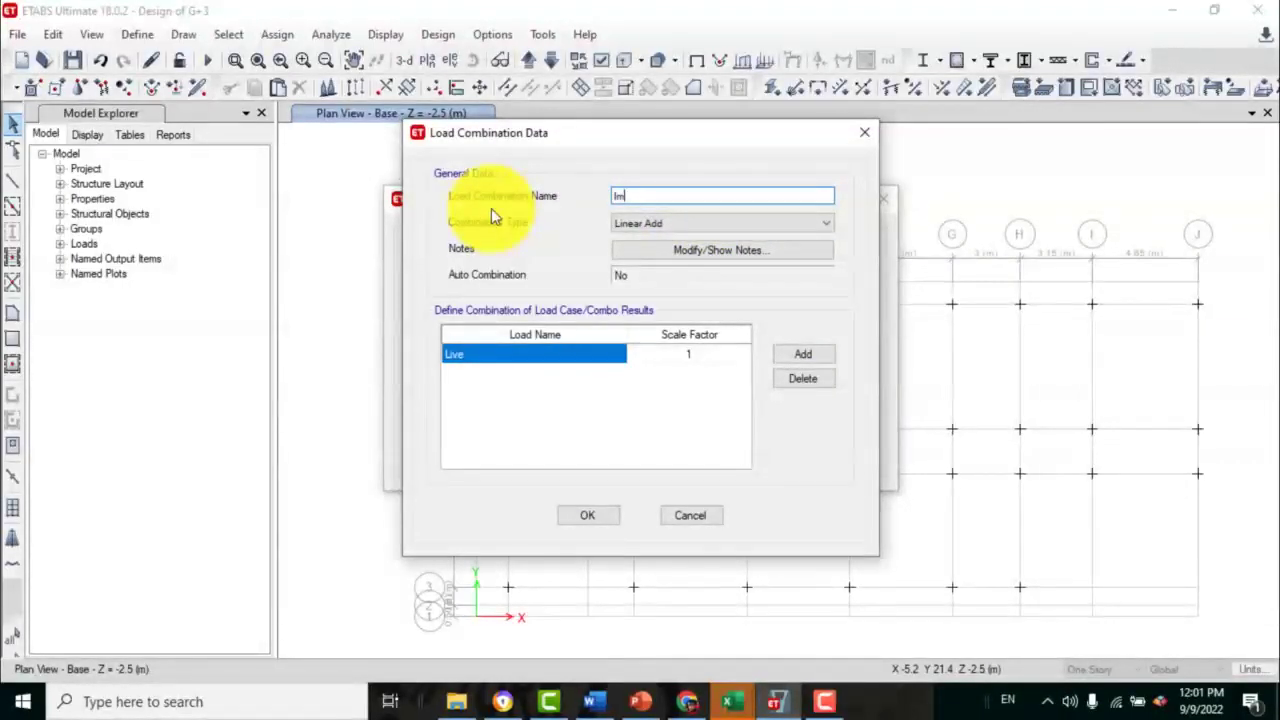
pyautogui.write('posed')
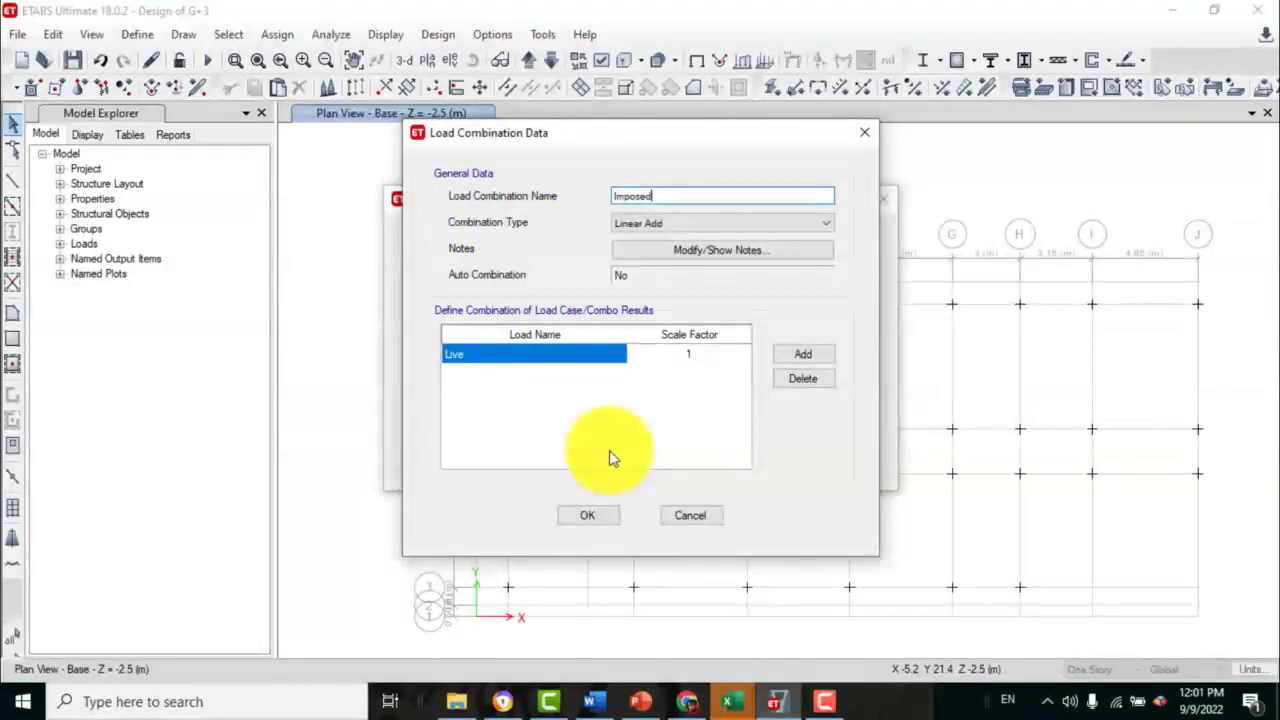
pyautogui.click(588, 517)
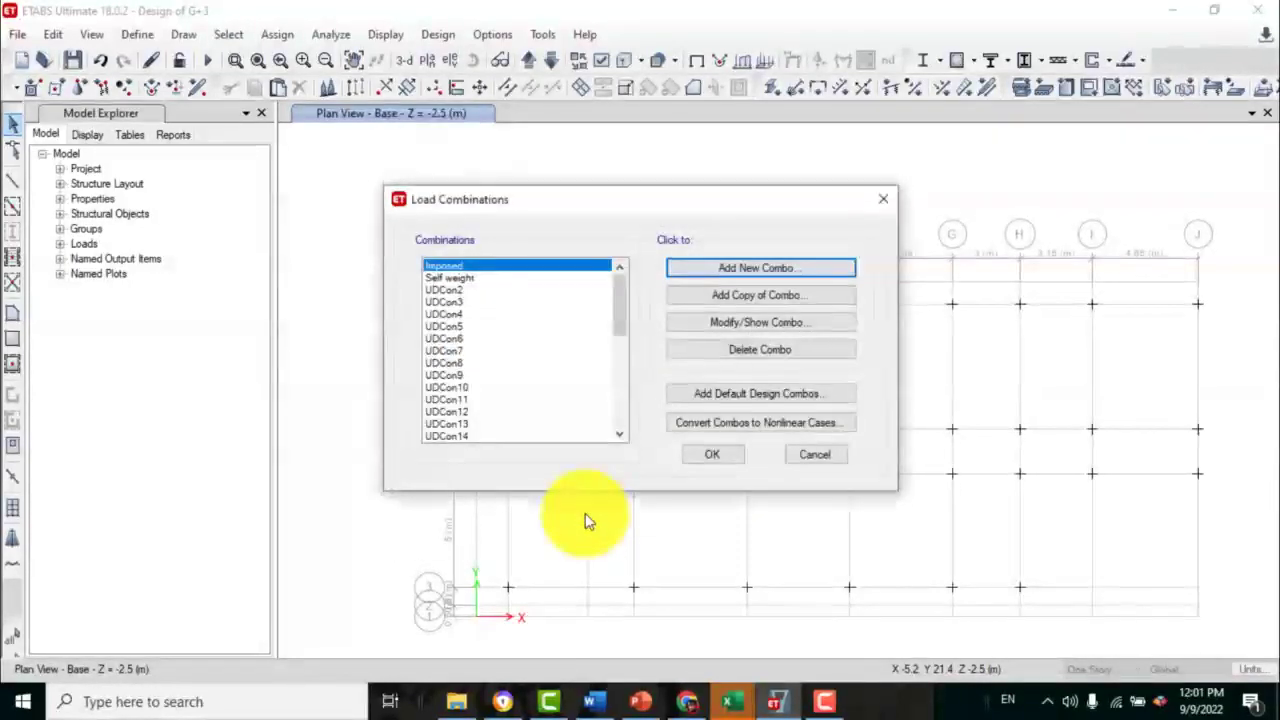
pyautogui.click(703, 457)
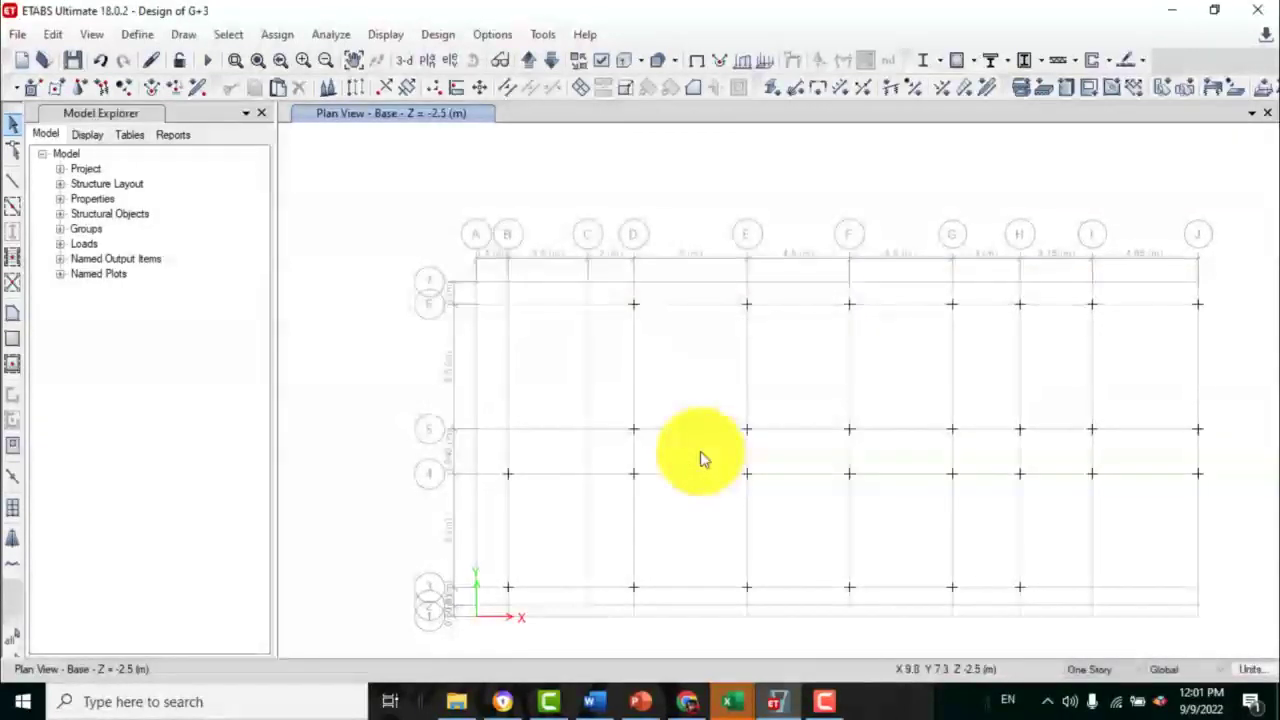
# - Run the analysis and open the selection of tables for display, expanding the Joint Output group of the analysis results
pyautogui.click(203, 62)
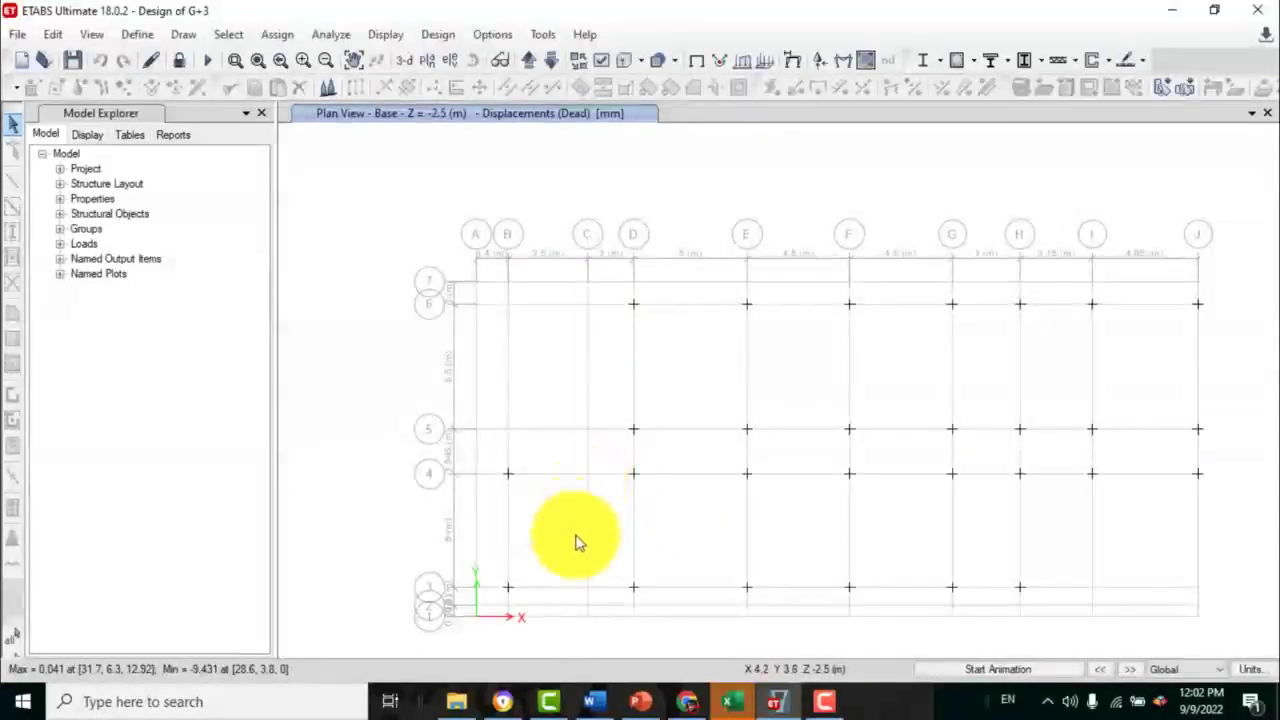
pyautogui.click(377, 38)
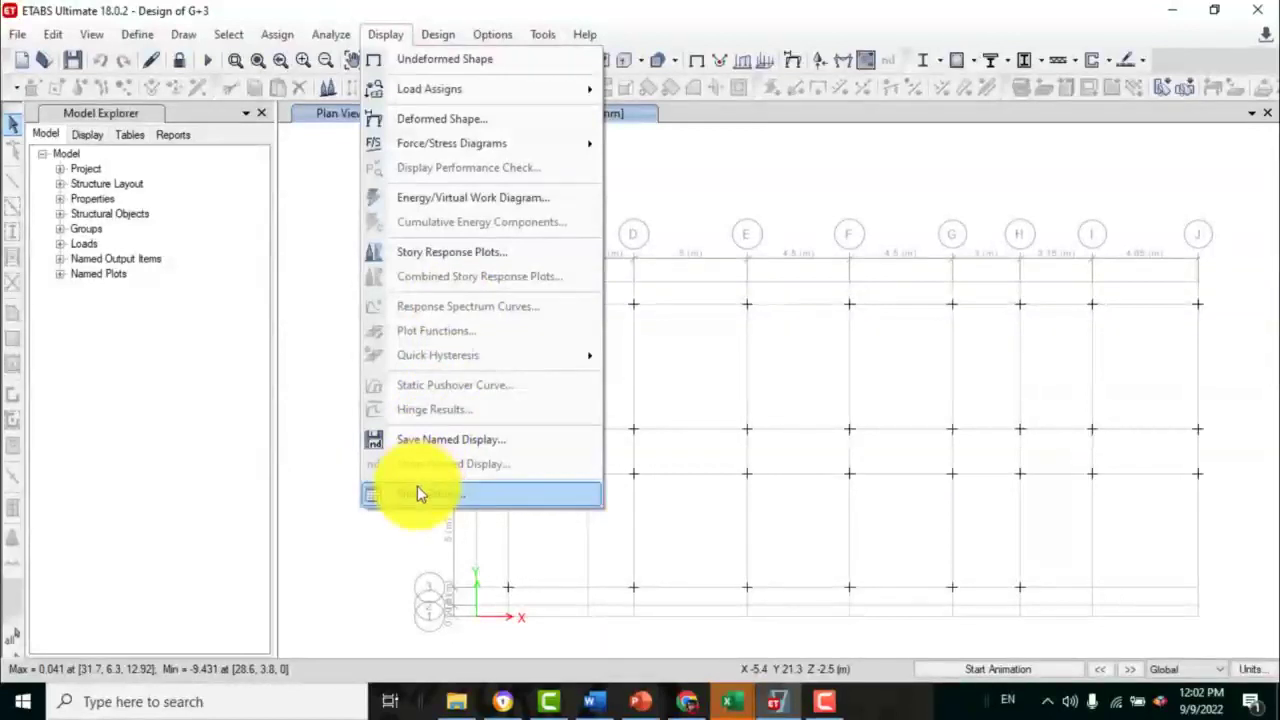
pyautogui.click(417, 493)
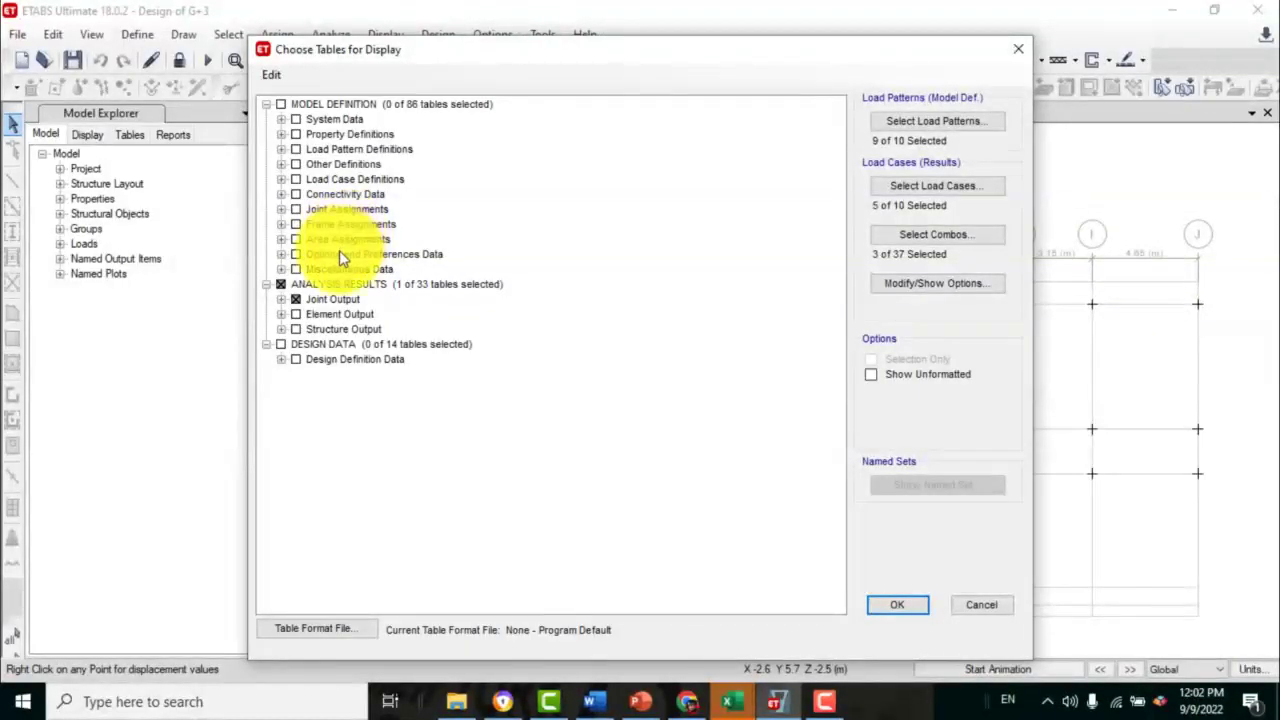
pyautogui.click(282, 299)
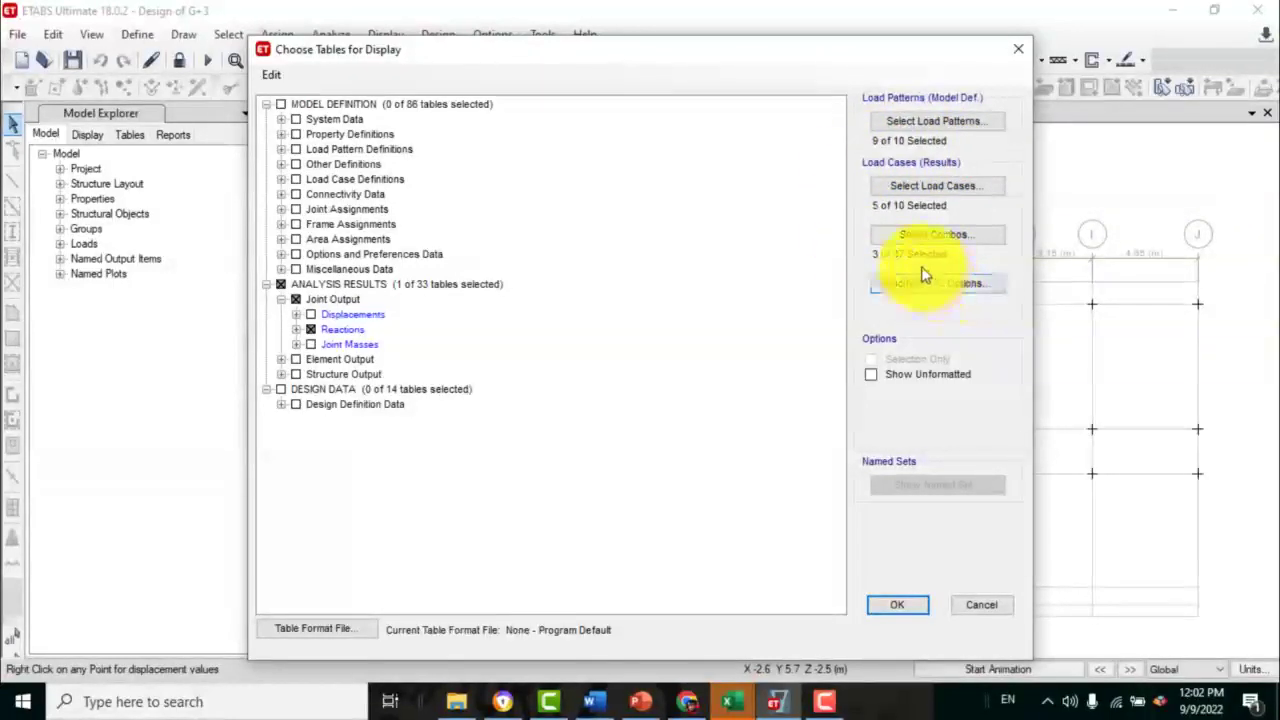
# - Limit the combinations for the output tables to Imposed and Self weight
pyautogui.click(916, 237)
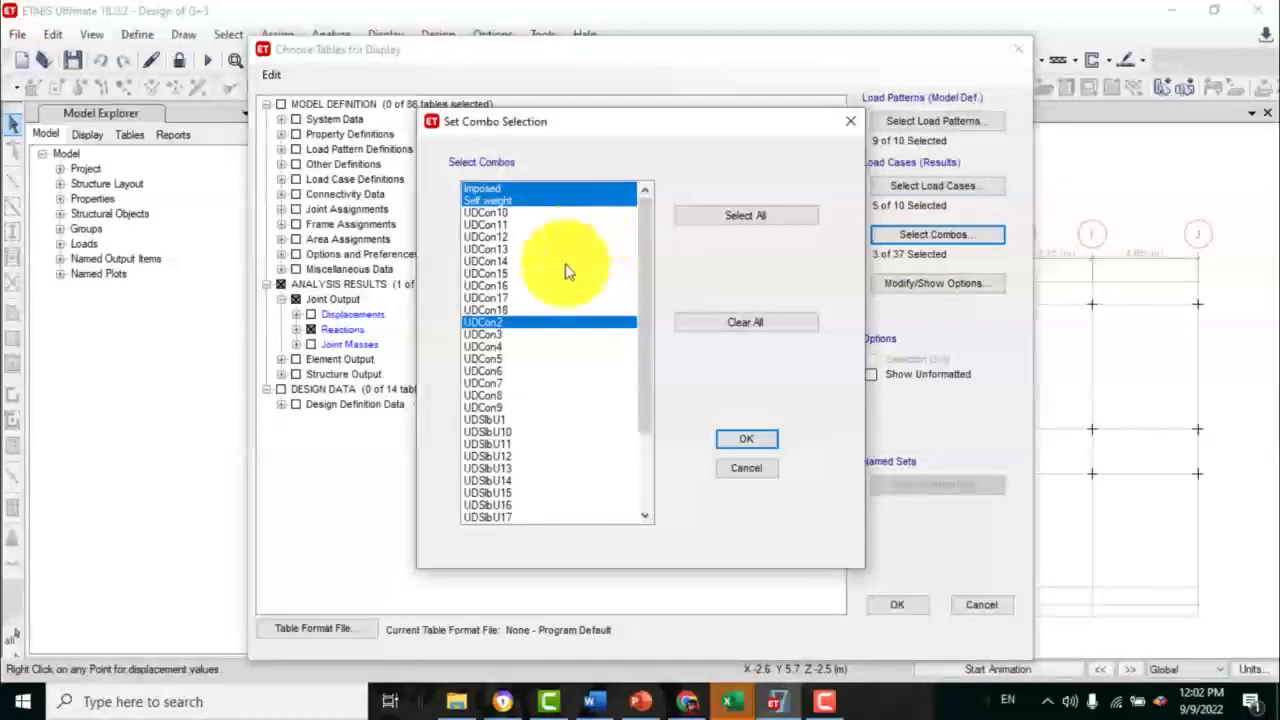
pyautogui.click(565, 362)
pyautogui.click(489, 190)
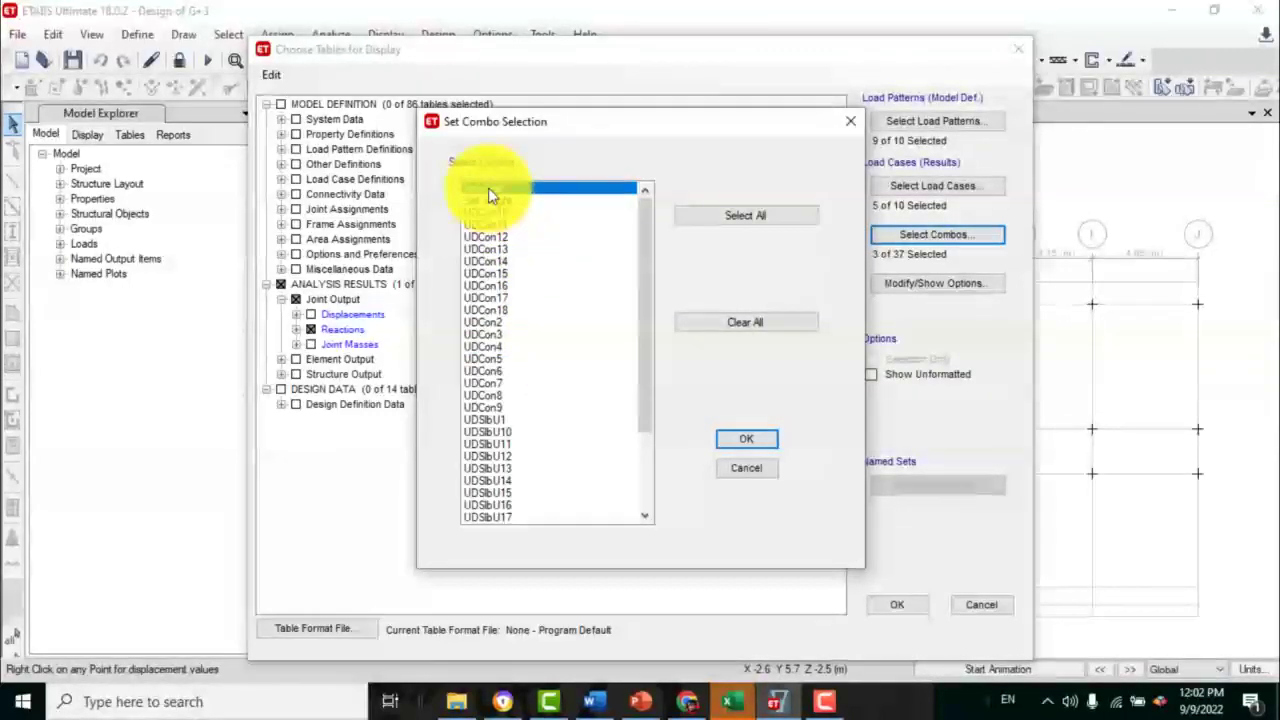
pyautogui.keyDown('ctrl'); pyautogui.click(491, 200); pyautogui.keyUp('ctrl')
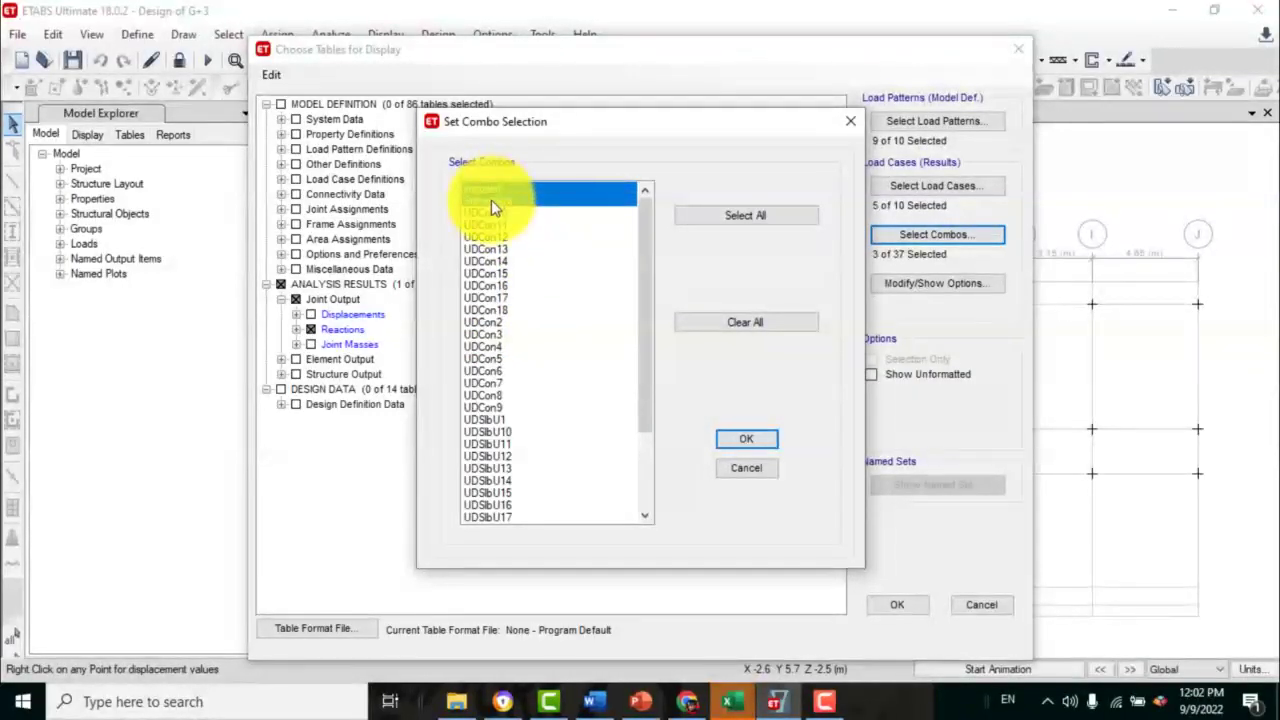
pyautogui.click(740, 438)
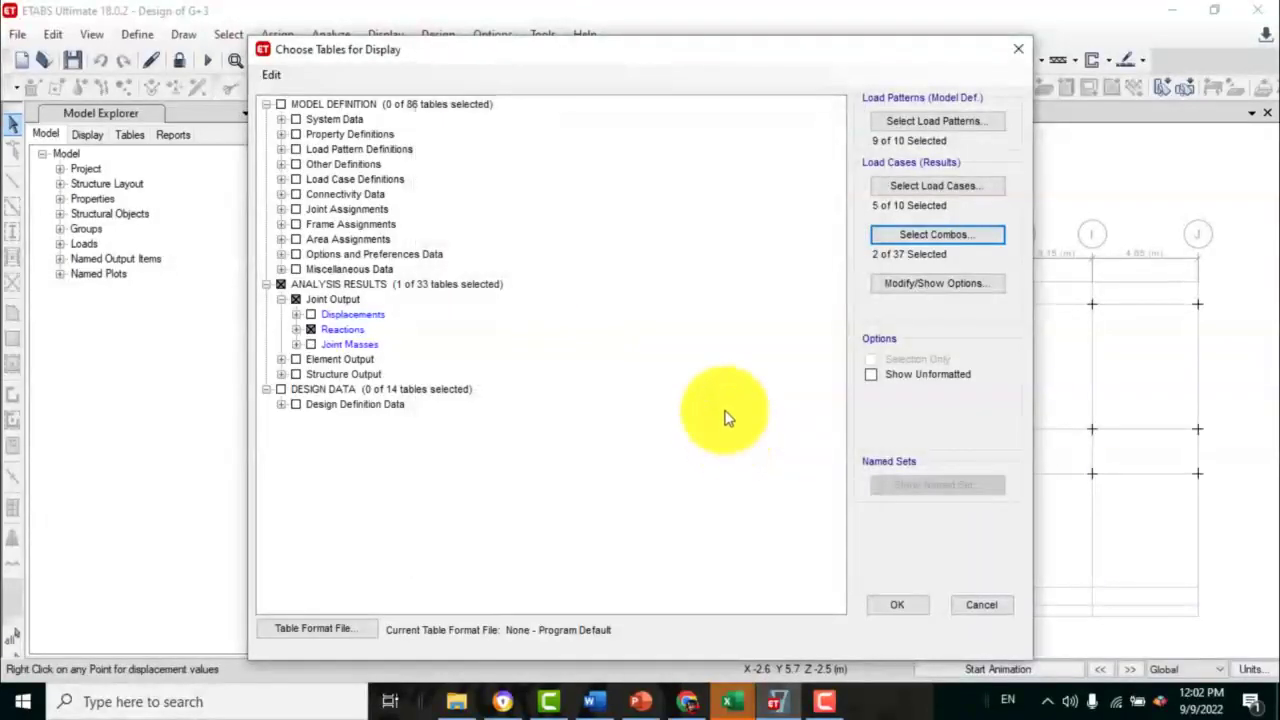
# - Deselect all load cases and all load patterns for the output tables
pyautogui.click(908, 186)
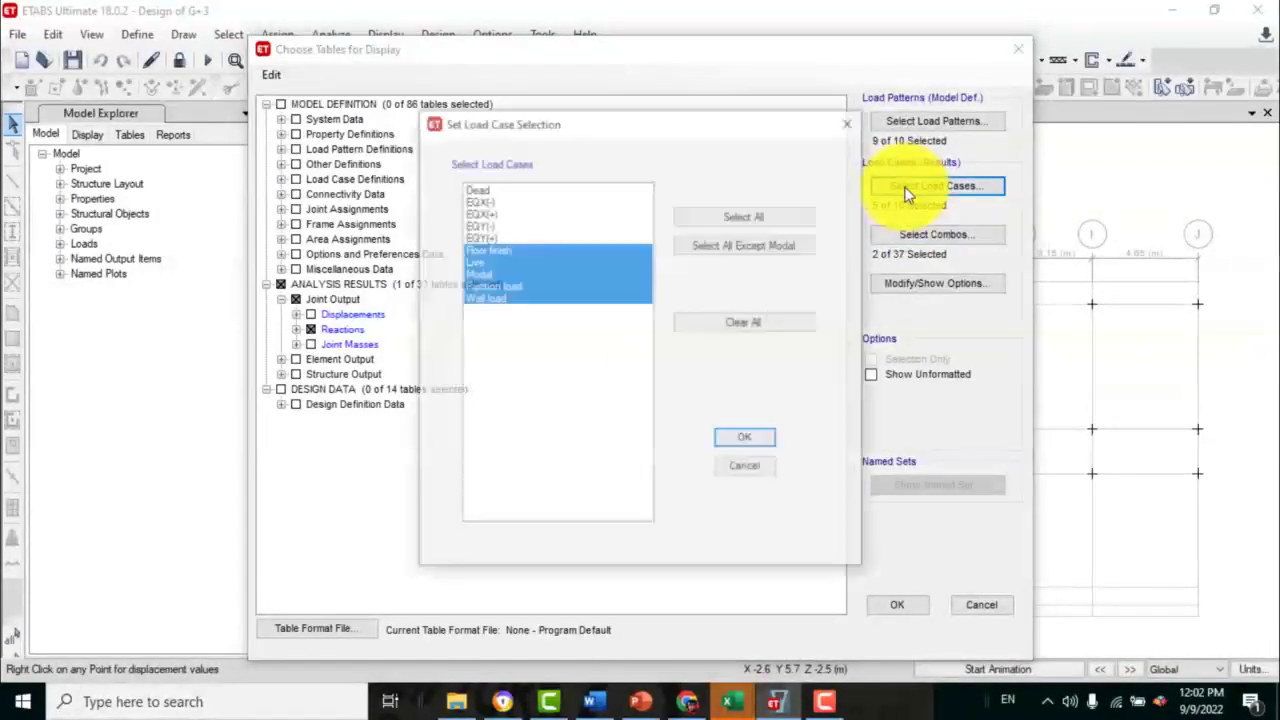
pyautogui.click(752, 322)
pyautogui.click(764, 436)
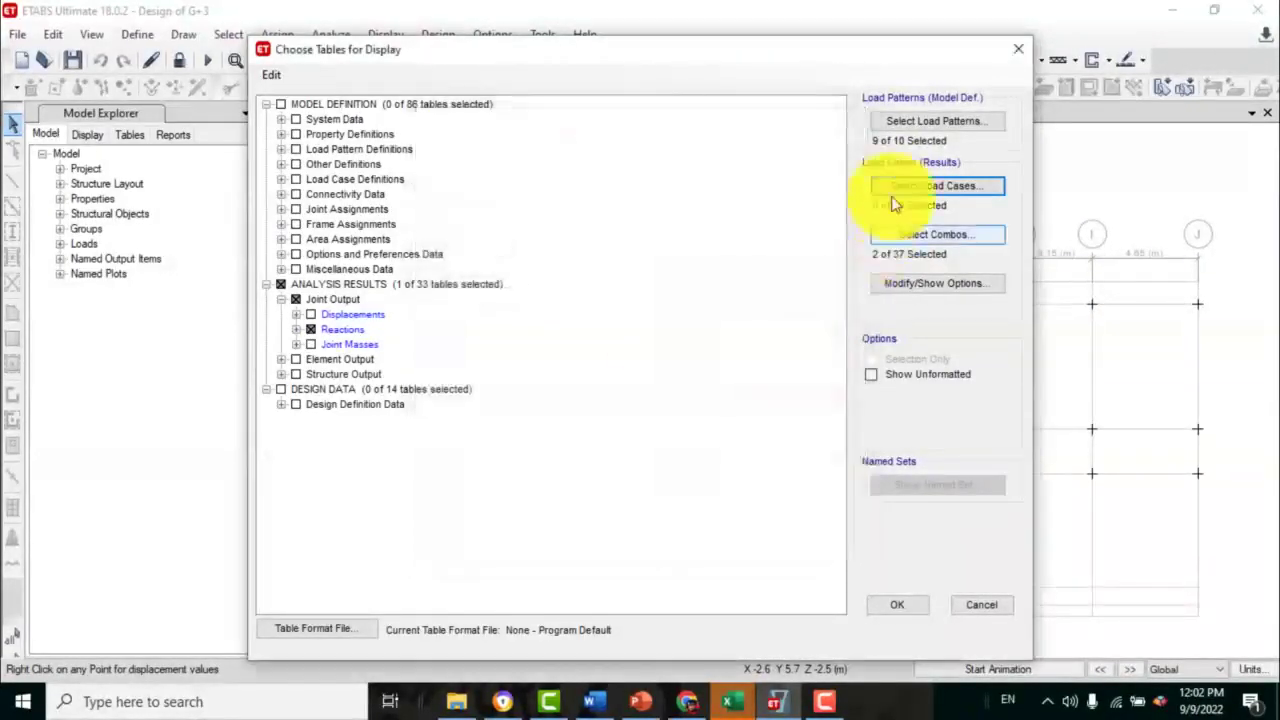
pyautogui.click(908, 122)
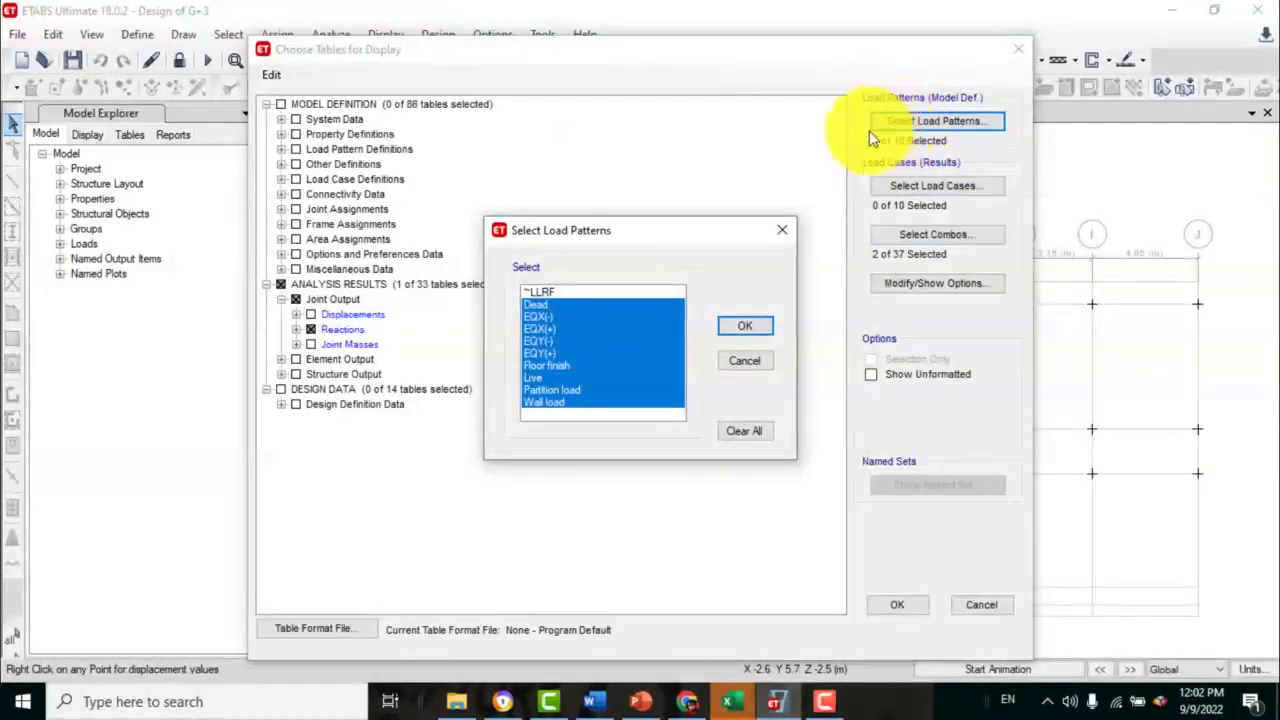
pyautogui.click(762, 430)
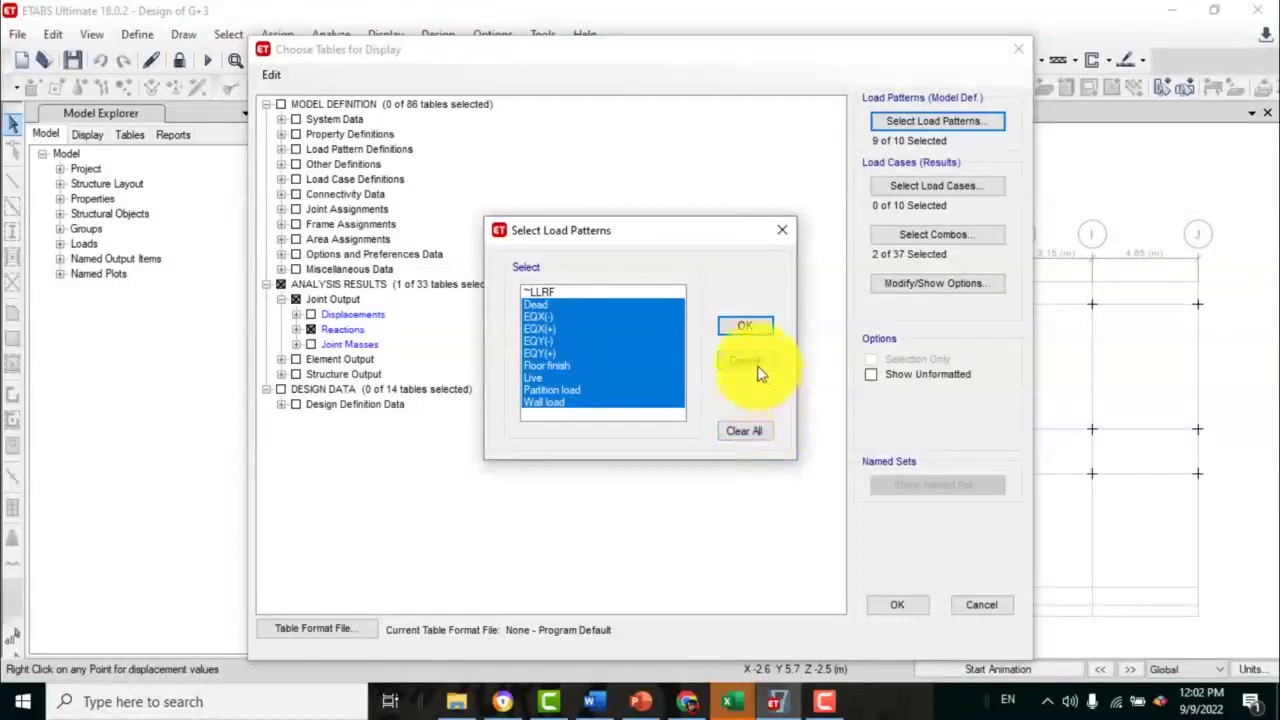
pyautogui.click(735, 330)
pyautogui.click(745, 433)
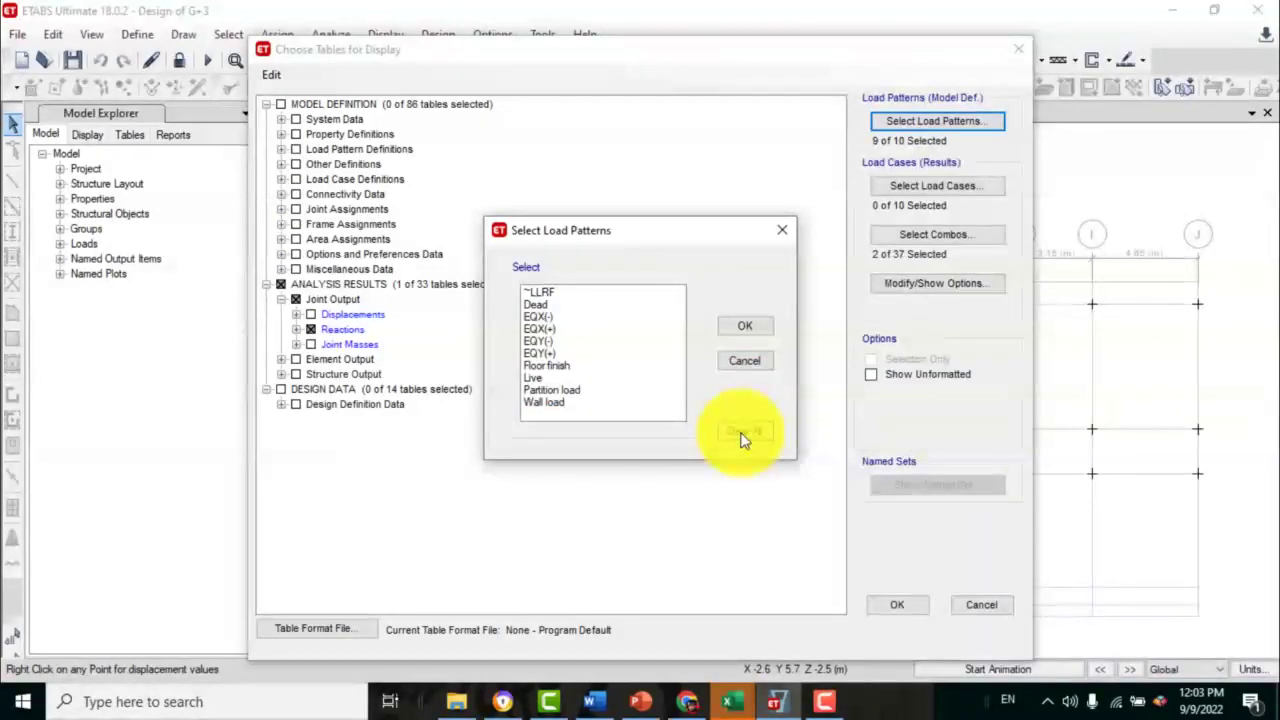
pyautogui.click(736, 328)
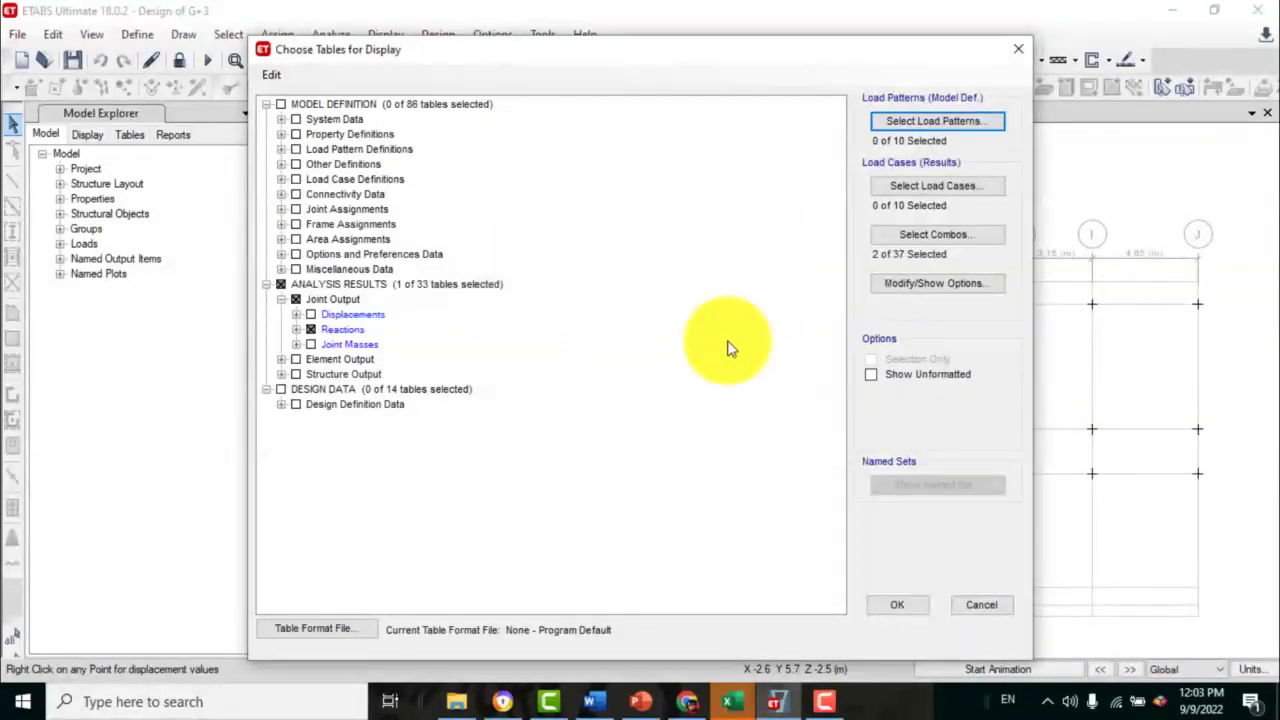
# - Display the Joint Reactions table and export it to Excel, switching to the exported Book1 workbook
pyautogui.click(910, 605)
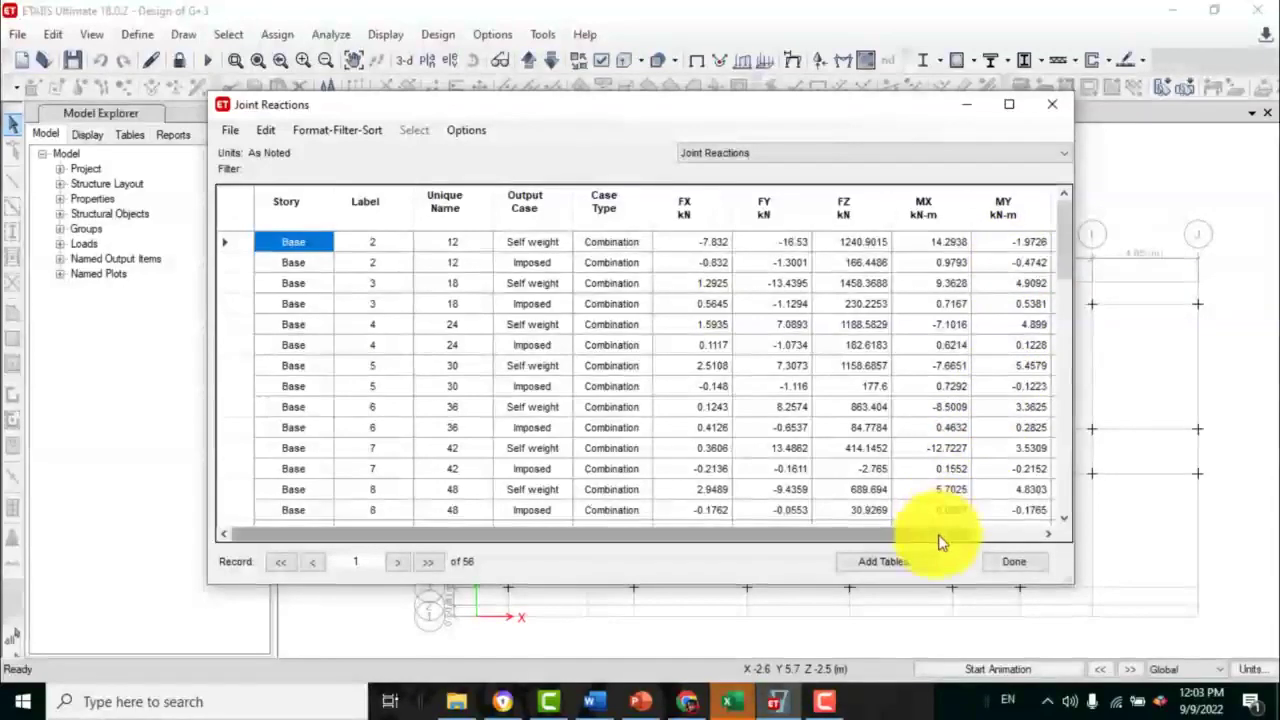
pyautogui.moveTo(943, 536); pyautogui.dragTo(1000, 536)
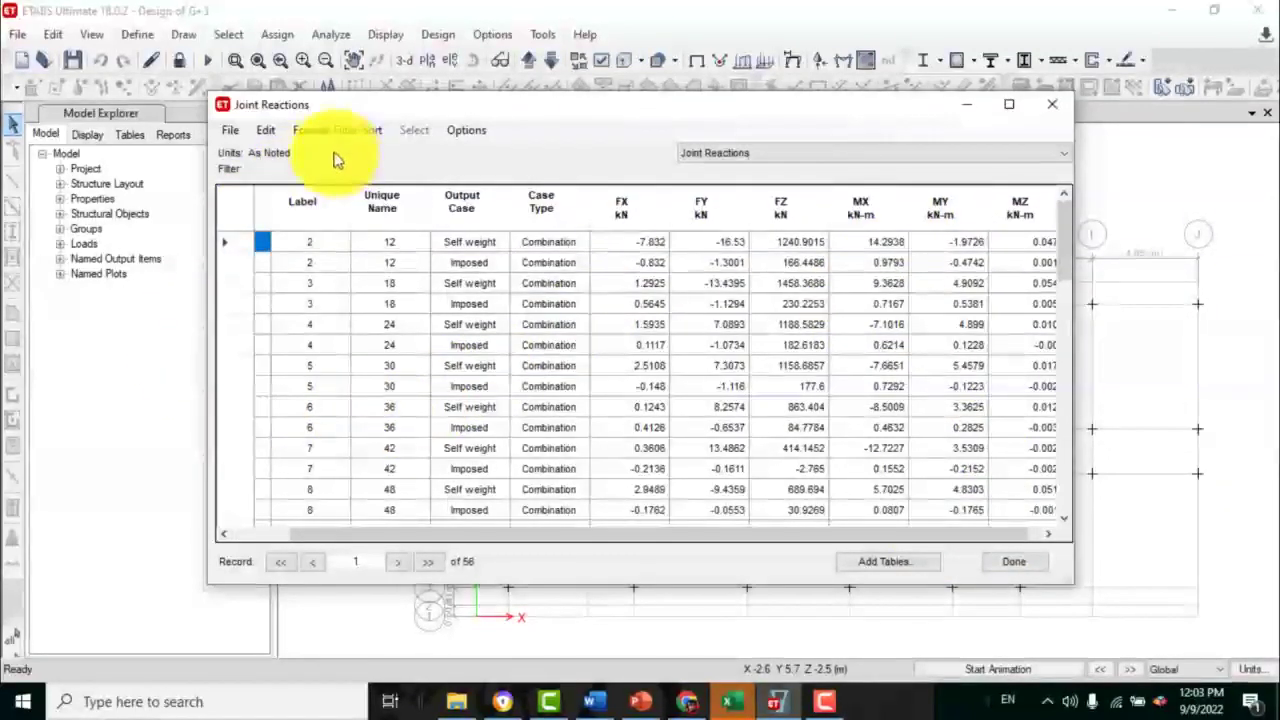
pyautogui.click(232, 136)
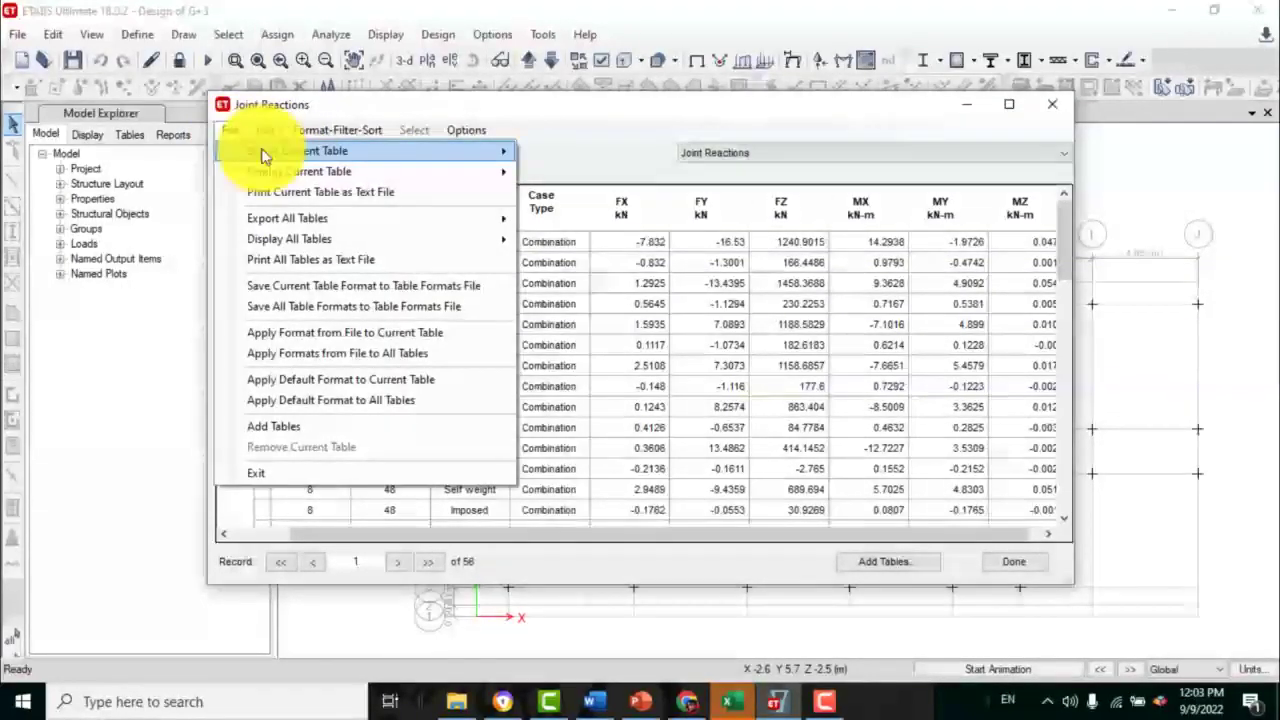
pyautogui.moveTo(263, 155)
pyautogui.click(555, 153)
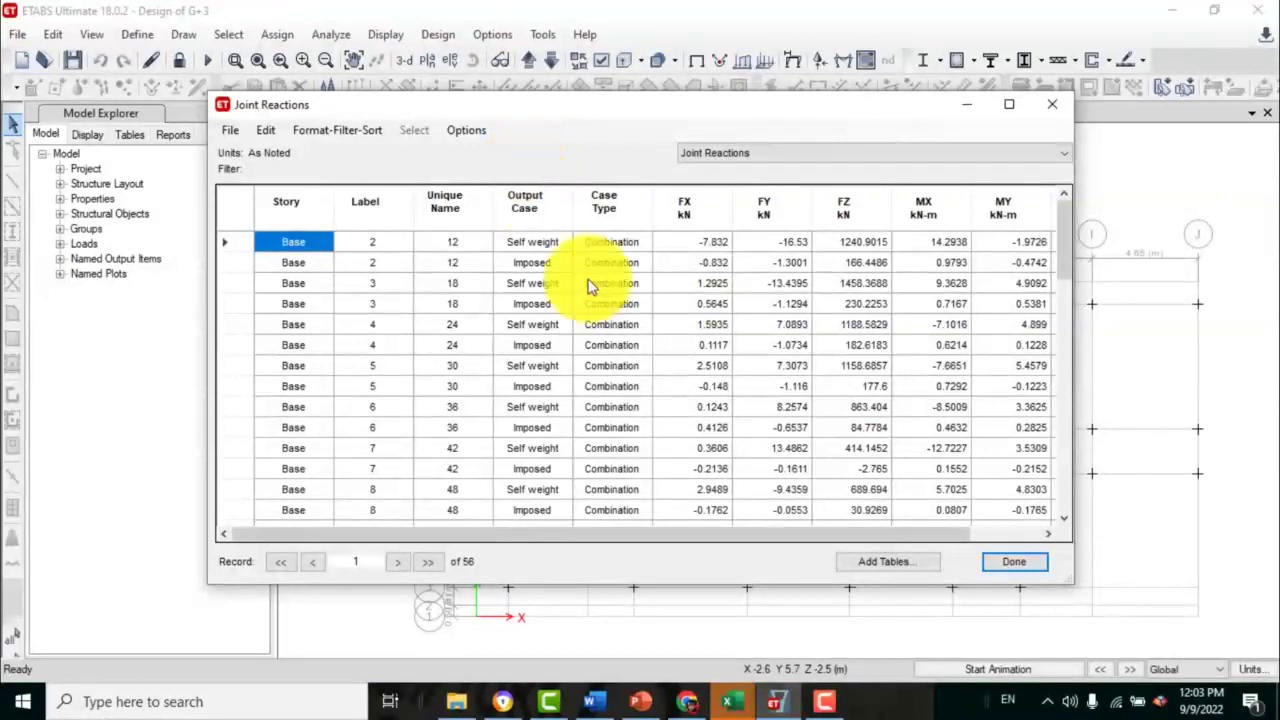
pyautogui.click(735, 703)
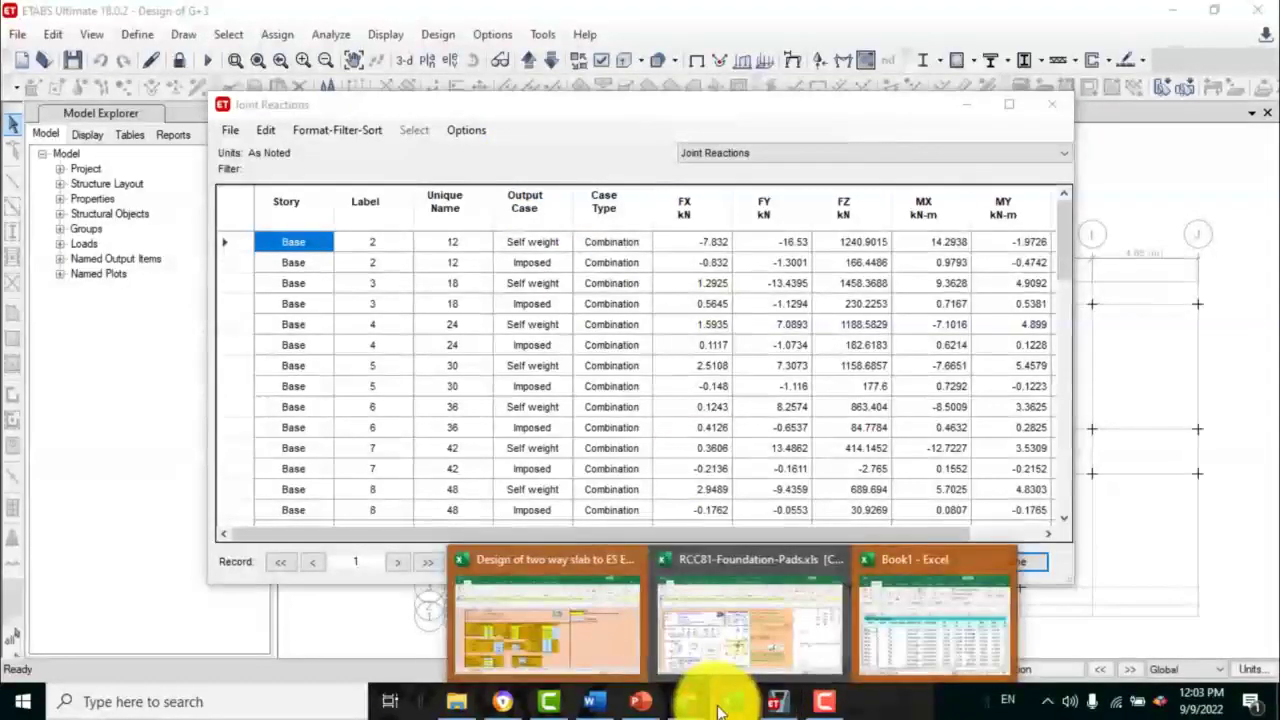
pyautogui.click(886, 643)
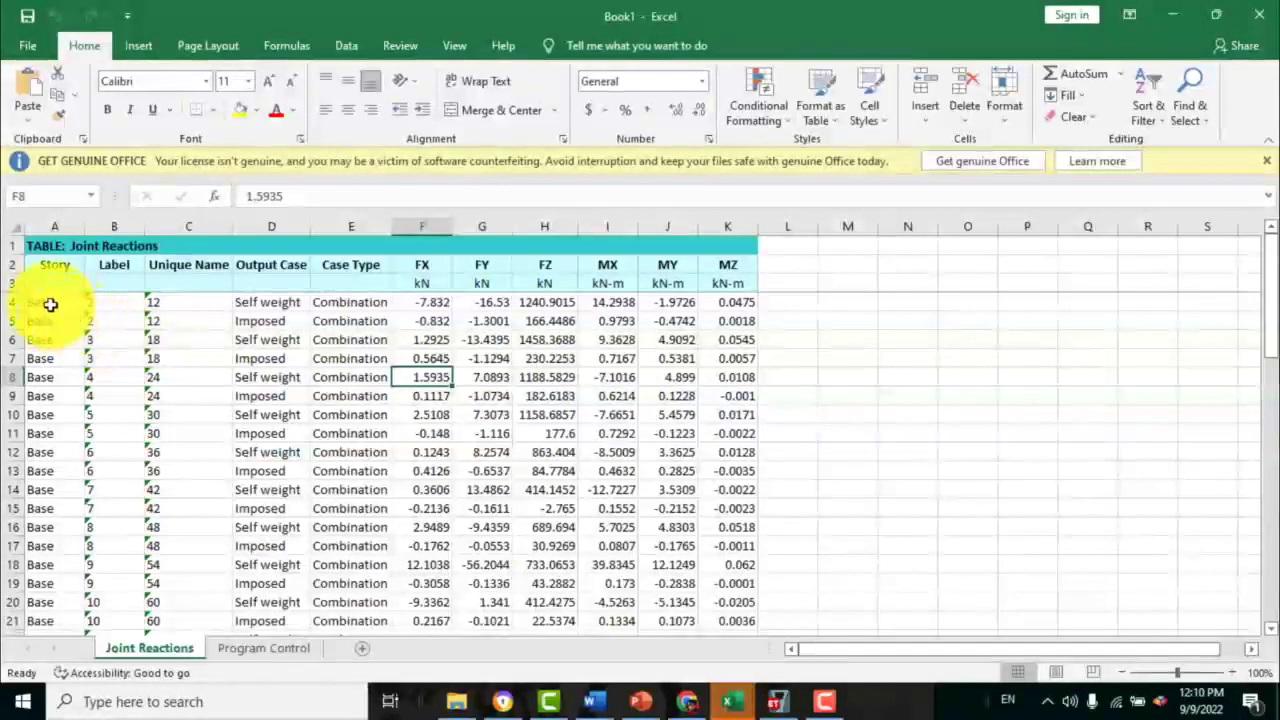
# - Examine the Self weight and Imposed reactions of joint 2 in the Joint Reactions table, including the vertical force FZ
pyautogui.moveTo(50, 305); pyautogui.dragTo(720, 320)
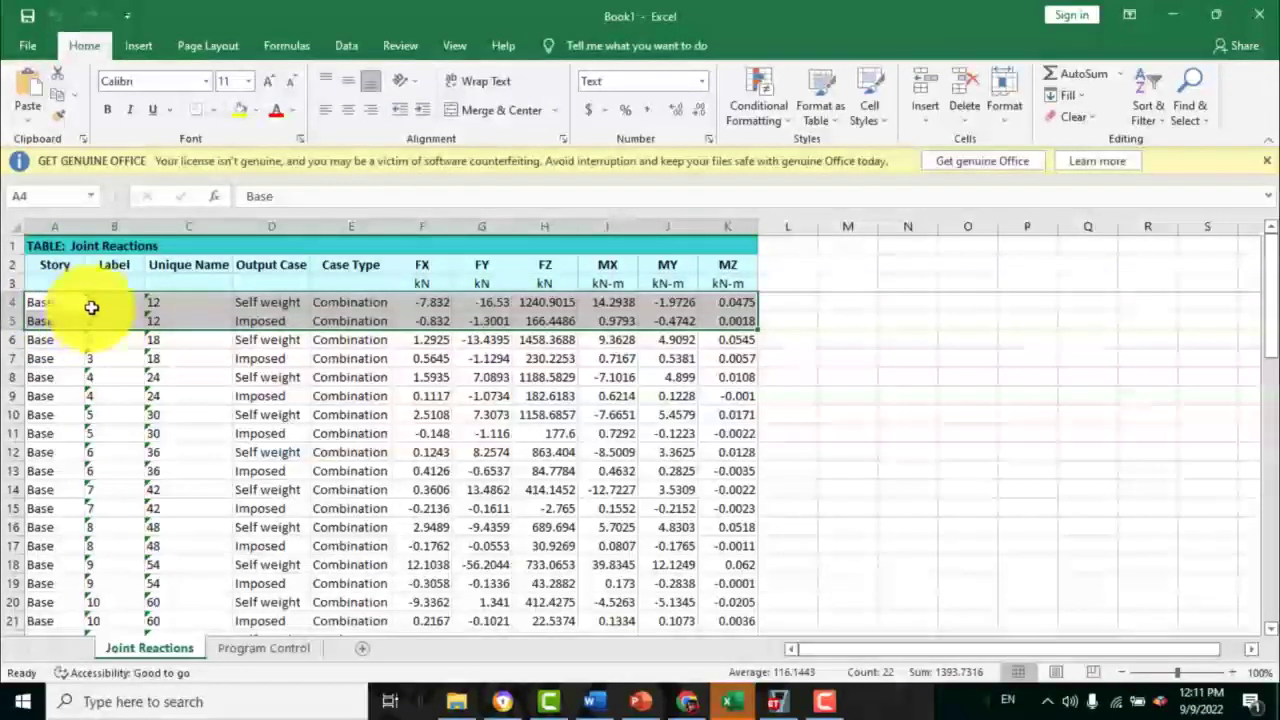
pyautogui.click(557, 302)
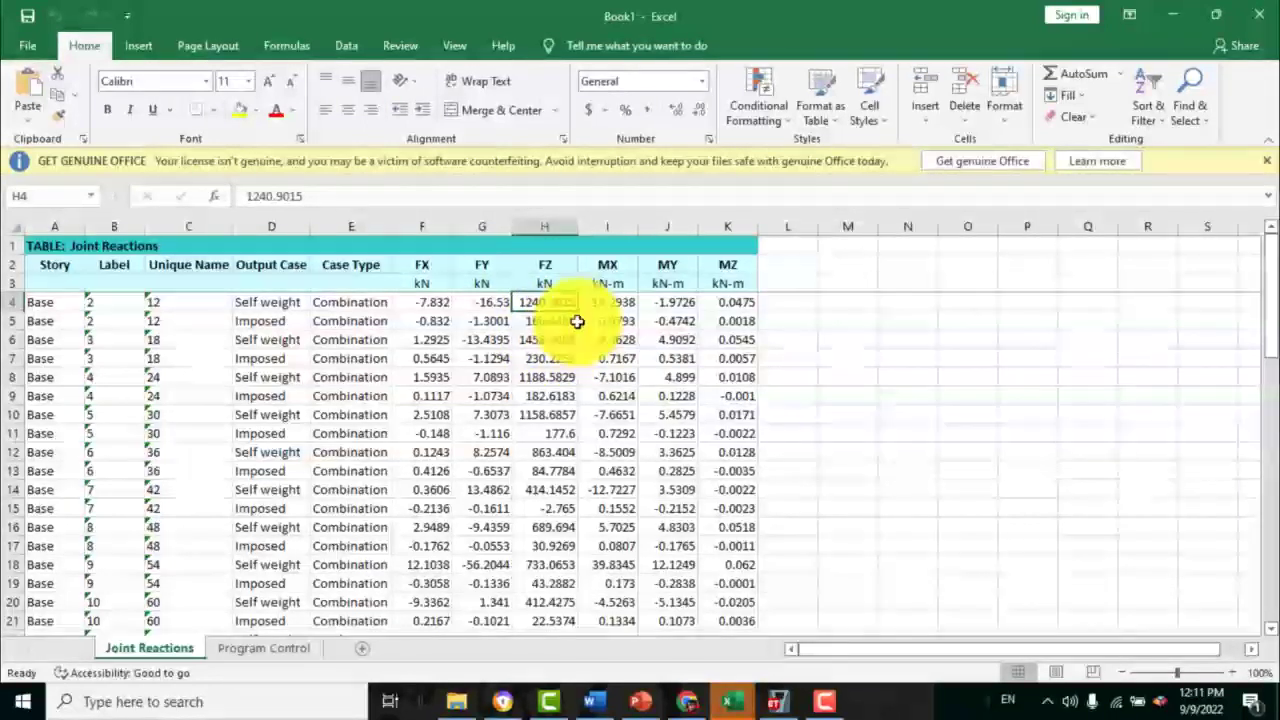
pyautogui.press('Right')
pyautogui.press('Right')
pyautogui.press('Right')
pyautogui.press('Right')
pyautogui.press('Down')
pyautogui.press('Down')
pyautogui.press('Down')
pyautogui.press('Down')
pyautogui.press('Down')
pyautogui.press('Down')
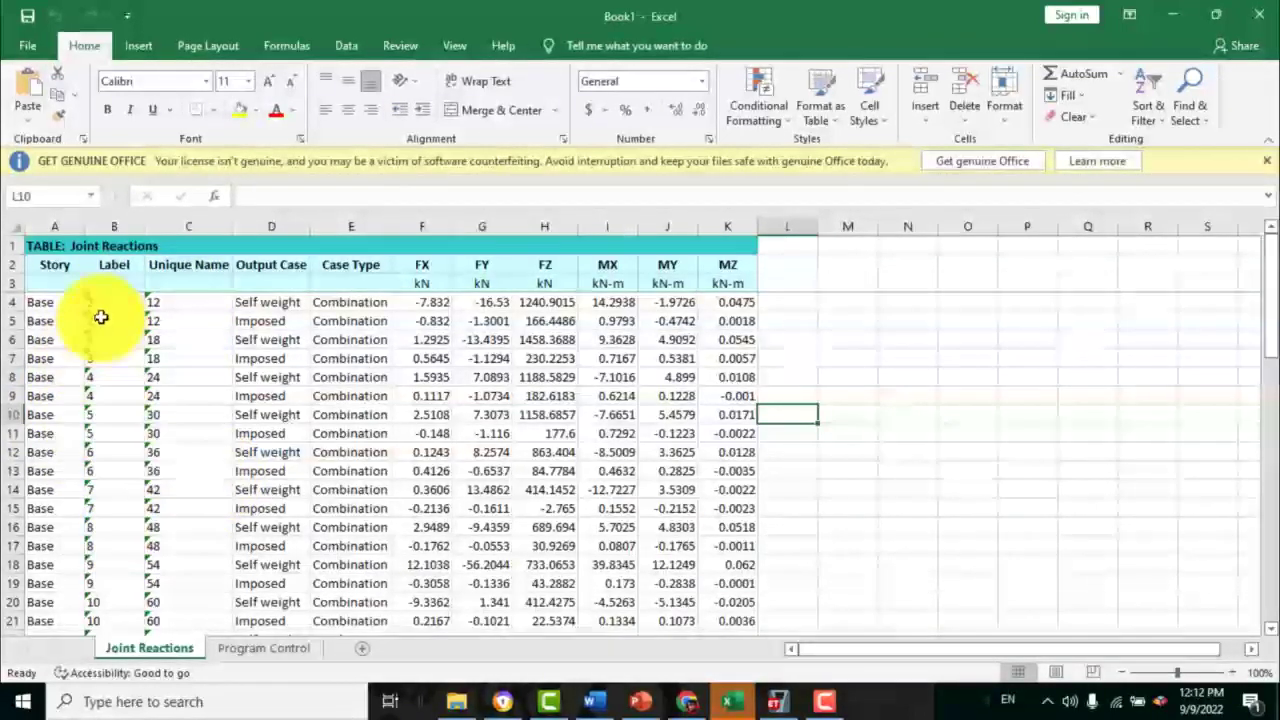
# - Highlight the Self weight and Imposed rows of joint 2 with a yellow fill across columns A to K
pyautogui.moveTo(55, 306); pyautogui.dragTo(730, 316)
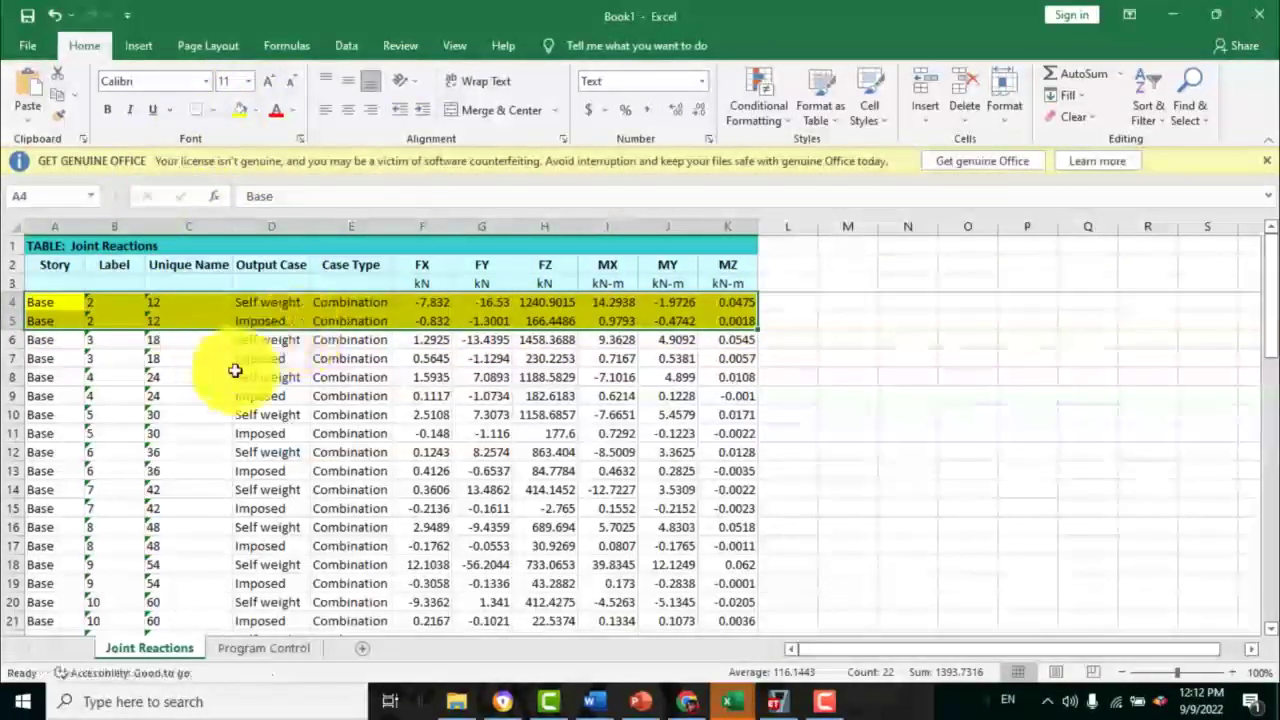
pyautogui.click(263, 302)
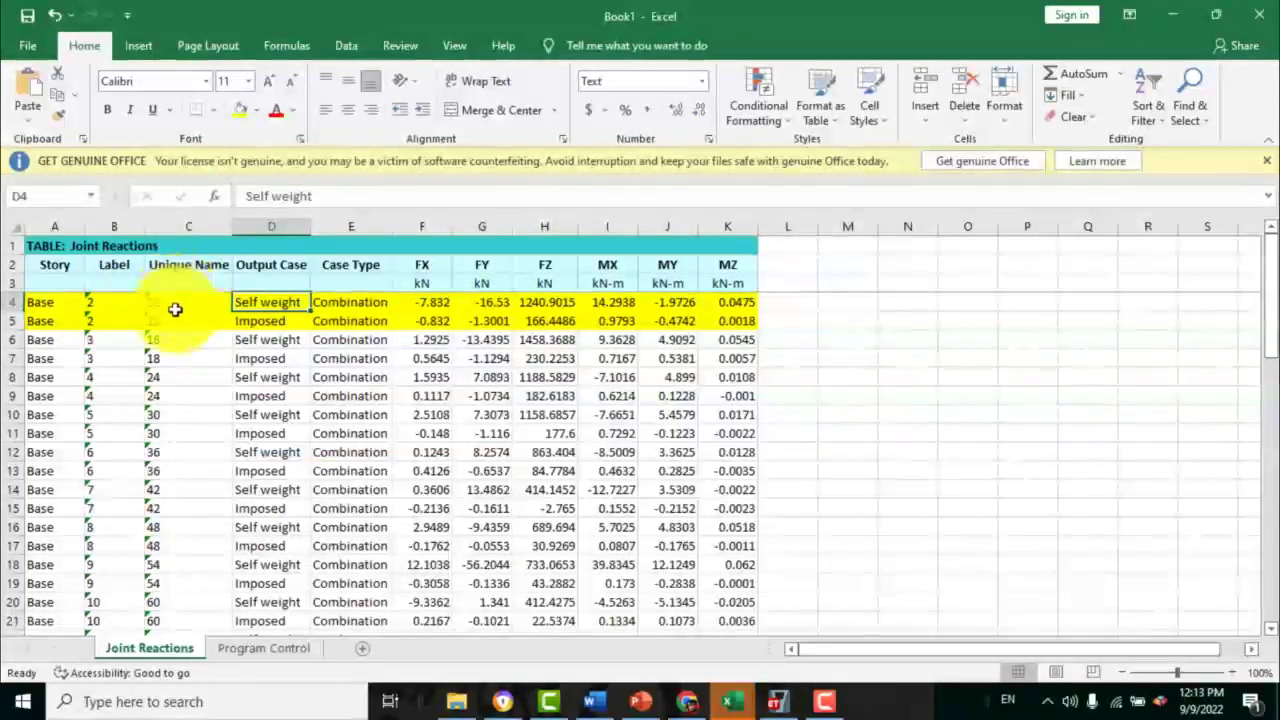
# - Switch to ETABS, close the Joint Reactions table, and turn on joint labels in the view options for the base plan
pyautogui.click(775, 701)
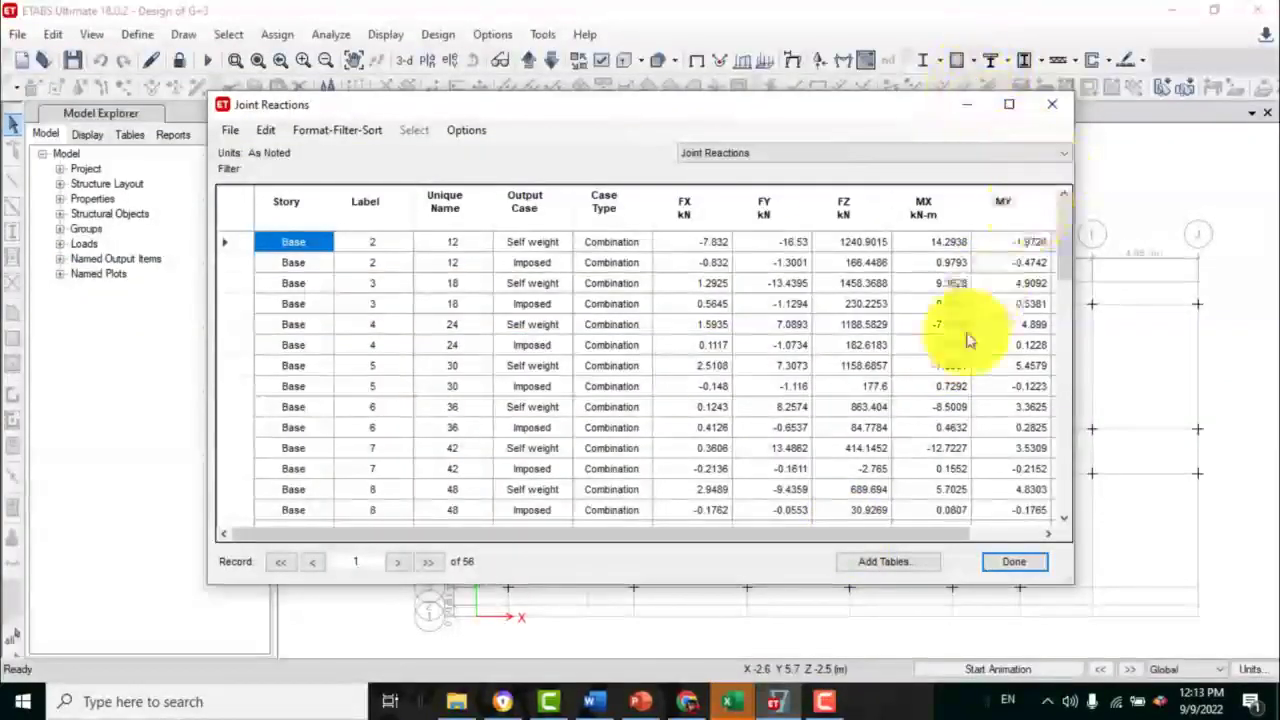
pyautogui.click(1006, 566)
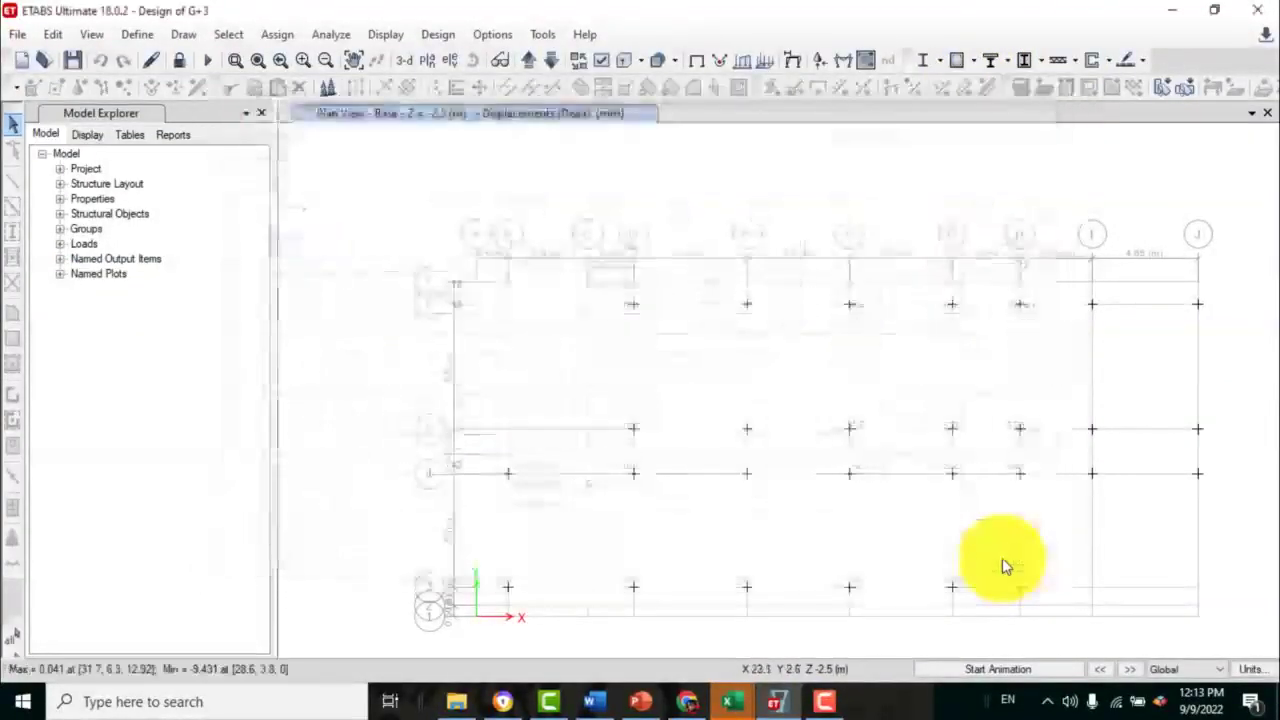
pyautogui.moveTo(617, 283)
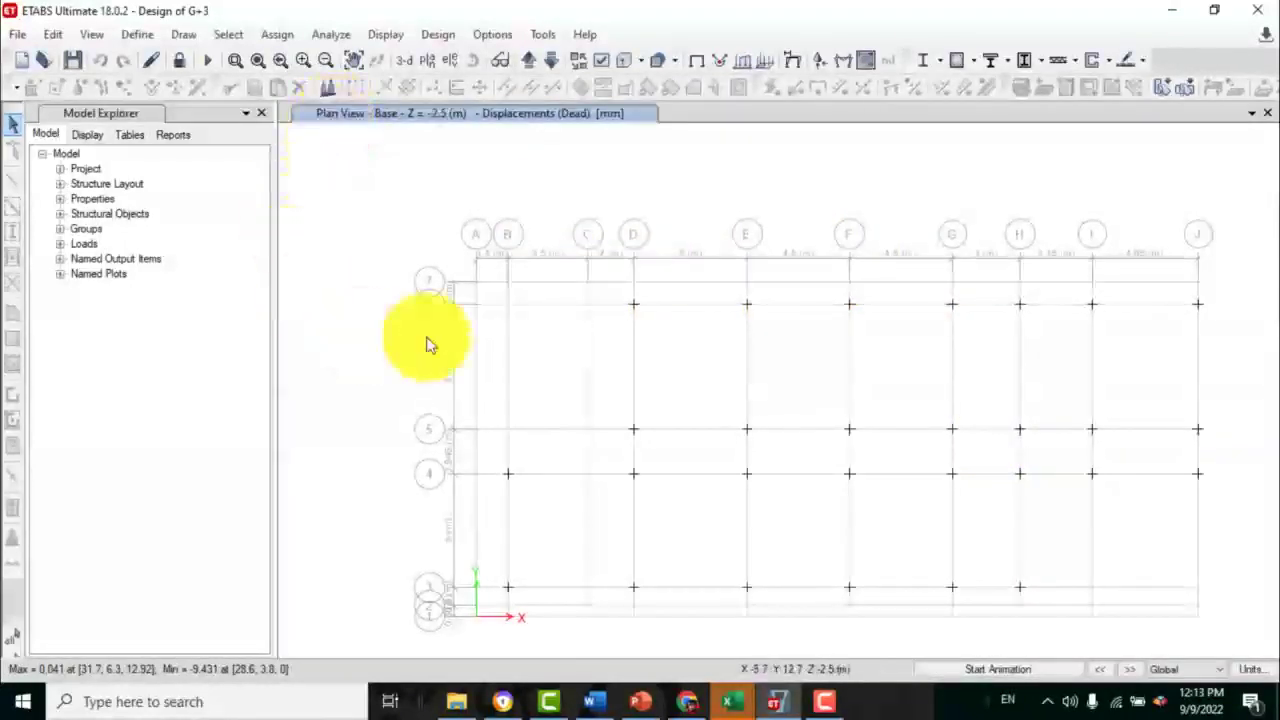
pyautogui.click(598, 60)
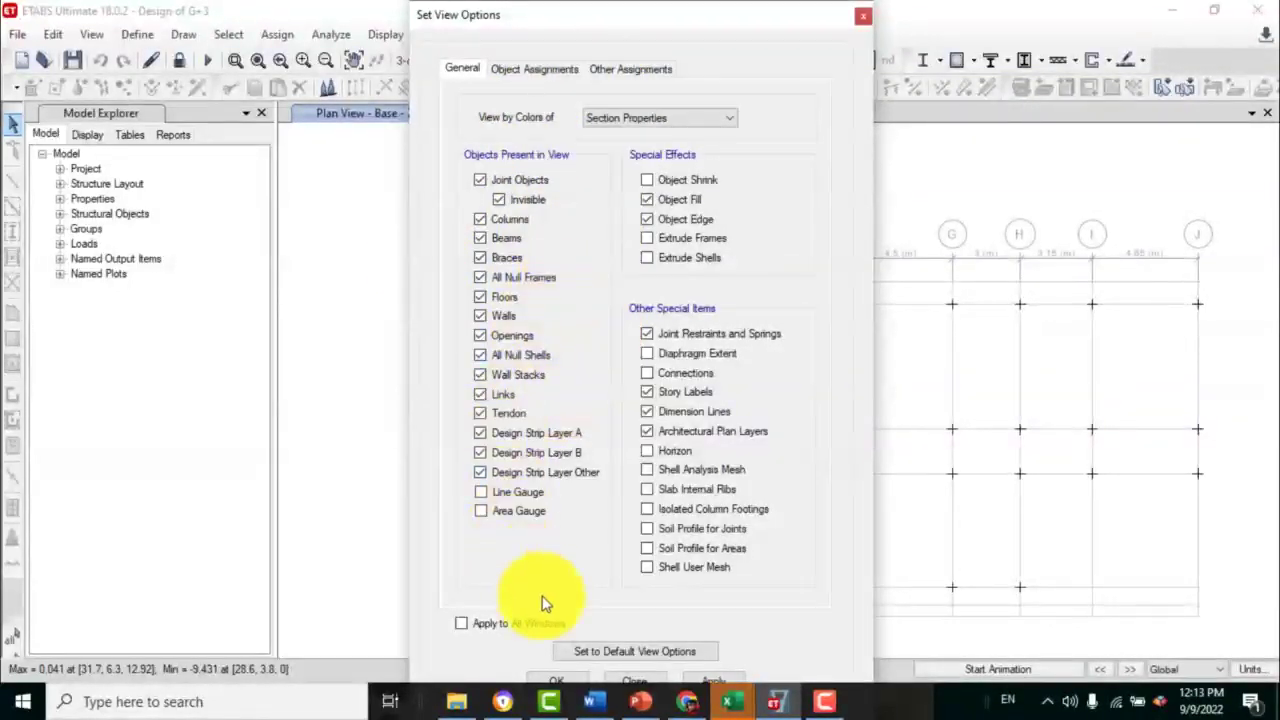
pyautogui.click(562, 72)
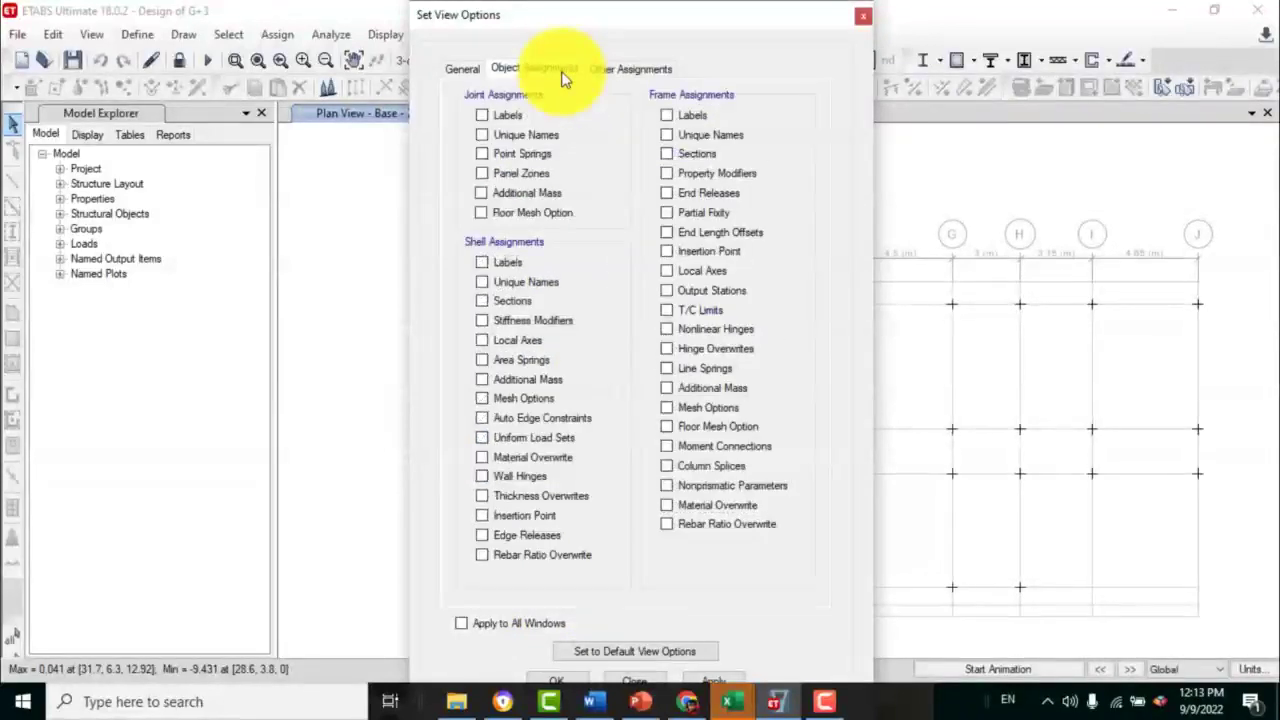
pyautogui.click(482, 116)
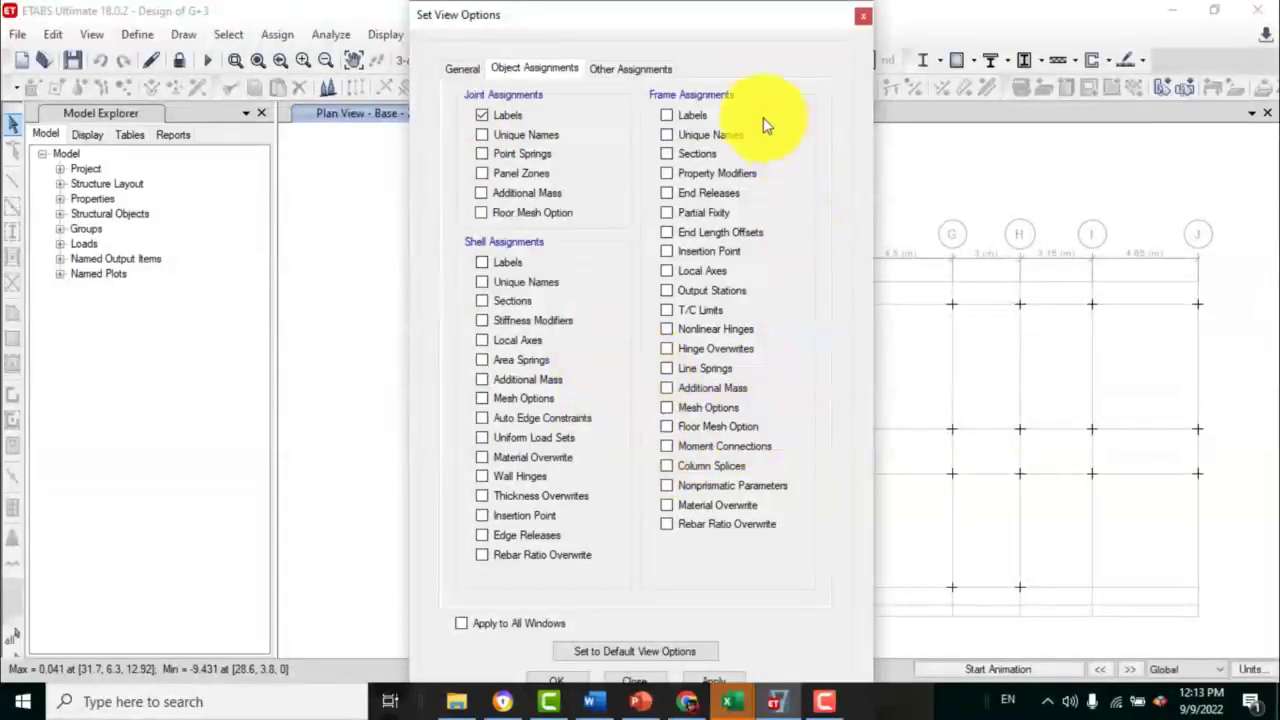
pyautogui.click(563, 683)
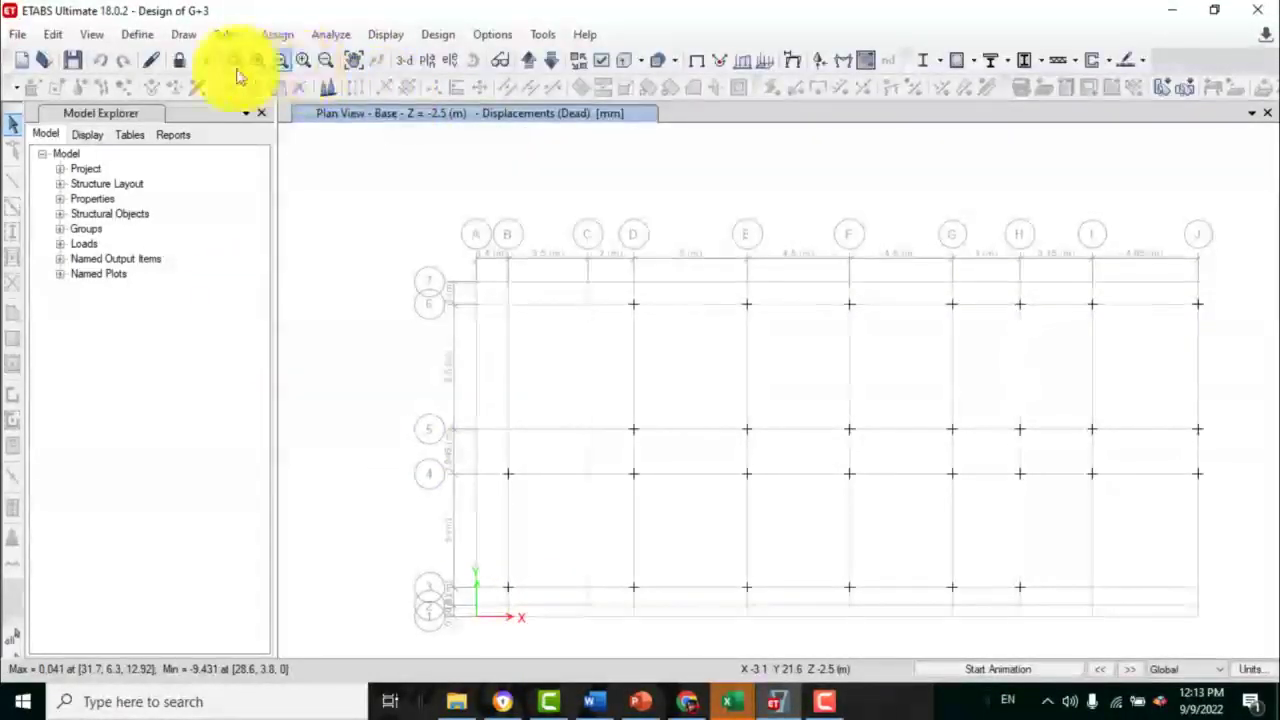
# - Refresh the base plan view and unlock the model, accepting the deletion of the analysis results
pyautogui.click(151, 60)
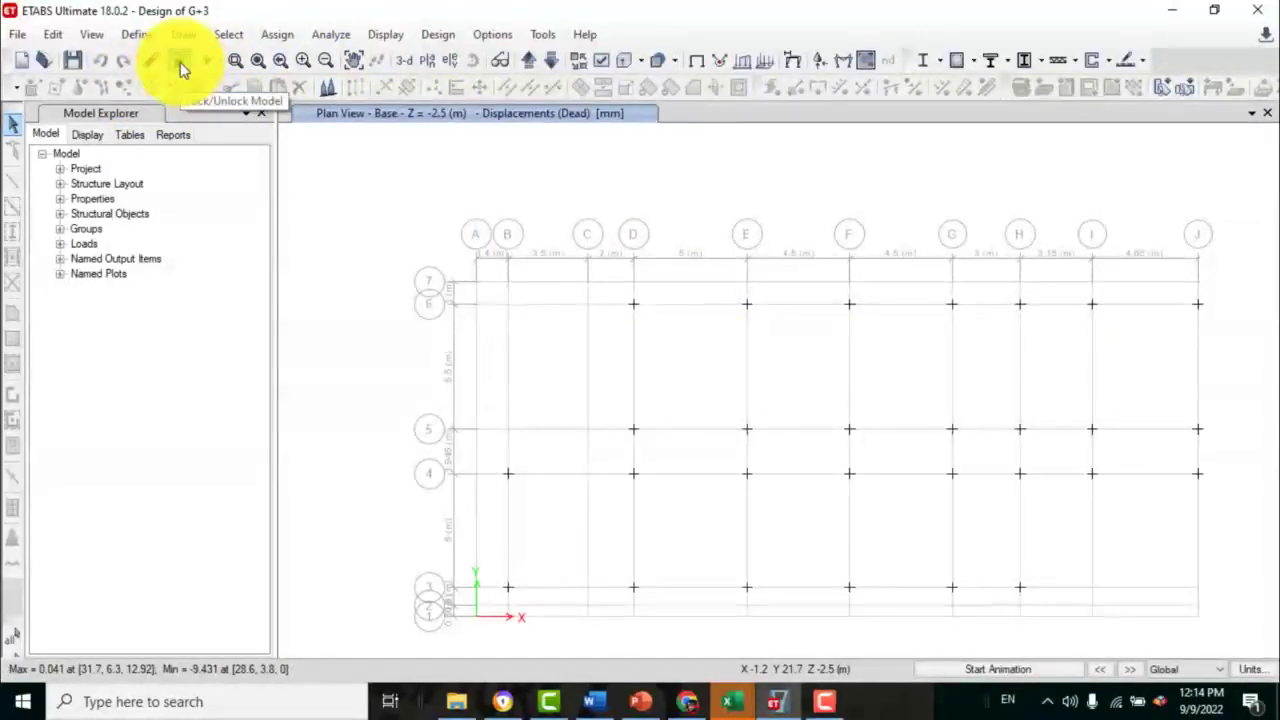
pyautogui.click(180, 62)
pyautogui.click(668, 422)
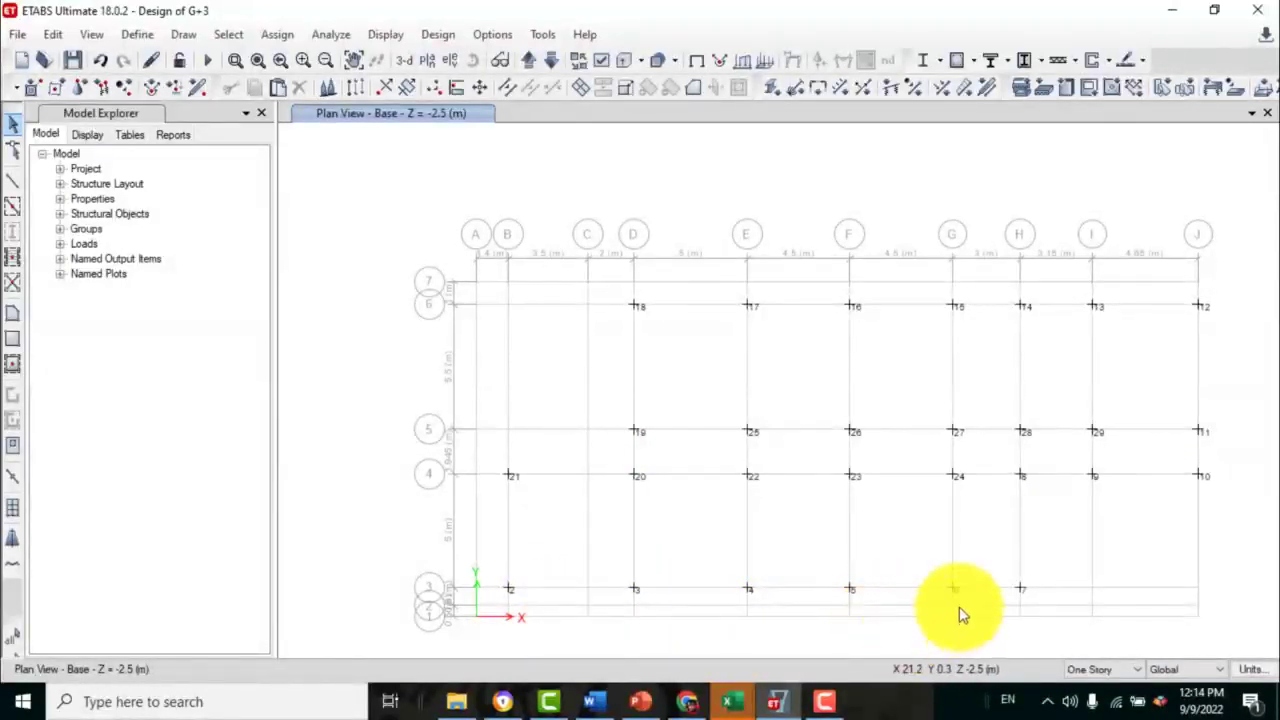
# - Compare the joint labels on the base plan with the Label column of the Book1 workbook, switching to Excel and back to ETABS
pyautogui.click(996, 612)
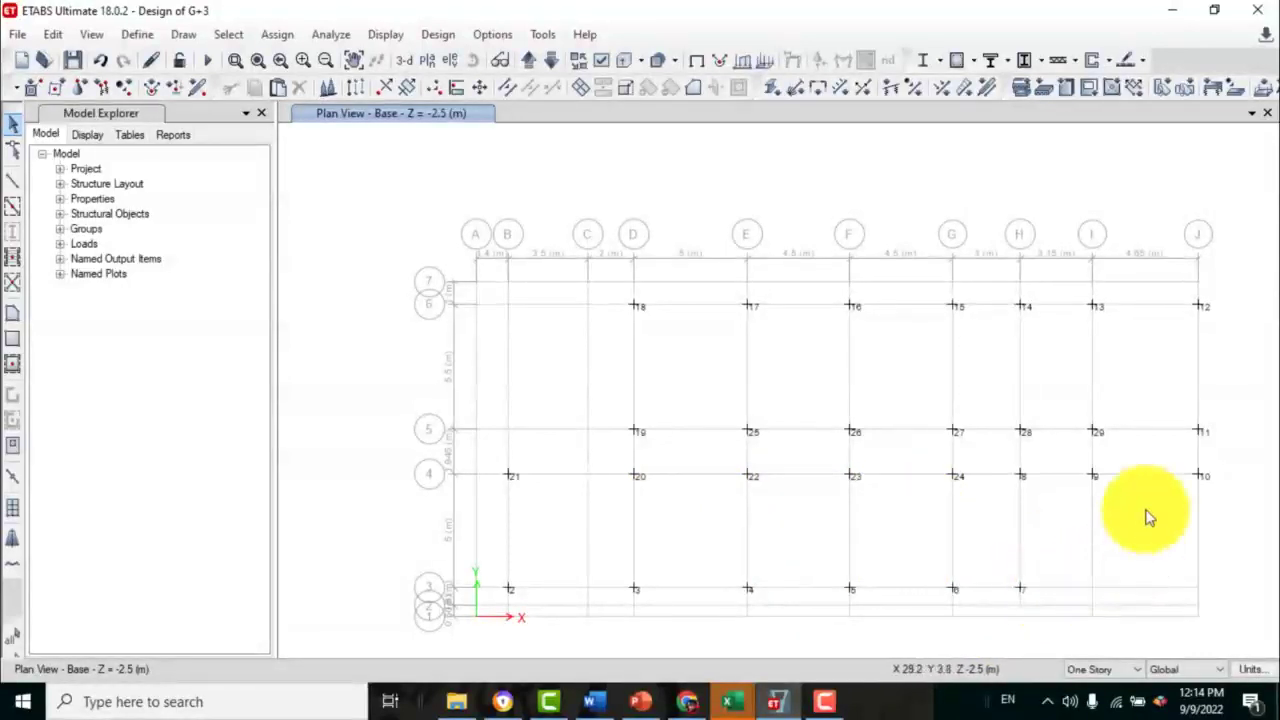
pyautogui.click(1040, 484)
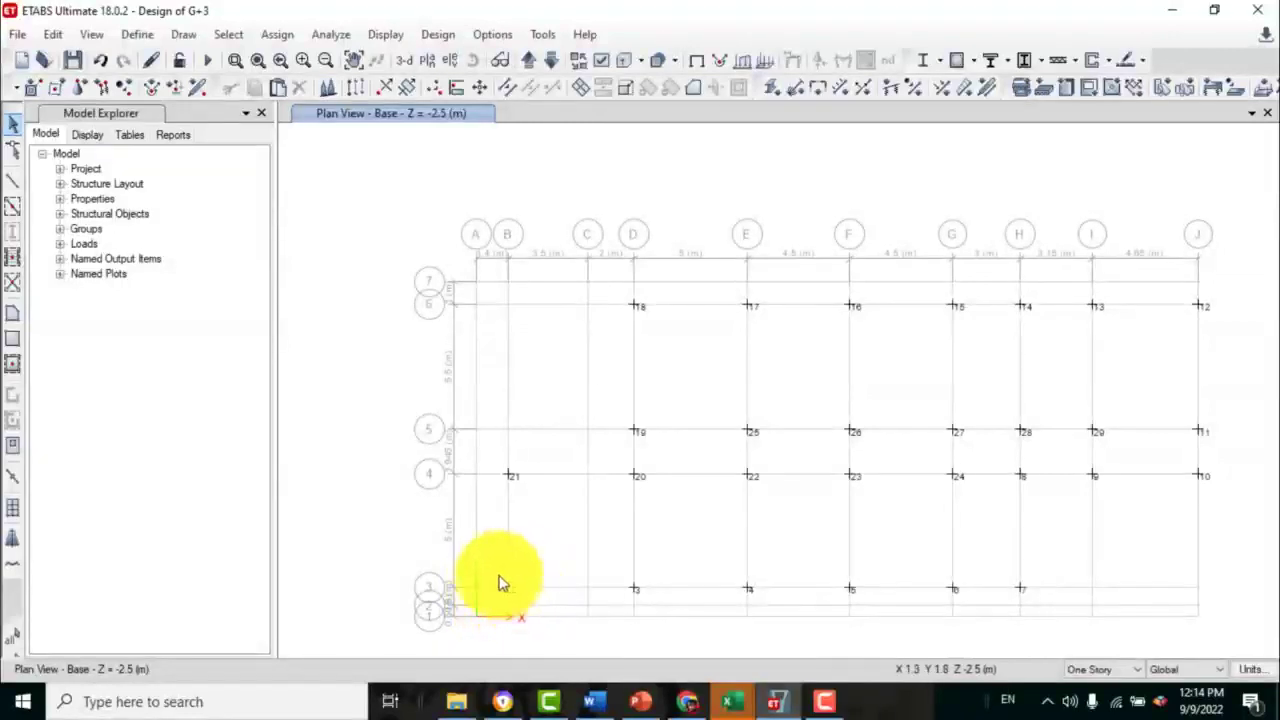
pyautogui.click(730, 701)
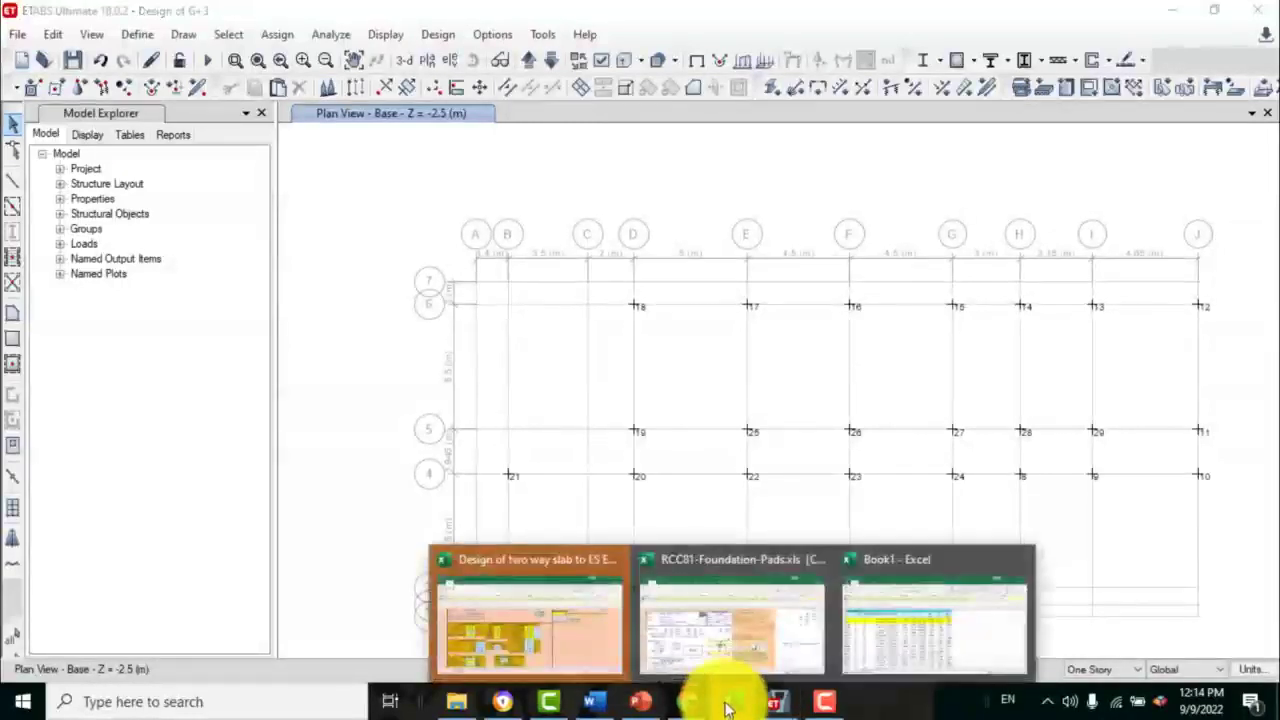
pyautogui.click(911, 628)
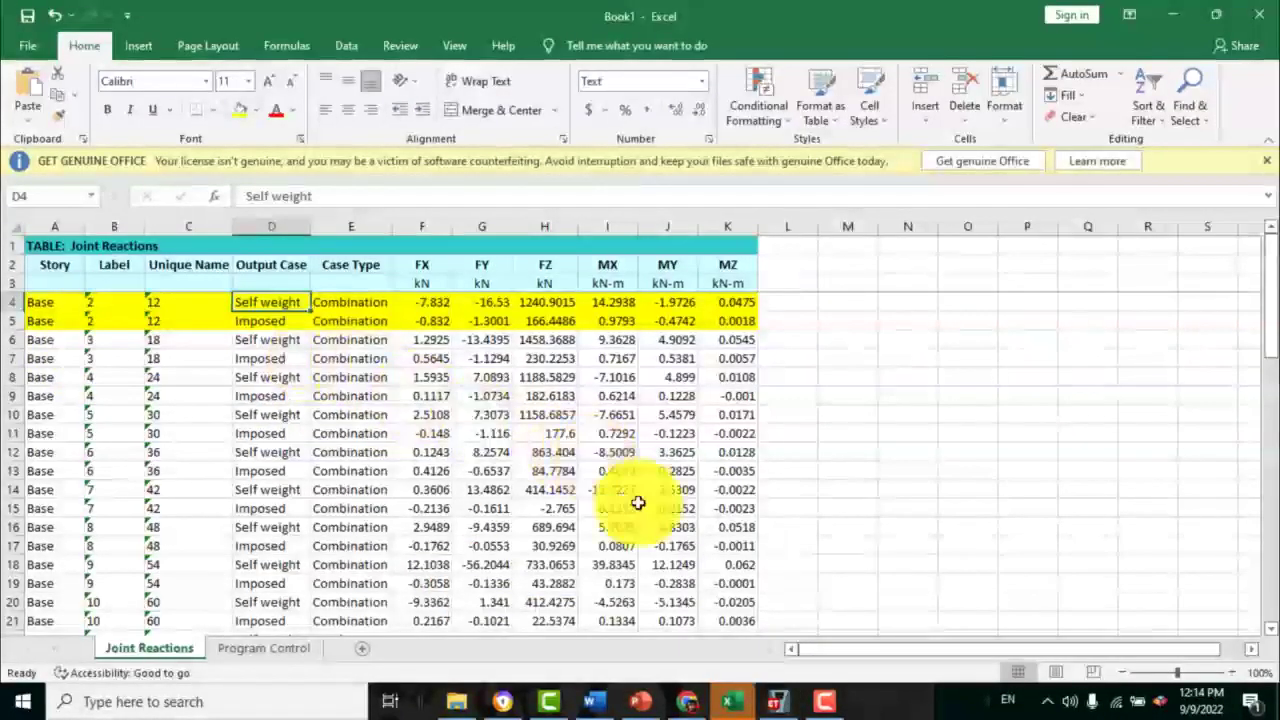
pyautogui.click(775, 701)
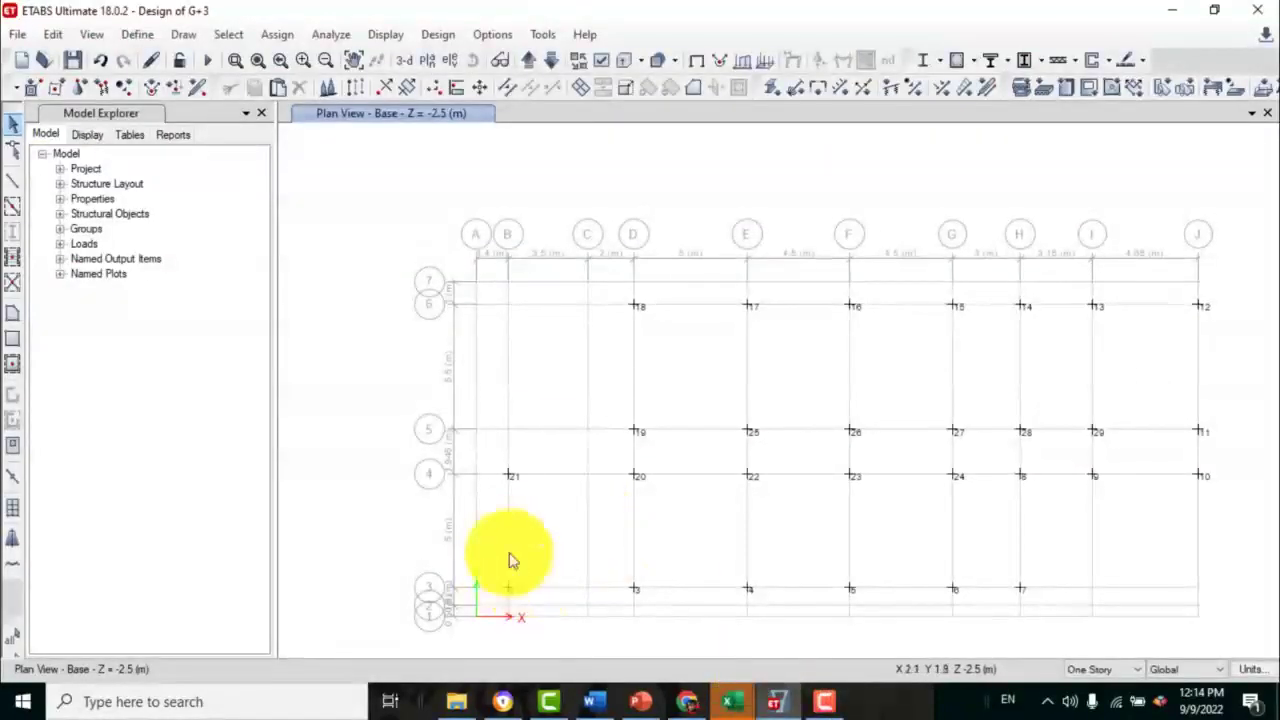